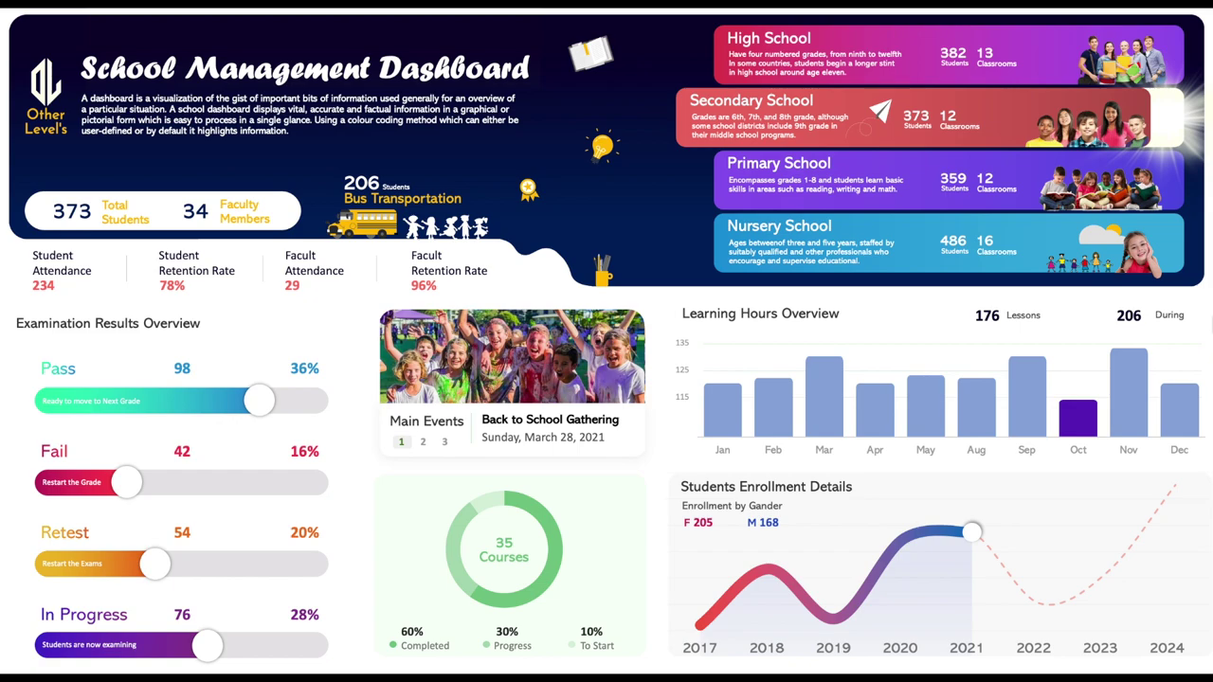
- Cycle the dashboard through the Primary, Nursery, High and Secondary School figures
left_click(939, 165)
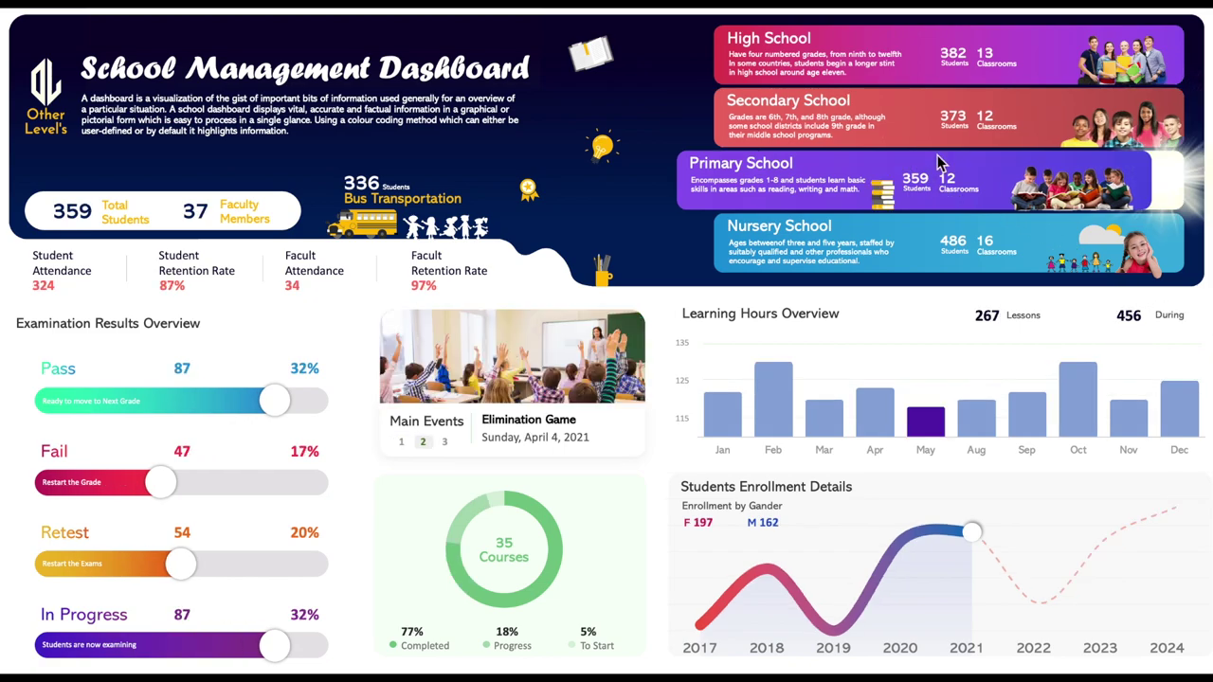
left_click(939, 229)
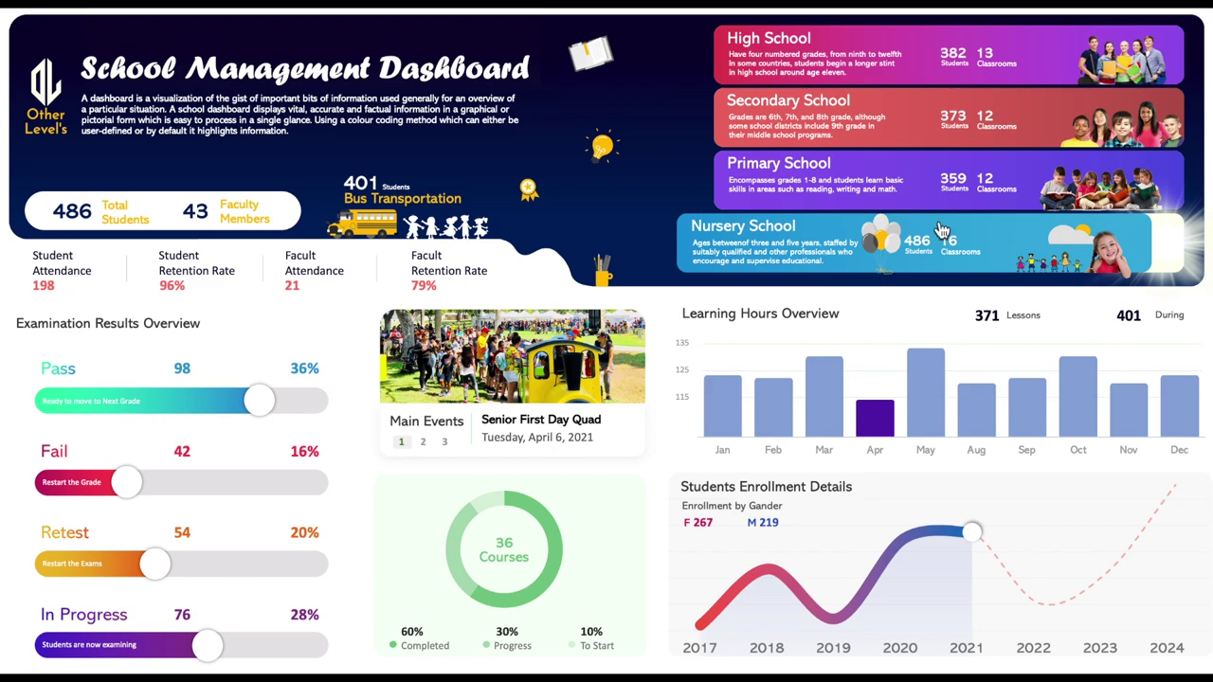
left_click(936, 165)
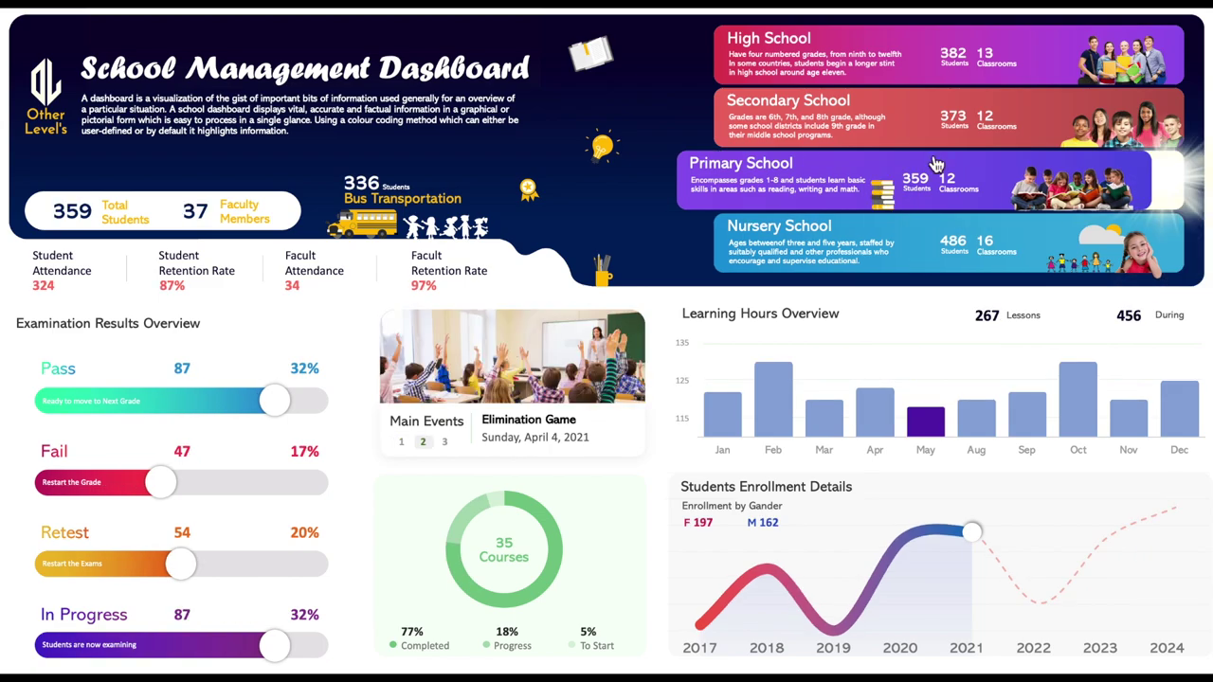
left_click(931, 42)
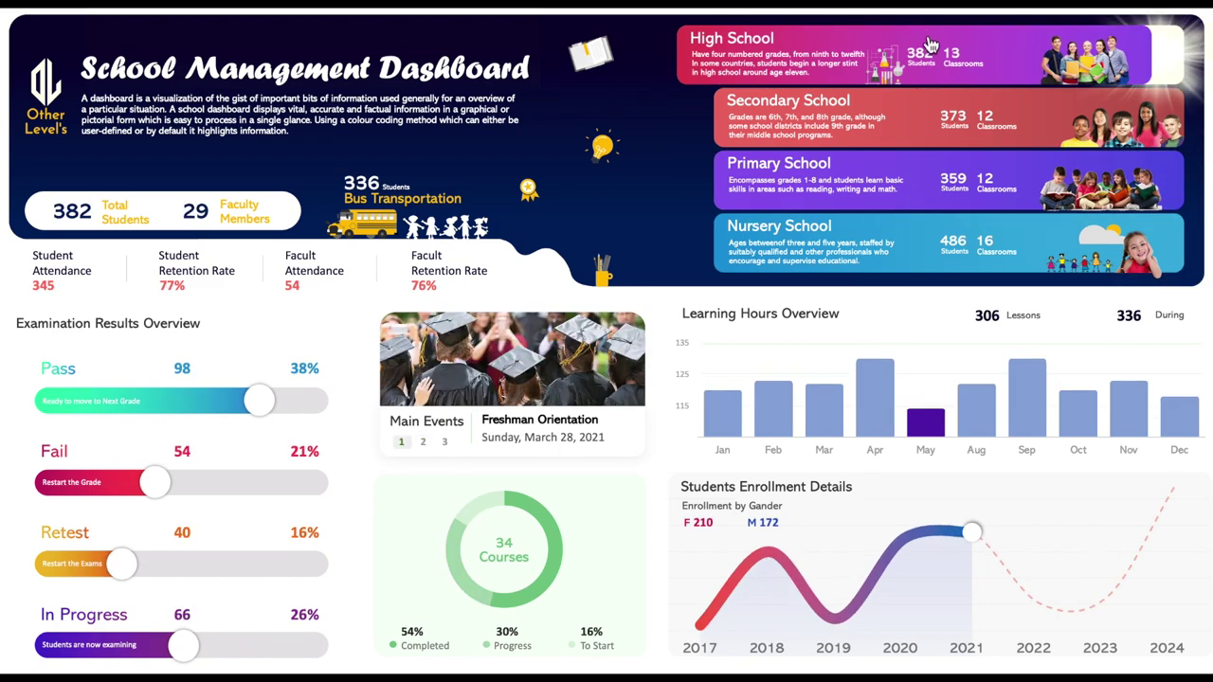
left_click(932, 105)
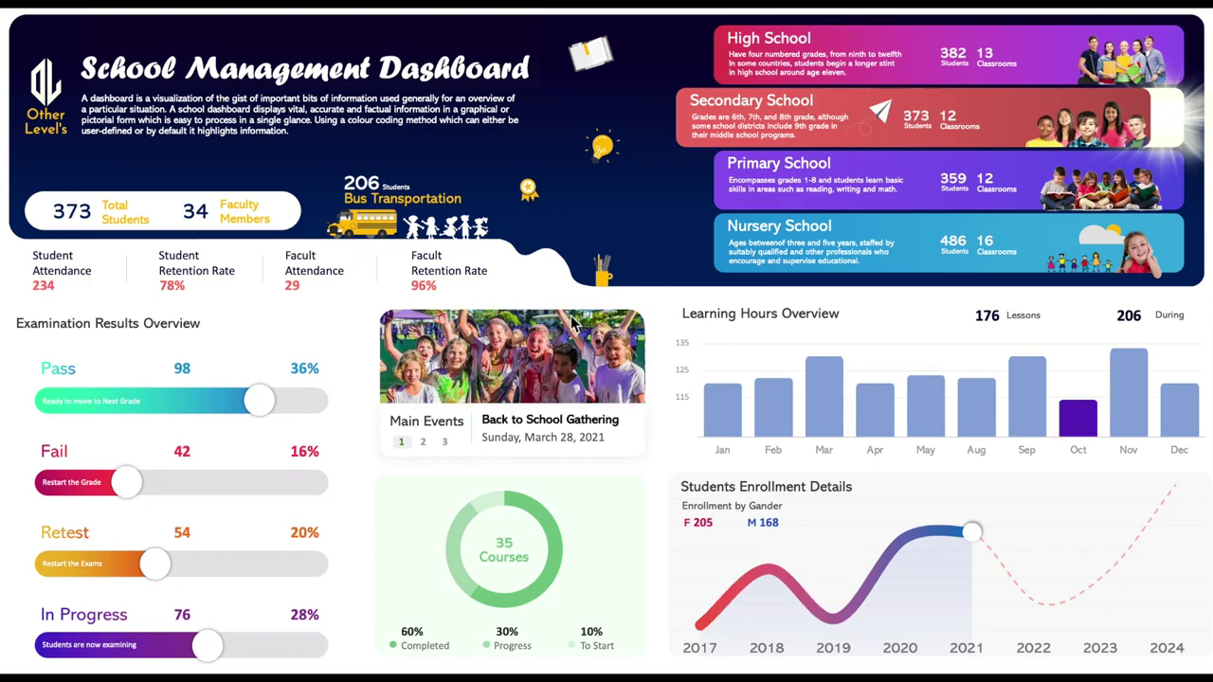
- Page through the three Main Events, then return to the Primary School figures
left_click(424, 442)
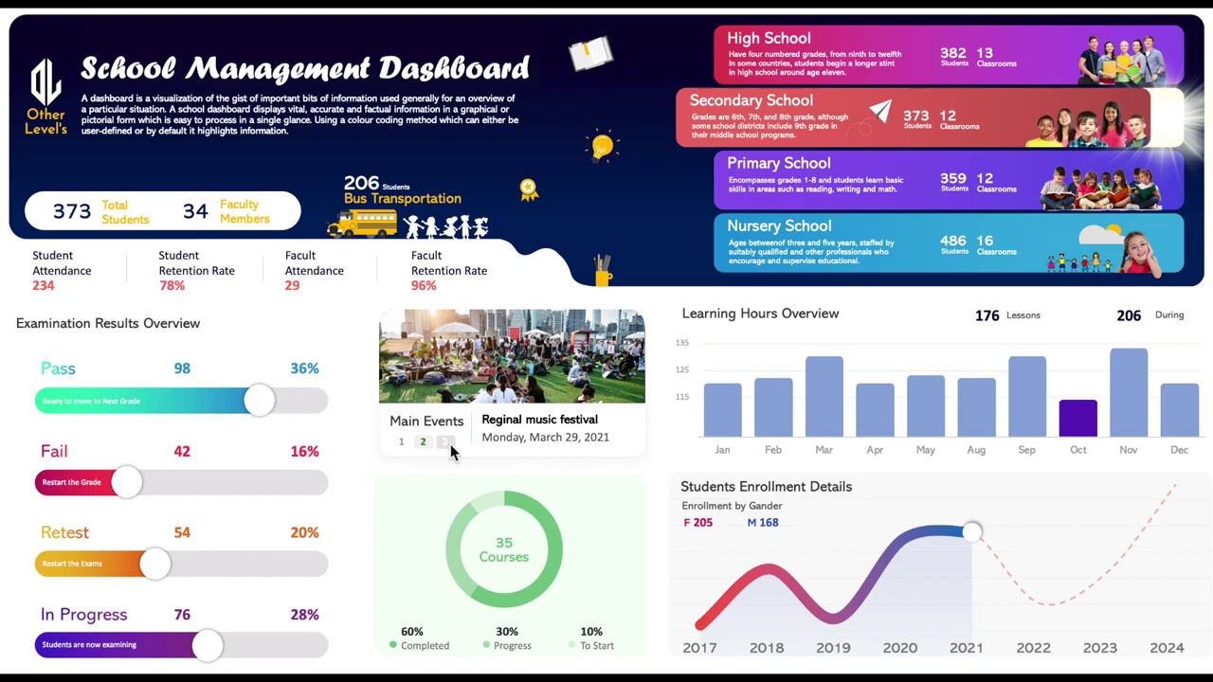
left_click(446, 444)
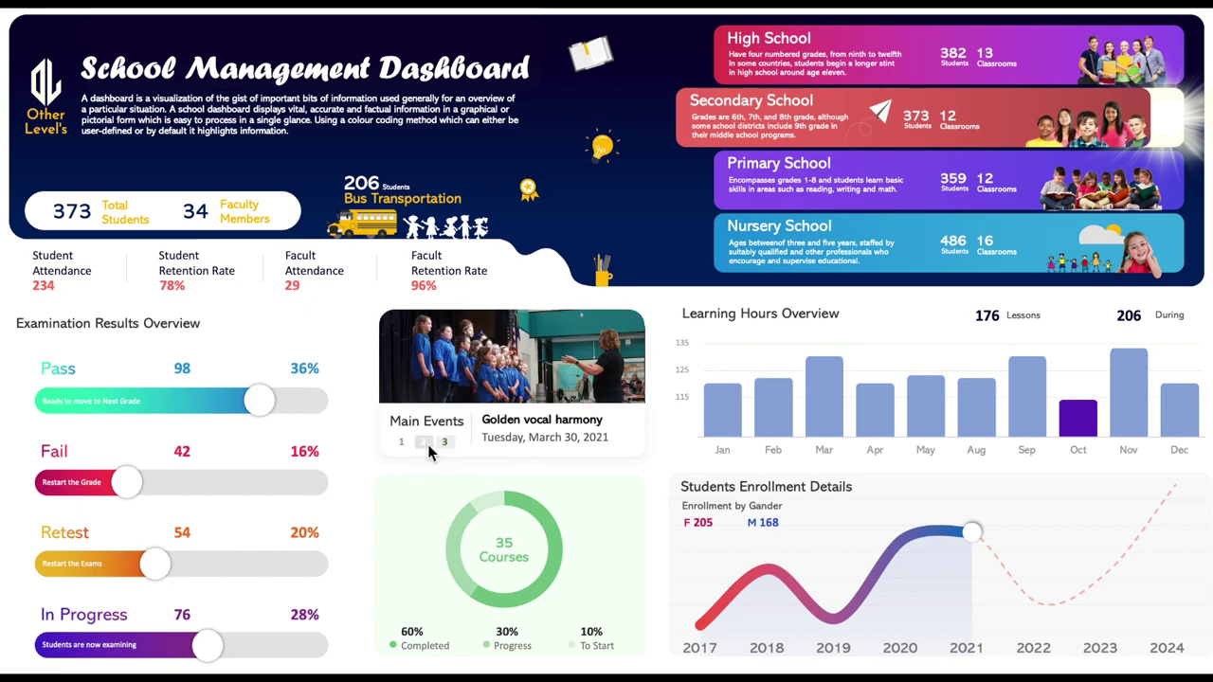
left_click(424, 443)
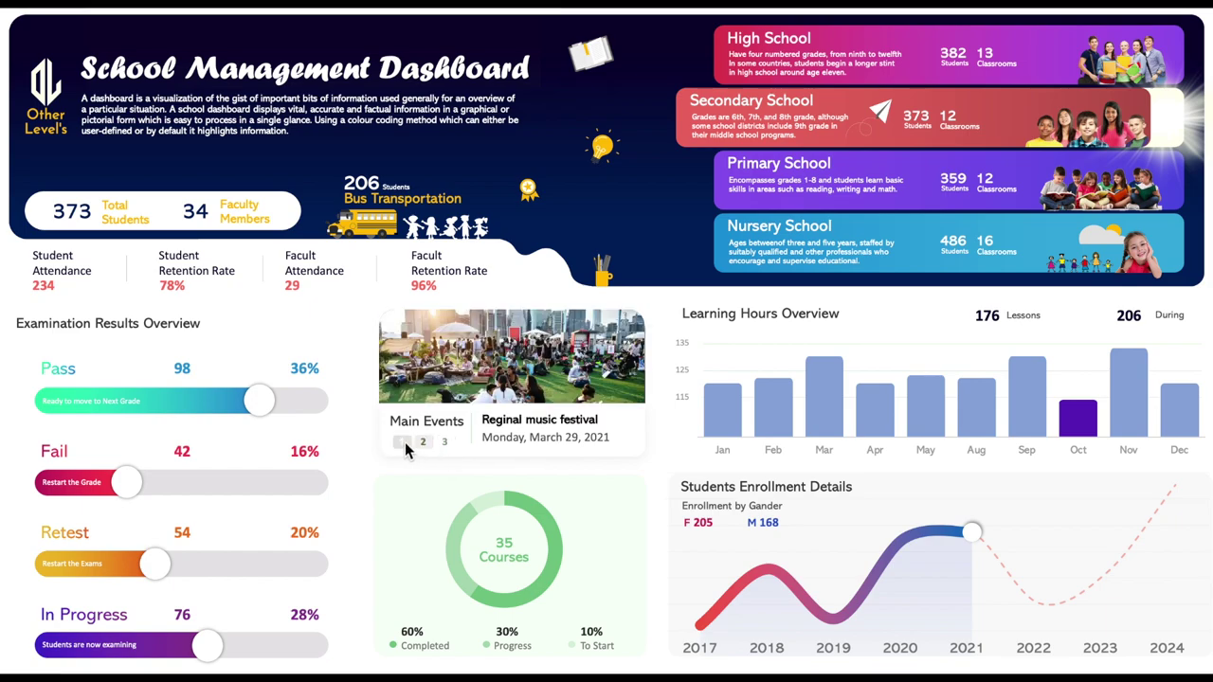
left_click(403, 441)
left_click(722, 187)
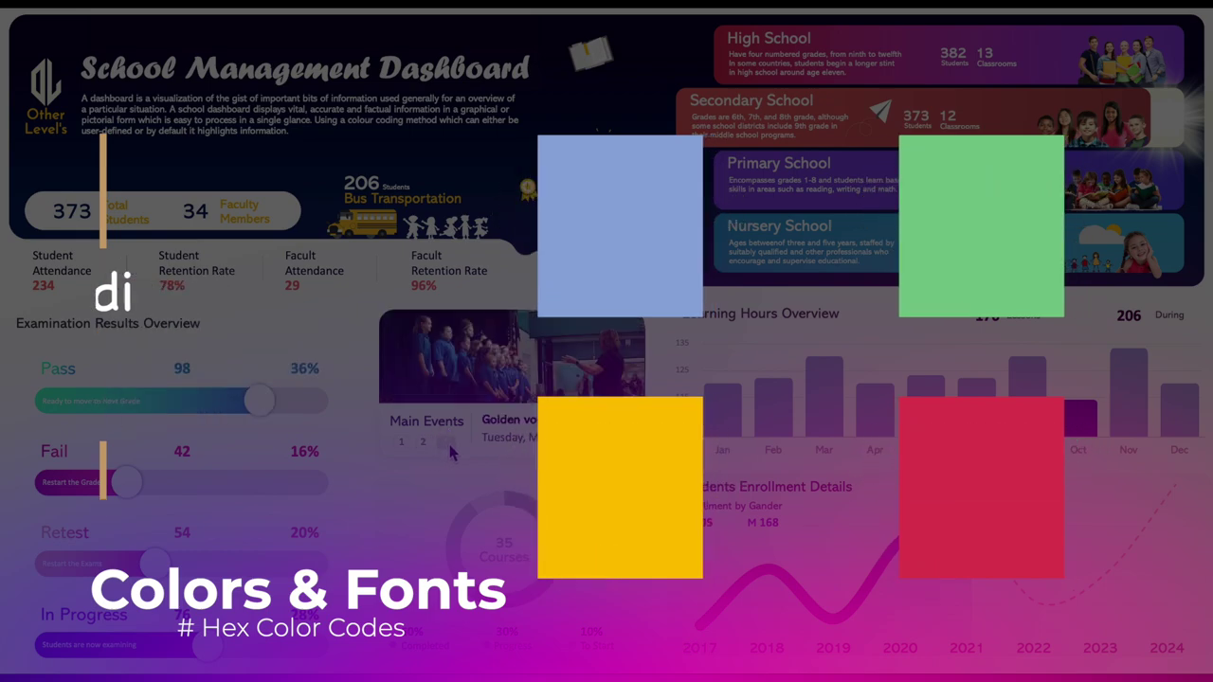
- Flip back to the first Main Event, then scroll down to the blank area below the stats
left_click(403, 443)
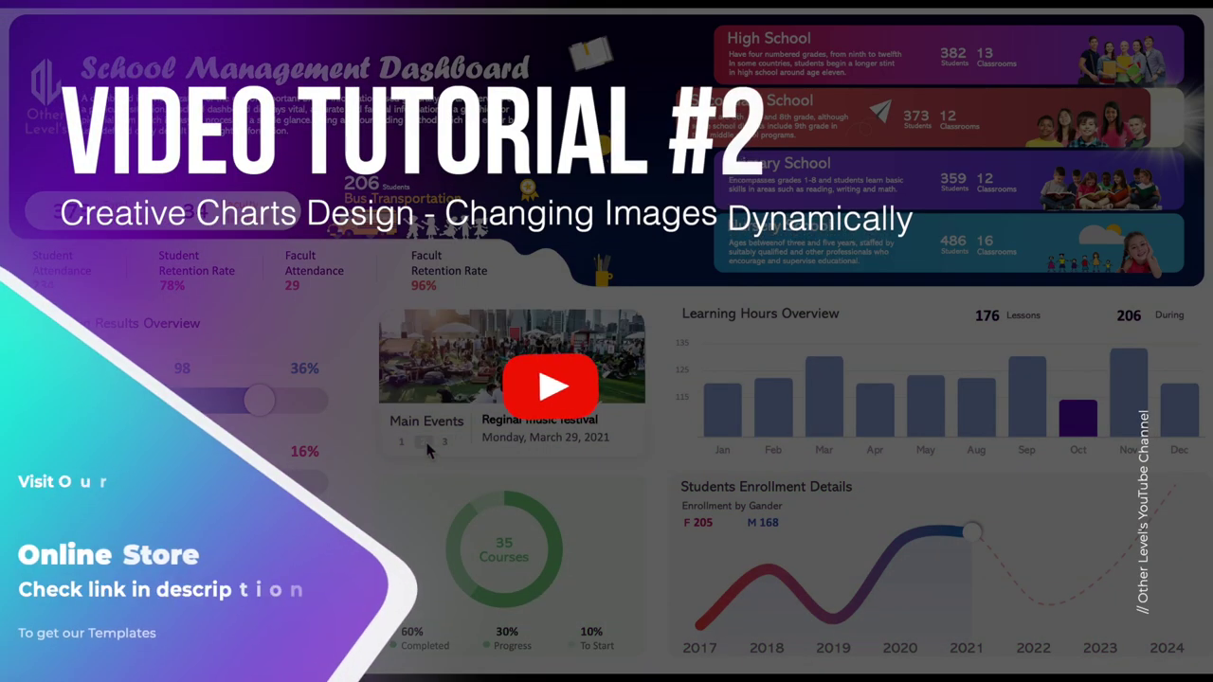
left_click(402, 442)
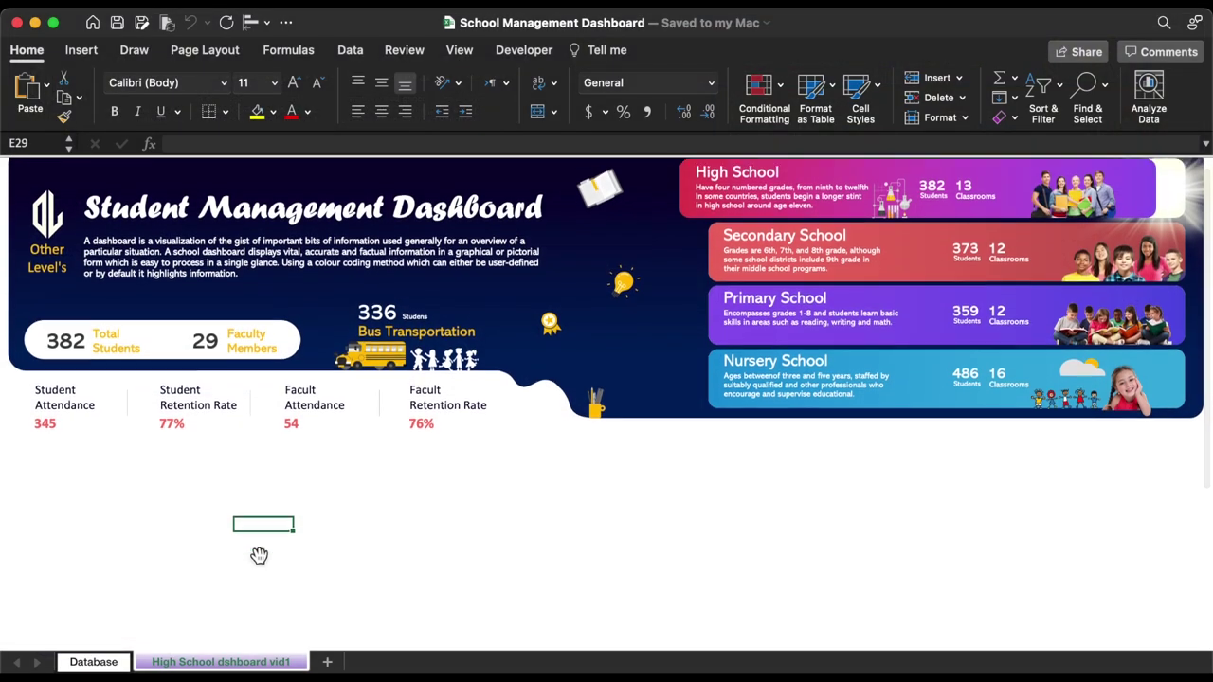
scroll(259, 555, "down", 5)
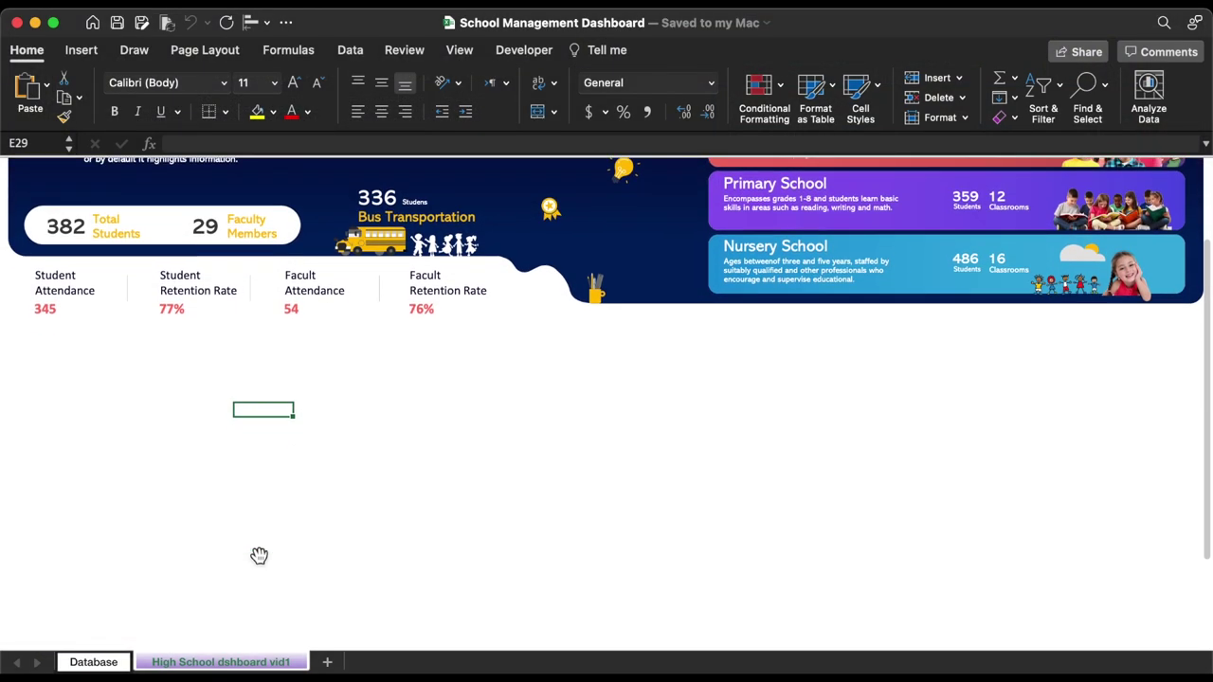
- Insert a clustered bar chart of the High School results K4:L7 from the Database sheet, then cut it
left_click(108, 660)
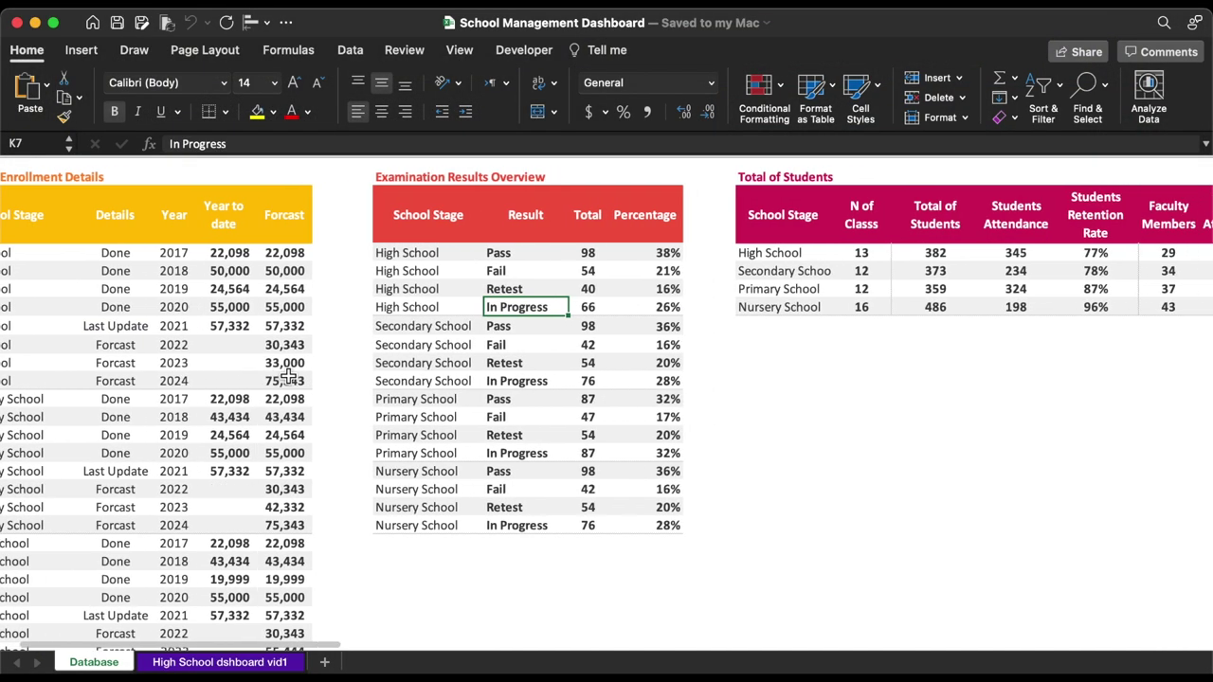
scroll(325, 271, "right", 2)
left_click_drag(452, 253, 545, 303)
left_click(82, 51)
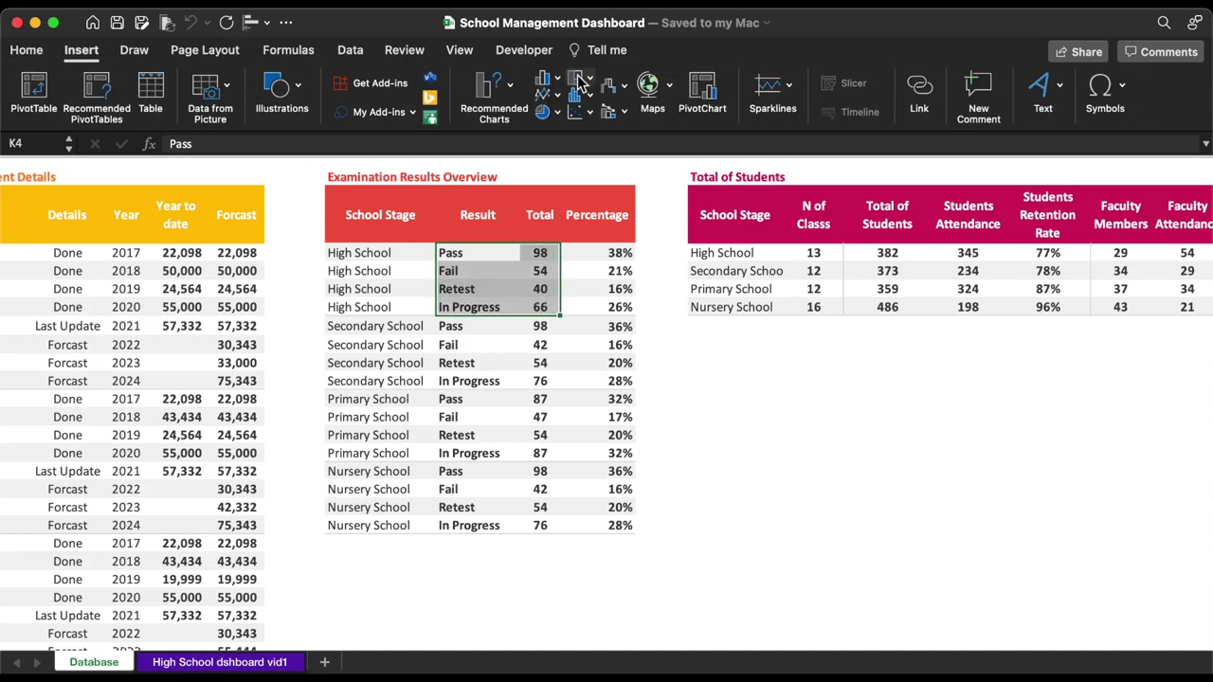
left_click(546, 82)
left_click(571, 410)
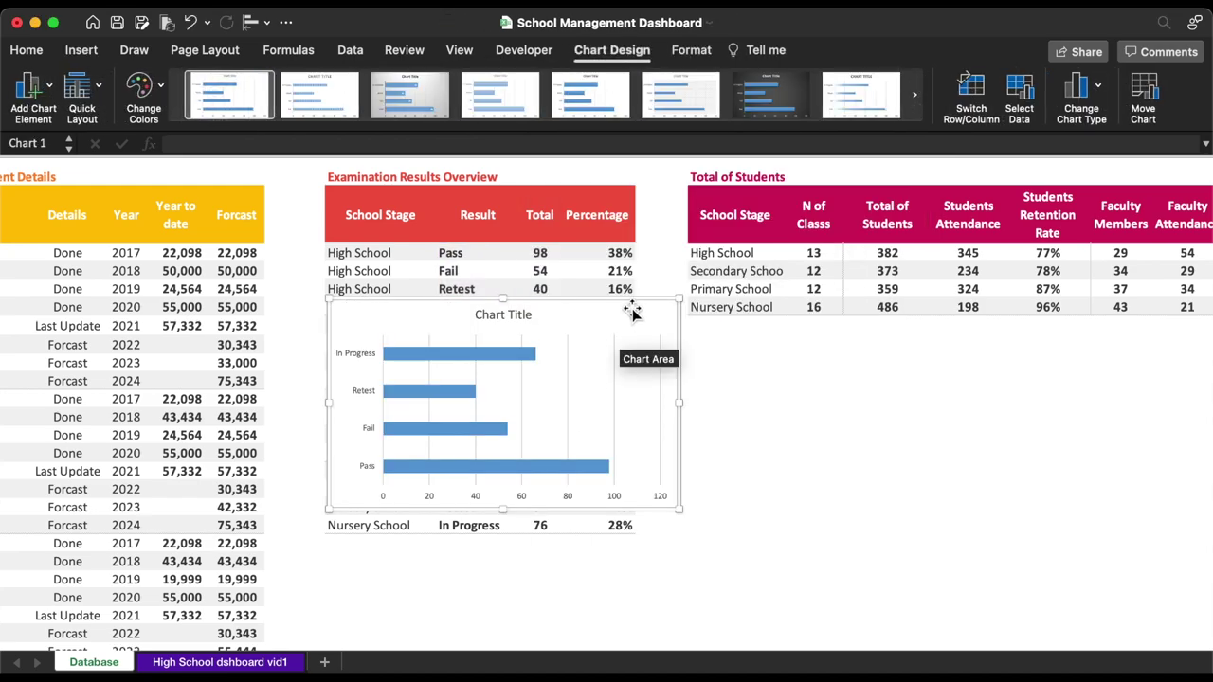
key("super+z")
- Paste the results chart below the attendance stats and delete its axes, gridlines and title
left_click(228, 663)
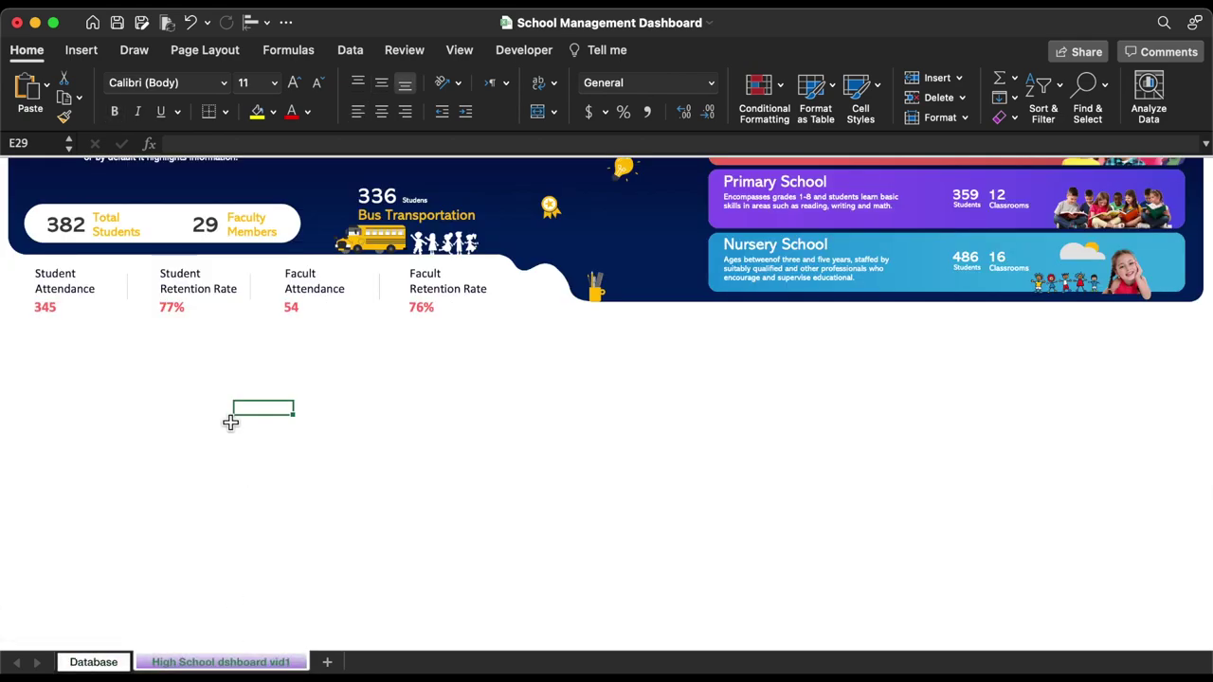
key("super+v")
left_click_drag(331, 408, 98, 408)
left_click(95, 415)
key("Delete")
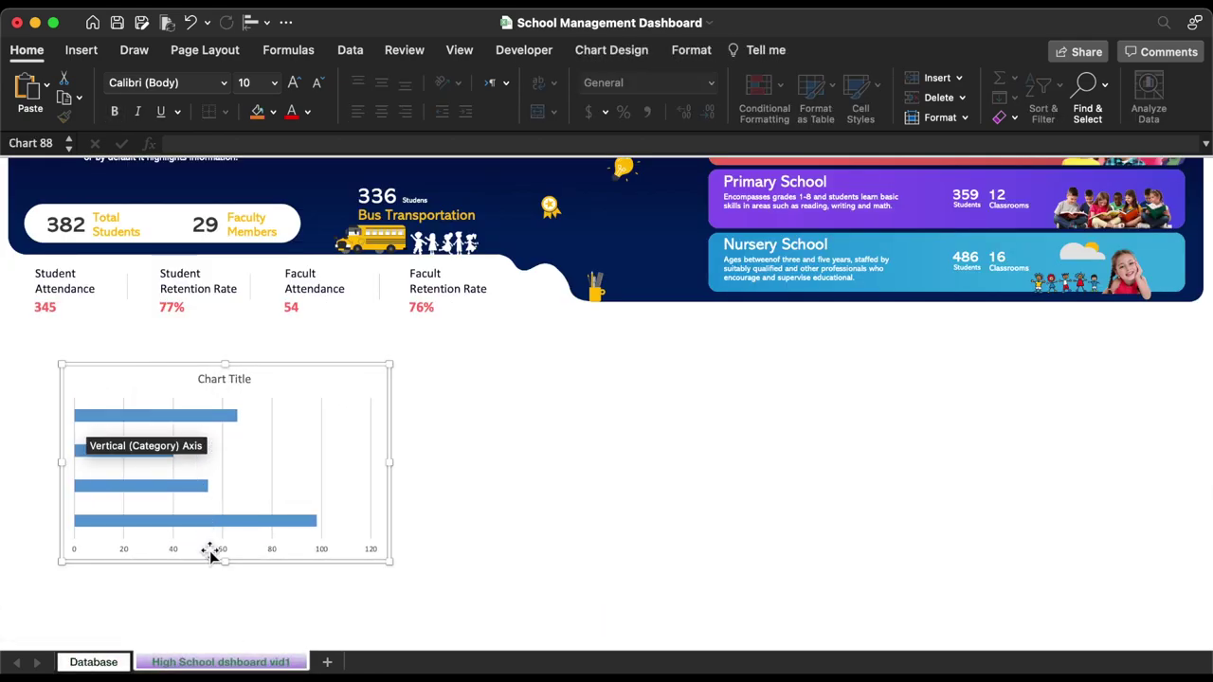
left_click(220, 550)
key("Delete")
left_click(227, 466)
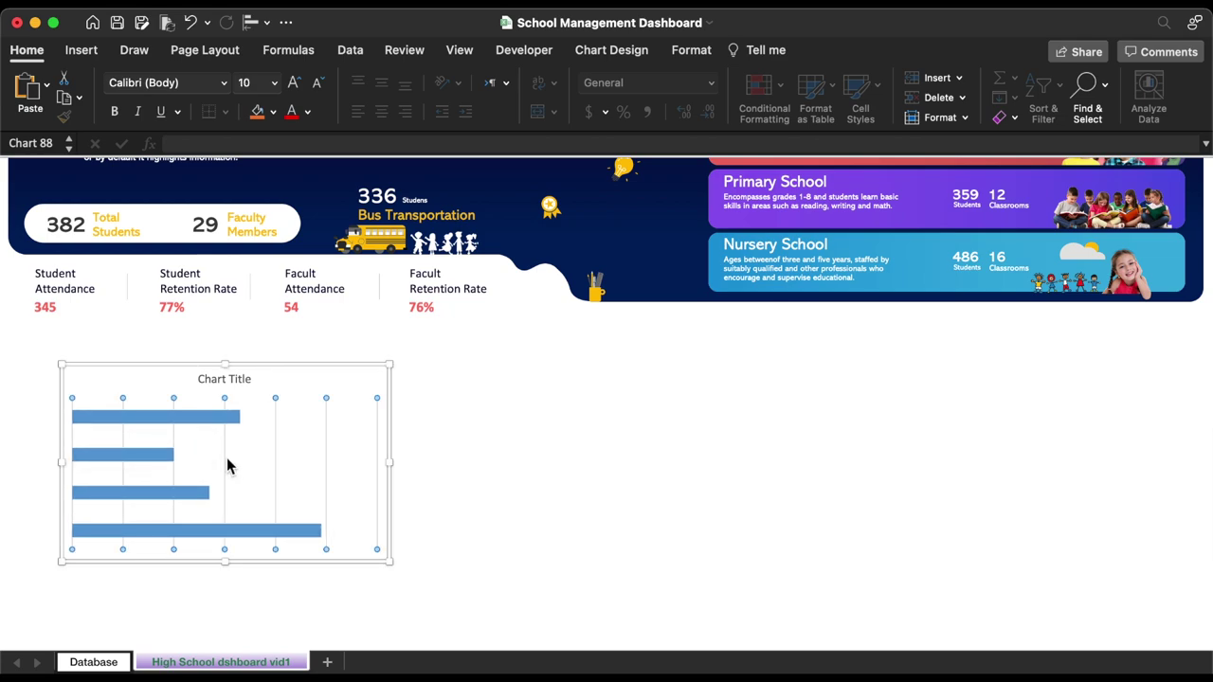
key("Delete")
left_click(225, 384)
key("Delete")
left_click(227, 414)
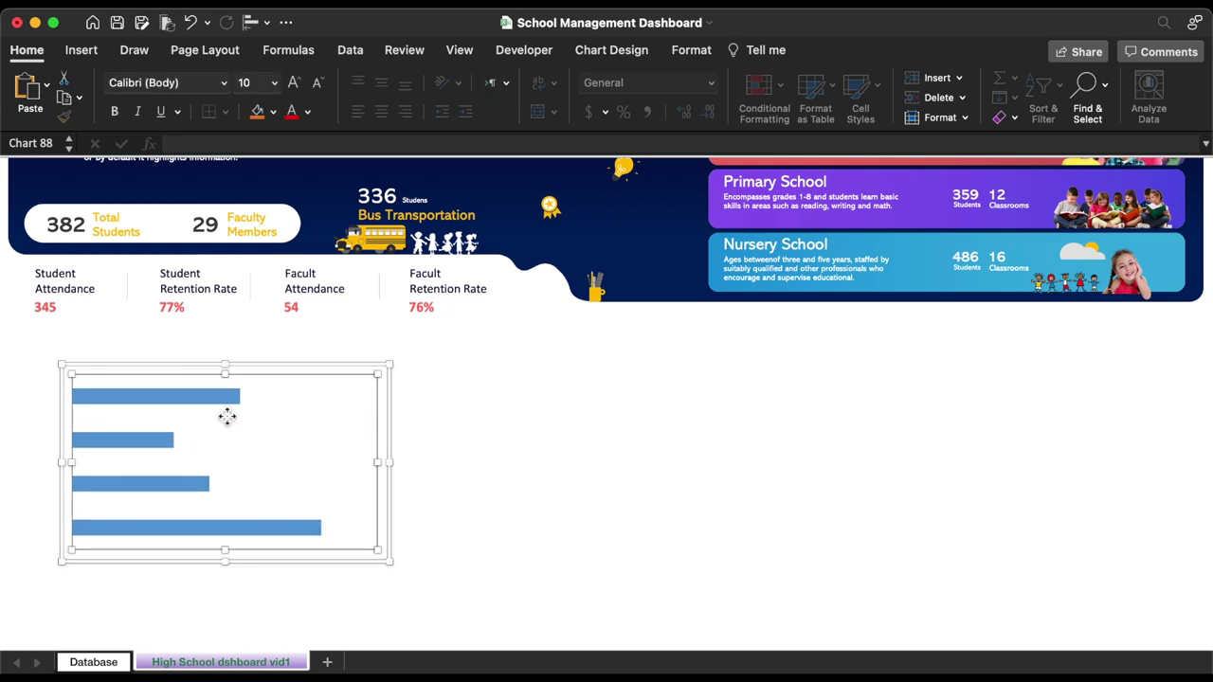
- Set the chart area to no fill and no outline
left_click(279, 367)
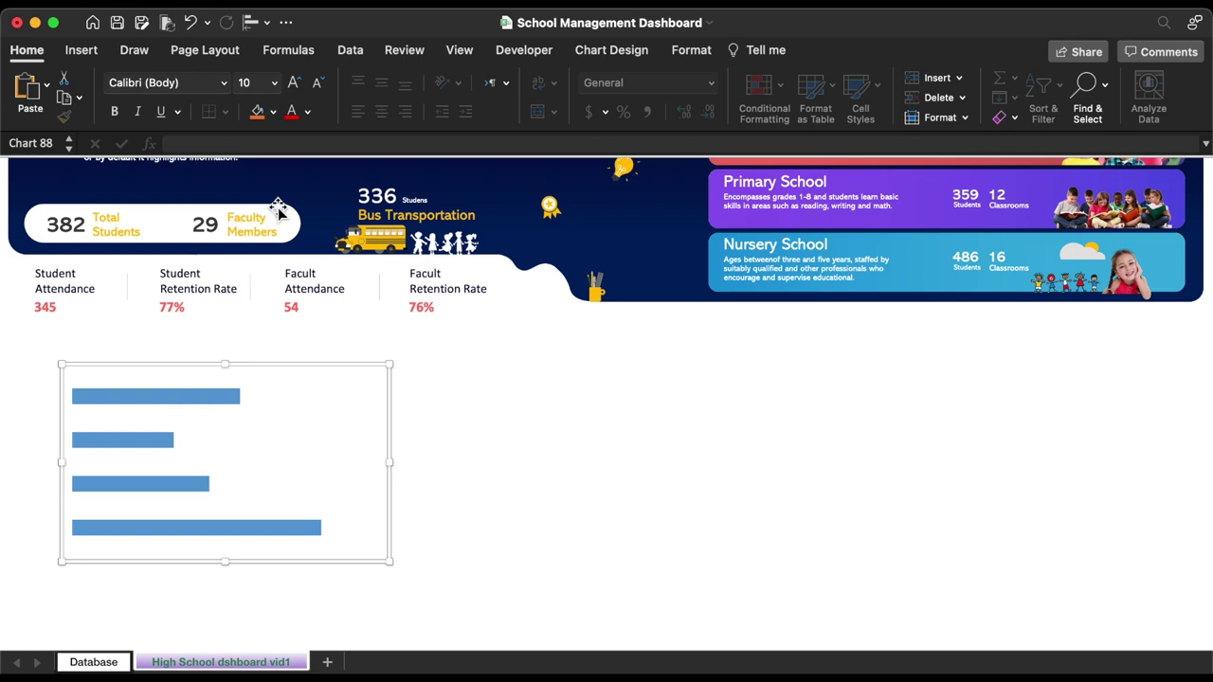
left_click(273, 112)
left_click(333, 167)
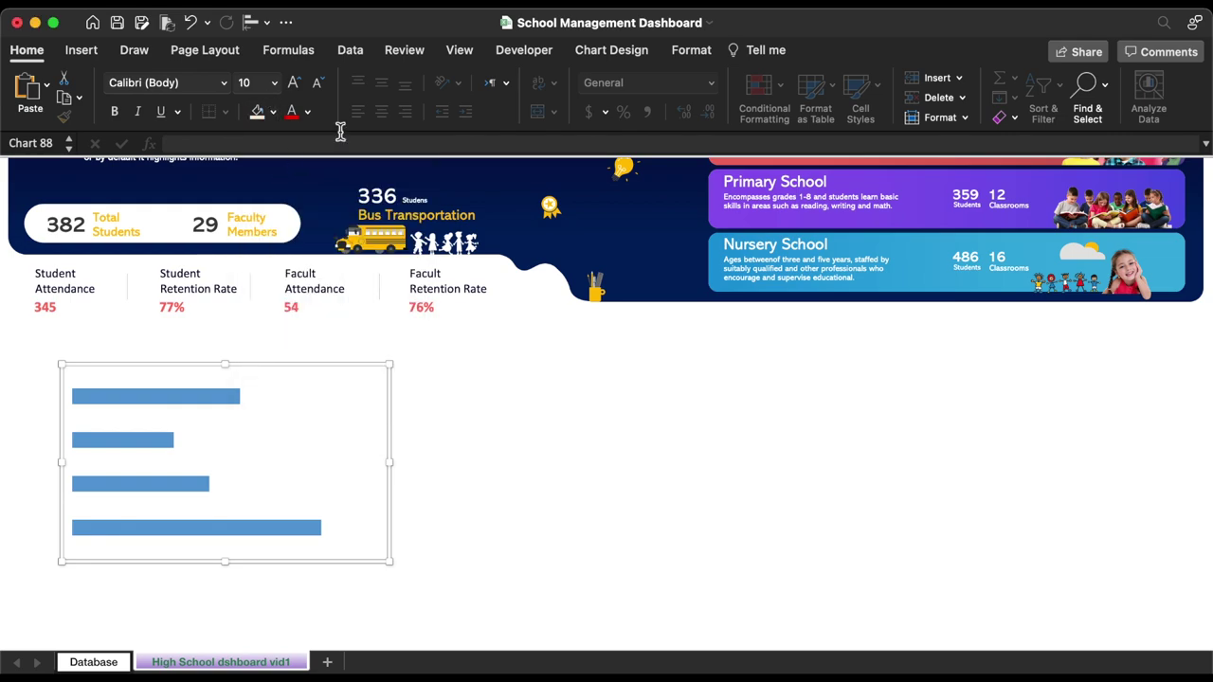
left_click(692, 50)
left_click(494, 86)
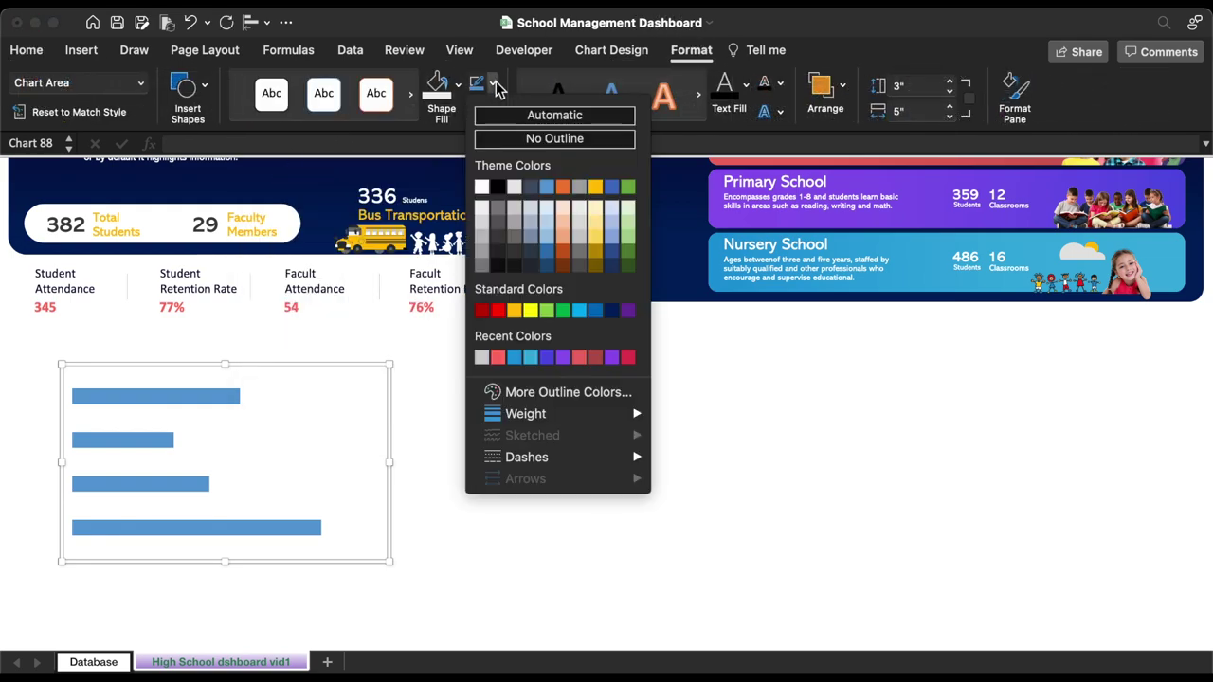
left_click(505, 140)
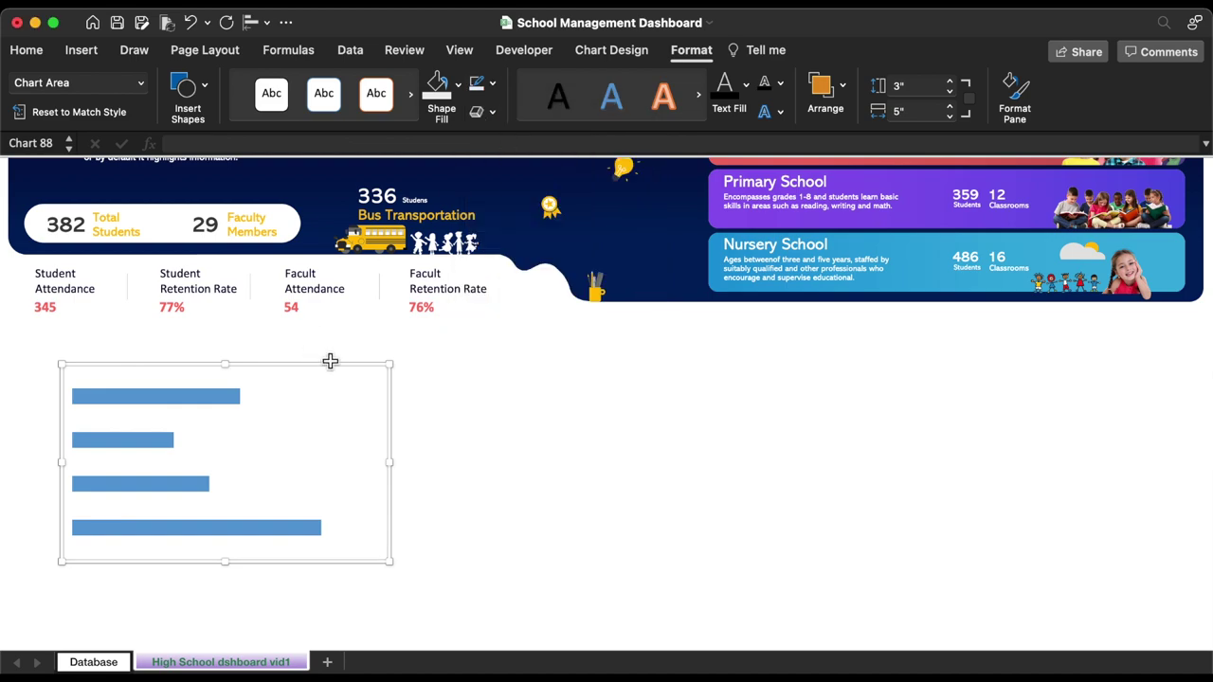
left_click(461, 82)
left_click(474, 144)
- Resize the chart to 5.35" tall by 4.7" wide and nudge it into place
double_click(228, 528)
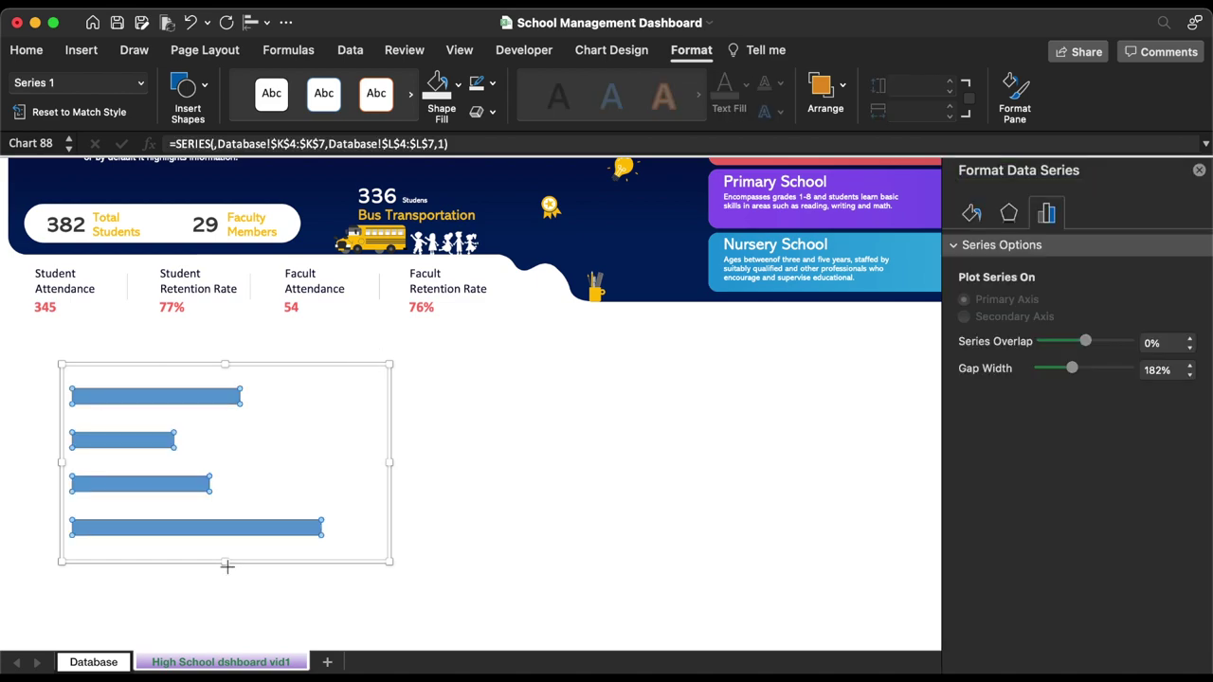
left_click_drag(227, 567, 227, 601)
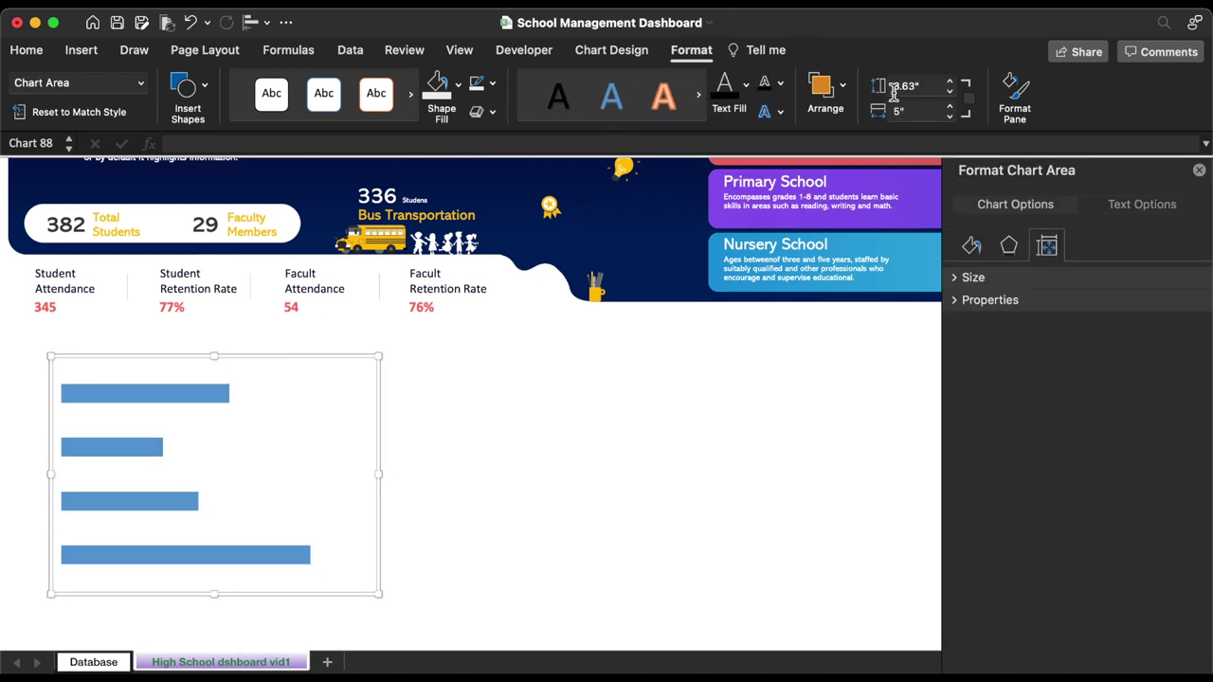
left_click(931, 85)
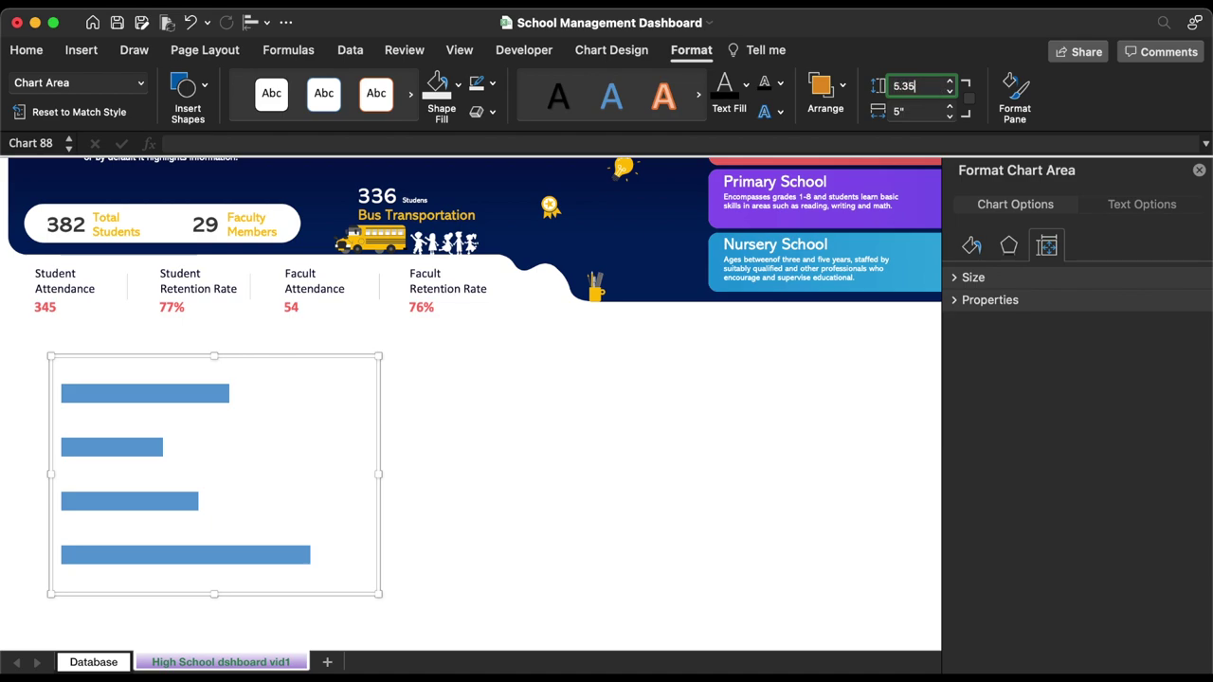
key("Return")
left_click(916, 112)
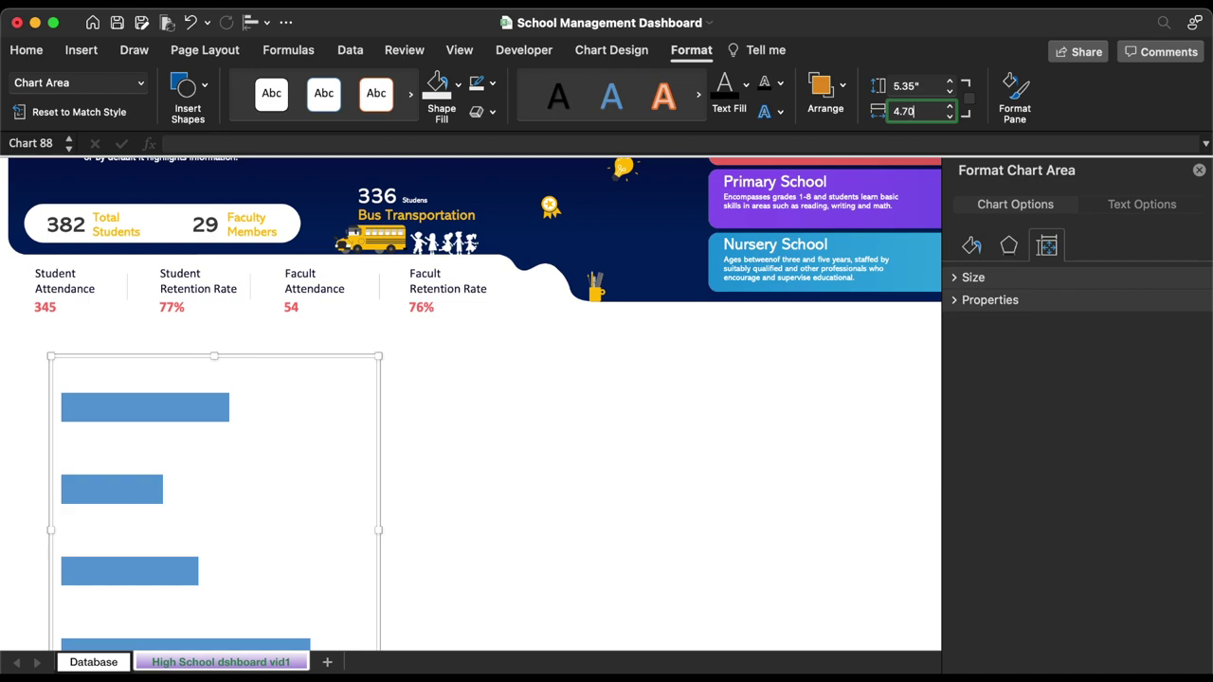
key("Return")
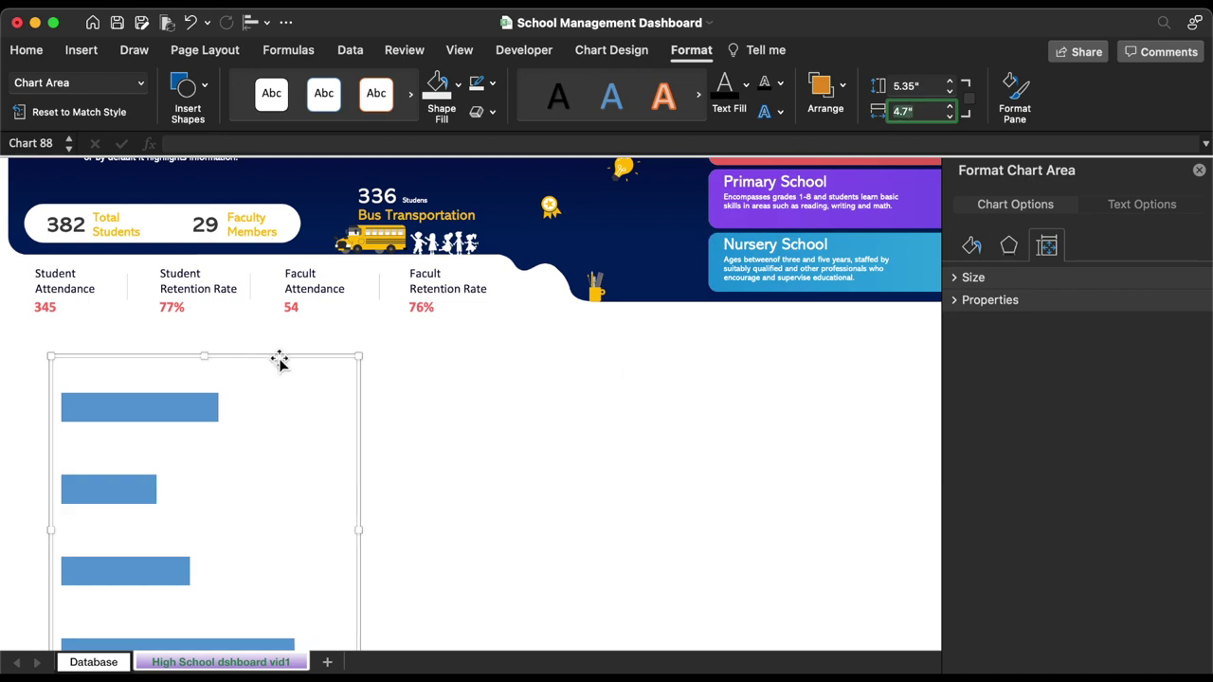
left_click_drag(279, 361, 258, 376)
- Duplicate the Student Retention Rate label and retitle the copy 'Examination Results Overview'
left_click(232, 270)
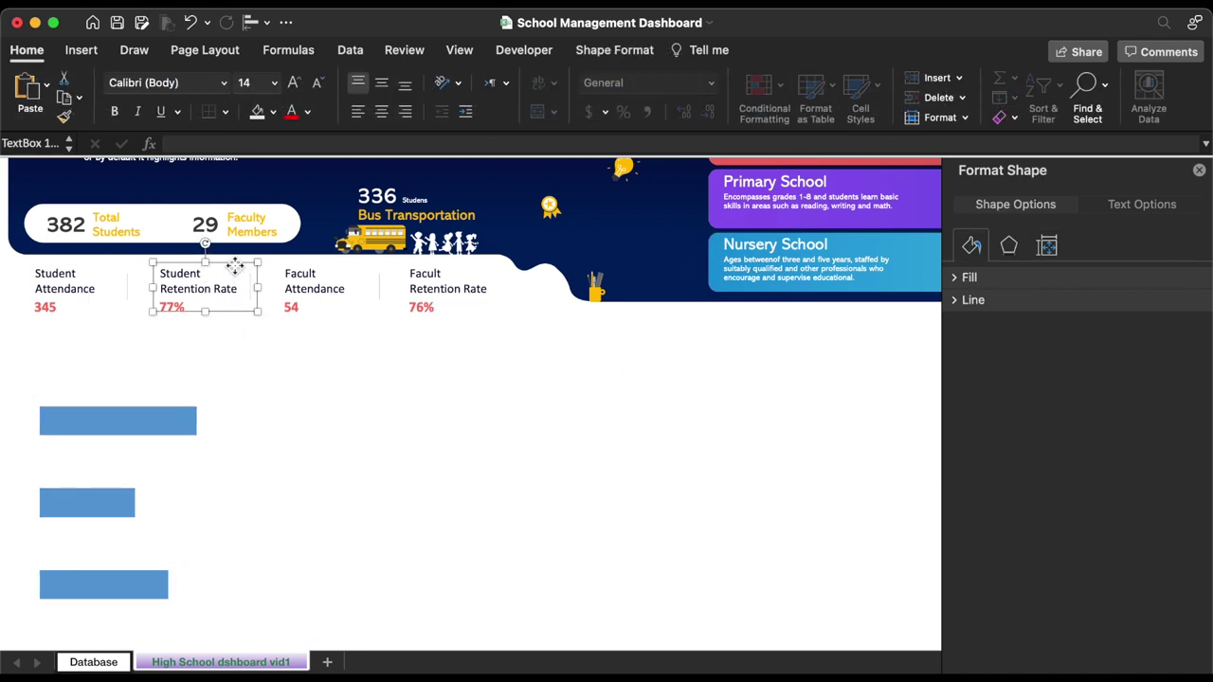
key("super+d")
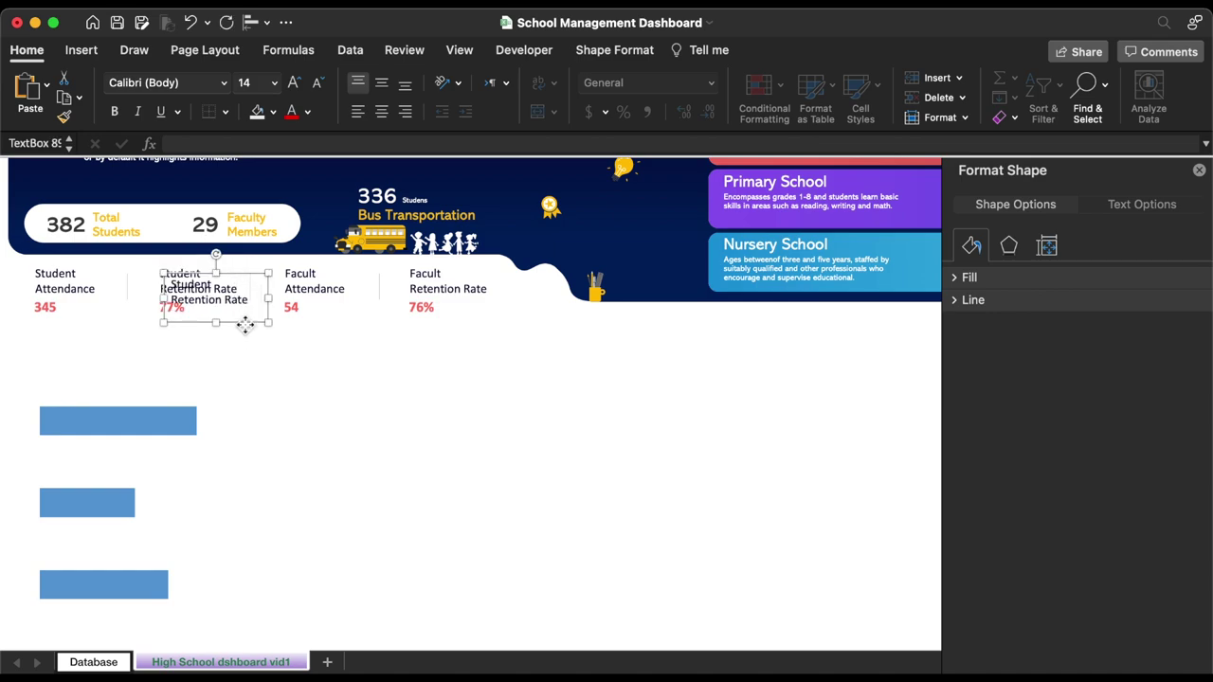
left_click_drag(245, 325, 109, 376)
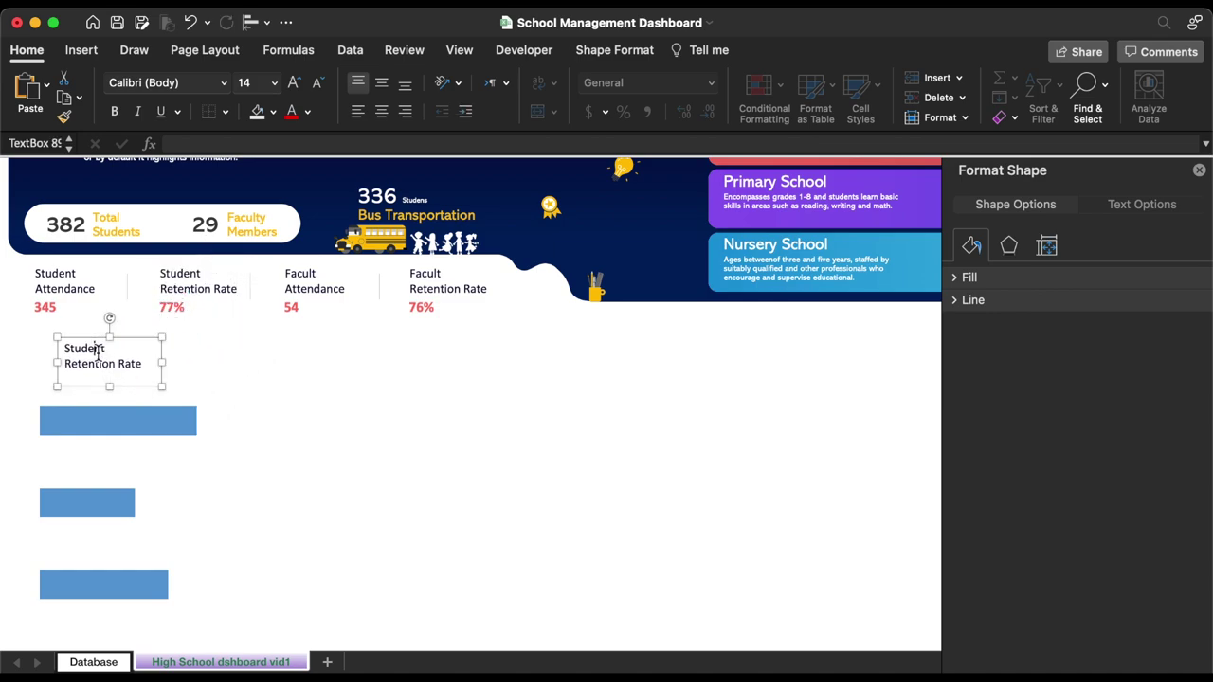
key("super+a")
type("Examination Results Overview")
left_click_drag(162, 362, 278, 370)
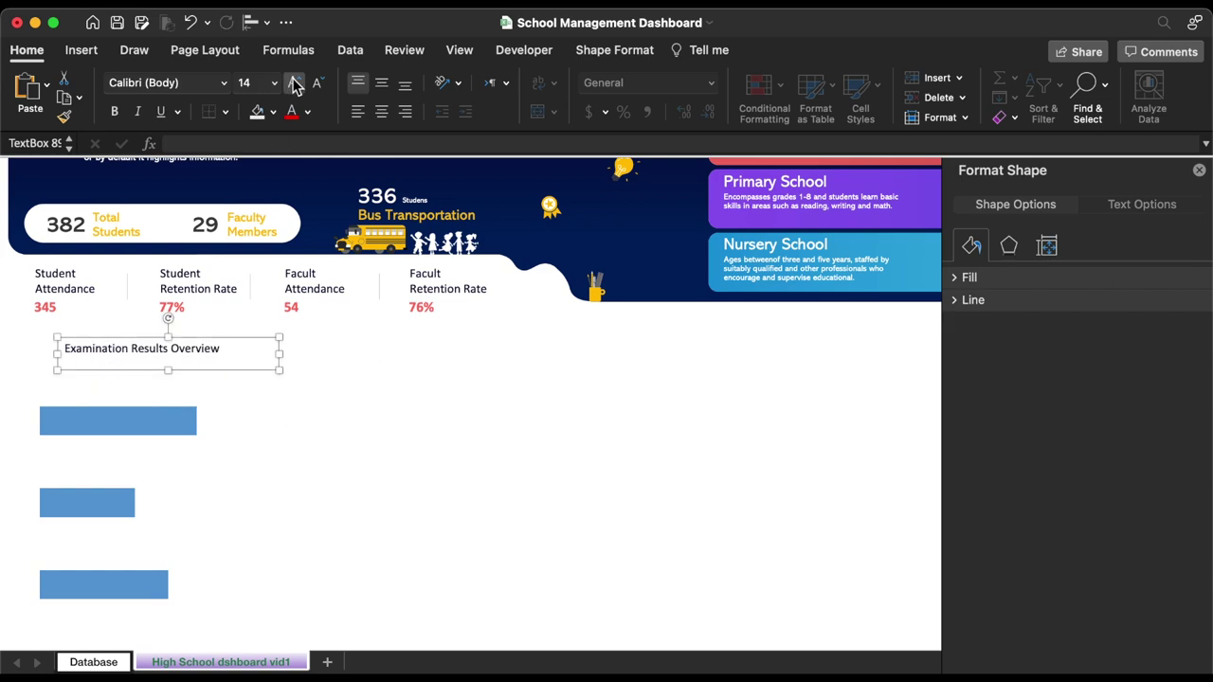
- Format the heading as 16-point Abadi with a new colour and place it above the bars
left_click(296, 84)
left_click(307, 112)
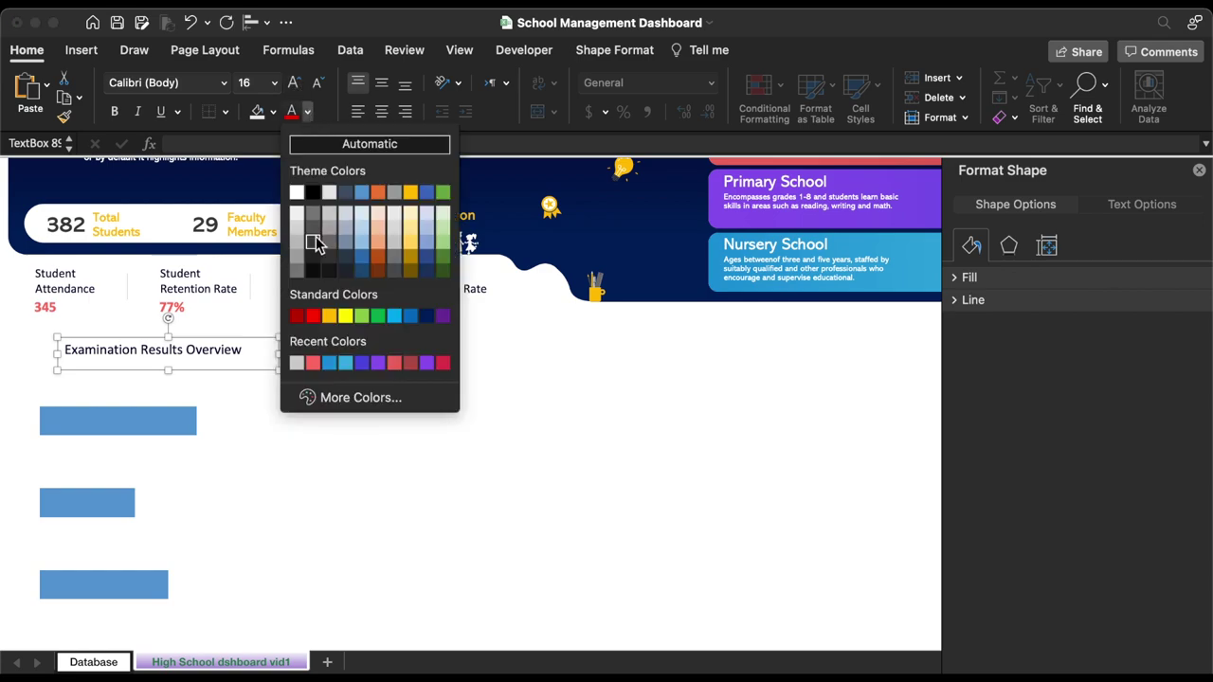
left_click(314, 242)
left_click(224, 83)
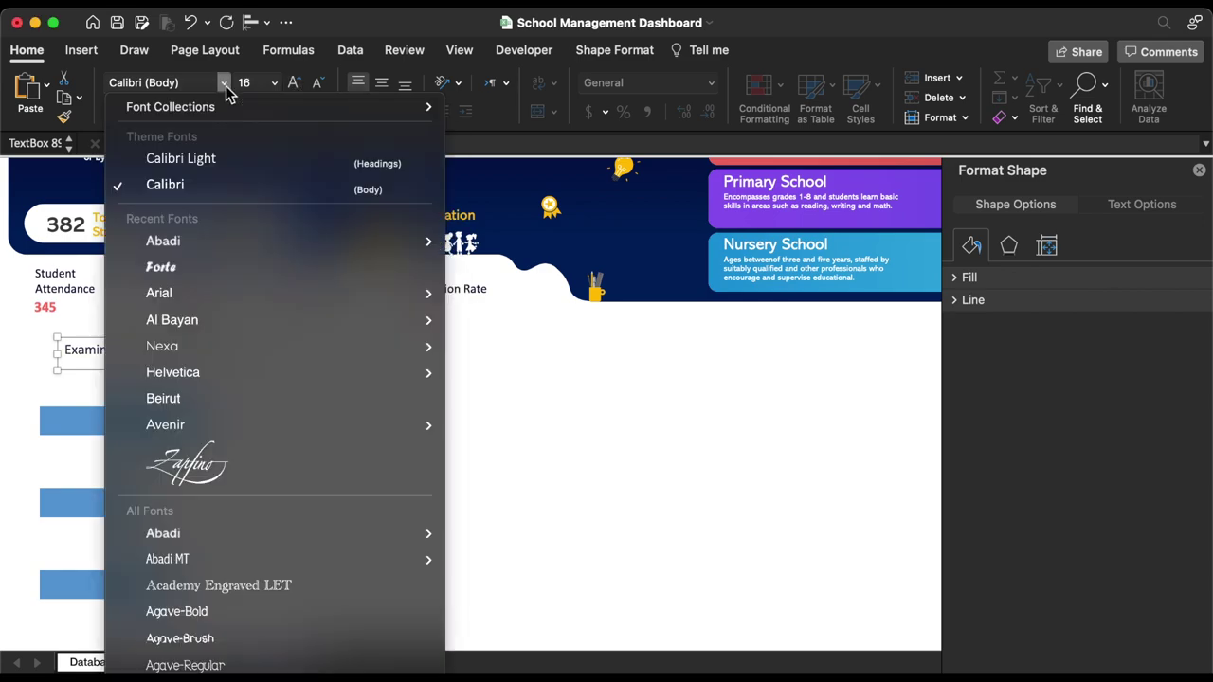
left_click(209, 240)
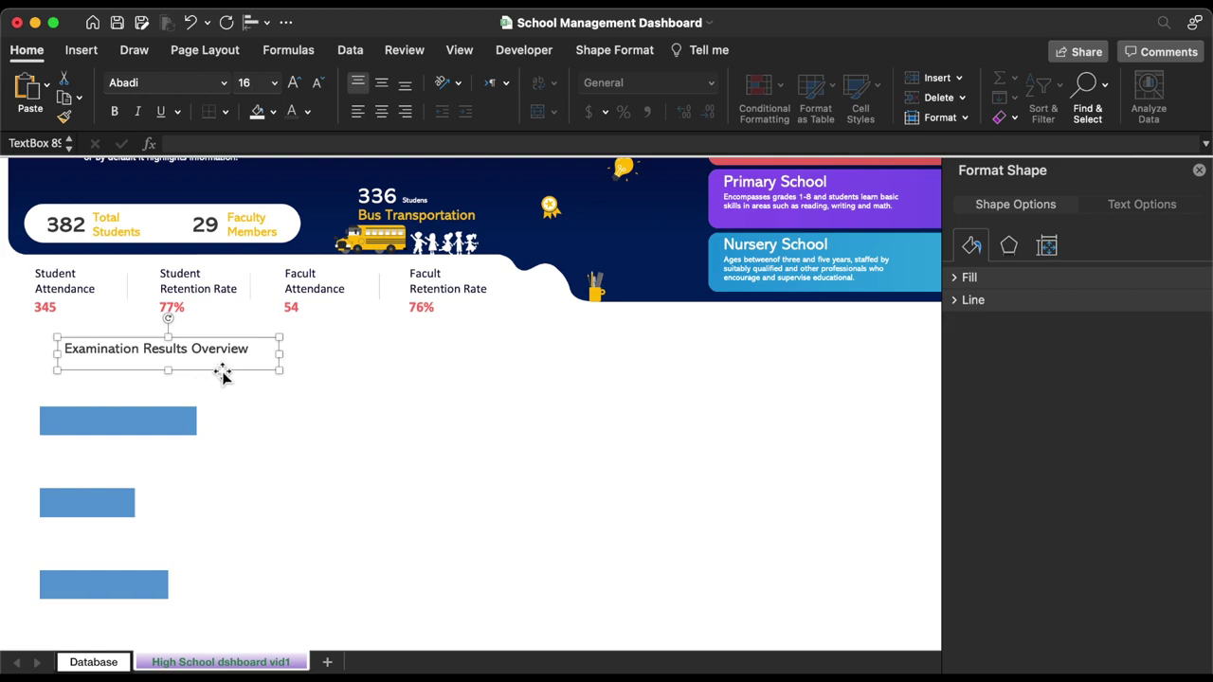
left_click_drag(223, 376, 181, 382)
left_click(181, 382)
- Draw a light grey, outline-free rounded rectangle as a track over the first exam bar
left_click(94, 54)
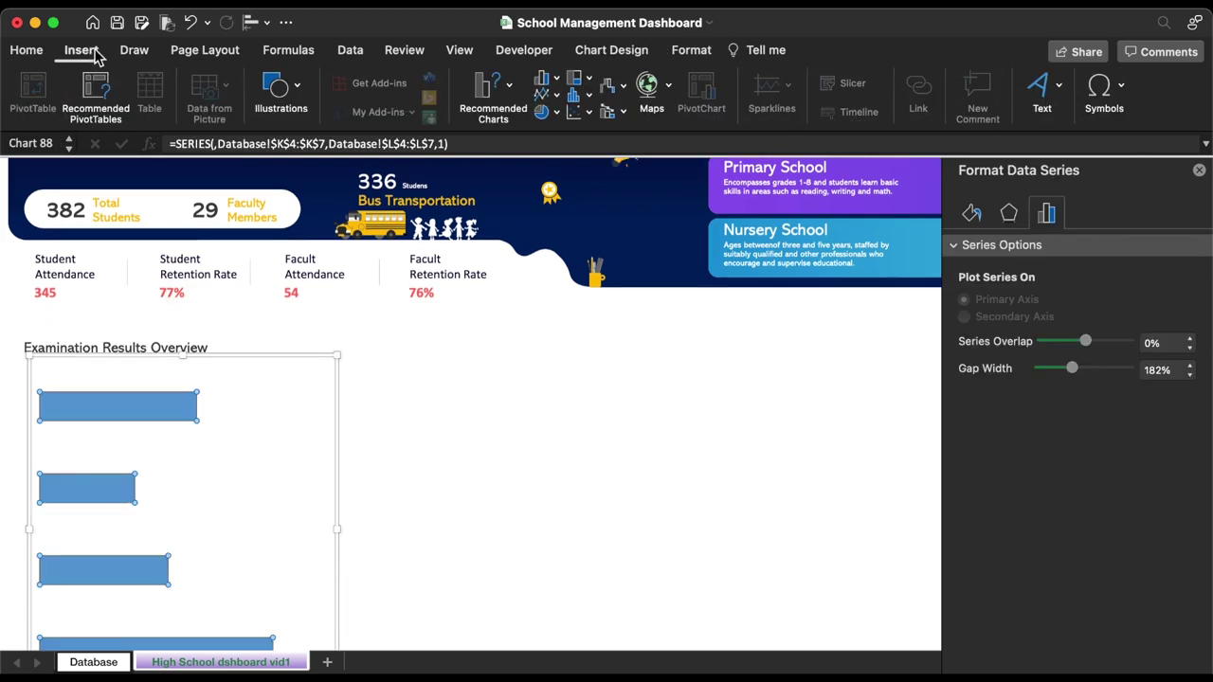
left_click(280, 95)
left_click(216, 144)
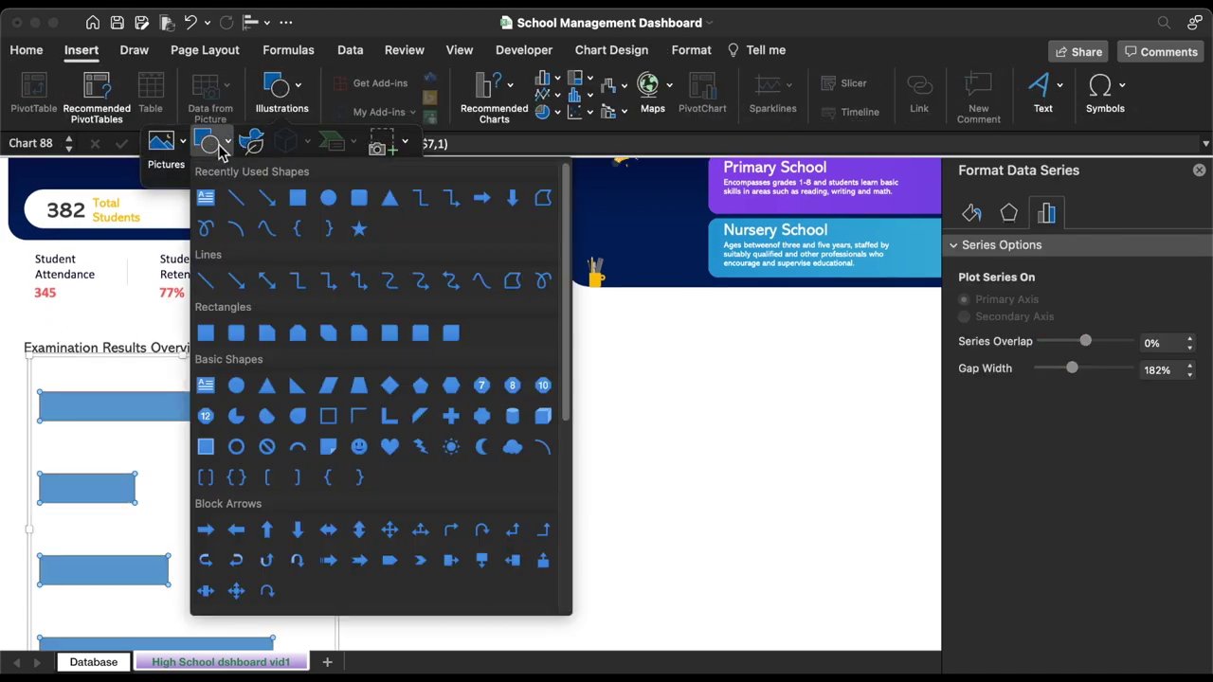
left_click(358, 197)
left_click_drag(390, 354, 579, 385)
left_click_drag(452, 390, 321, 414)
left_click(370, 83)
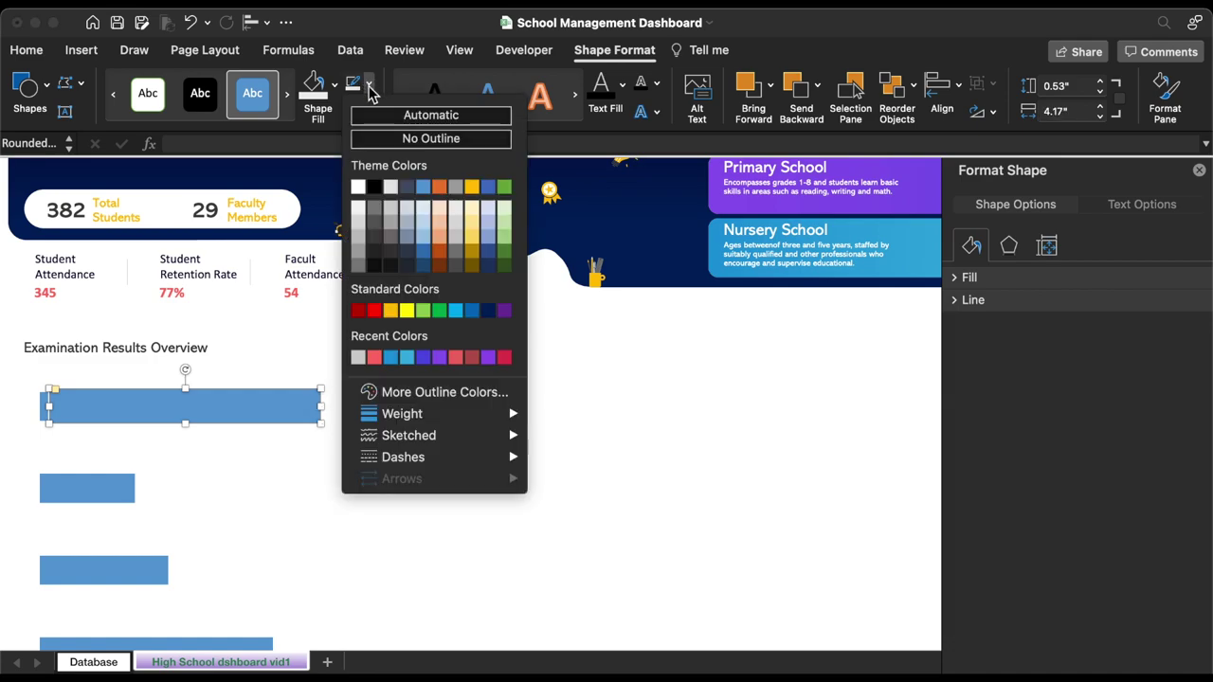
left_click(373, 140)
left_click(333, 85)
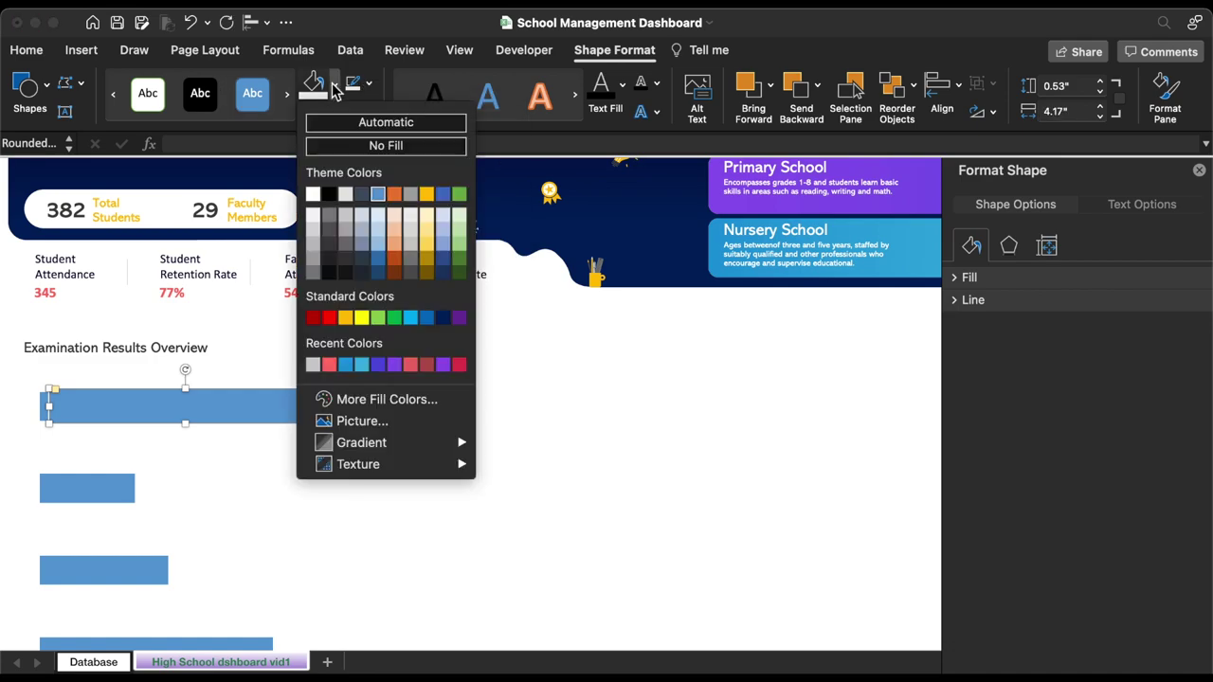
left_click(313, 366)
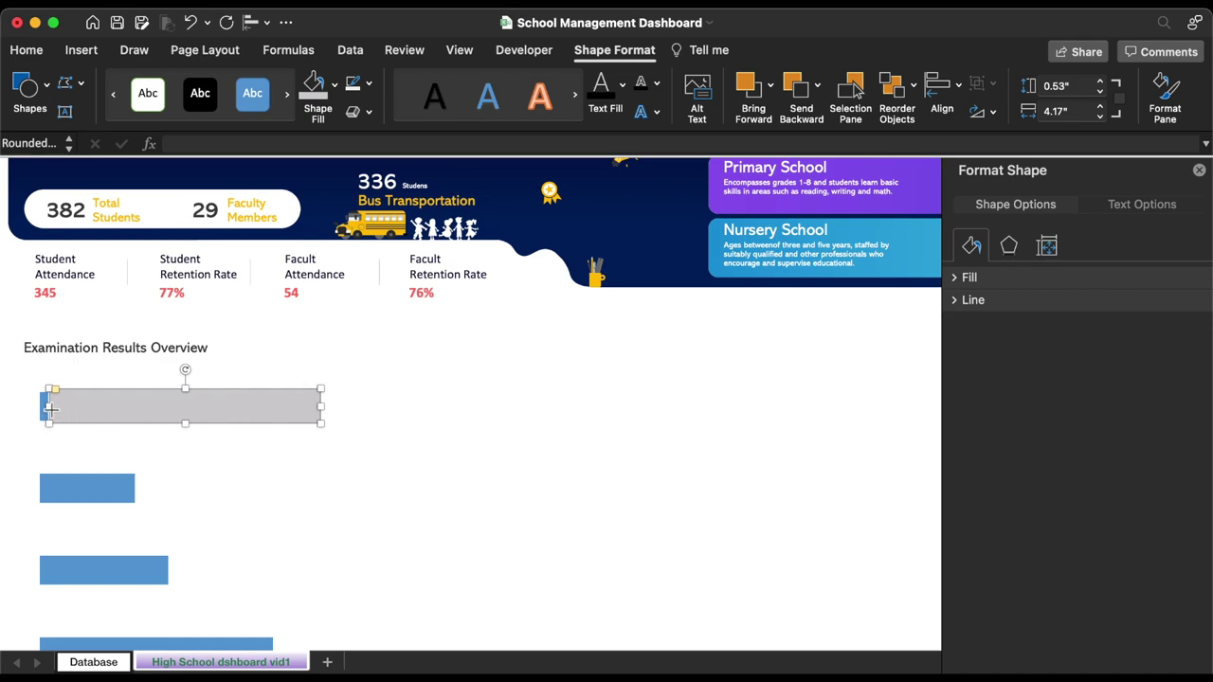
left_click_drag(50, 408, 39, 408)
- Copy the grey track for all four exam bars and distribute them evenly vertically
left_click_drag(144, 399, 143, 566)
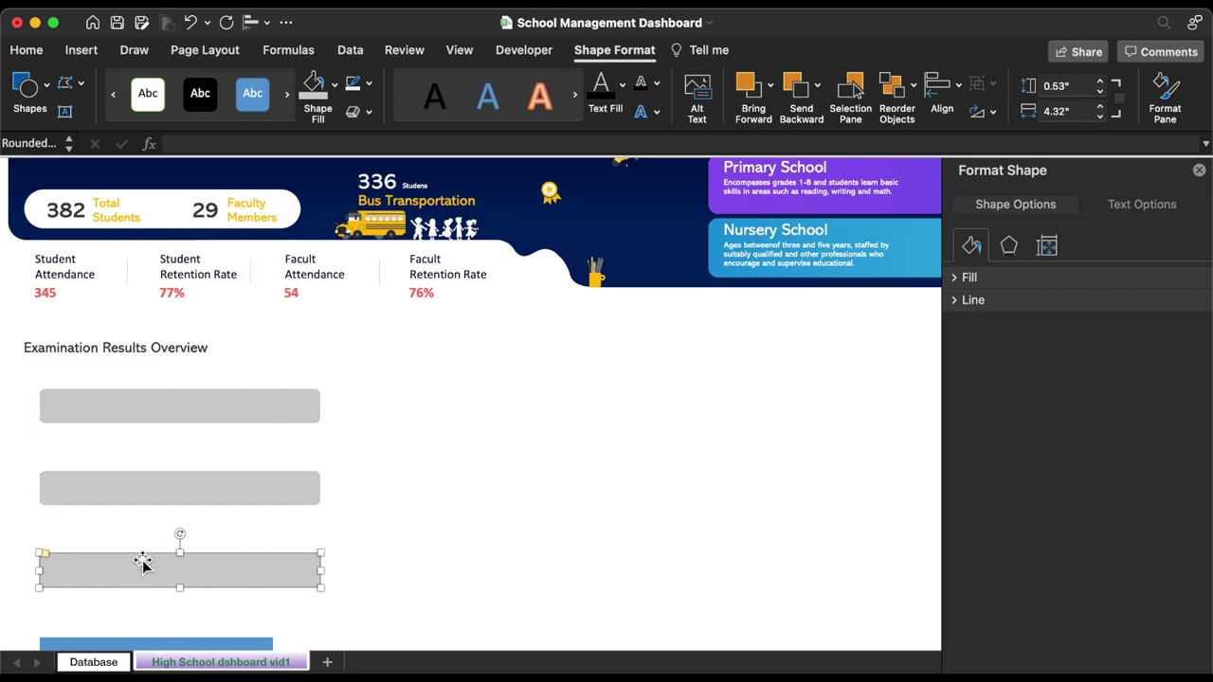
scroll(142, 562, "down", 3)
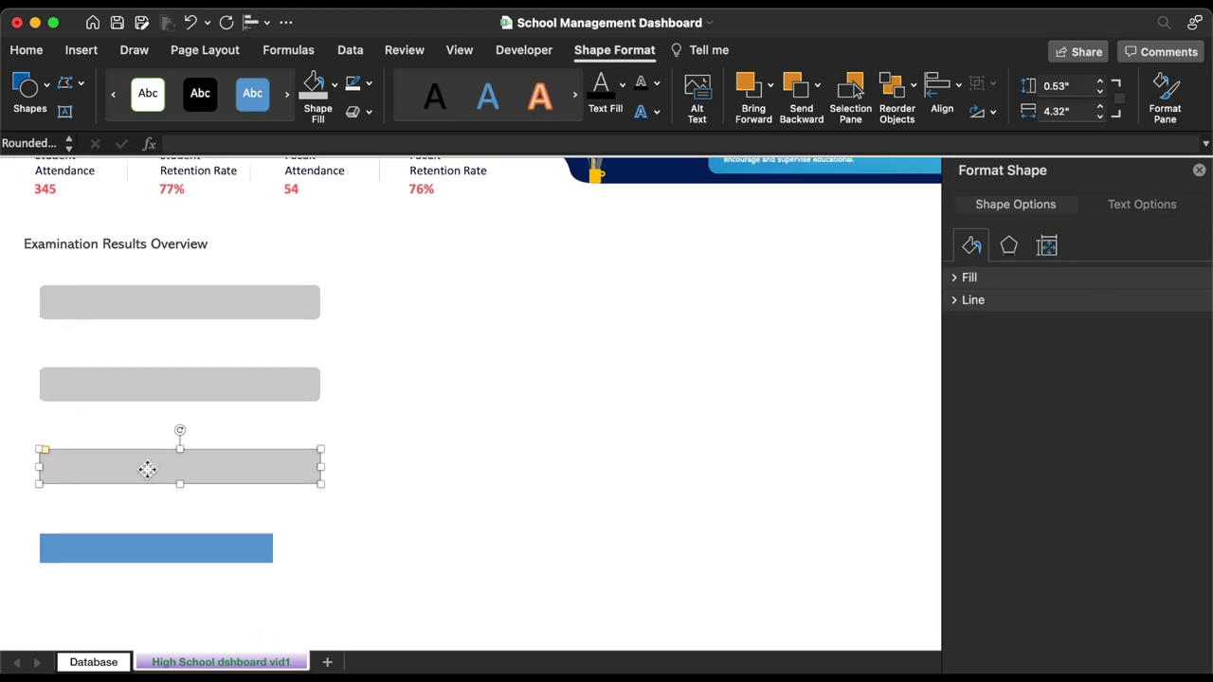
left_click_drag(147, 468, 153, 557)
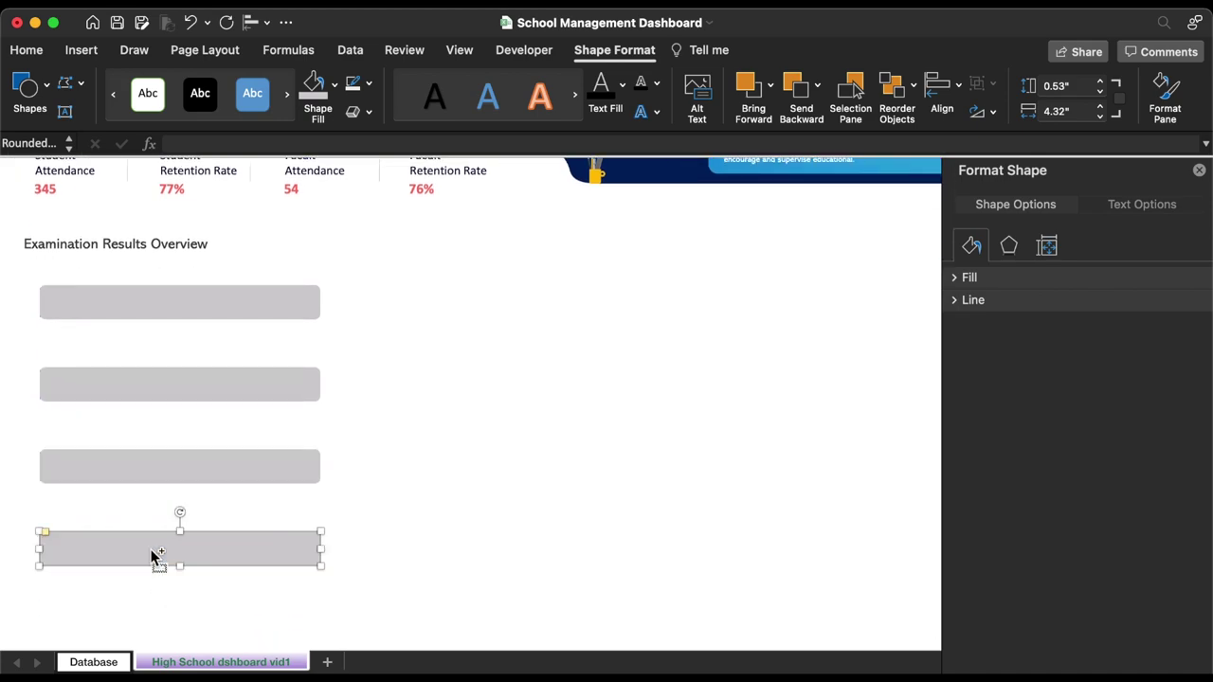
left_click(197, 459, "shift")
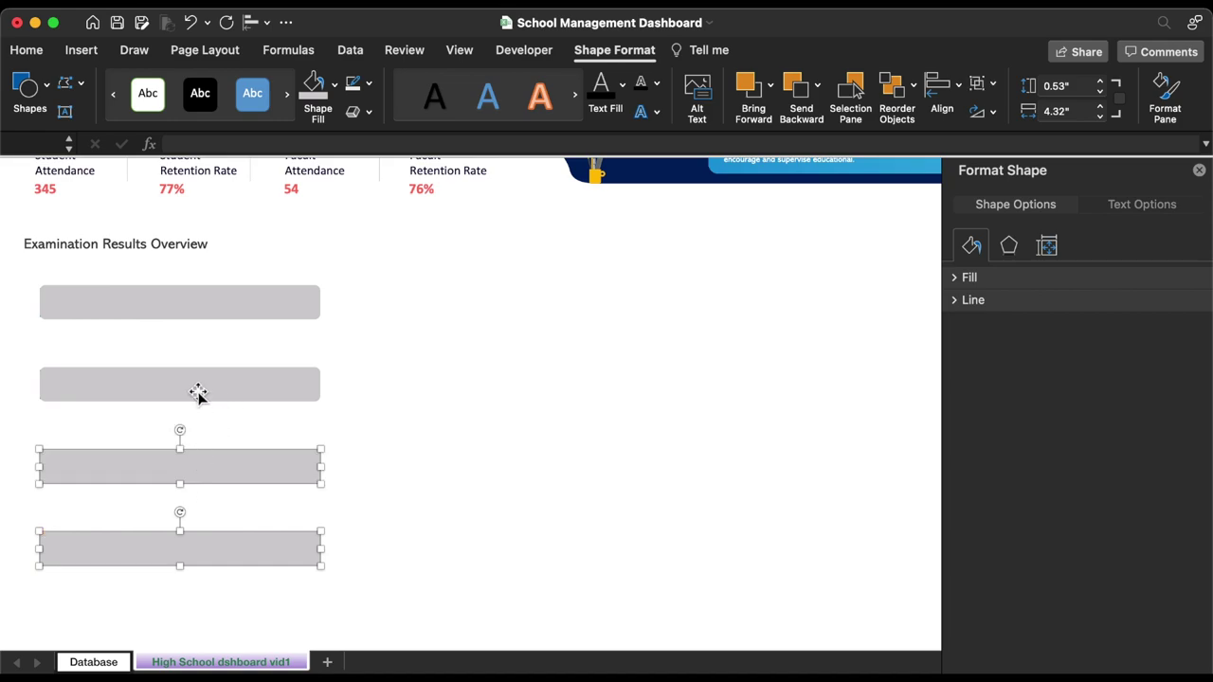
left_click(196, 394, "shift")
left_click(191, 301, "shift")
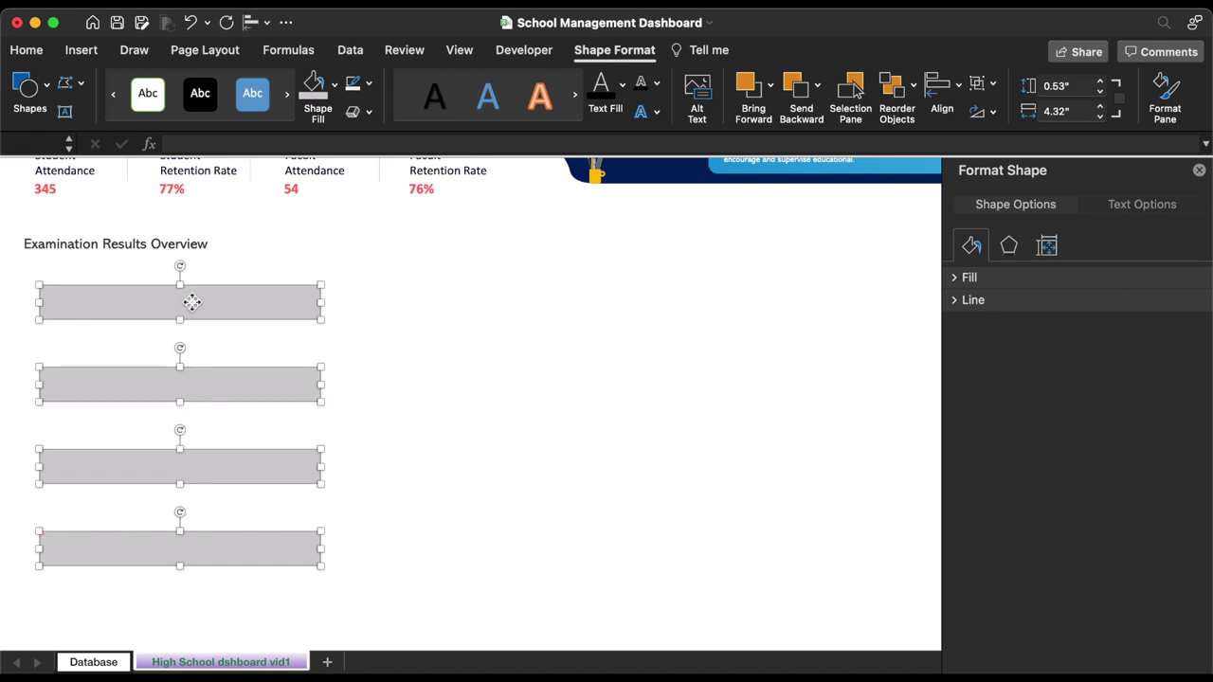
left_click(254, 23)
left_click(274, 266)
- Group the four grey tracks and send them behind the blue bars
right_click(205, 301)
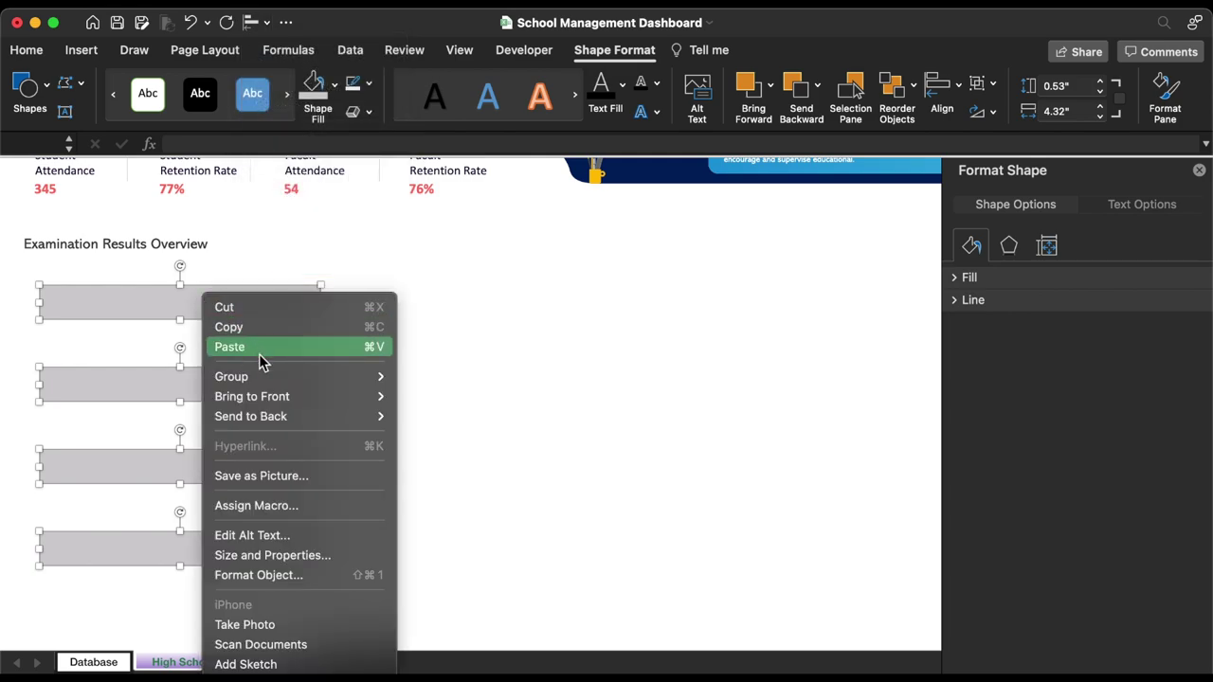
mouse_move(268, 383)
left_click(420, 377)
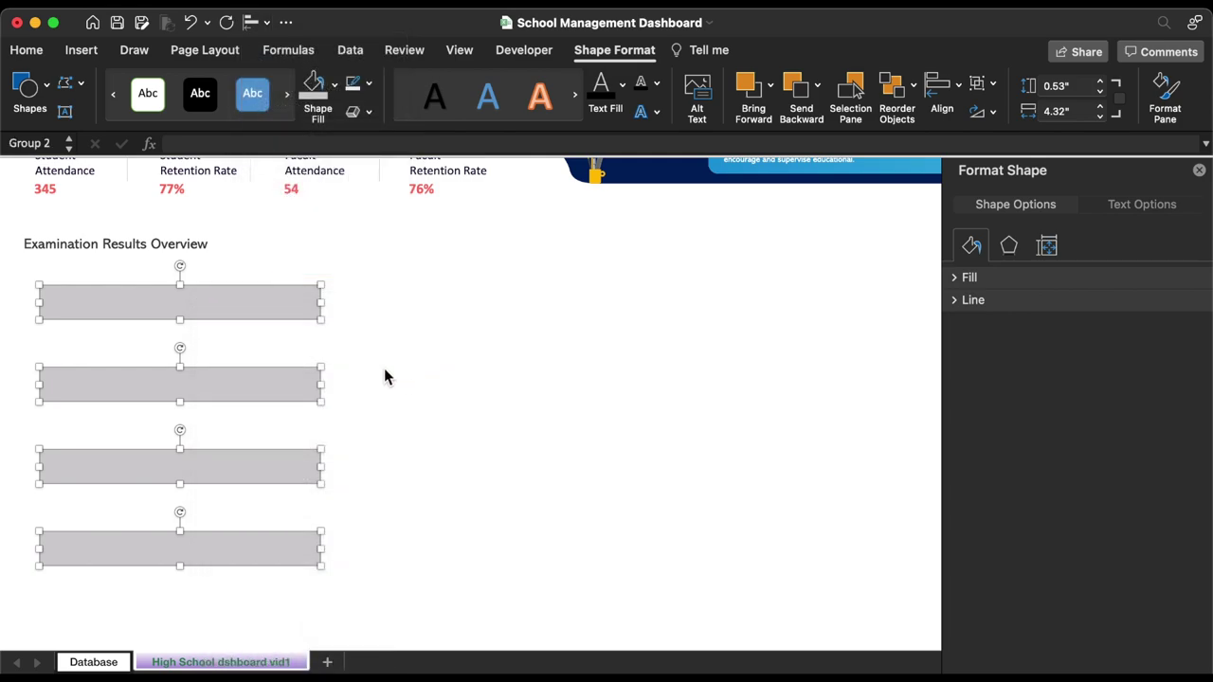
right_click(258, 299)
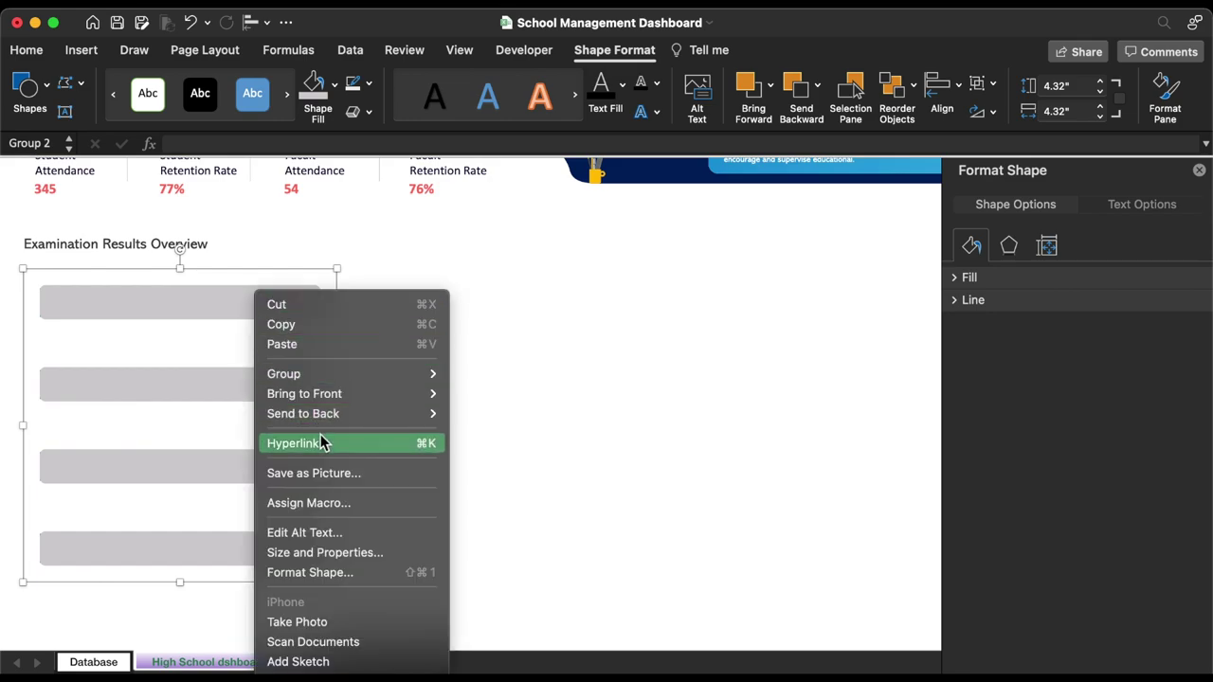
mouse_move(331, 413)
left_click(489, 415)
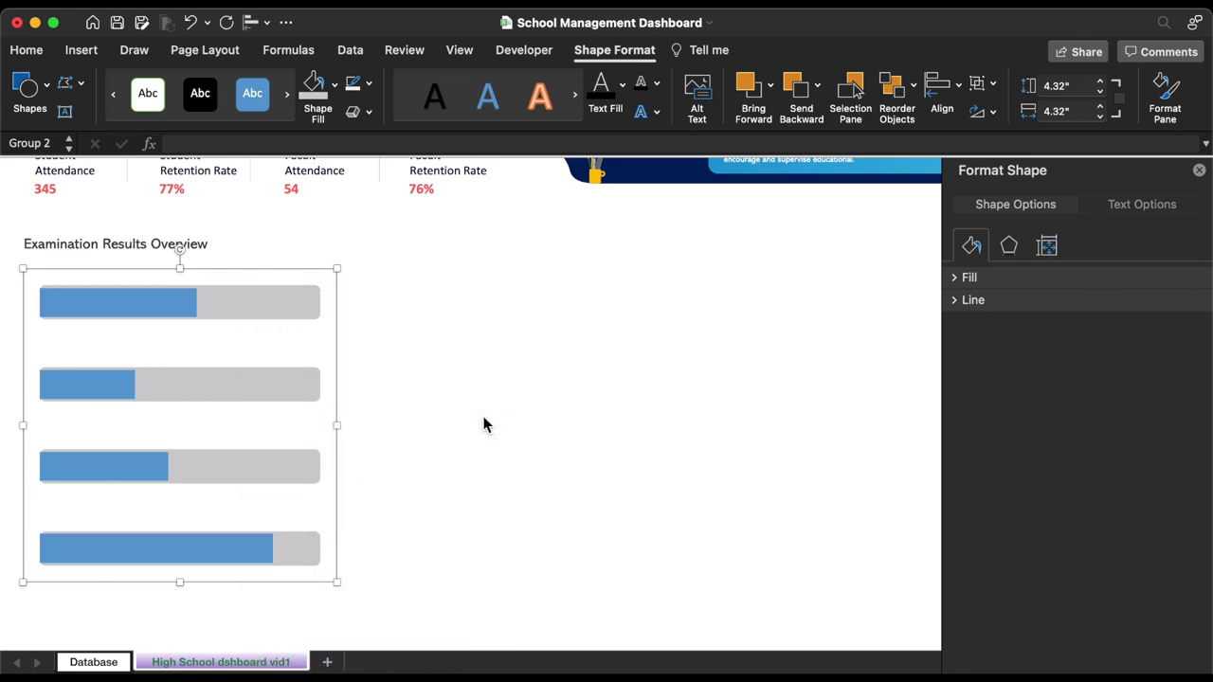
- Give the top exam bar a two-stop gradient fill running horizontally at 180°
left_click(175, 312)
left_click(176, 312)
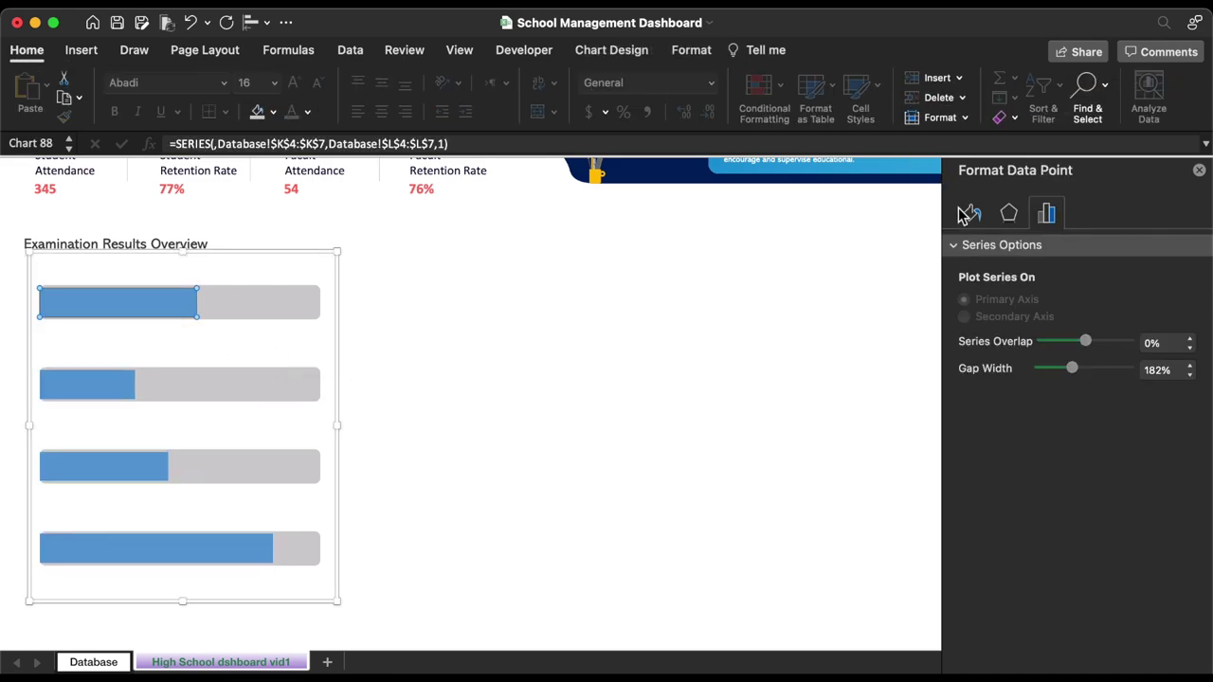
left_click(971, 214)
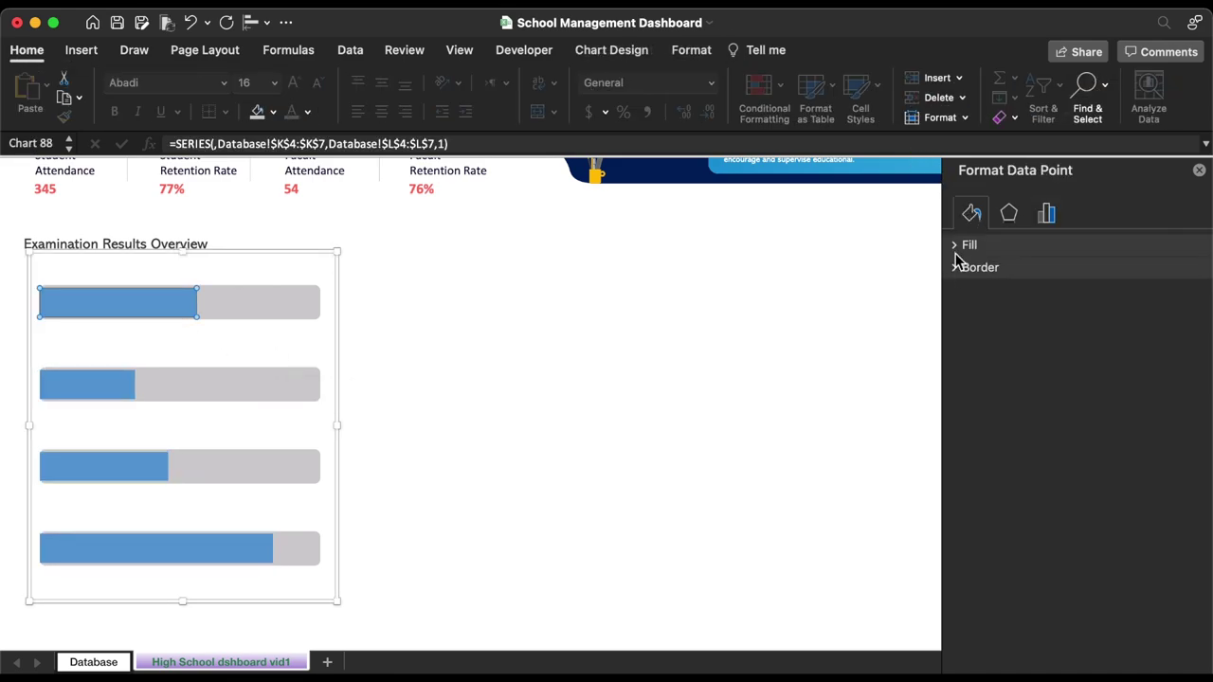
left_click(955, 247)
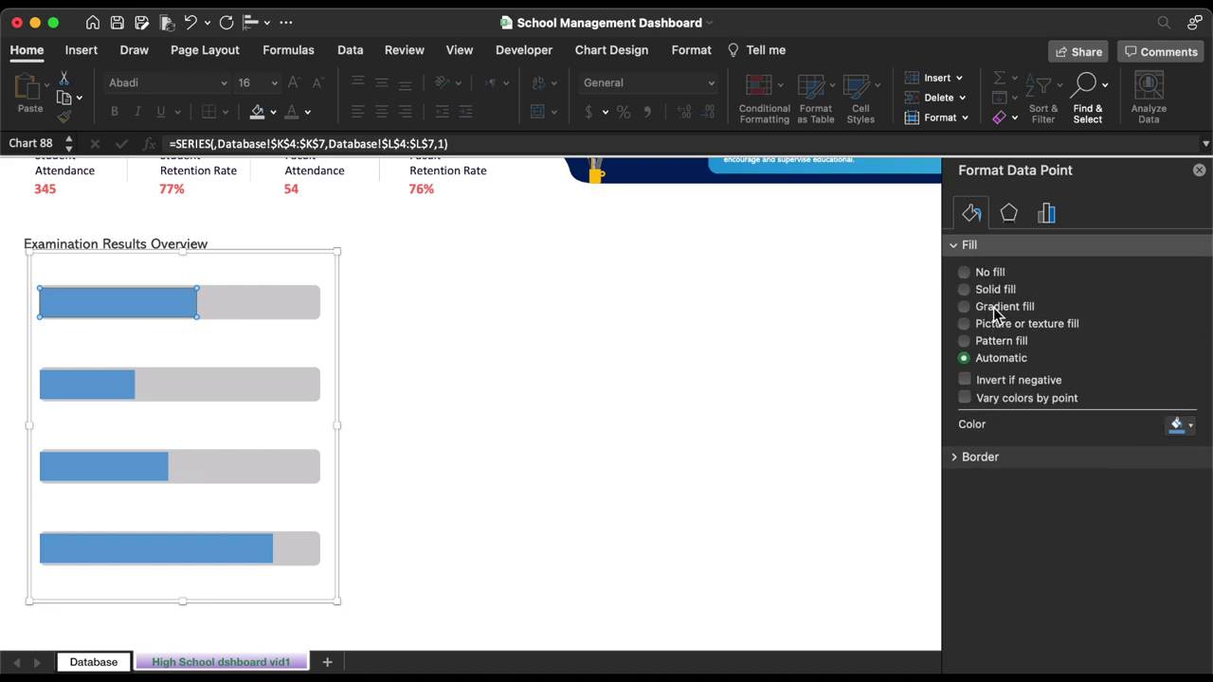
left_click(994, 309)
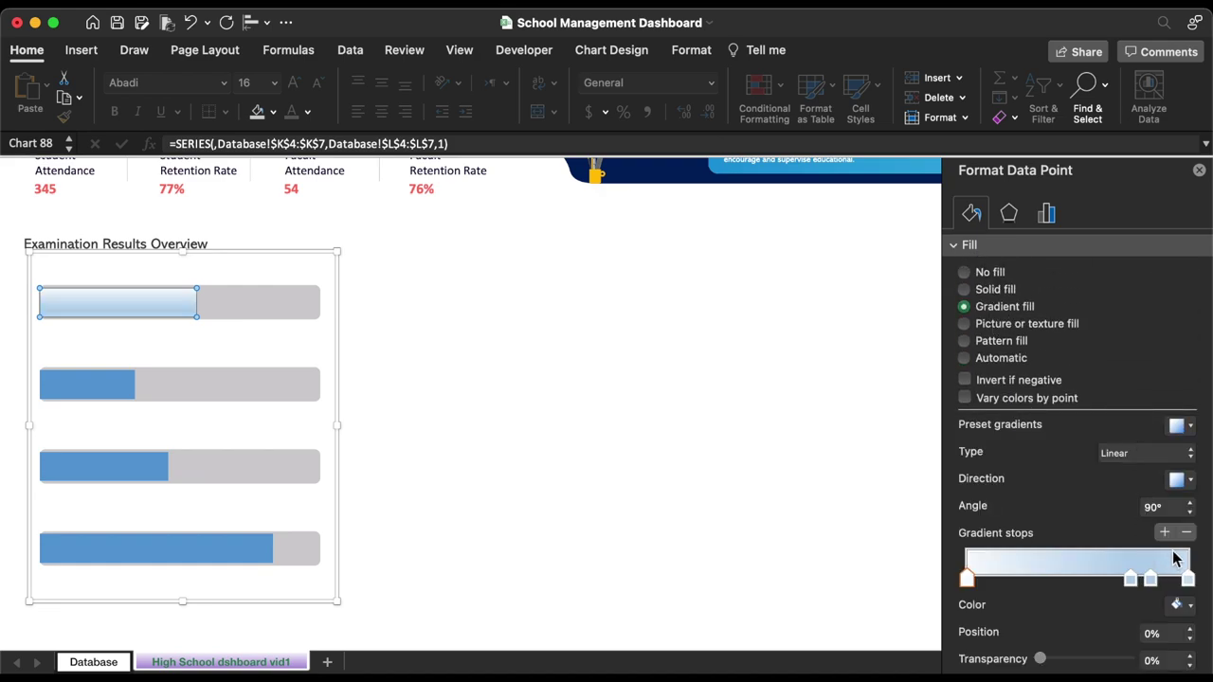
left_click(1187, 533)
left_click(1186, 533)
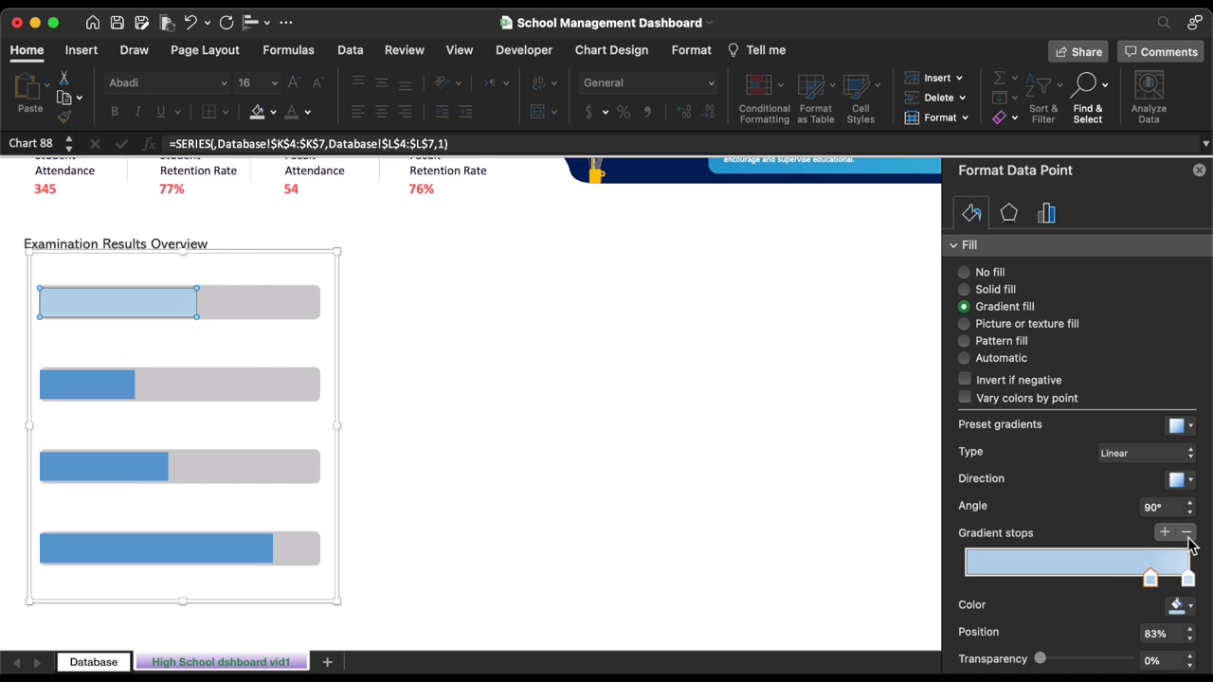
left_click_drag(1151, 578, 966, 578)
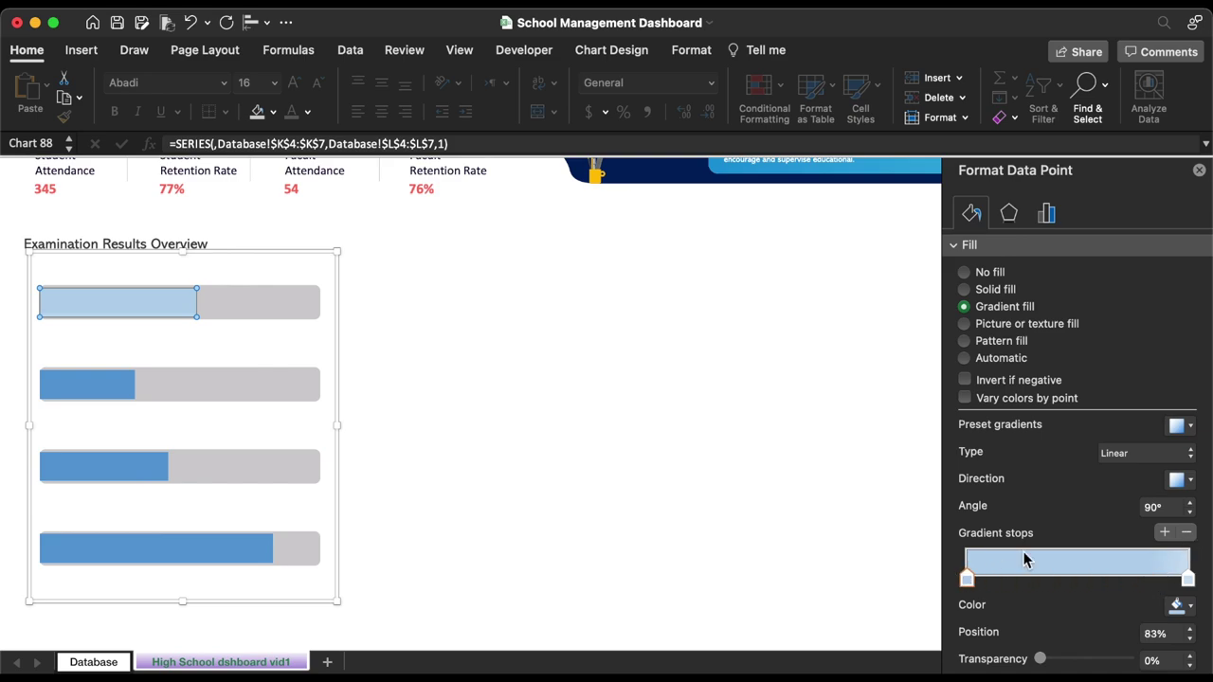
left_click(1177, 480)
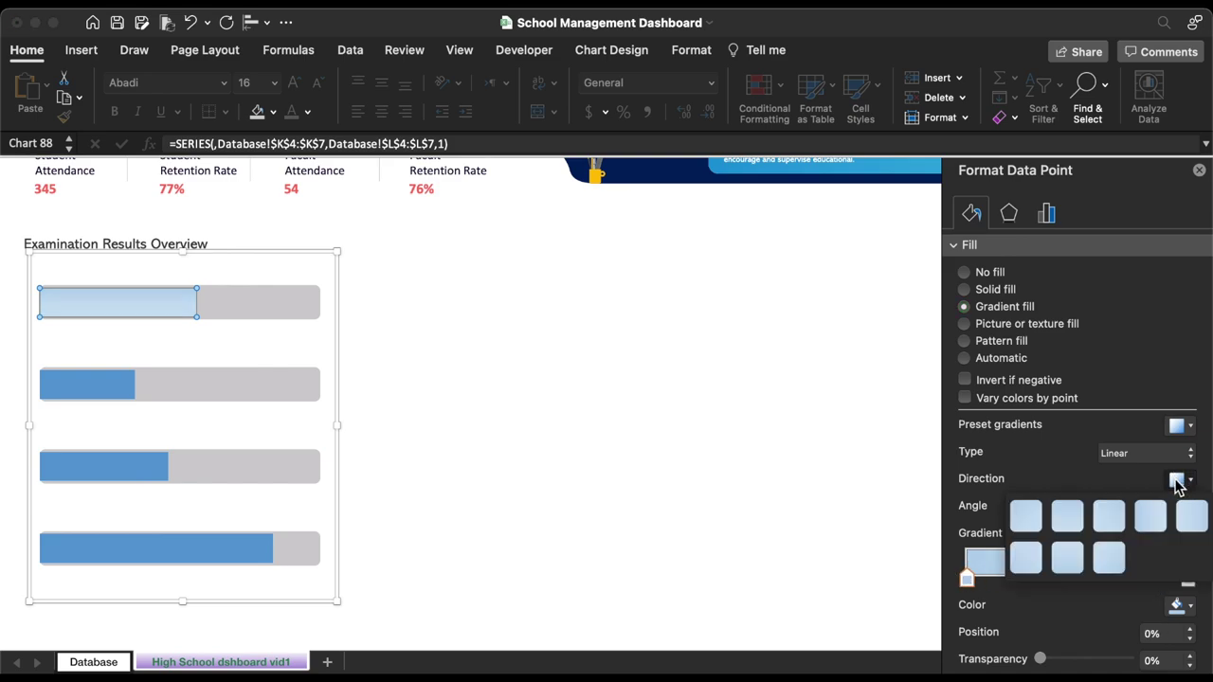
left_click(1191, 516)
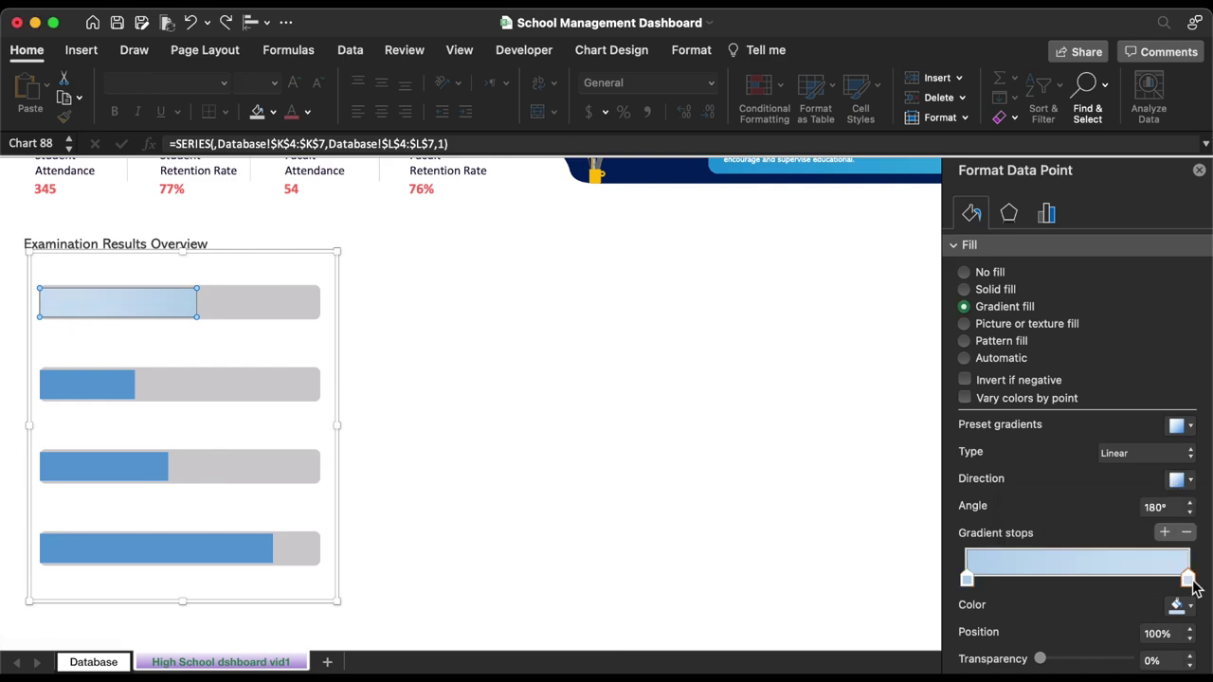
- Colour the gradient stops dark blue 2F88D6 and mint green 31F0AD
left_click(968, 580)
left_click(1182, 604)
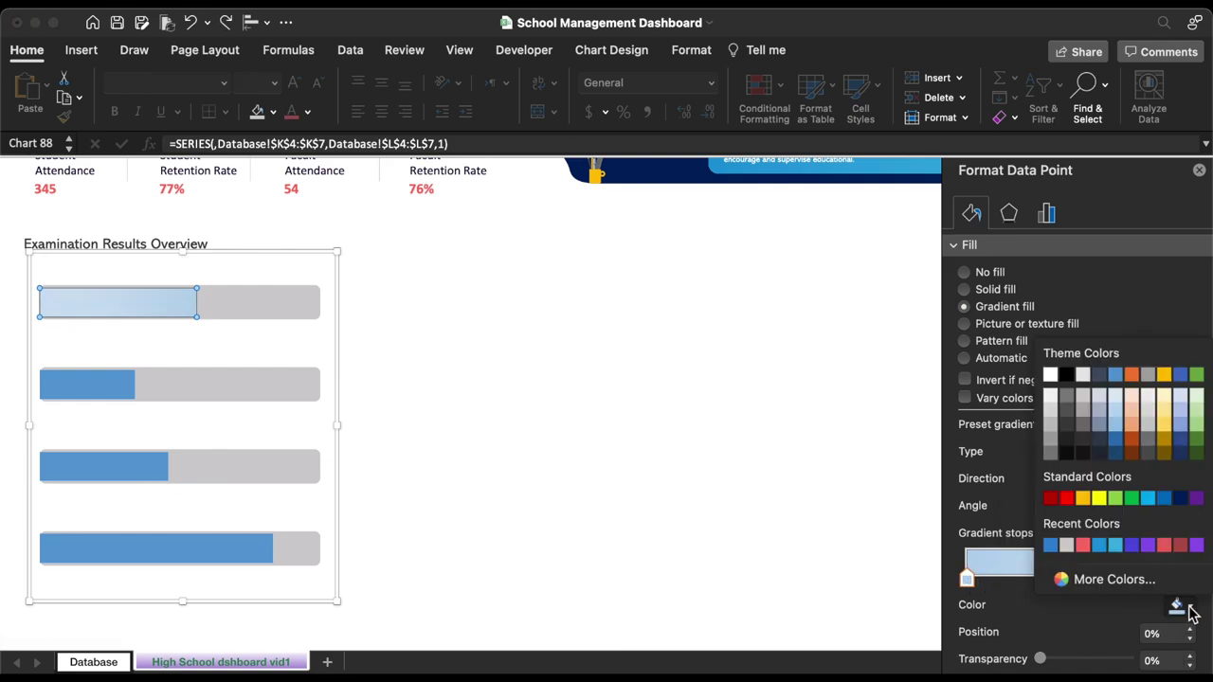
left_click(1116, 578)
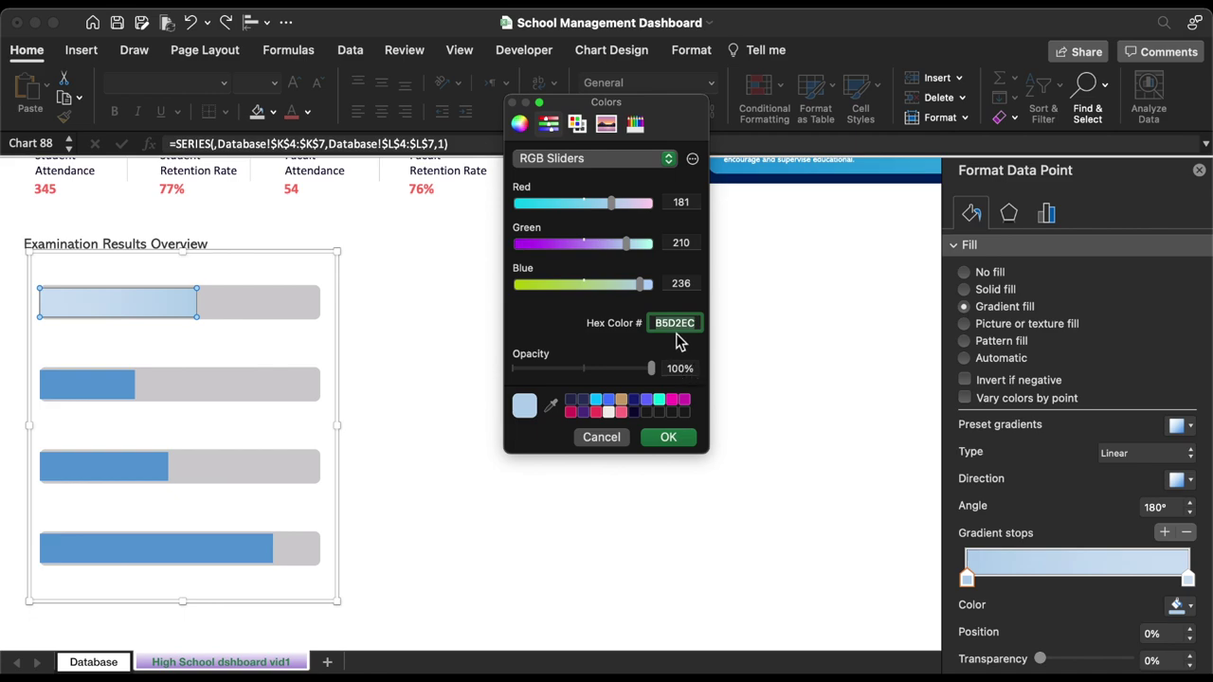
type("2F88D6")
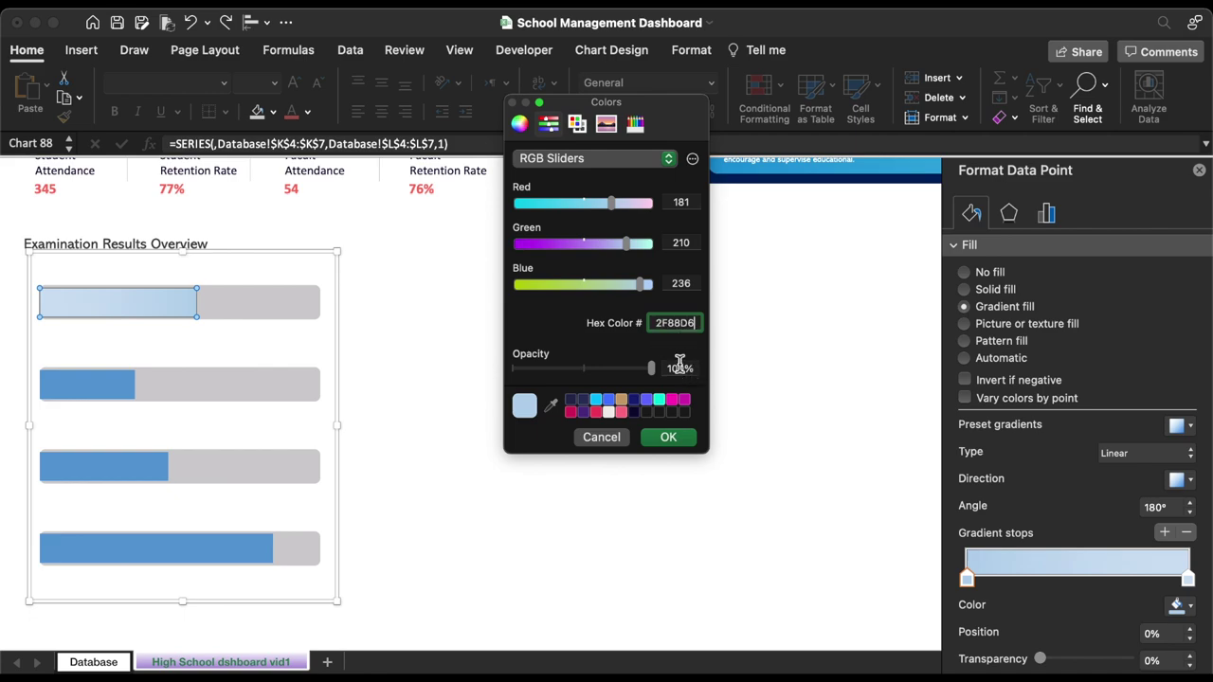
left_click(682, 438)
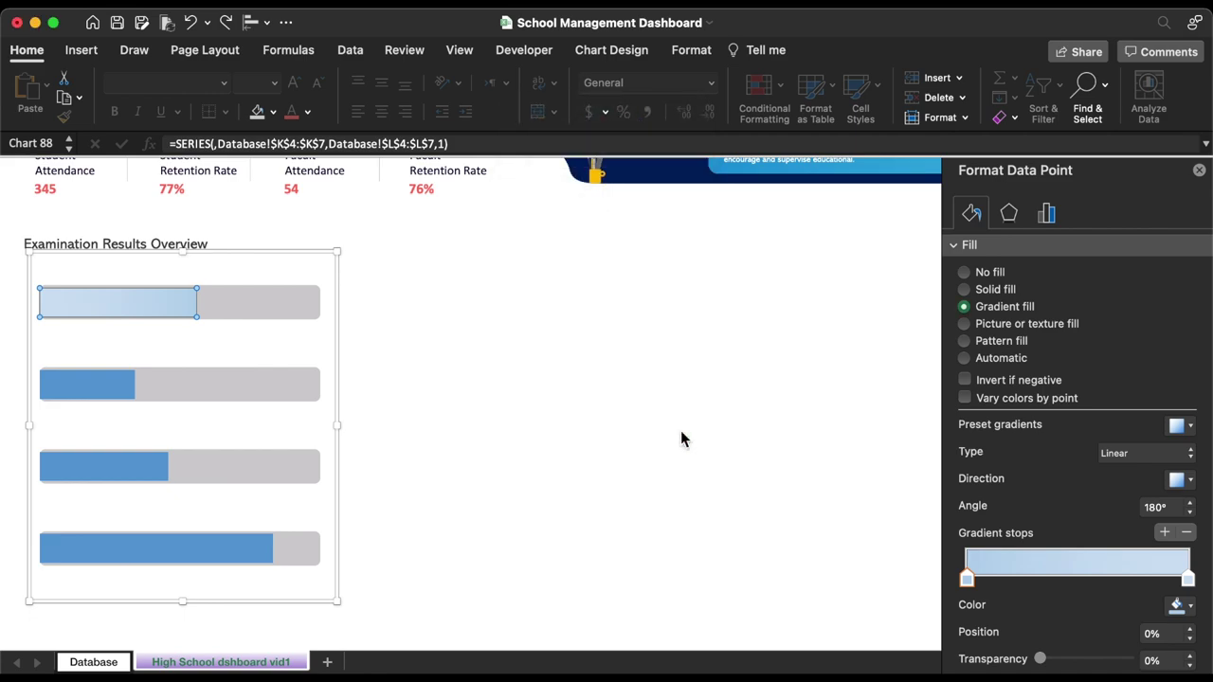
left_click(1184, 579)
left_click(1180, 604)
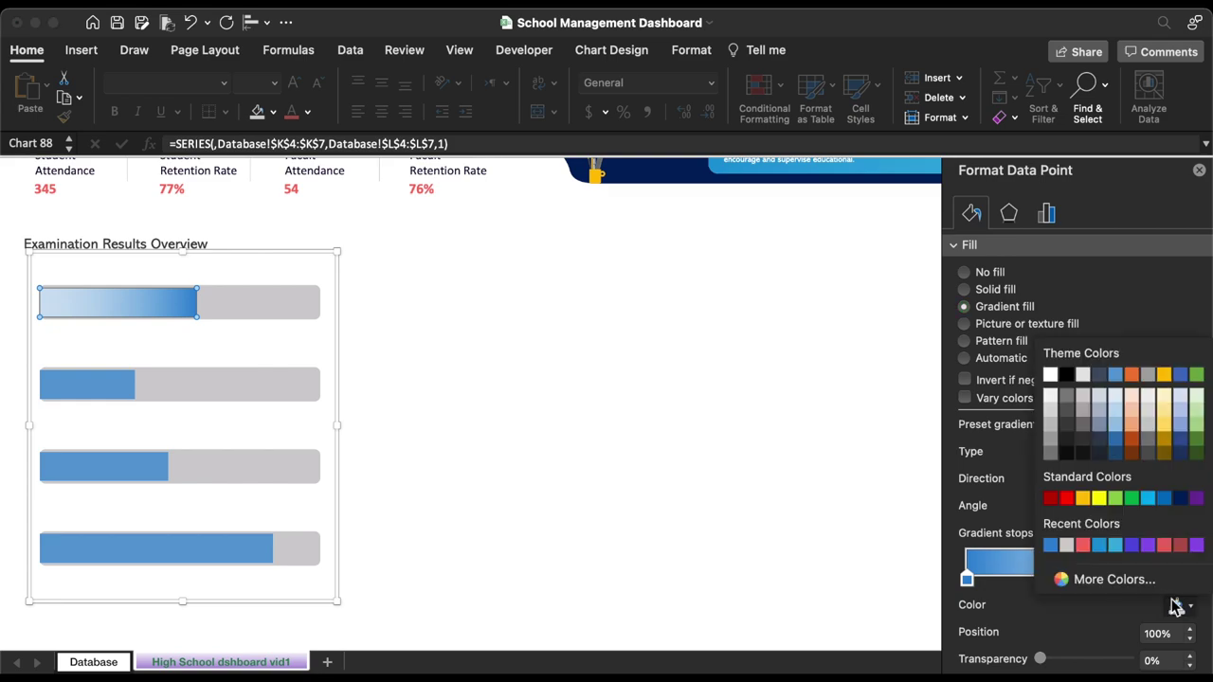
left_click(1113, 580)
type("31F0AD")
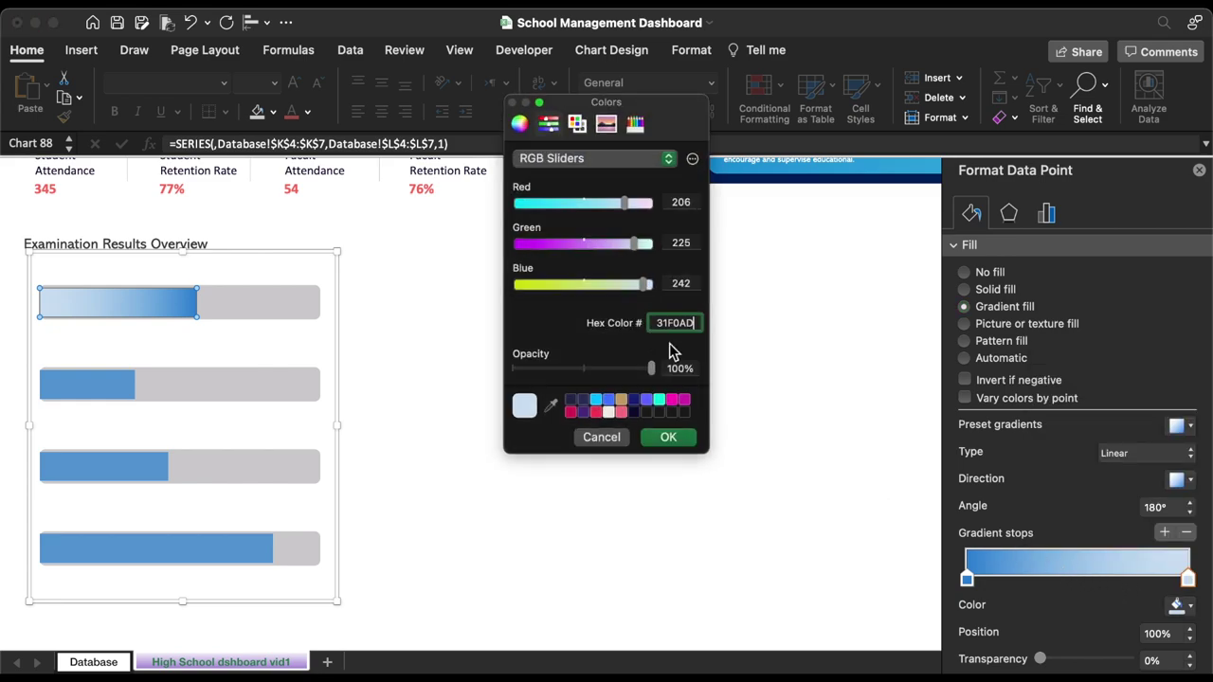
left_click(668, 442)
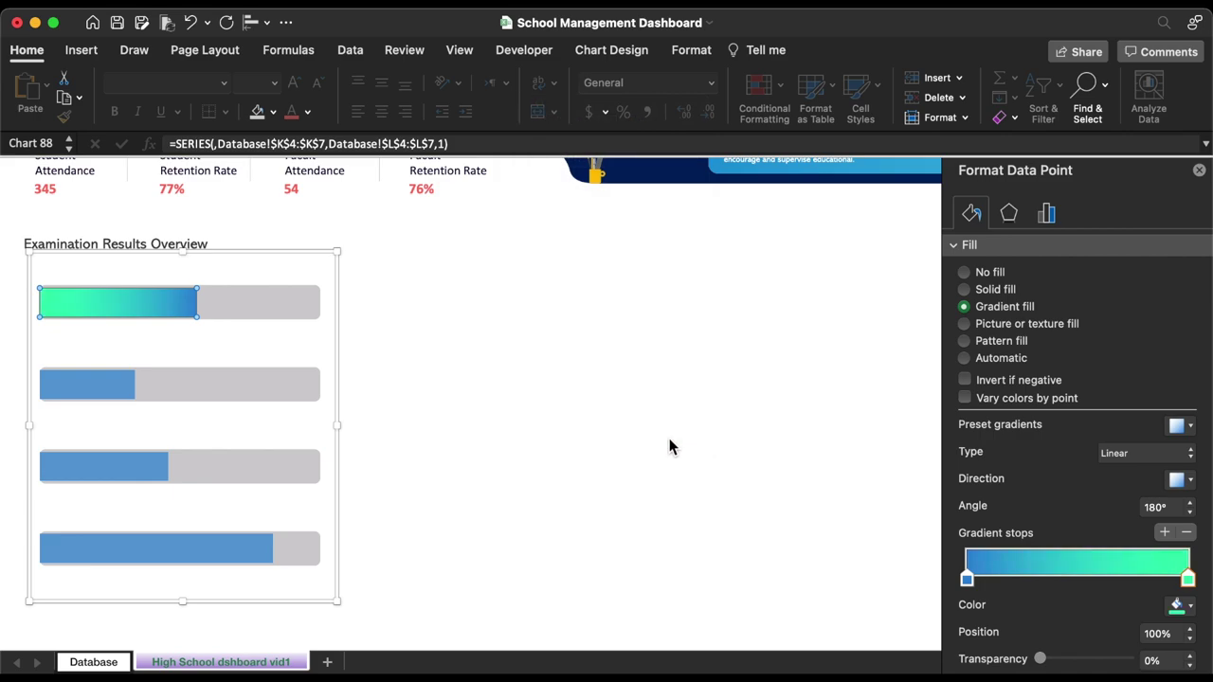
left_click(128, 392)
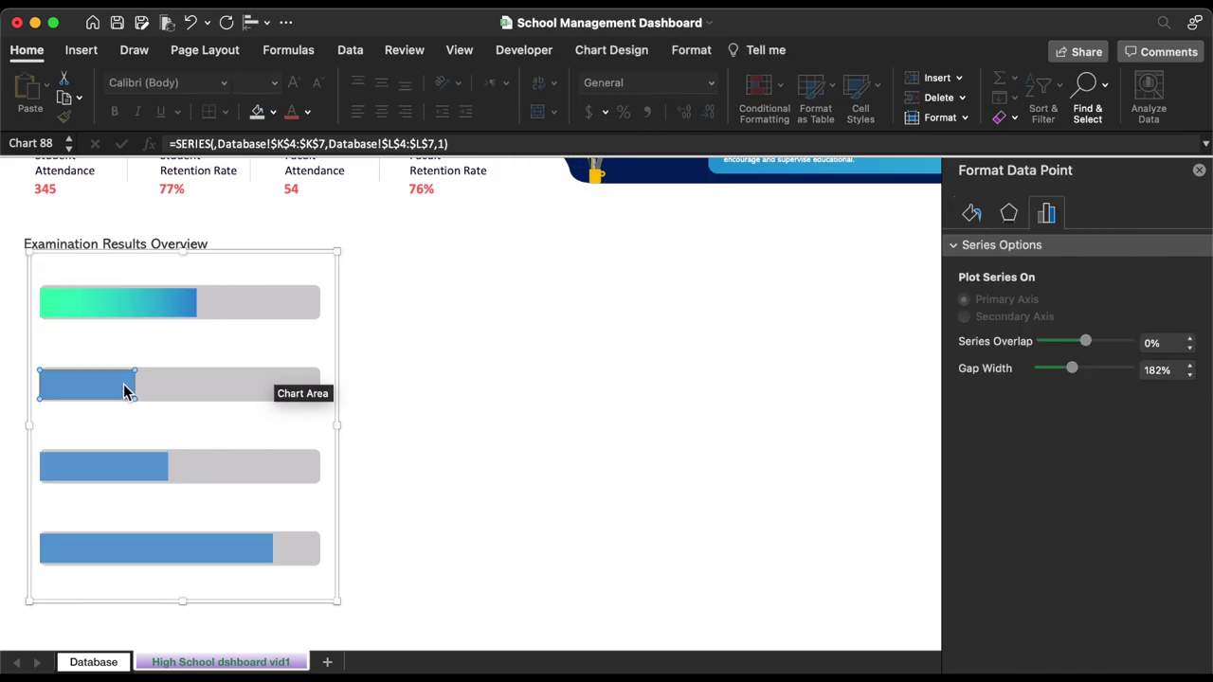
- Give the second exam bar a gradient fill from red E74D4D to magenta AF3063
left_click(971, 216)
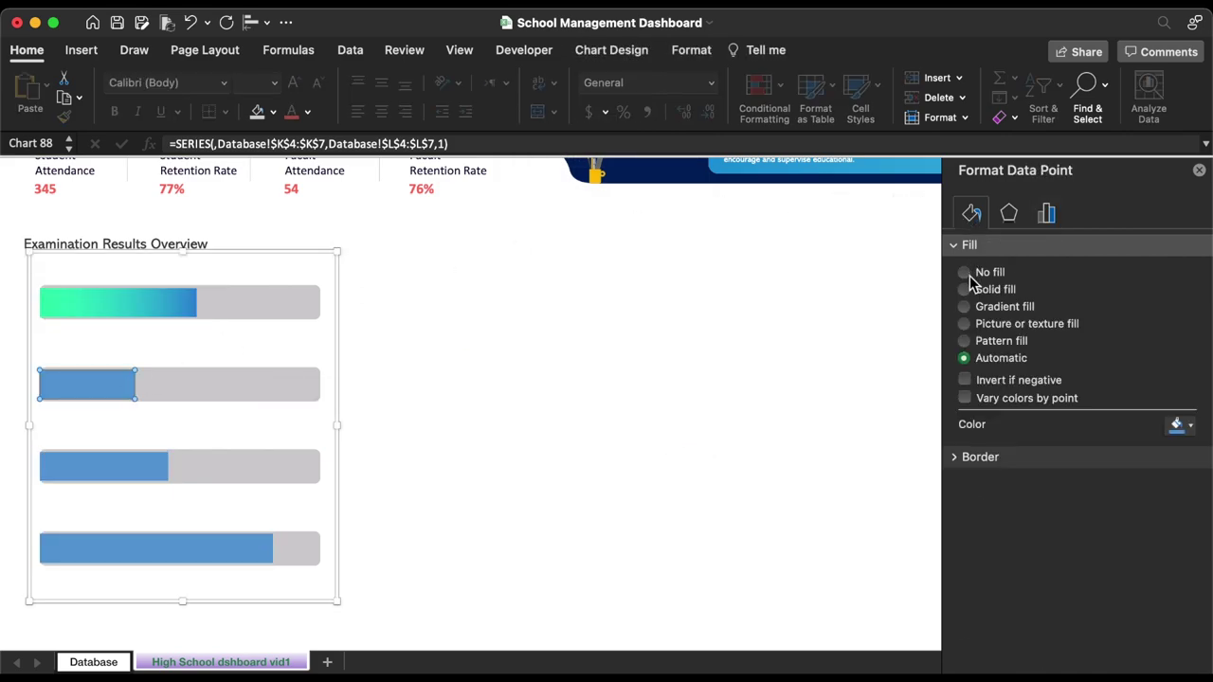
left_click(988, 308)
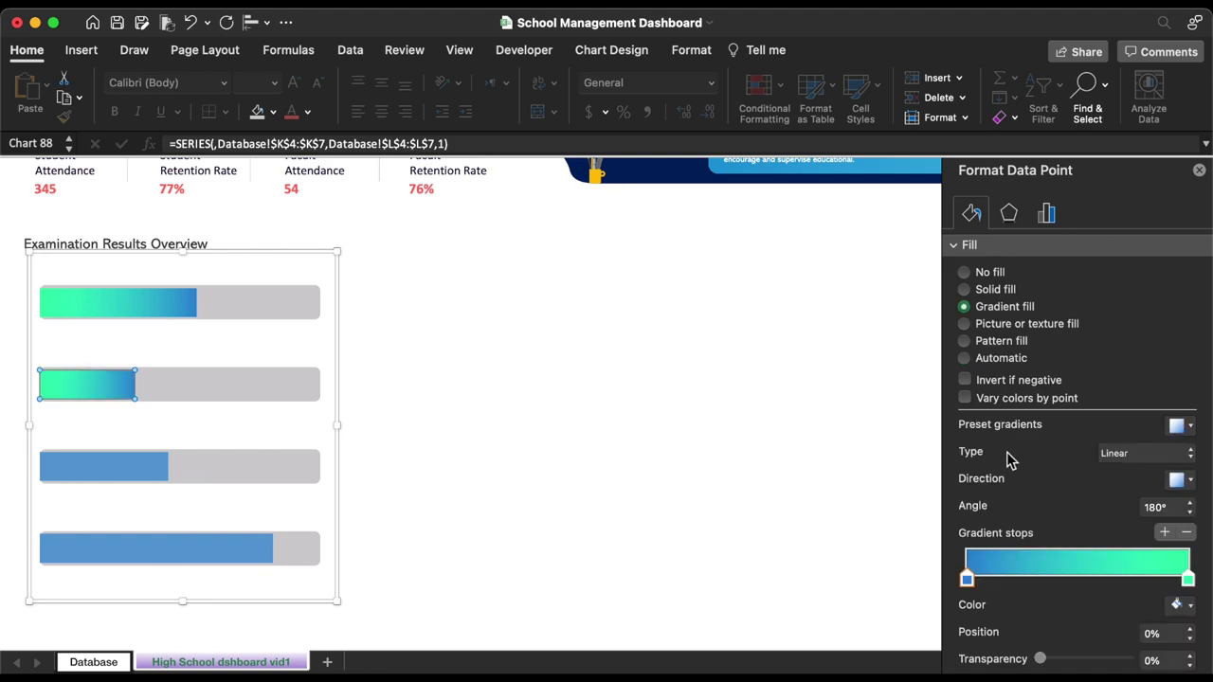
left_click(1187, 608)
left_click(1113, 579)
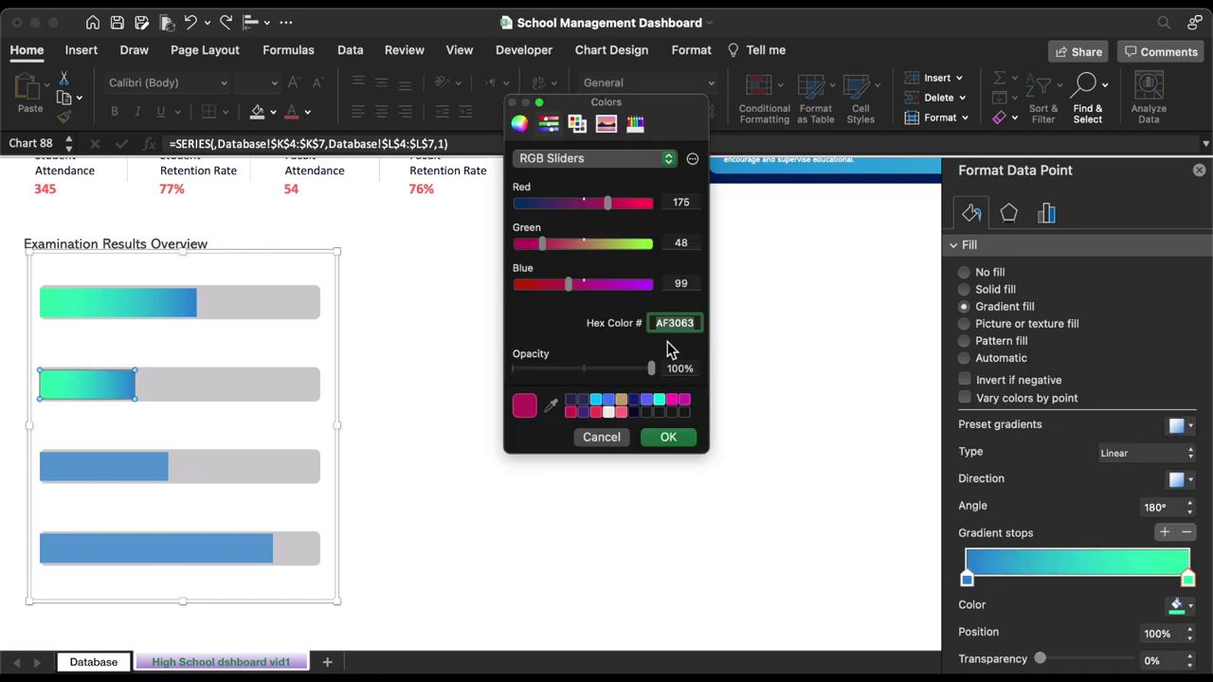
left_click(680, 439)
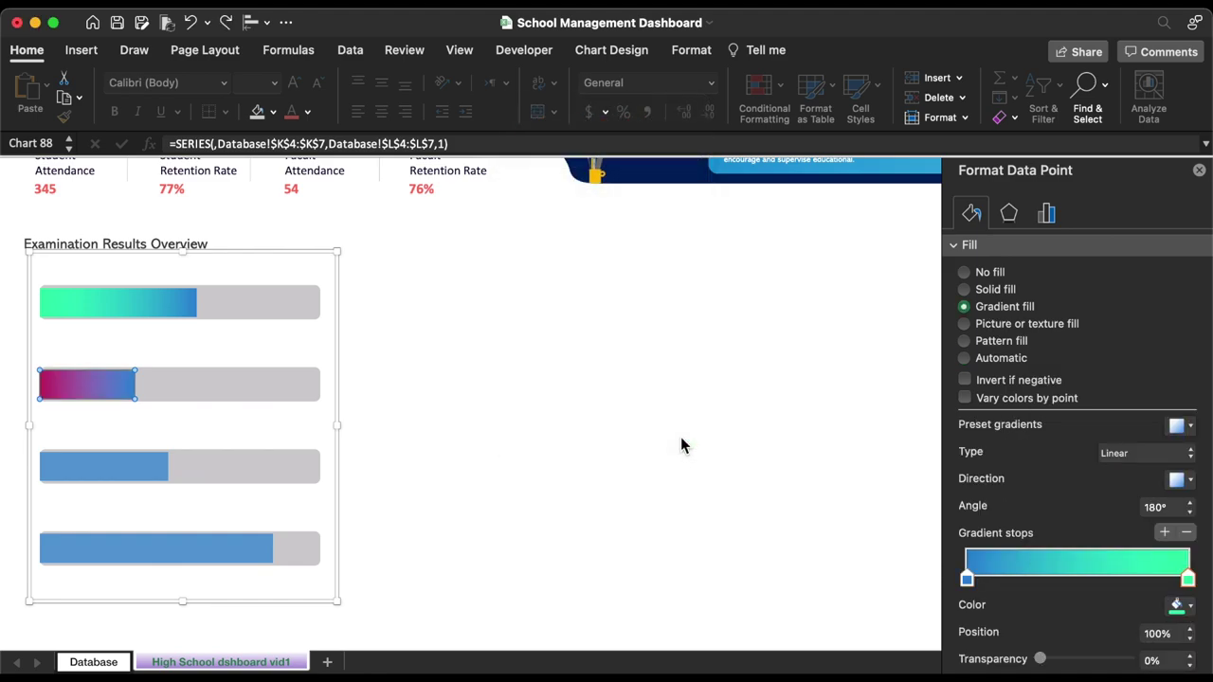
left_click(967, 579)
left_click(1184, 605)
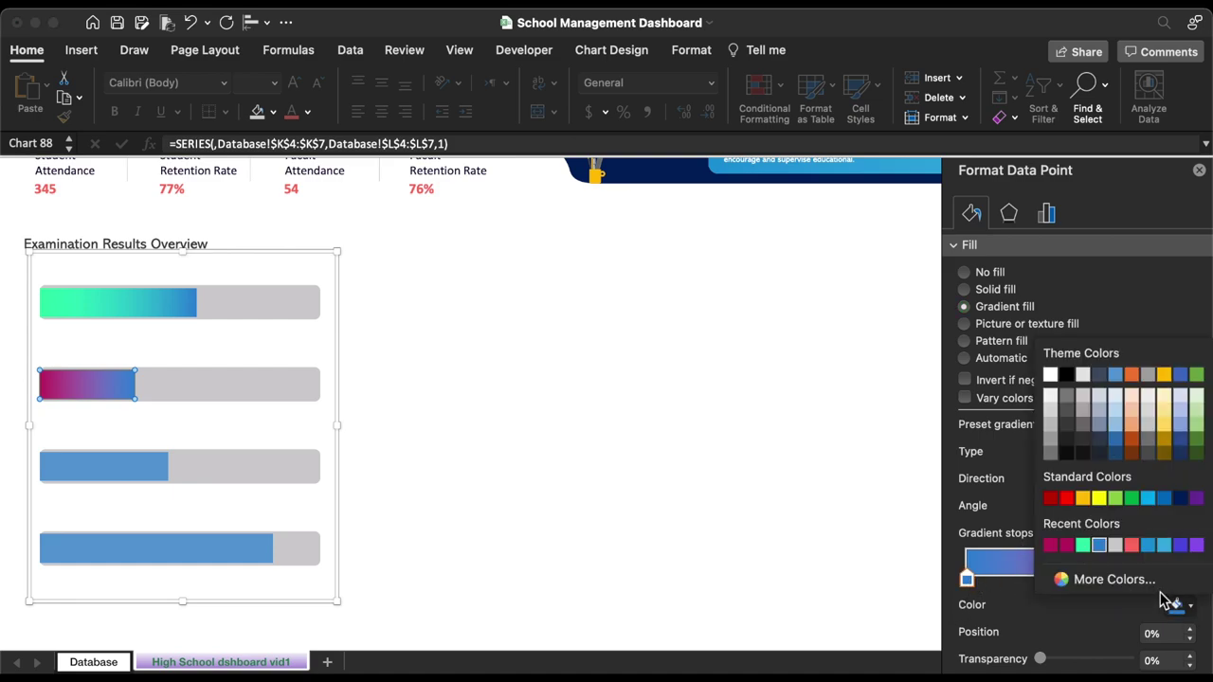
left_click(1113, 580)
type("E74D4D")
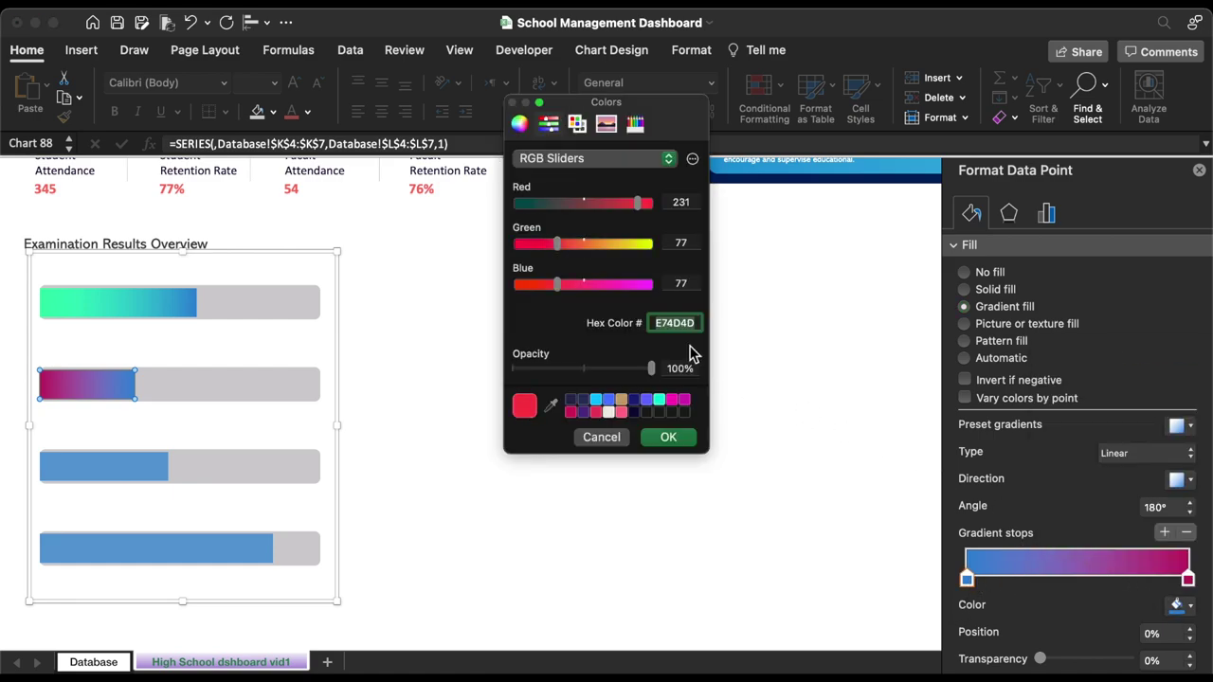
left_click(668, 439)
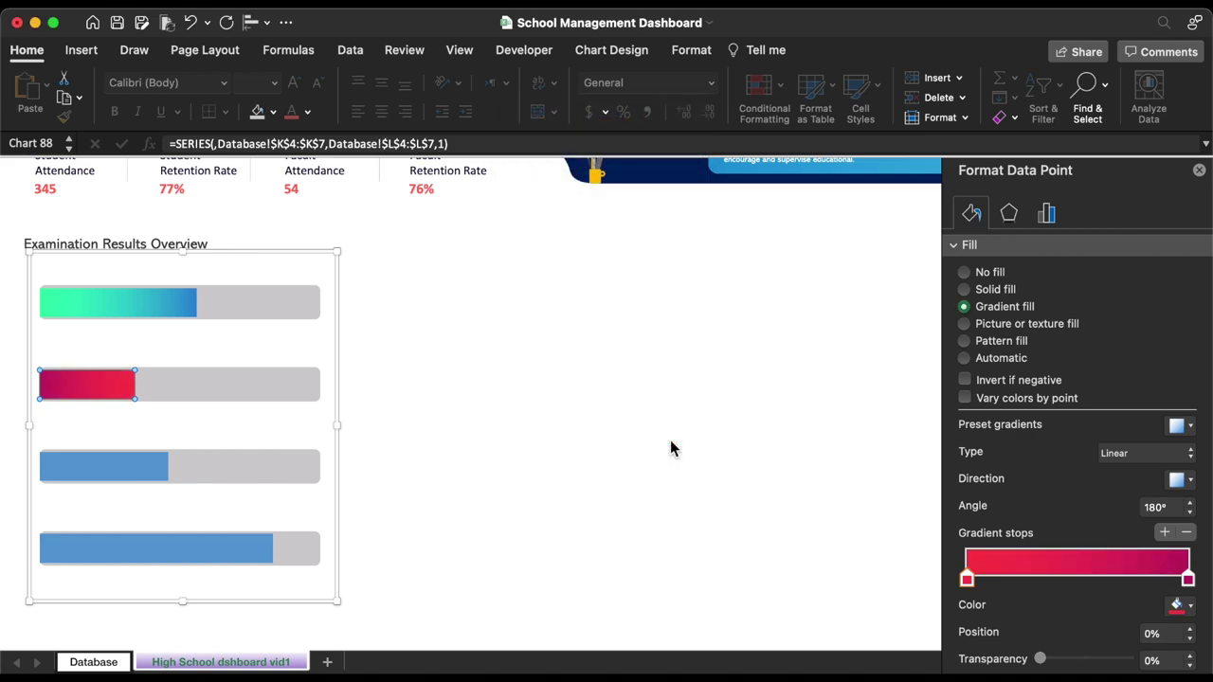
- Give the third exam bar a gradient from orange DB6632 to yellow E6BF4C
left_click(132, 472)
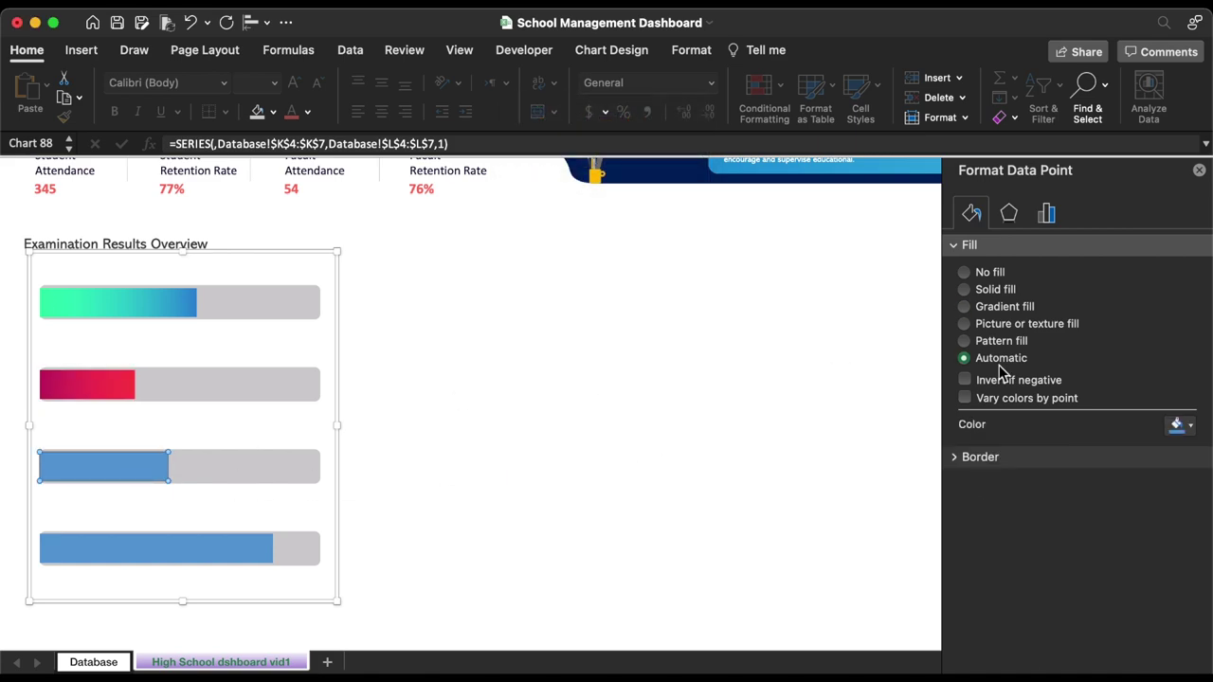
left_click(993, 309)
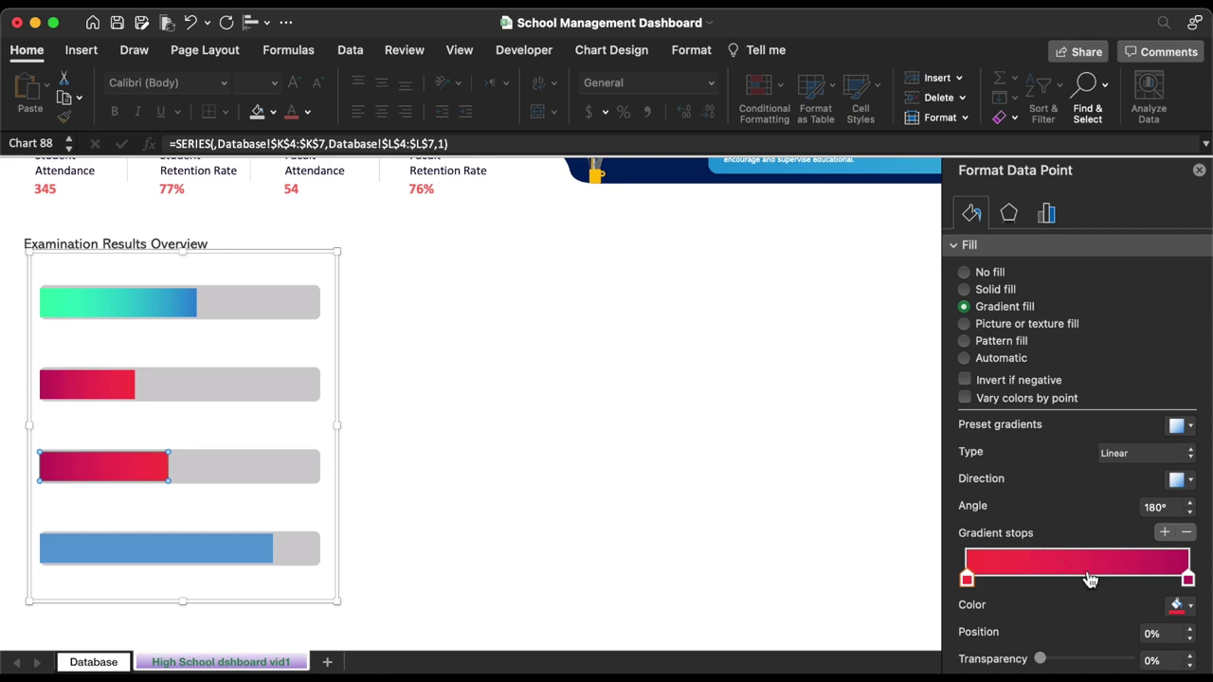
left_click(1188, 578)
left_click(1190, 606)
left_click(1109, 579)
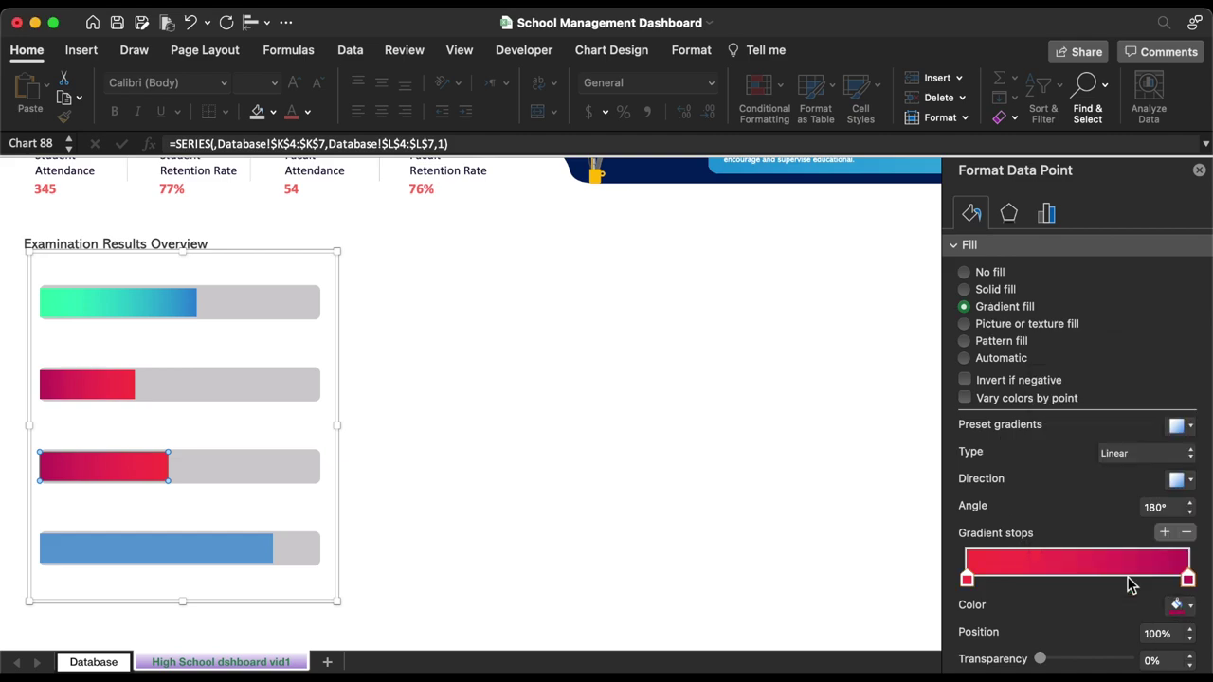
type("E6BF4C")
key("Return")
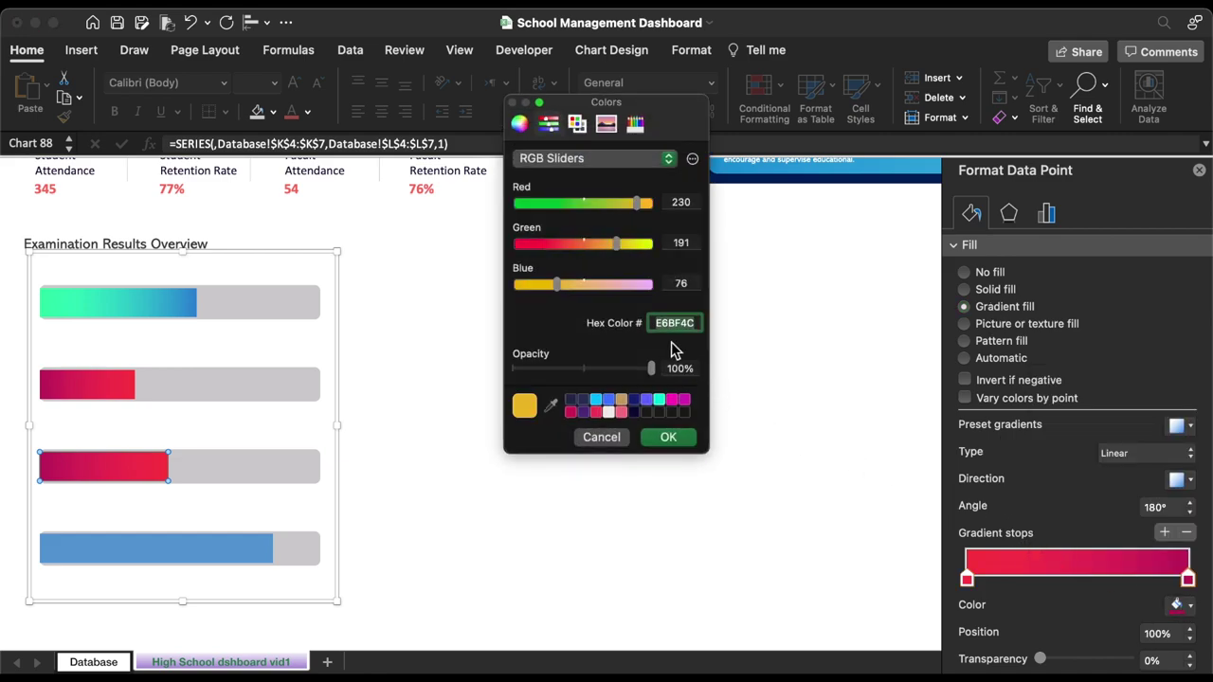
left_click(668, 437)
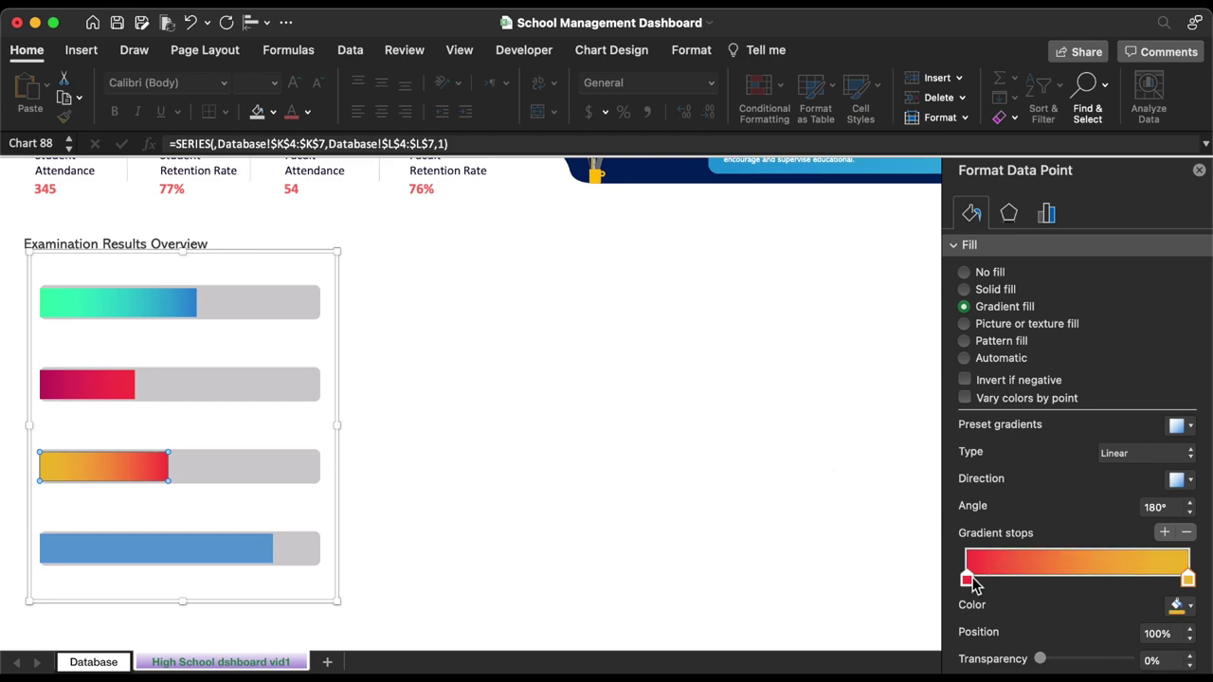
left_click(967, 578)
left_click(1175, 606)
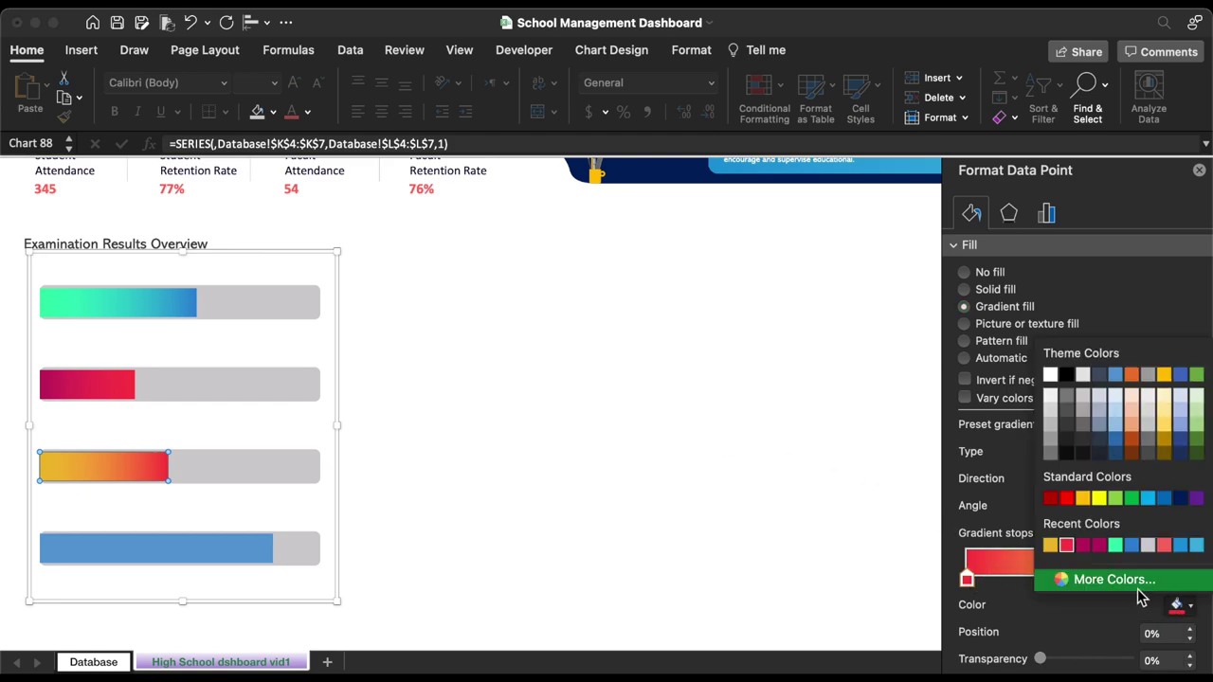
left_click(1136, 582)
type("DB6632")
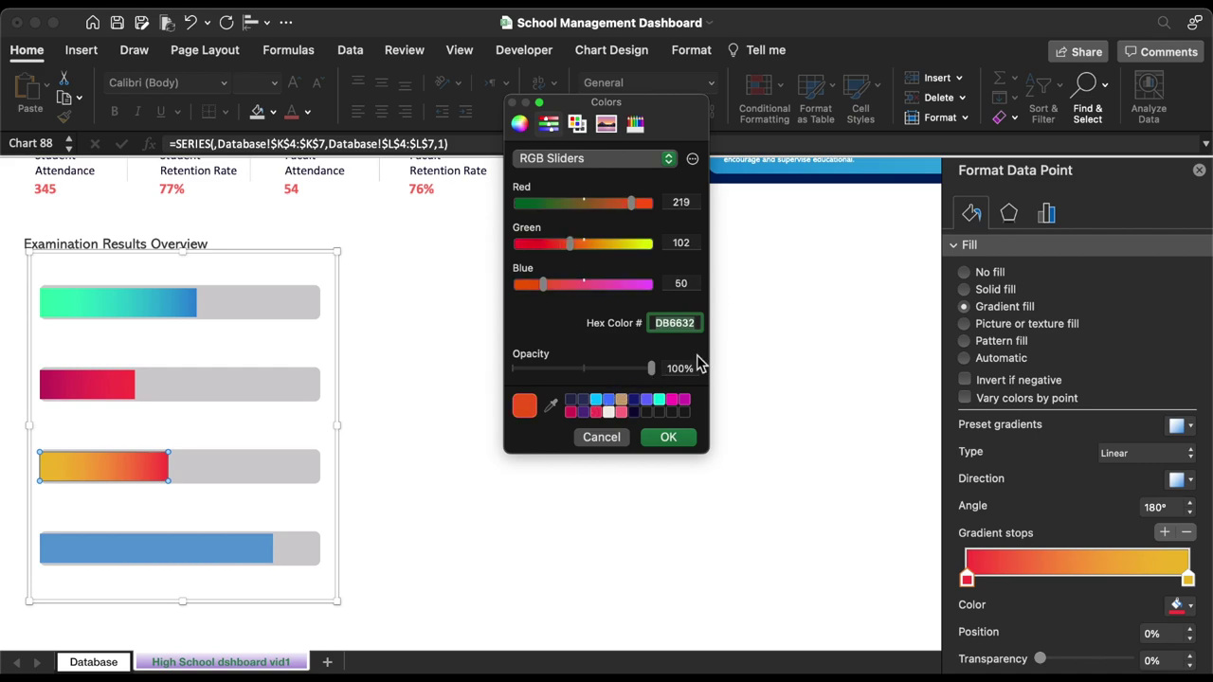
left_click(668, 440)
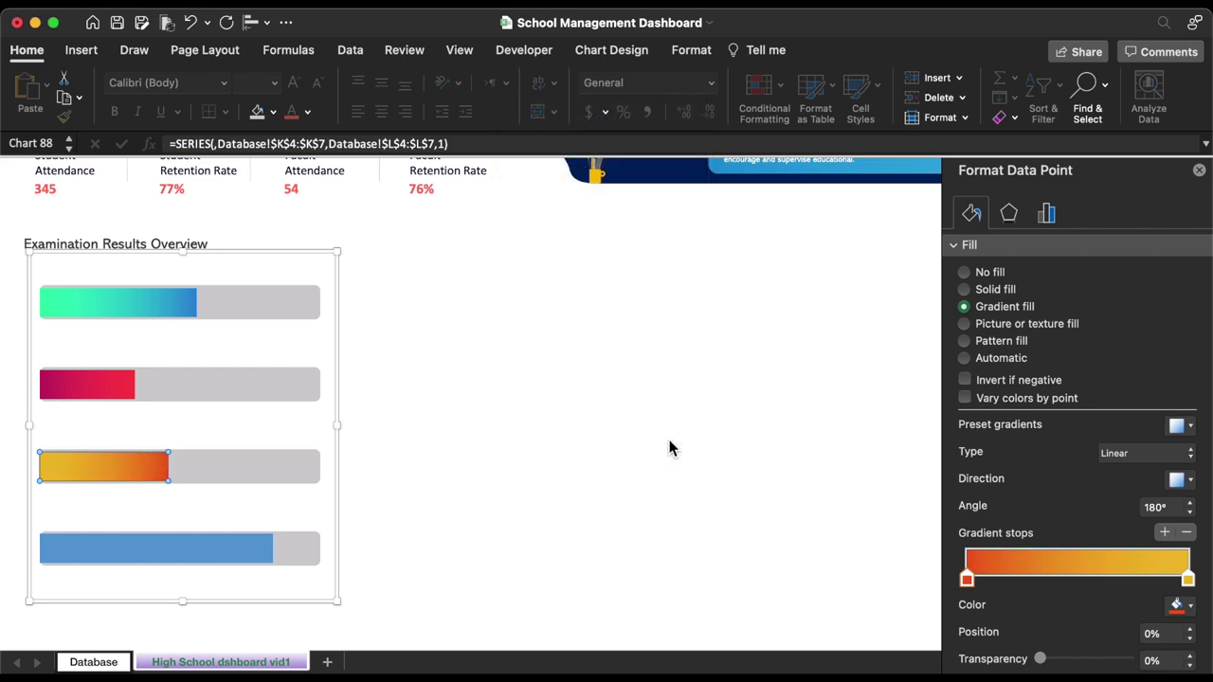
- Give the fourth exam bar a purple gradient from 823D82 to 4425C2
left_click(185, 541)
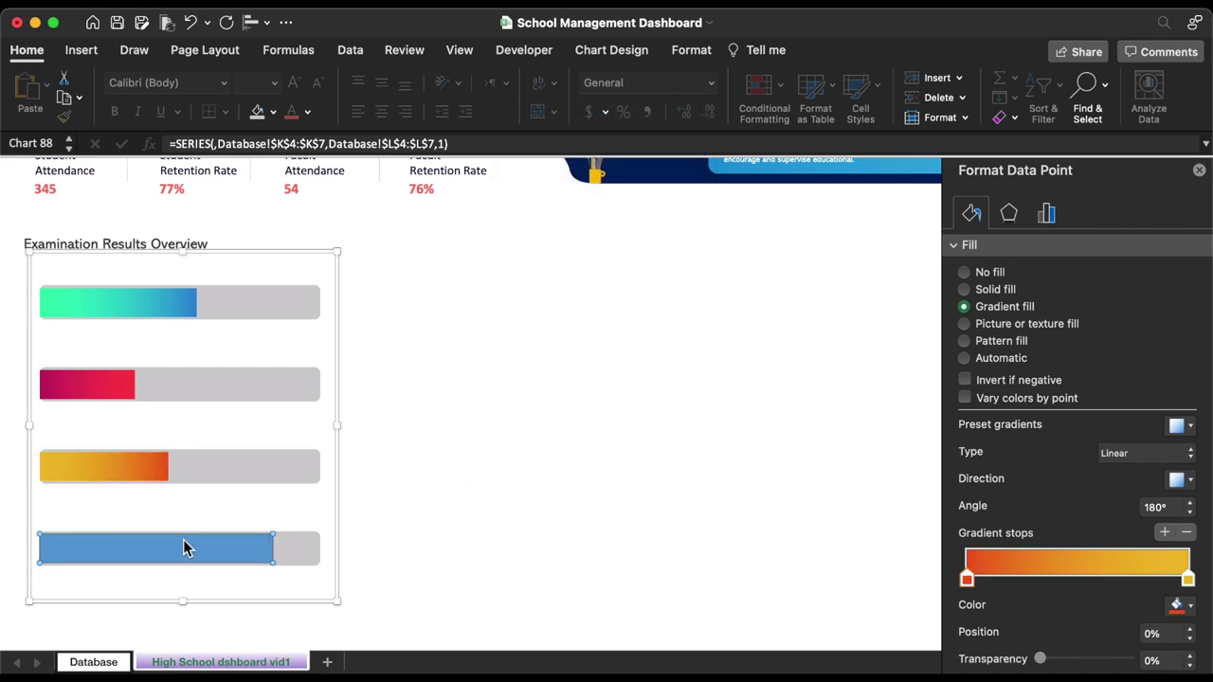
left_click(1004, 306)
left_click(1189, 578)
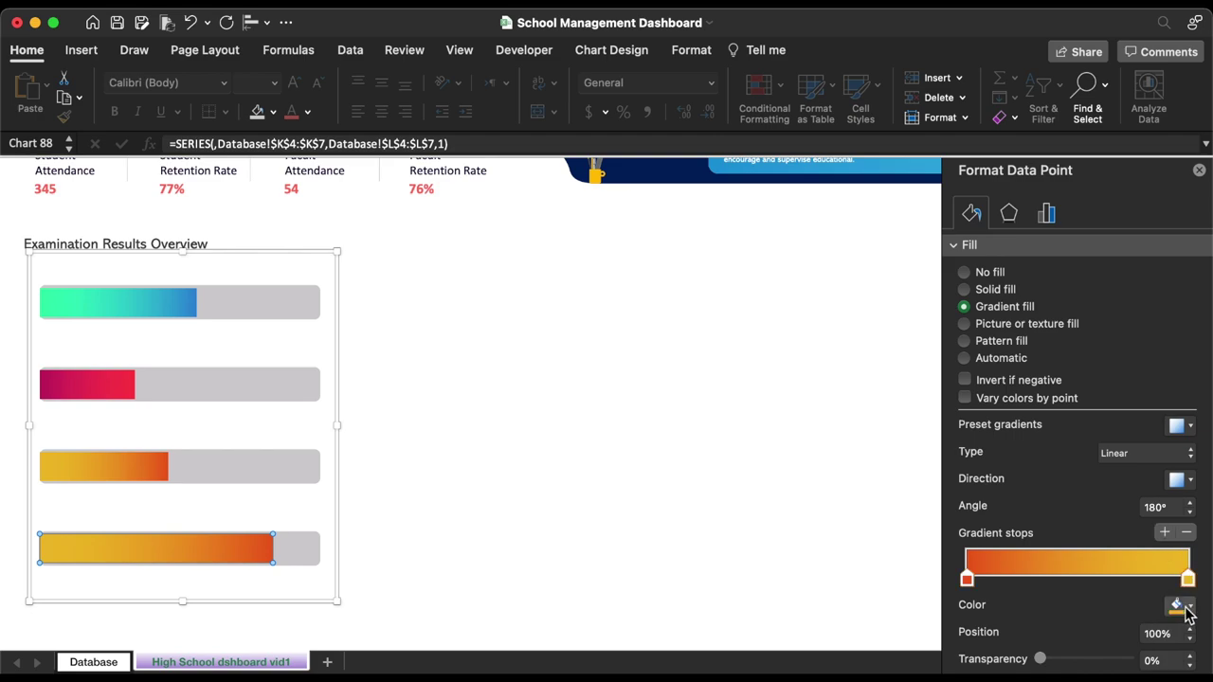
left_click(1184, 608)
left_click(1149, 580)
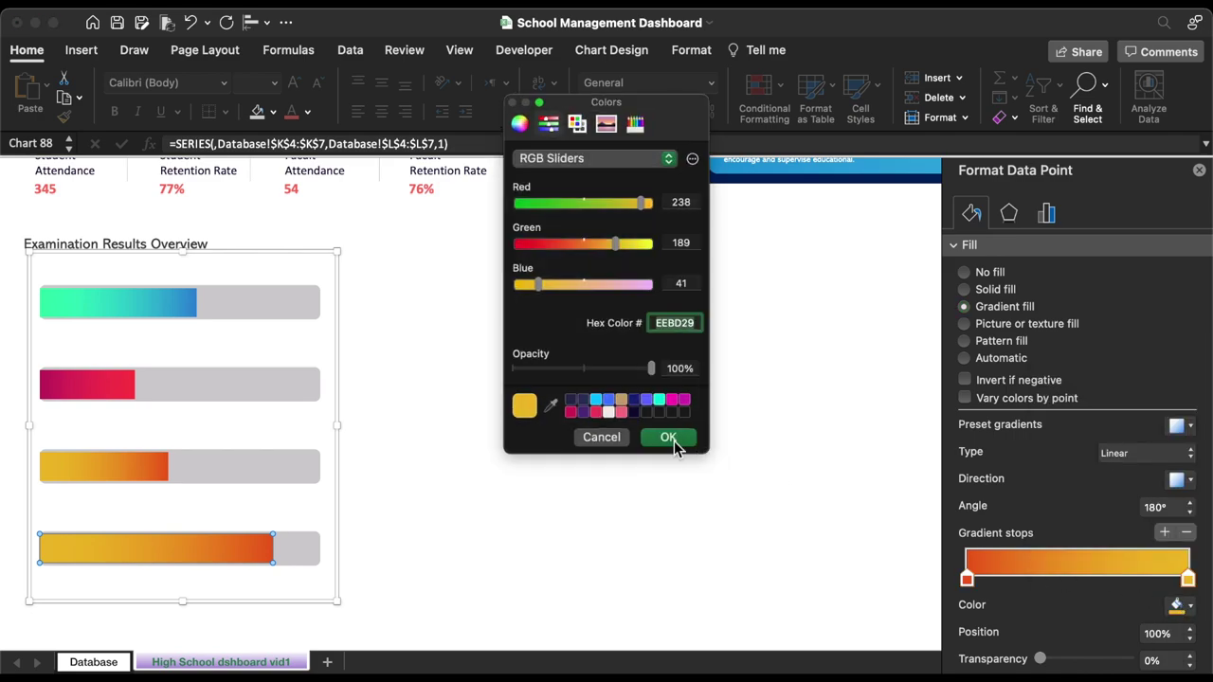
type("4425C2")
left_click(669, 438)
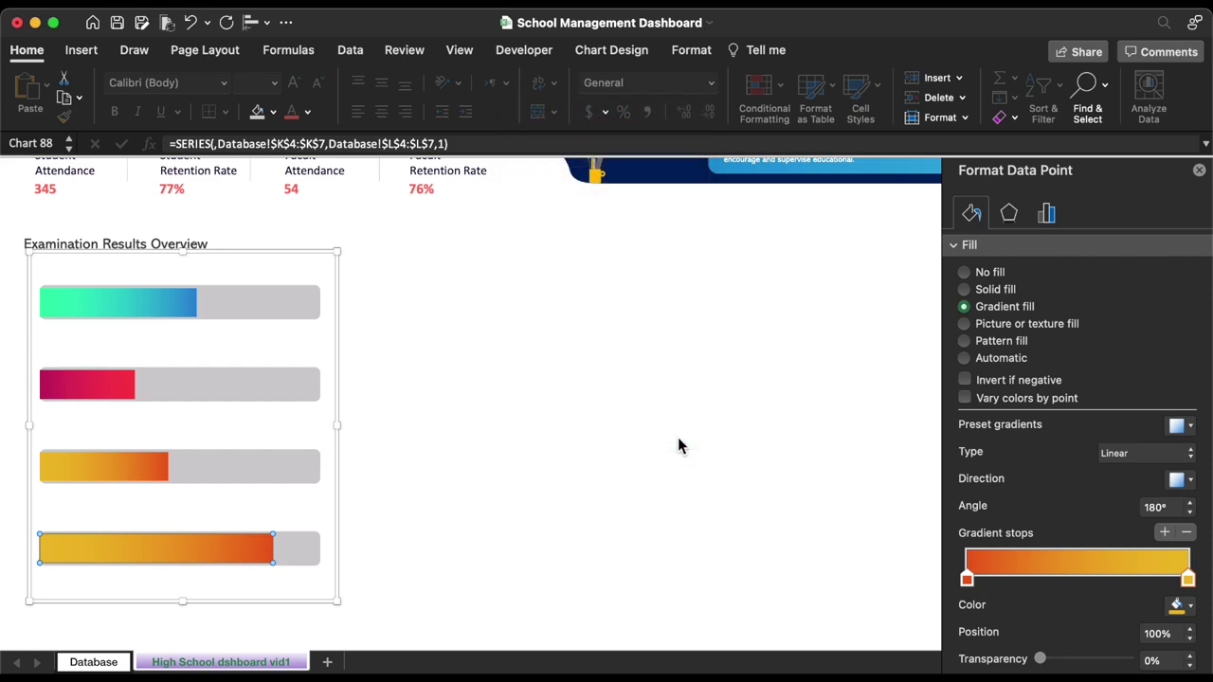
left_click(966, 577)
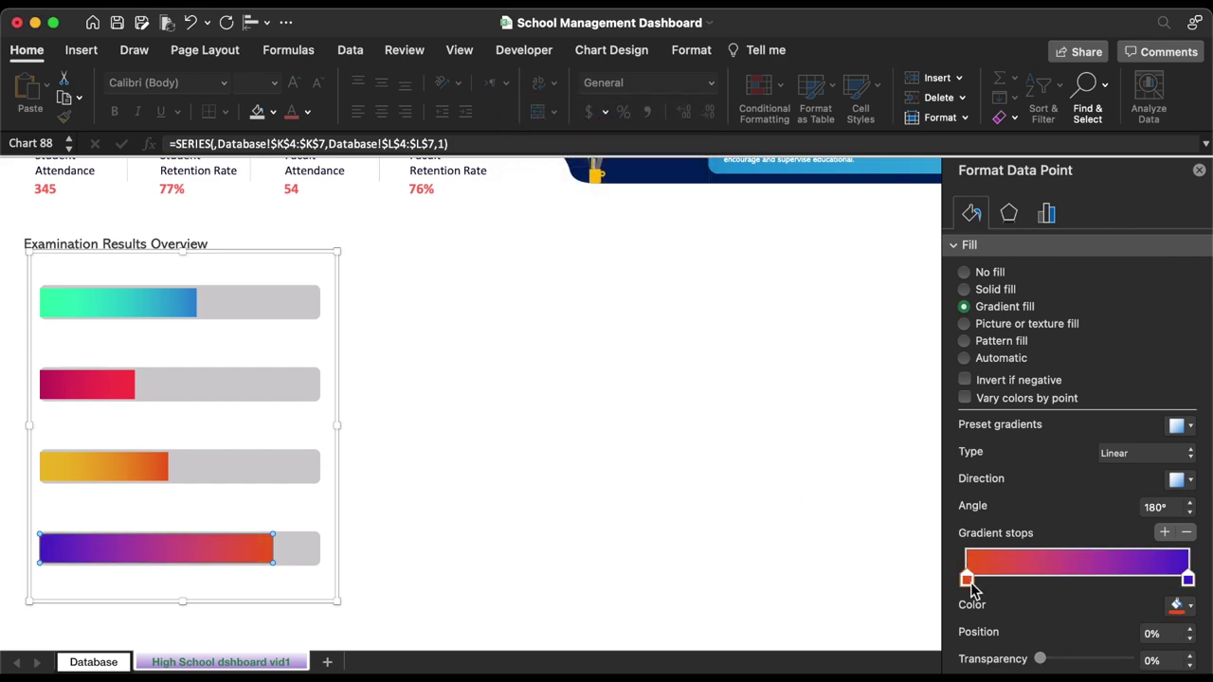
left_click(1176, 606)
left_click(1123, 579)
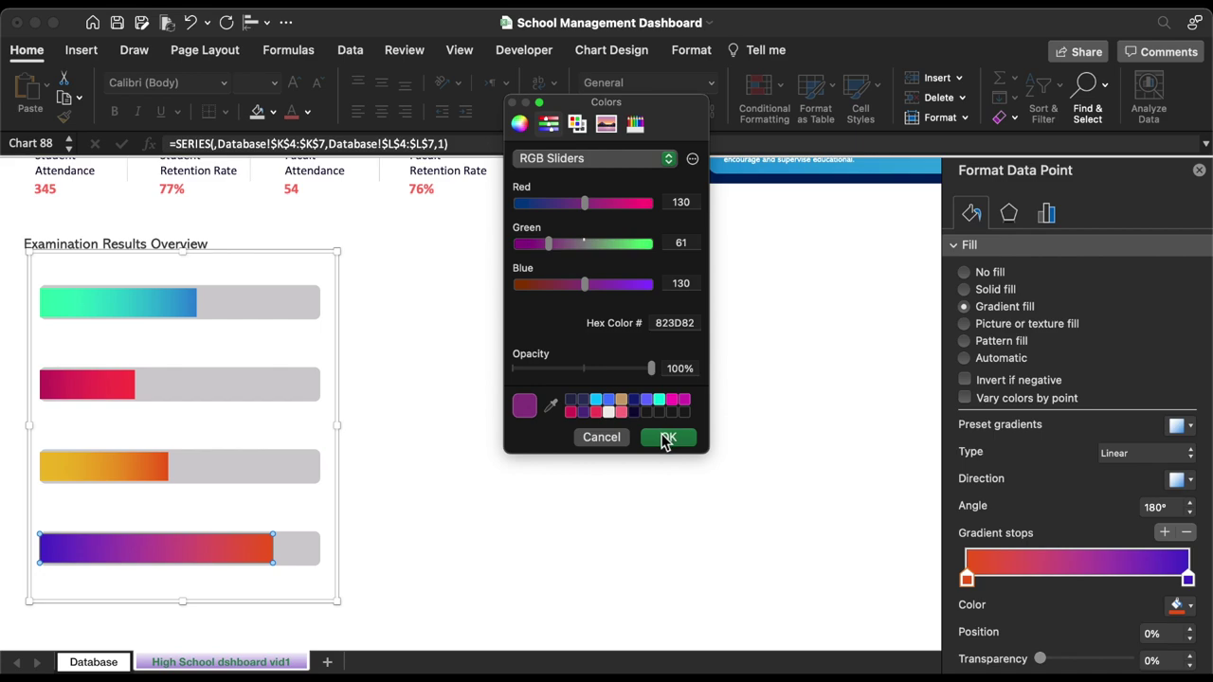
left_click(668, 438)
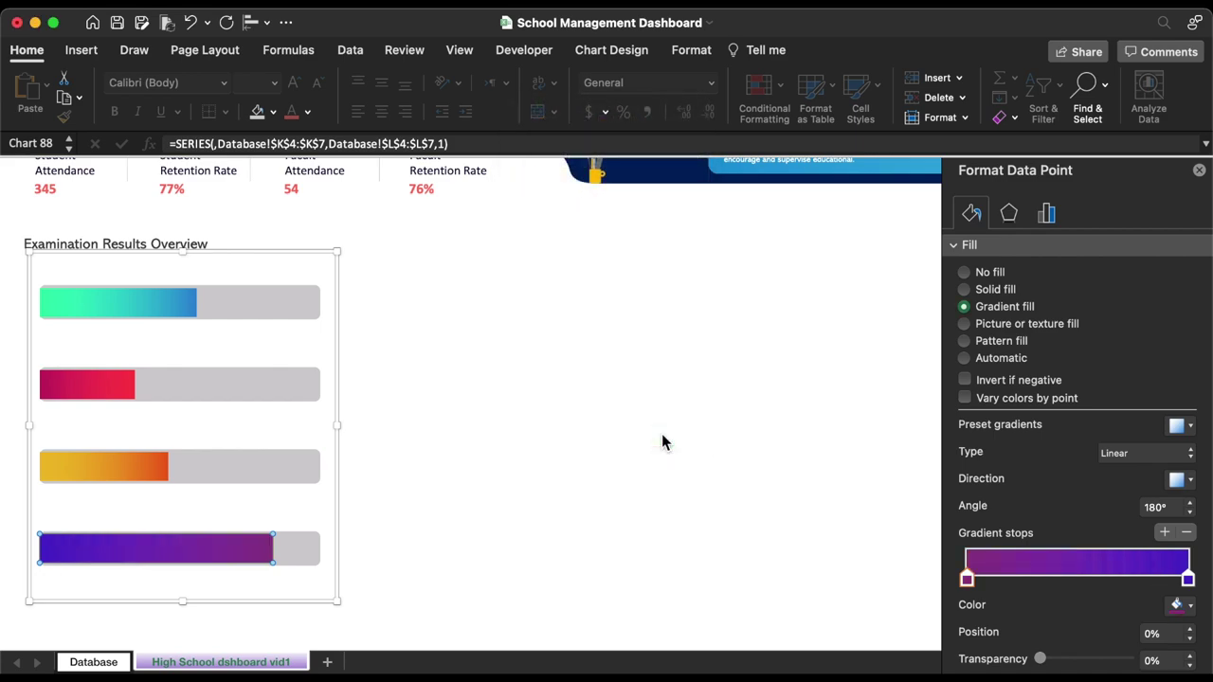
left_click(439, 304)
left_click(81, 49)
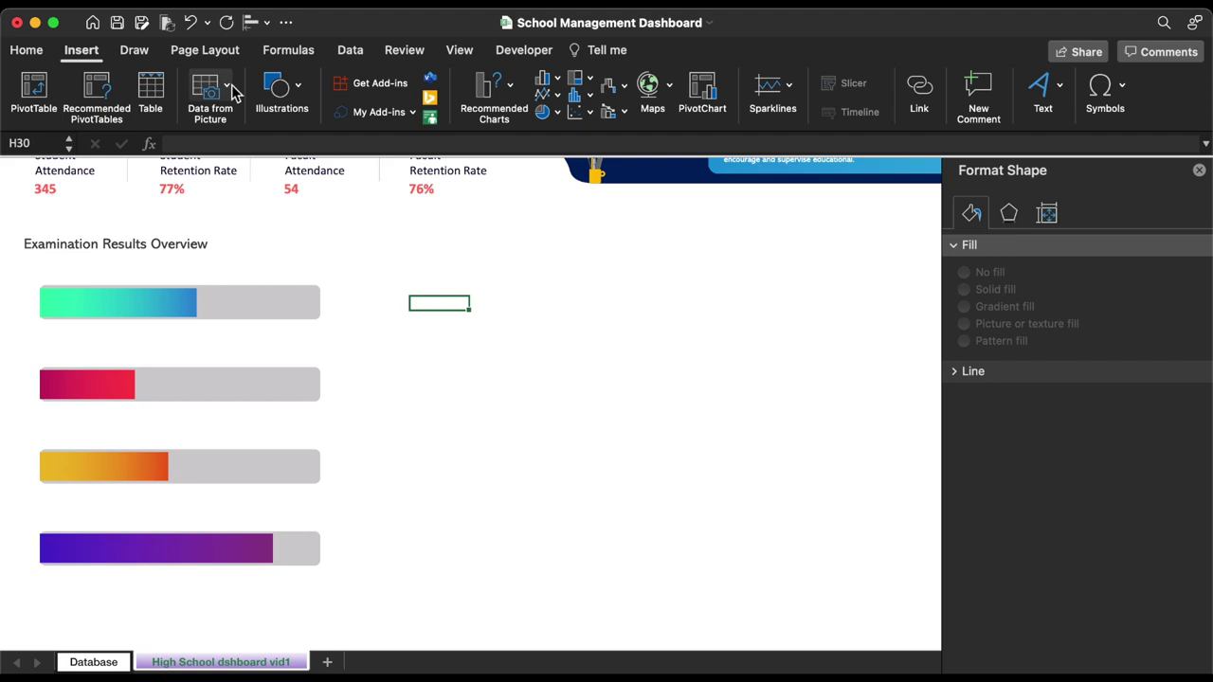
- Draw a rounded rectangle shape and position it over the first exam bar
left_click(285, 93)
left_click(210, 142)
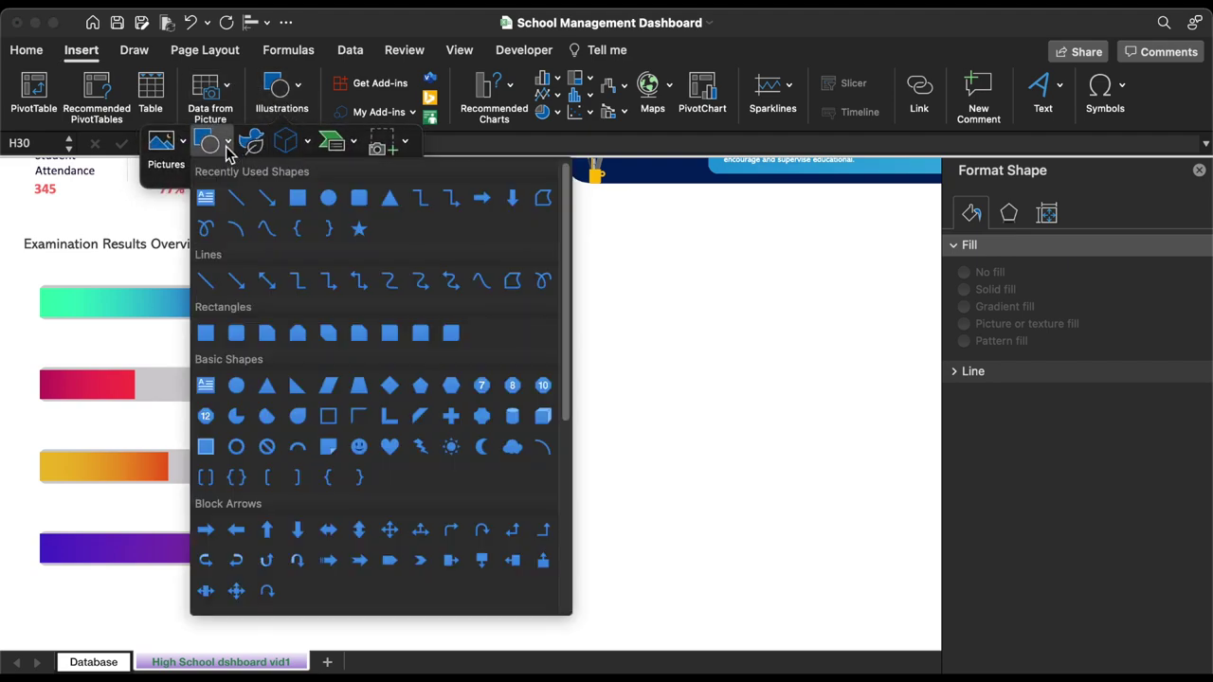
left_click(360, 196)
left_click_drag(387, 299, 636, 375)
mouse_move(544, 344)
left_mouse_down()
mouse_move(180, 303)
mouse_move(249, 306)
mouse_move(193, 305)
left_mouse_up()
- Widen the rounded rectangle, round its ends fully, and reduce its height to about 0.71 inches
left_click_drag(287, 304, 320, 303)
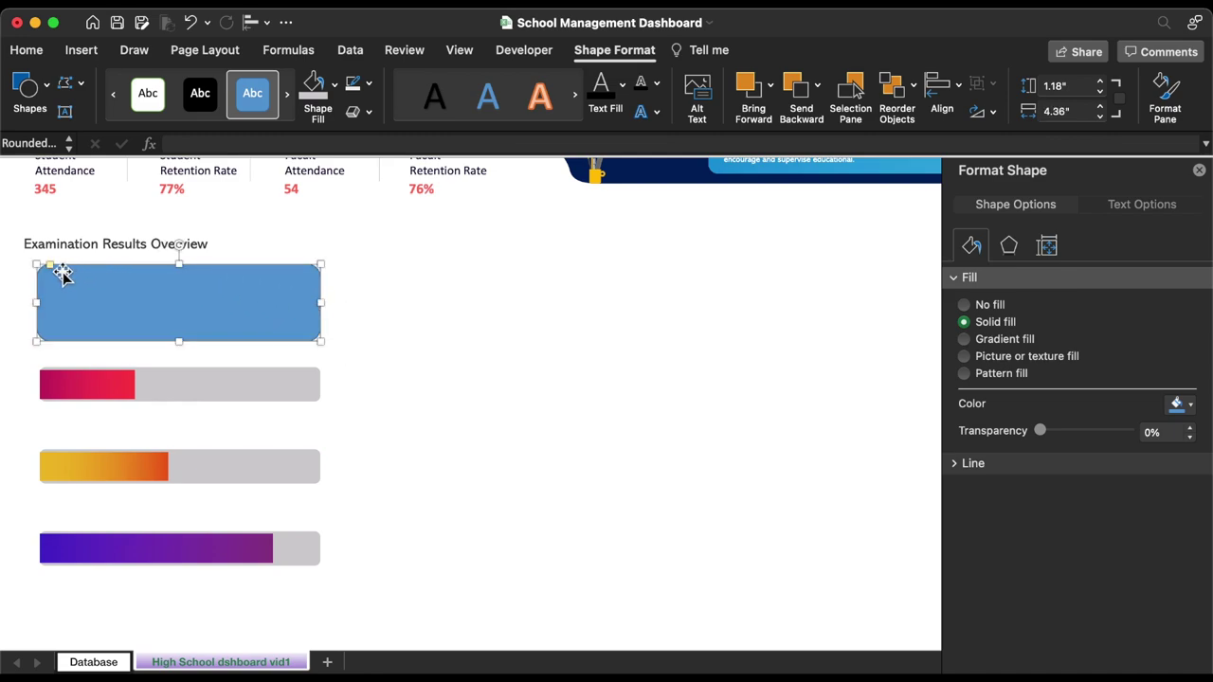
left_click_drag(50, 266, 154, 291)
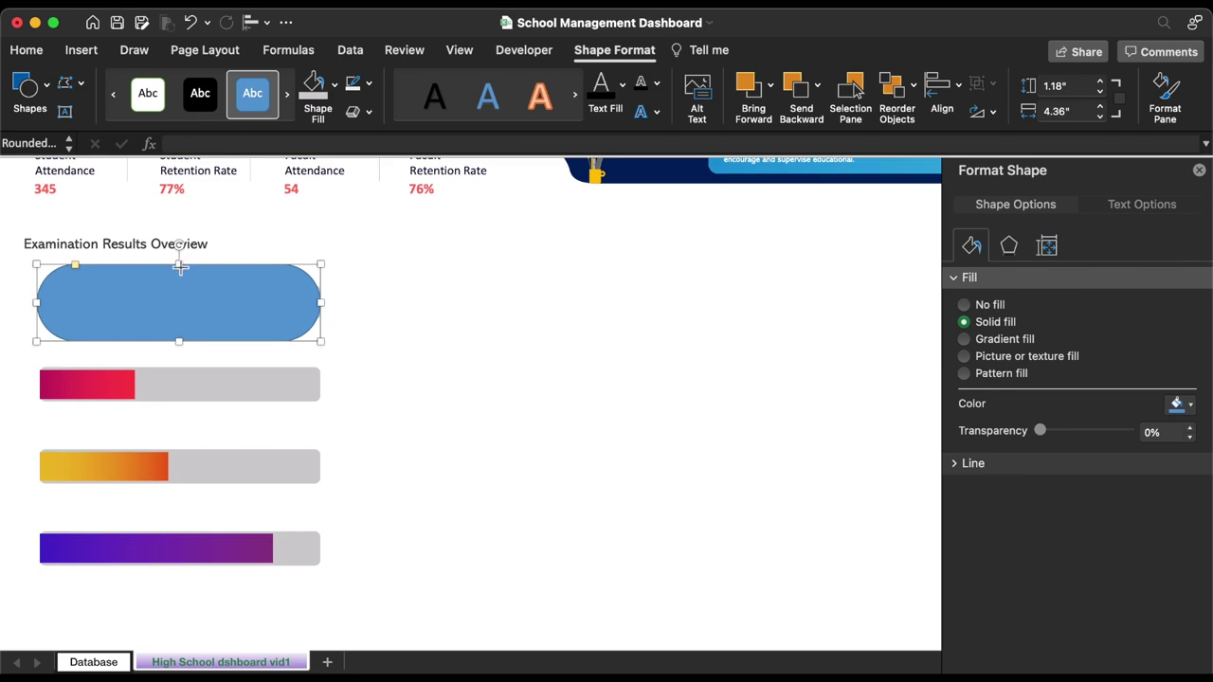
left_click_drag(180, 268, 184, 281)
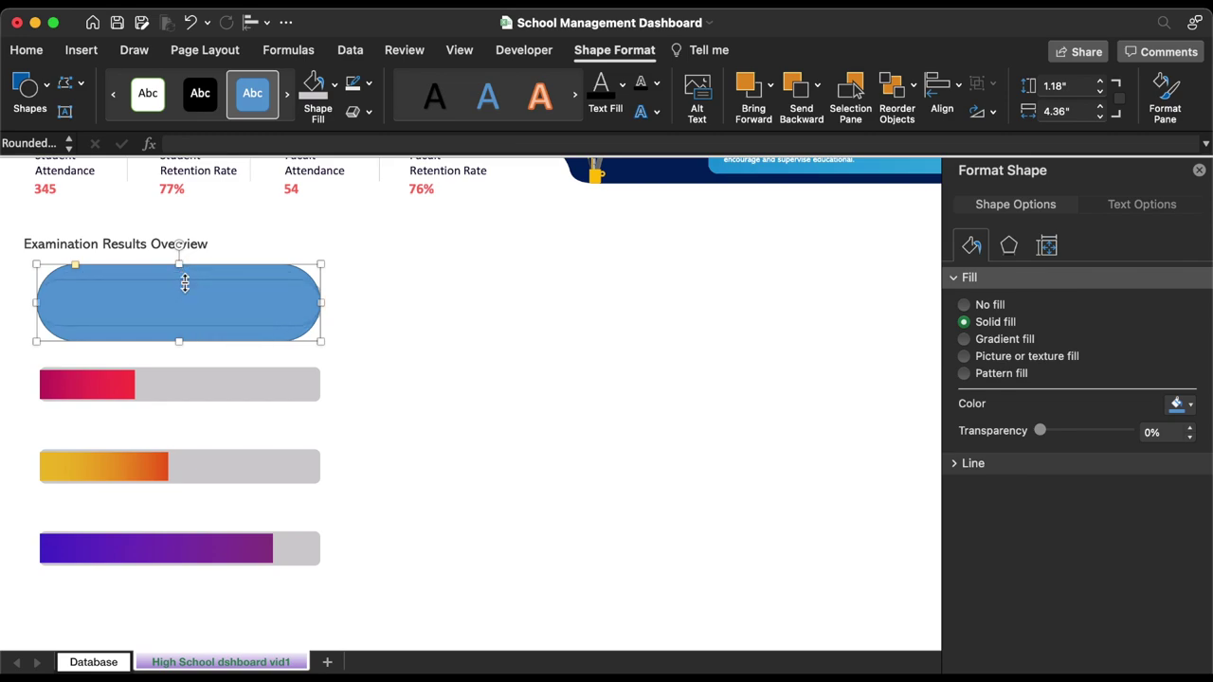
- Remove the pill's fill, give it a 16 pt outline, and copy it onto another bar
left_click(334, 84)
left_click(343, 147)
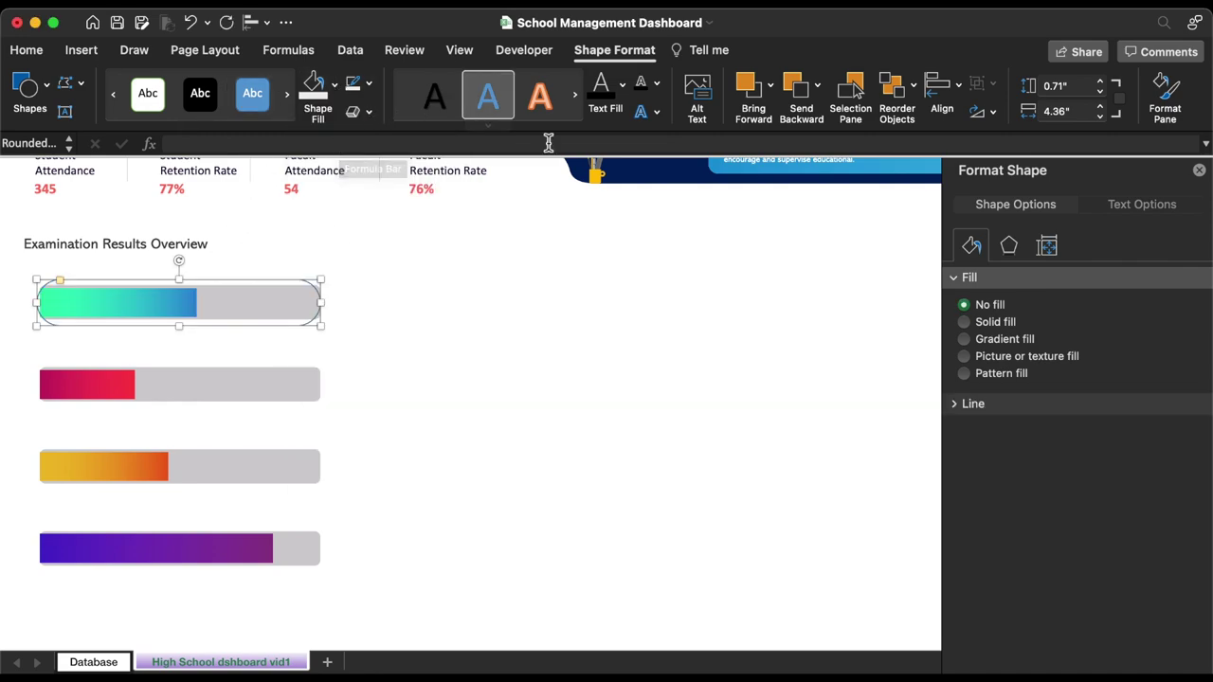
left_click(959, 405)
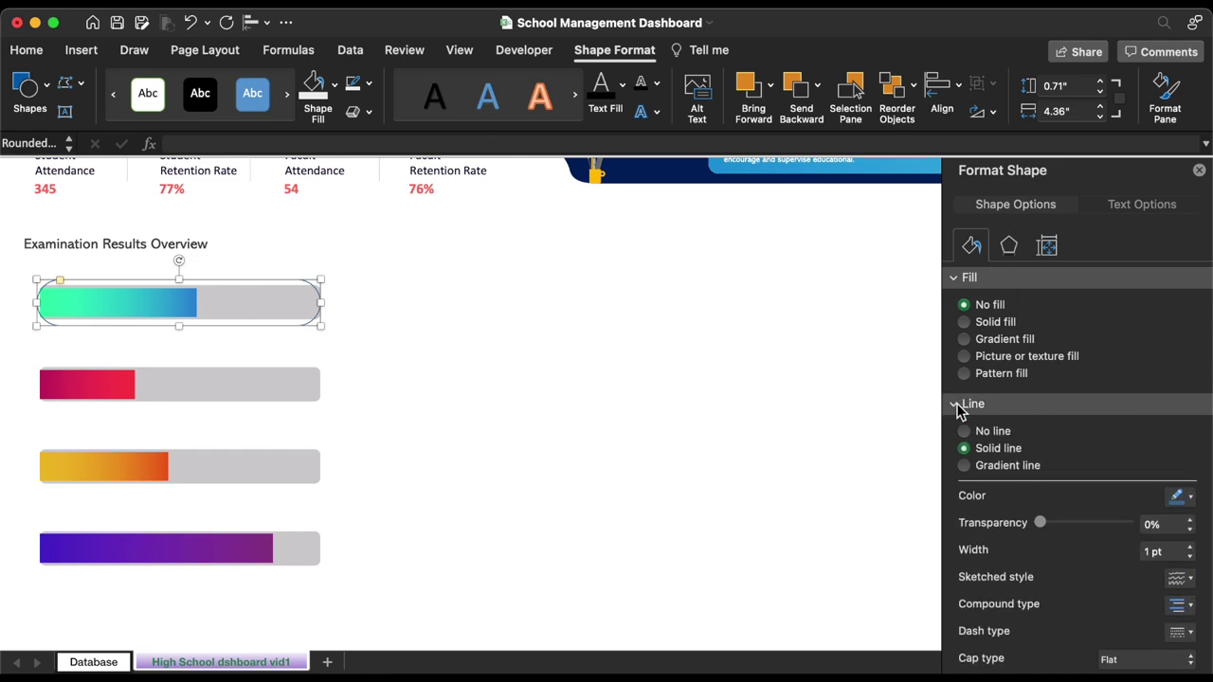
left_click(1188, 553)
type("16")
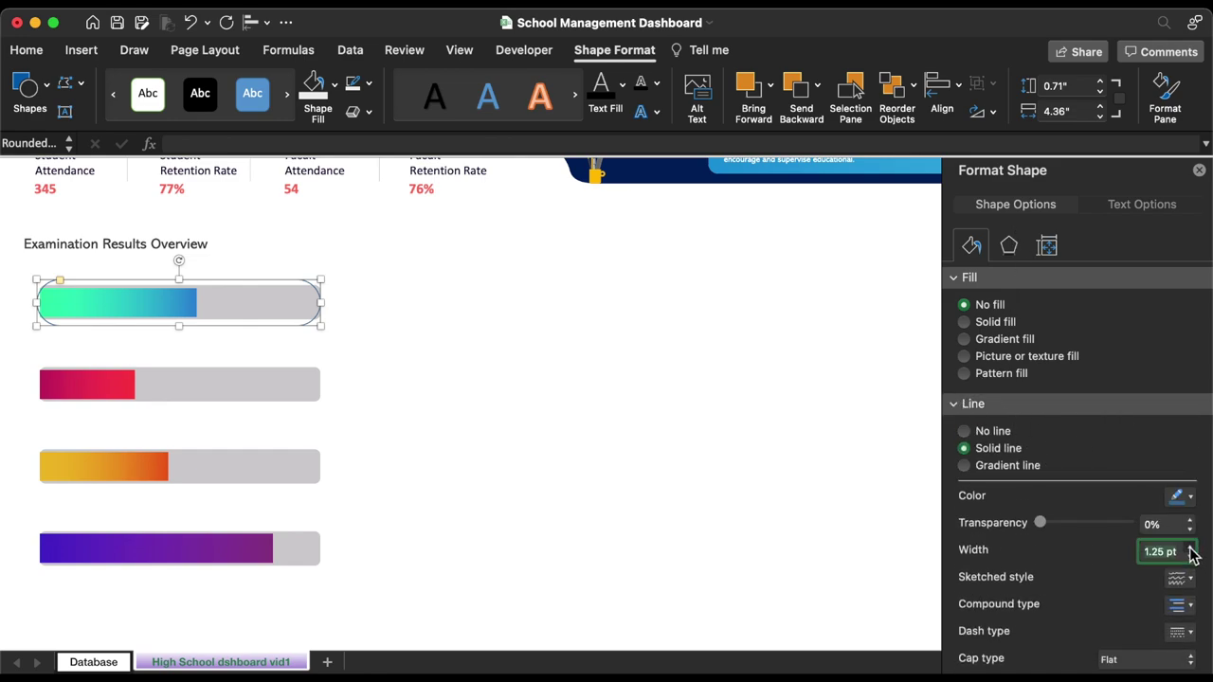
key("Return")
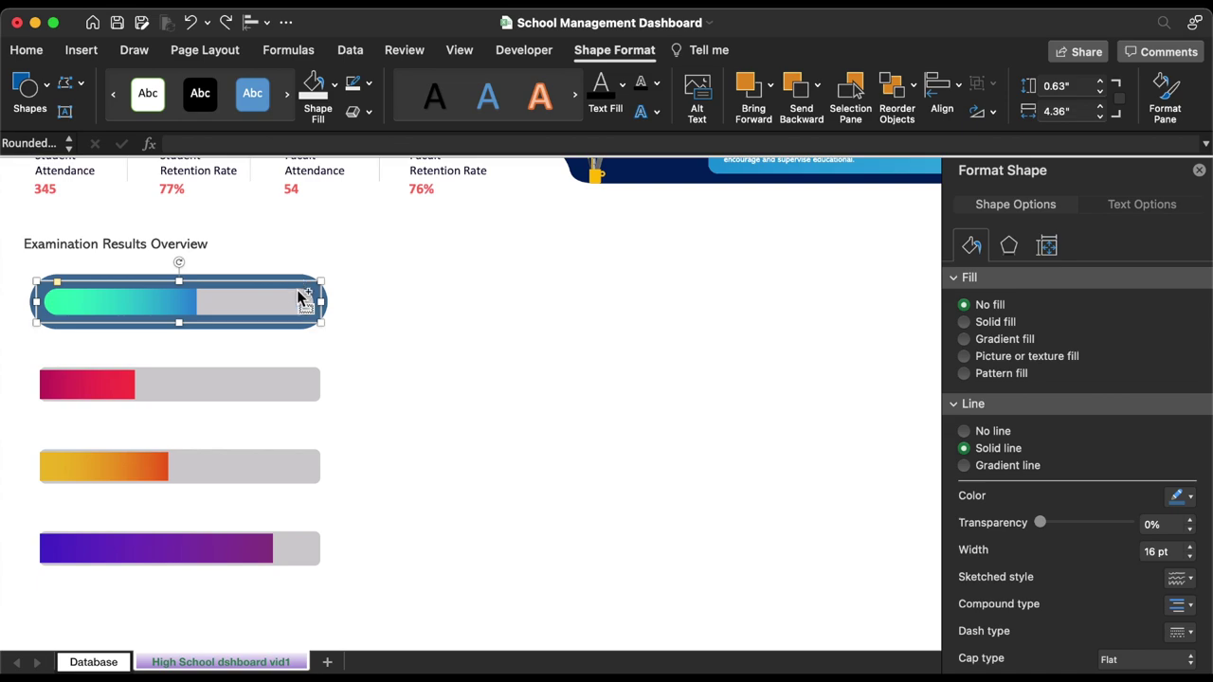
left_click_drag(300, 288, 227, 539)
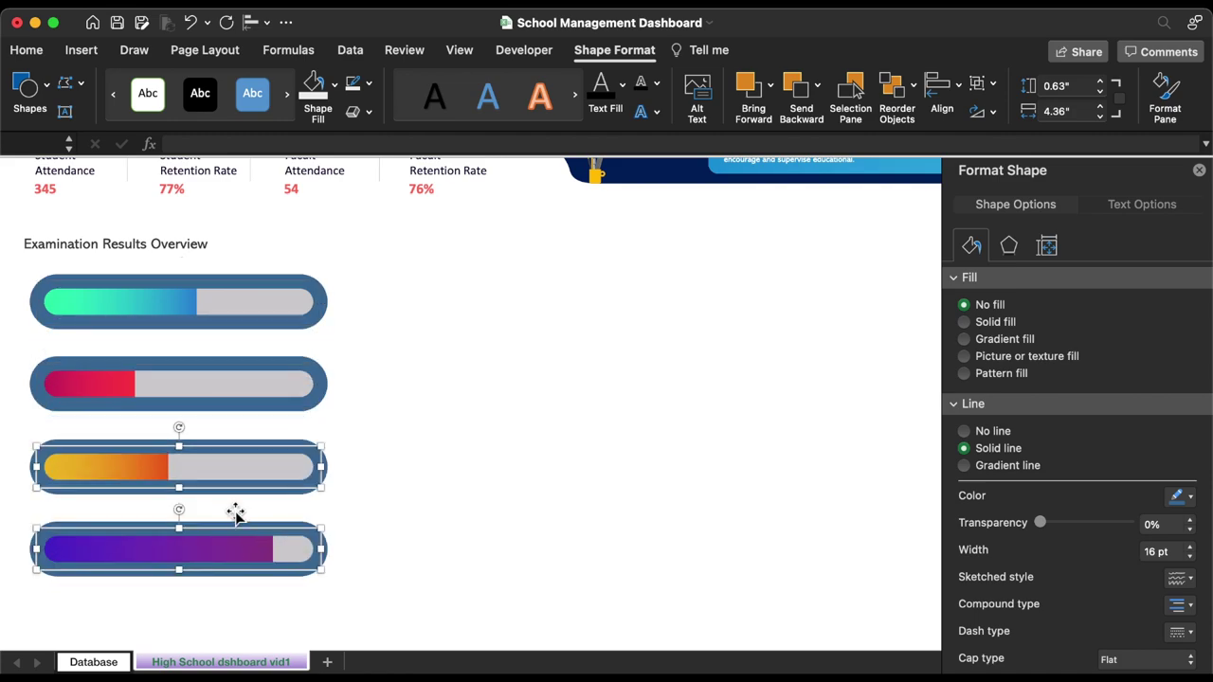
- Select all four pills and make their outlines white
left_click(265, 407, "shift")
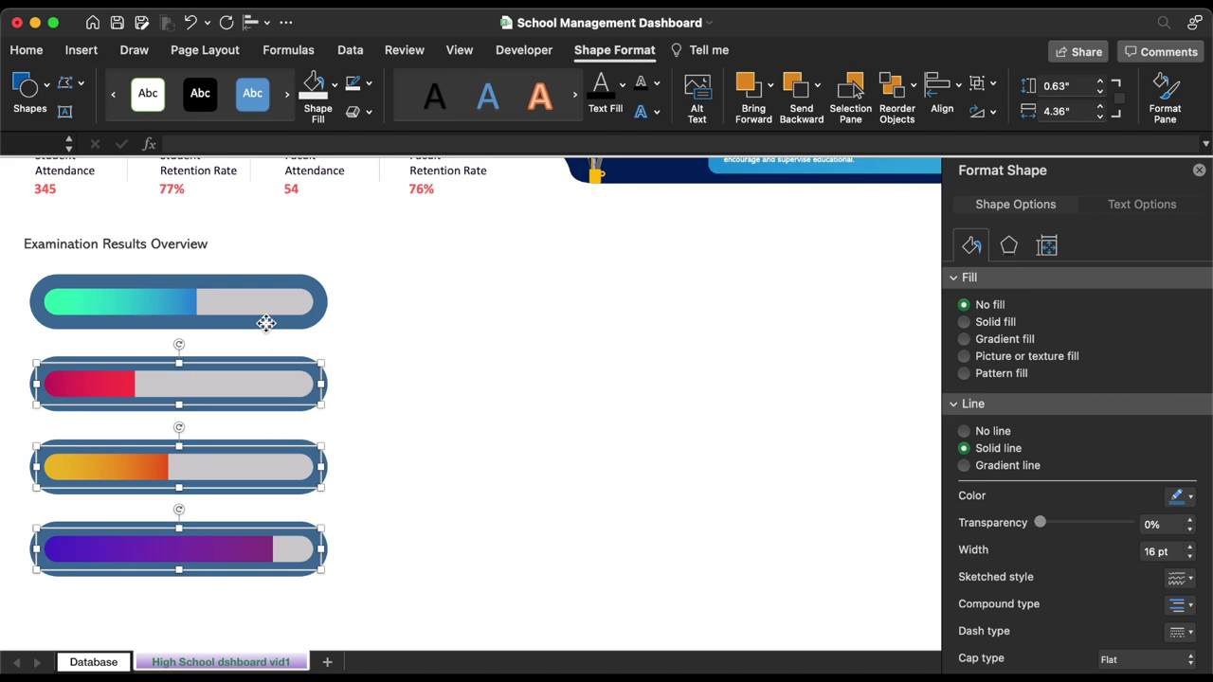
left_click(265, 324, "shift")
left_click(1183, 498)
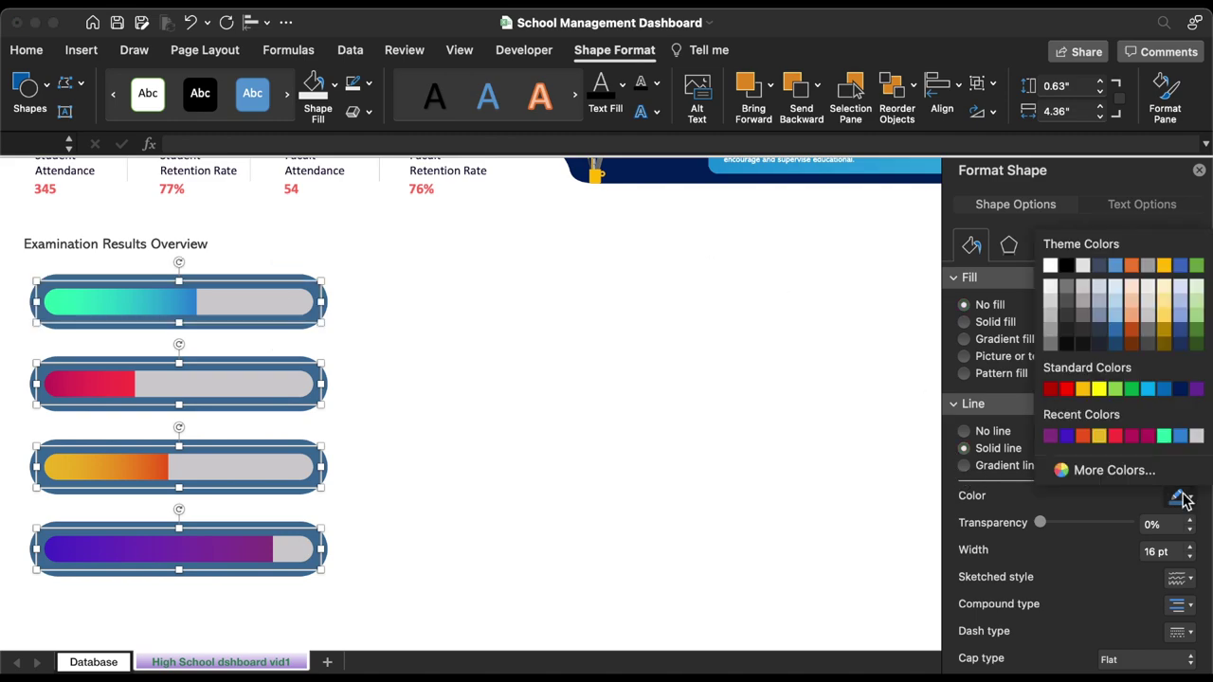
left_click(1050, 265)
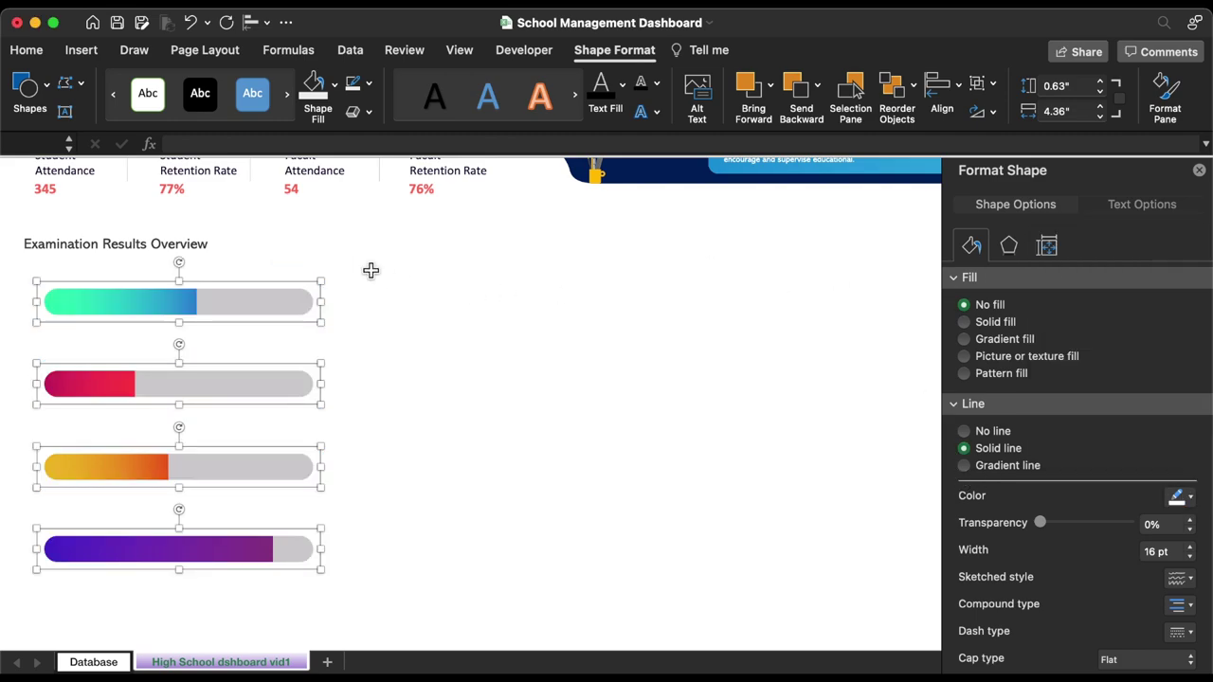
- Group the four pills into a single object
right_click(294, 292)
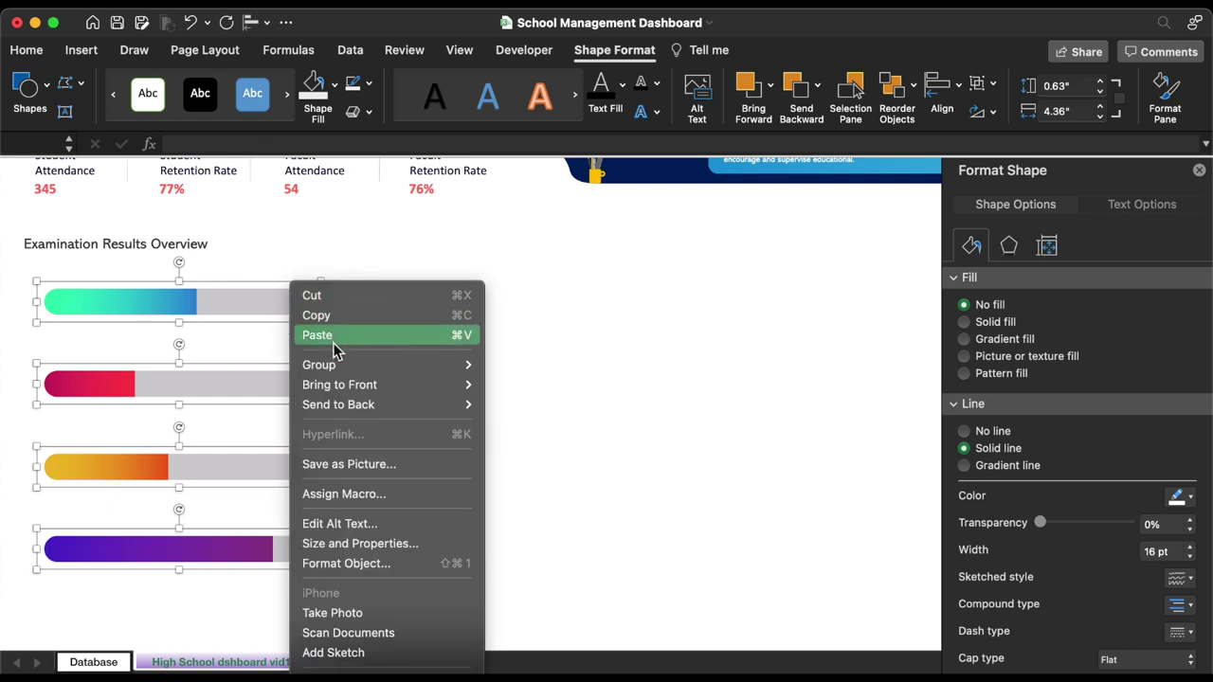
mouse_move(335, 367)
left_click(512, 365)
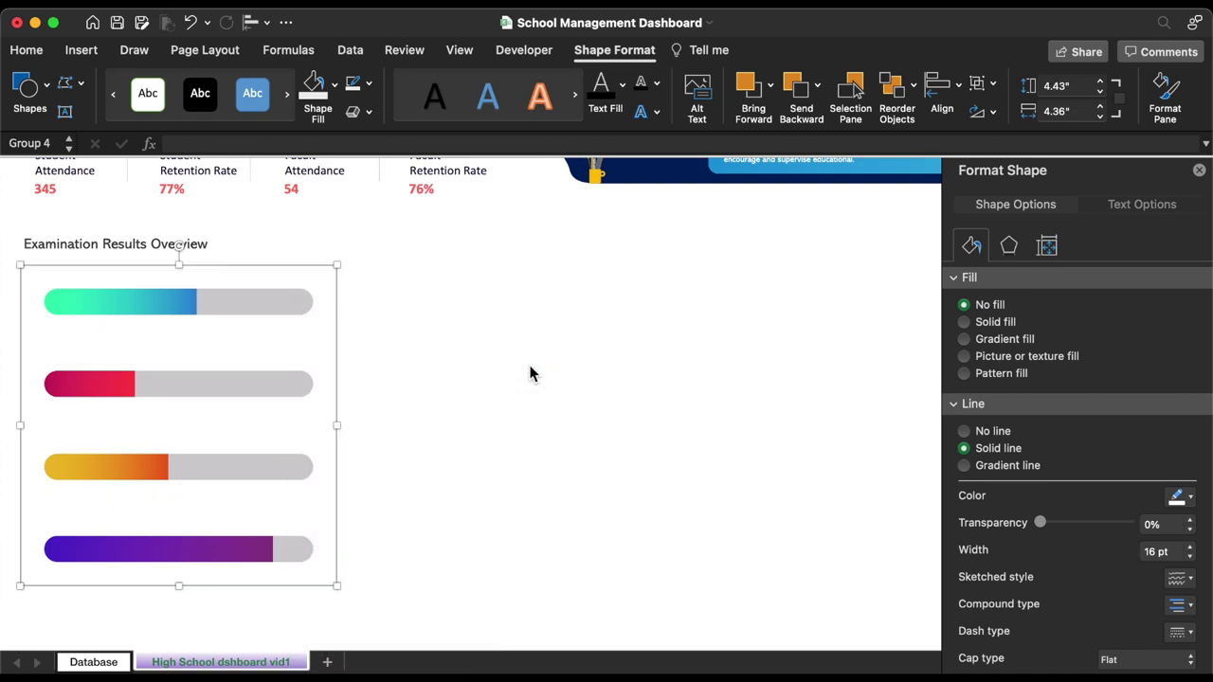
left_click(97, 664)
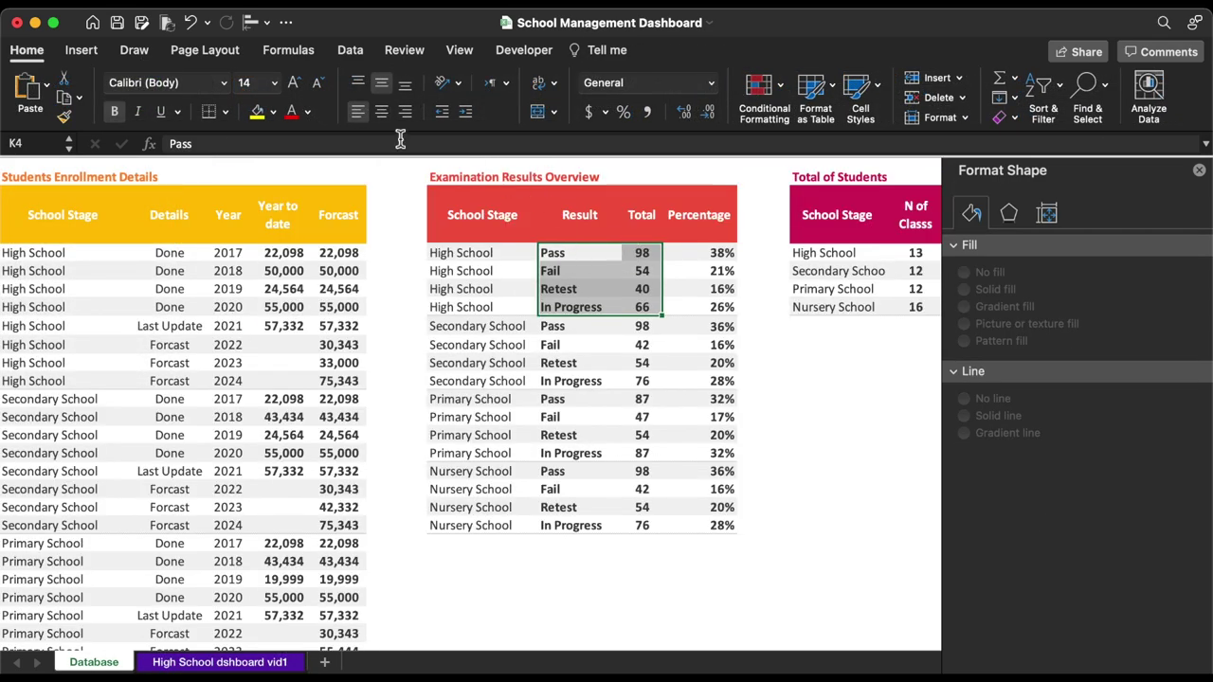
- Insert a 2-D clustered bar chart of the High School results and cut it for the dashboard sheet
left_click(82, 49)
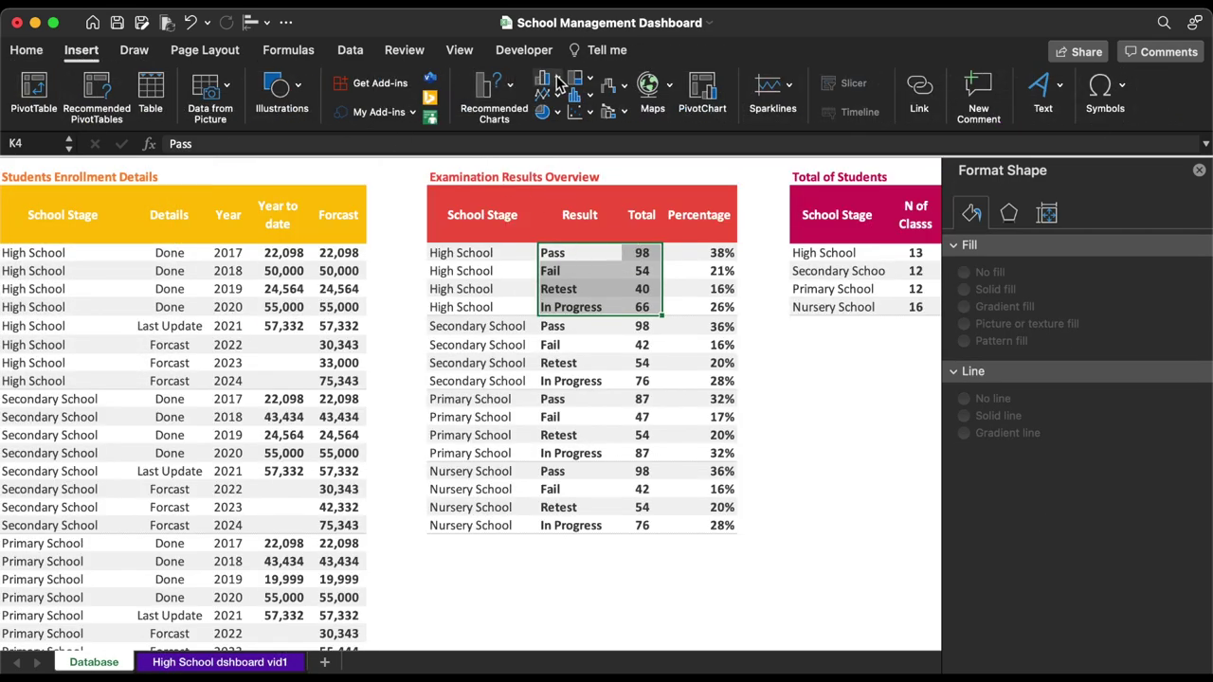
left_click(558, 85)
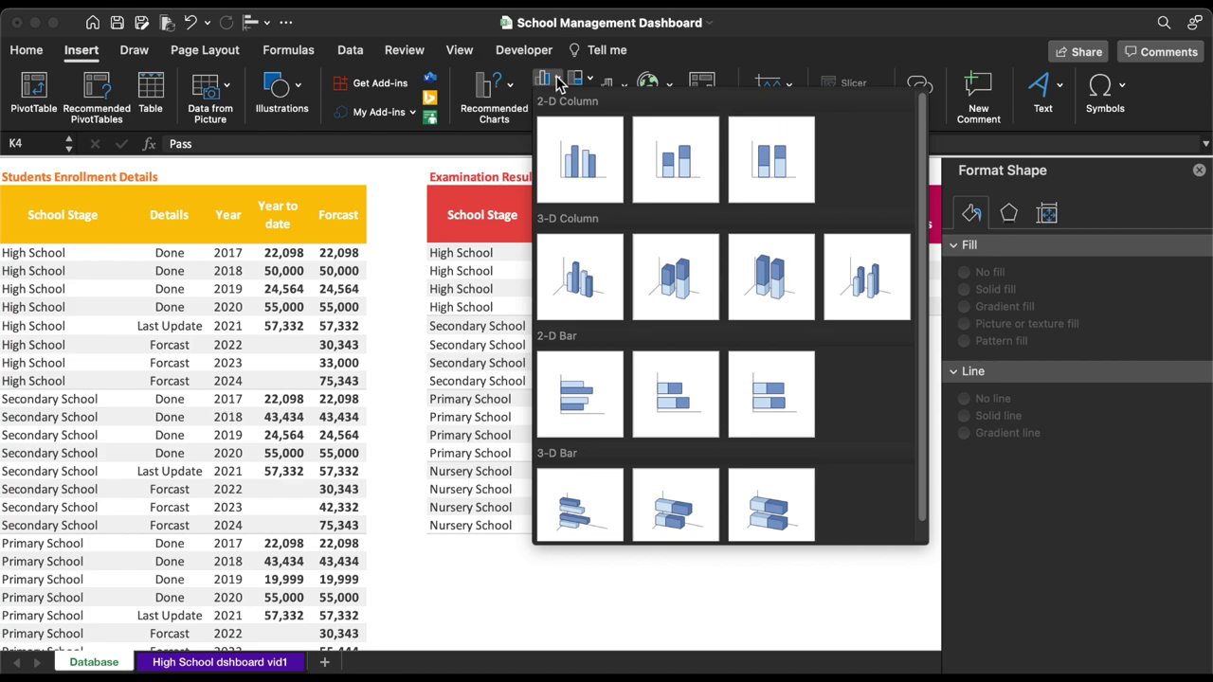
left_click(595, 381)
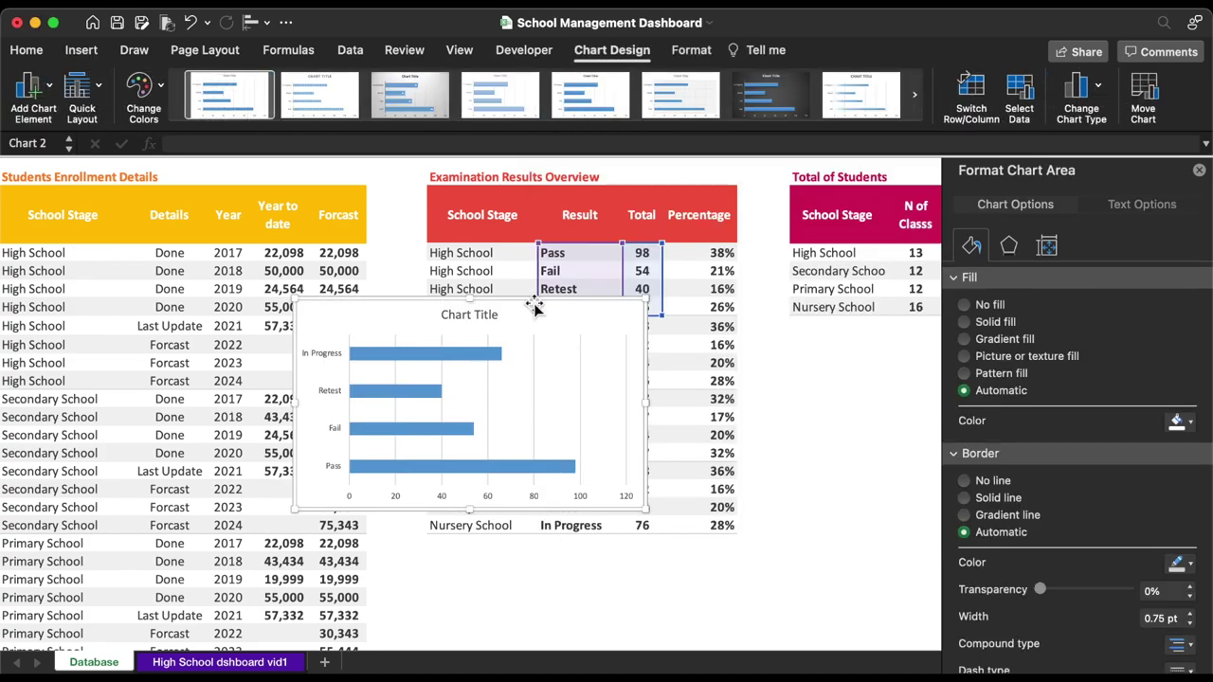
key("cmd+x")
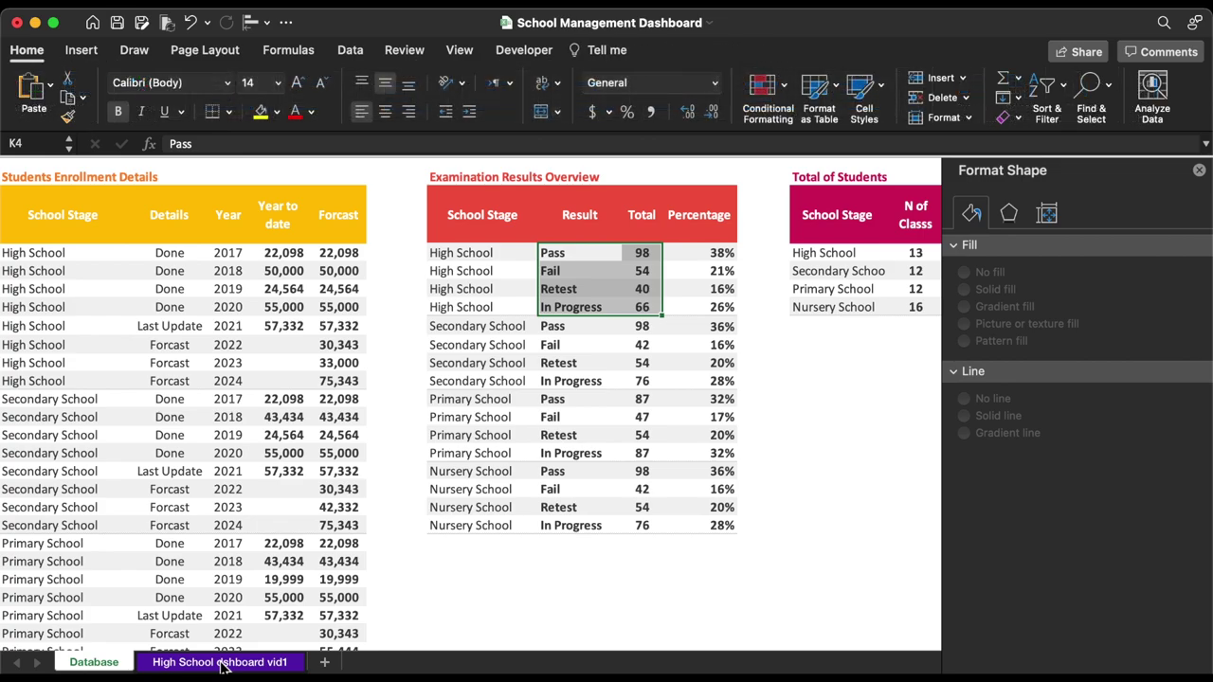
left_click(219, 662)
- Paste the bar chart onto the dashboard and delete its vertical axis and title
key("cmd+v")
left_click(396, 368)
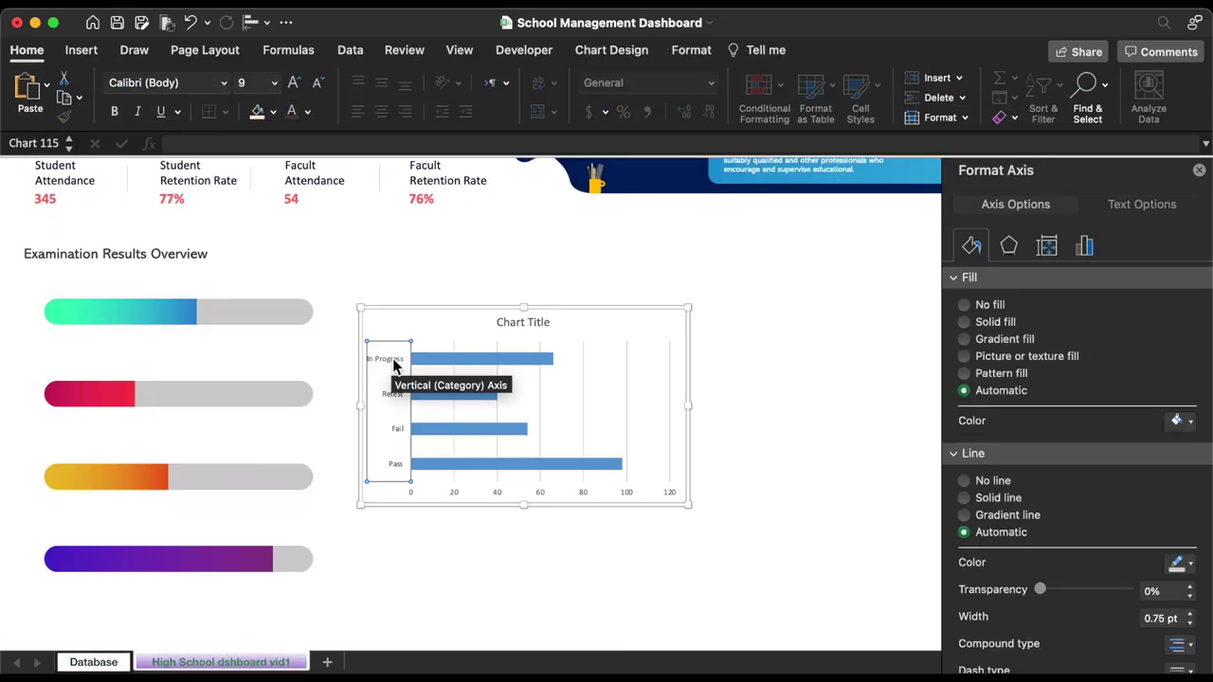
key("Delete")
left_click(509, 325)
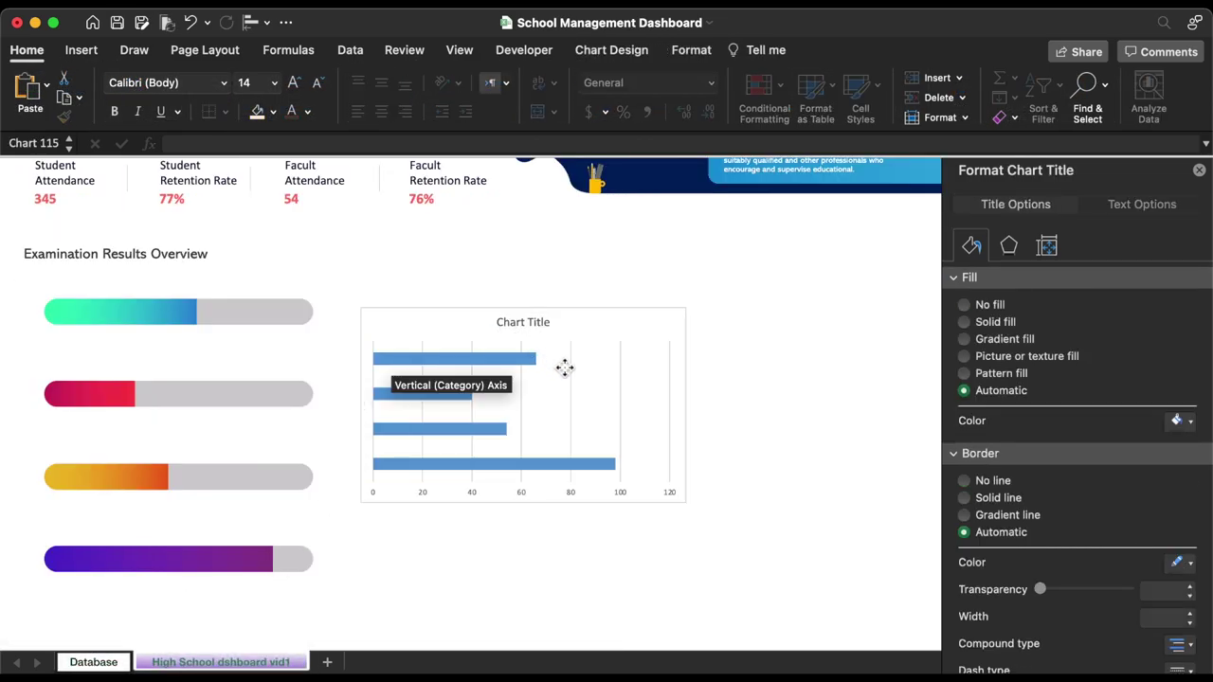
key("Delete")
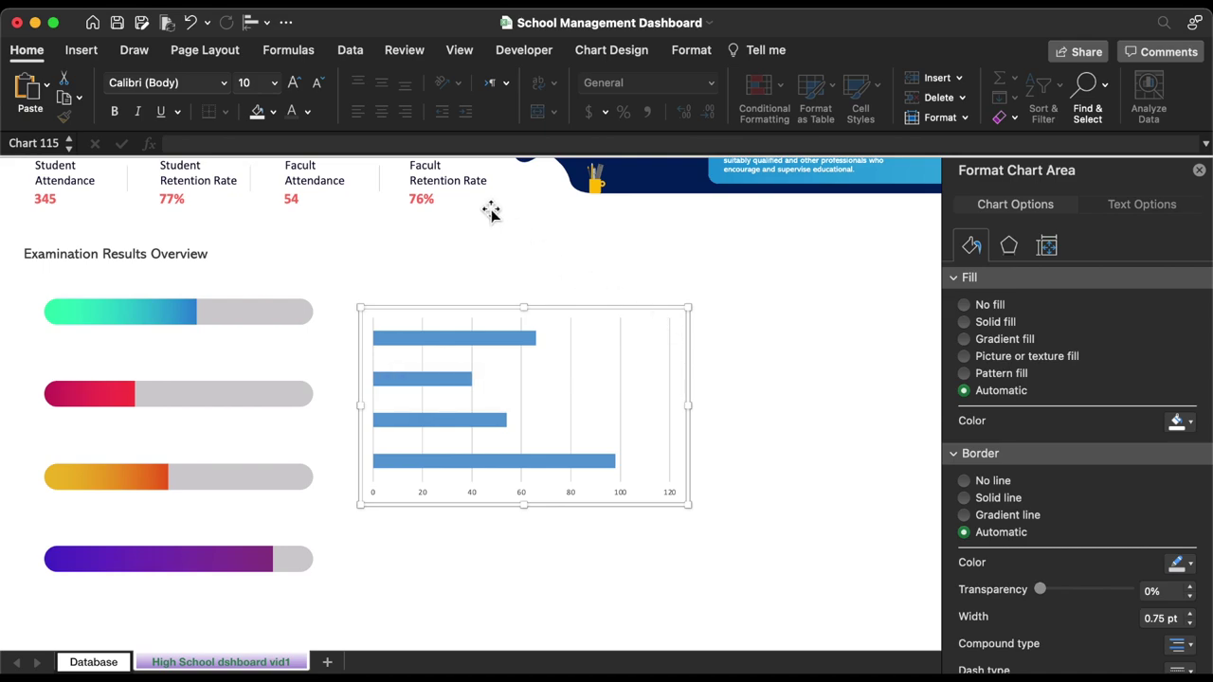
- Add outside-end data labels, delete the horizontal axis, and move the chart over the progress bars
left_click(596, 51)
left_click(34, 93)
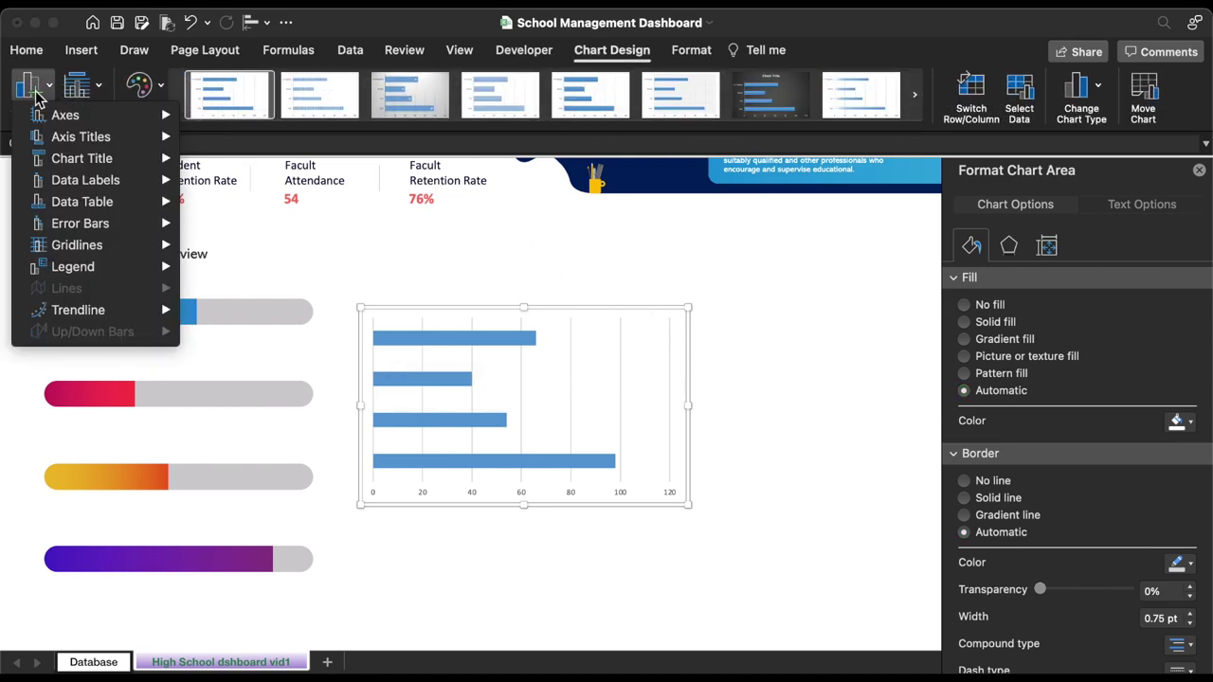
mouse_move(114, 180)
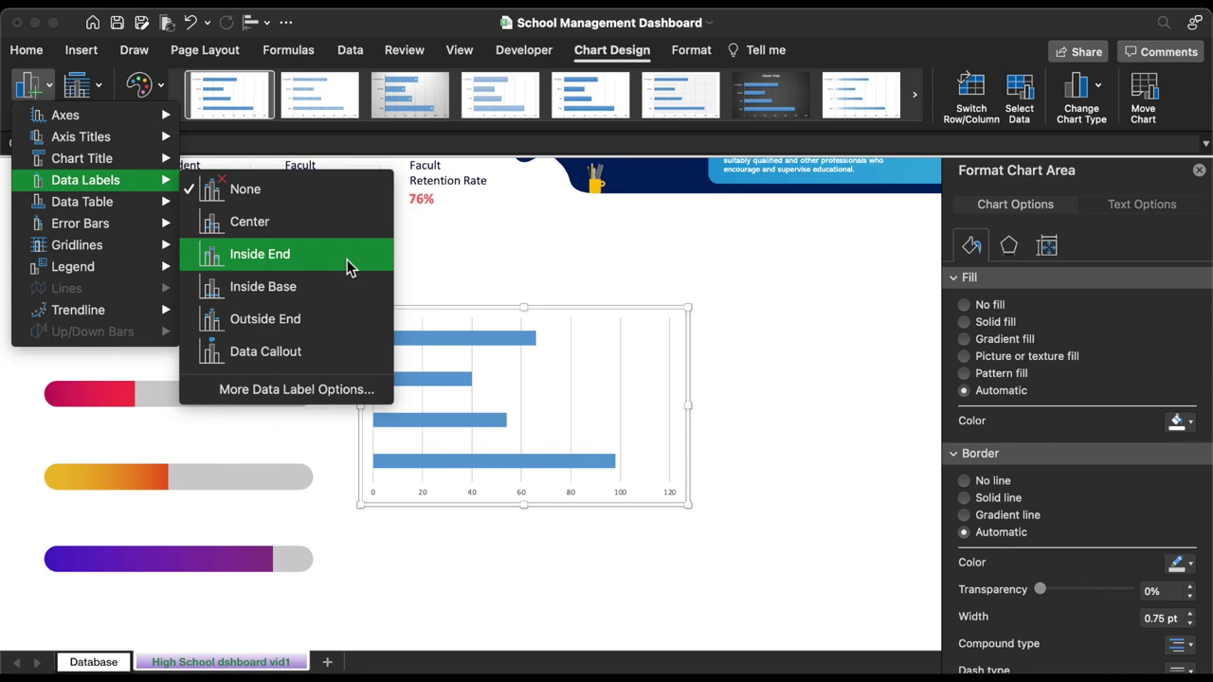
left_click(308, 319)
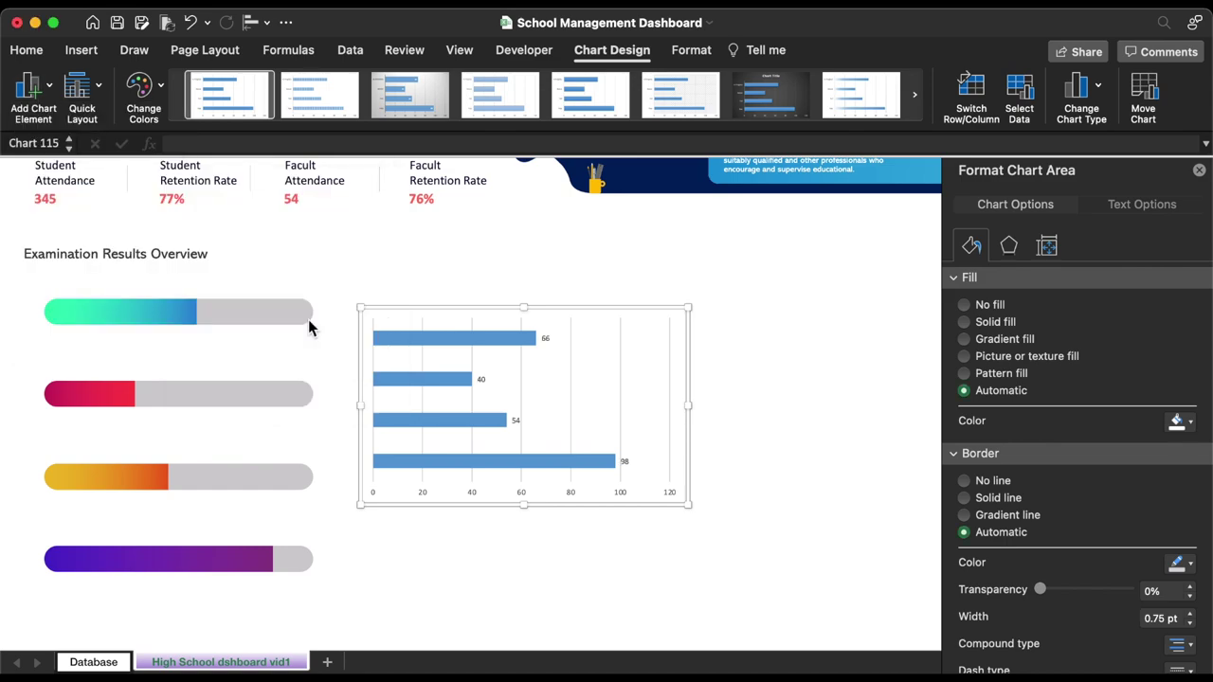
left_click(424, 501)
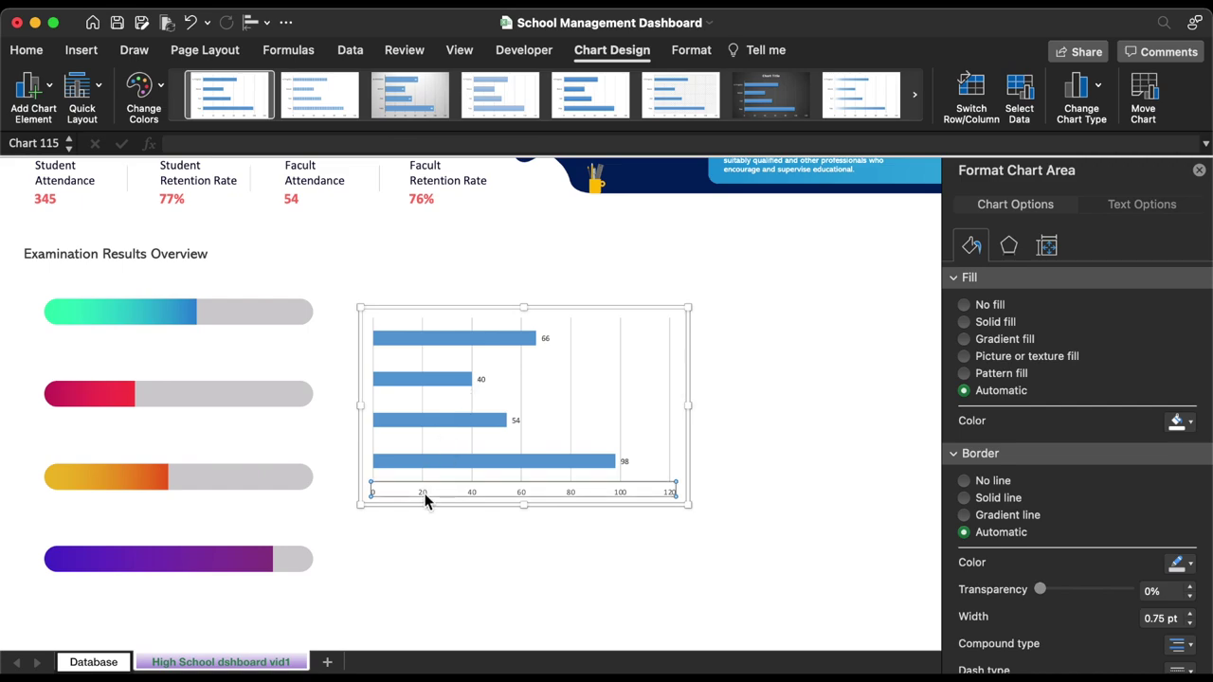
key("Delete")
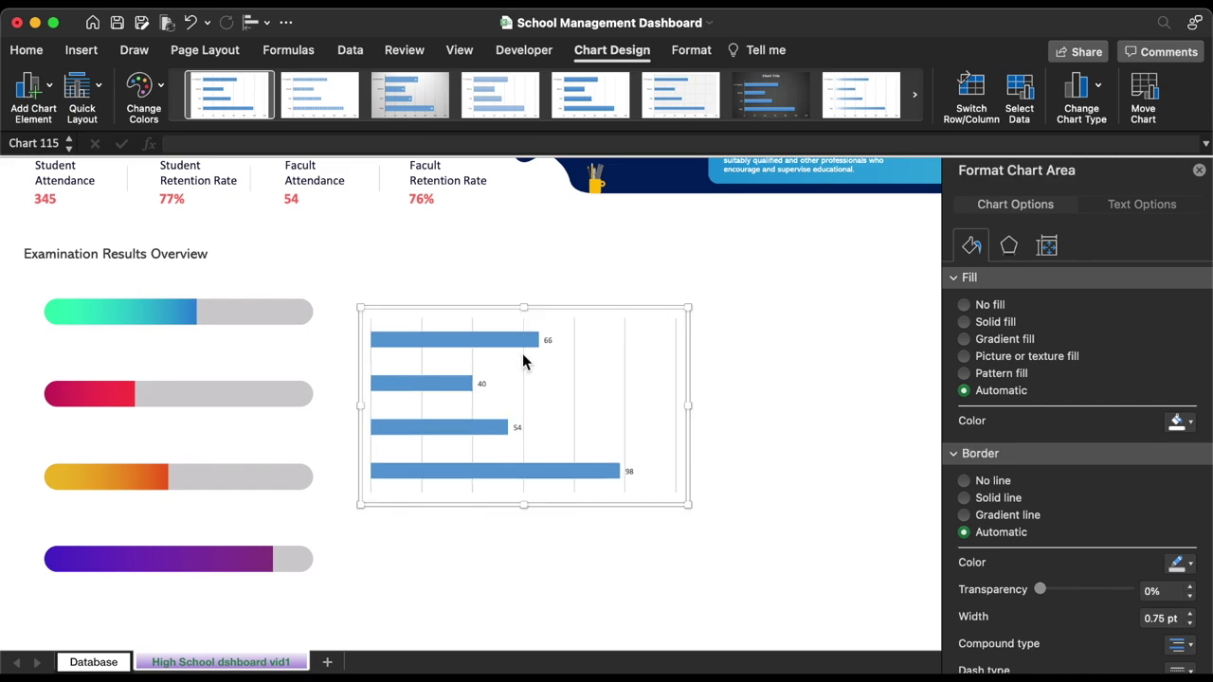
left_click_drag(581, 309, 272, 278)
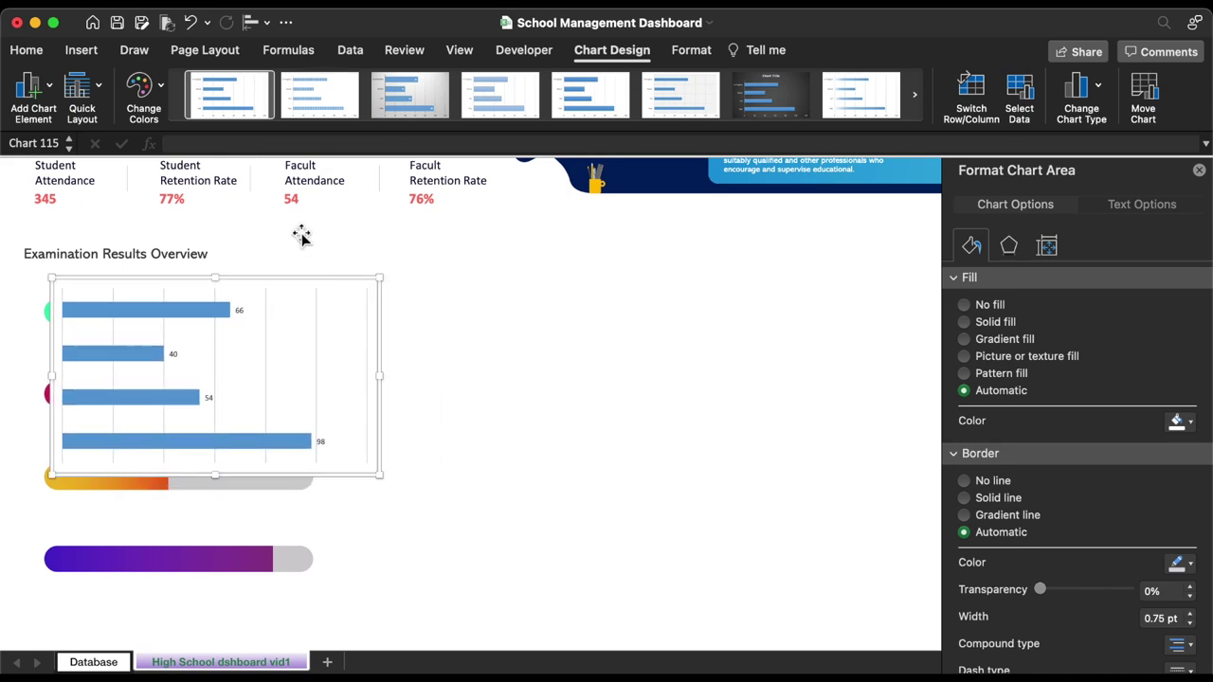
- Remove the chart's border, fill and gridlines, then stretch it to cover all four tracks
left_click(693, 53)
left_click(491, 84)
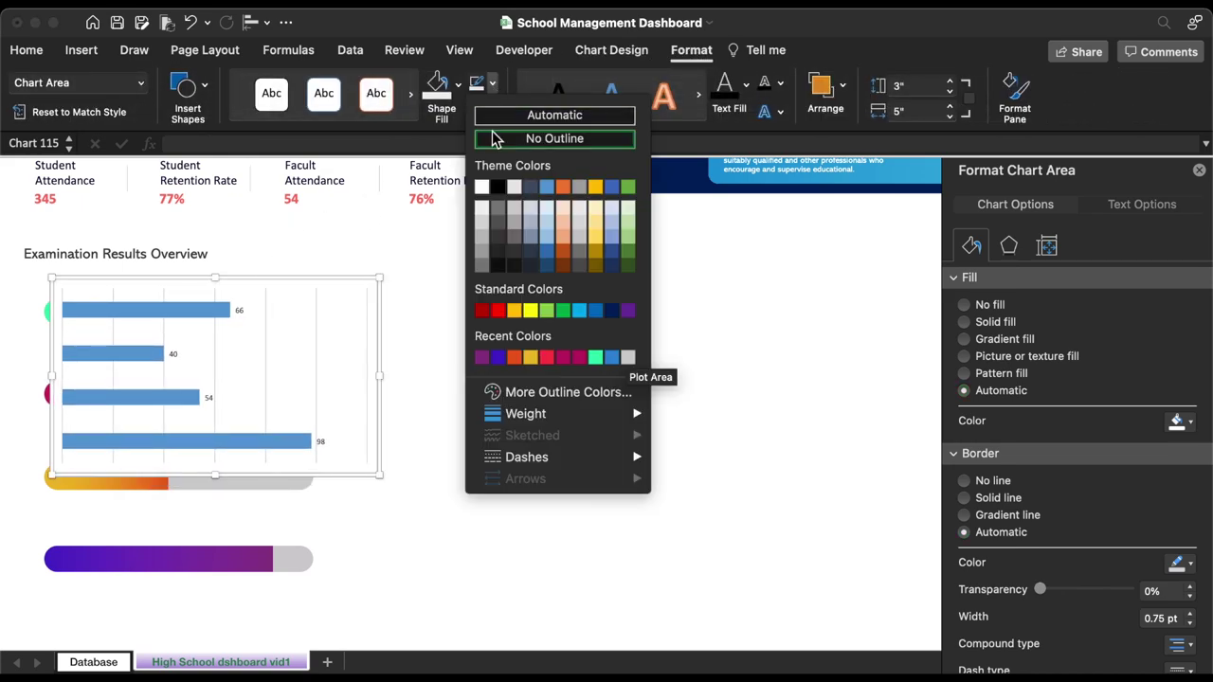
left_click(496, 138)
left_click(458, 85)
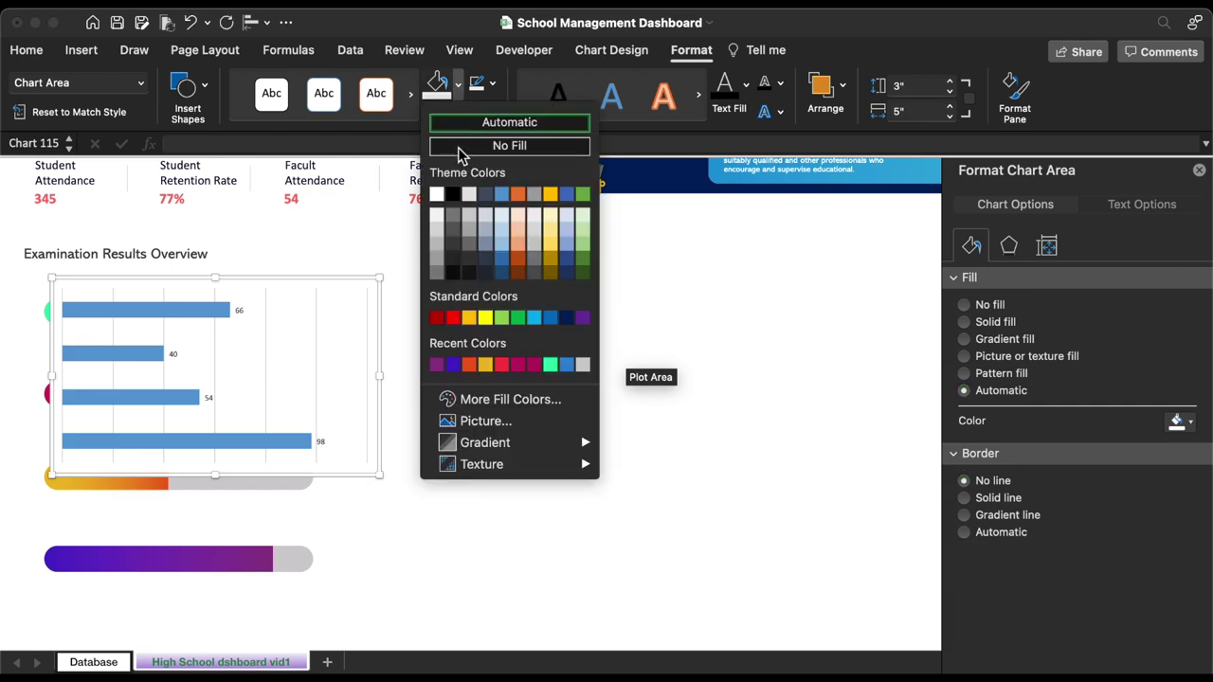
left_click(459, 145)
left_click(317, 347)
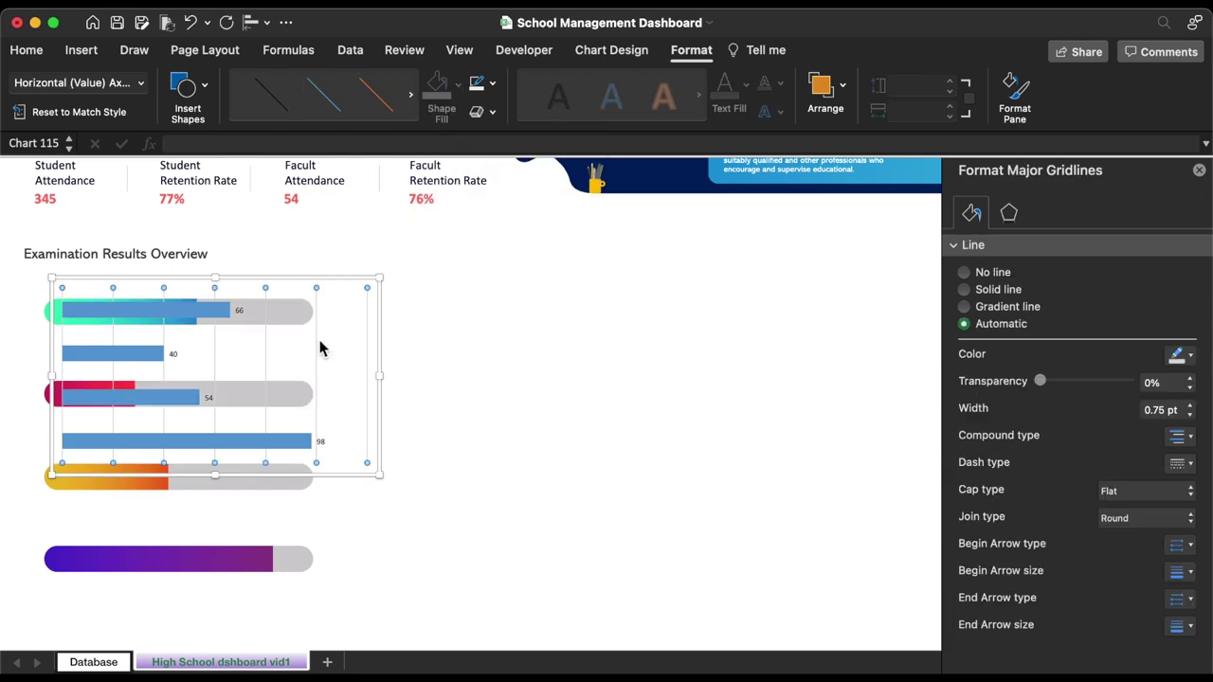
key("Delete")
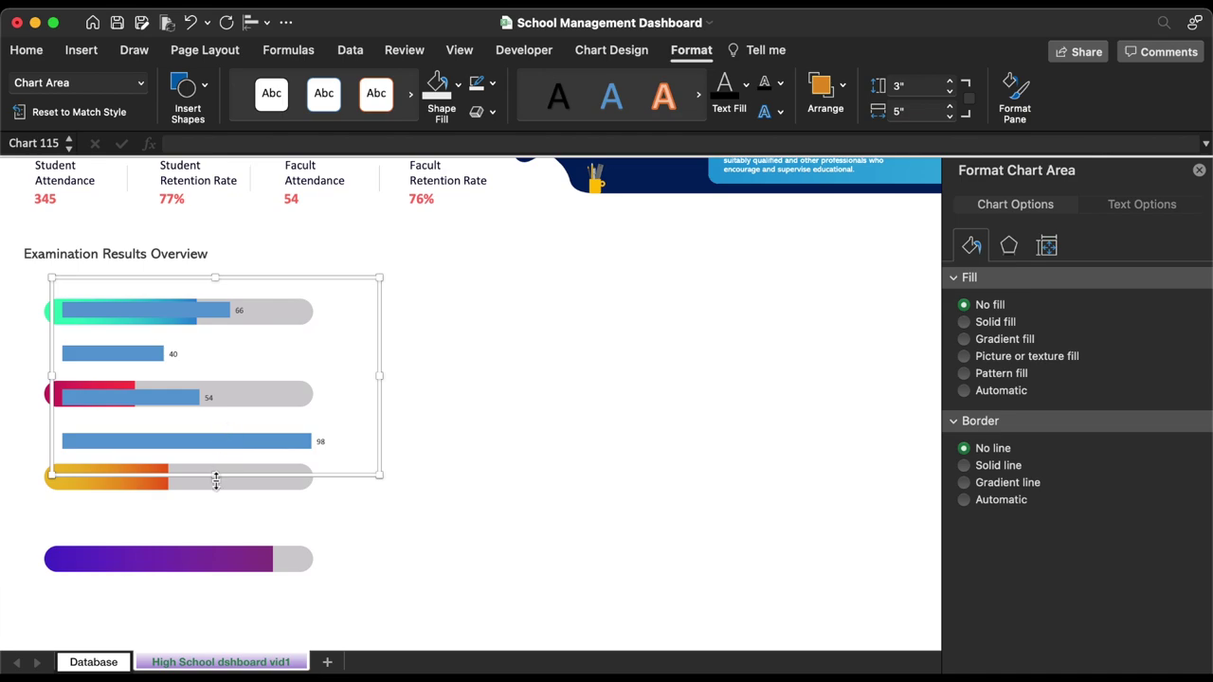
left_click_drag(215, 476, 222, 611)
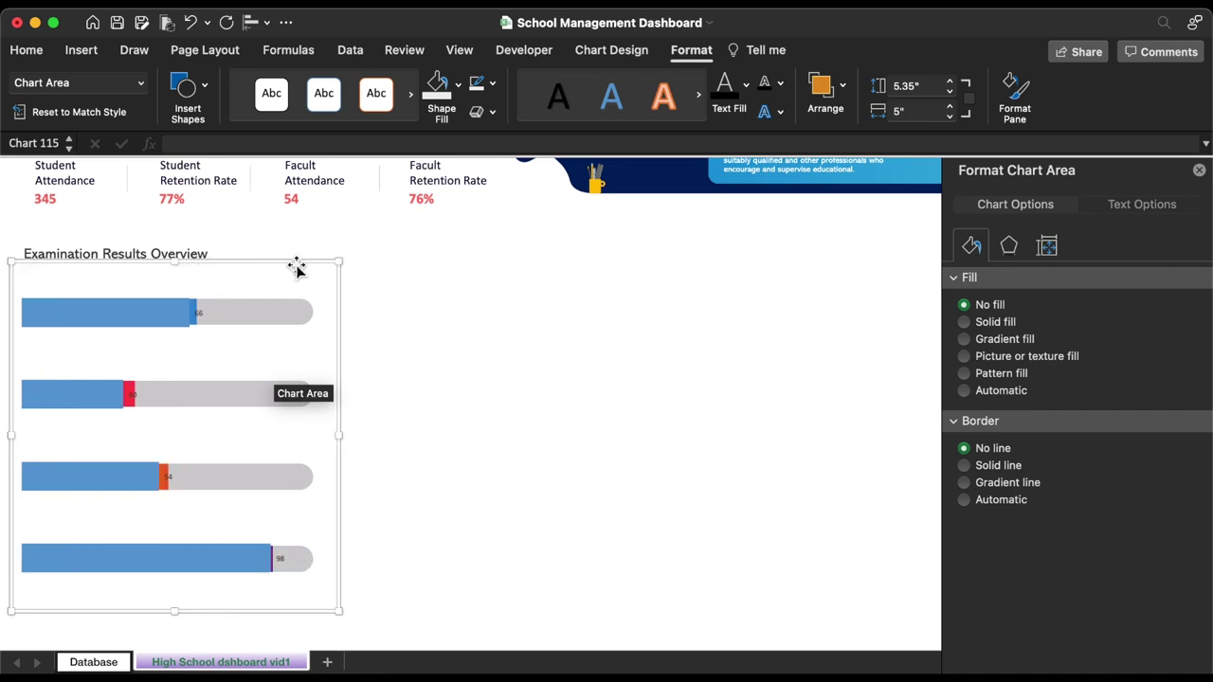
- Fill the chart's data labels with white and set their numbers to 18 pt white
left_click(201, 316)
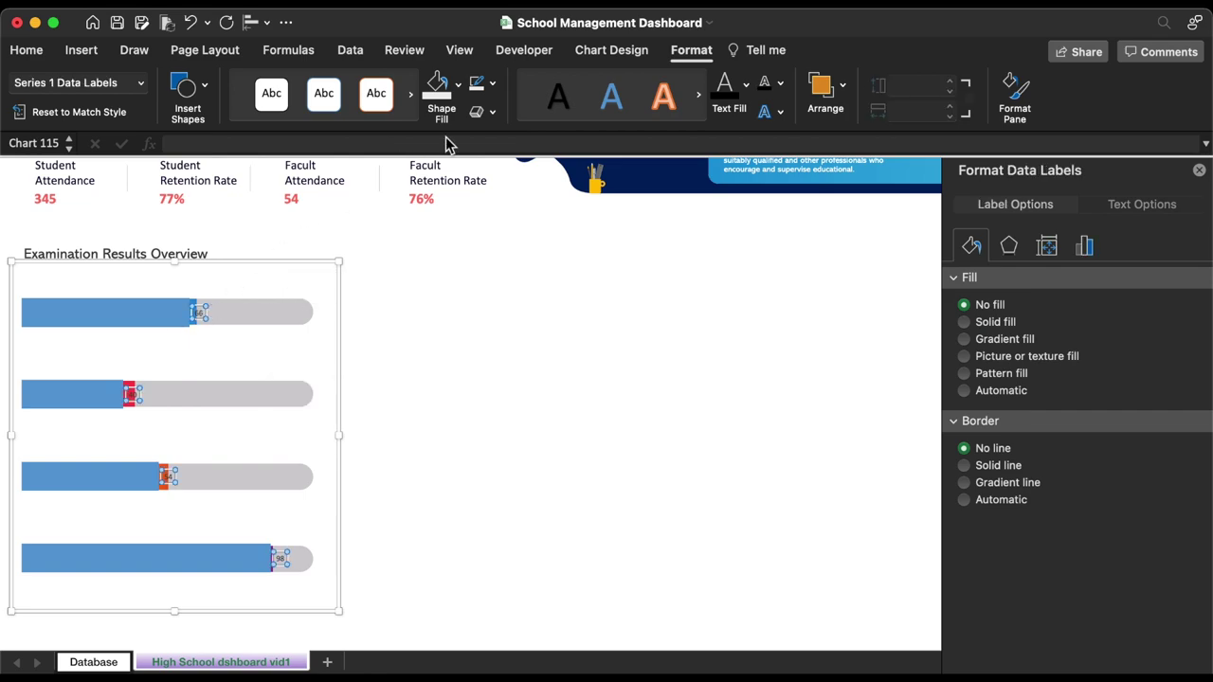
left_click(458, 83)
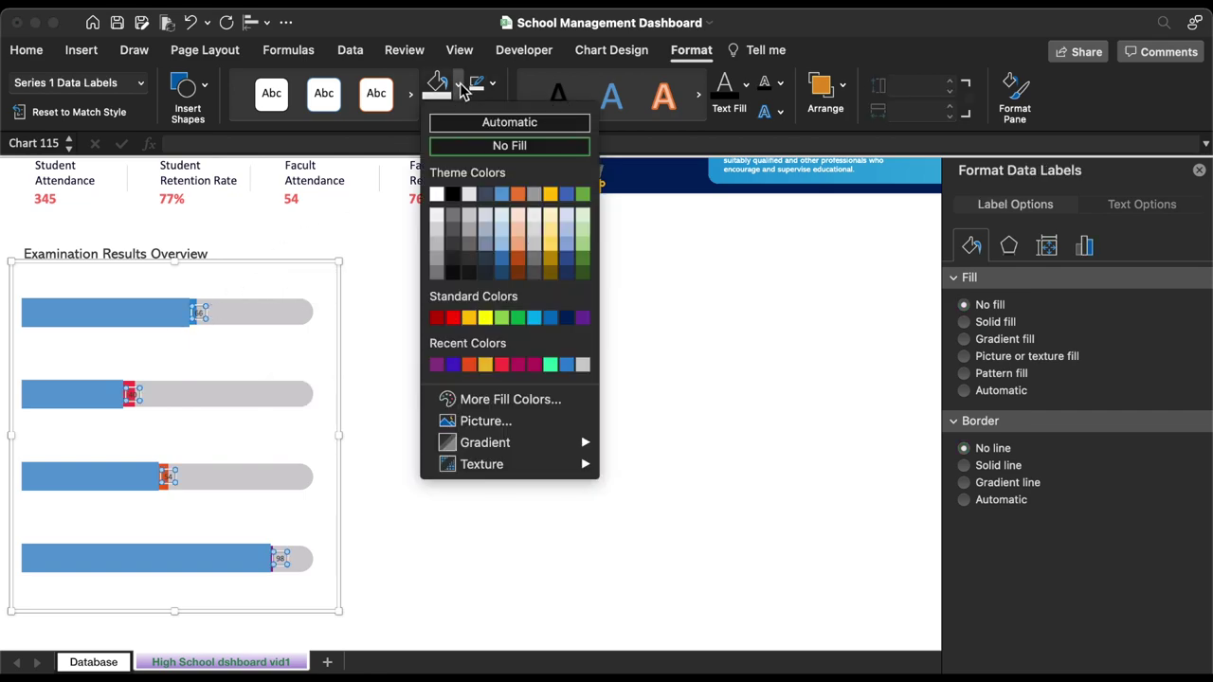
left_click(436, 194)
left_click(34, 53)
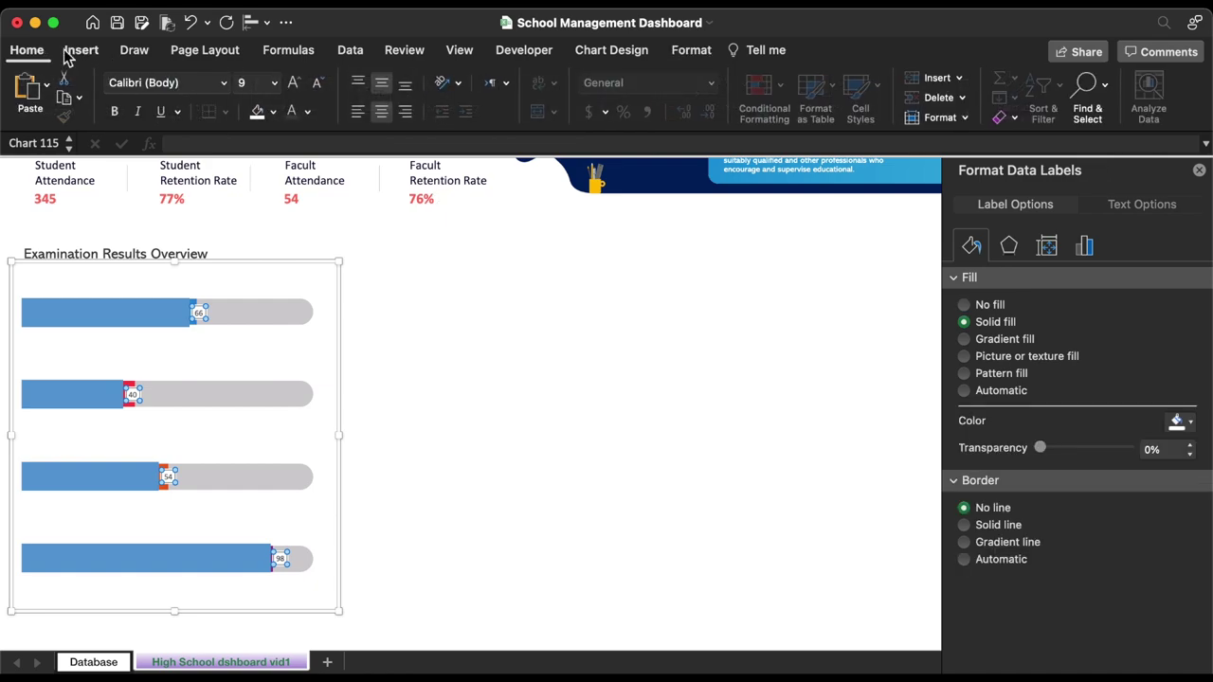
left_click(275, 83)
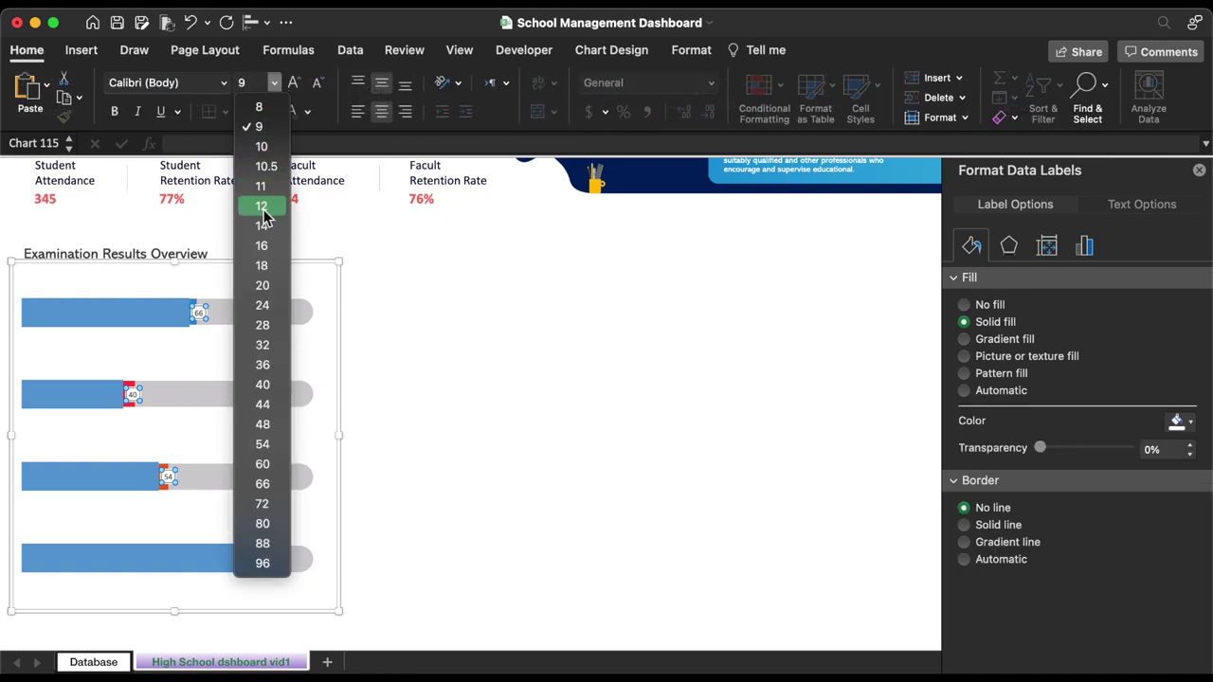
left_click(262, 268)
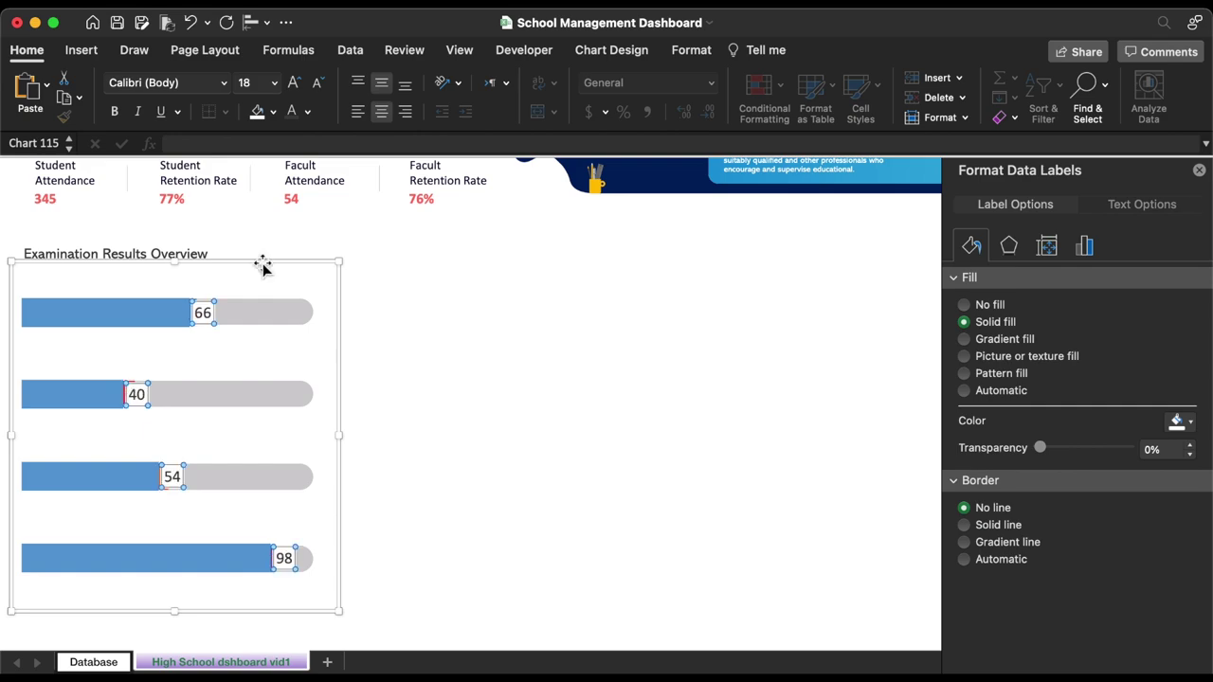
left_click(308, 113)
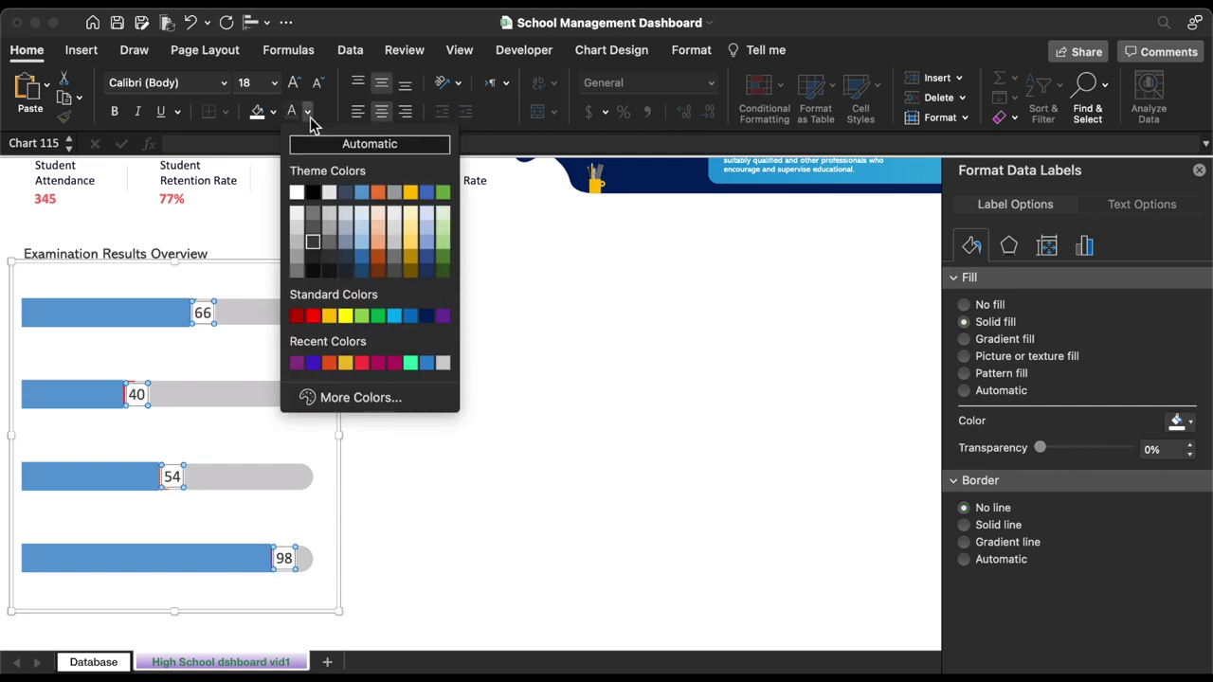
left_click(299, 194)
left_click(158, 319)
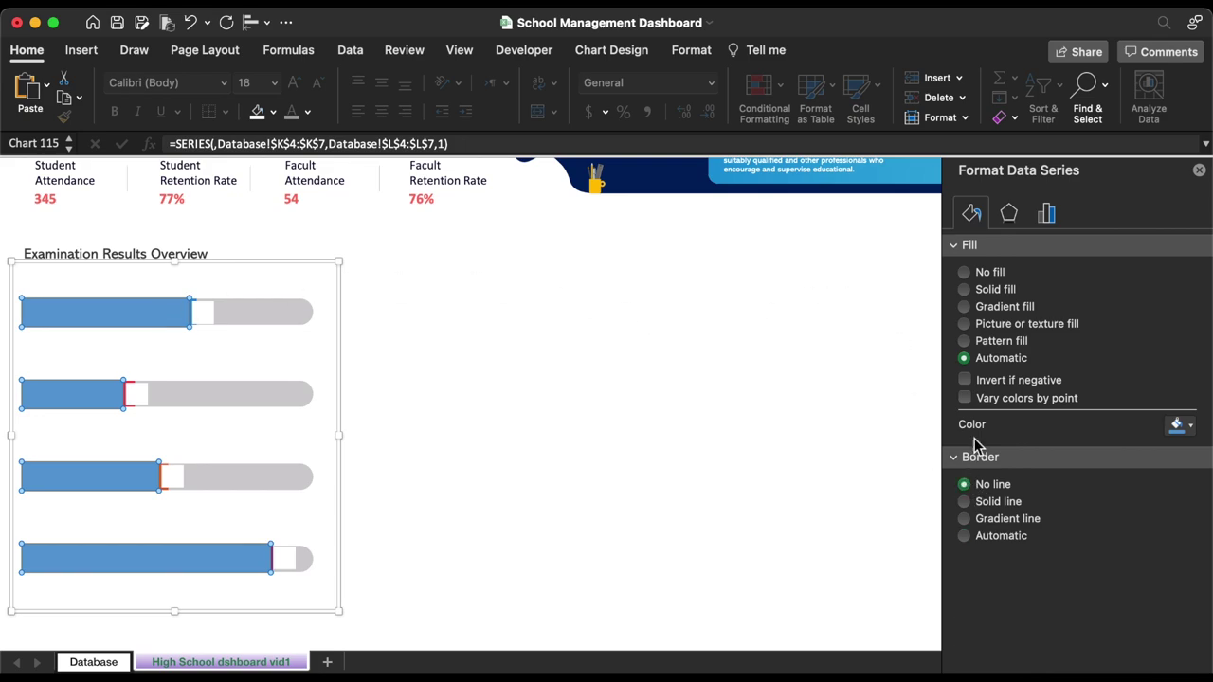
- Remove the blue bars' fill and turn the data labels into circles with 18 pt white numbers
left_click(965, 273)
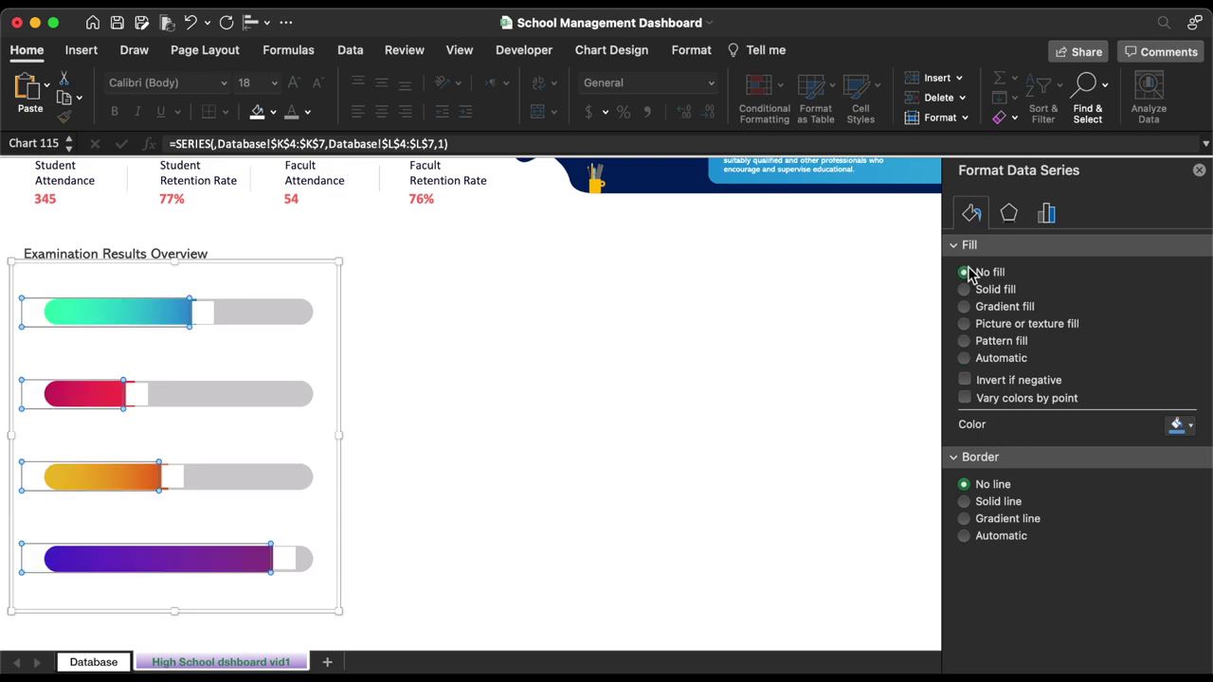
left_click(202, 313)
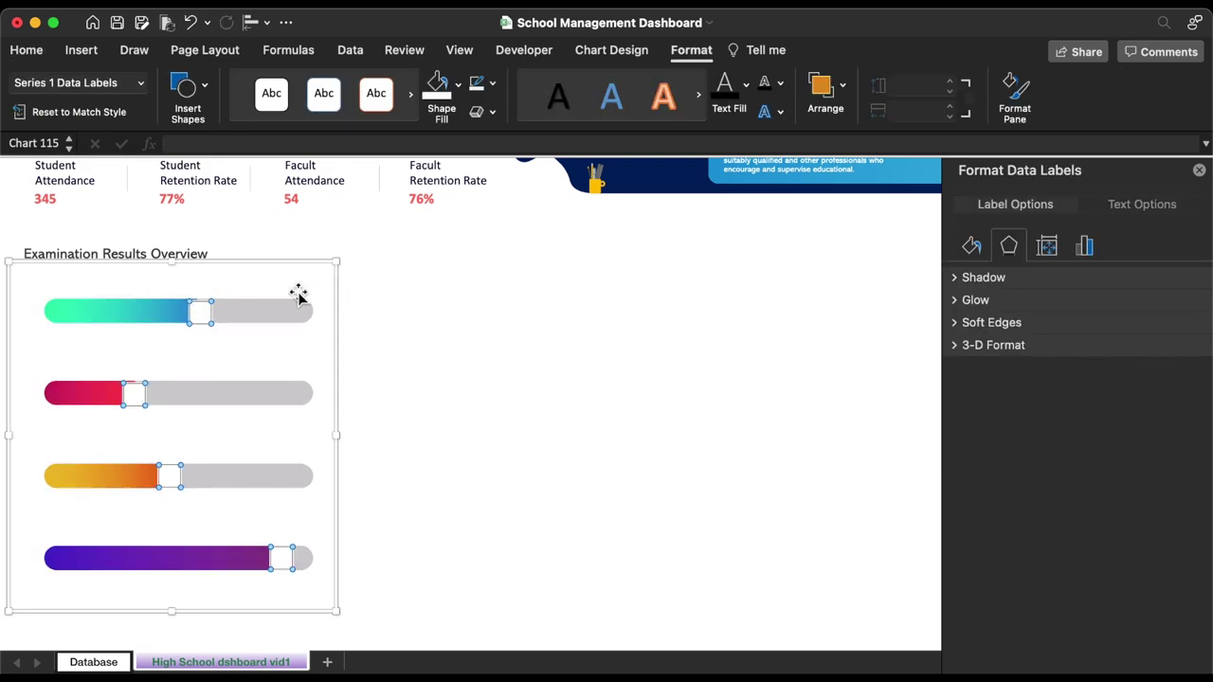
left_click(203, 90)
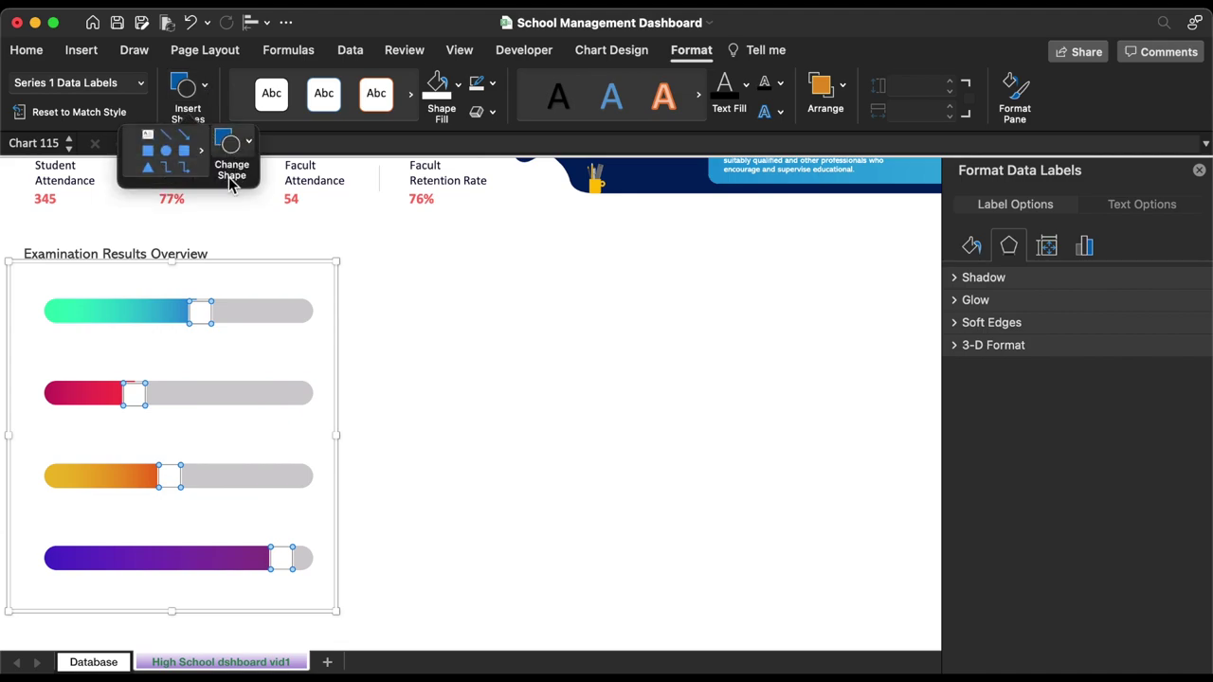
left_click(239, 151)
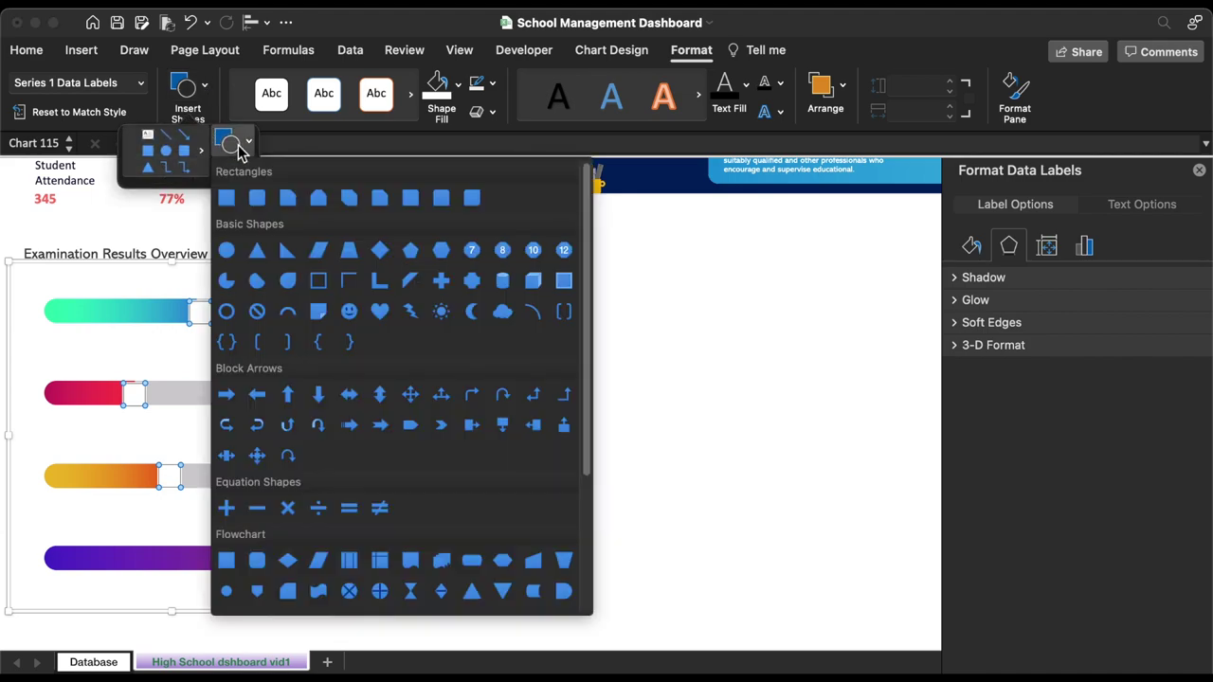
left_click(230, 249)
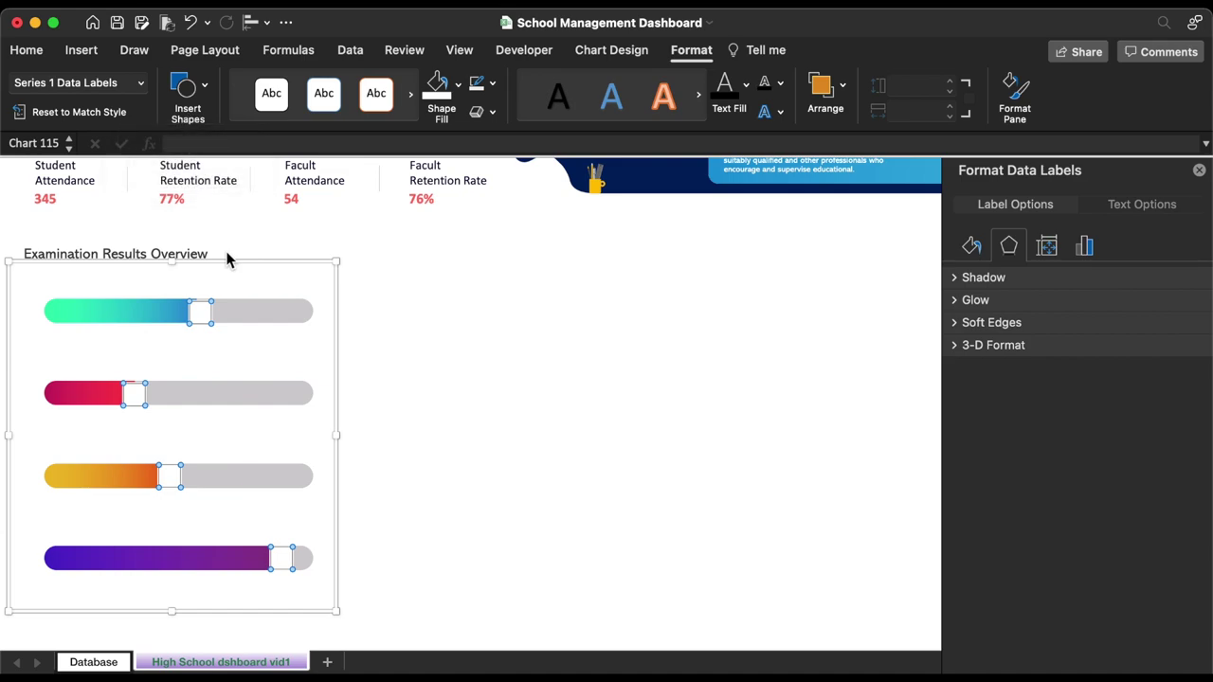
left_click(38, 53)
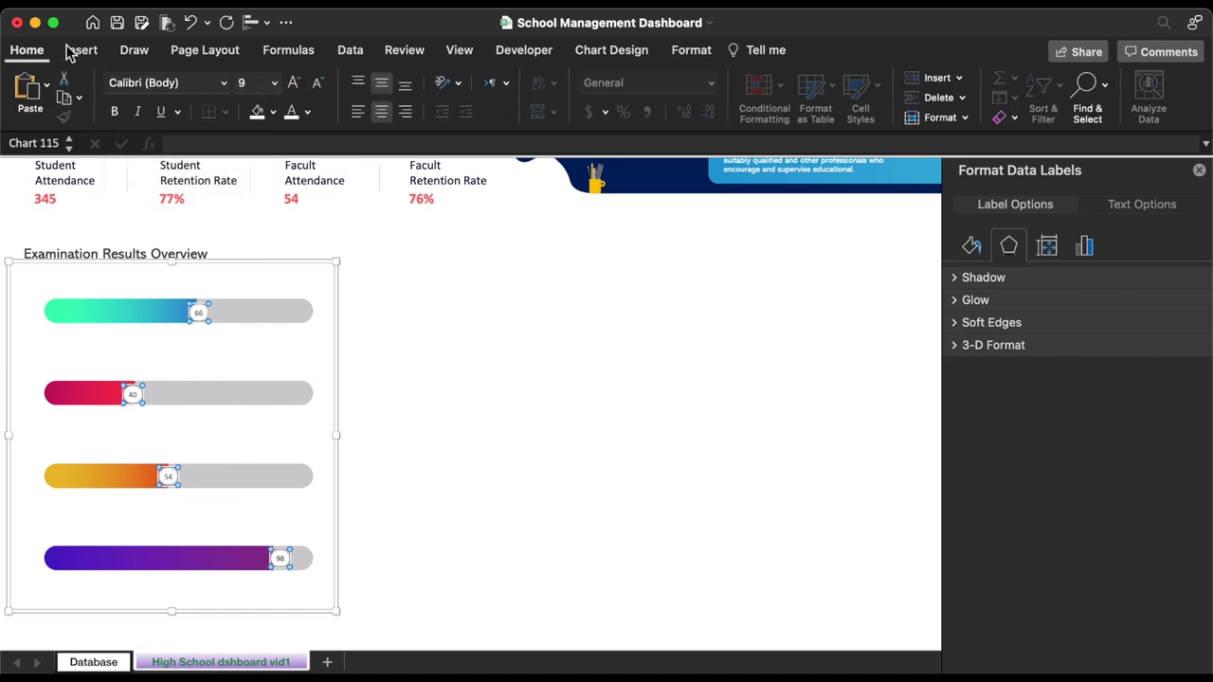
left_click(274, 83)
left_click(273, 270)
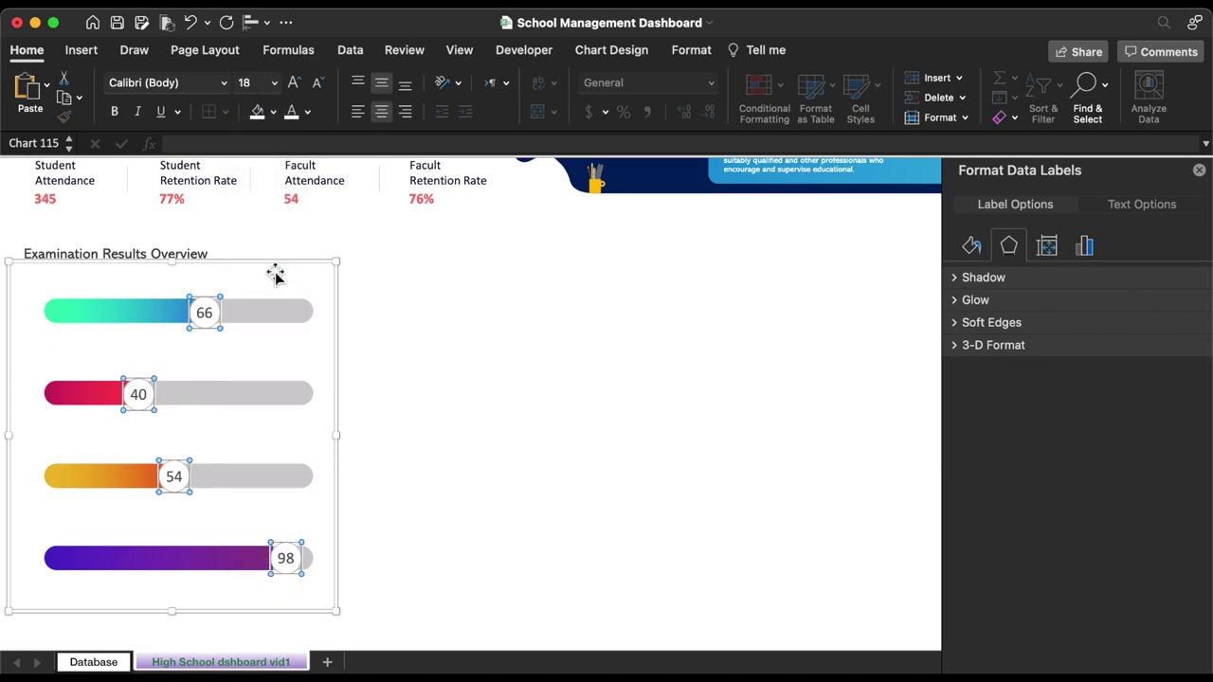
left_click(307, 111)
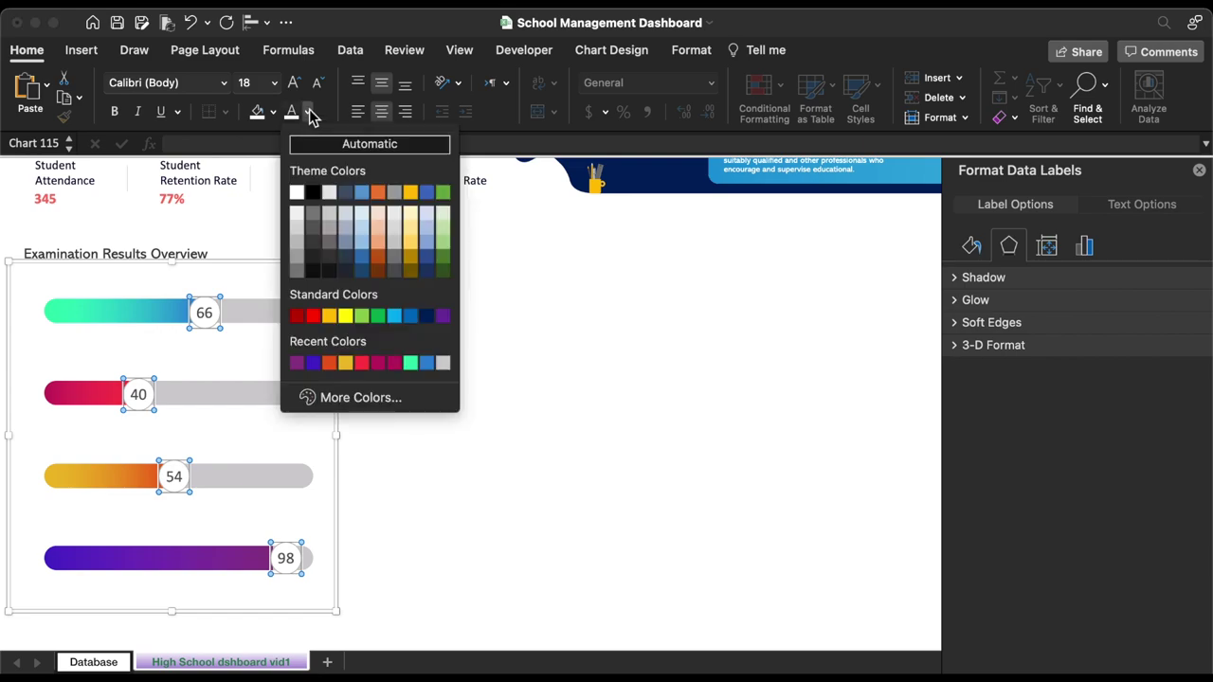
left_click(298, 193)
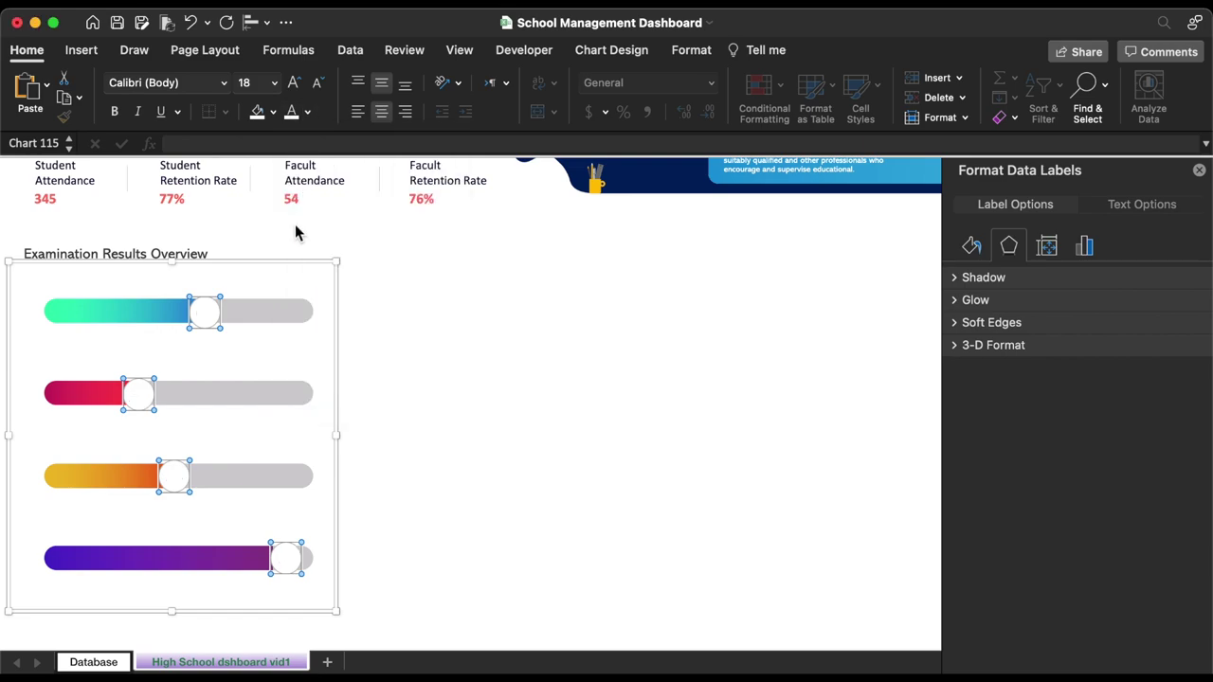
- Remove the label circles' outline, add a more transparent outer shadow, and nudge the chart left
left_click(690, 51)
left_click(493, 85)
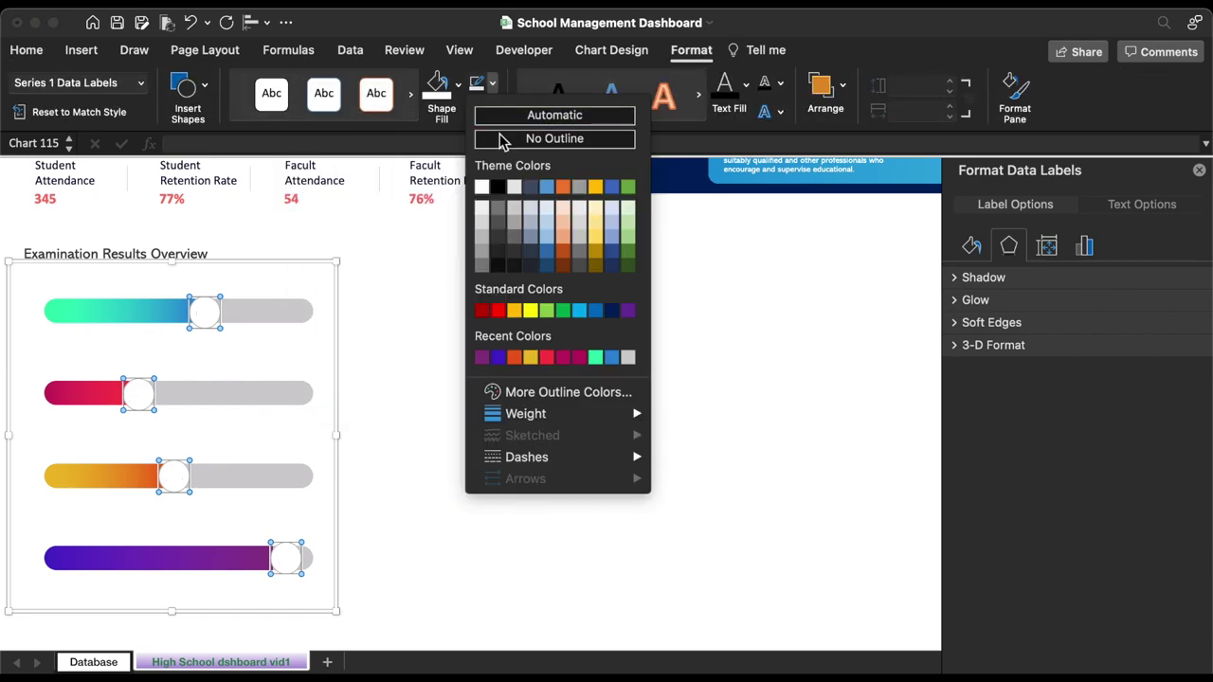
left_click(508, 140)
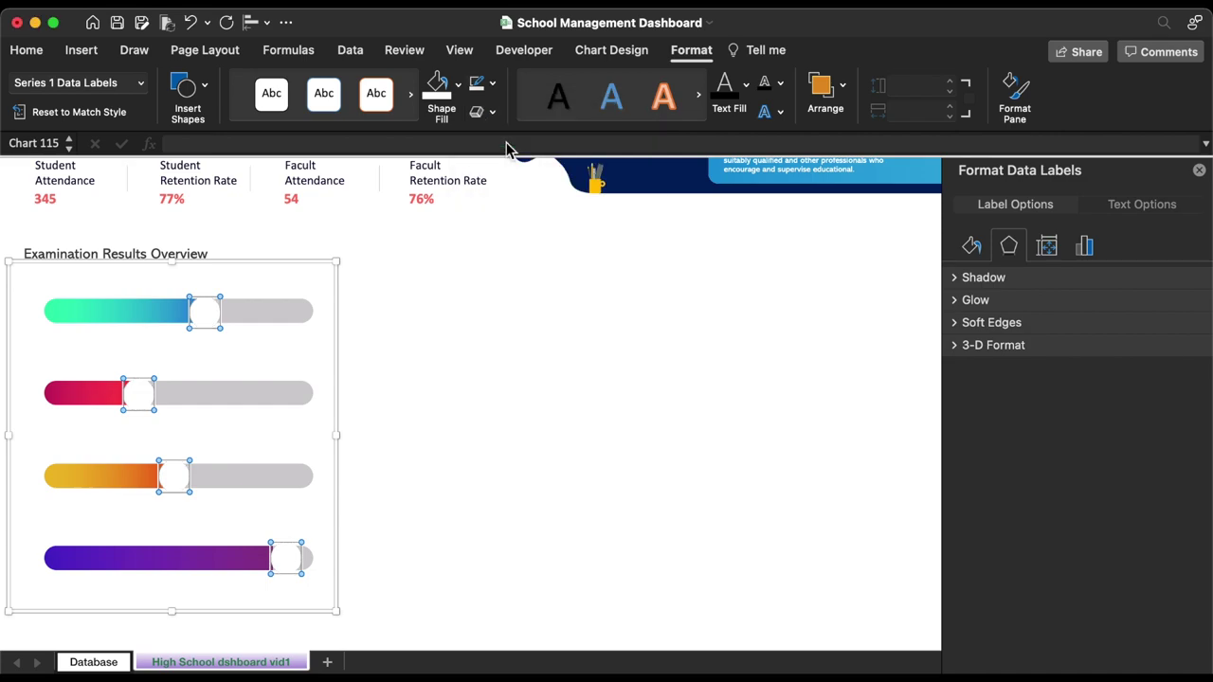
left_click(490, 115)
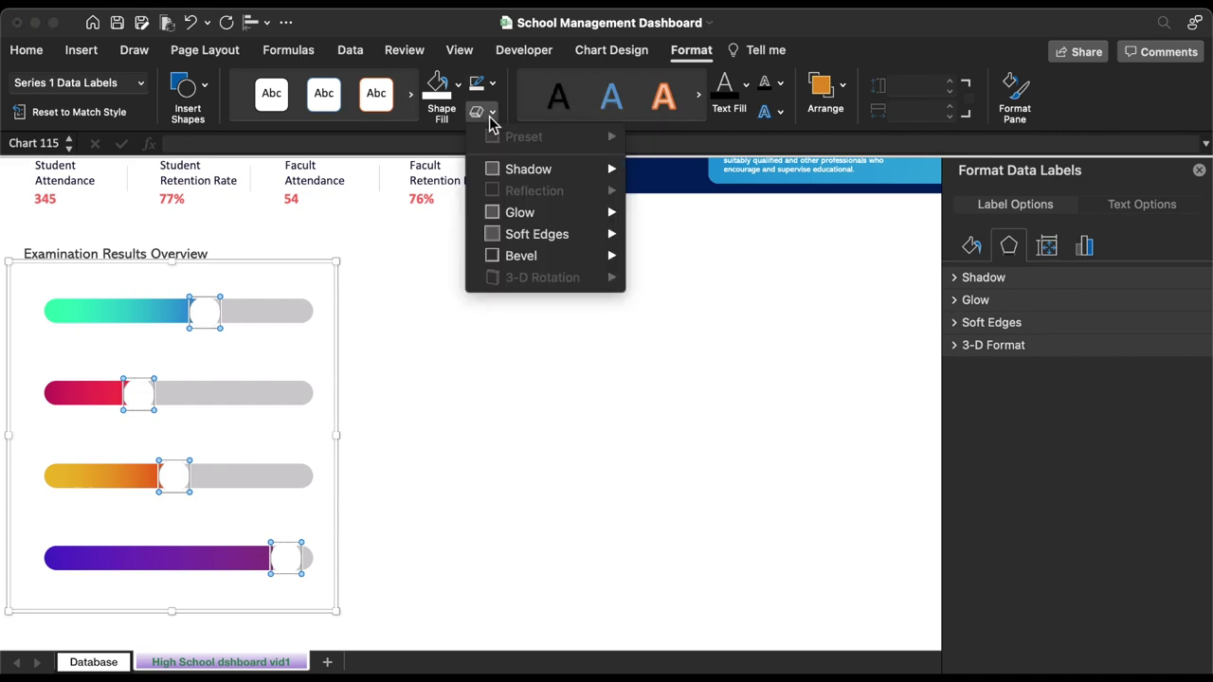
mouse_move(526, 175)
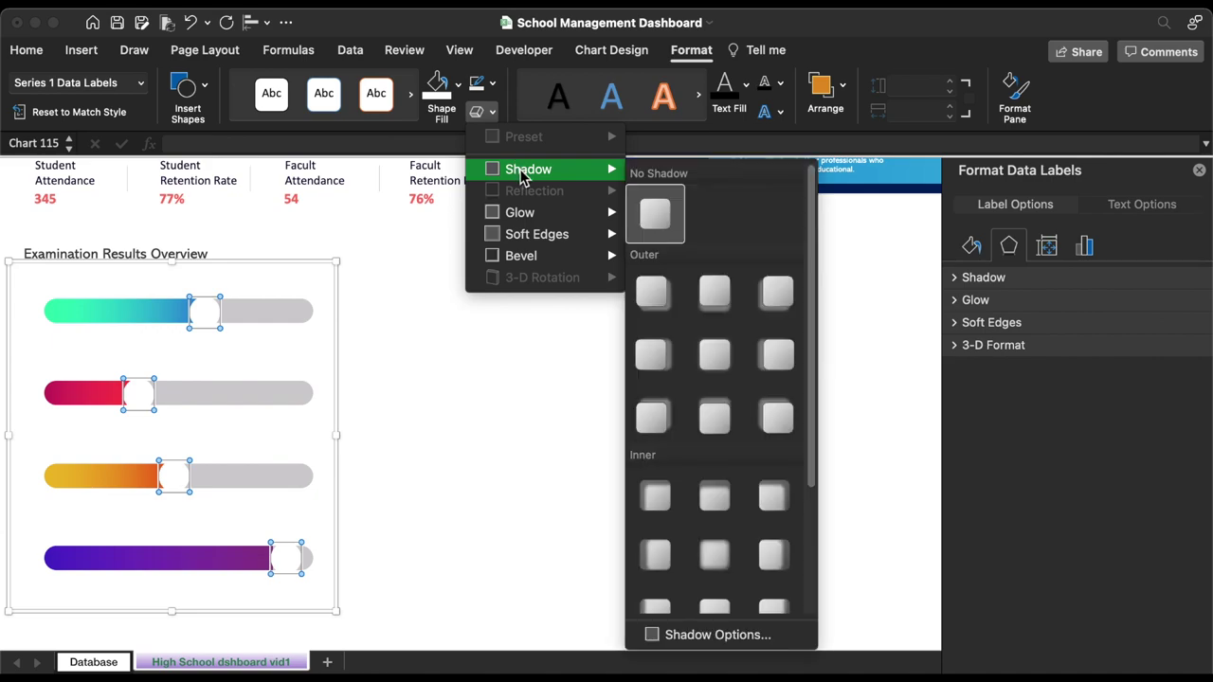
left_click(714, 357)
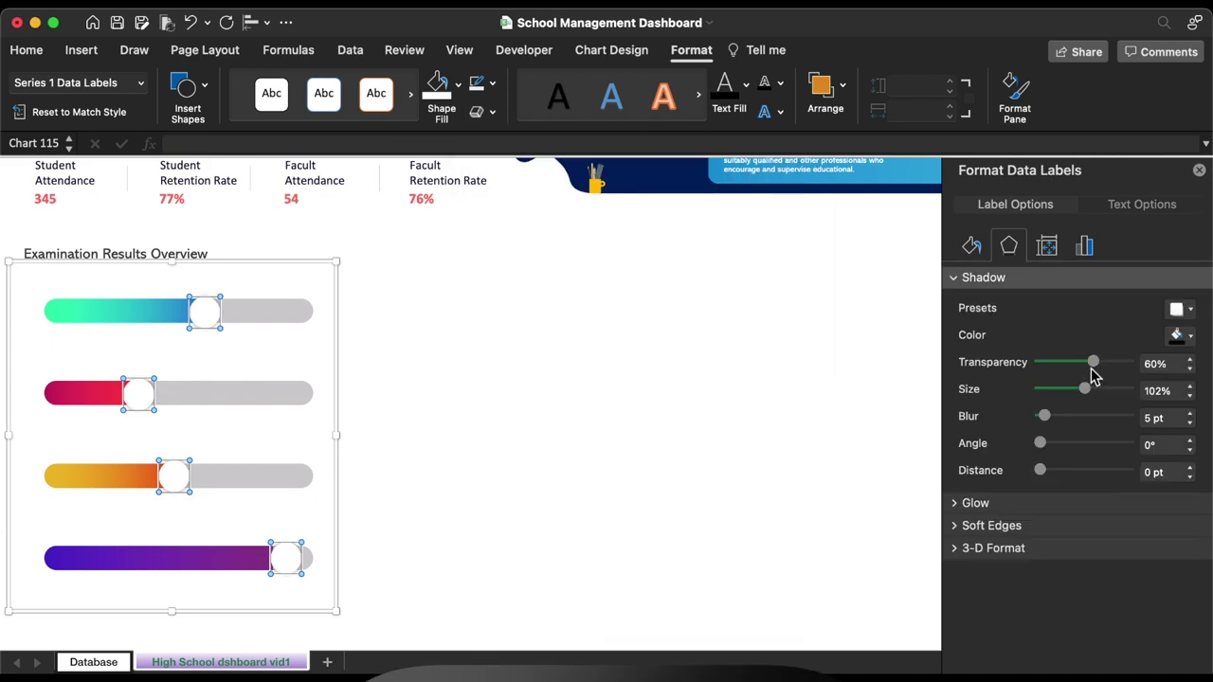
left_click_drag(1096, 371, 1075, 370)
left_click(1115, 365)
left_click(313, 270)
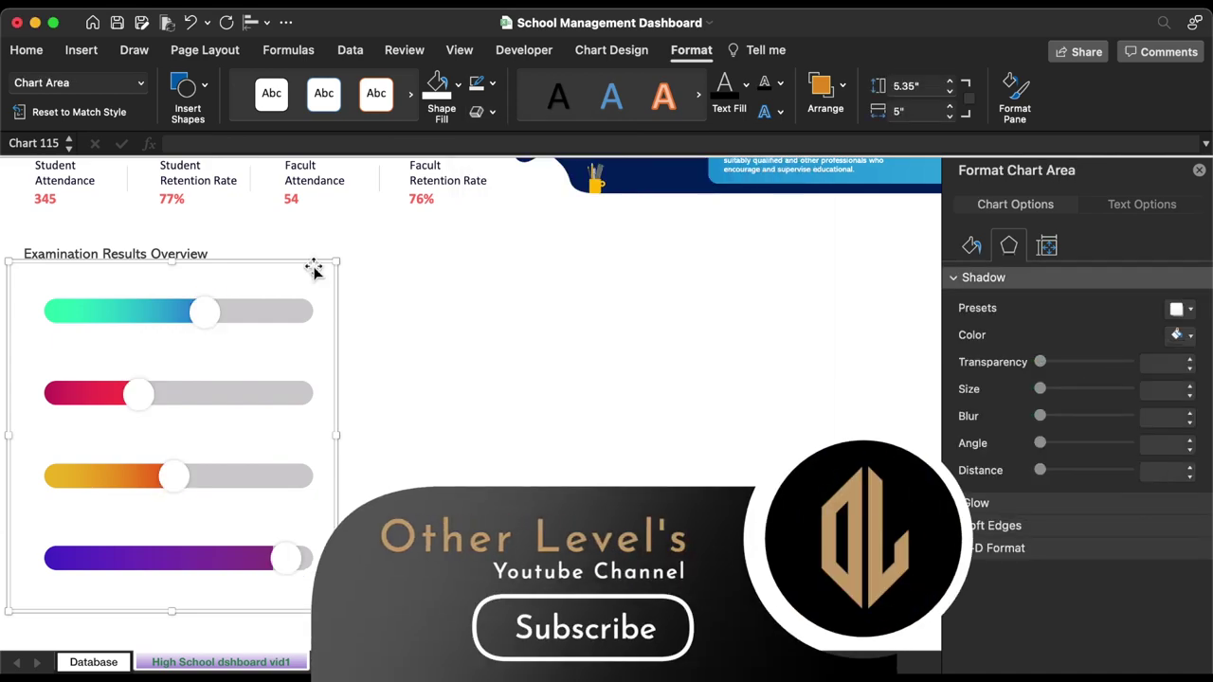
key("Left")
key("Left")
key("Left")
key("Left")
key("Left")
key("Left")
key("Left")
key("Left")
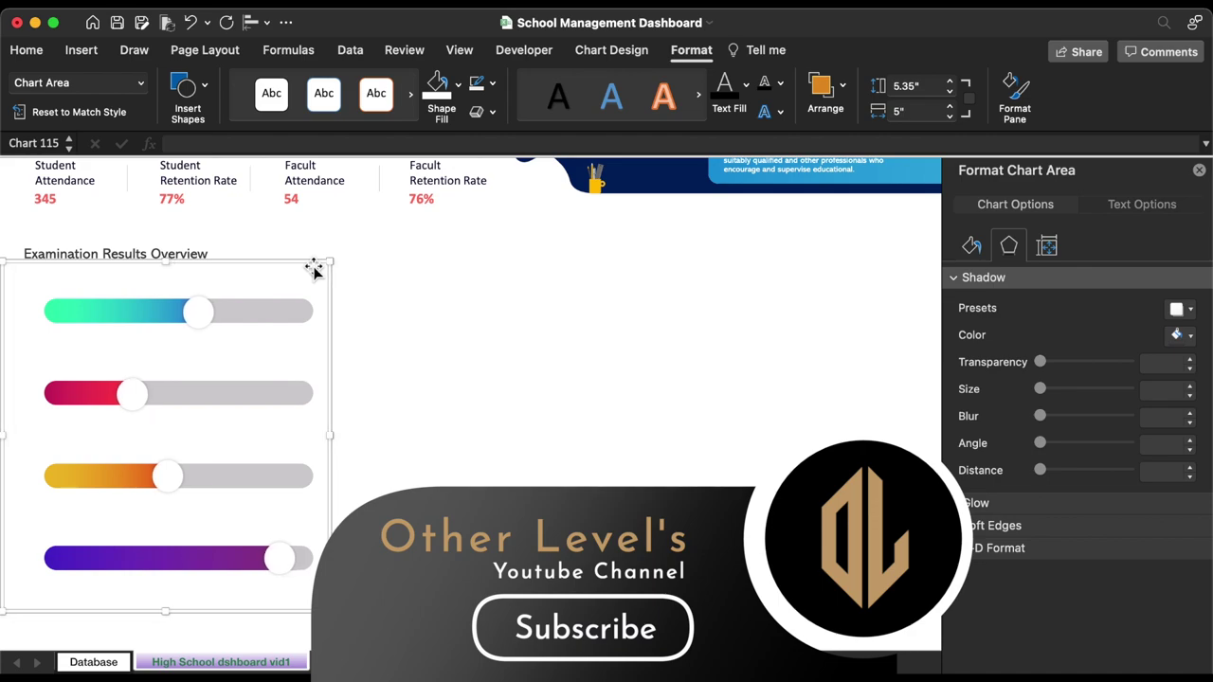
- Paste a copy of the 345 value box and link it to Database!L4 to show 98
left_click(417, 384)
scroll(418, 384, "up", 3)
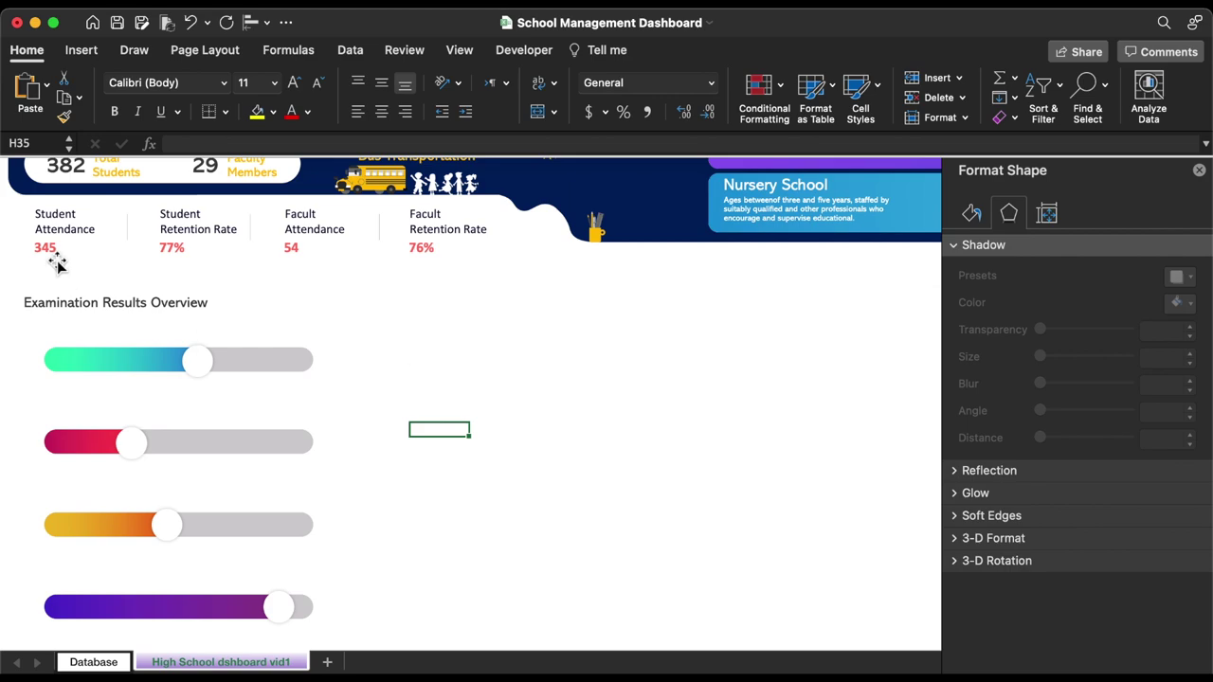
left_click(55, 254)
left_click(55, 252)
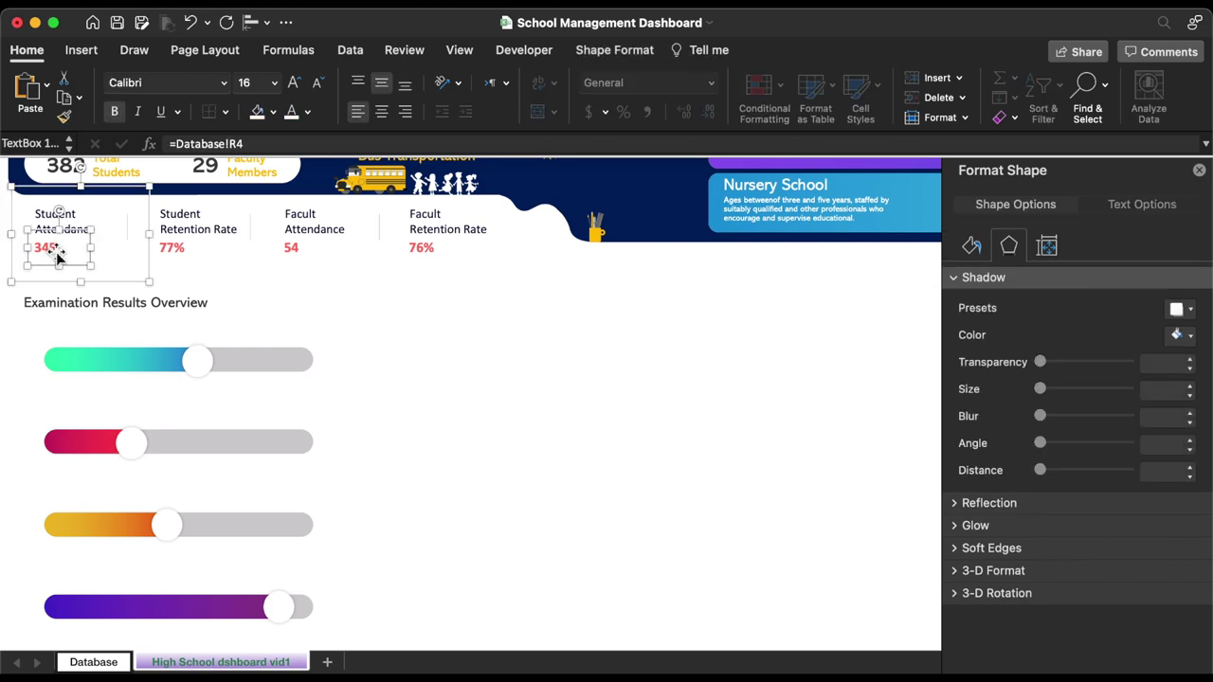
left_click(481, 356)
key("super+v")
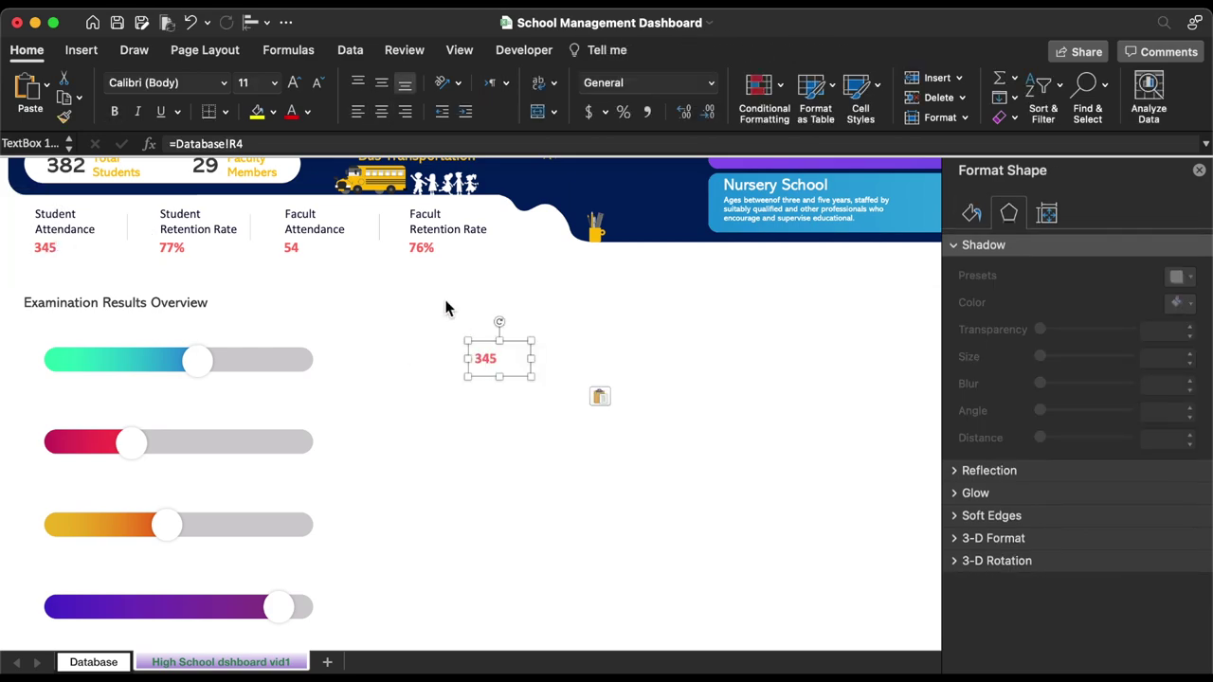
left_click(310, 146)
key("BackSpace")
key("BackSpace")
key("BackSpace")
key("BackSpace")
key("BackSpace")
key("BackSpace")
key("BackSpace")
key("BackSpace")
key("BackSpace")
key("BackSpace")
key("BackSpace")
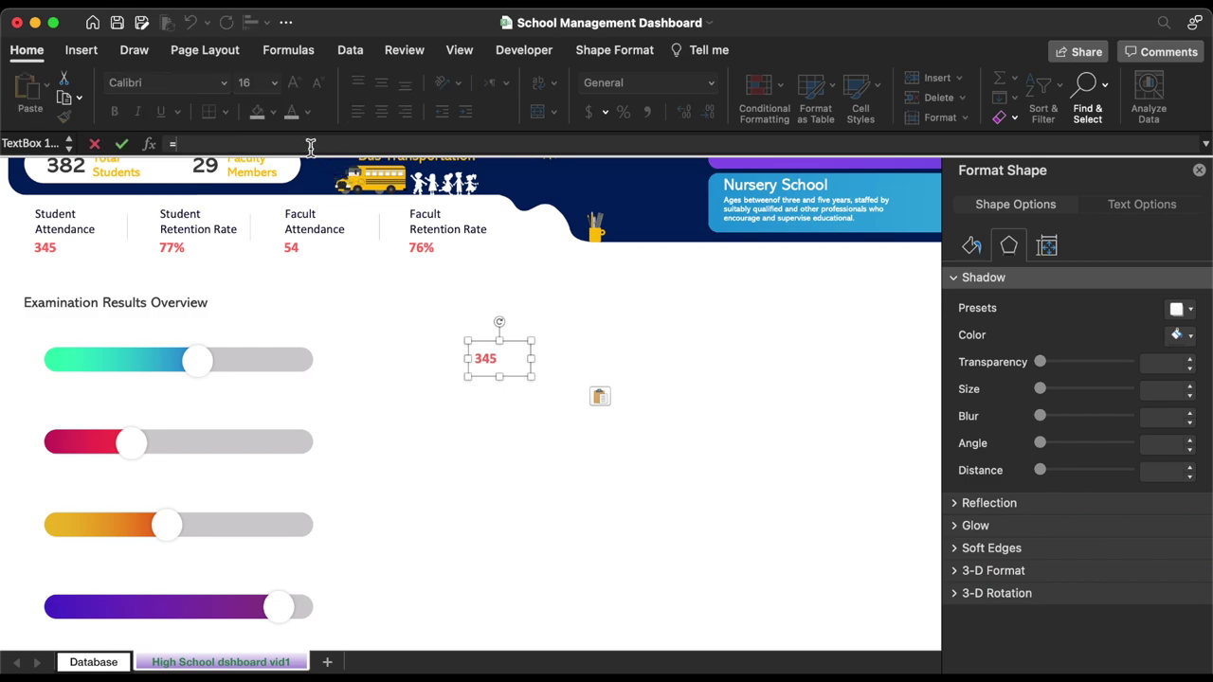
left_click(84, 660)
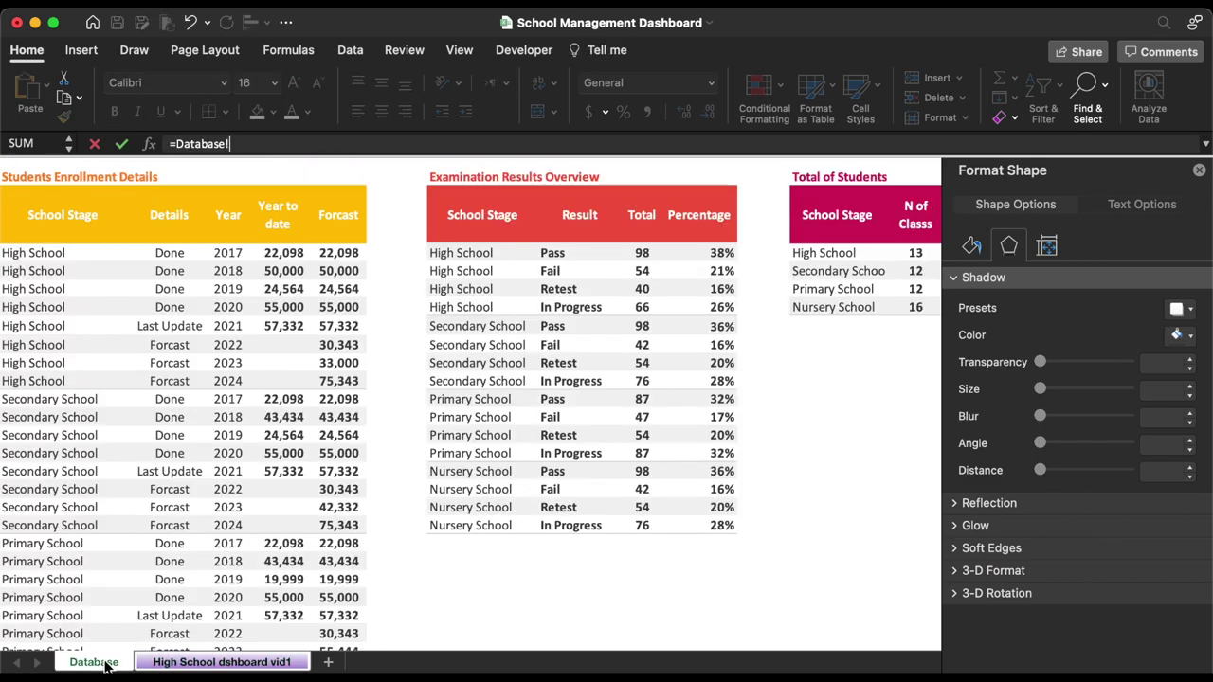
left_click(641, 253)
key("Return")
- Duplicate the label at the bar's right end and link it to Database!M4 showing 38%
left_click_drag(198, 351, 316, 351)
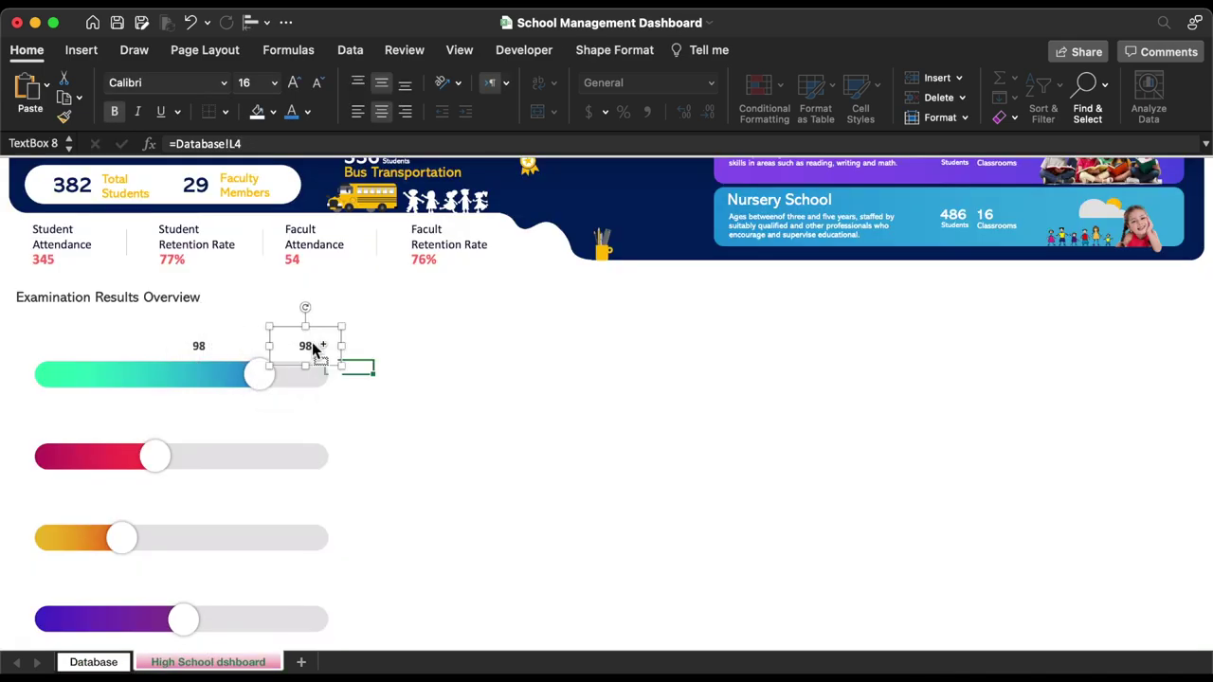
left_click(265, 142)
key("BackSpace")
key("BackSpace")
key("BackSpace")
key("BackSpace")
key("BackSpace")
key("BackSpace")
key("BackSpace")
key("BackSpace")
key("BackSpace")
key("BackSpace")
key("BackSpace")
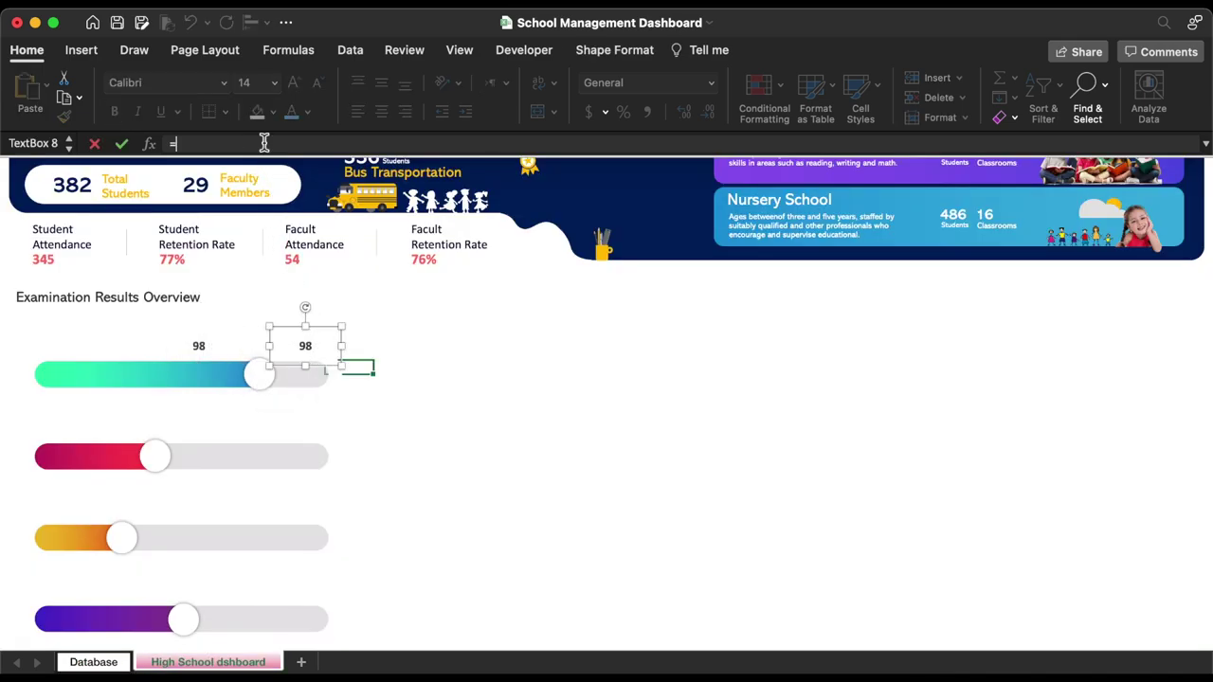
left_click(97, 661)
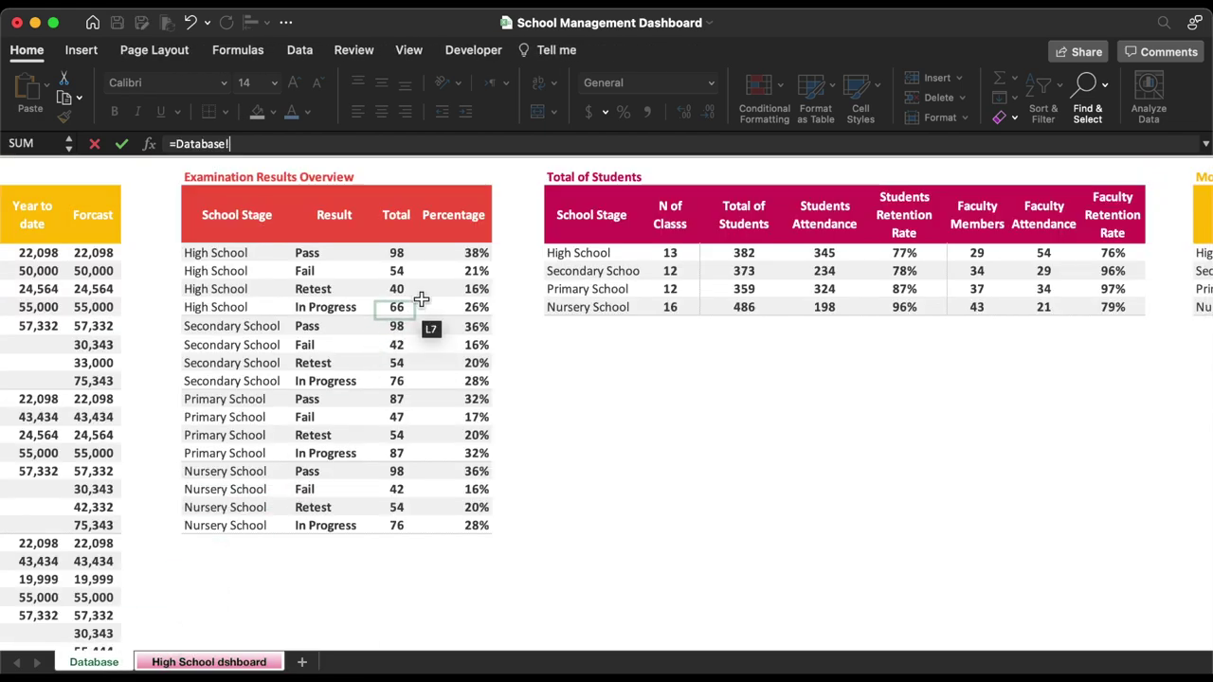
left_click(479, 254)
key("Return")
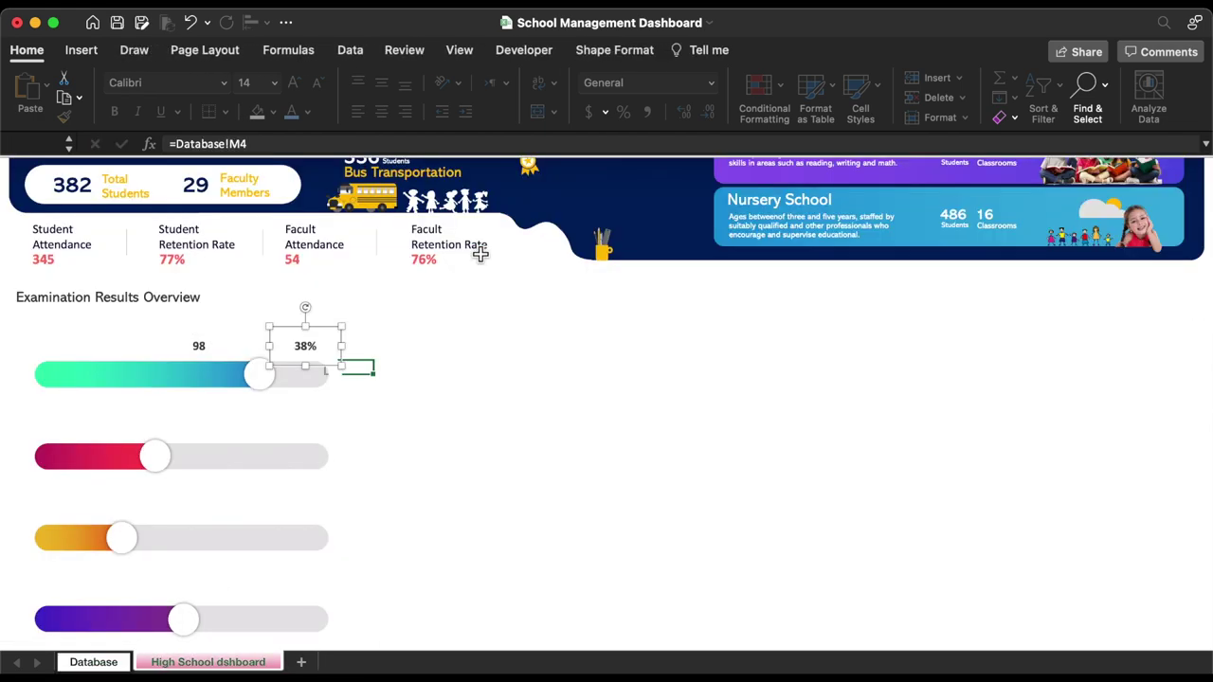
- Enlarge the 98 and 38% labels, colour them blue, and nudge the 98 label left
left_click(204, 348, "shift")
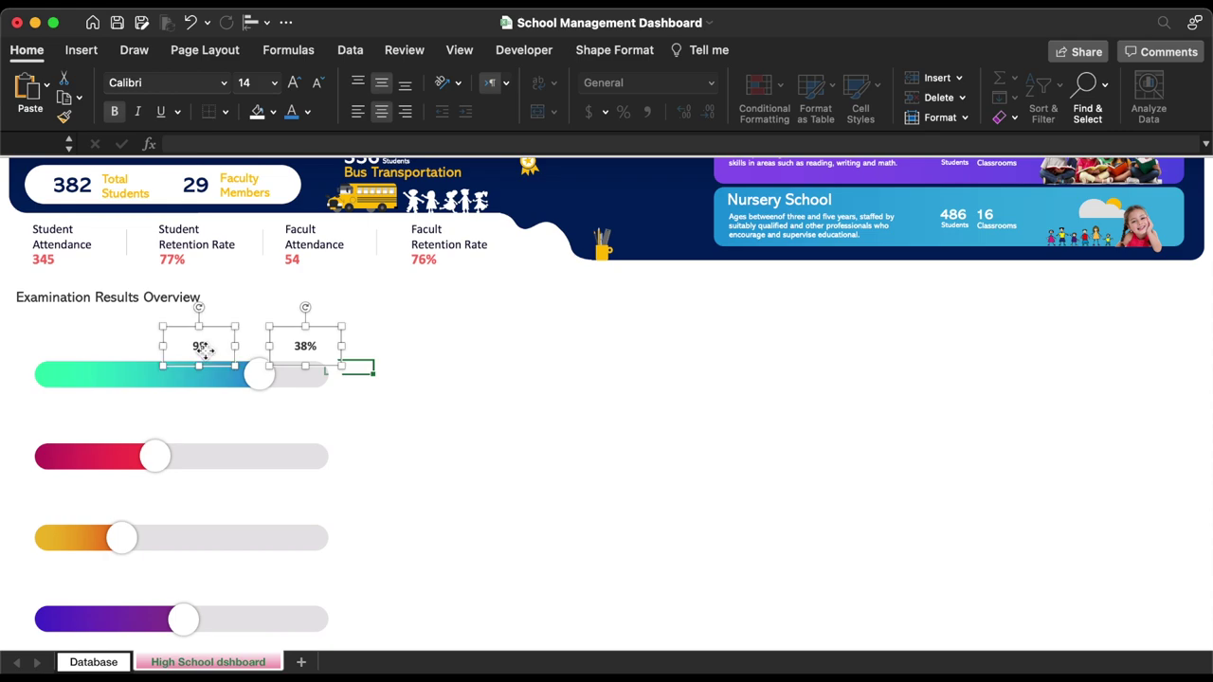
left_click(293, 86)
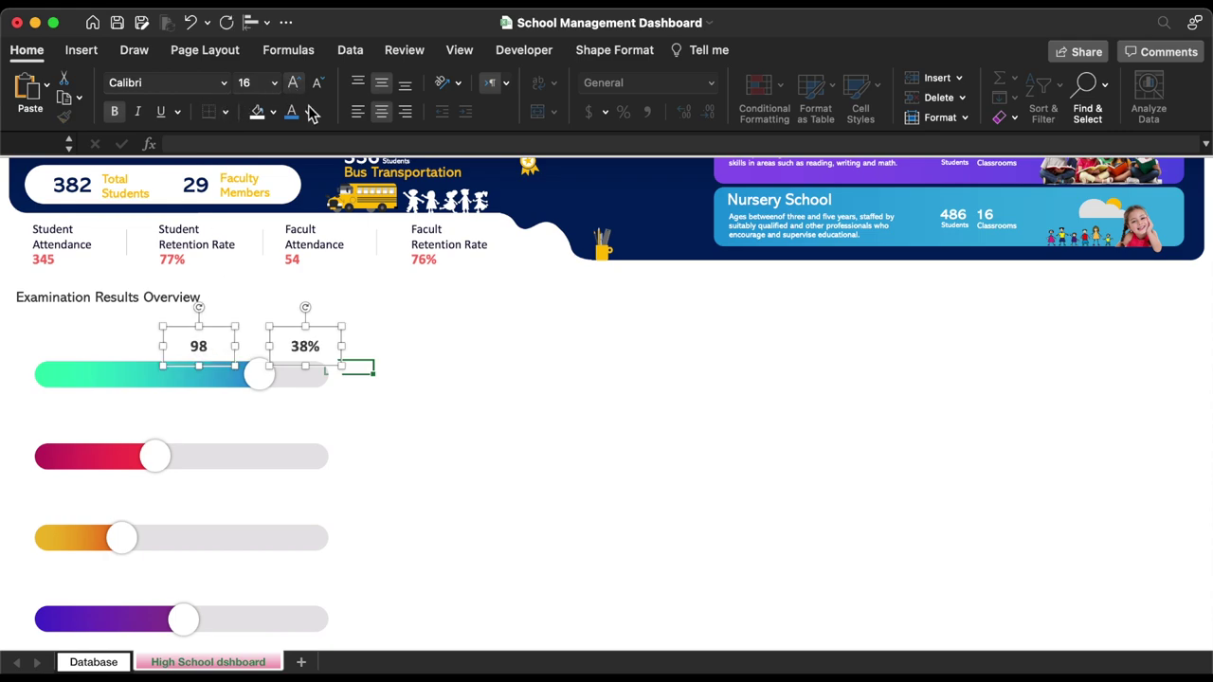
left_click(312, 112)
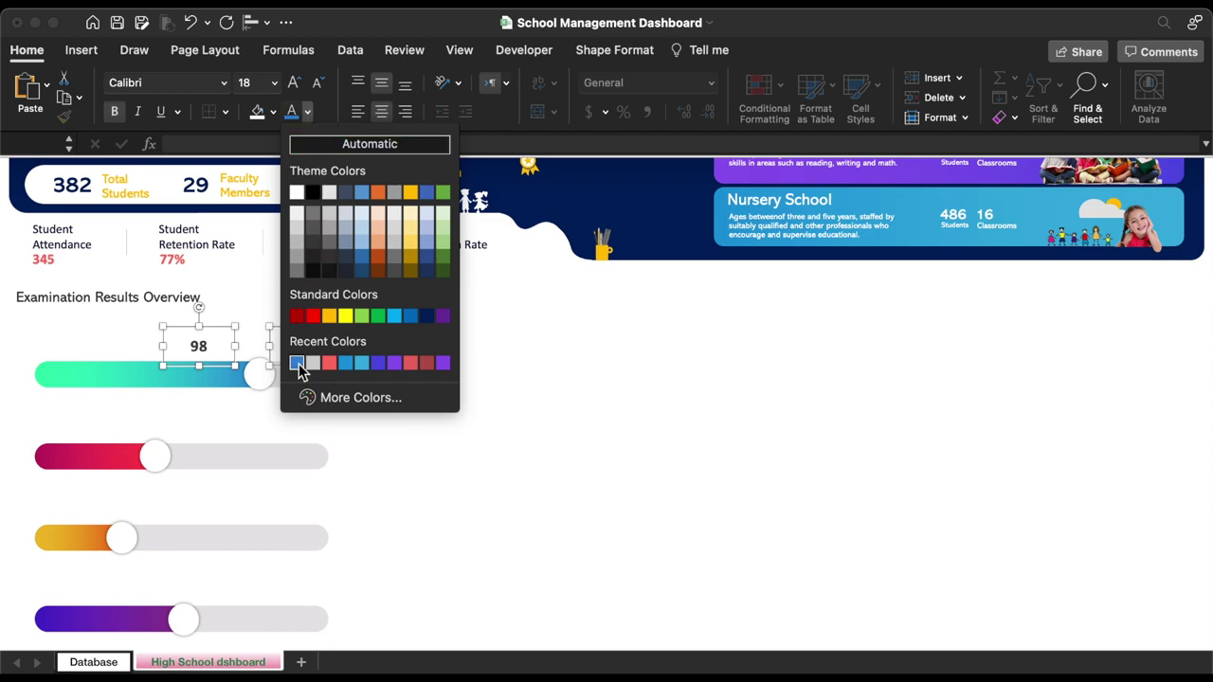
left_click(298, 364)
left_click_drag(198, 351, 178, 352)
- Copy the label pair above the second, third and fourth bars
left_click(306, 347, "shift")
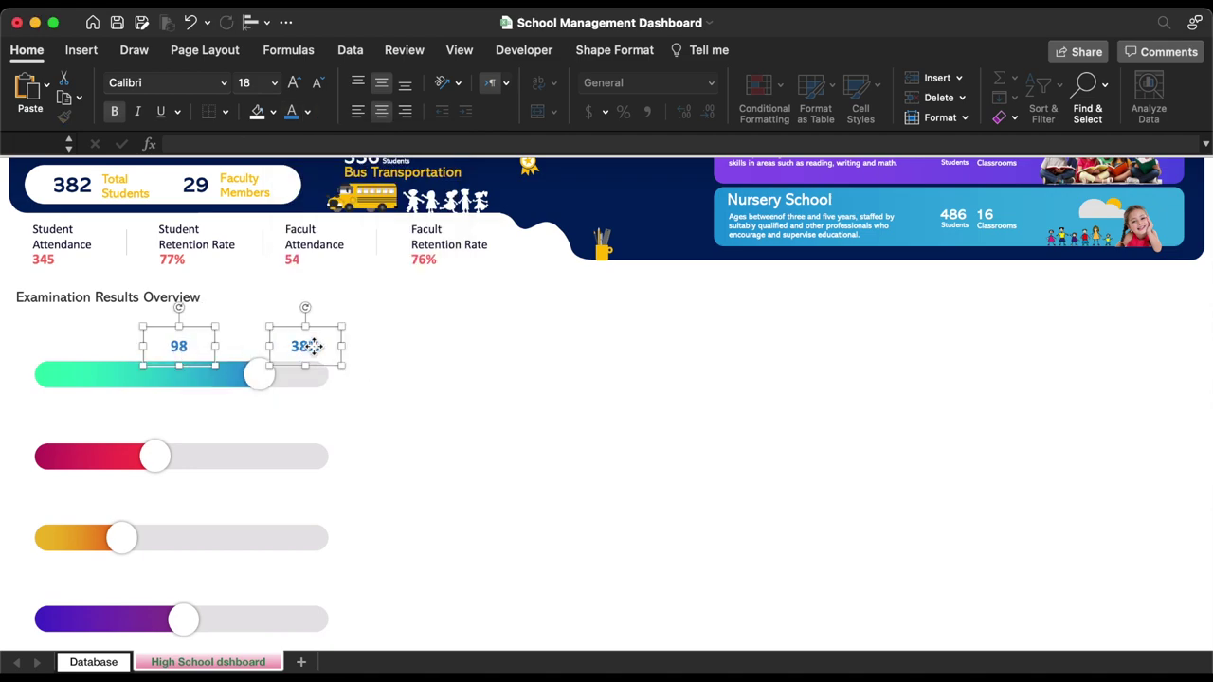
left_click_drag(313, 347, 308, 508)
left_click_drag(308, 508, 306, 587)
- Relink the second bar's labels to row 5 so they show 54 and 21%
left_click(181, 428)
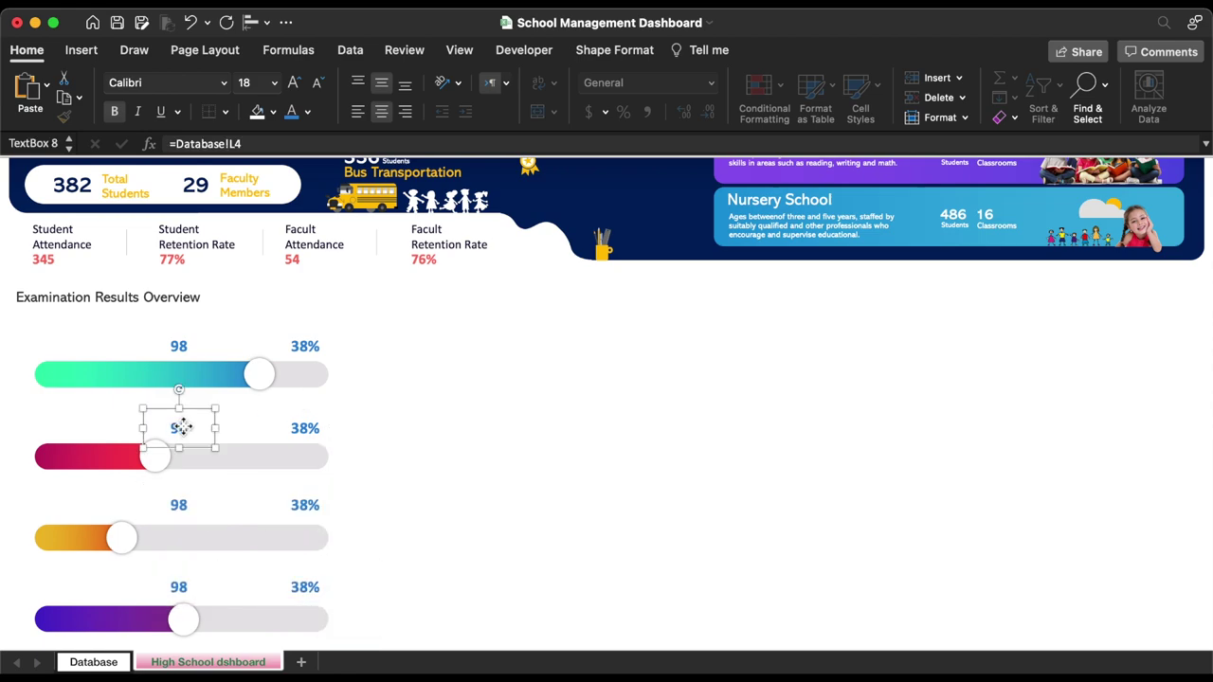
left_click(277, 144)
left_click(319, 427)
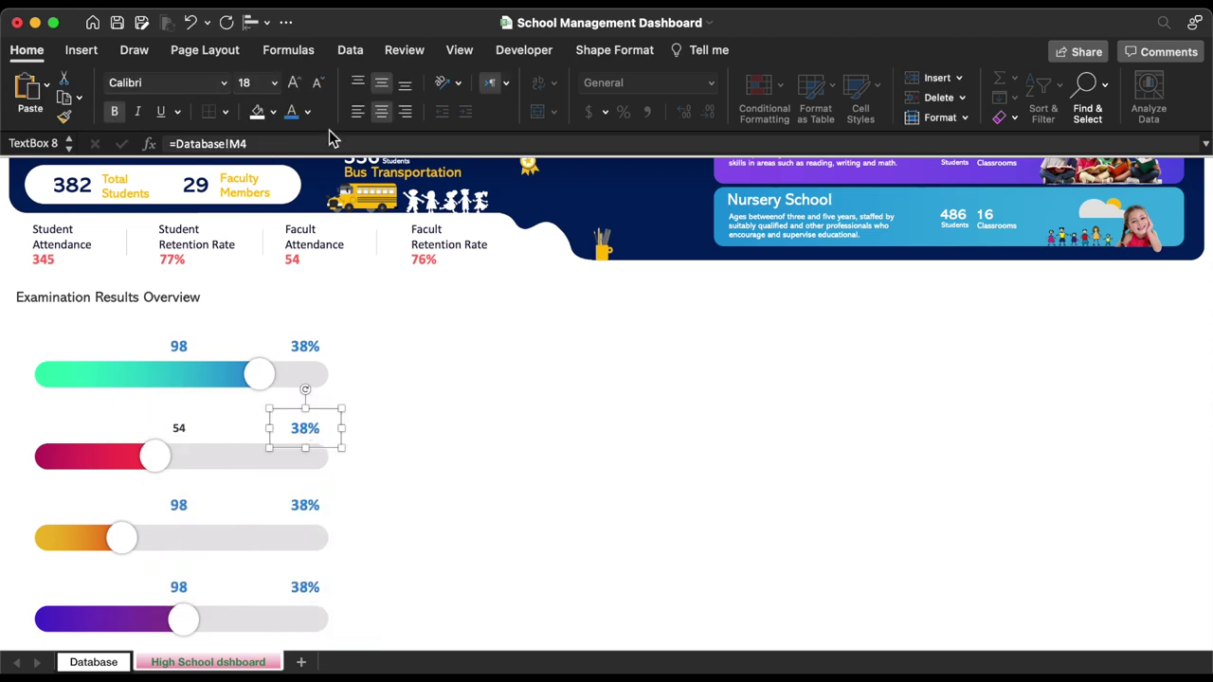
left_click(327, 142)
key("BackSpace")
type("5")
key("Return")
- Relink the third and fourth bars' labels to the Retest figures, 40 and 16%
left_click(179, 505)
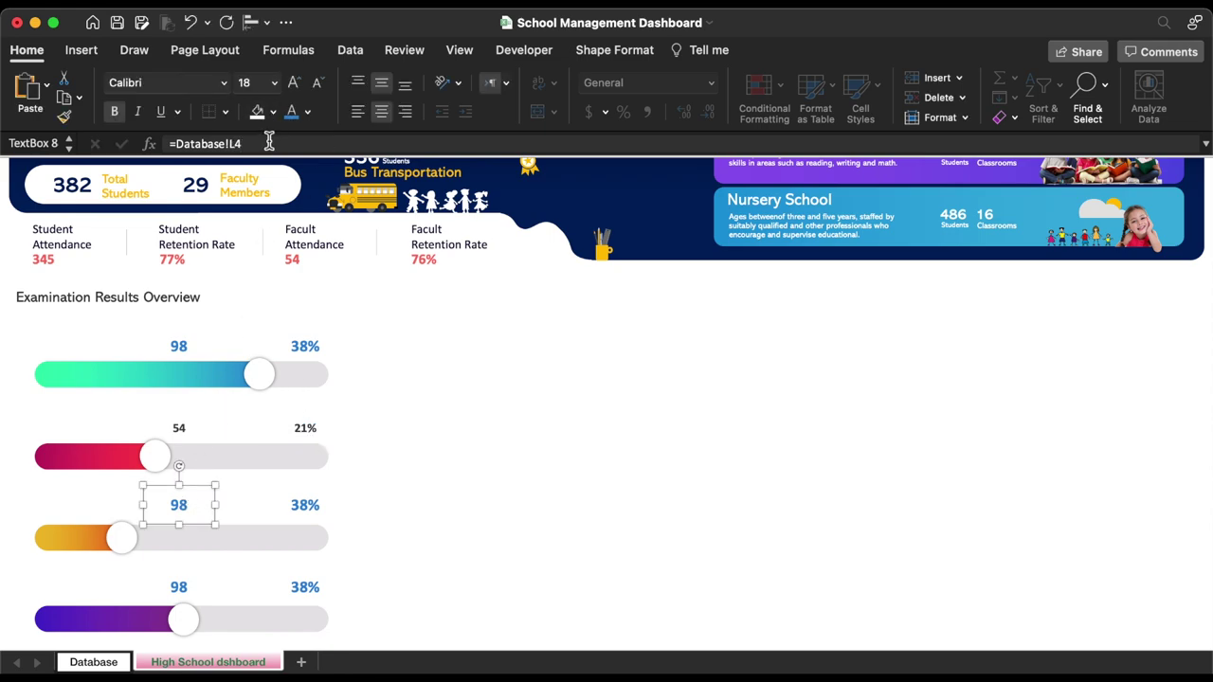
left_click(269, 144)
key("BackSpace")
left_click(305, 505)
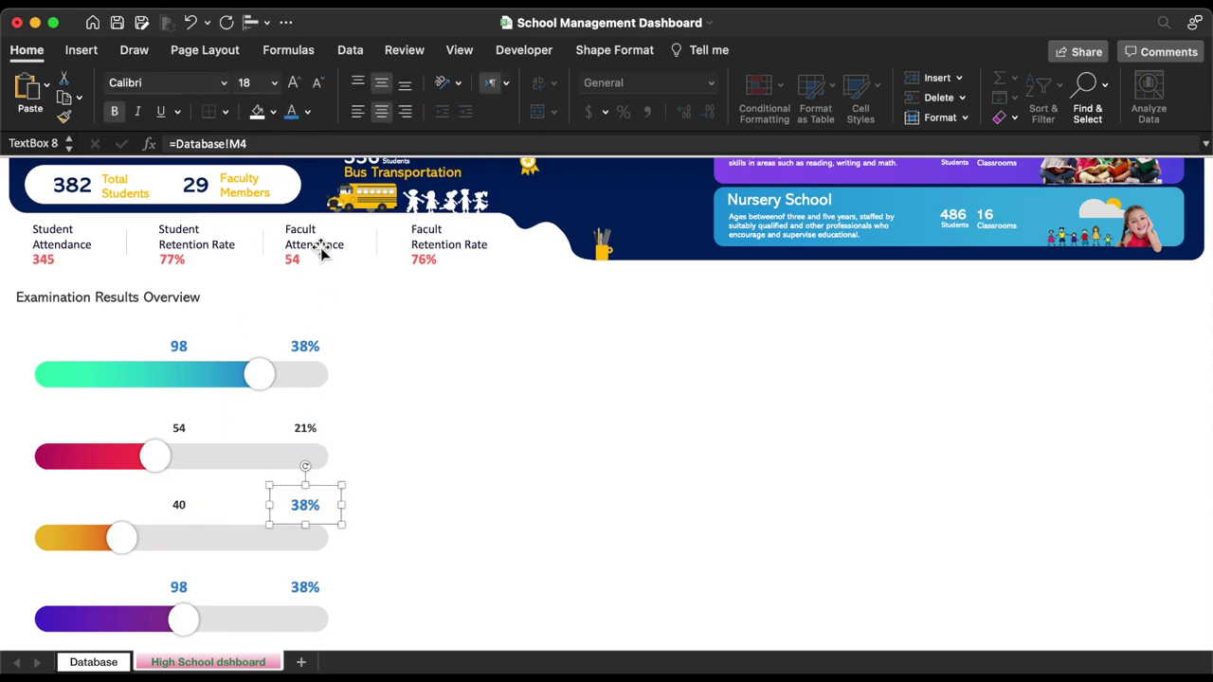
left_click(301, 144)
left_click(179, 589)
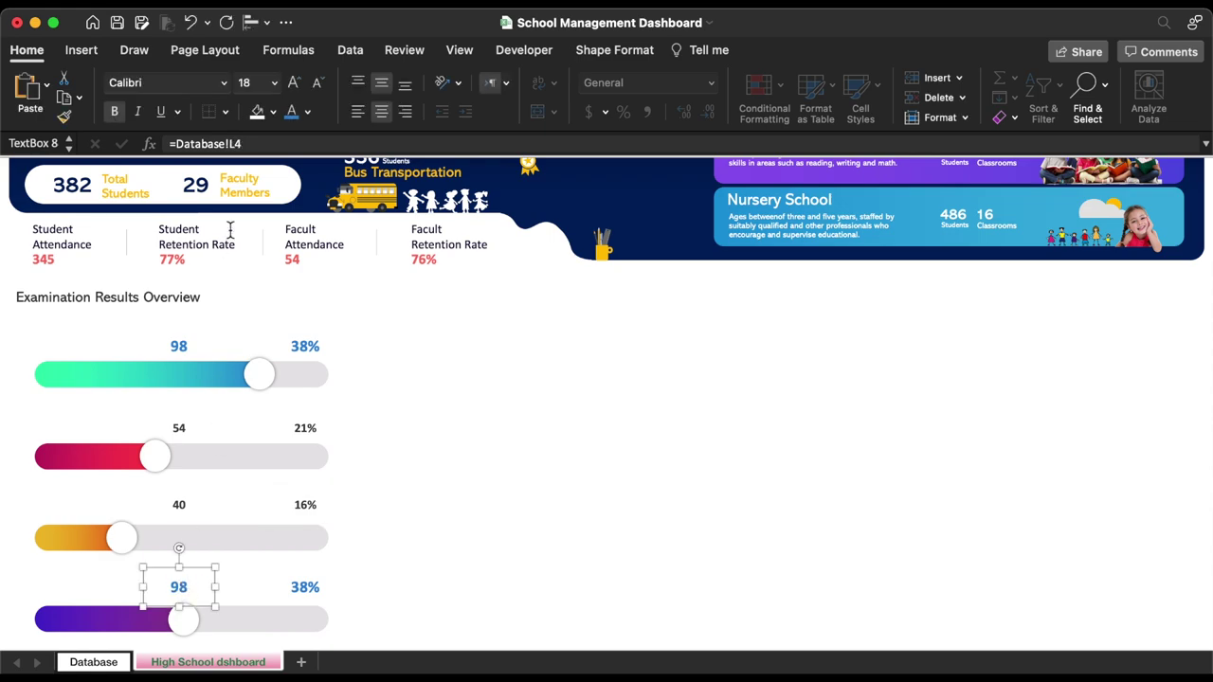
left_click(263, 143)
left_click(306, 588)
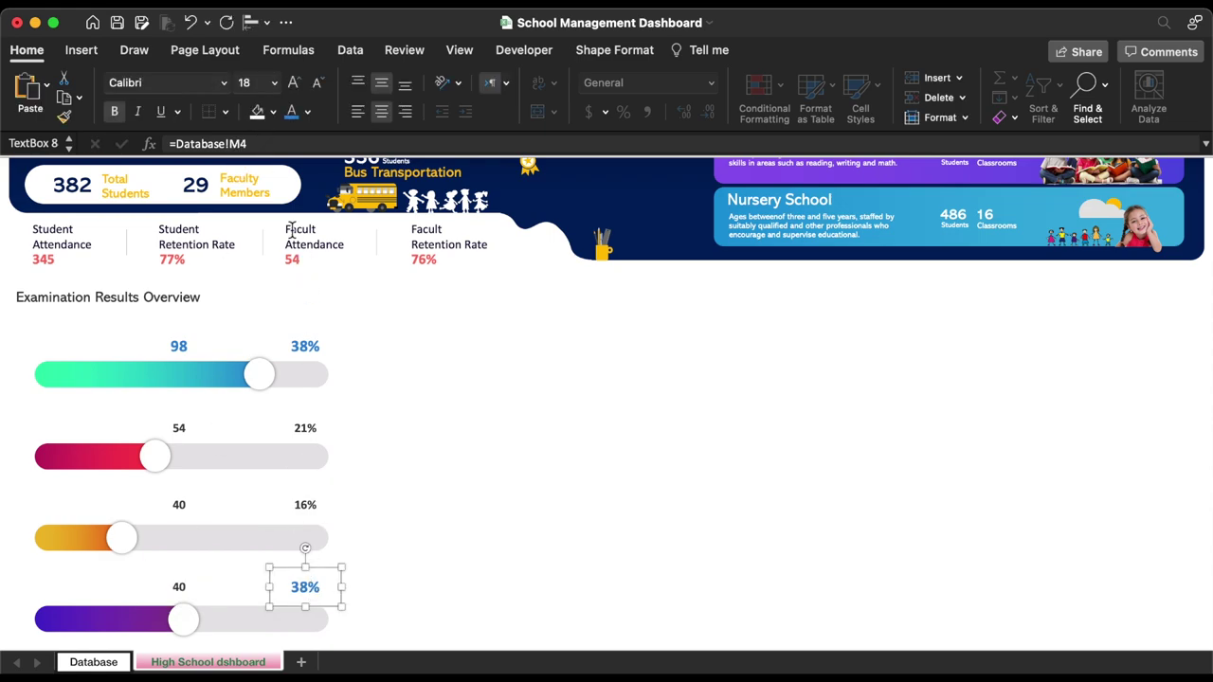
left_click(281, 143)
- Confirm the fourth percentage link at 16% and colour the bottom-row labels lavender
key("Return")
left_click(308, 112)
left_click(179, 587, "shift")
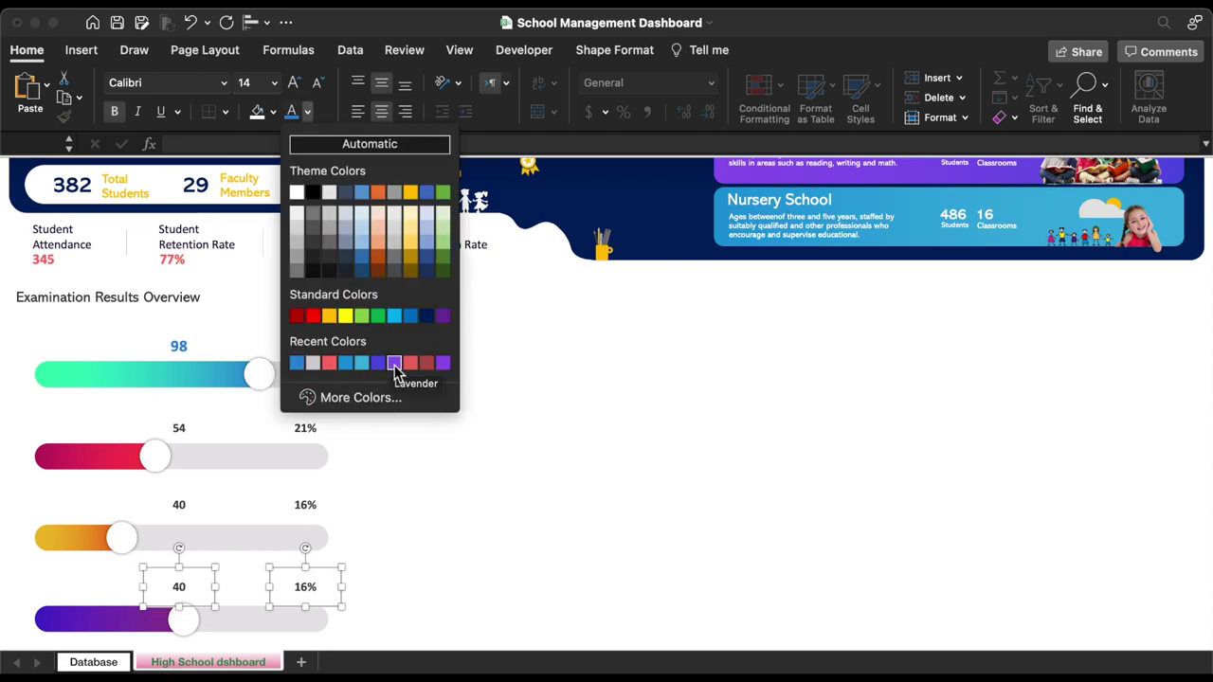
left_click(394, 364)
- Set the second and third bars' value labels to font size 18
left_click(306, 504, "shift")
left_click(179, 504, "shift")
left_click(179, 428, "shift")
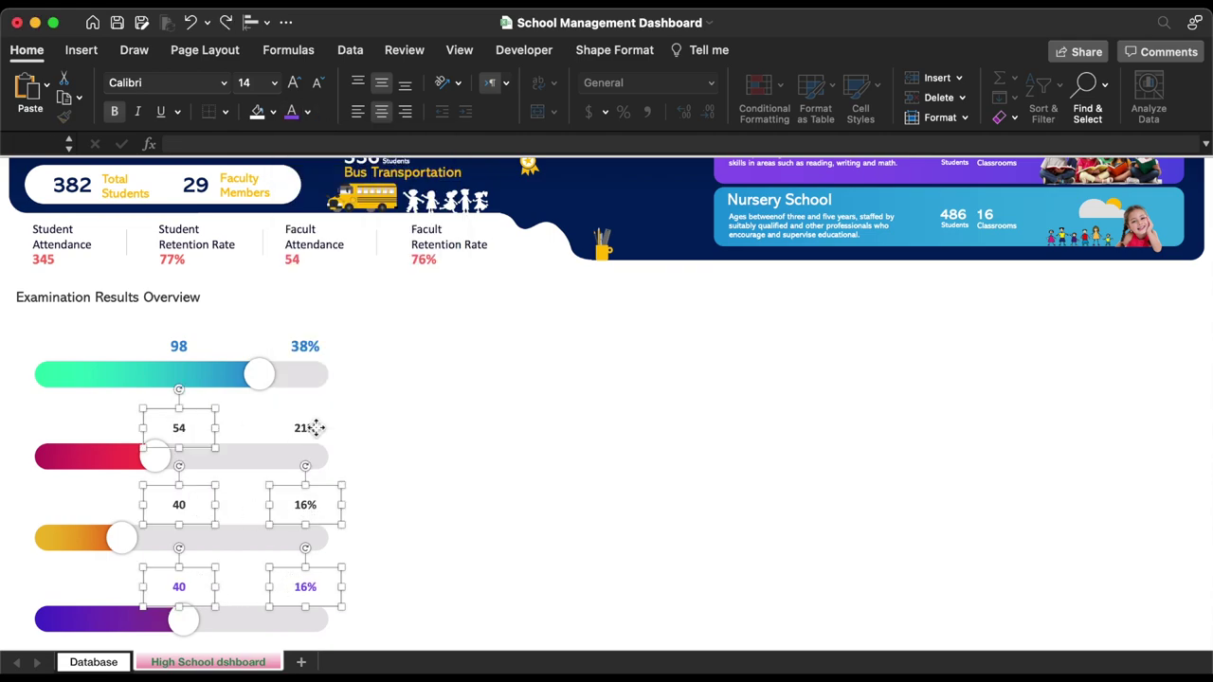
left_click(306, 427, "shift")
left_click(274, 83)
left_click(274, 265)
- Colour the third bar's count and percentage labels orange with a custom colour
left_click(305, 504)
left_click(179, 504, "shift")
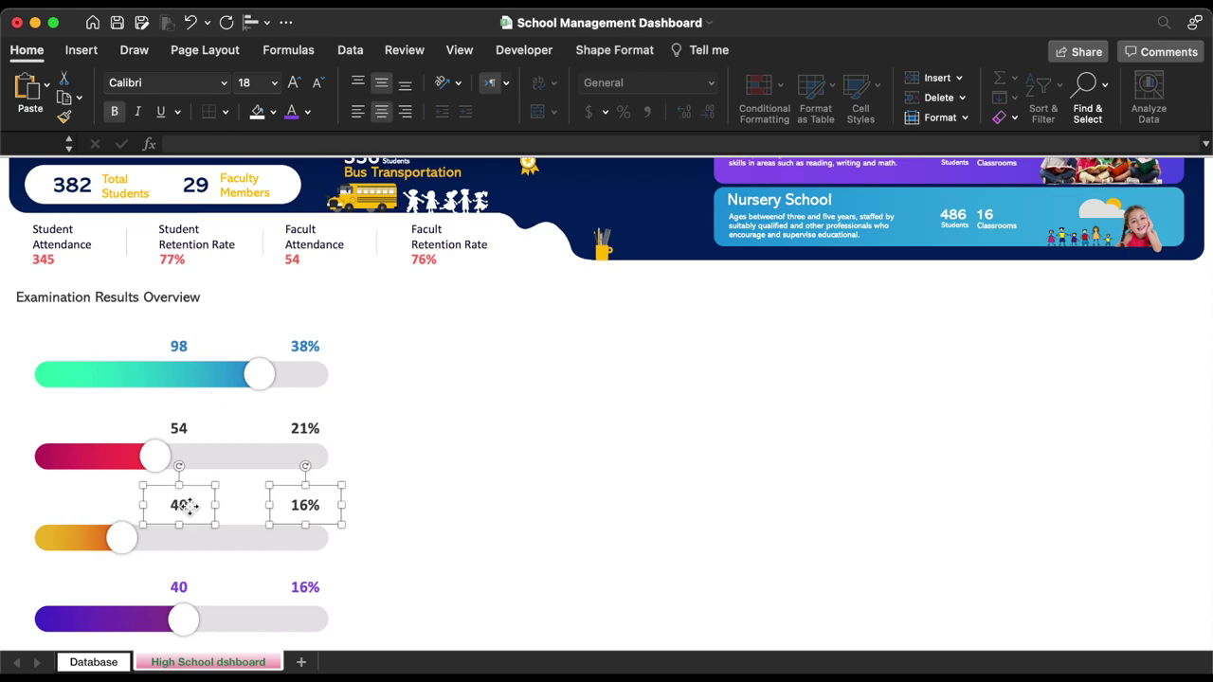
left_click(307, 112)
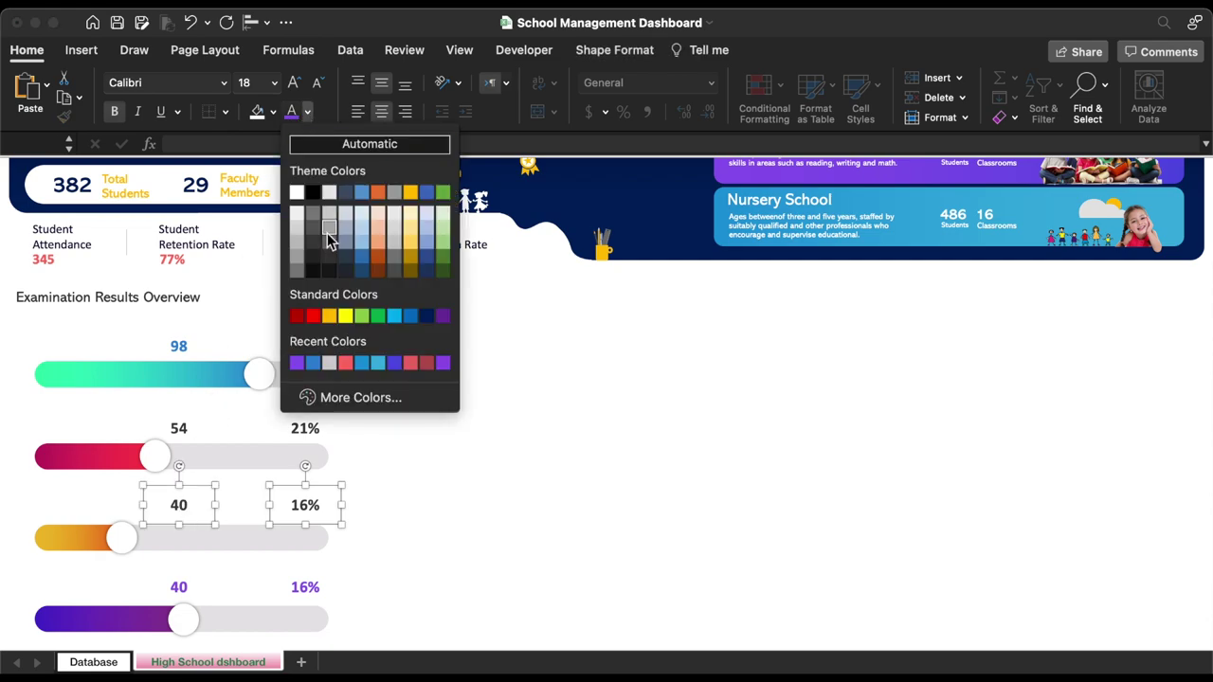
left_click(318, 398)
key("super+v")
left_click(668, 437)
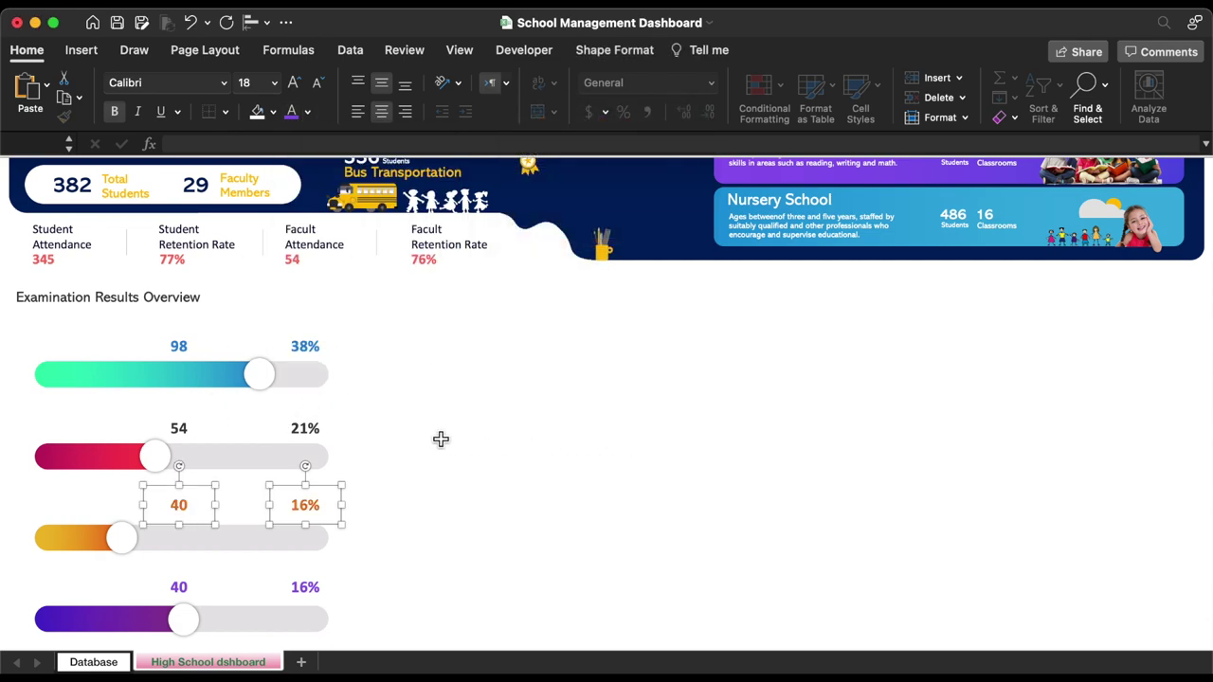
- Colour the second bar's count and percentage labels red #E44B55
left_click(297, 438)
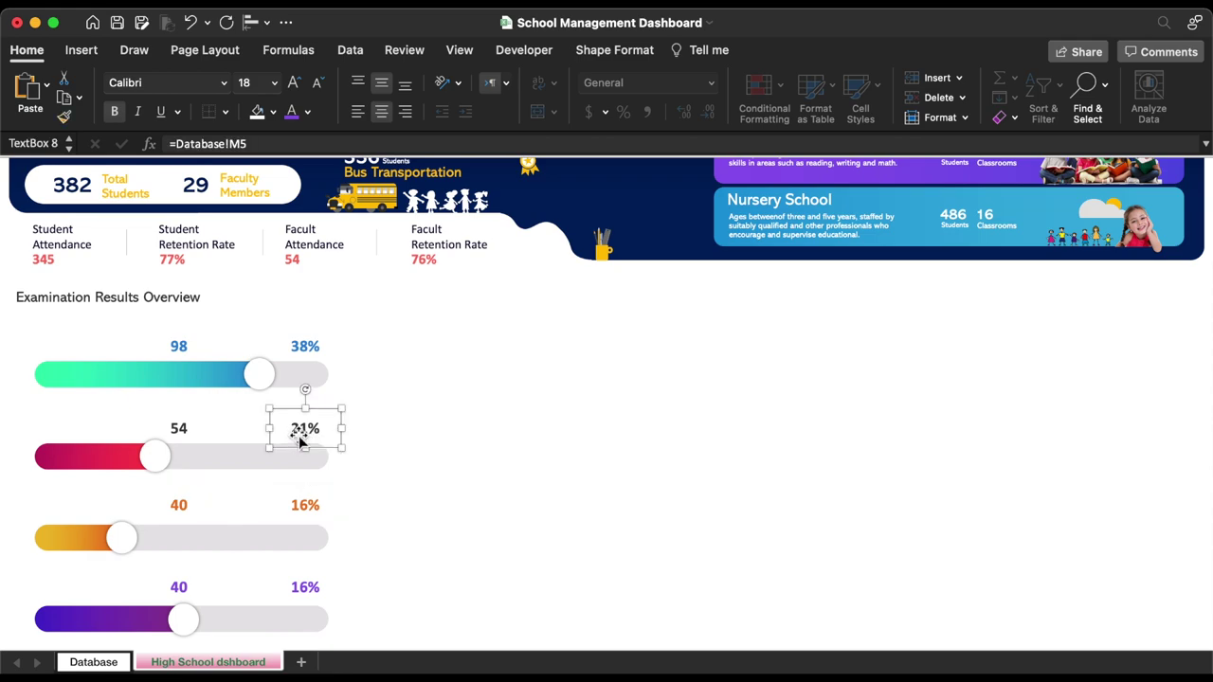
left_click(182, 432, "shift")
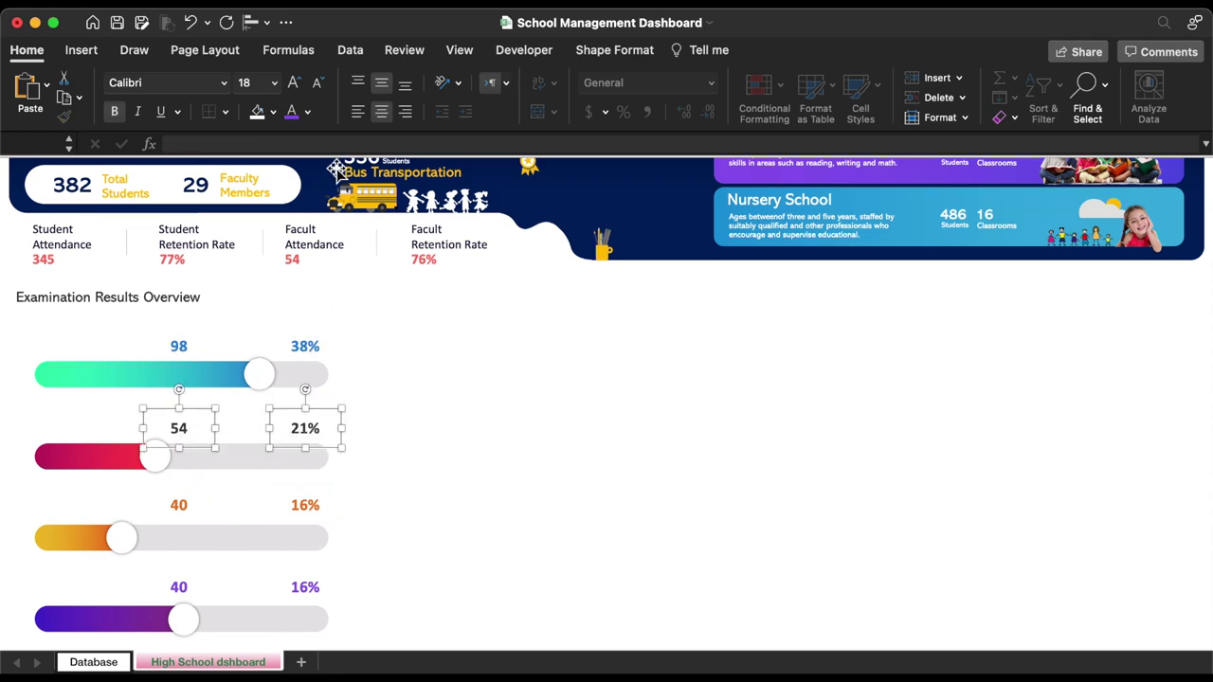
left_click(307, 112)
left_click(317, 398)
type("E44B55")
left_click(682, 438)
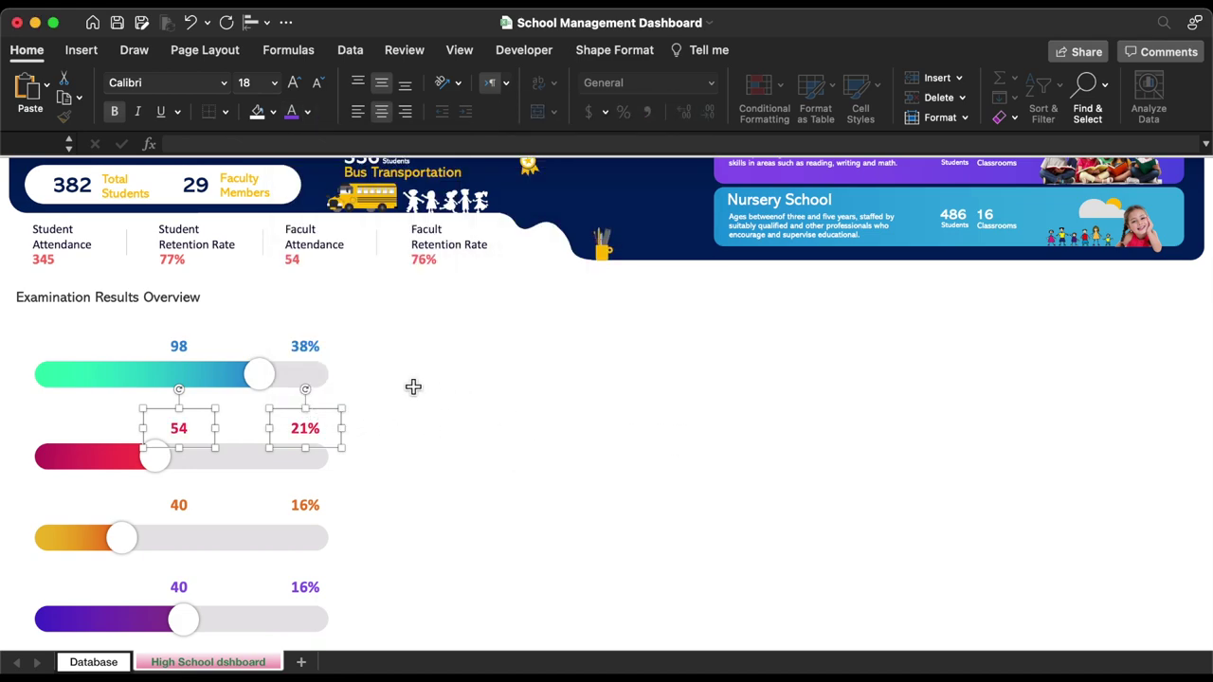
- Copy the Examination Results Overview title onto the first bar, narrow it, and retype it as Pass
left_click(124, 298)
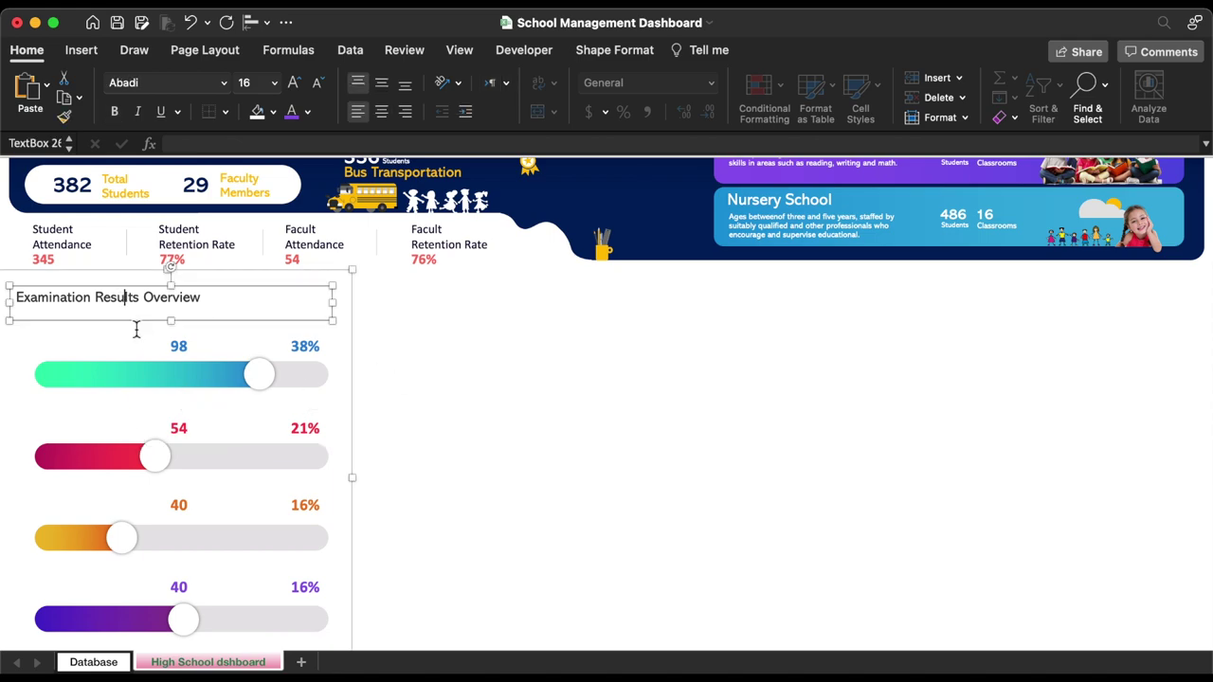
left_click_drag(132, 322, 149, 360)
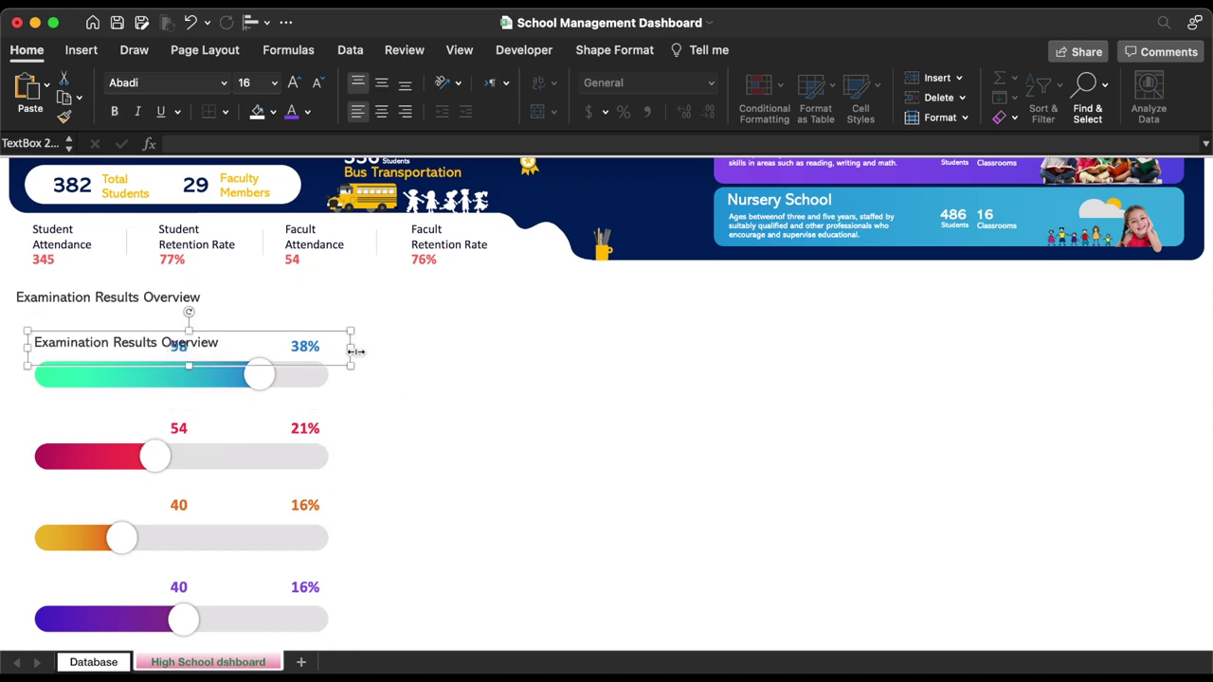
left_click_drag(352, 341, 137, 349)
triple_click(74, 353)
type("Pass")
- Copy the label to the other bars and rename them In Progress, Retest and Fail
scroll(114, 284, "down", 2)
left_click_drag(114, 256, 99, 505)
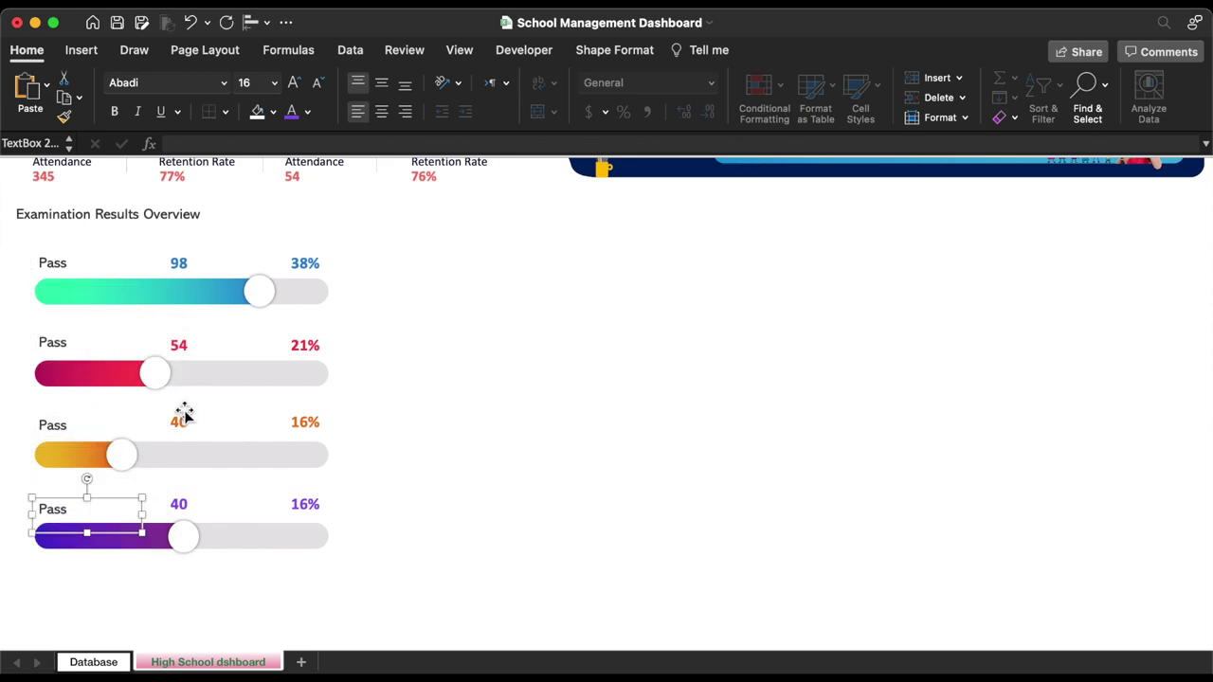
triple_click(55, 514)
type("In Progress")
triple_click(55, 426)
type("Retest")
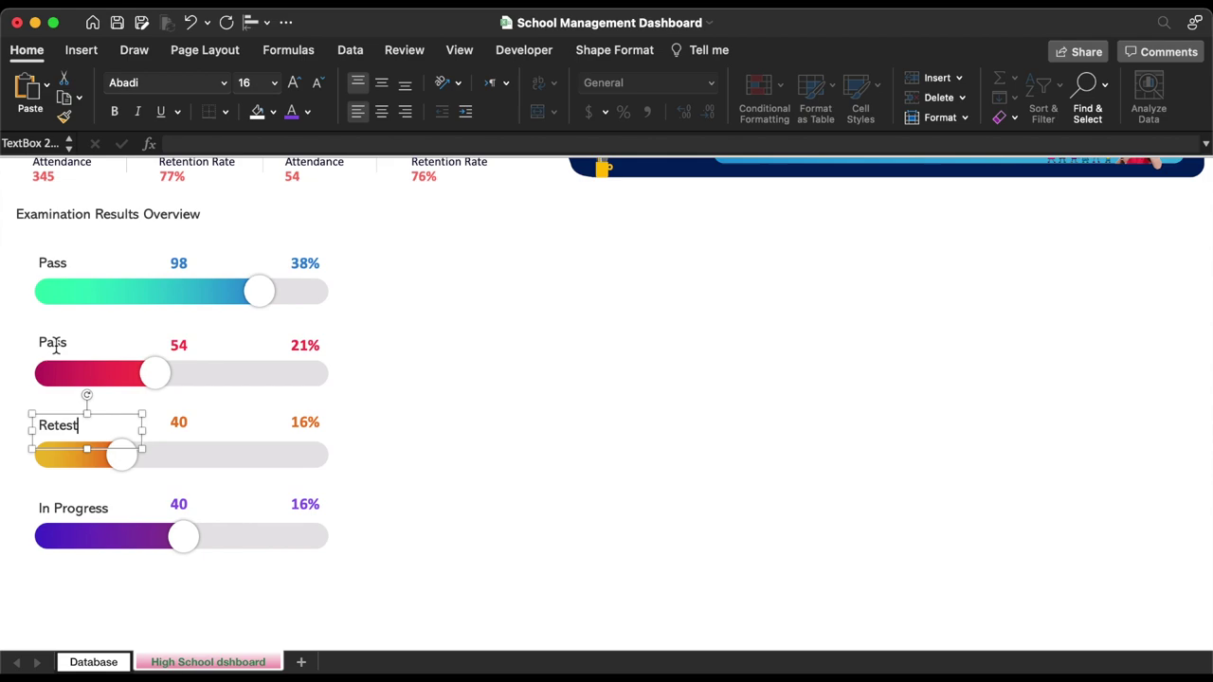
triple_click(55, 346)
type("Fail")
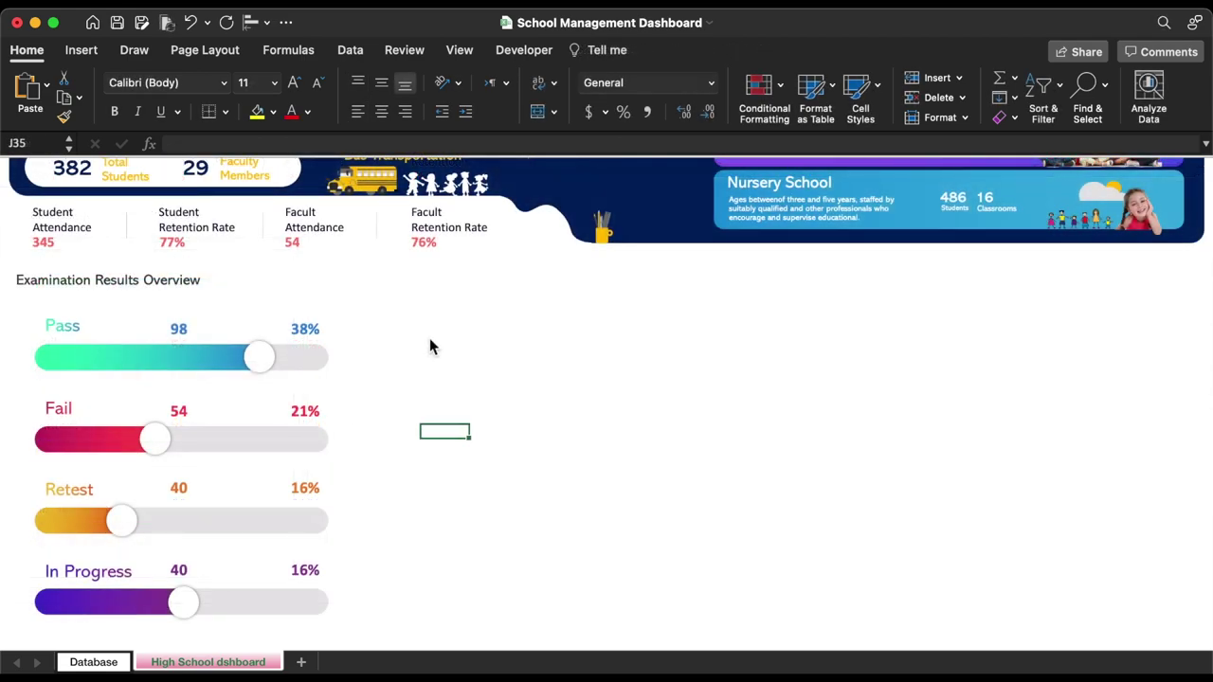
- Draw a rounded rectangle to the right of the exam bars
left_click(84, 50)
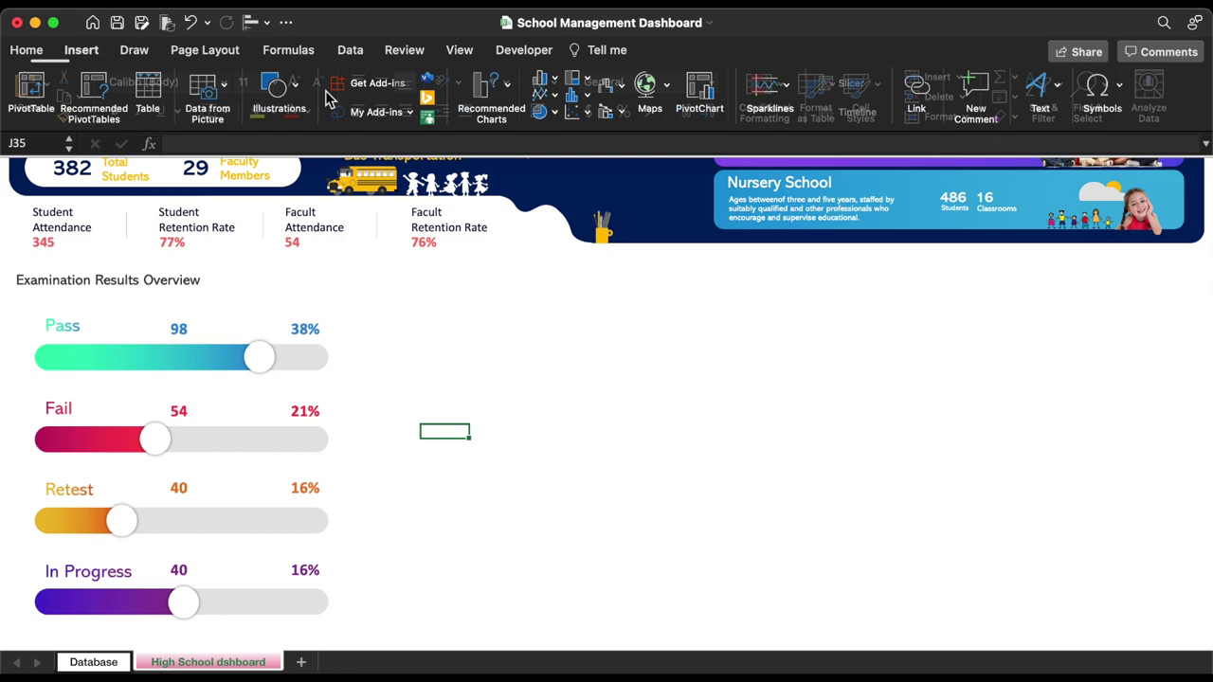
left_click(275, 90)
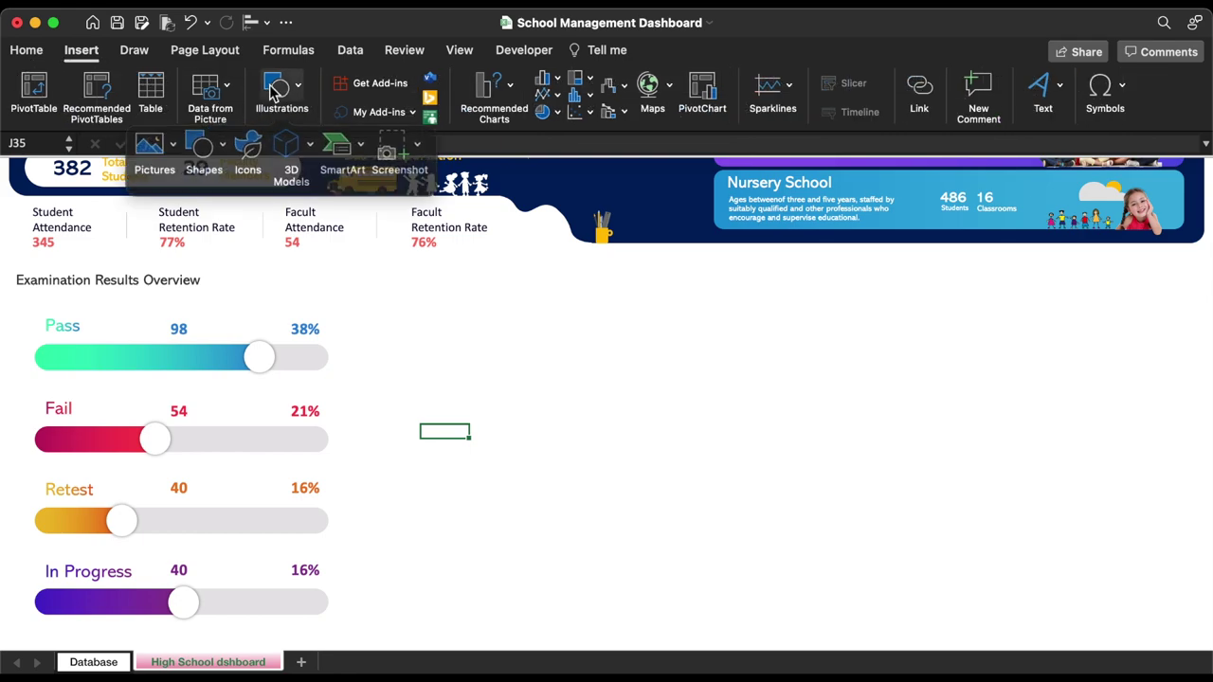
left_click(210, 142)
left_click(358, 197)
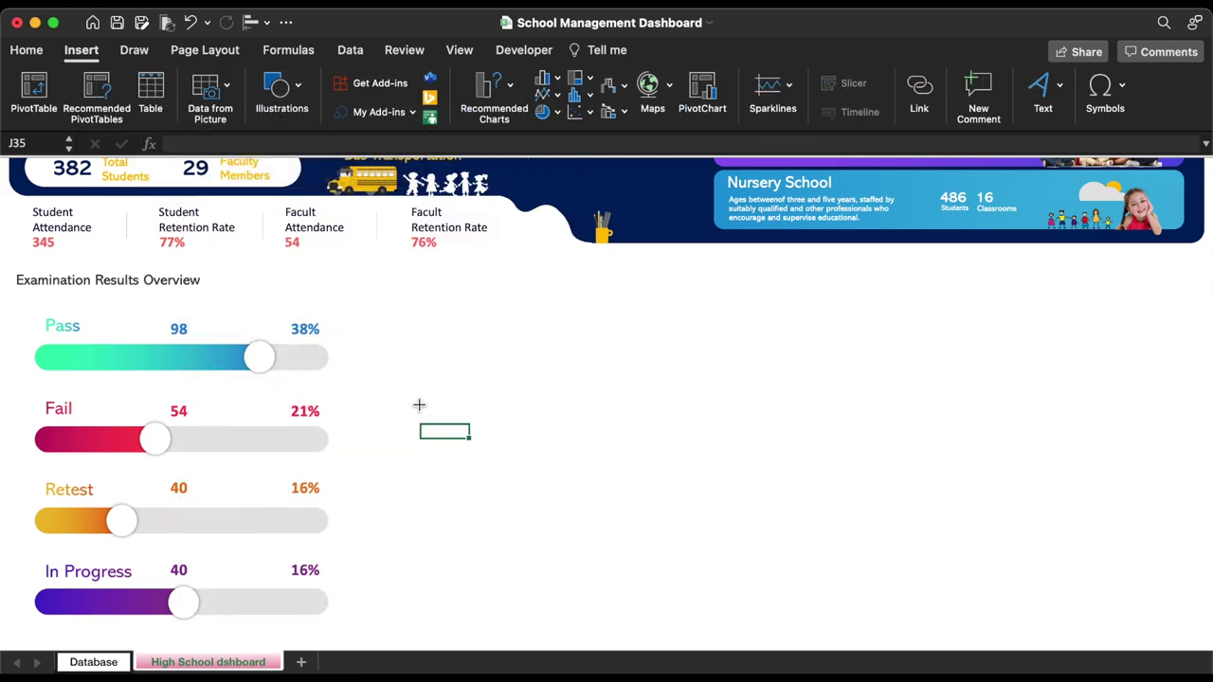
left_click_drag(417, 403, 645, 558)
- Set the rectangle 4.2" wide with less rounded corners and no outline
left_click(1066, 112)
type("4")
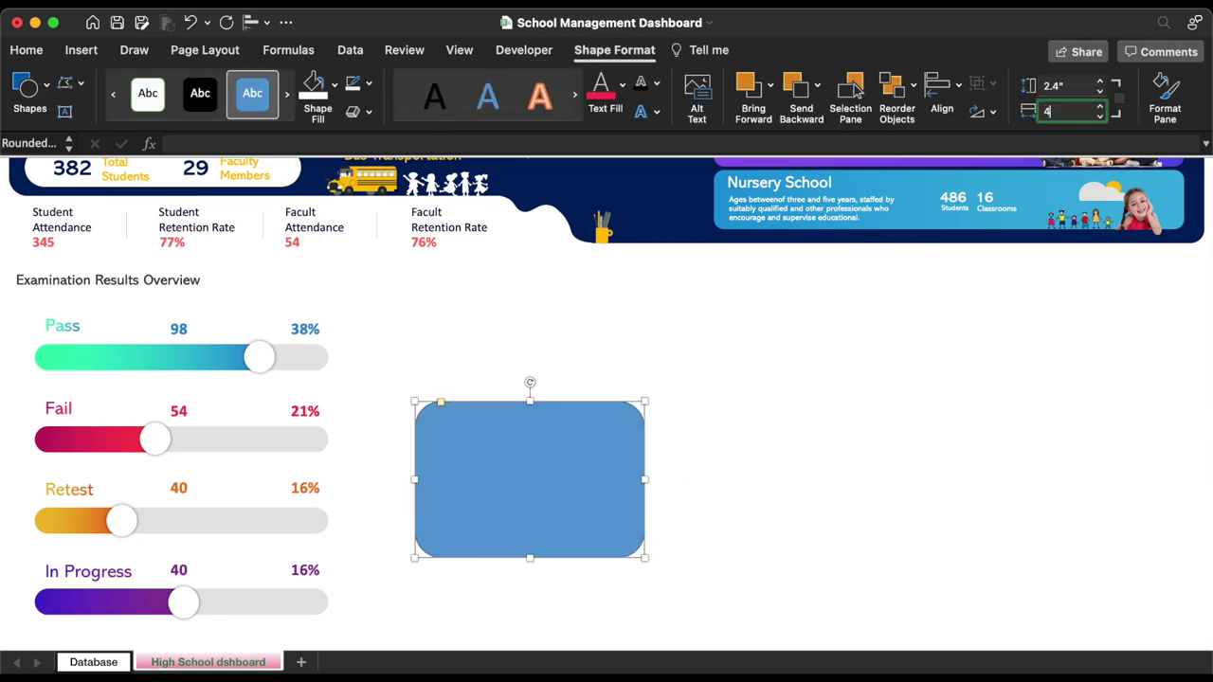
type(".20")
key("Return")
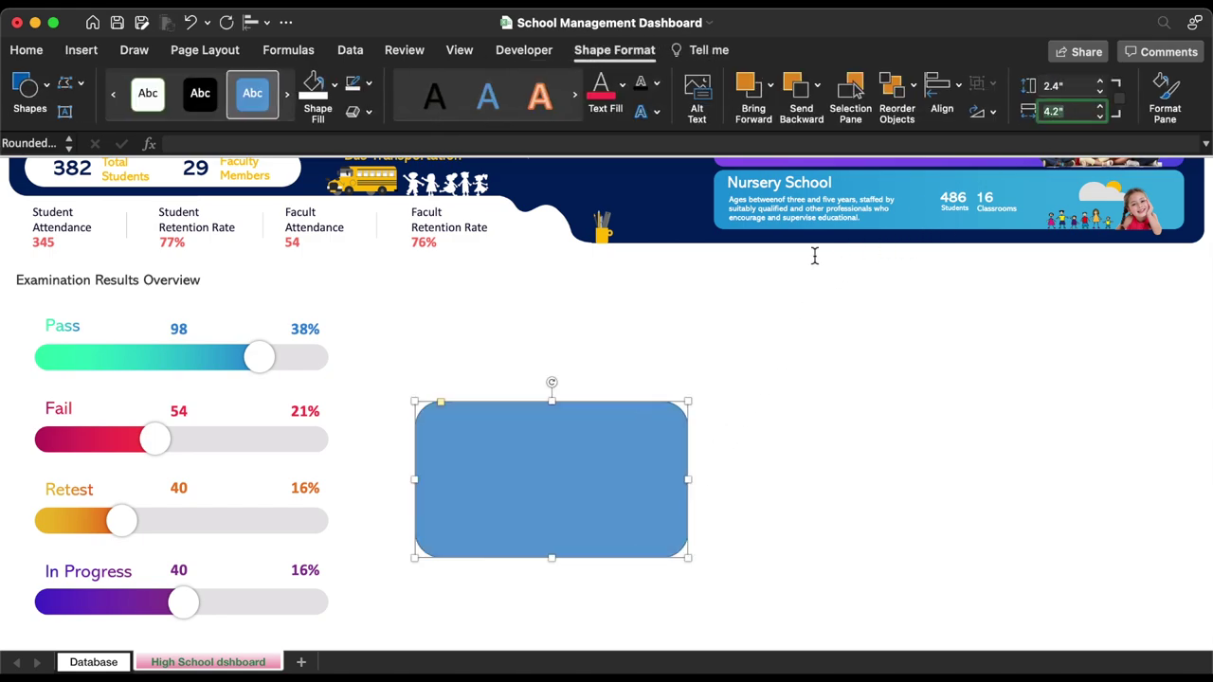
left_click_drag(442, 402, 432, 403)
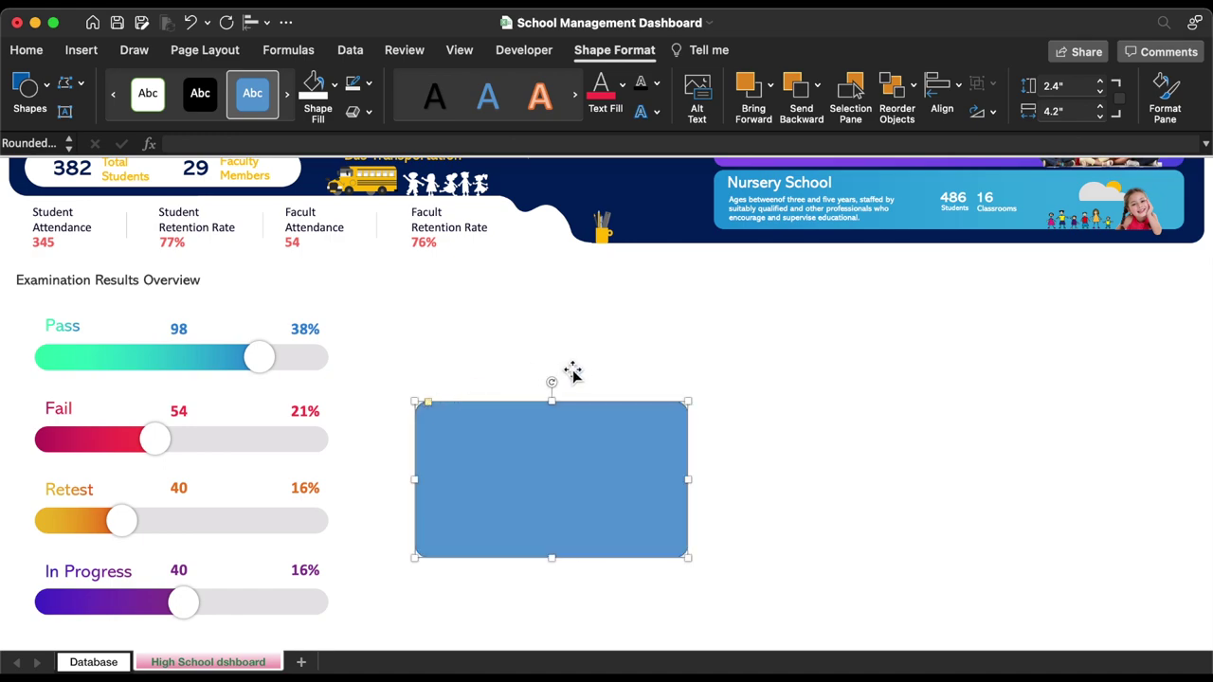
left_click(368, 83)
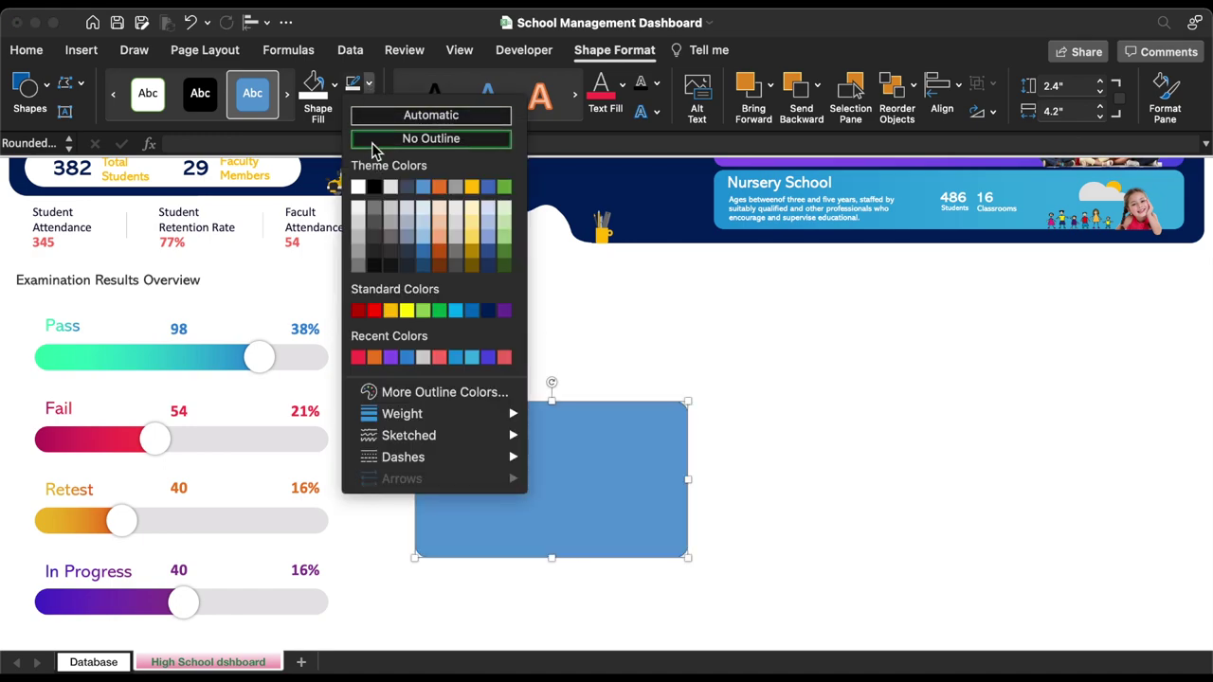
left_click(371, 137)
- Fill the card pale green #E1FBE5 at 65% transparency and move it lower left
left_click(335, 87)
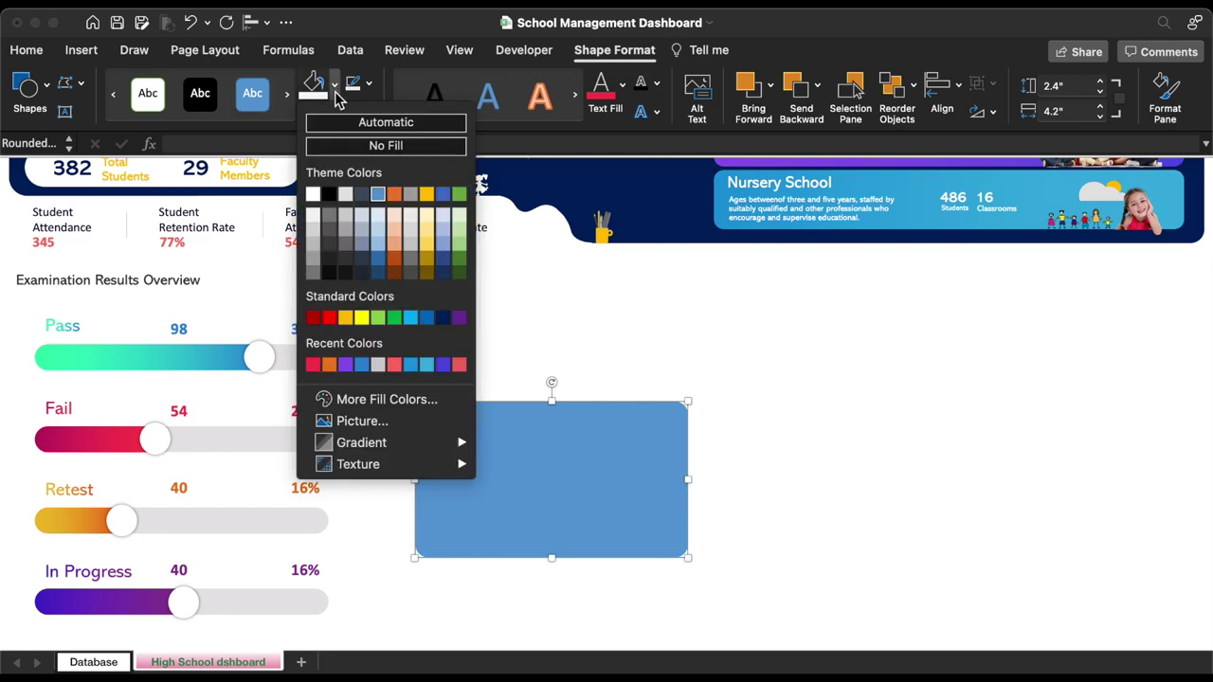
left_click(373, 401)
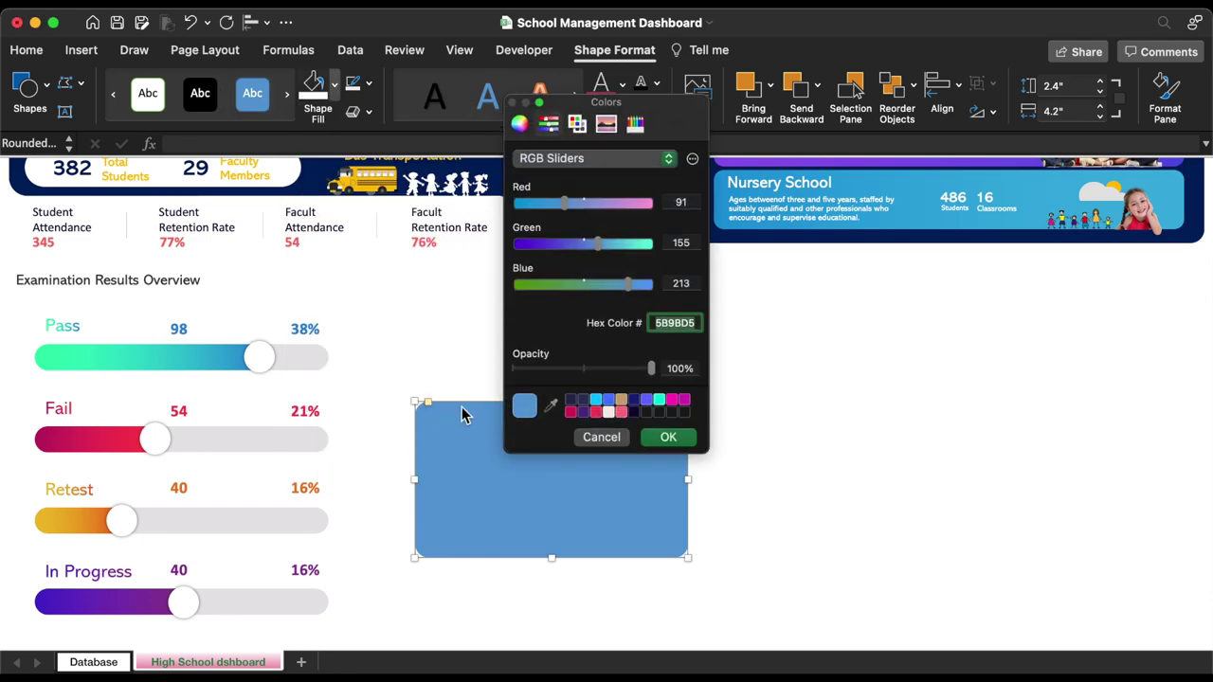
type("E1FBE5")
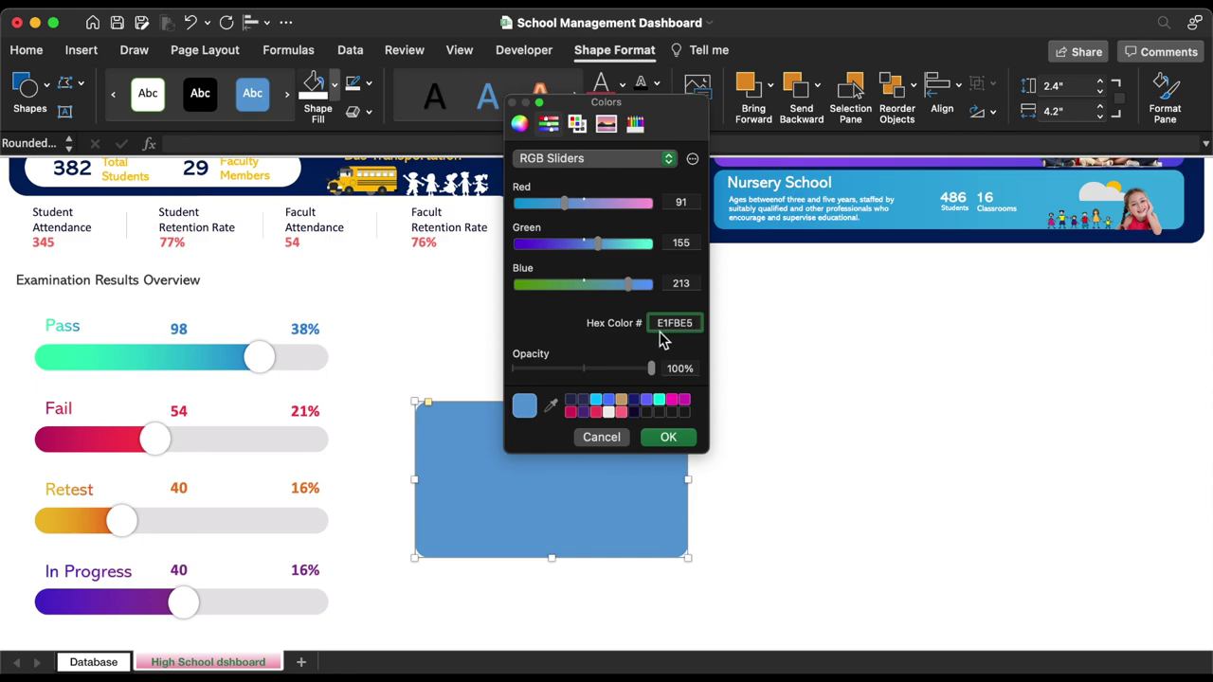
left_click(669, 437)
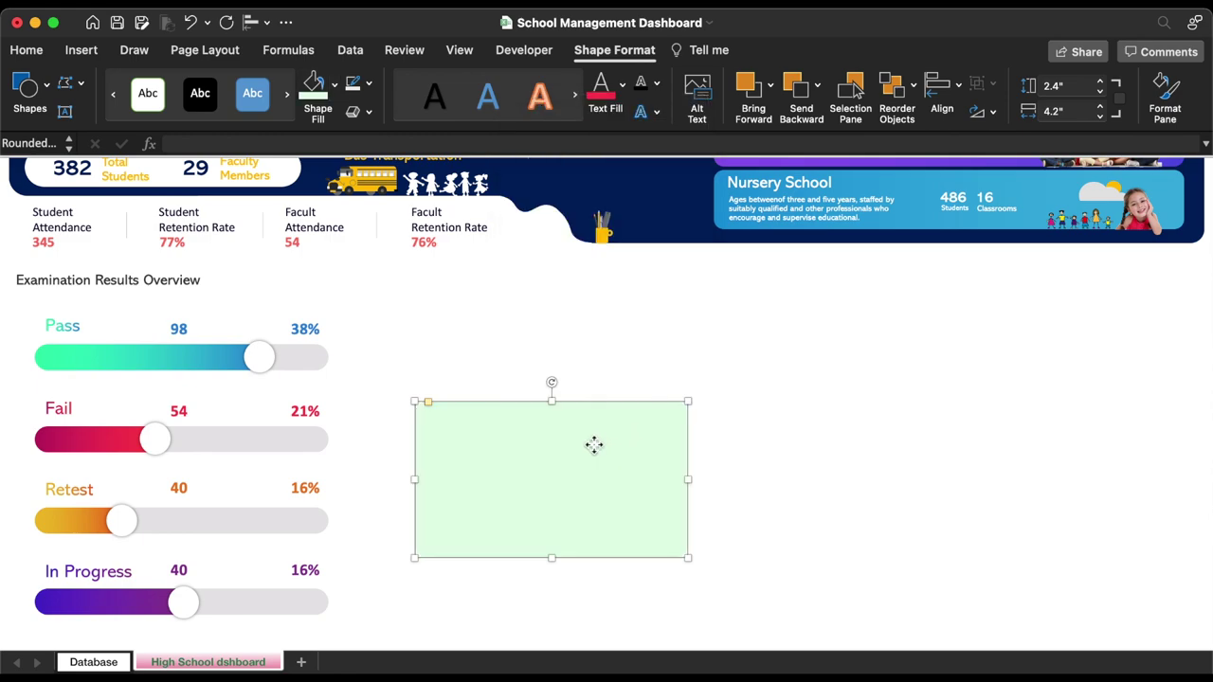
left_click_drag(593, 442, 560, 498)
double_click(562, 504)
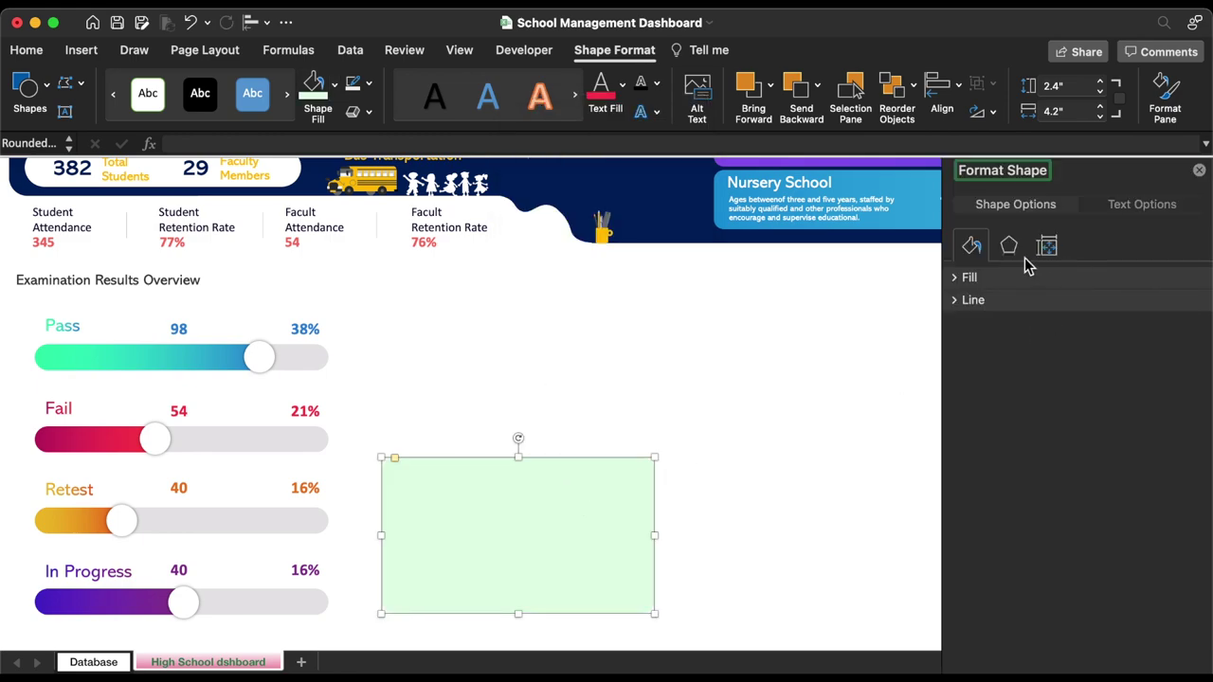
left_click(957, 278)
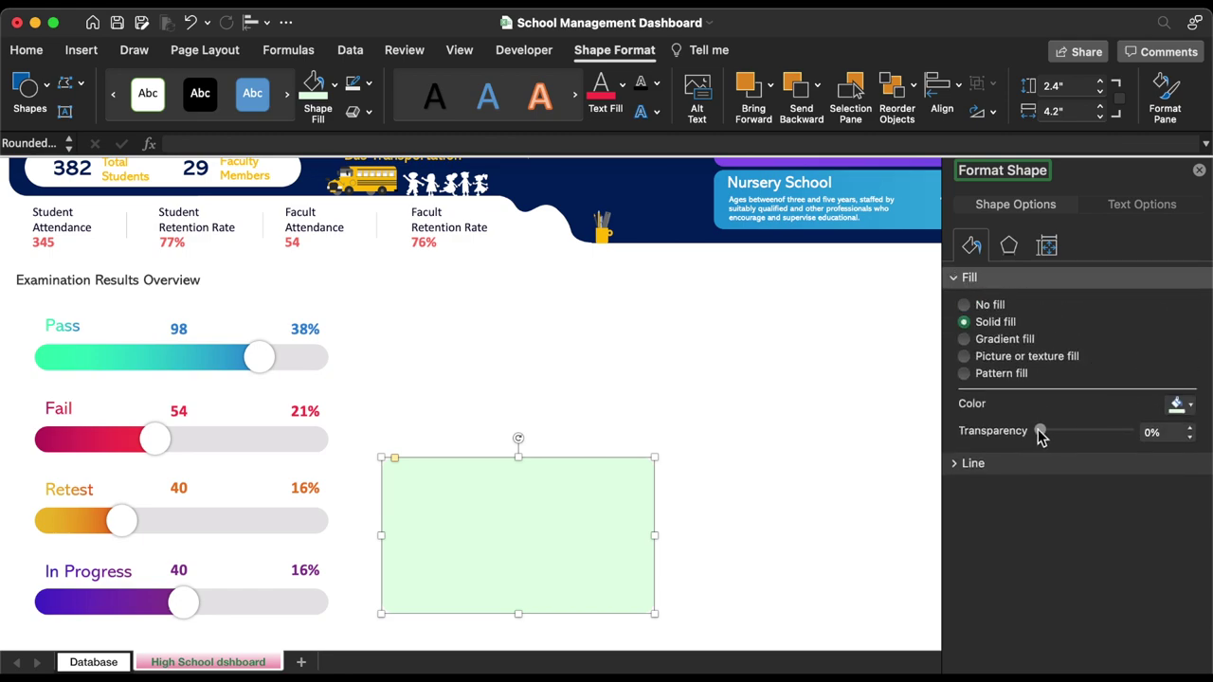
left_click_drag(1043, 431, 1099, 431)
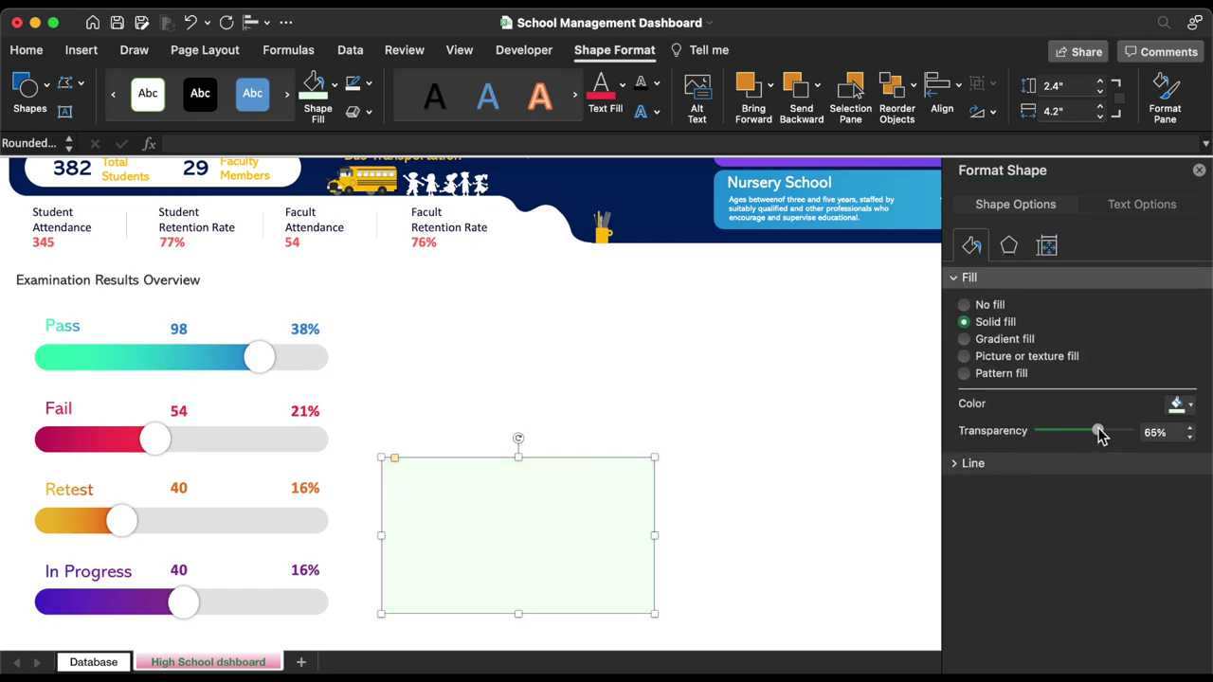
left_click(802, 405)
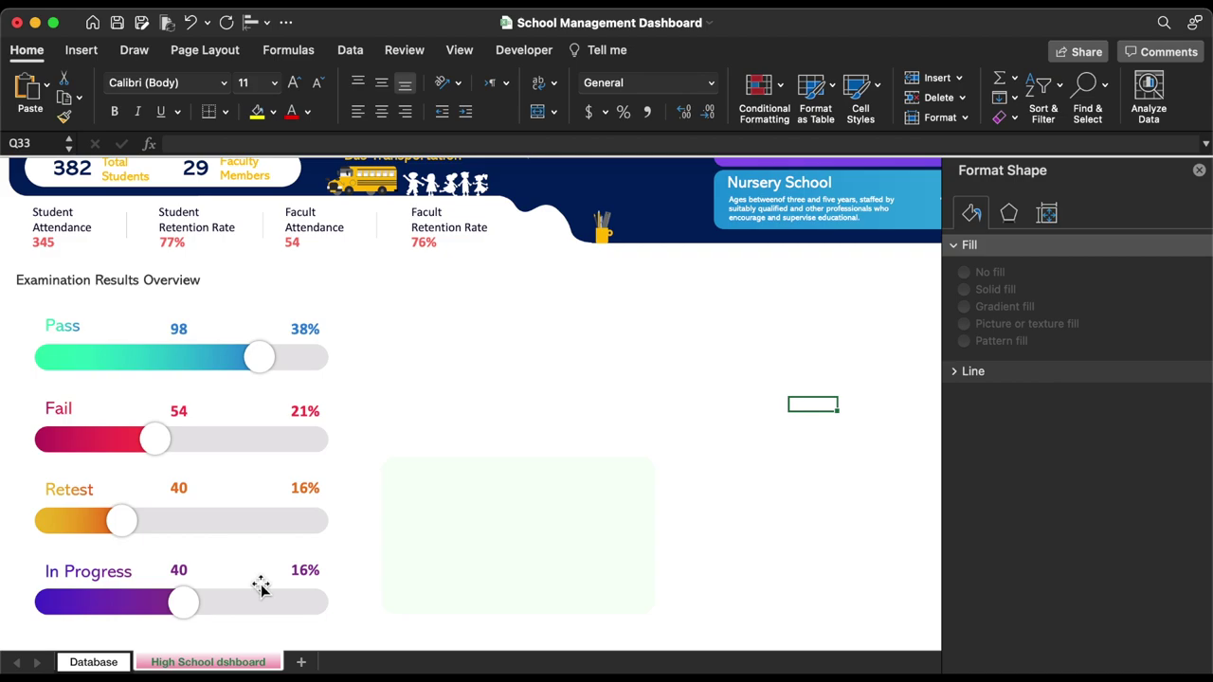
- Chart the Database sheet's High School Completed, Progress and to Start percentages as a doughnut
left_click(107, 662)
scroll(726, 399, "right", 15)
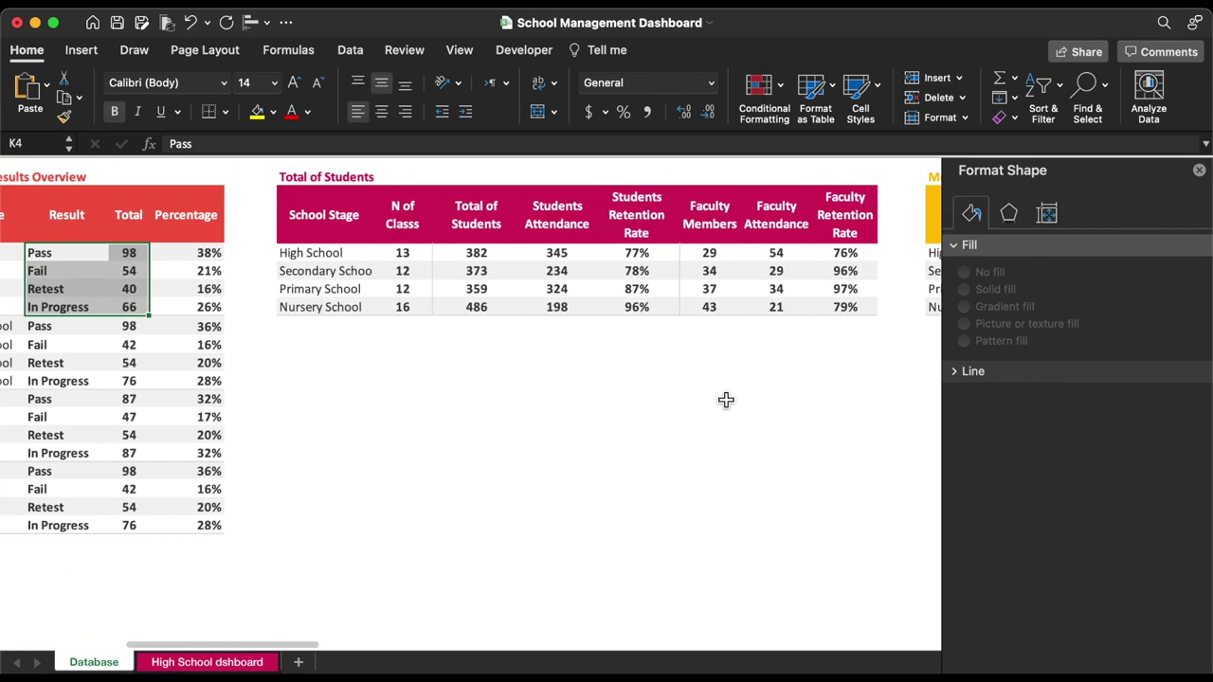
scroll(726, 400, "right", 5)
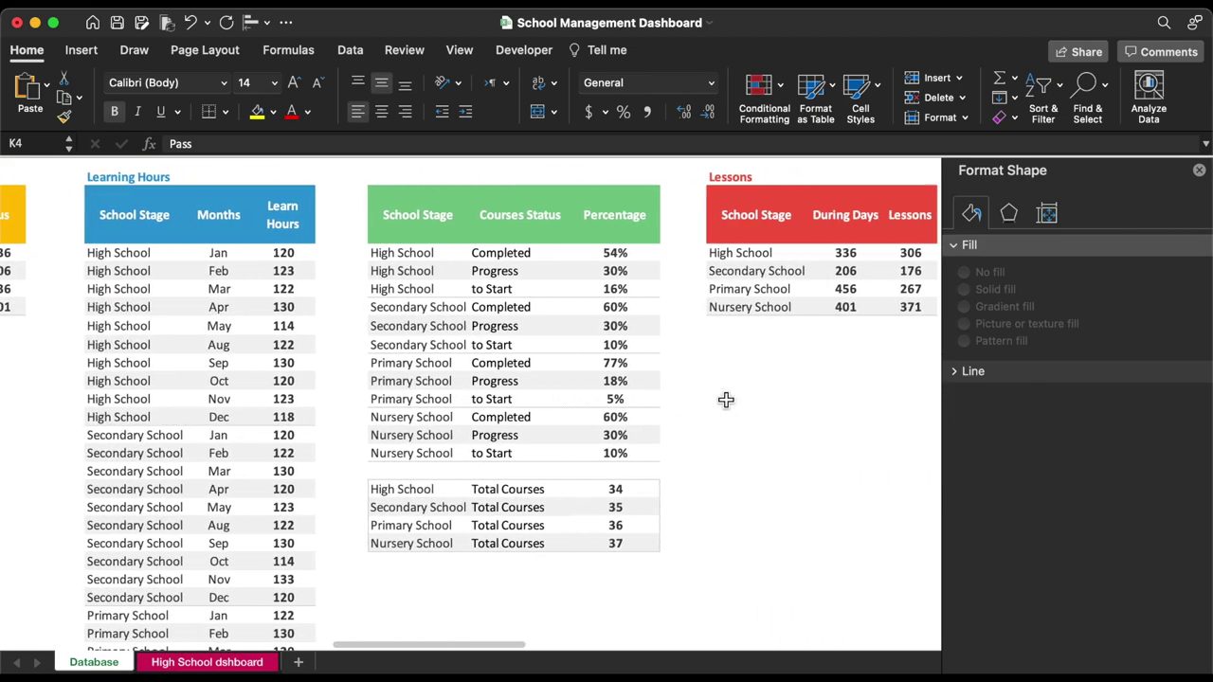
left_click_drag(512, 260, 595, 297)
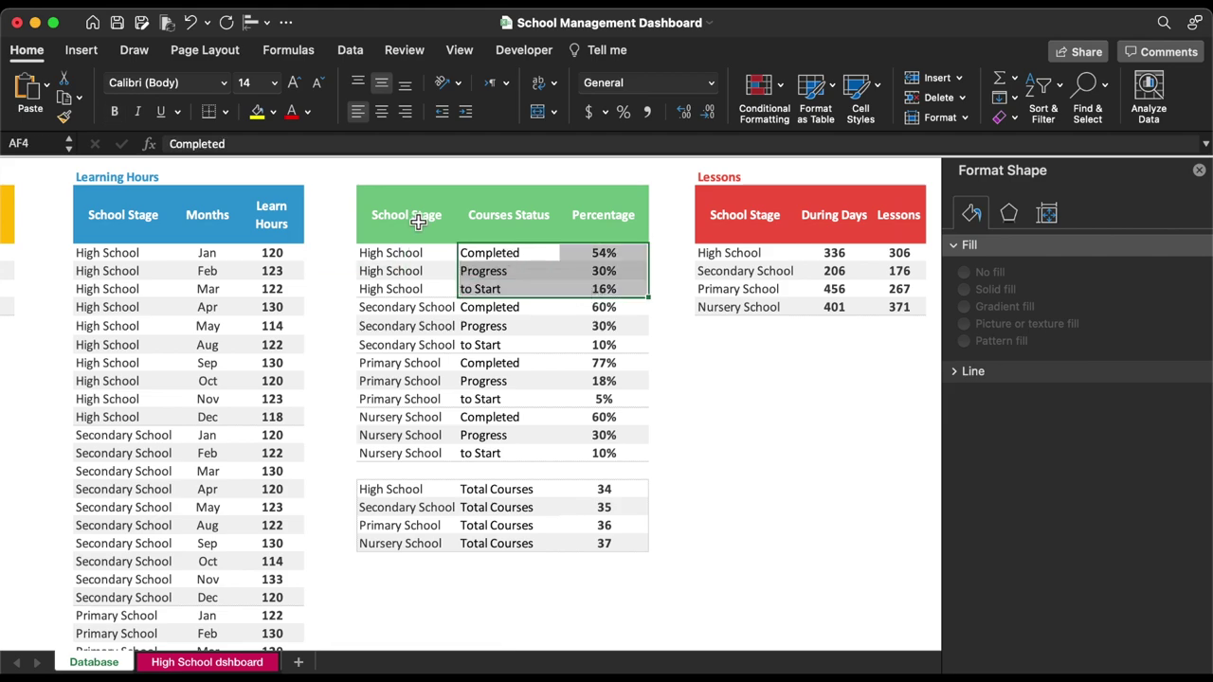
left_click(82, 53)
left_click(548, 112)
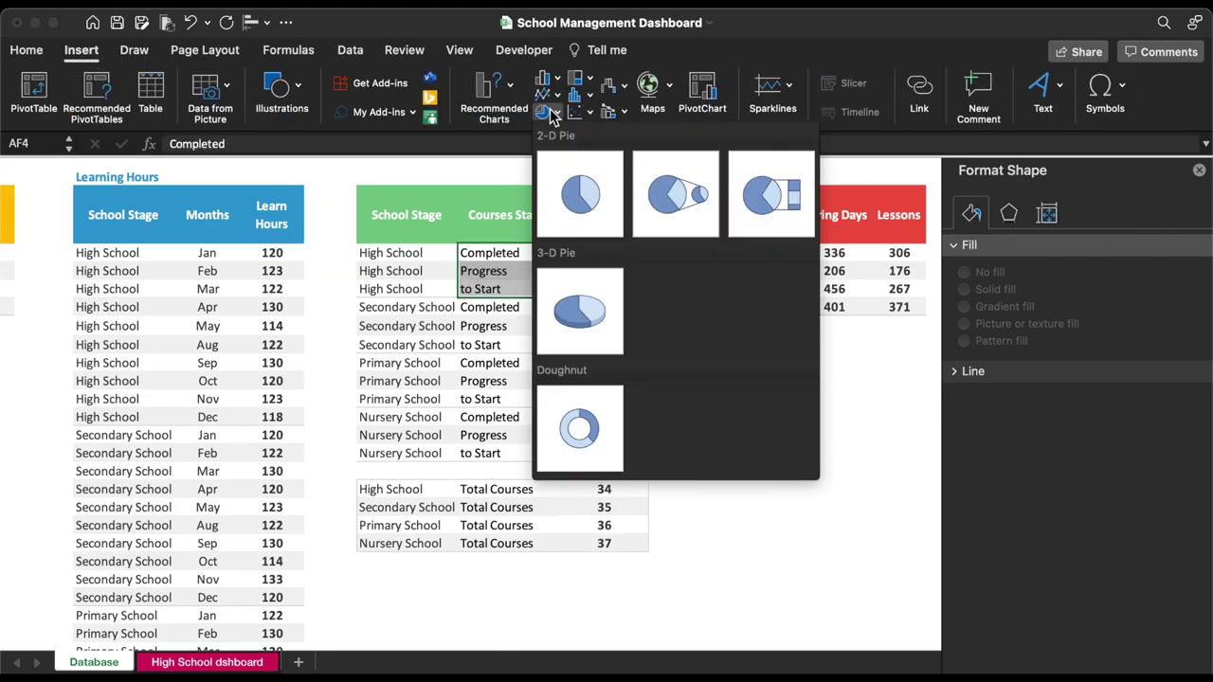
left_click(599, 420)
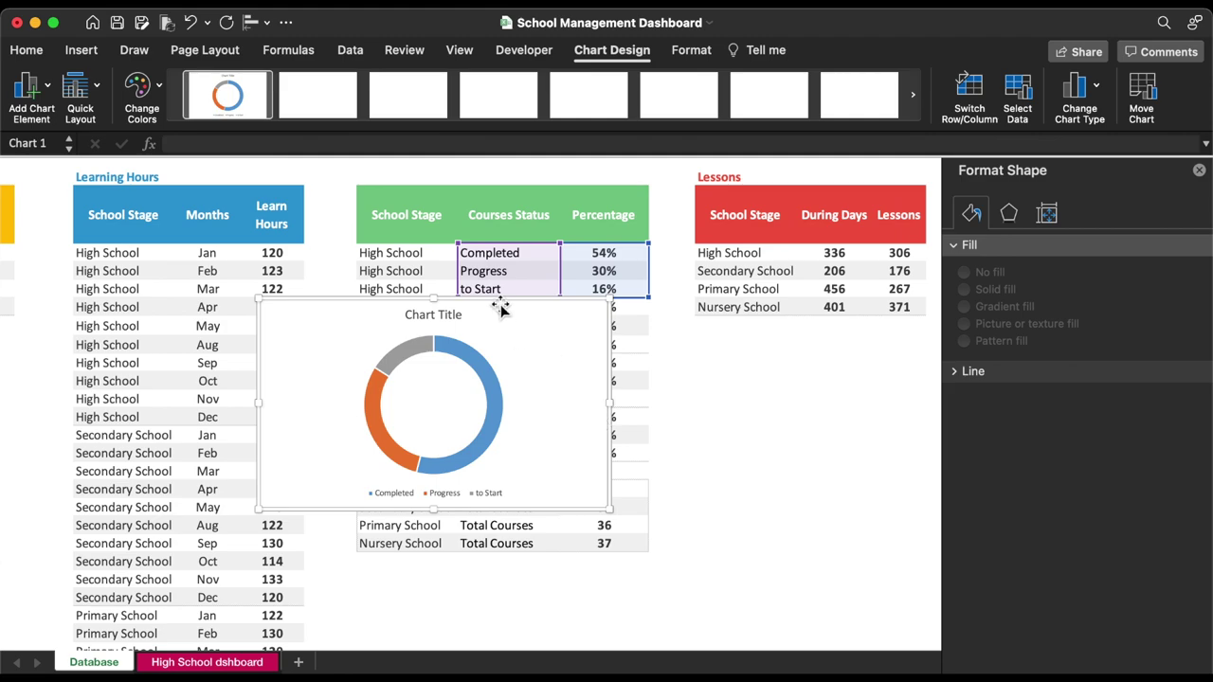
- Move the doughnut chart onto the High School dashboard over the green card
key("super+x")
left_click(226, 663)
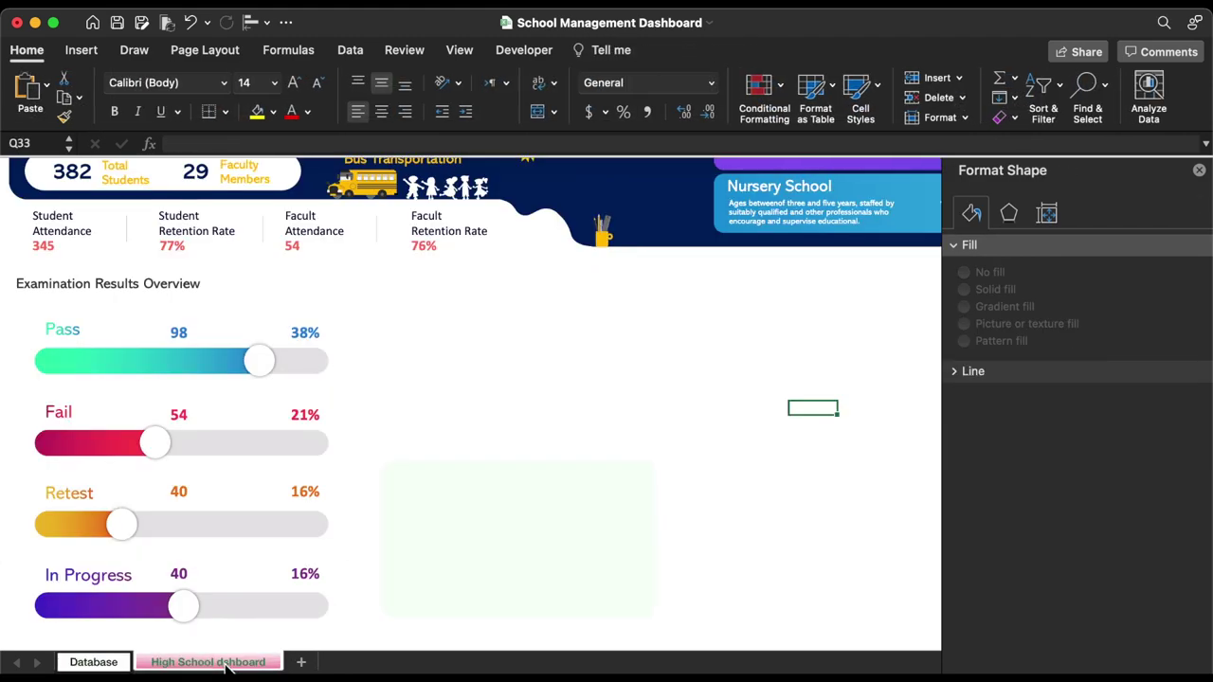
key("super+v")
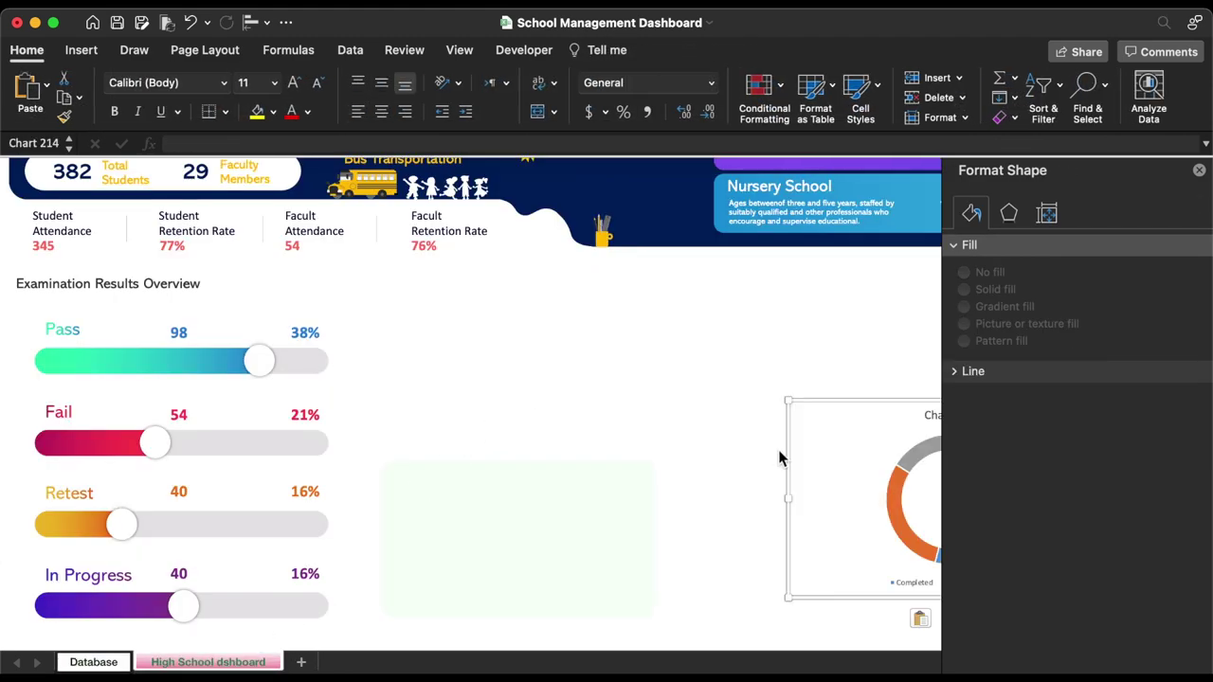
left_click_drag(823, 409, 393, 443)
- Remove the chart's legend, title, background fill and outline
left_click(565, 491)
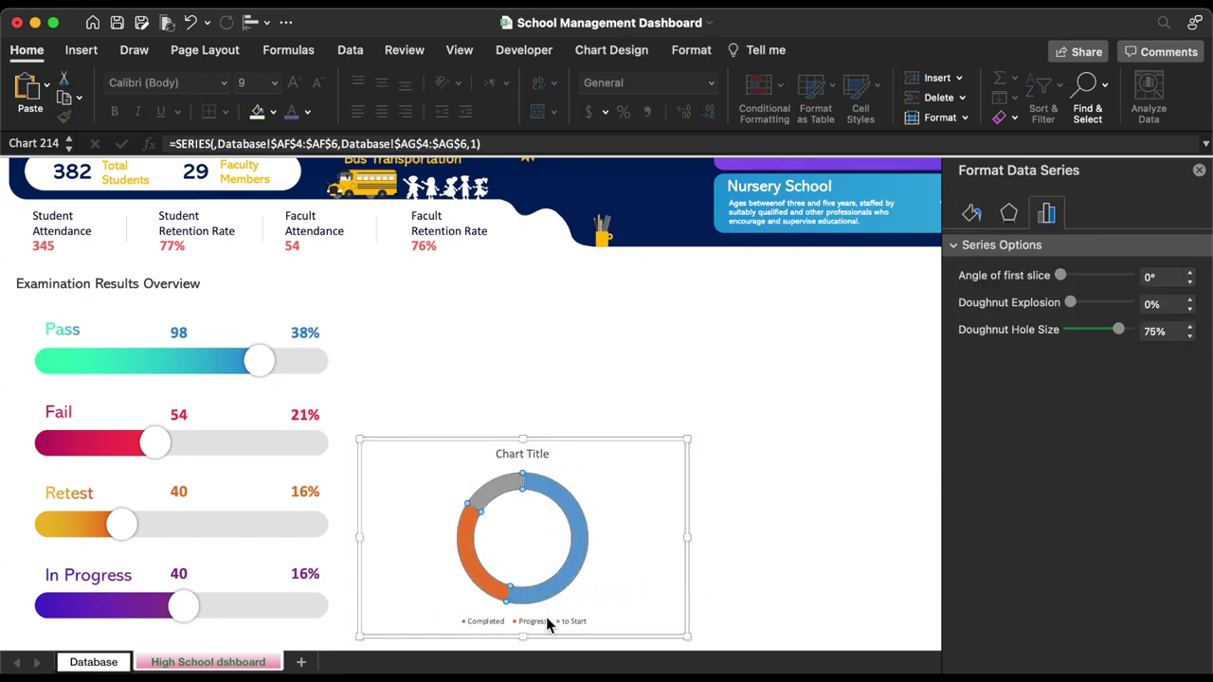
left_click(546, 618)
key("Delete")
left_click(531, 453)
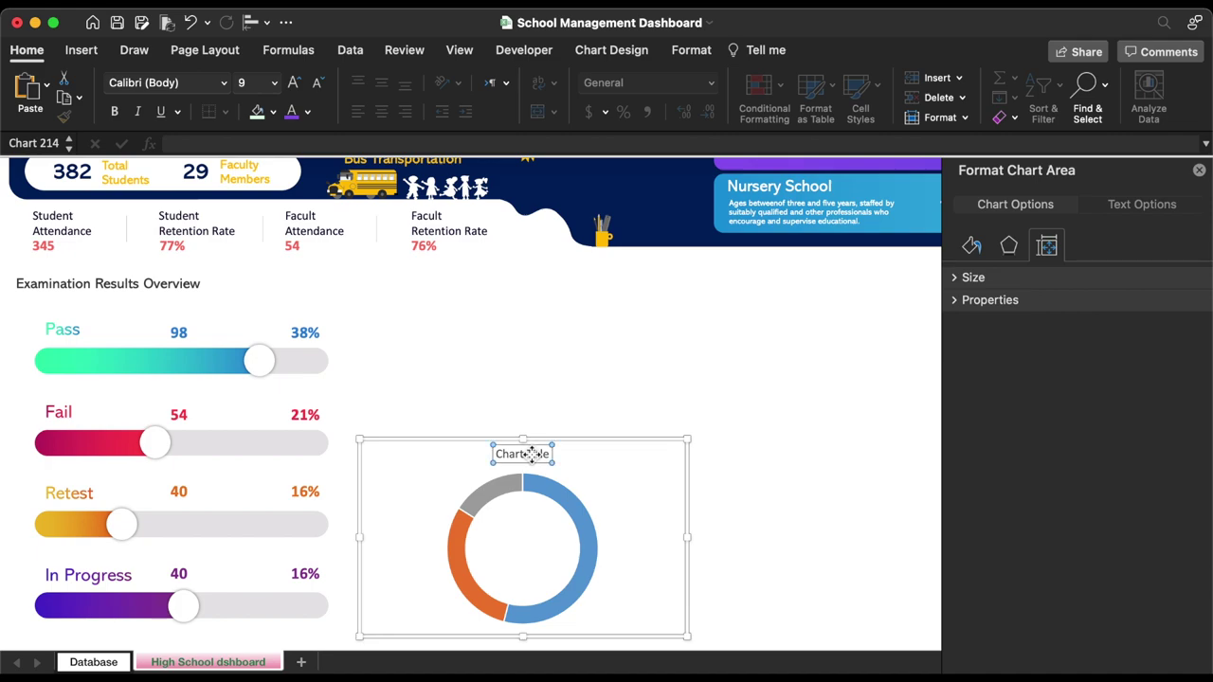
key("Delete")
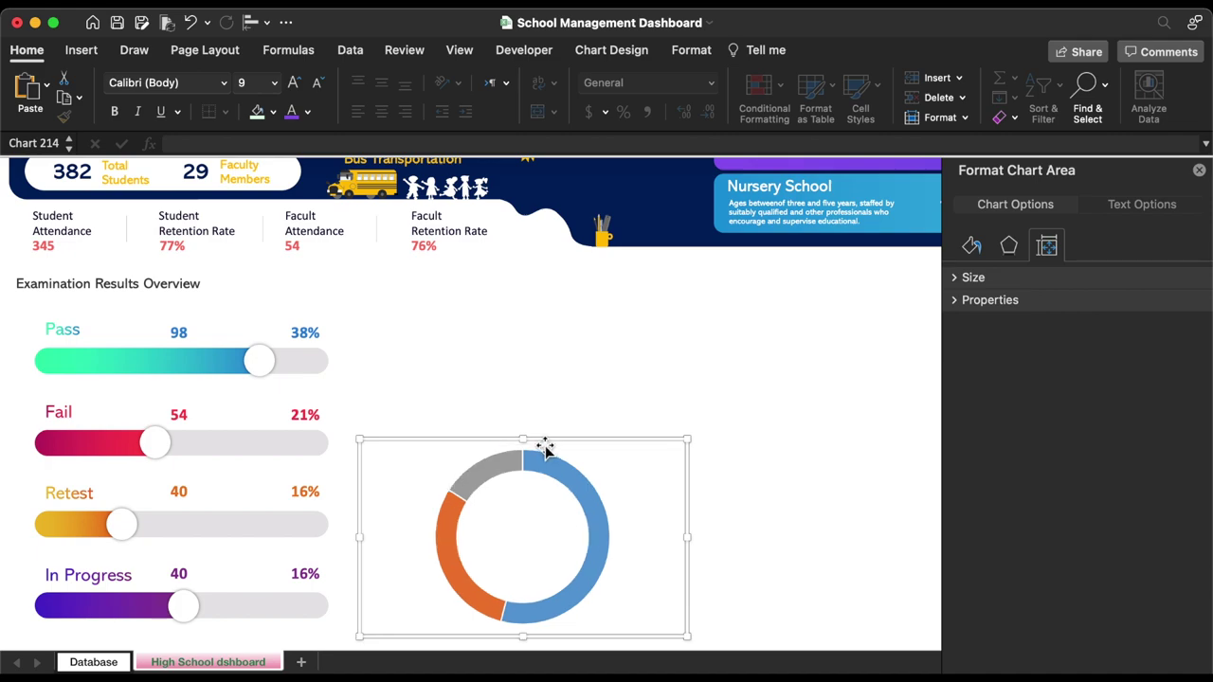
left_click(272, 113)
left_click(298, 176)
left_click(701, 49)
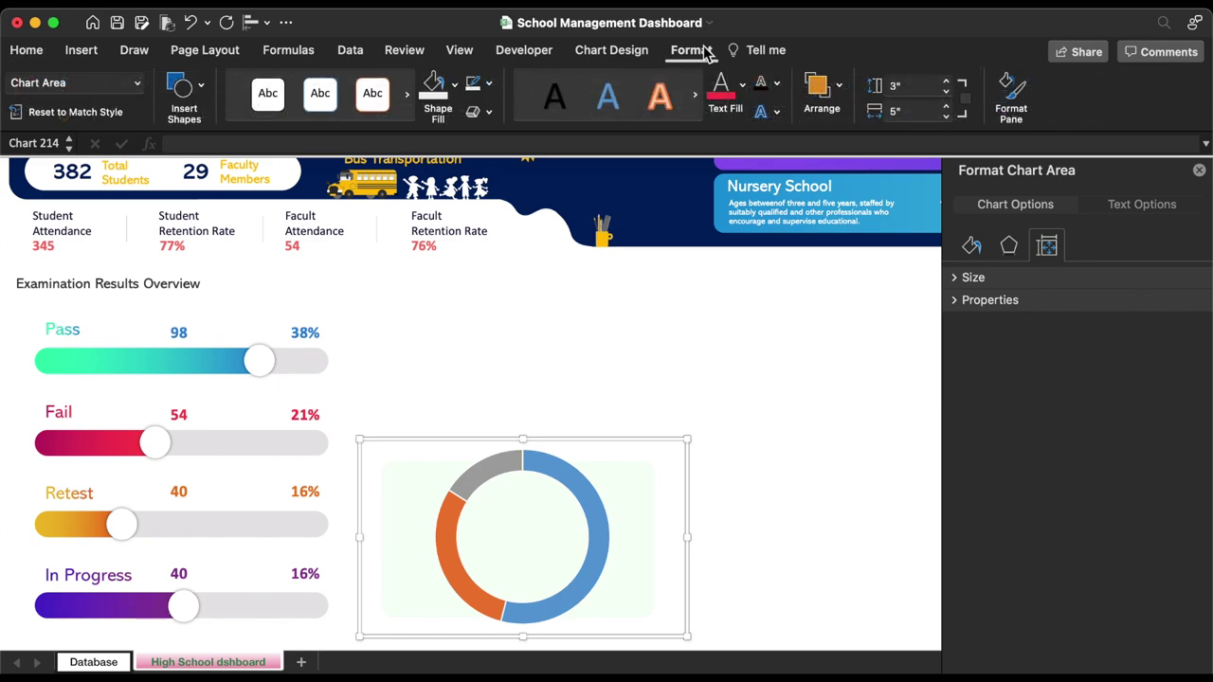
left_click(492, 83)
left_click(498, 138)
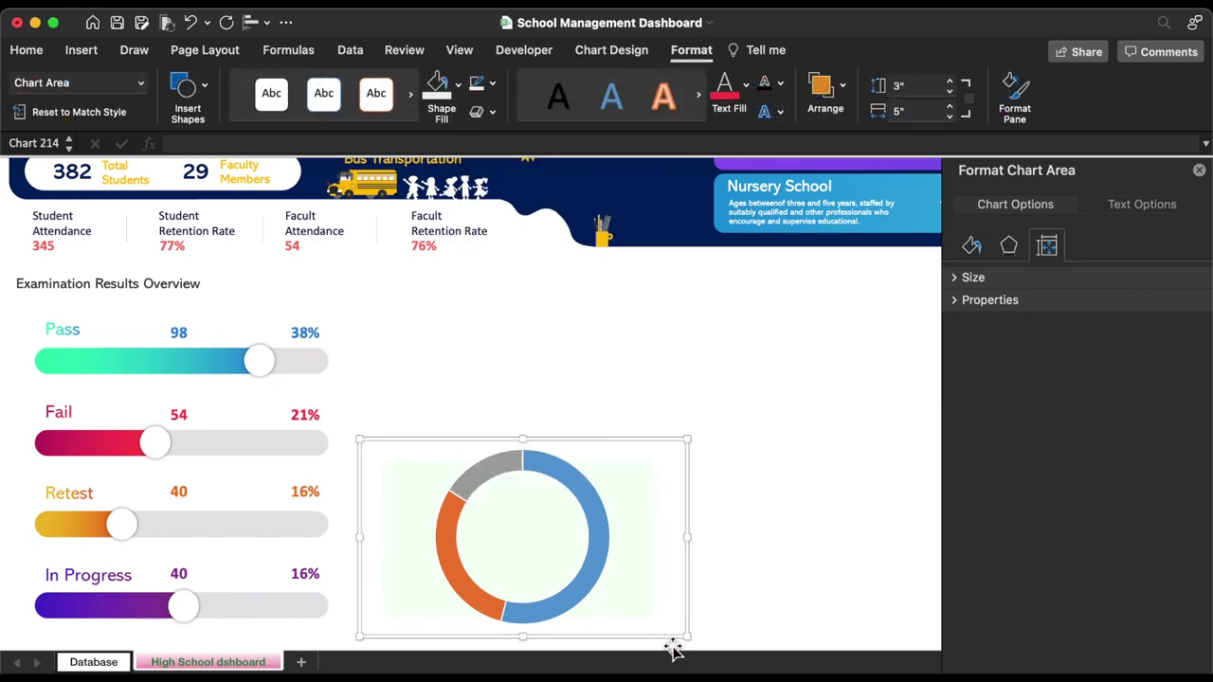
- Shrink the chart to fit the card and select both for alignment
left_click_drag(687, 637, 635, 595)
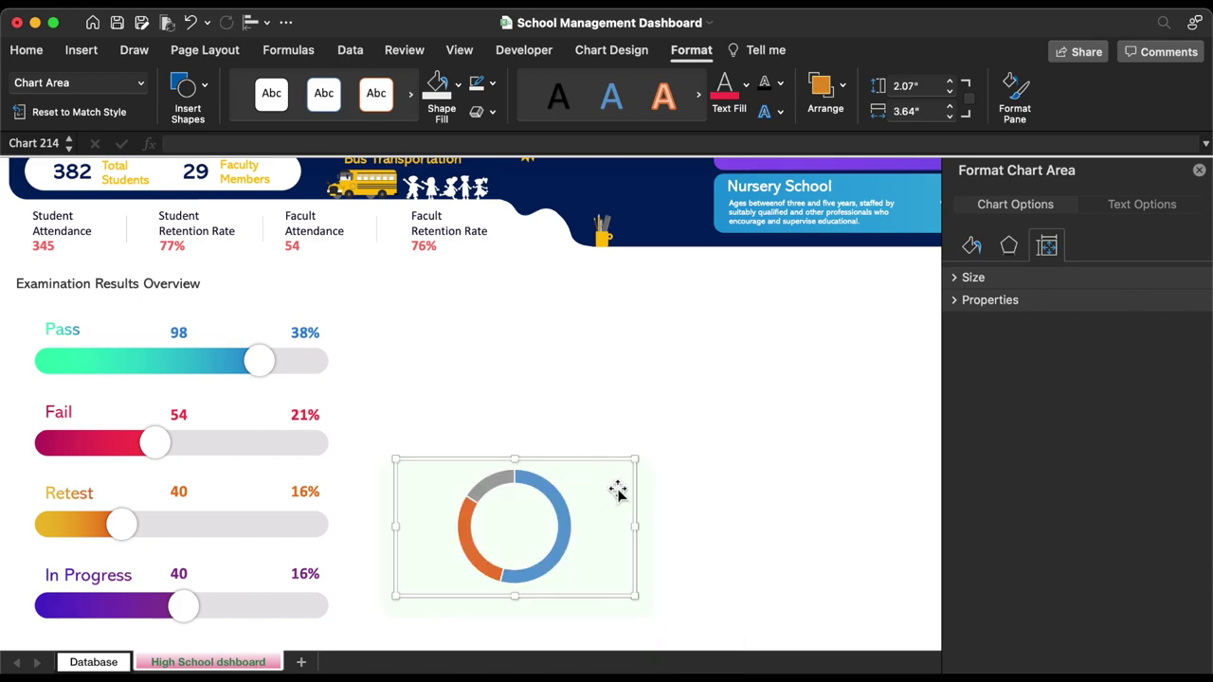
left_click(653, 496, "shift")
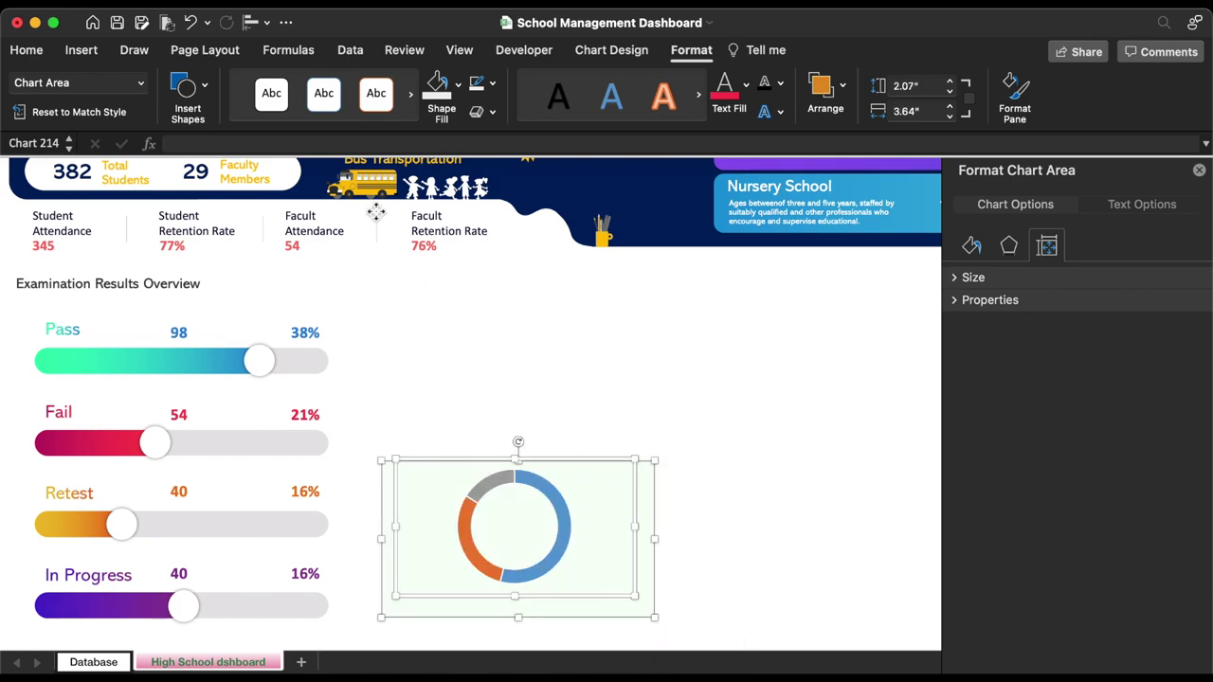
left_click(254, 23)
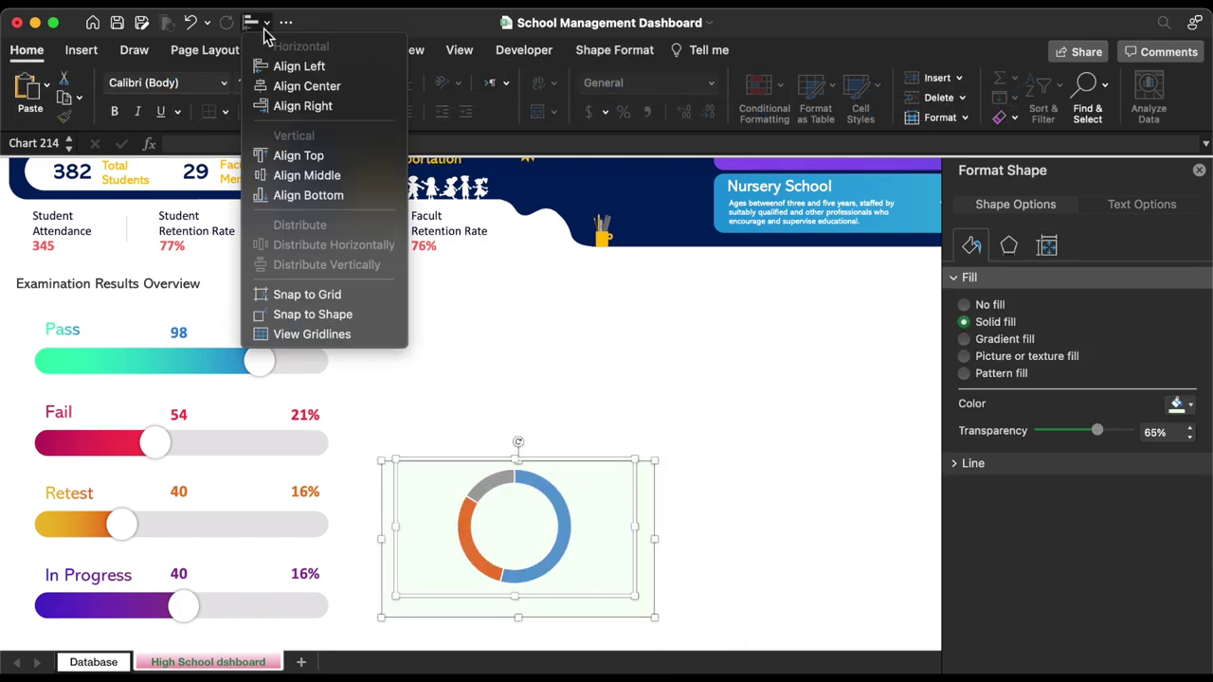
- Centre the chart on the card; give the Completed slice no border and green #8AC58F fill
left_click(306, 85)
left_click(545, 485)
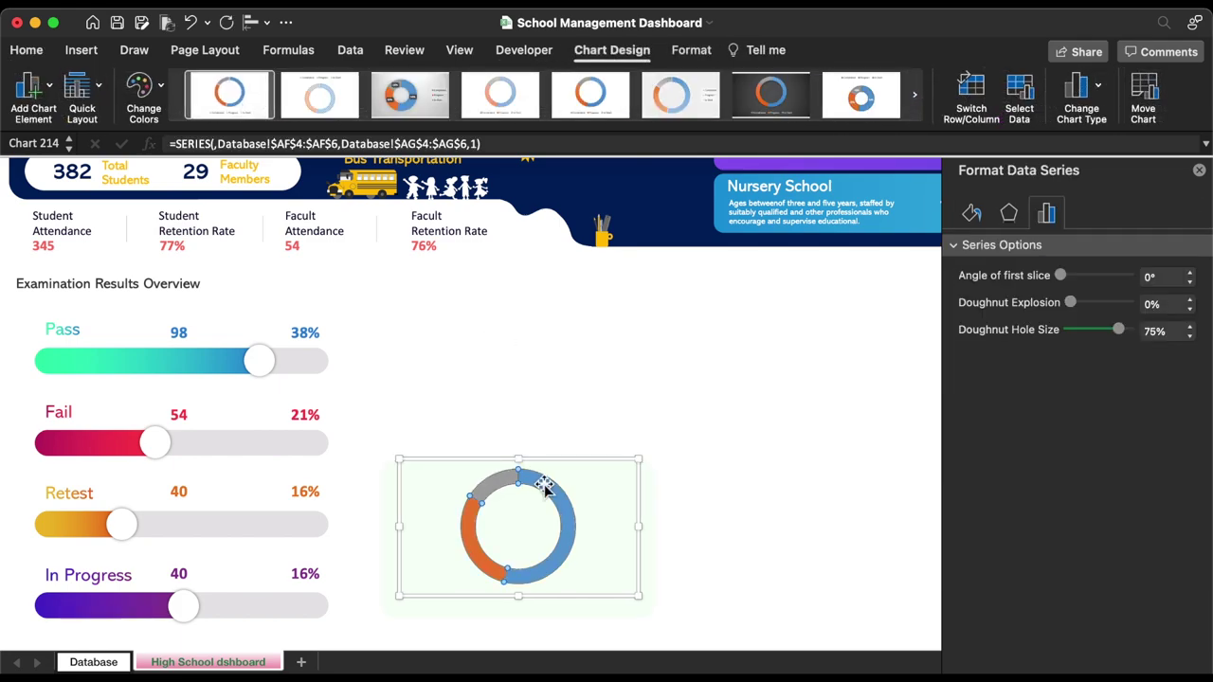
left_click(545, 485)
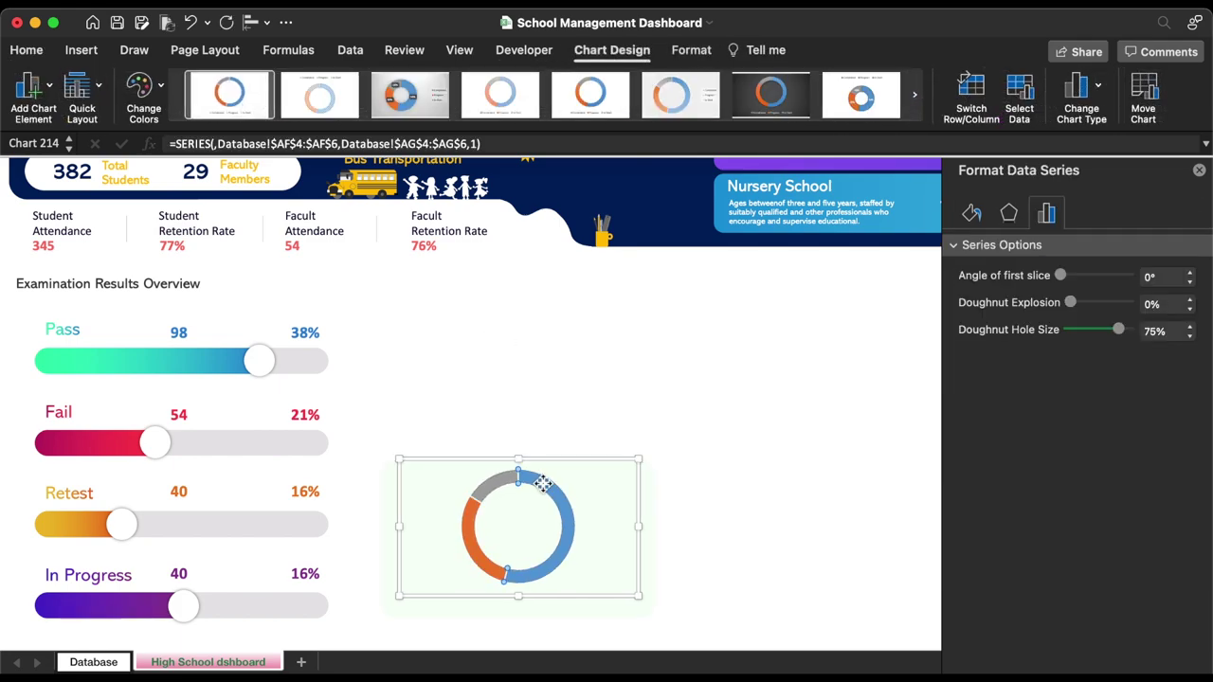
left_click(971, 216)
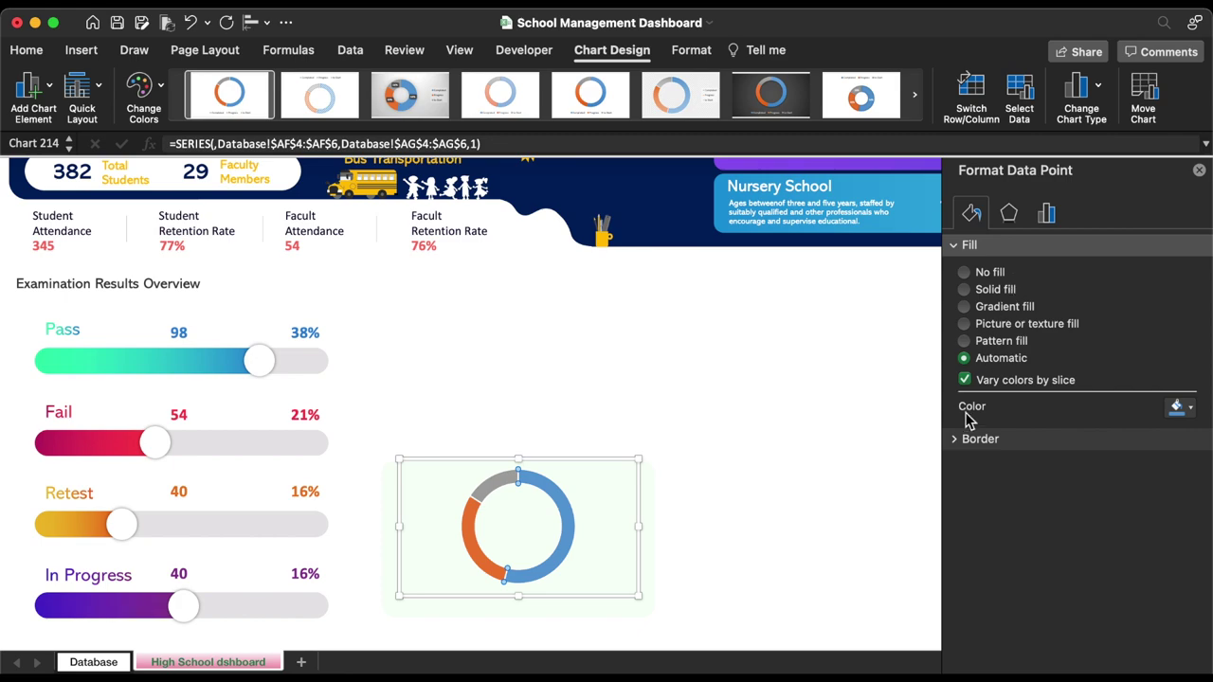
left_click(960, 439)
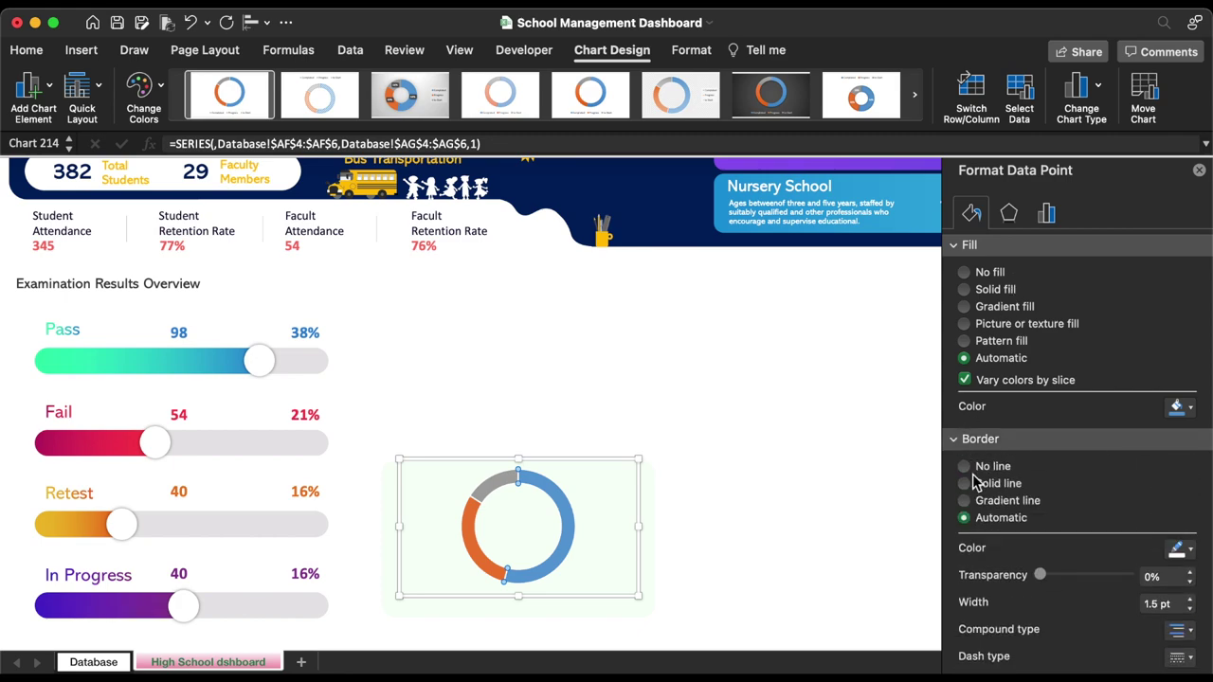
left_click(976, 469)
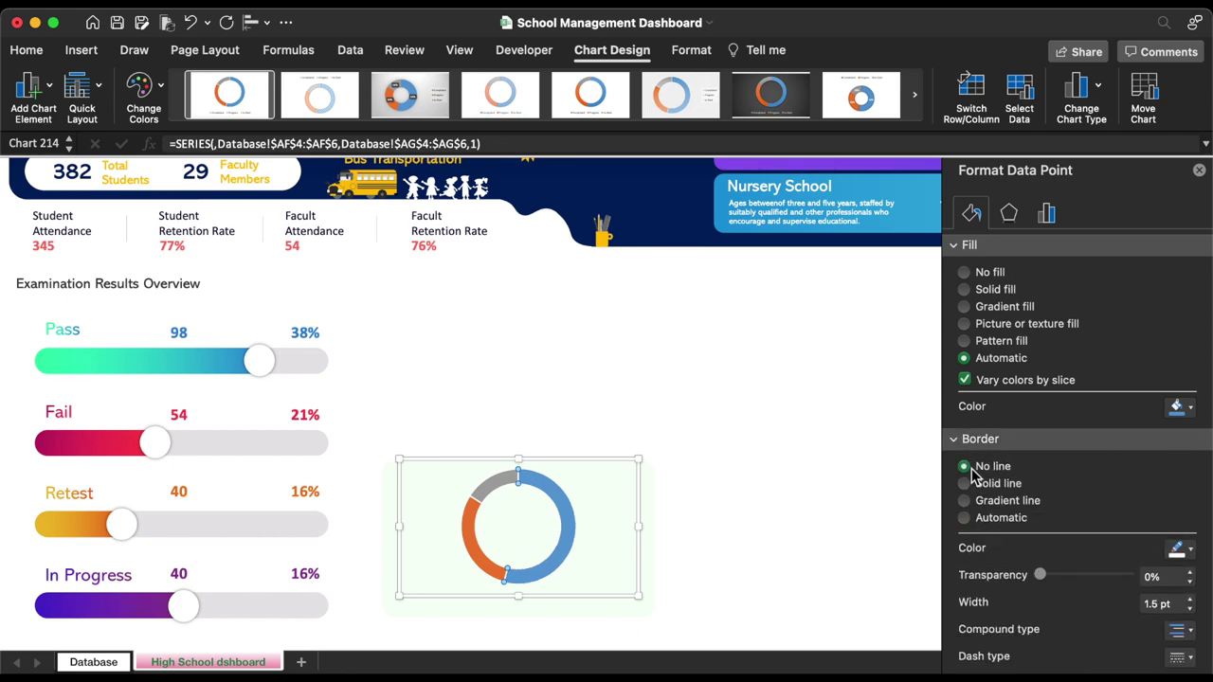
left_click(1185, 410)
left_click(1089, 663)
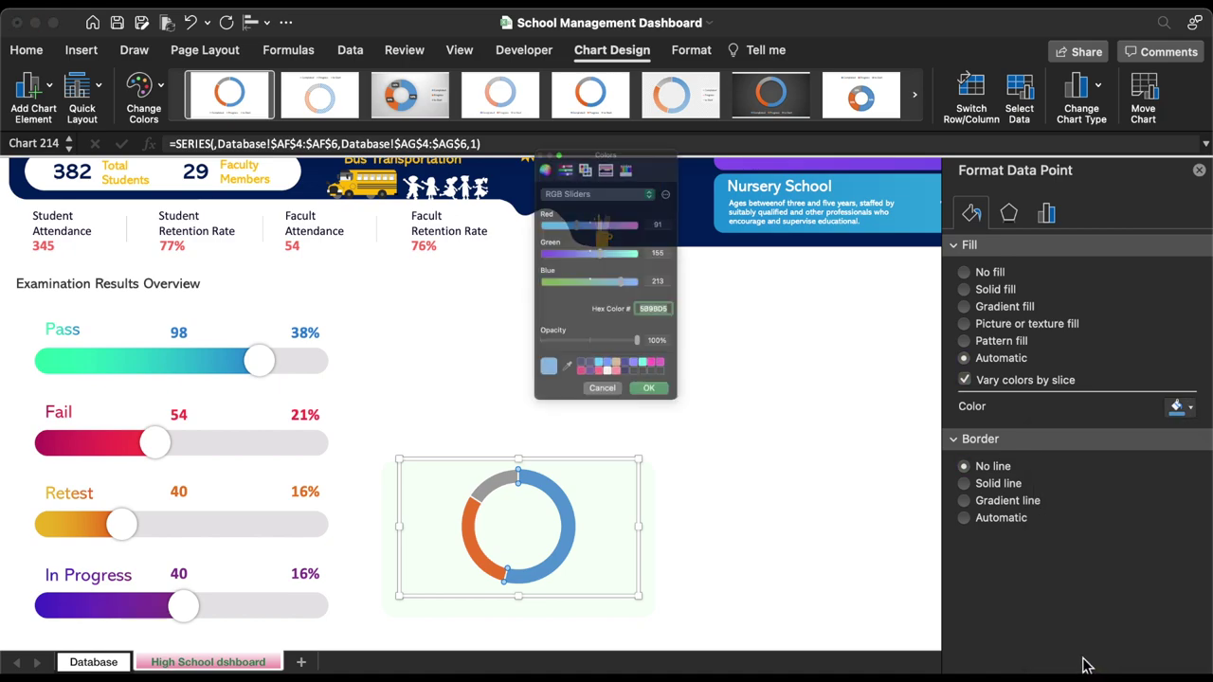
left_click(675, 324)
type("8AC58F")
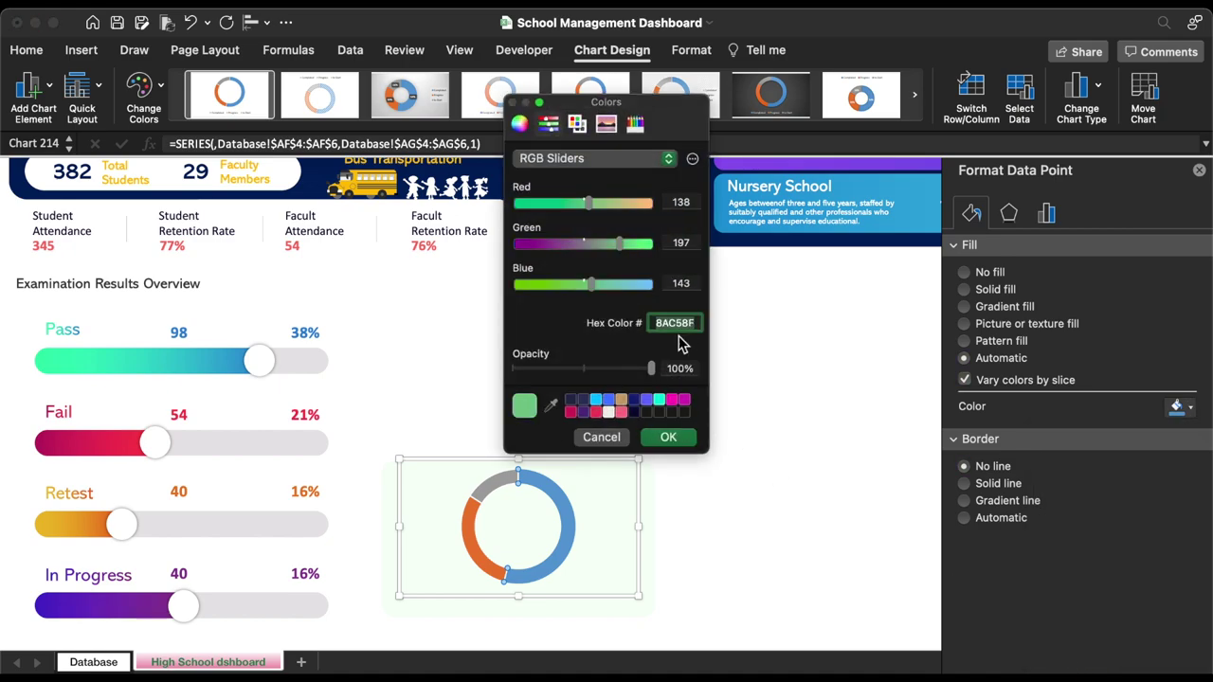
left_click(669, 438)
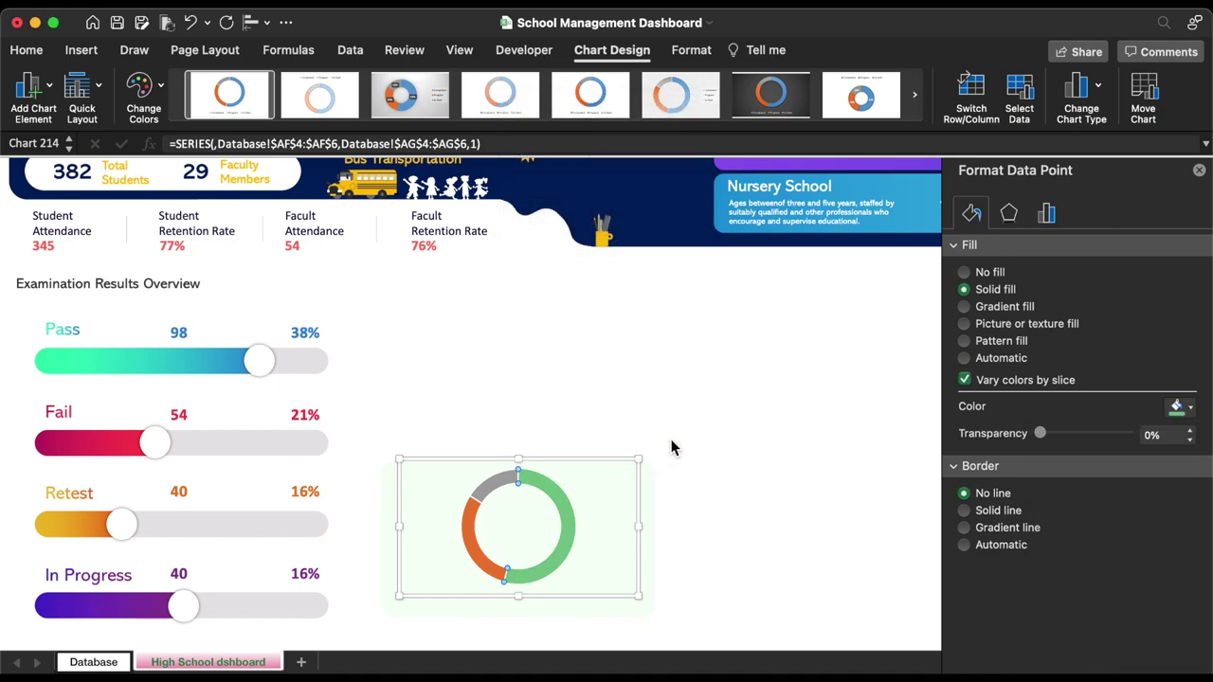
- Remove the orange slice's border and fill it light green #B4D9B8
left_click(474, 509)
left_click(991, 471)
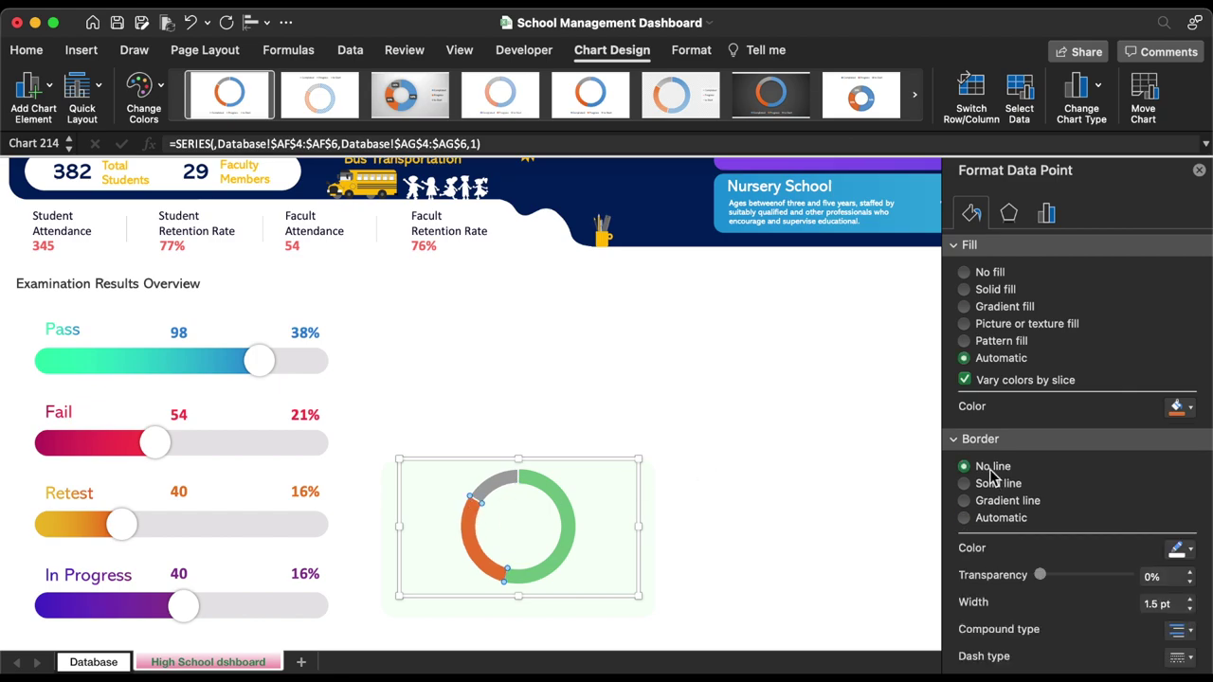
left_click(1175, 407)
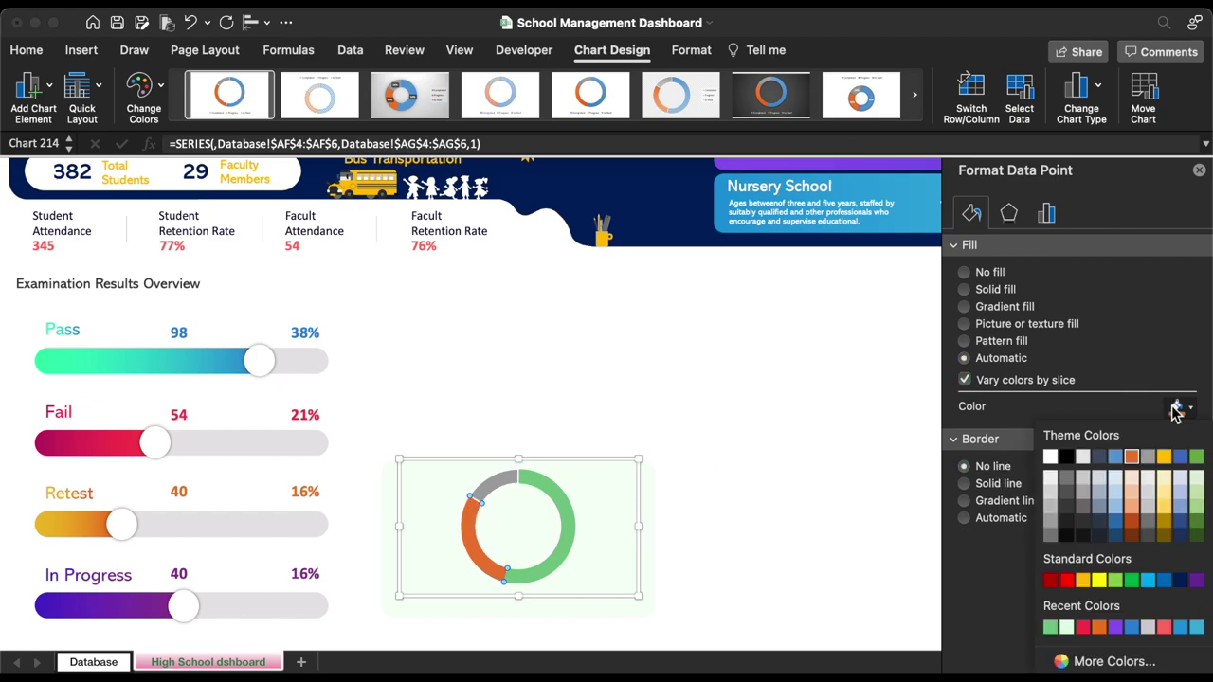
left_click(1076, 660)
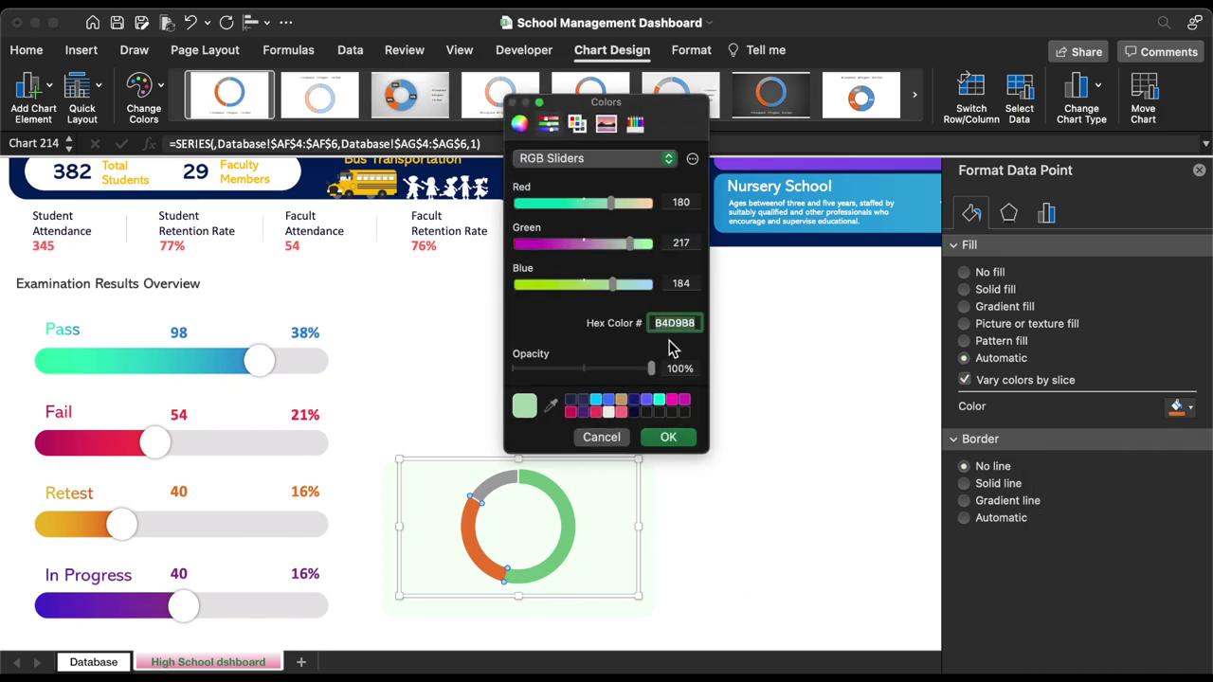
left_click(670, 436)
- Remove the grey slice's border and fill it very pale green
left_click(507, 485)
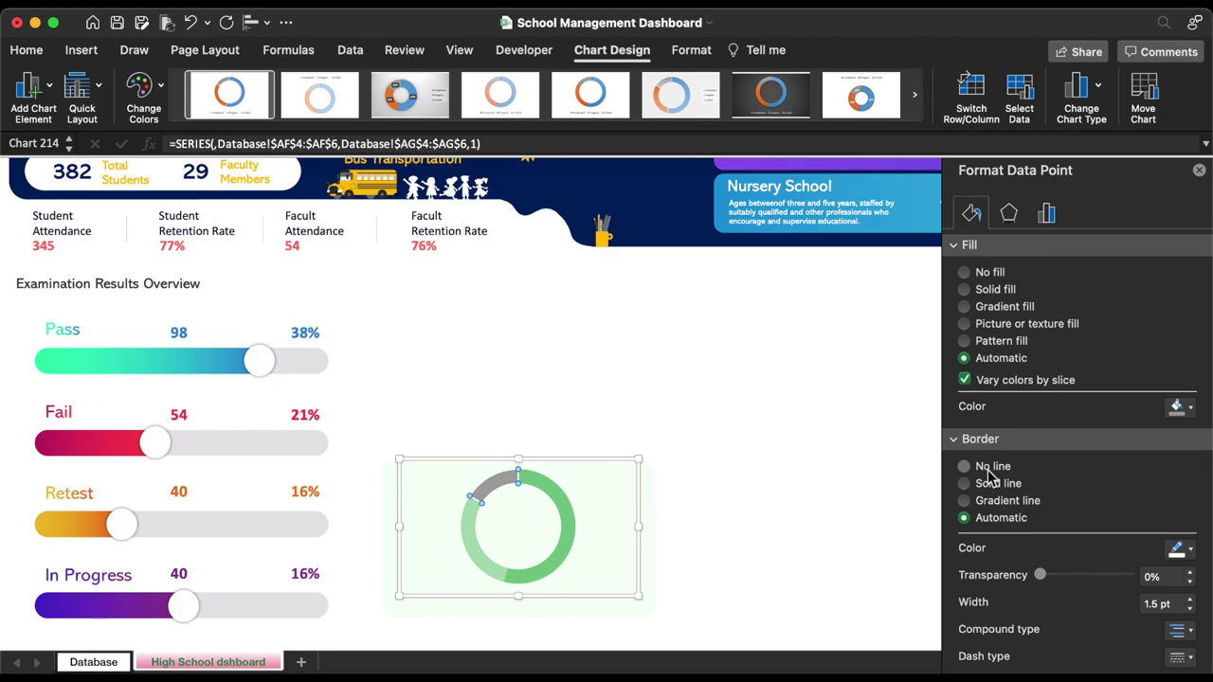
left_click(1186, 408)
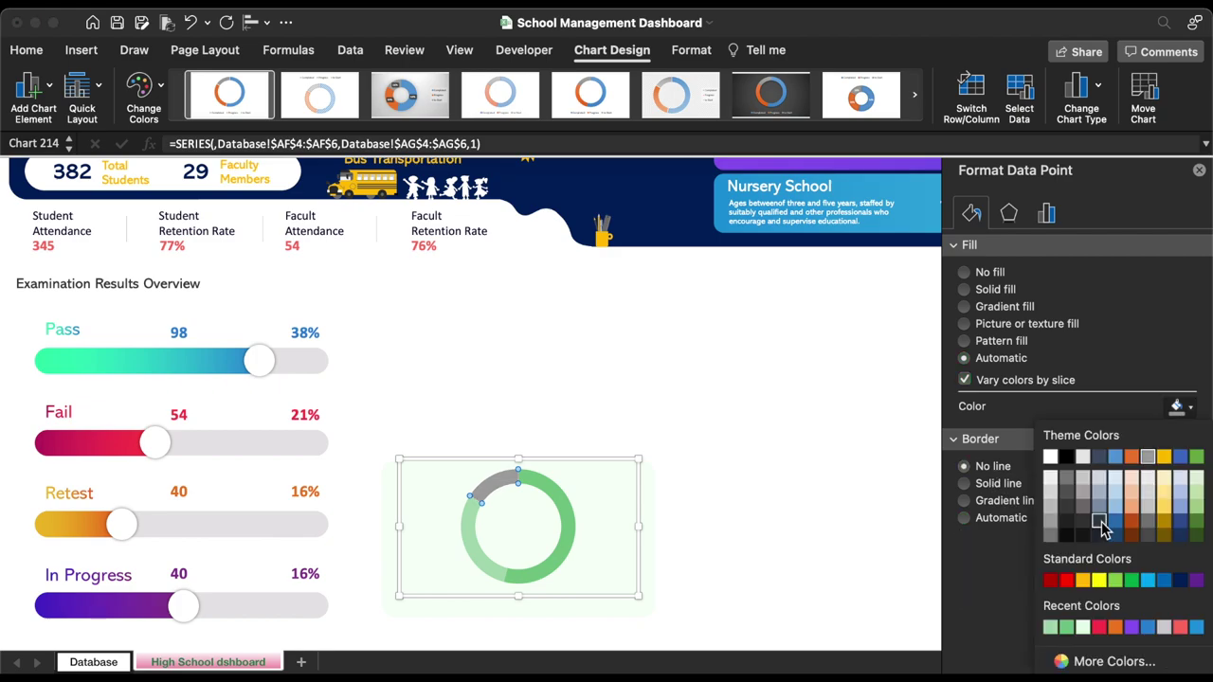
left_click(1099, 523)
left_click(313, 332)
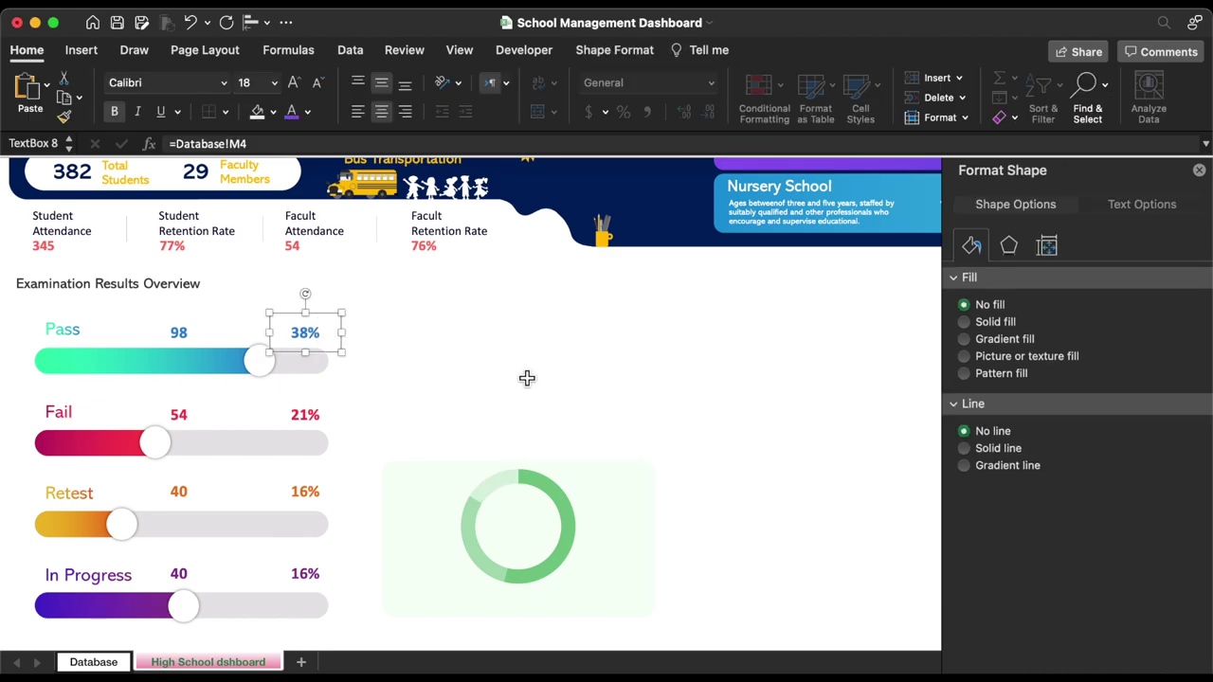
- Paste a copy of the 38% label into the doughnut's centre and link it to Database!AG17 (34)
key("super+v")
left_click_drag(567, 383, 533, 505)
triple_click(387, 147)
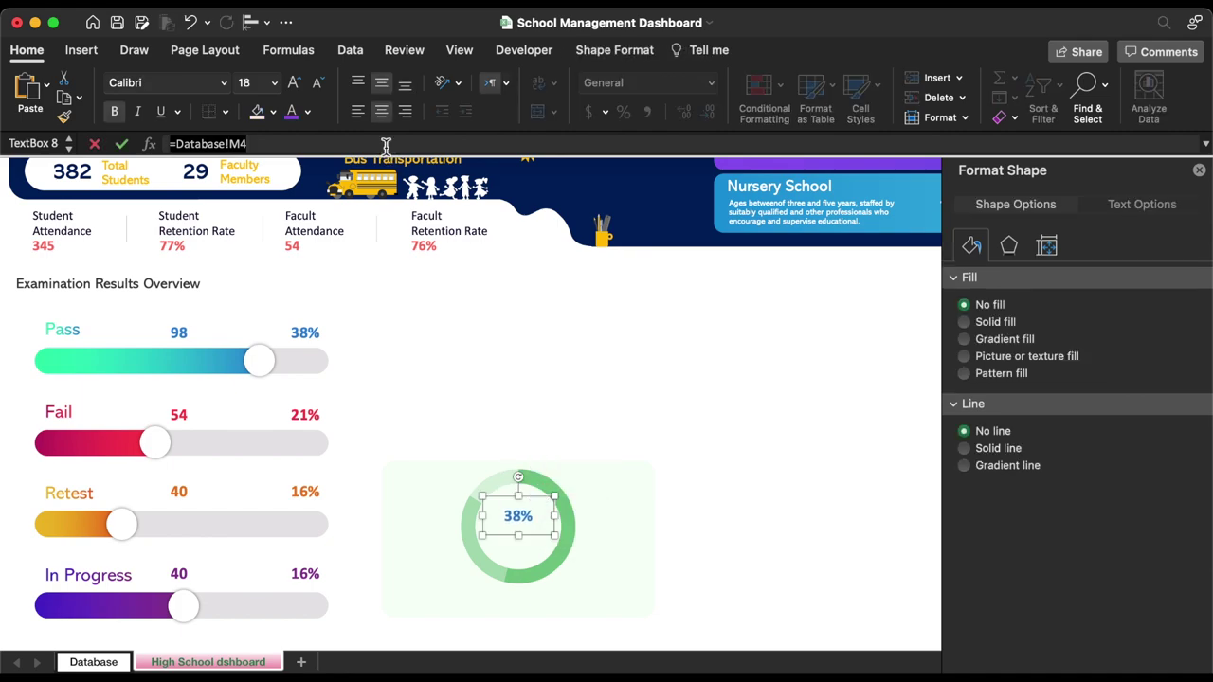
type("=")
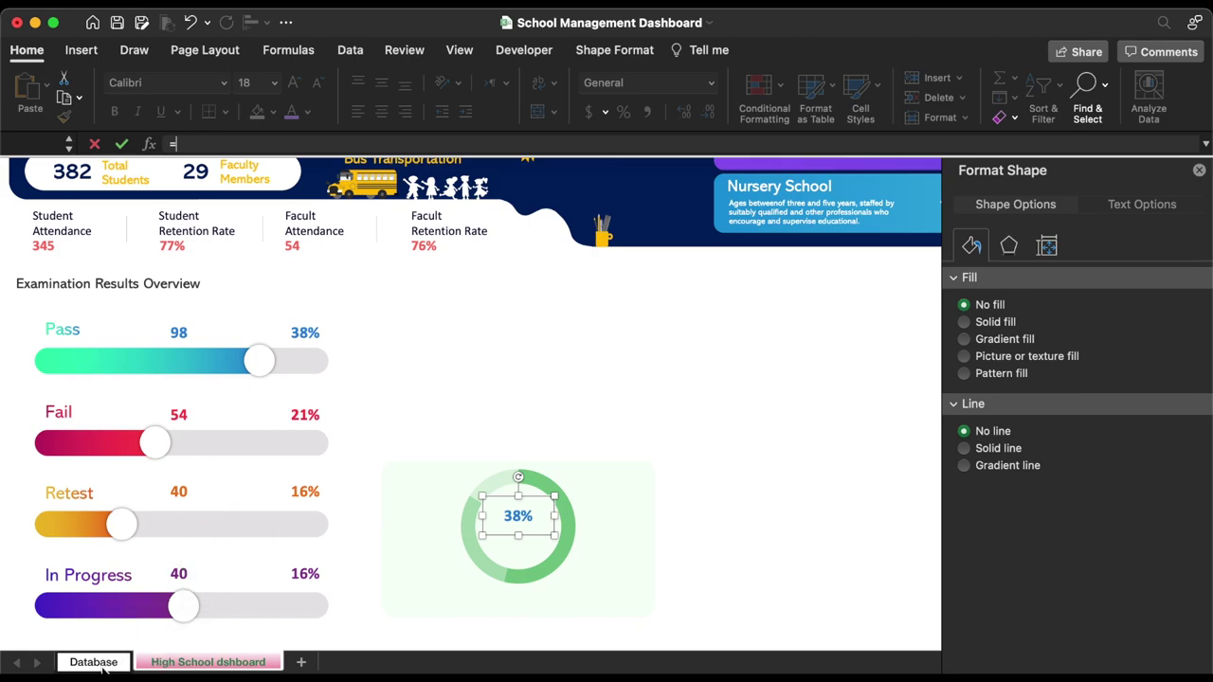
left_click(106, 663)
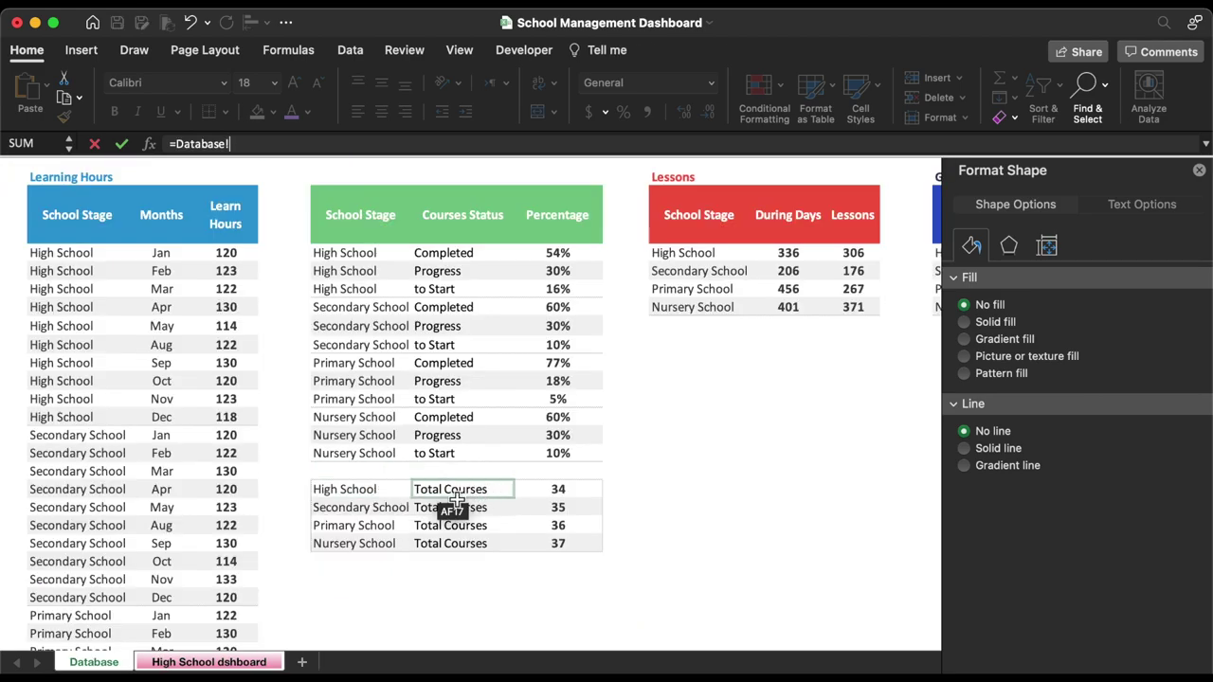
left_click(558, 491)
key("Return")
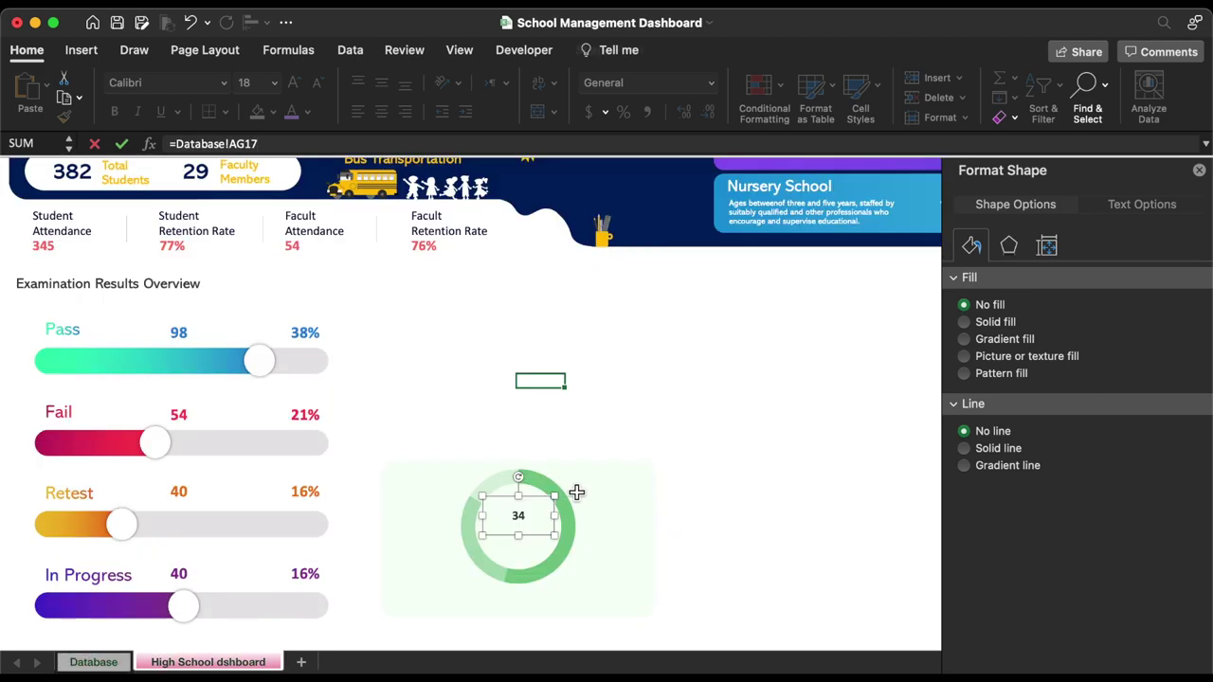
- Format the 34 label in Abadi font with a green font colour
left_click(225, 84)
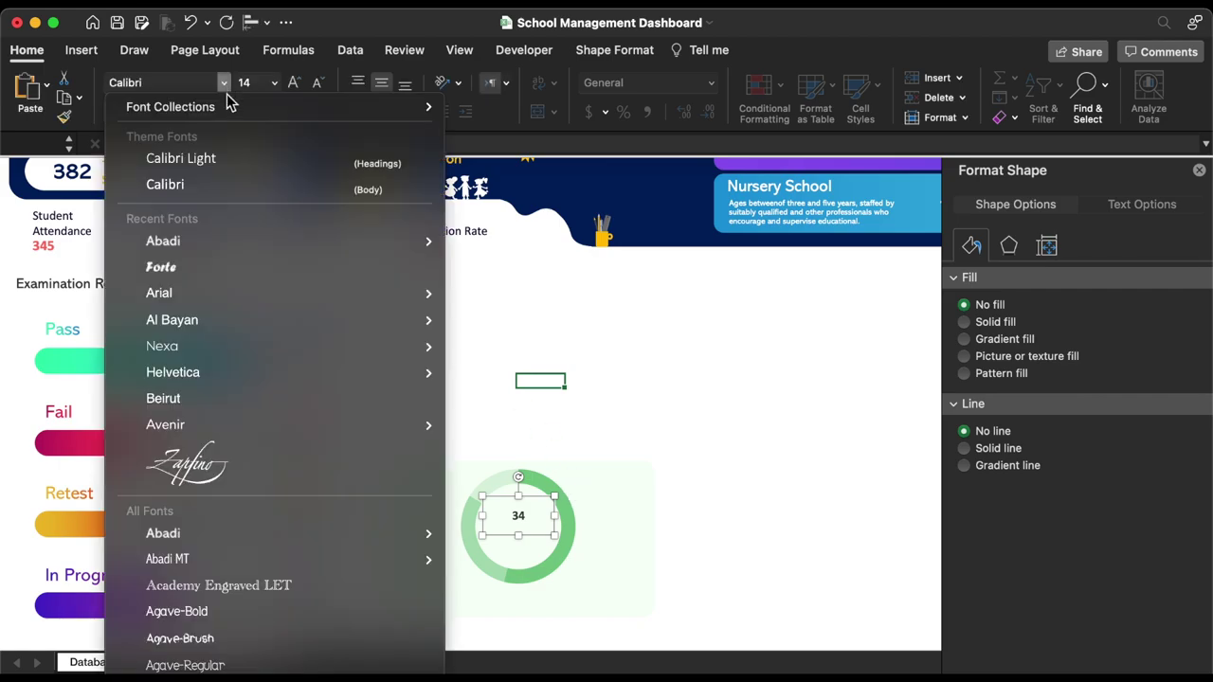
mouse_move(207, 244)
left_click(476, 248)
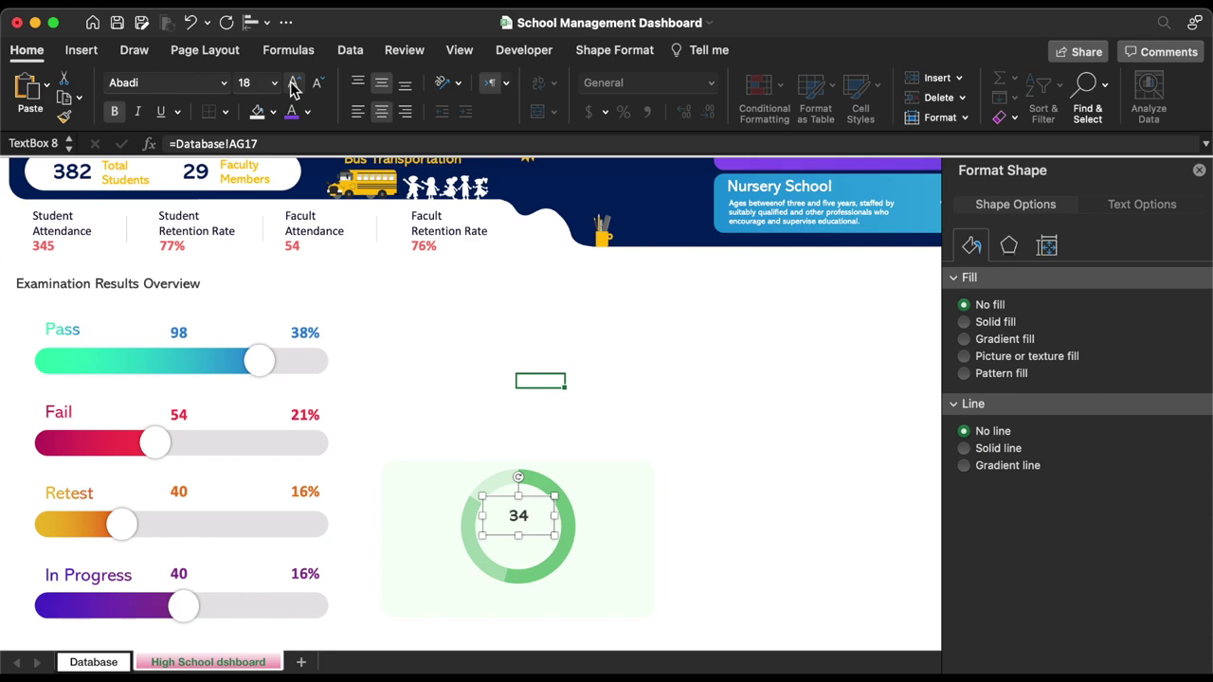
left_click(307, 112)
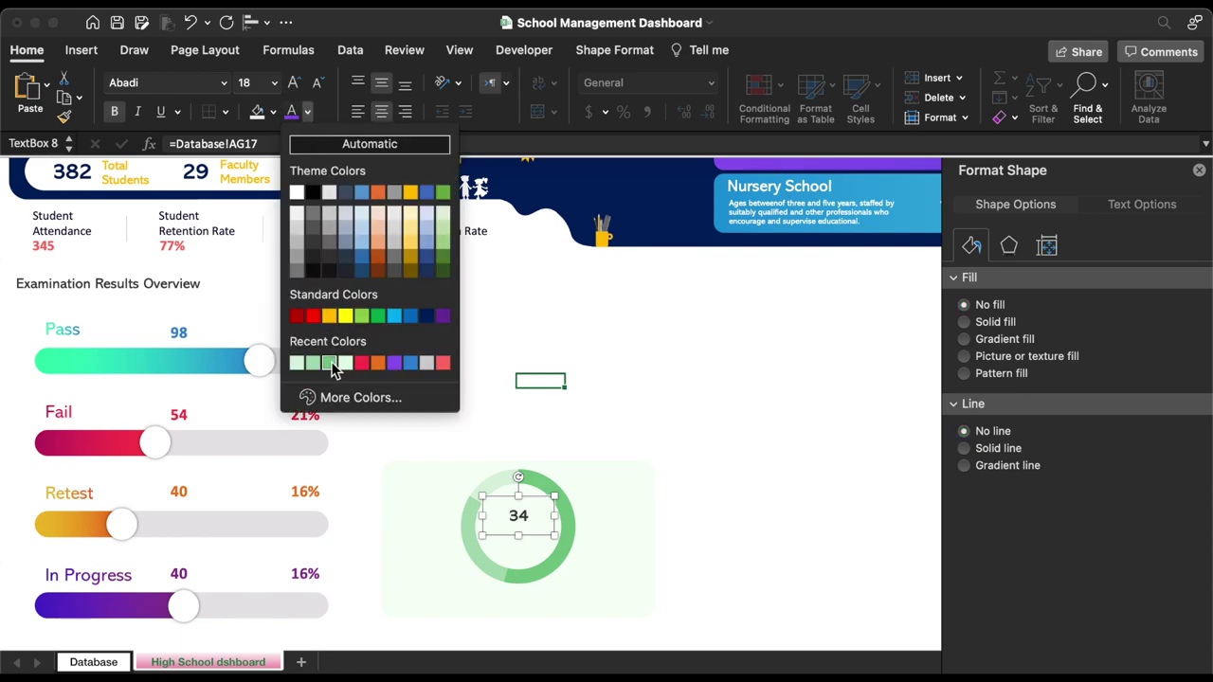
left_click(331, 363)
- Turn the second label into a smaller, green, centred 'Courses' caption under the 34
left_click(576, 524)
left_click_drag(645, 536, 542, 529)
double_click(519, 535)
type("Courses")
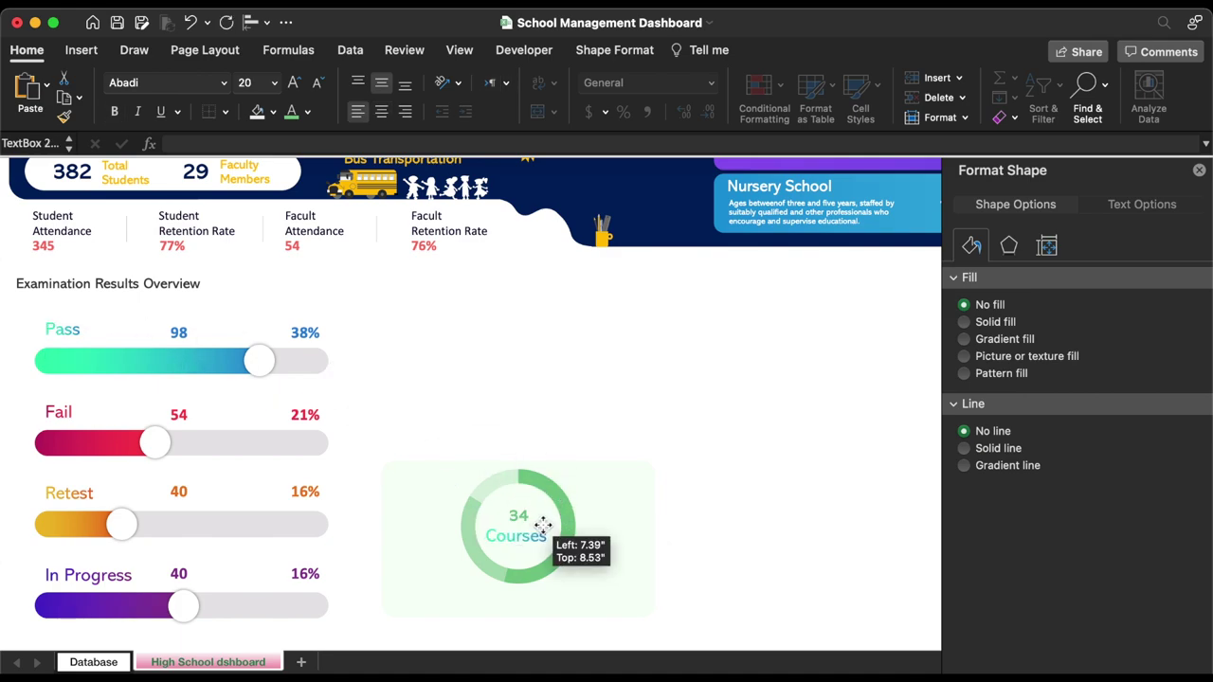
left_click(292, 111)
left_click(318, 82)
left_click(381, 112)
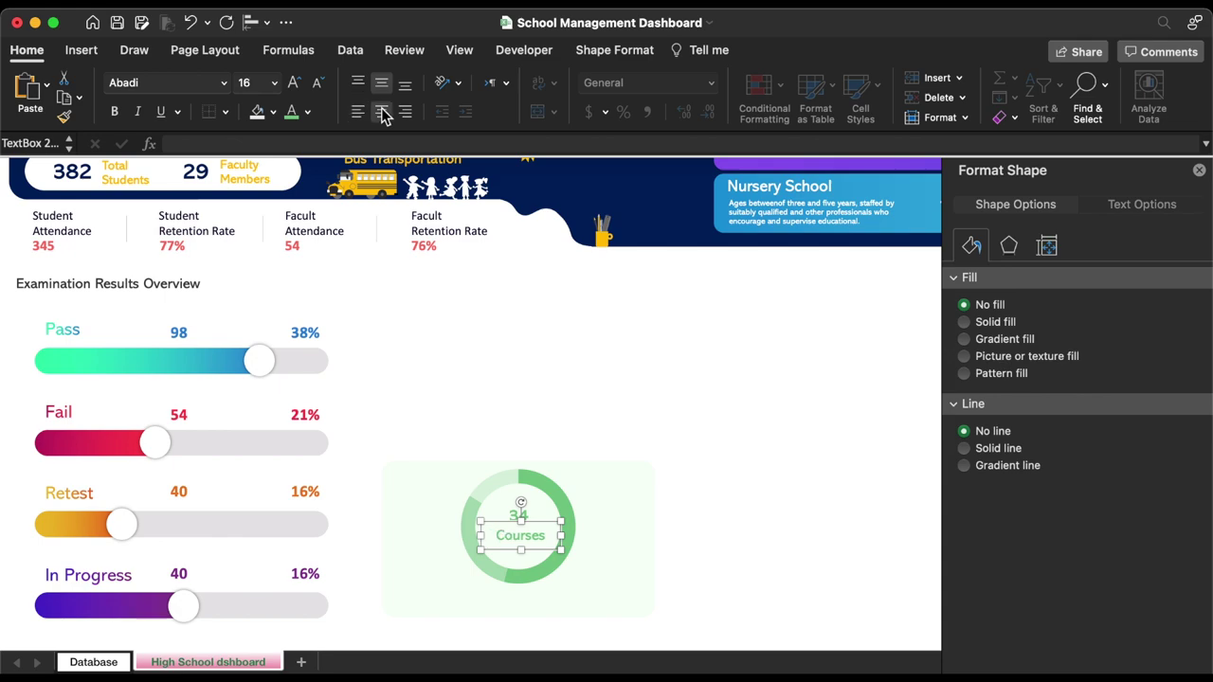
left_click(638, 383)
left_click(541, 526)
left_click(629, 398)
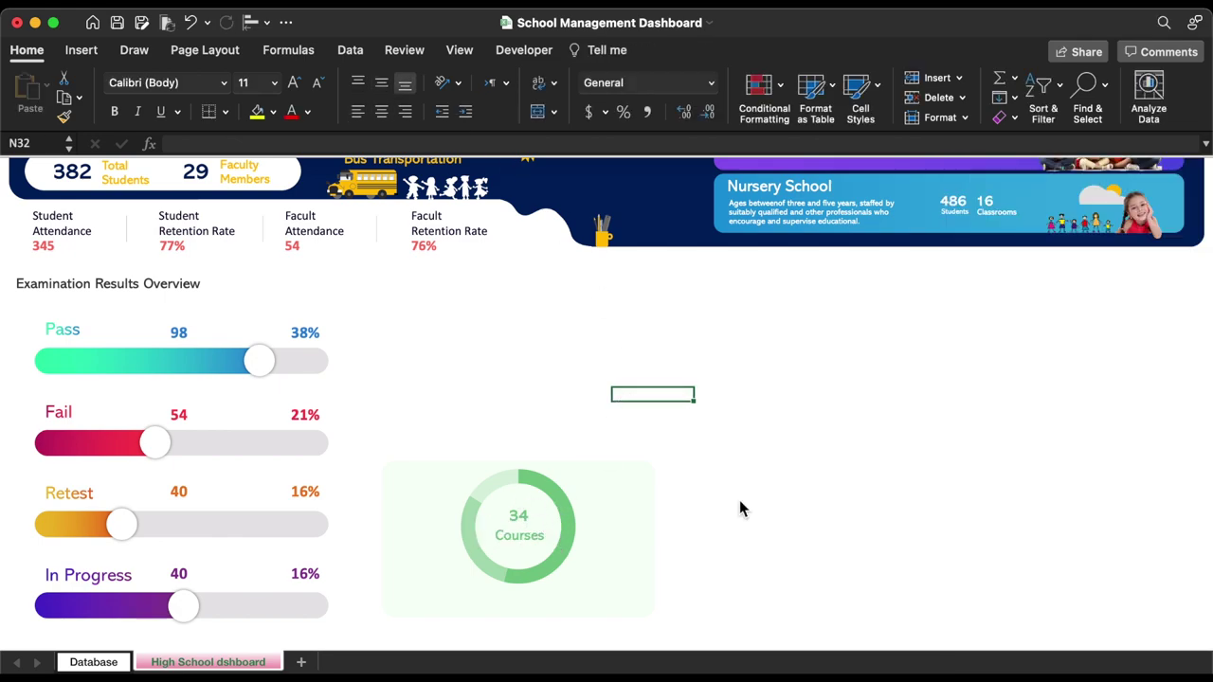
- Draw an oval sized 0.1" by 0.1" and move it to the bottom of the doughnut card
left_click(78, 52)
left_click(281, 90)
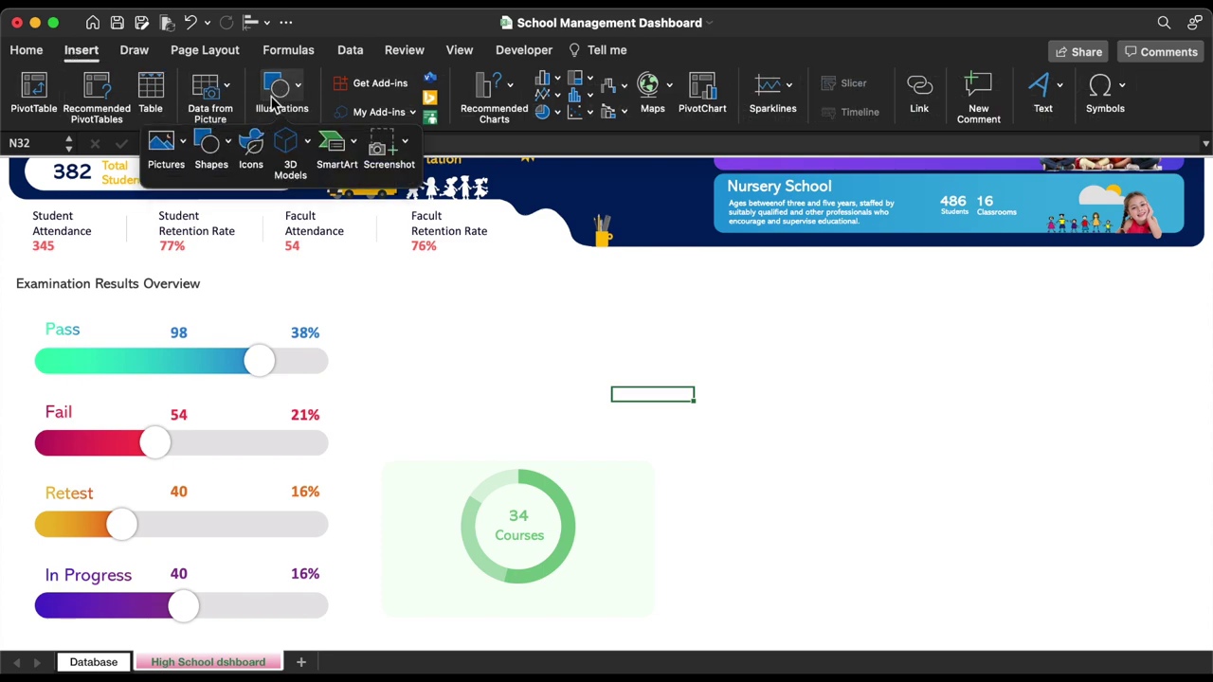
left_click(216, 144)
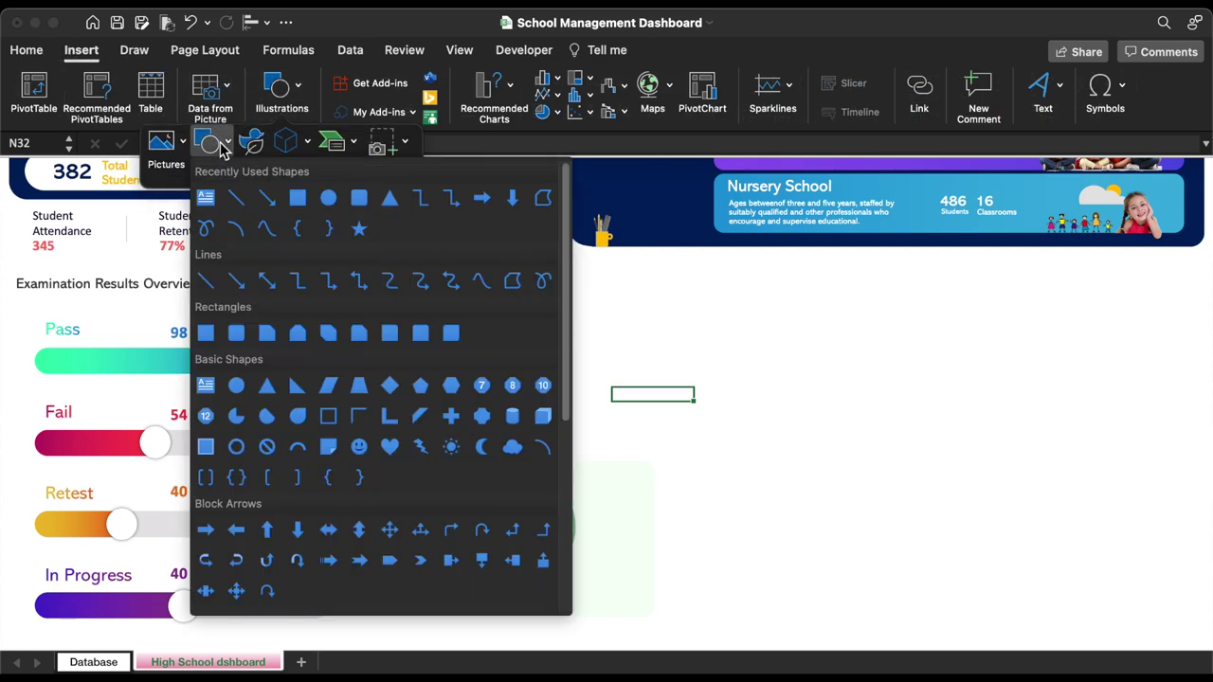
left_click(327, 197)
left_click_drag(702, 502, 710, 503)
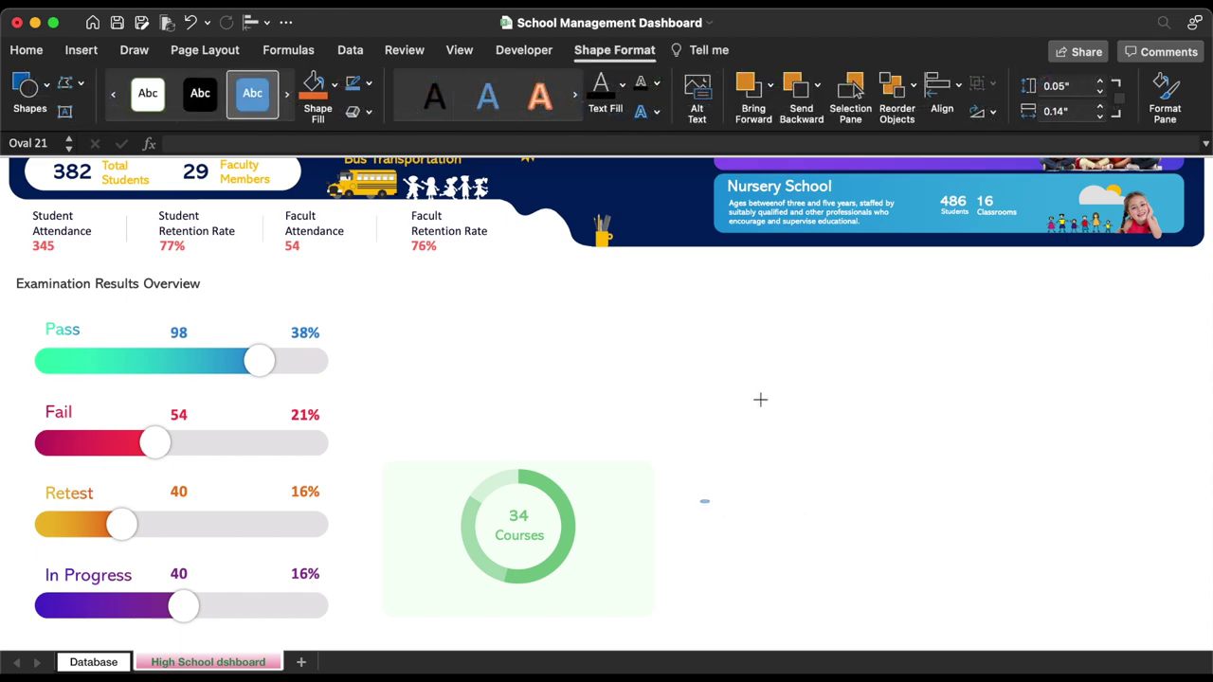
left_click(1100, 84)
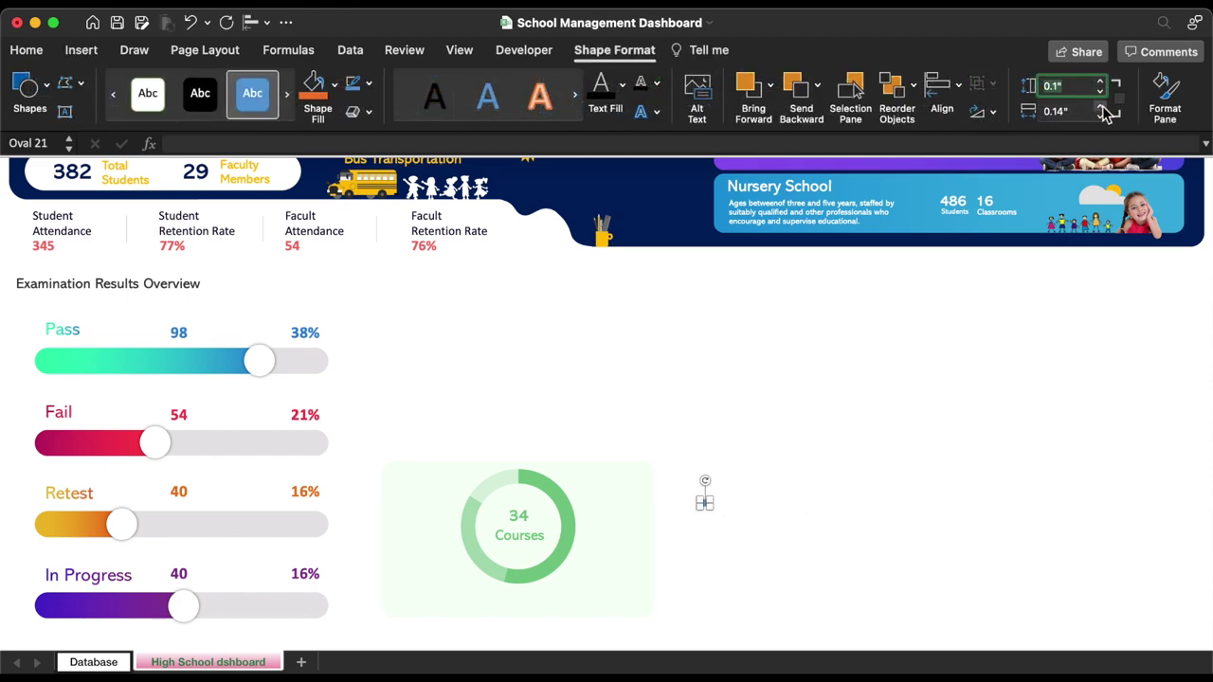
left_click(1100, 115)
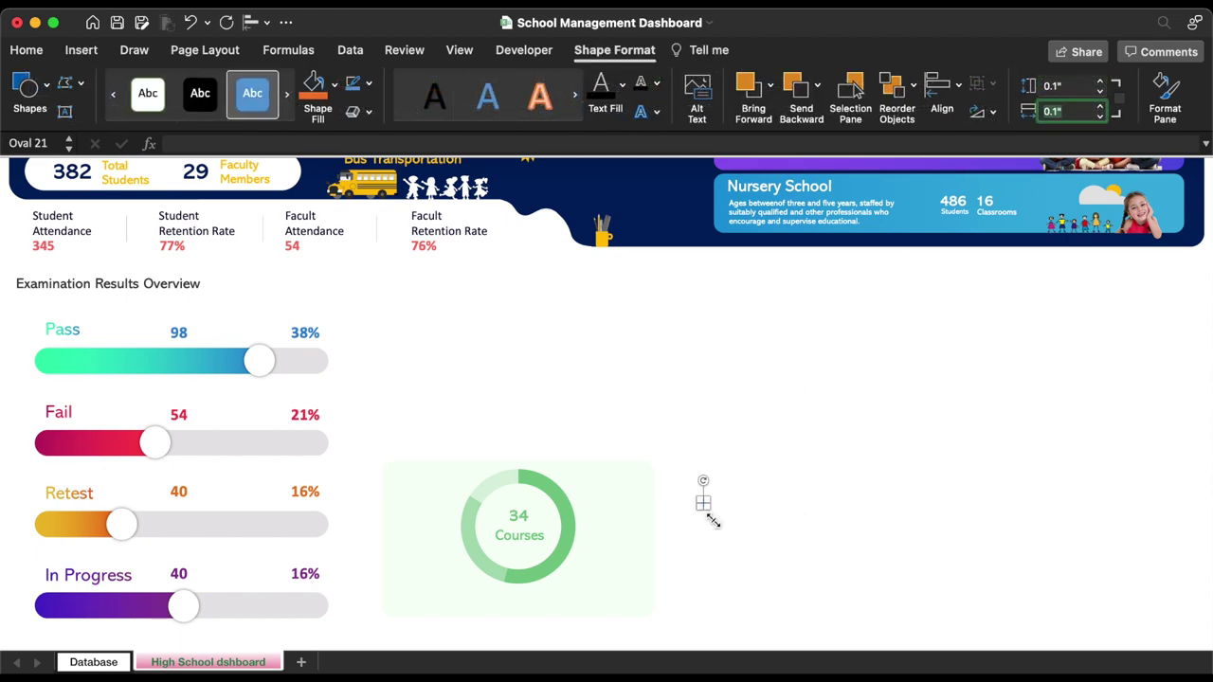
scroll(712, 521, "up", 1)
scroll(712, 520, "up", 3)
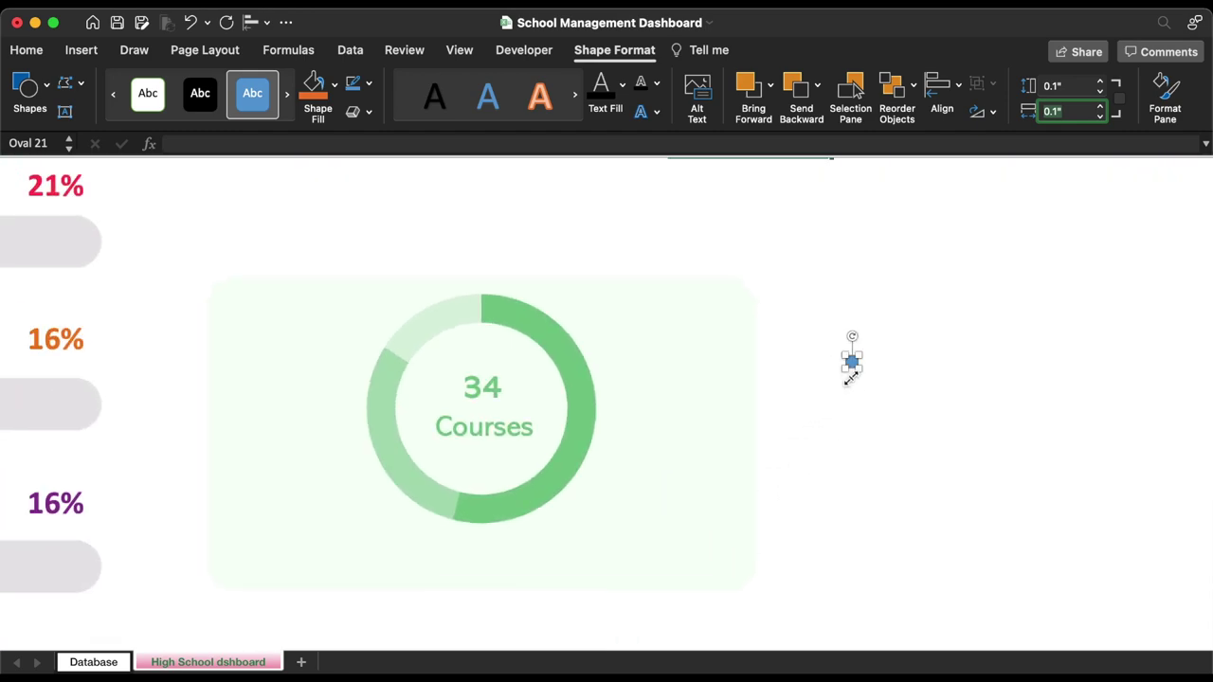
left_click(853, 363)
left_click_drag(852, 362, 628, 555)
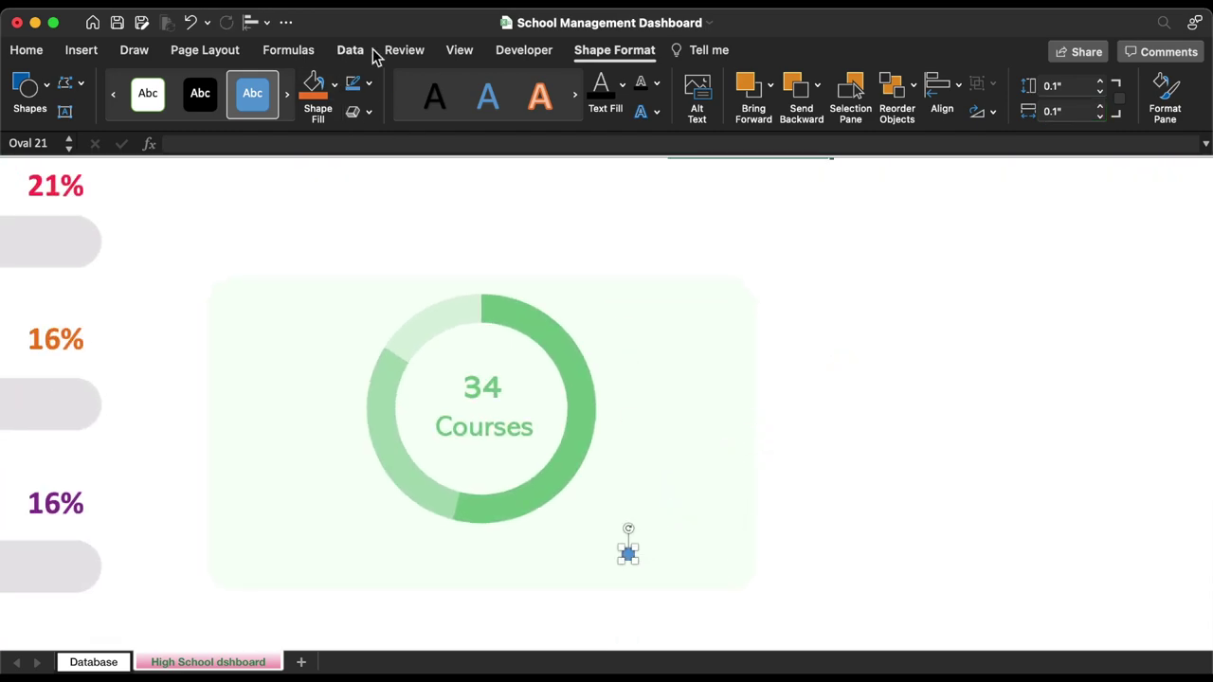
- Fill the small dot with green
left_click(368, 84)
left_click(379, 138)
left_click(333, 83)
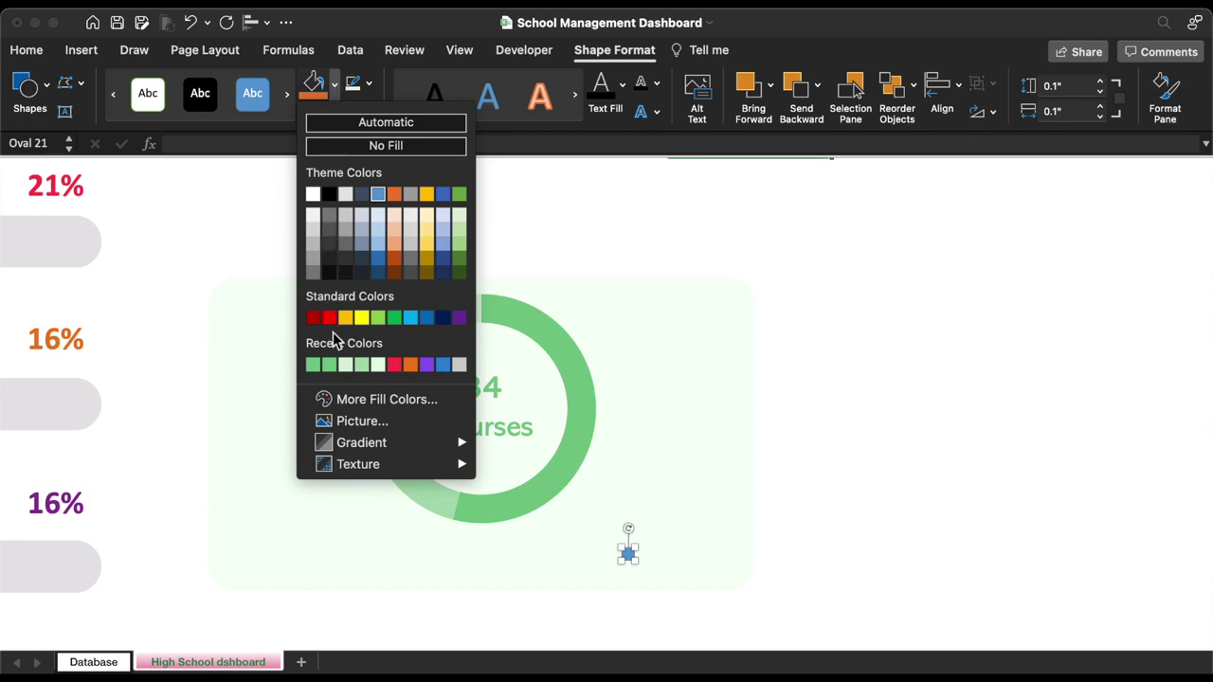
left_click(357, 357)
- Duplicate the dot into three along the card's bottom and distribute them evenly
left_click_drag(633, 561, 257, 559)
left_click_drag(257, 557, 426, 557)
left_click_drag(426, 557, 616, 557)
left_click(256, 554, "shift")
left_click(256, 22)
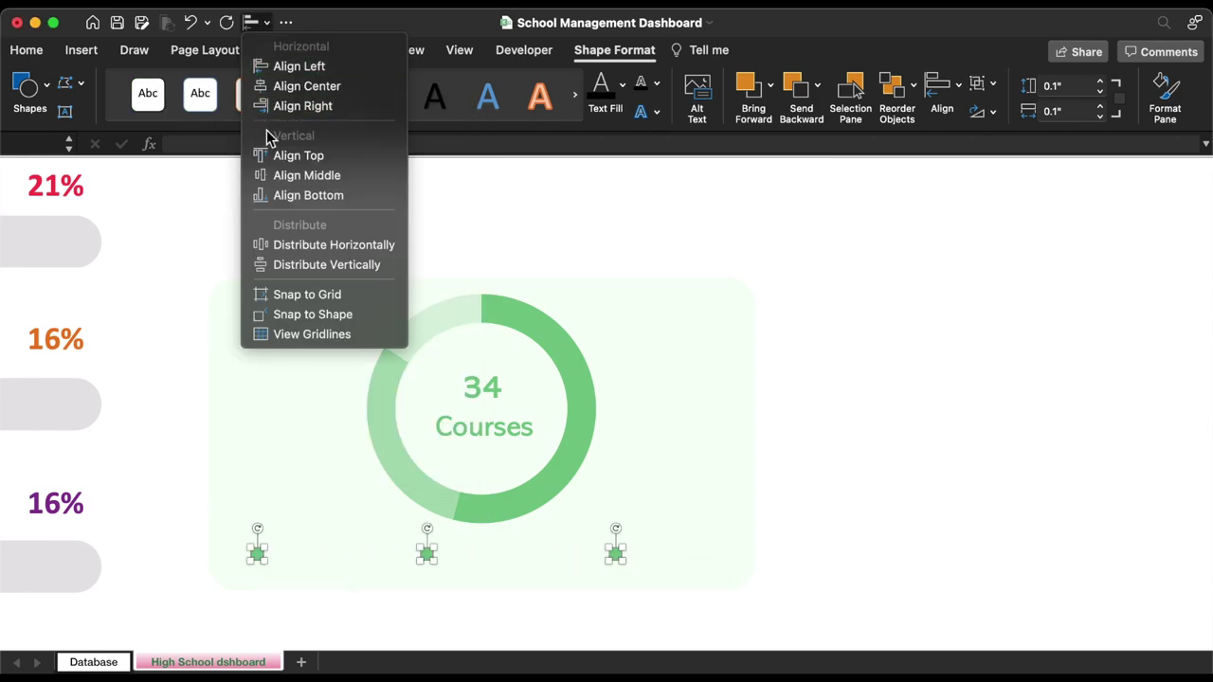
left_click(284, 245)
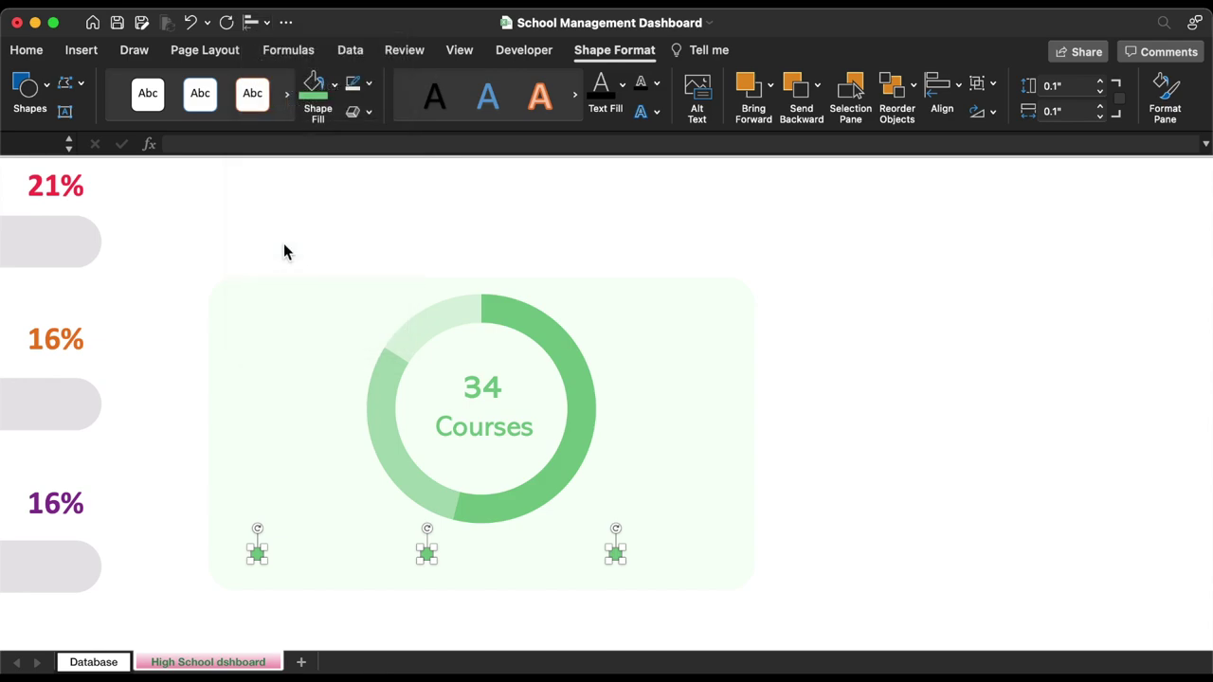
- Copy the Courses label beside the third dot, styled left-aligned, dark grey, Calibri 12
left_click_drag(545, 406, 761, 535)
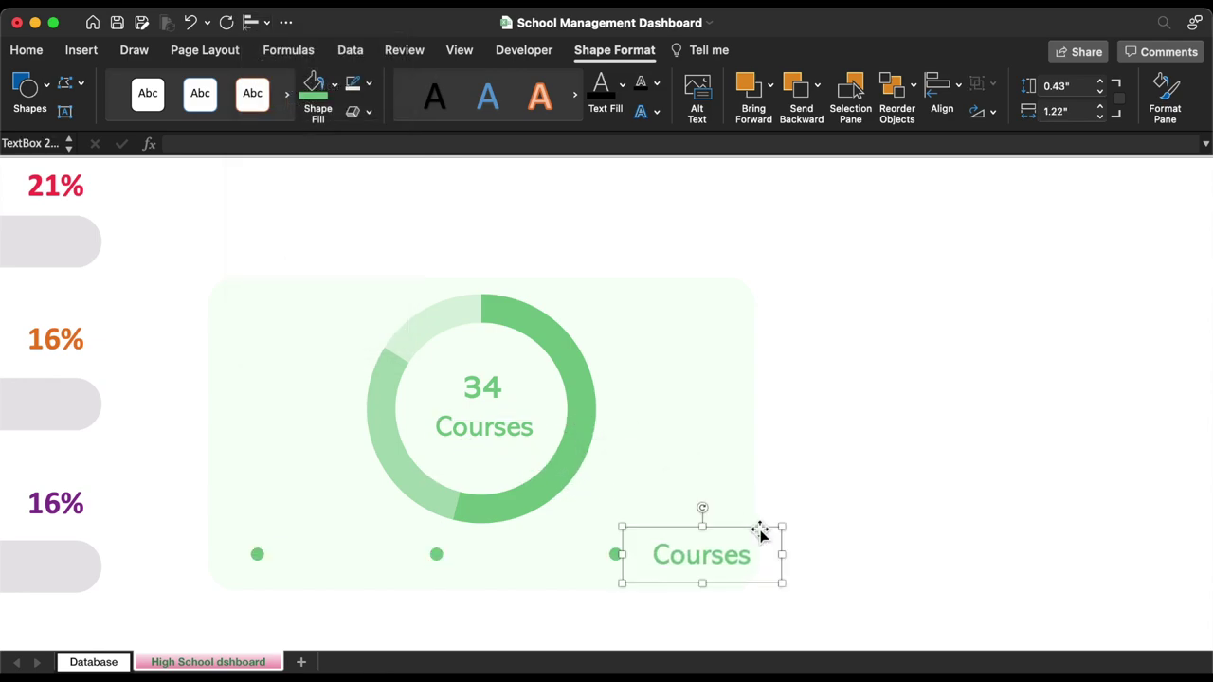
left_click(27, 49)
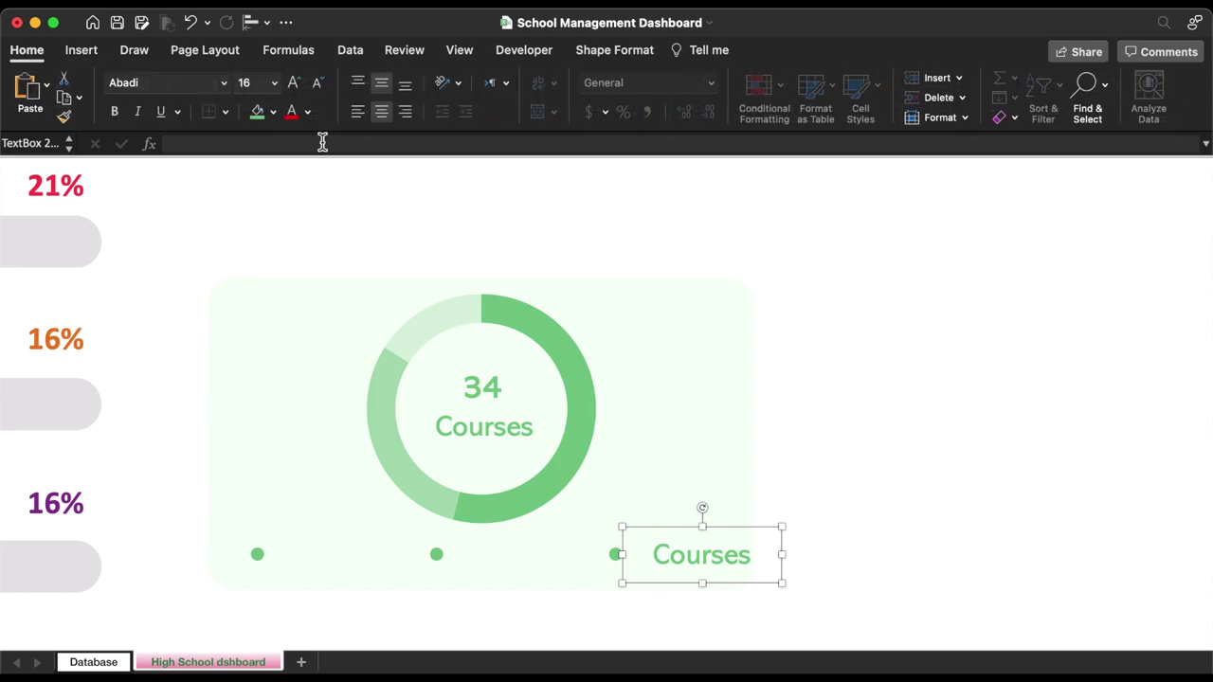
left_click(358, 112)
left_click(309, 113)
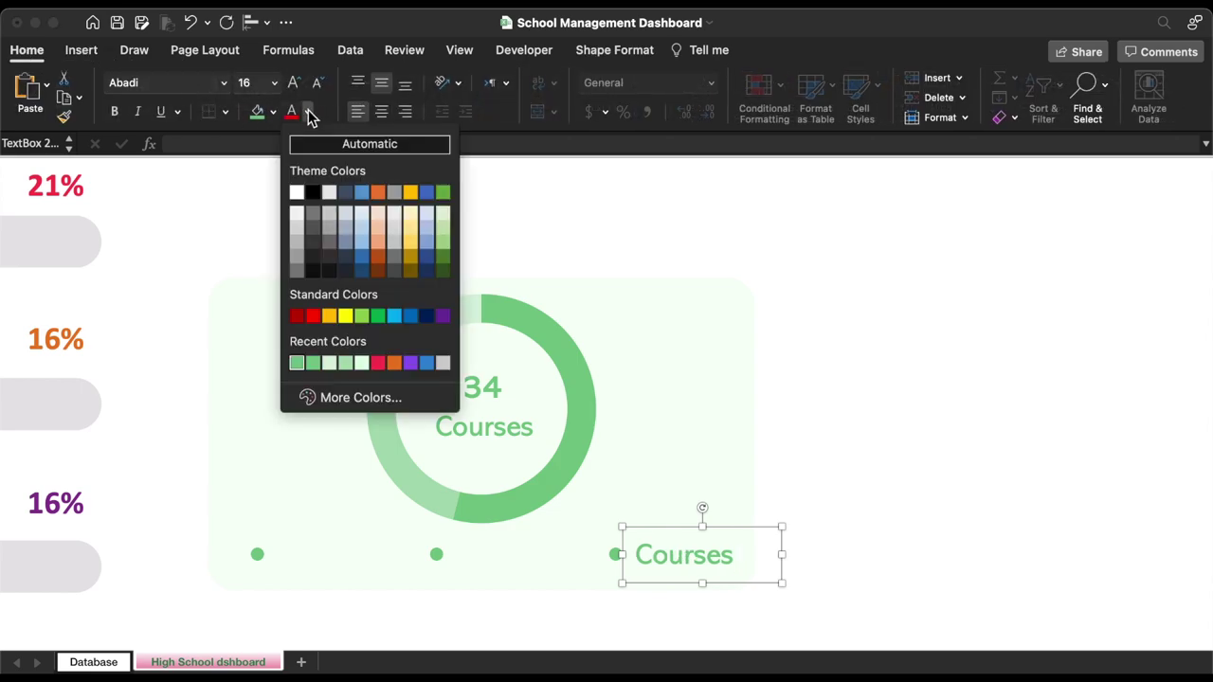
left_click(312, 209)
left_click(224, 82)
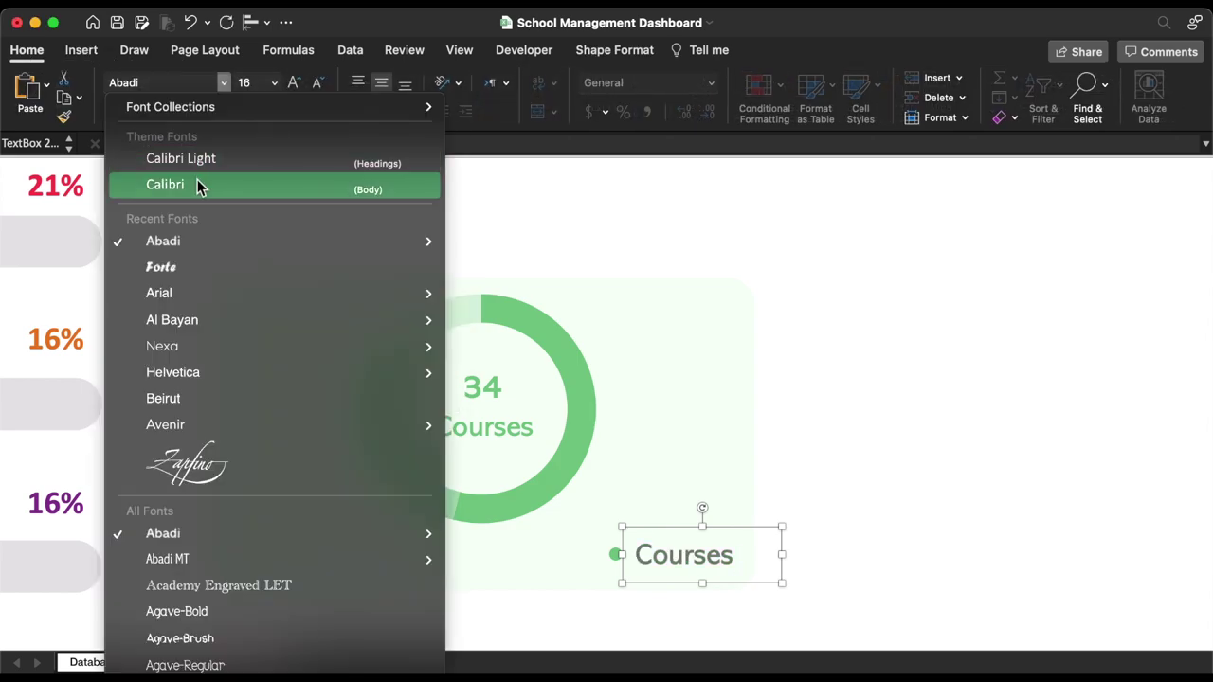
left_click(197, 185)
left_click(274, 82)
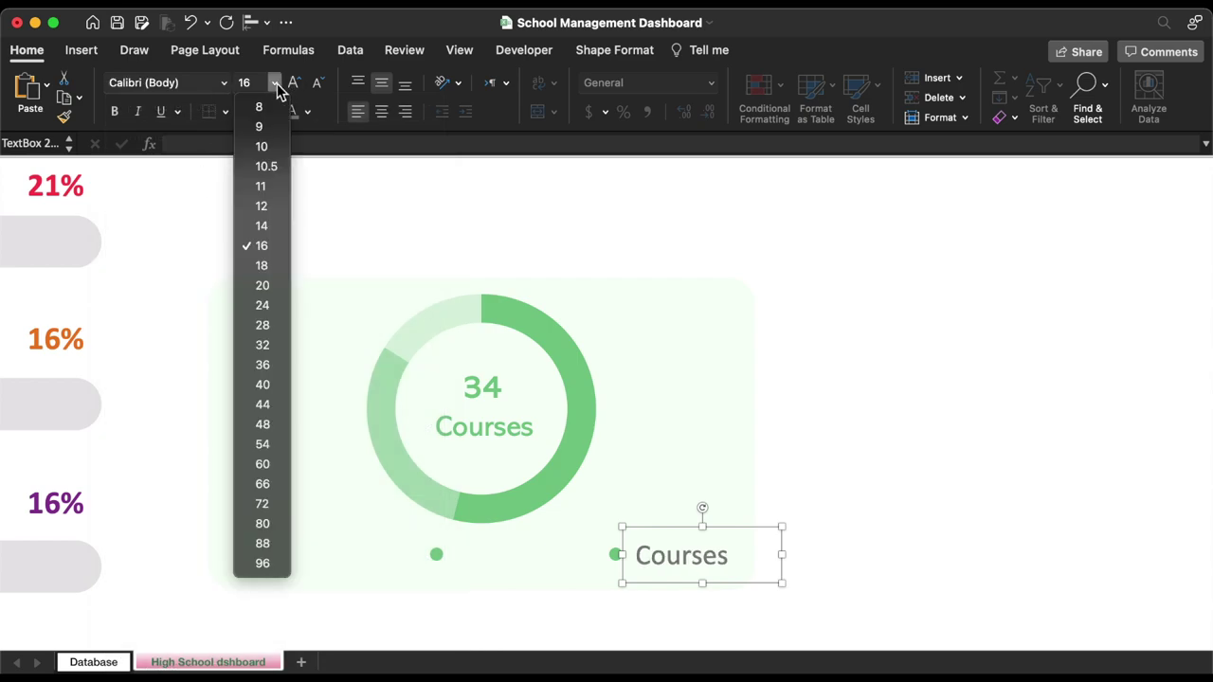
left_click(265, 206)
- Label the dots To Start, Progress and Completed by duplicating and editing the text box
type("To Start")
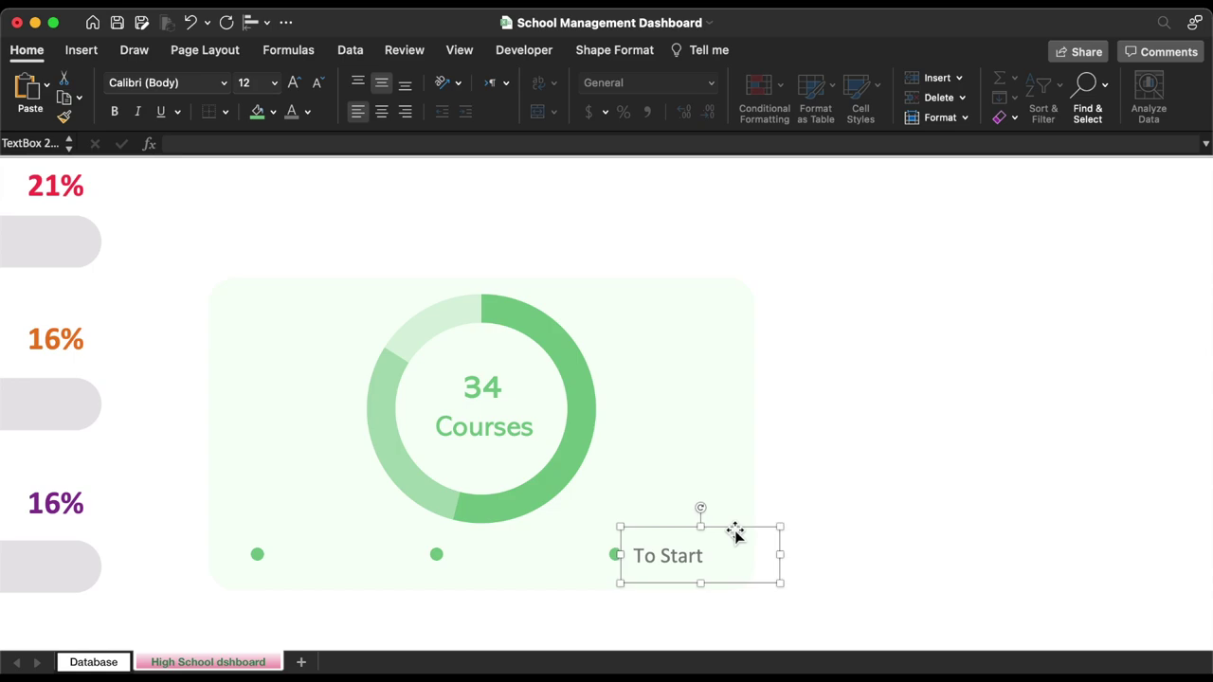
key("Down")
key("Down")
key("Down")
key("Down")
key("Down")
key("Down")
key("Left")
key("Left")
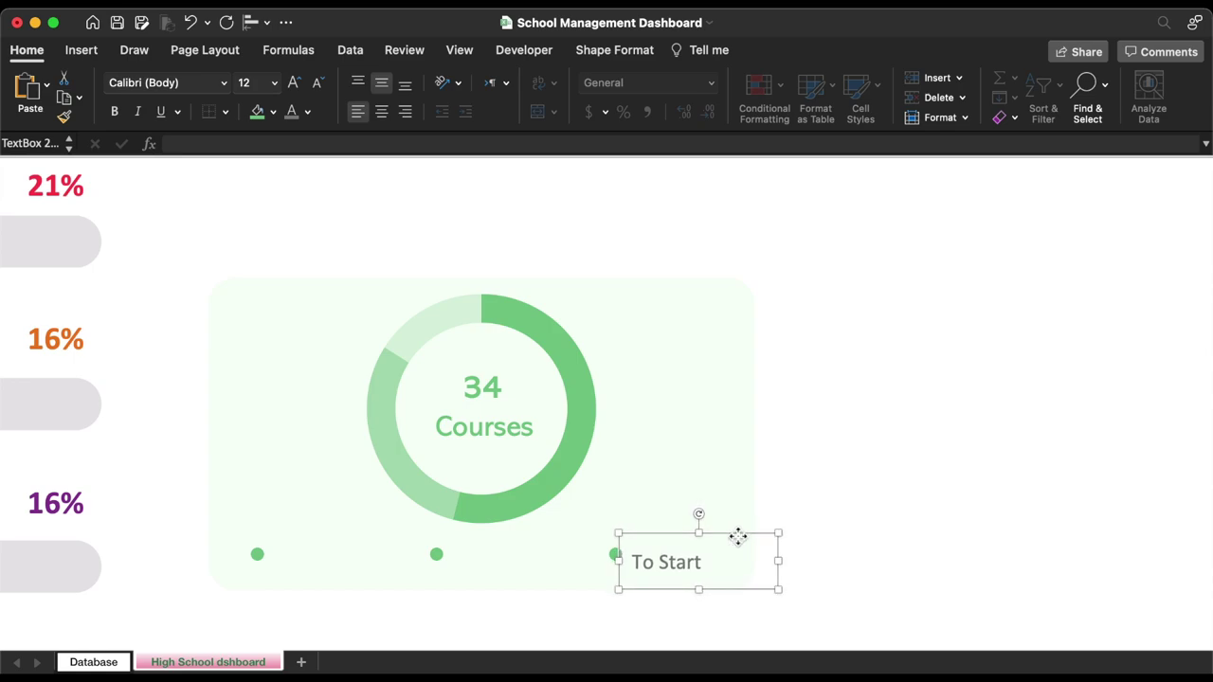
left_click_drag(737, 538, 560, 557)
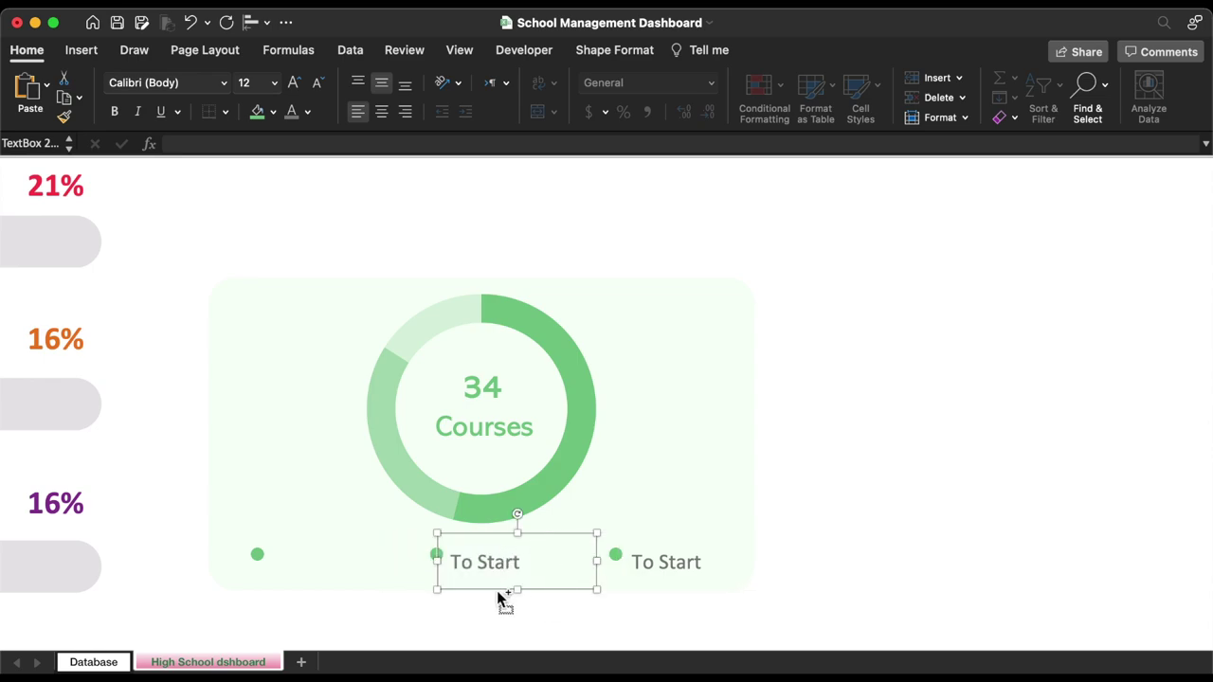
left_click_drag(497, 597, 324, 592)
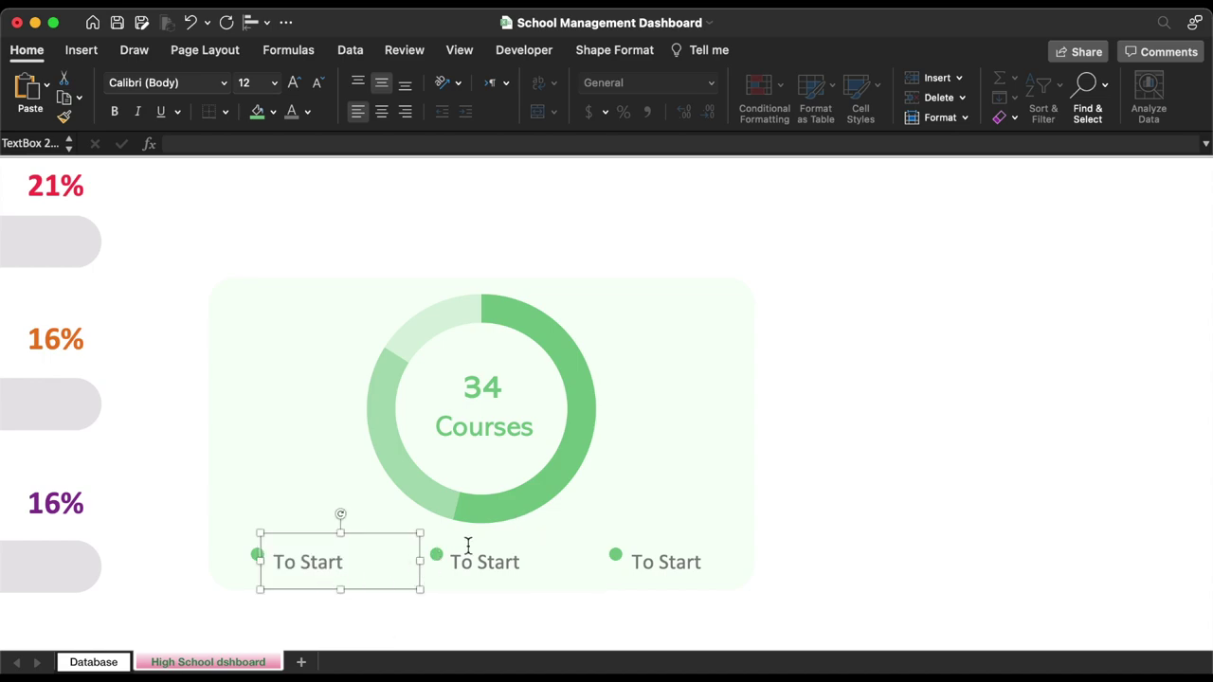
triple_click(478, 559)
type("Progress")
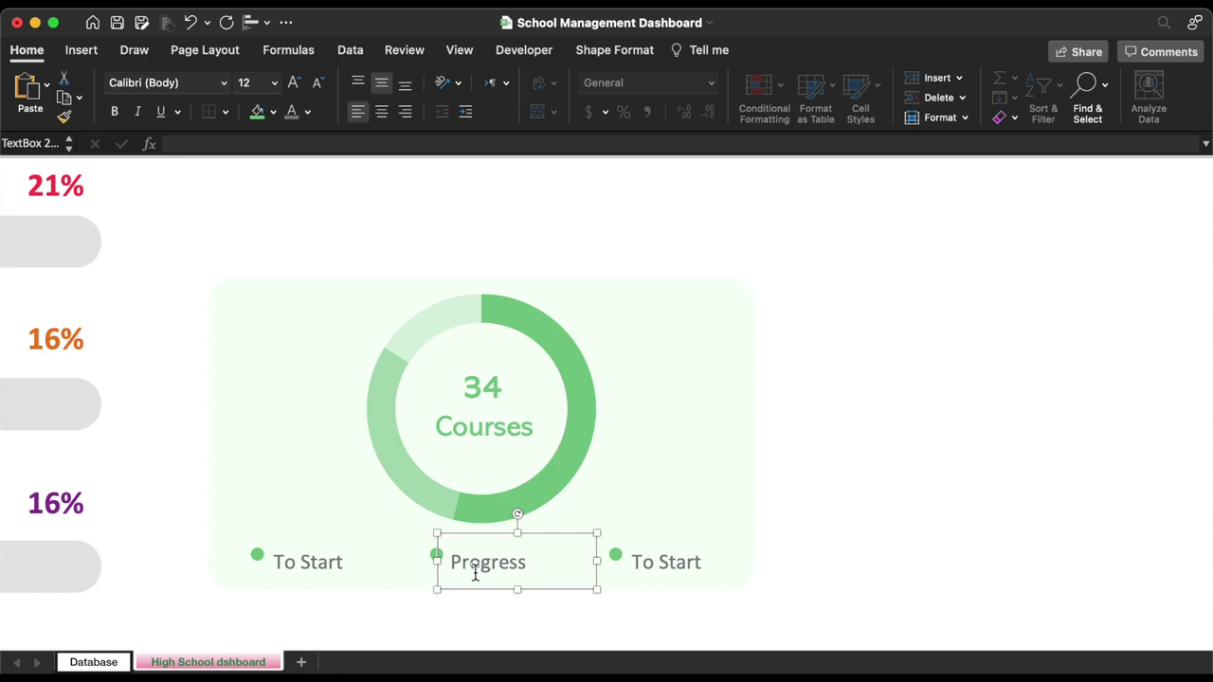
triple_click(317, 569)
type("Completed")
- Duplicate the three legend labels into a second row just above the originals
left_click(372, 536)
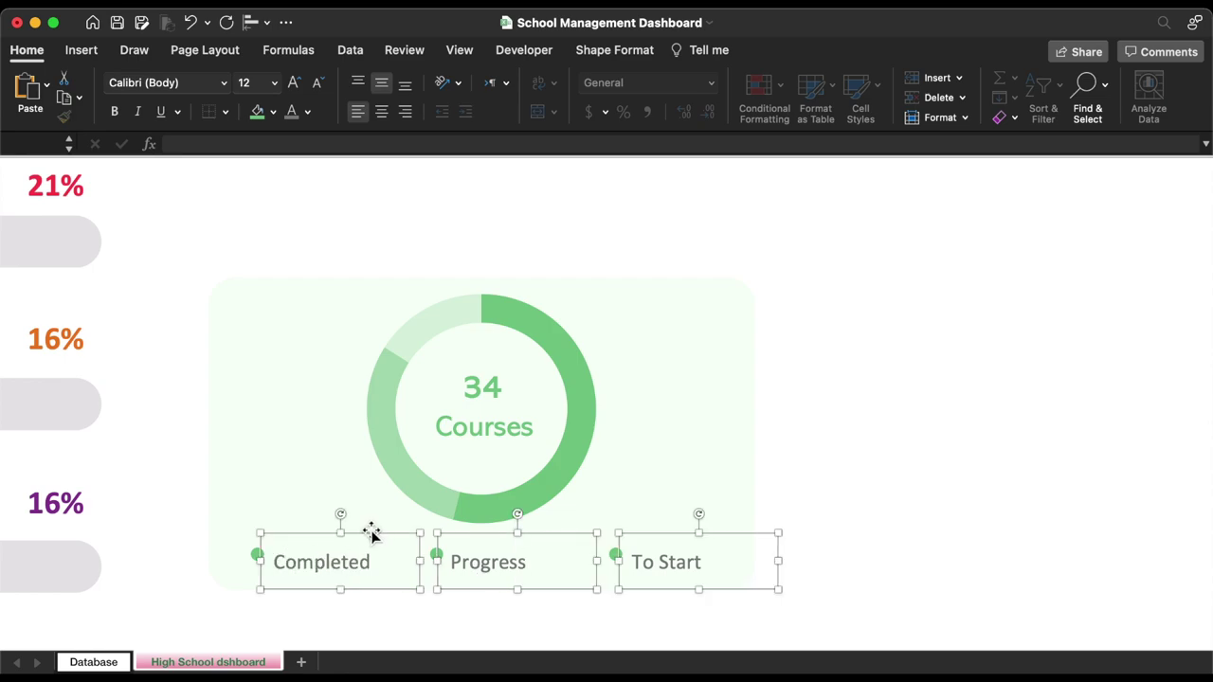
left_click_drag(366, 537, 370, 516)
left_click(325, 536)
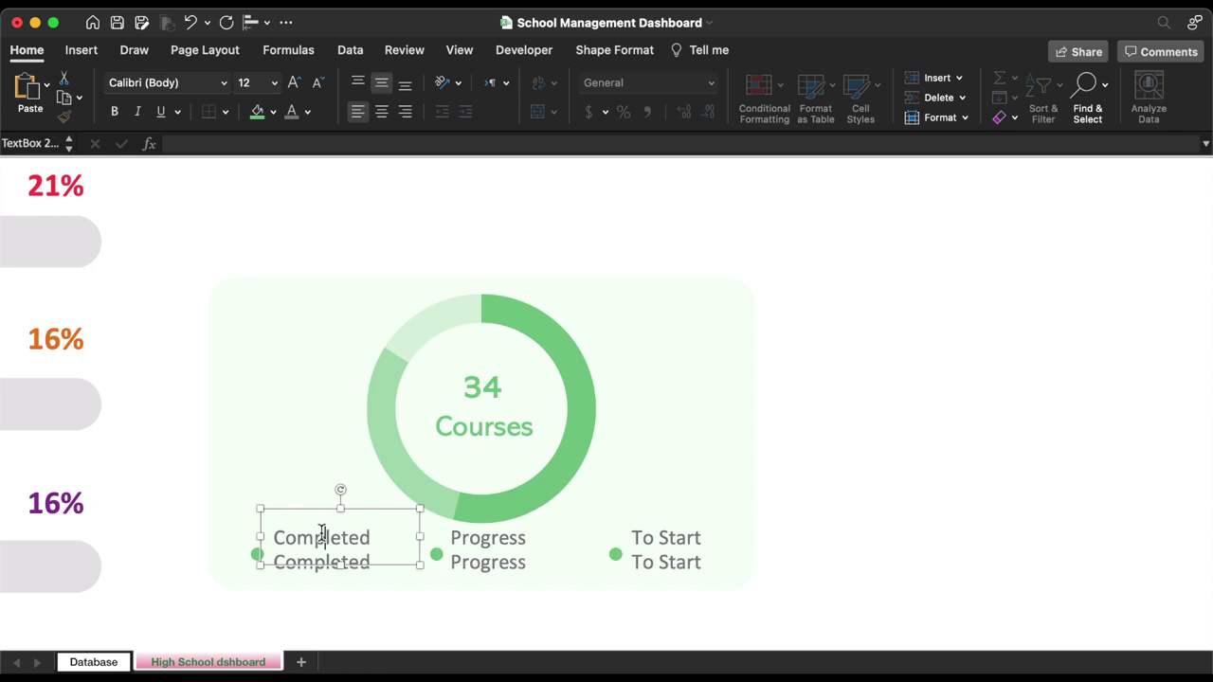
double_click(322, 537)
left_click(401, 143)
- Link the upper Completed, Progress and To Start labels to Database values 54%, 30% and 16%
type("=")
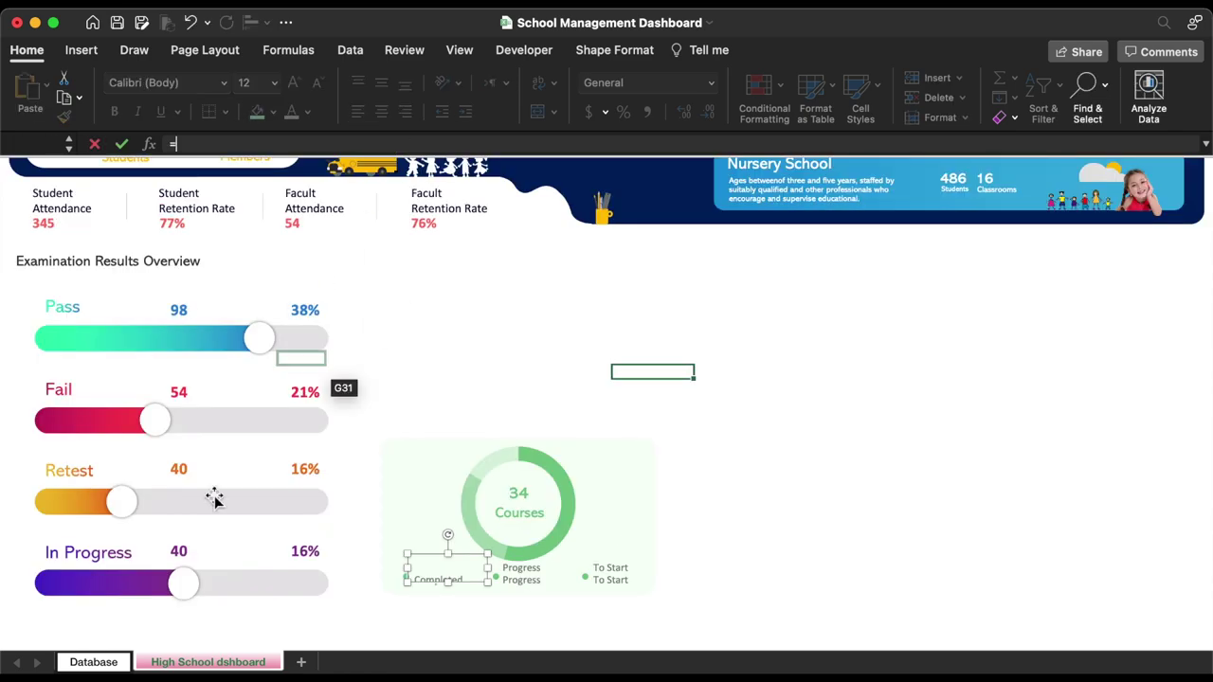
left_click(93, 661)
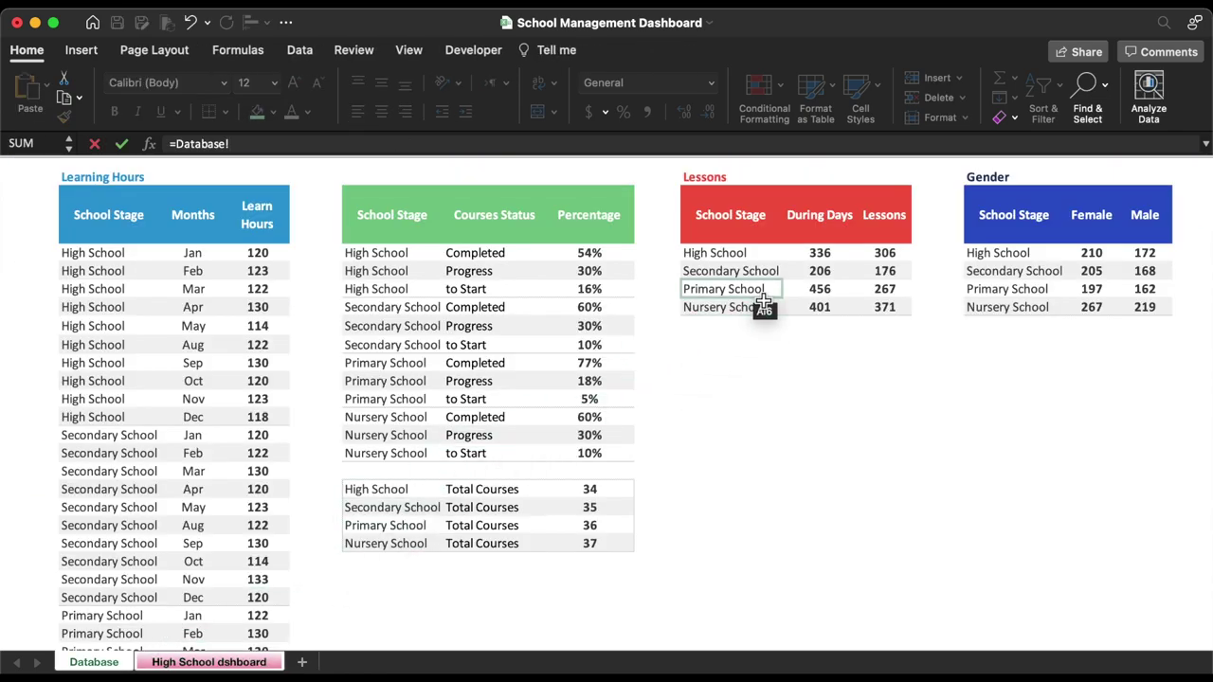
left_click(595, 256)
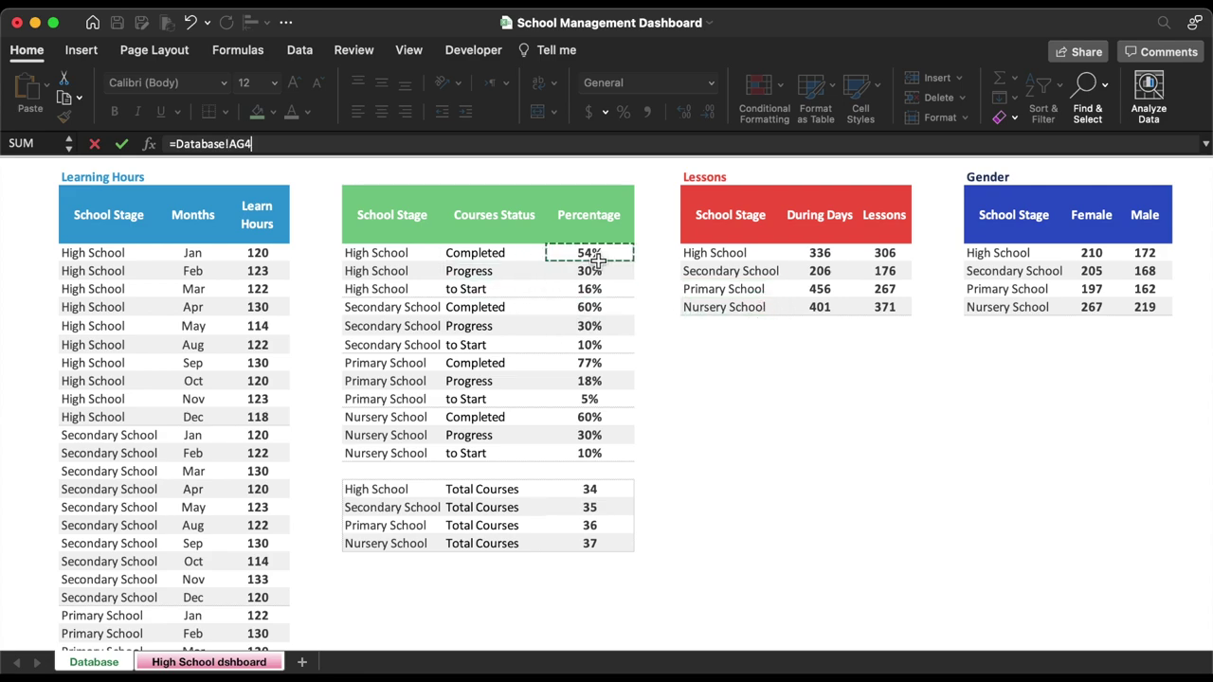
key("Return")
left_click(533, 577)
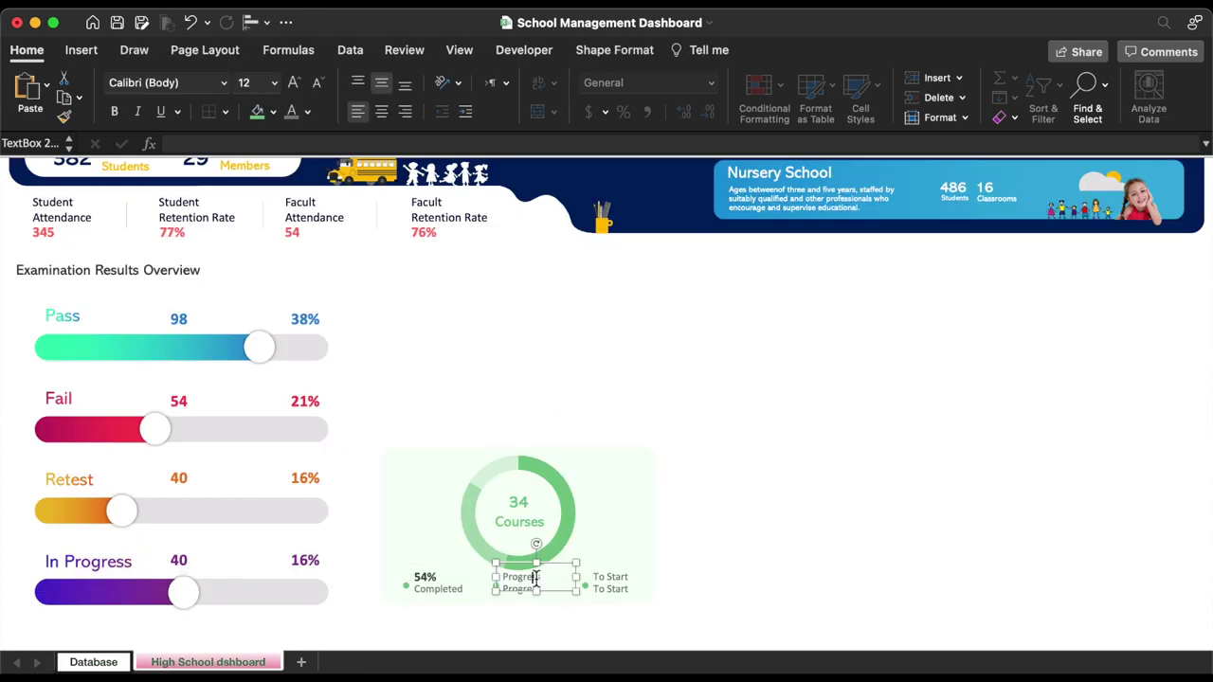
type("=")
left_click(93, 661)
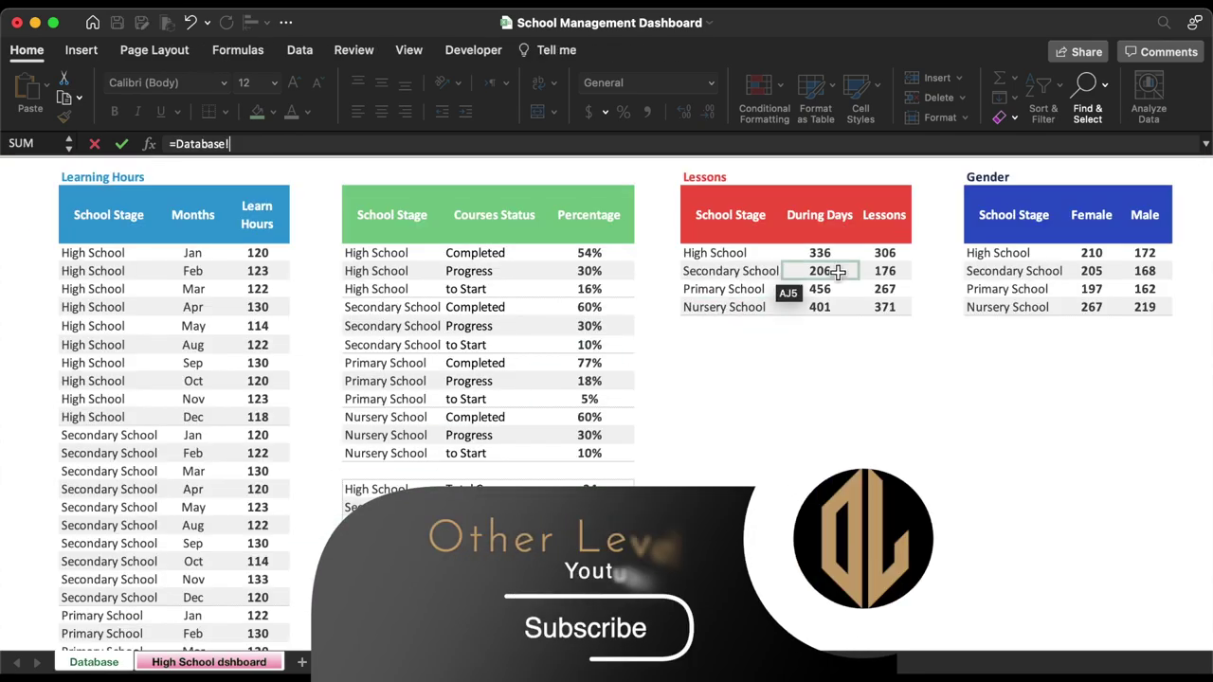
left_click(616, 274)
key("Return")
type("=")
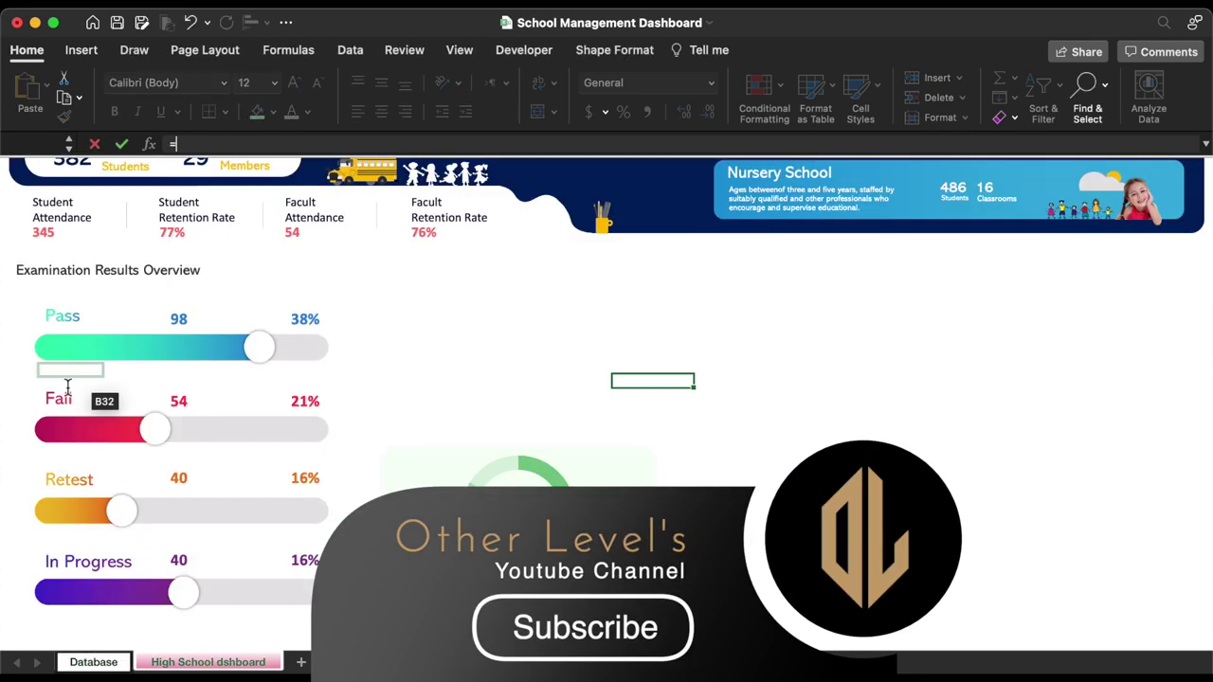
left_click(93, 661)
left_click(589, 289)
key("Return")
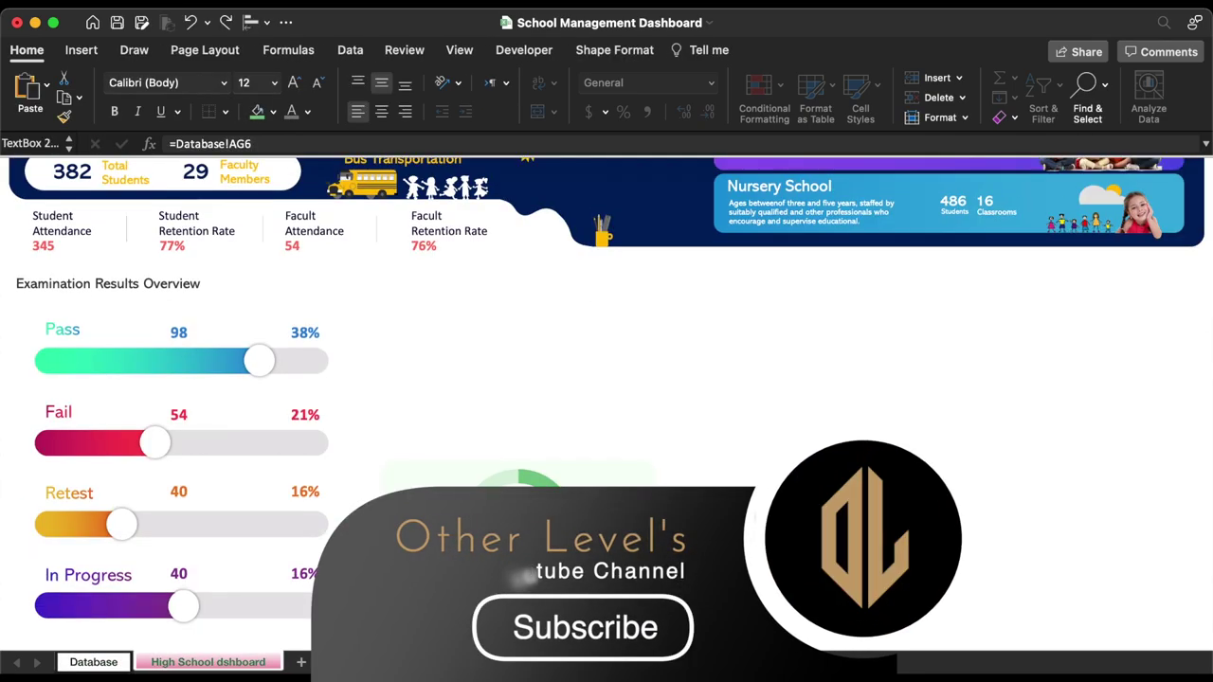
left_click(634, 479)
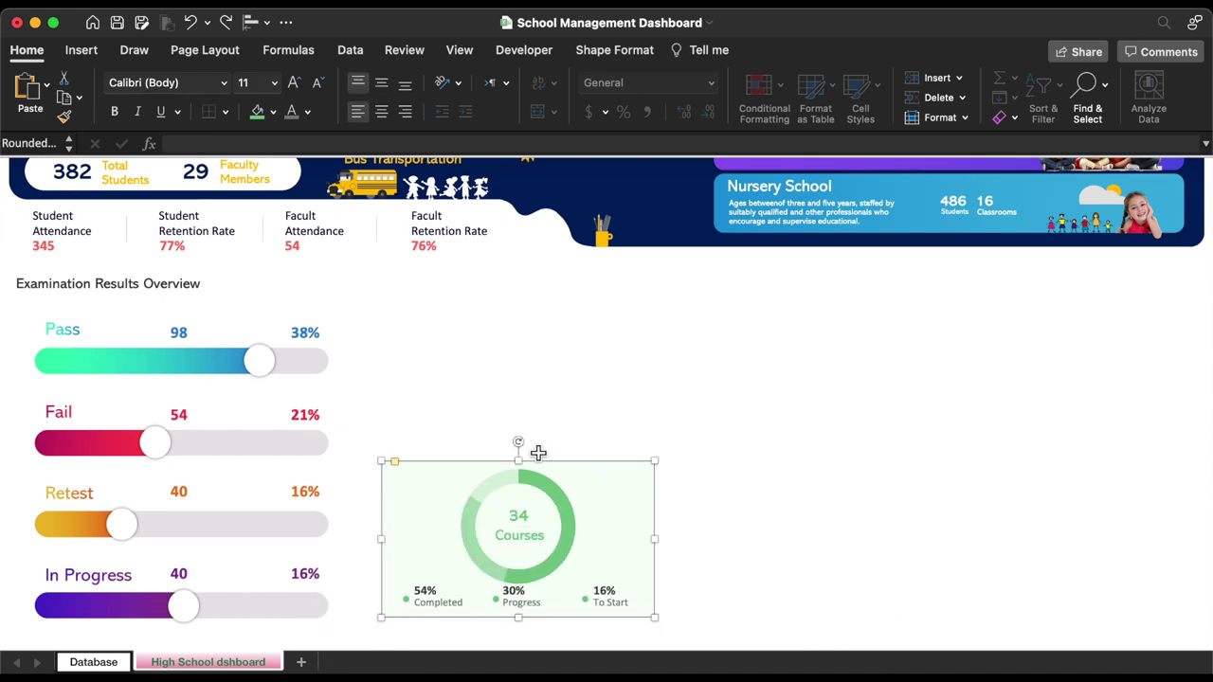
- Stretch the green card to 2.79" tall, nudge the doughnut and 34 Courses label up, then open Database
left_click_drag(518, 461, 519, 435)
left_click(537, 483)
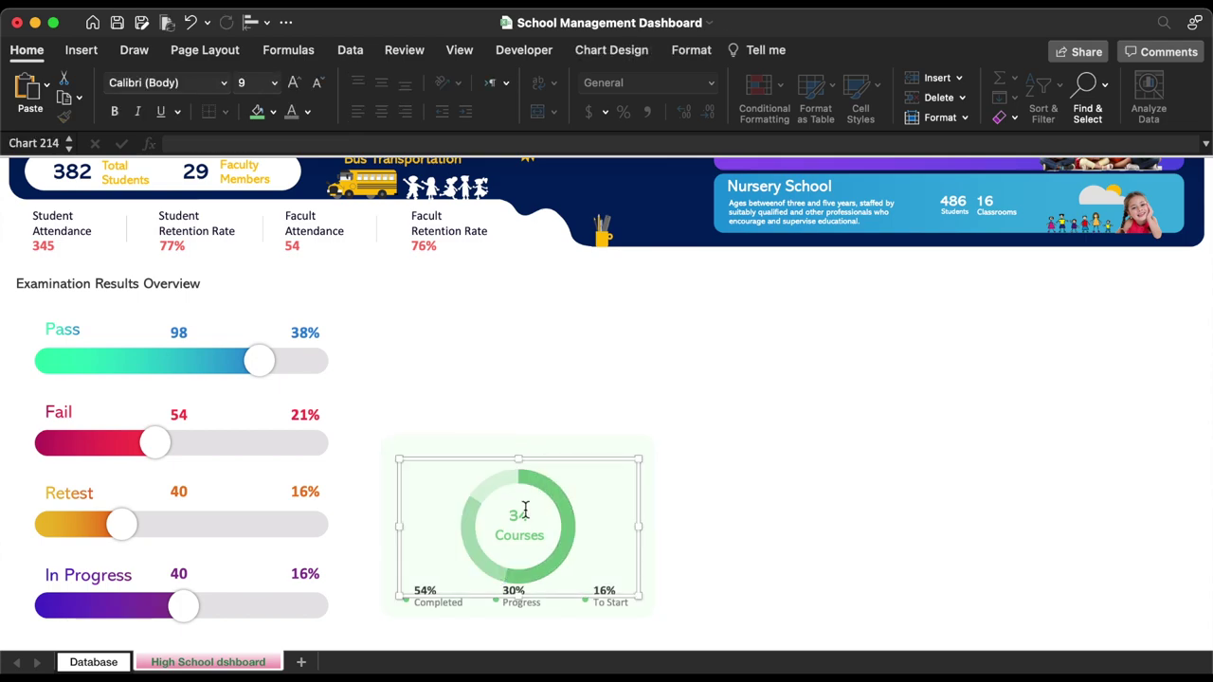
left_click(527, 516)
key("Up")
key("Up")
key("Up")
key("Up")
key("Up")
key("Up")
key("Up")
key("Up")
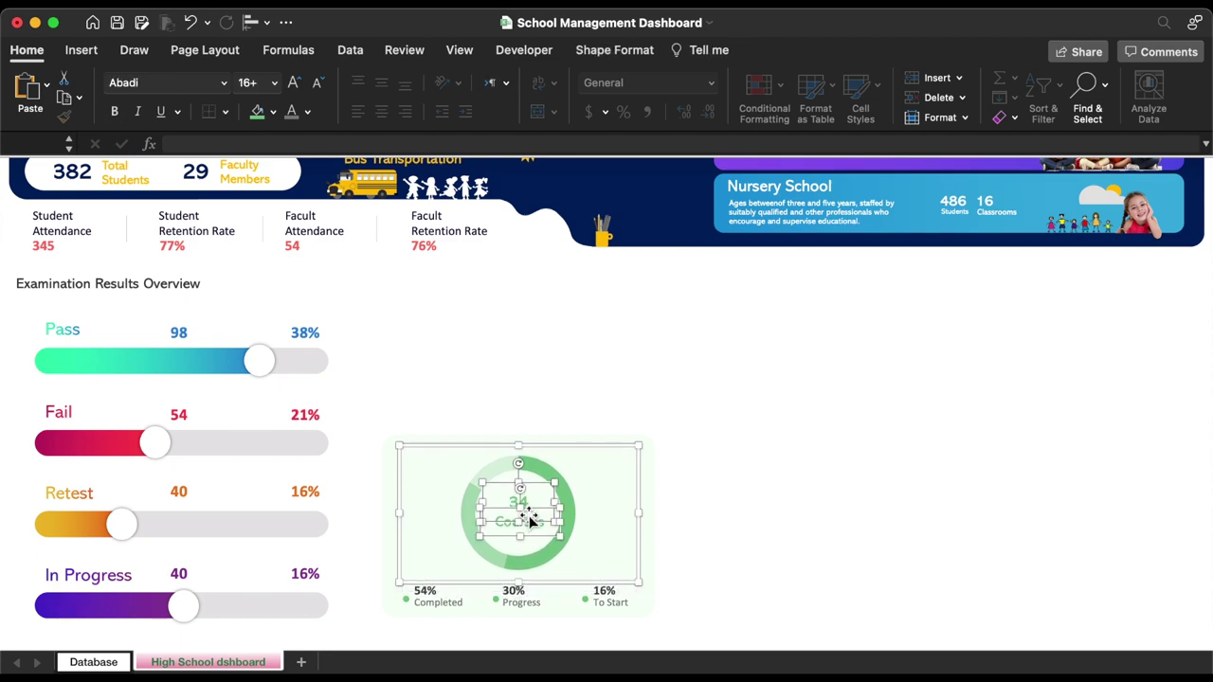
left_click(772, 528)
scroll(821, 459, "down", 1)
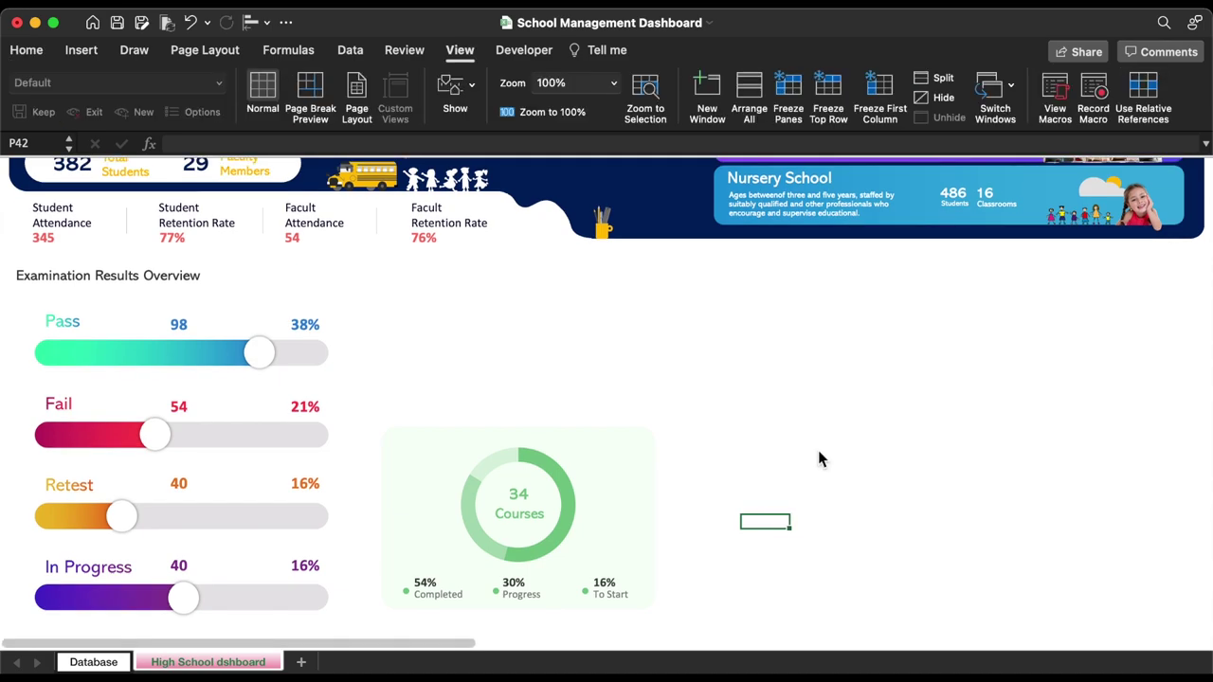
left_click(111, 663)
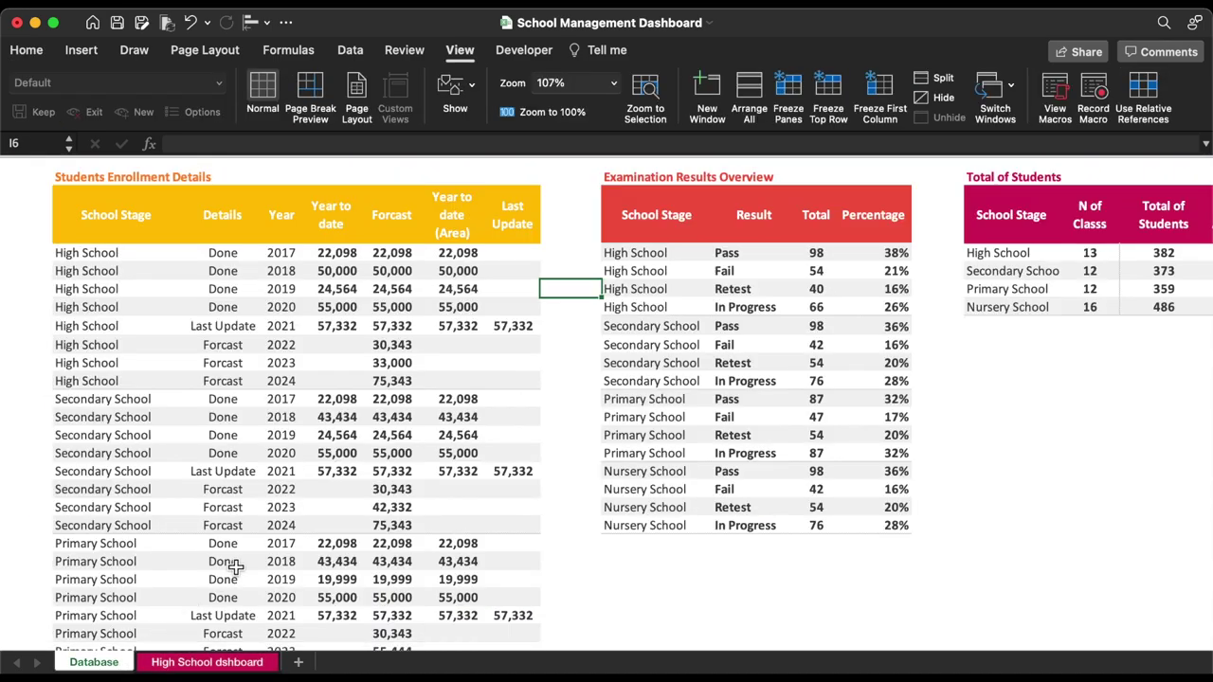
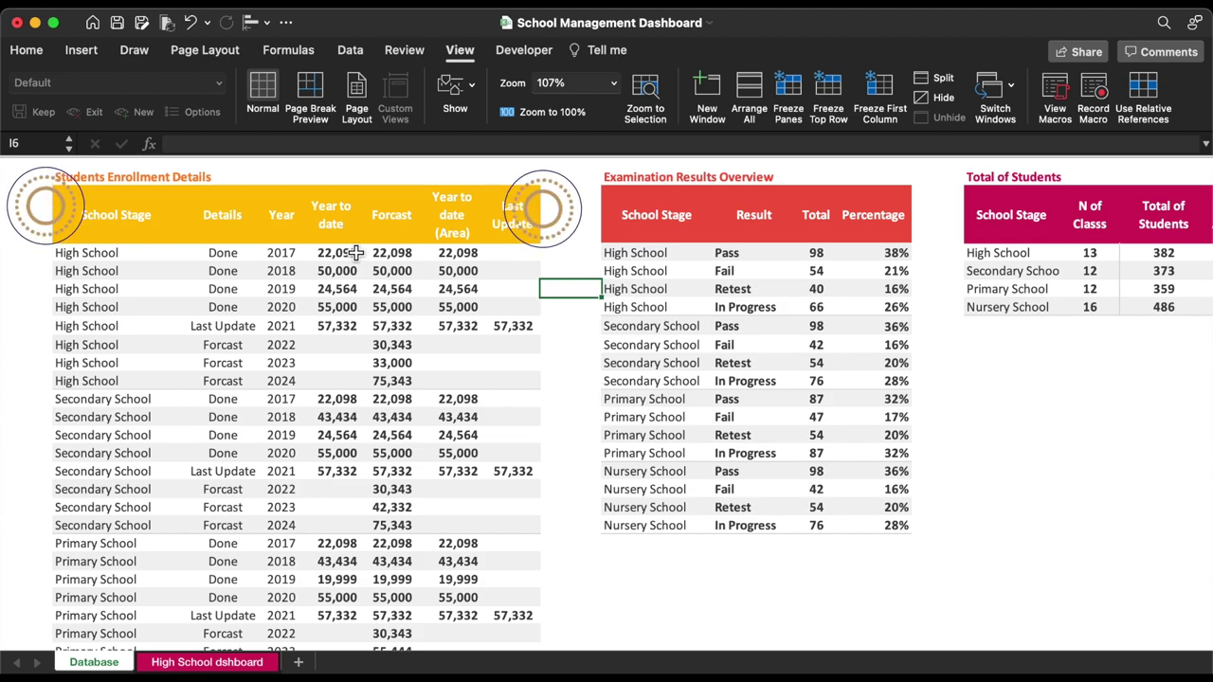
- Insert a recommended line chart of the High School data in D3:H11
left_click_drag(283, 216, 509, 379)
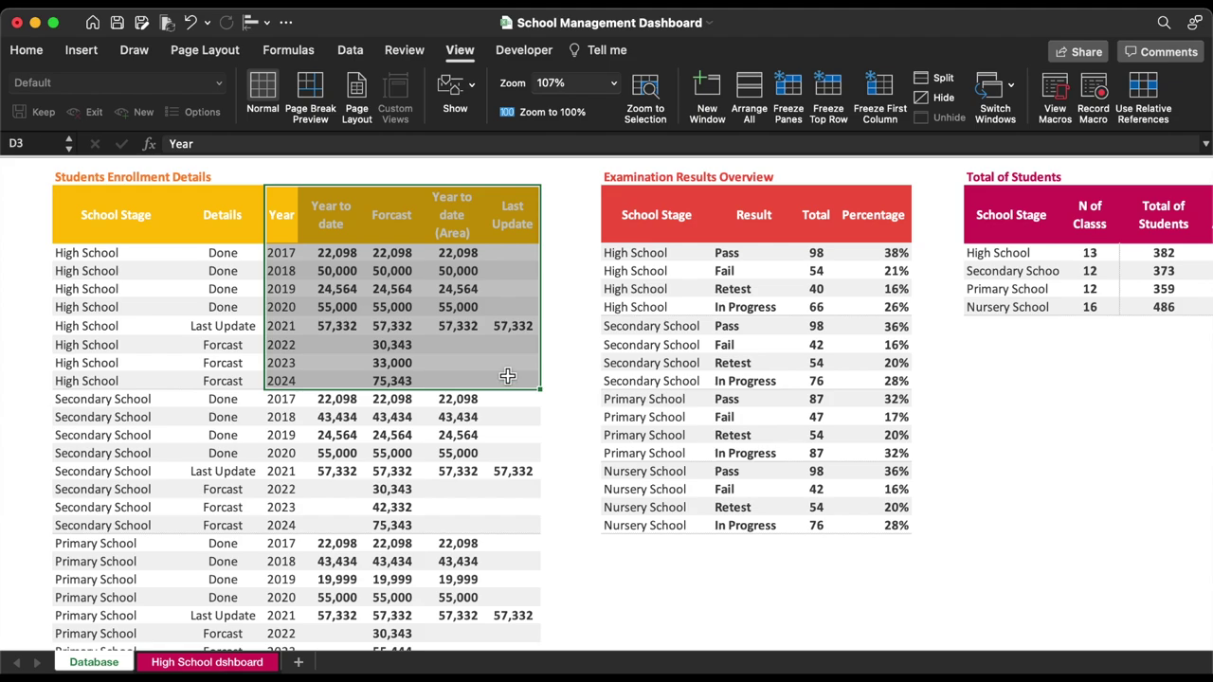
left_click(80, 54)
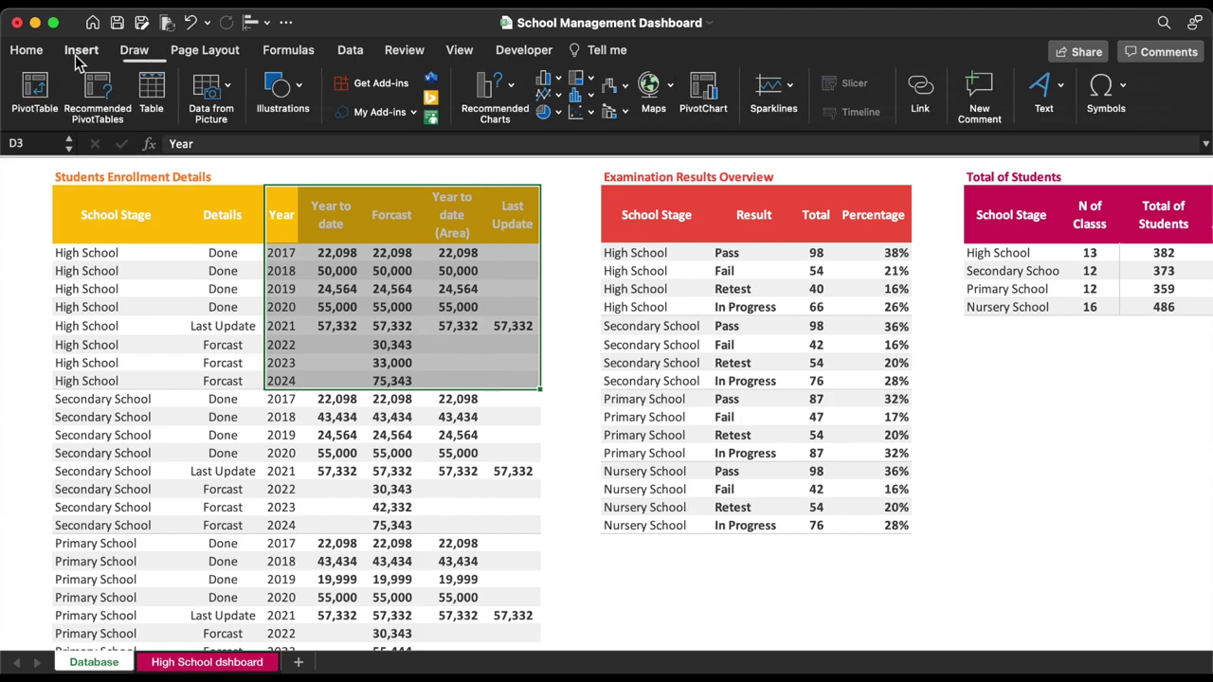
left_click(493, 85)
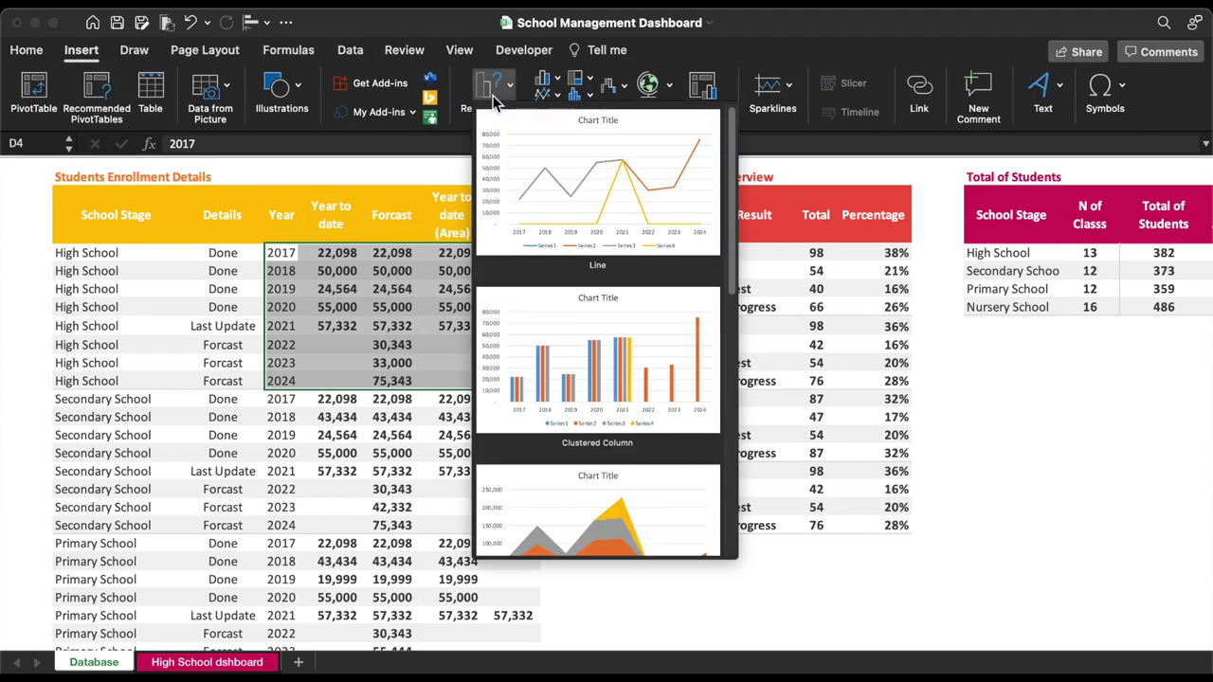
left_click(577, 209)
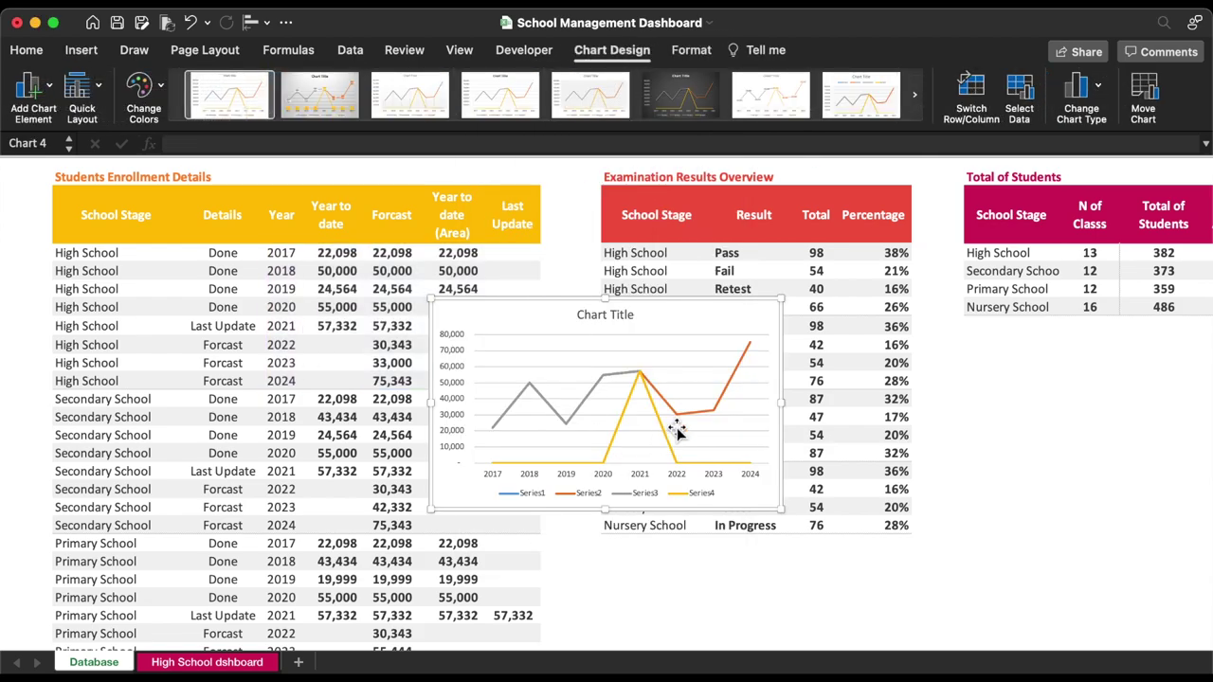
- Move the chart below the High School rows and change Series3 to a 2-D area
left_click_drag(677, 428, 450, 542)
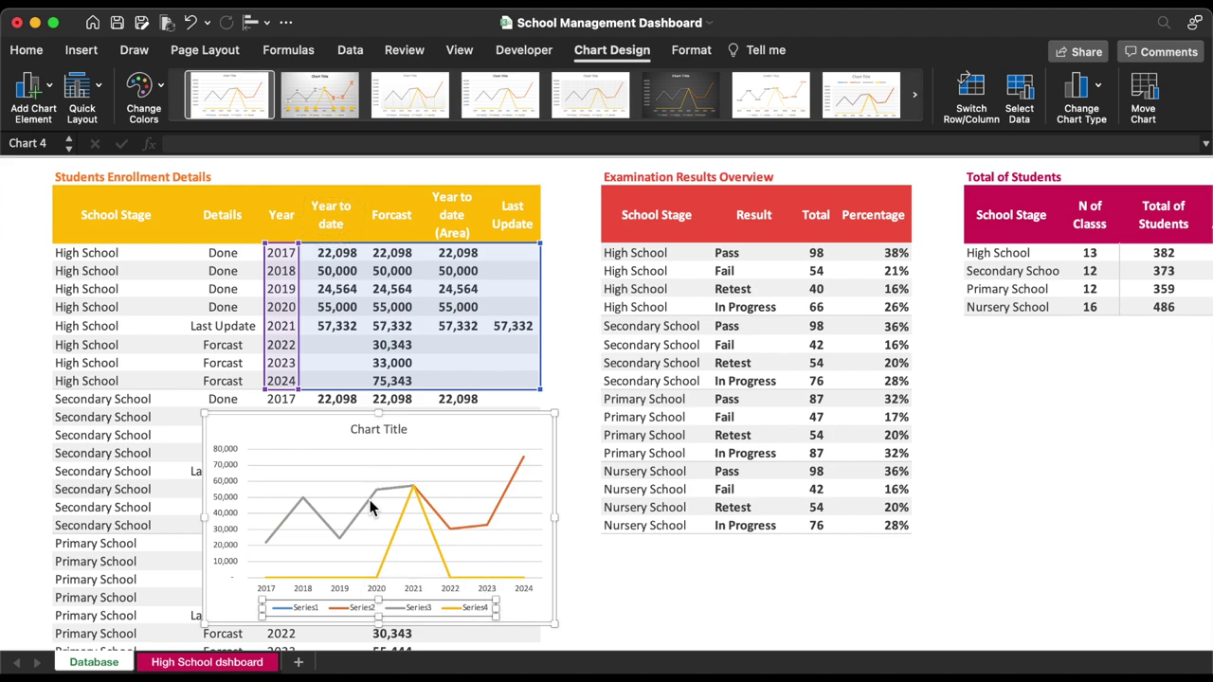
left_click(370, 507)
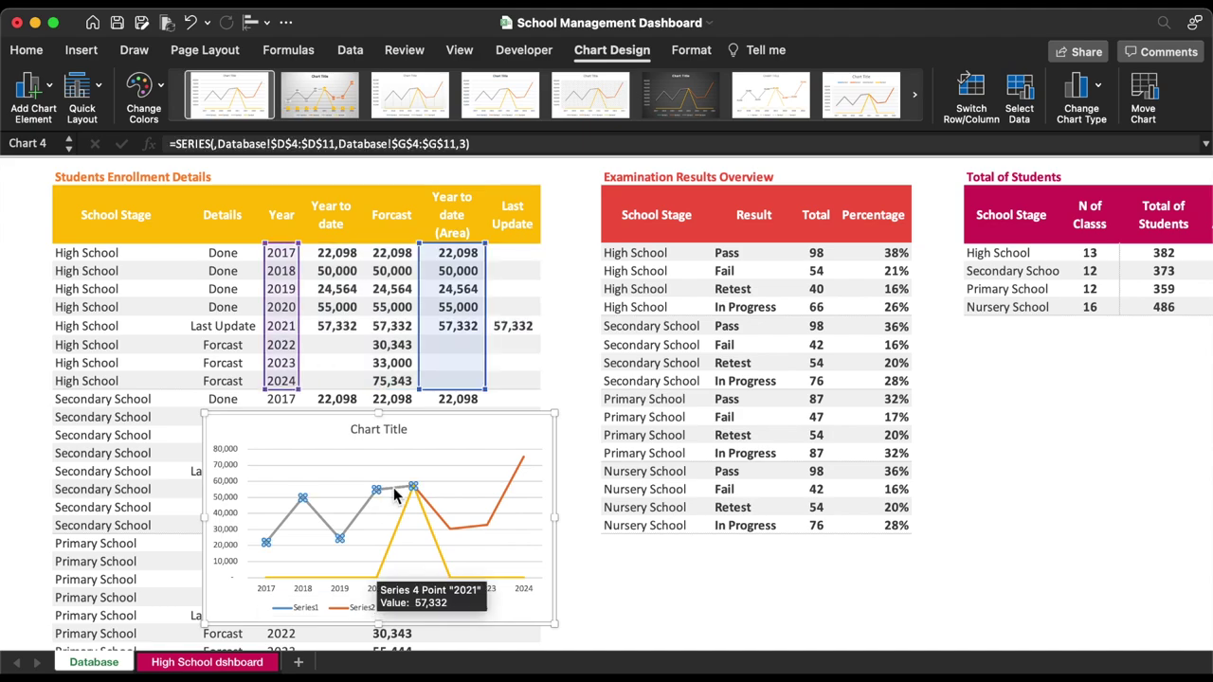
left_click(1101, 87)
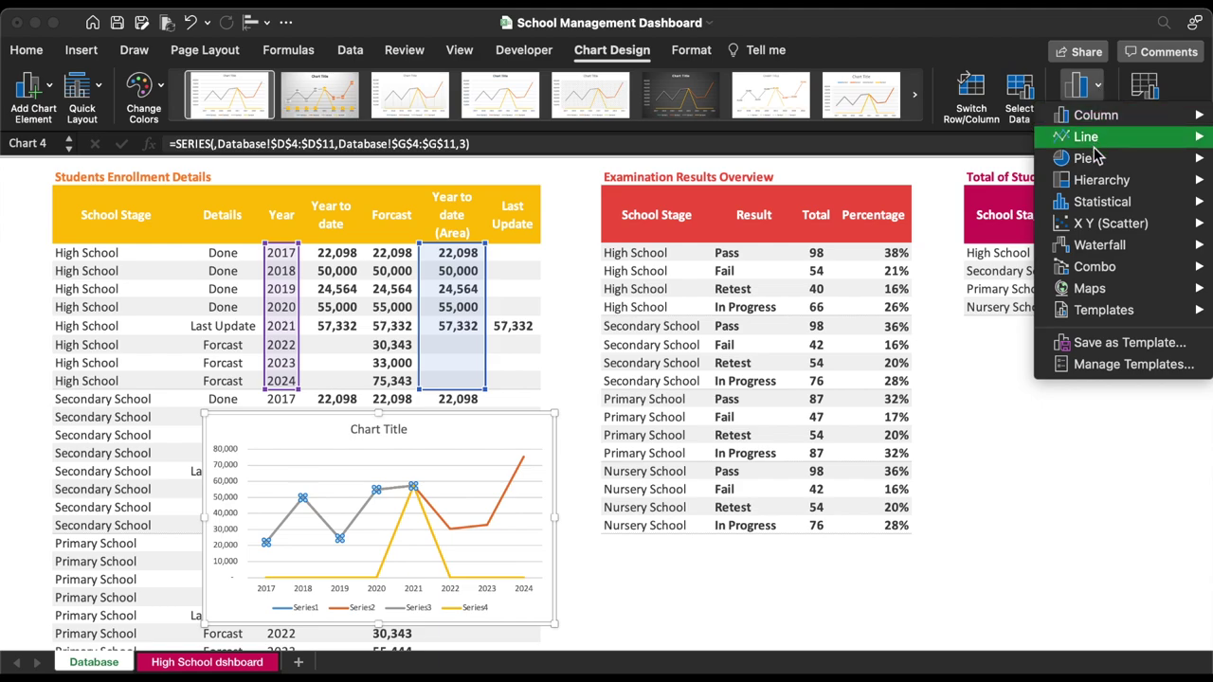
mouse_move(1085, 137)
left_click(777, 545)
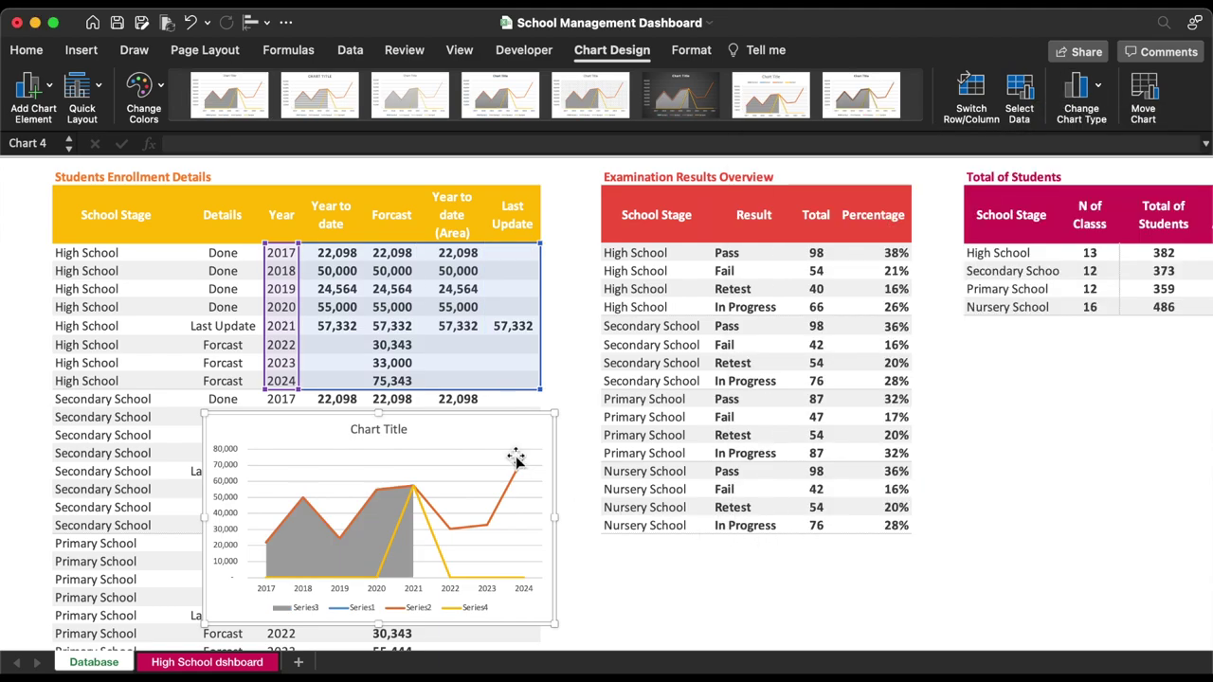
left_click(440, 517)
- Make the Forcast series a solid, thinner 1.75 pt dashed line
double_click(440, 515)
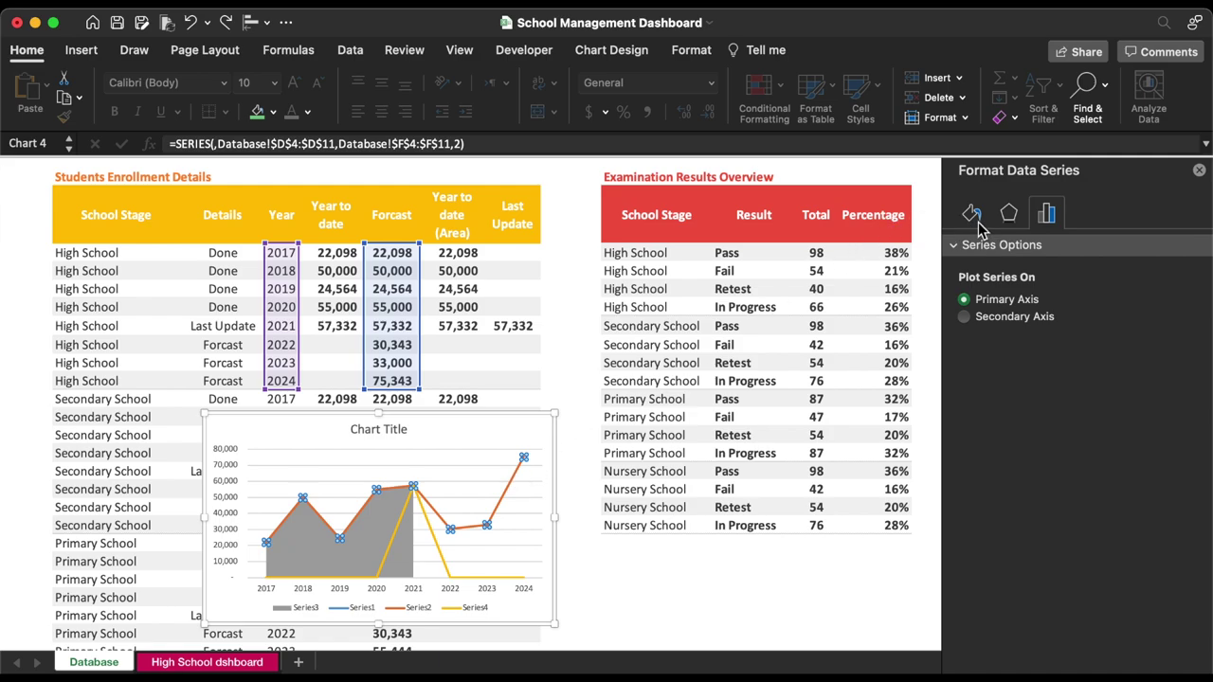
left_click(979, 223)
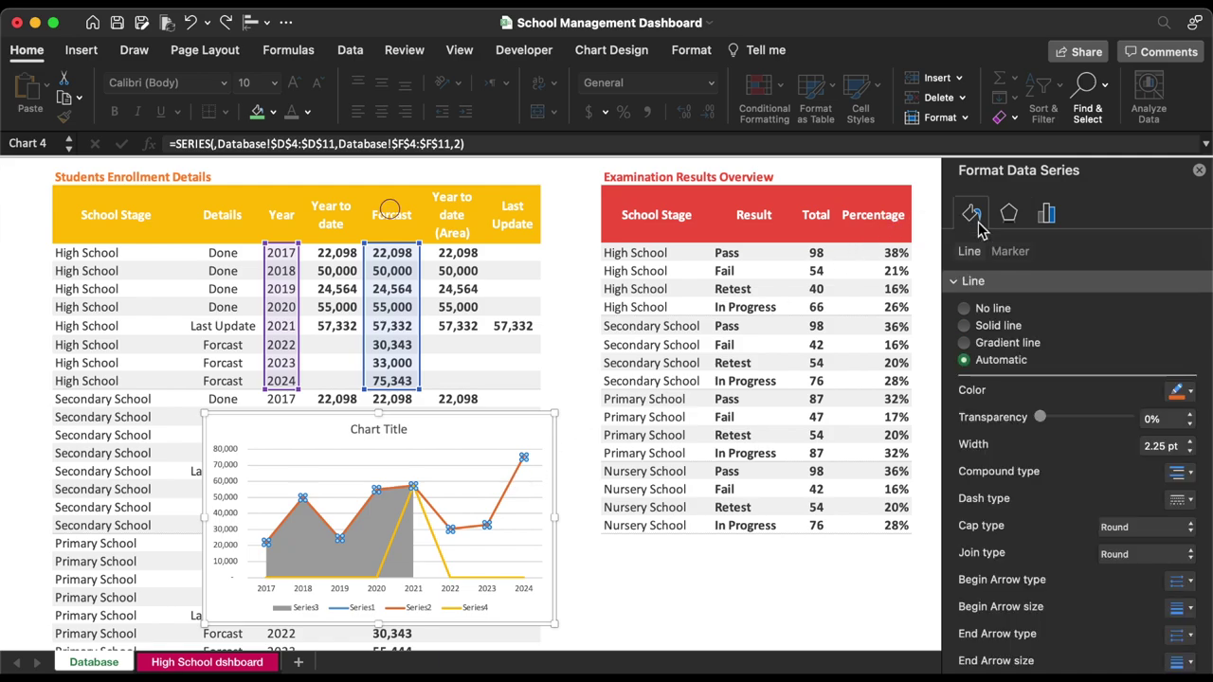
left_click(1192, 452)
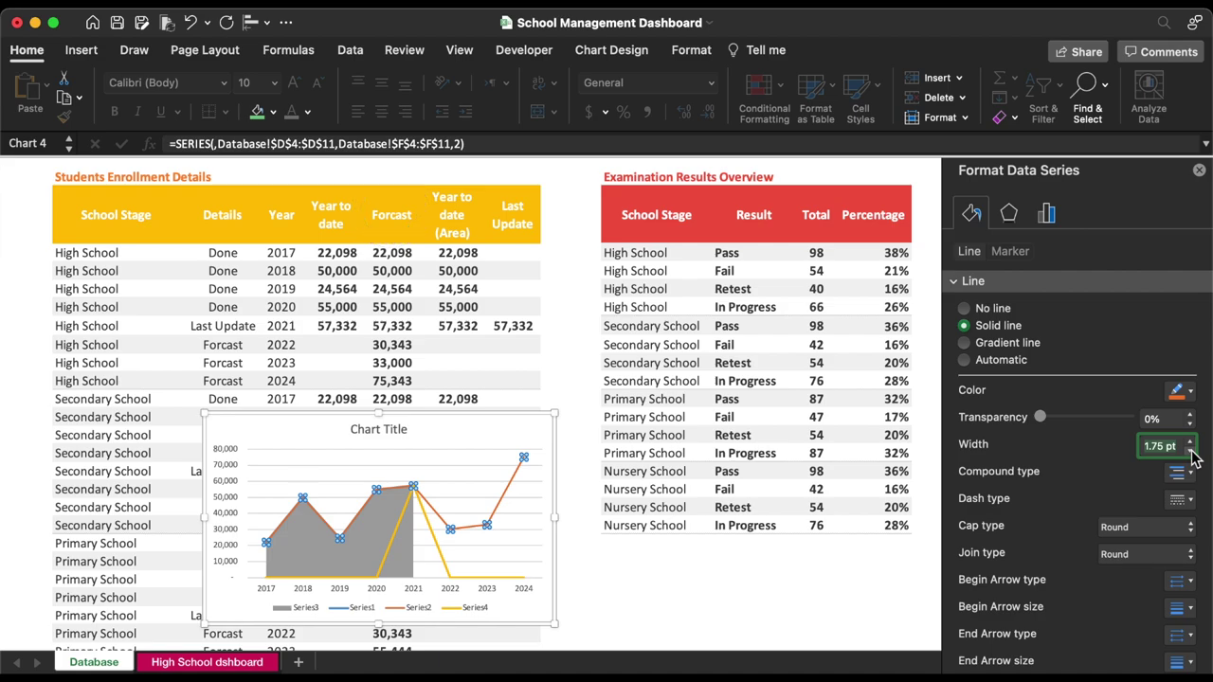
left_click(1189, 504)
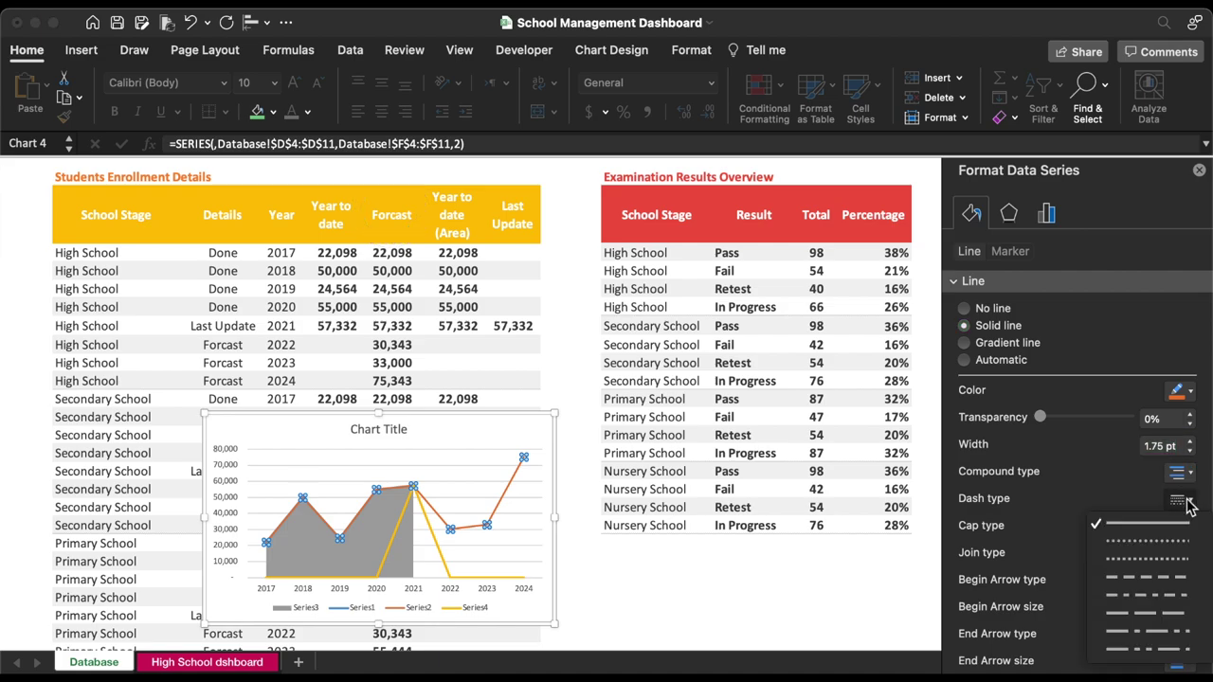
left_click(1150, 578)
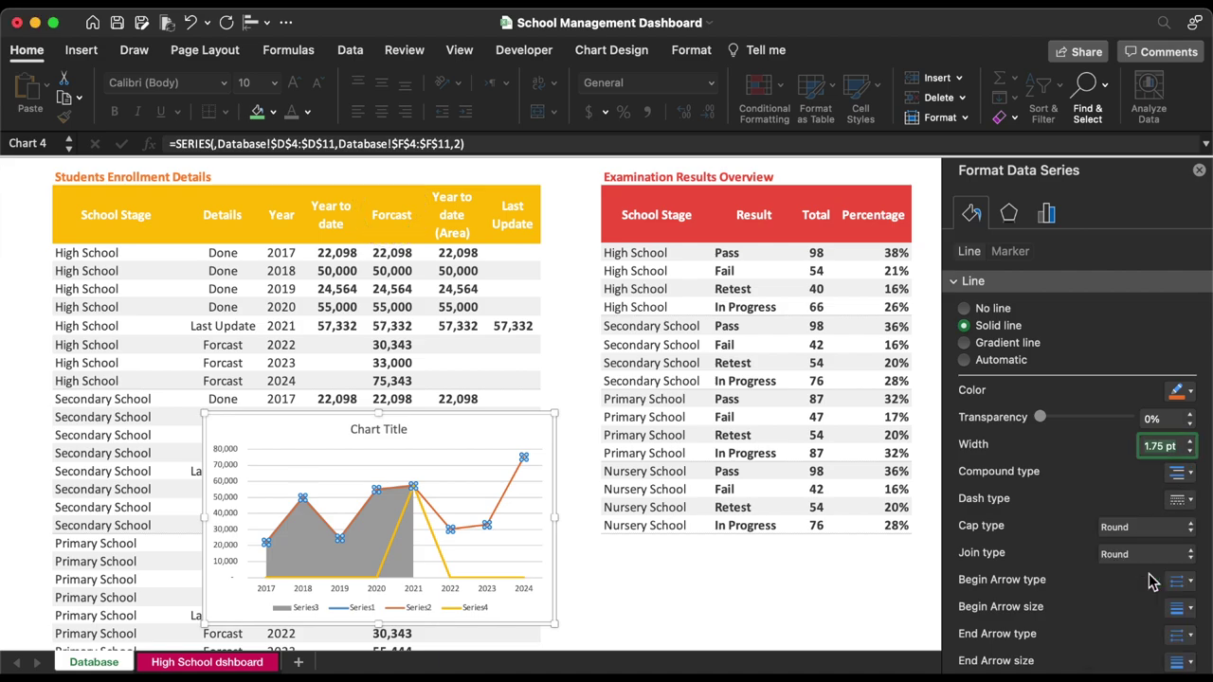
- Colour the Forcast line F35944, make it partly transparent, then set it to No line
left_click(1184, 391)
left_click(1104, 646)
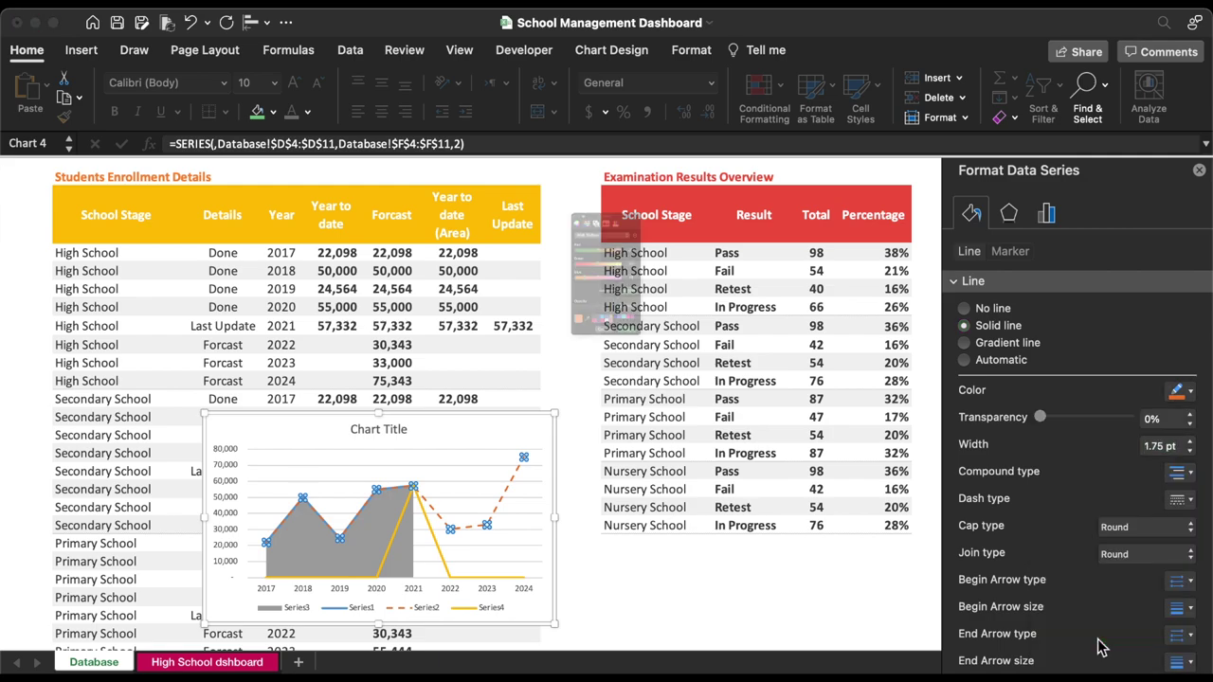
type("F35944")
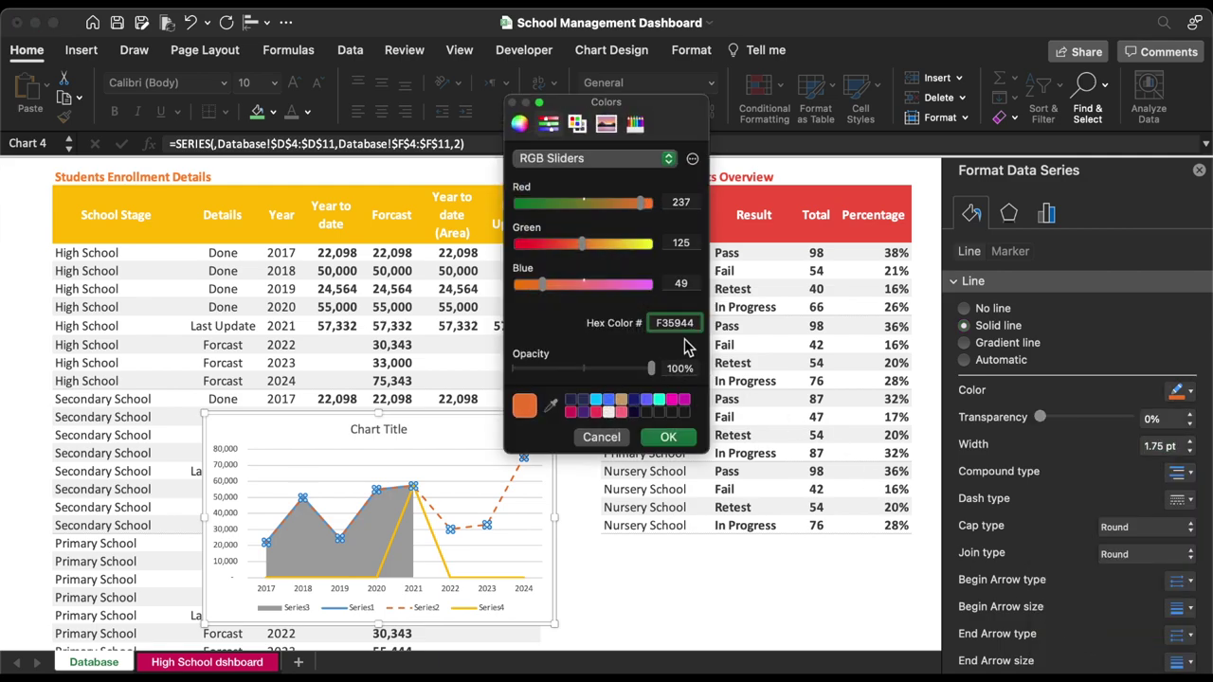
left_click(669, 437)
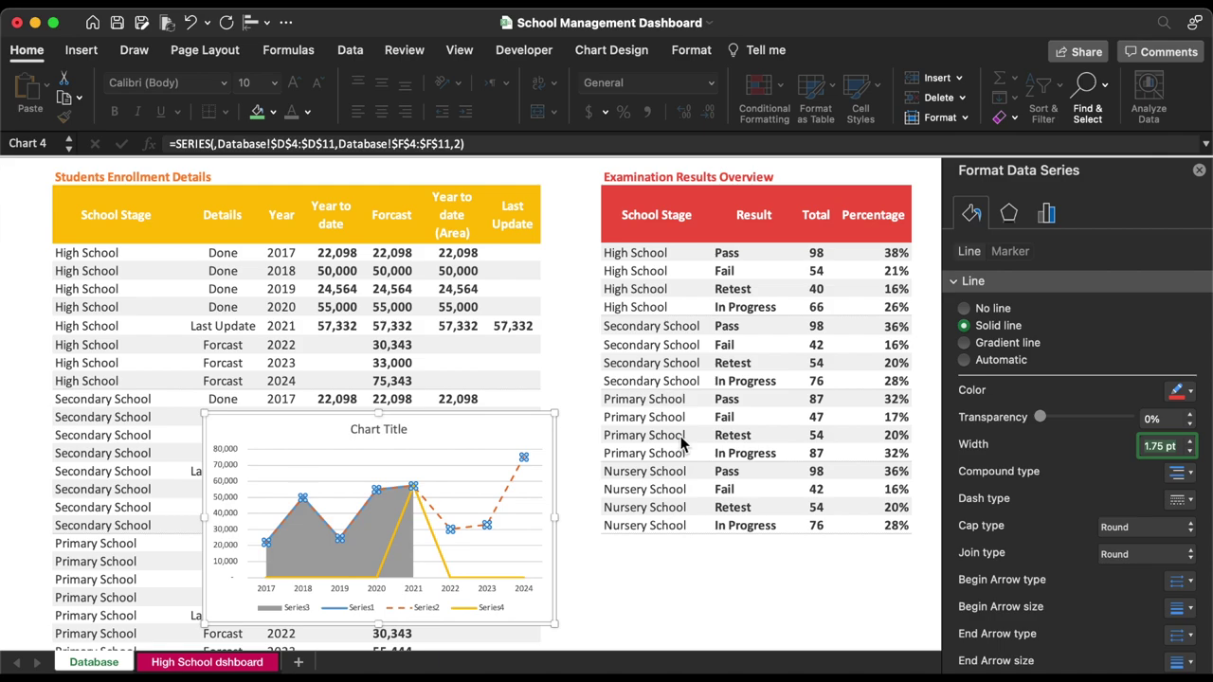
left_click_drag(1046, 417, 1100, 426)
left_click(451, 528)
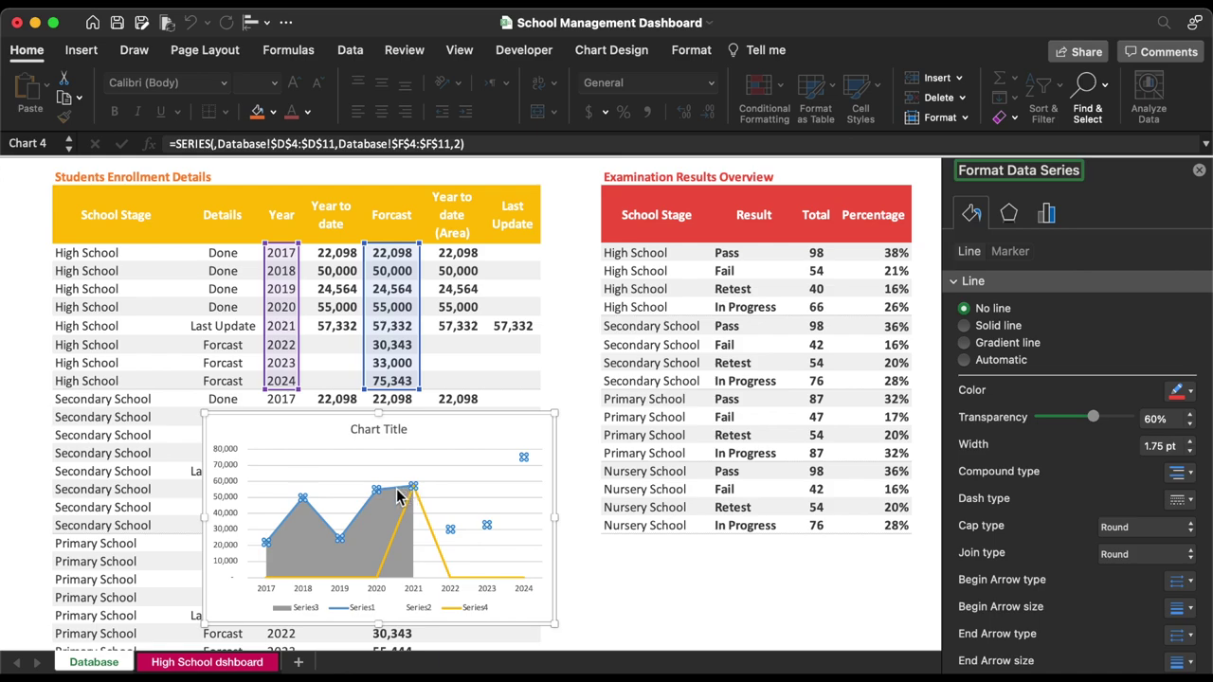
left_click(407, 490)
left_click(388, 486)
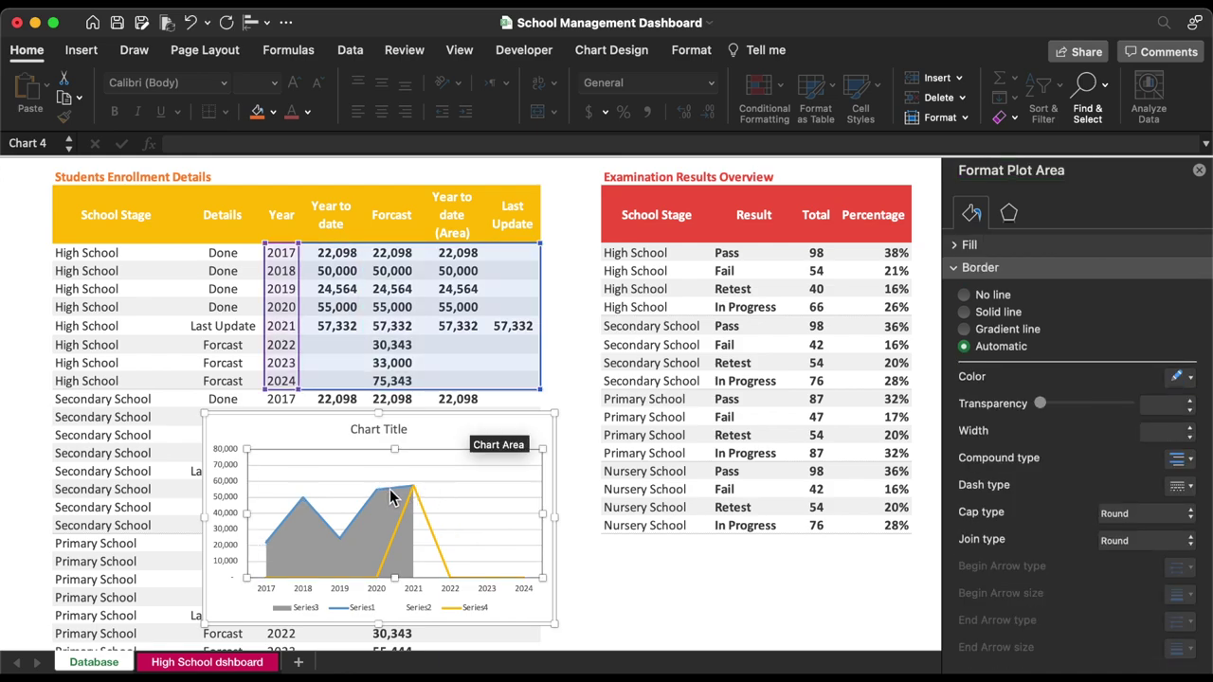
- Give Series1 a 12 pt gradient line reduced to two stops at the ends
left_click(392, 492)
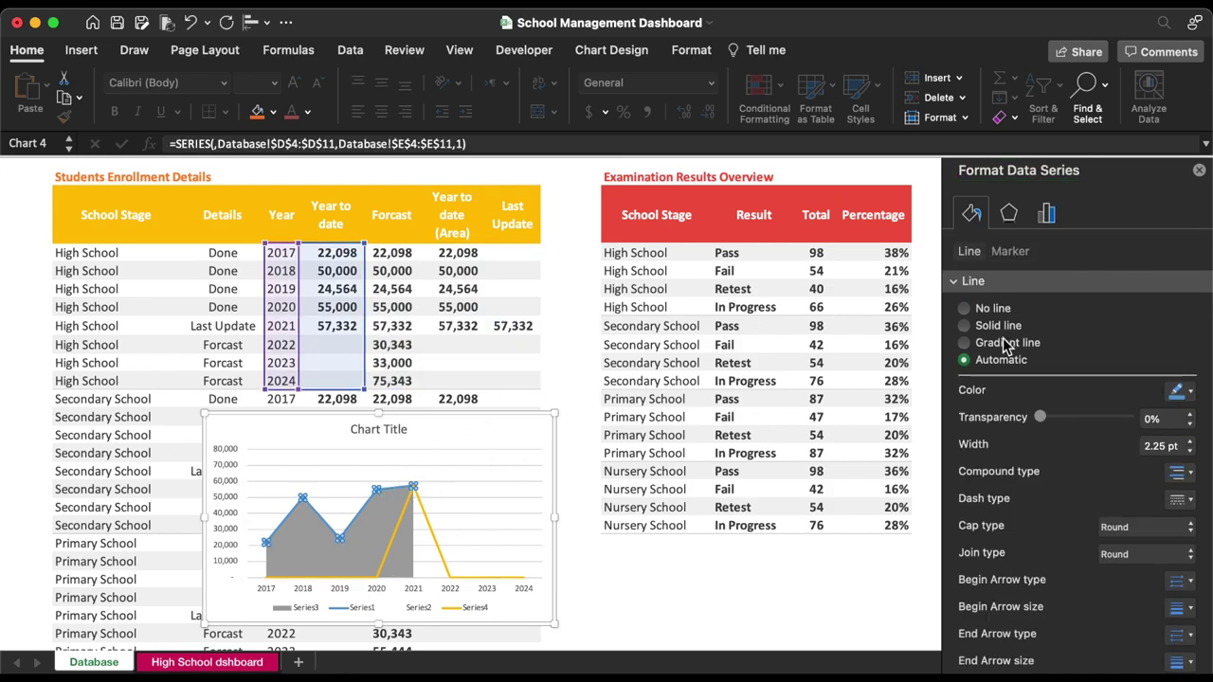
left_click(964, 343)
scroll(1076, 514, "down", 5)
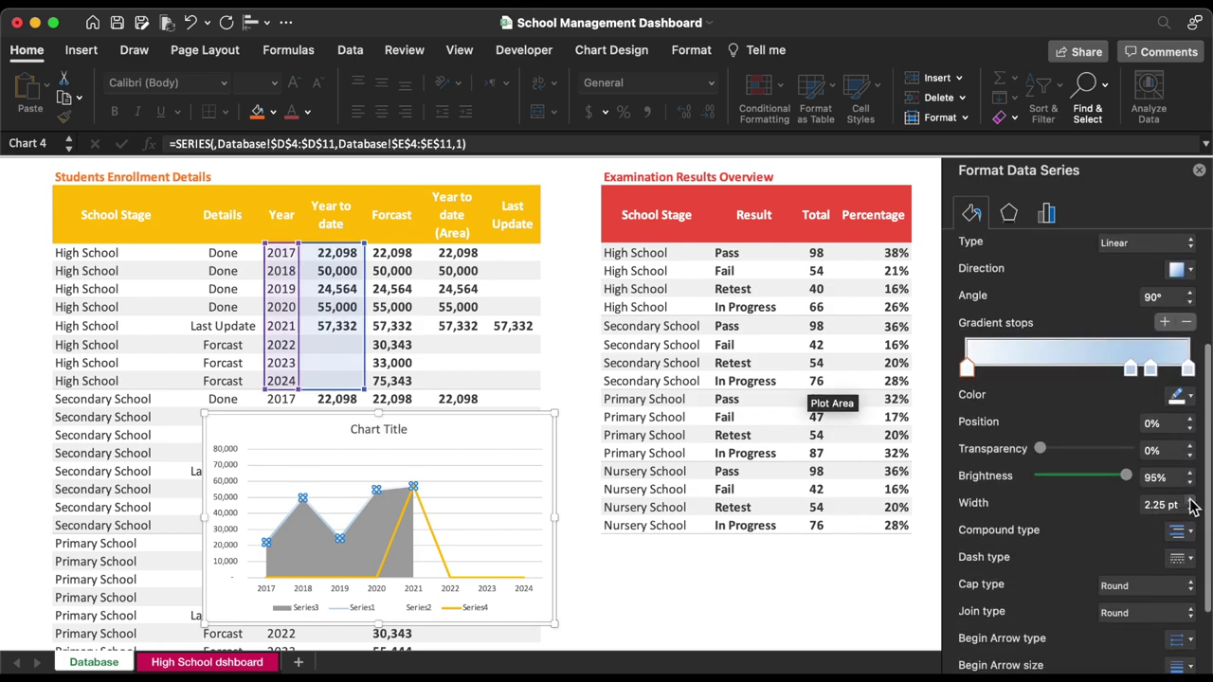
left_click(1168, 504)
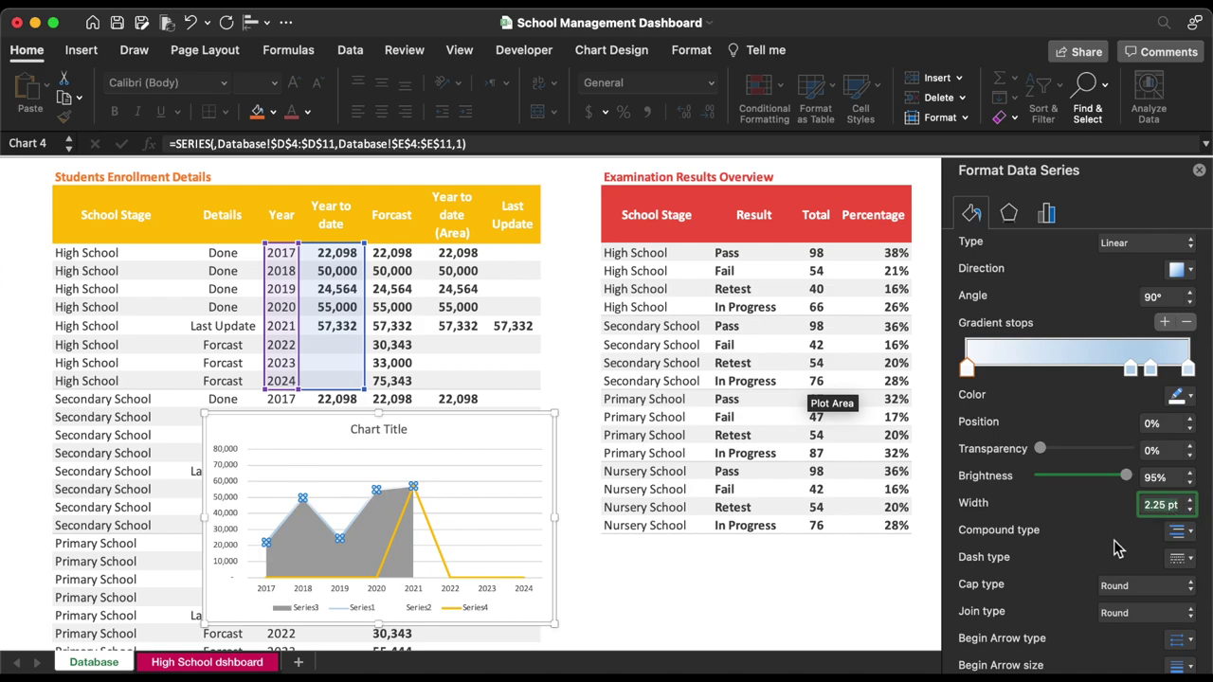
type("12")
key("Return")
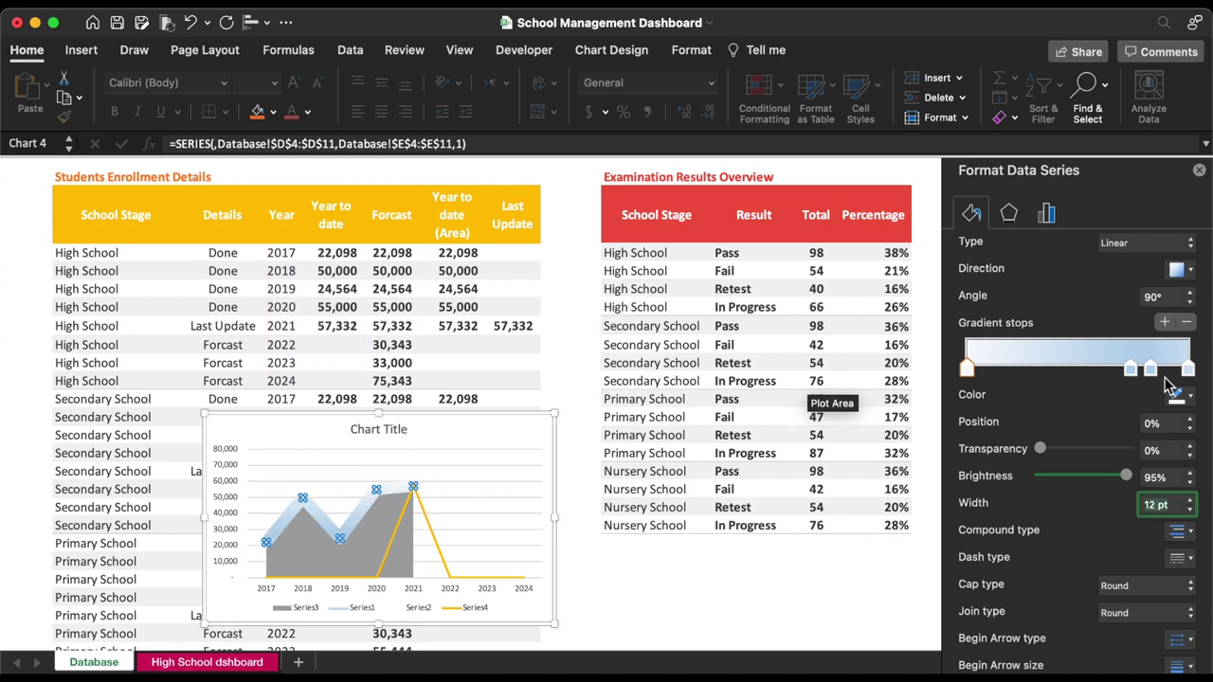
left_click(1190, 323)
left_click(1191, 323)
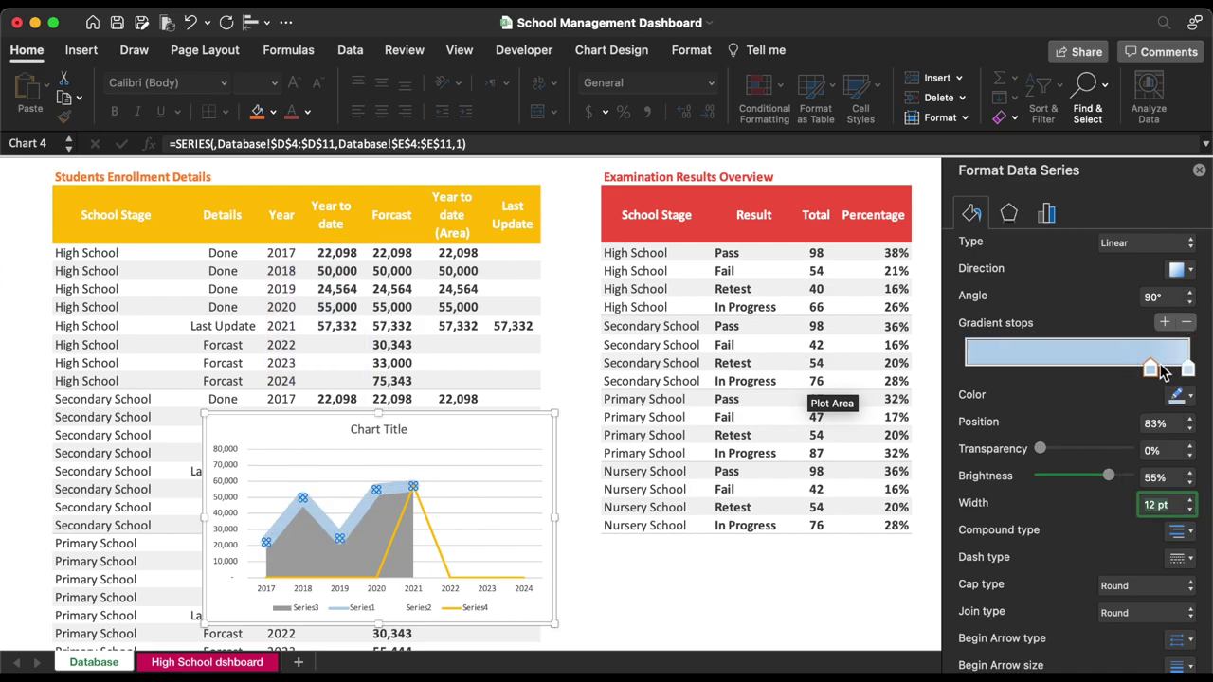
left_click_drag(1149, 368, 947, 366)
- Set the right gradient stop's colour to red F35944
scroll(1078, 387, "up", 3)
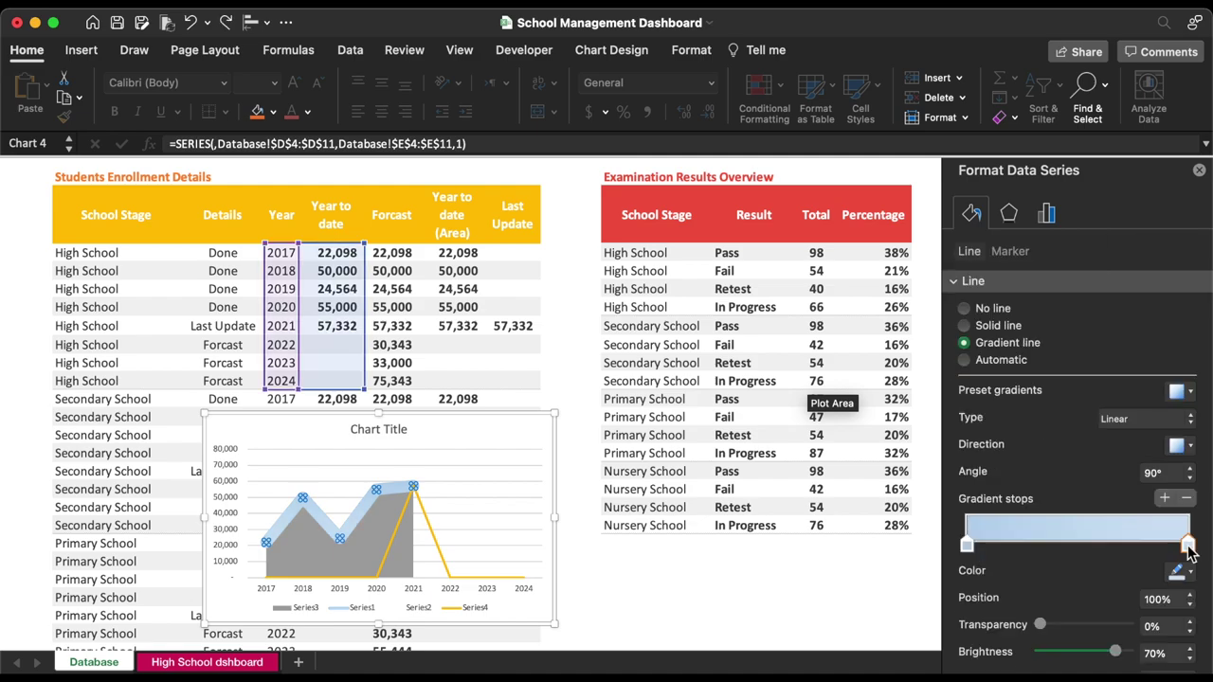
left_click(1187, 546)
left_click(1184, 572)
left_click(1113, 546)
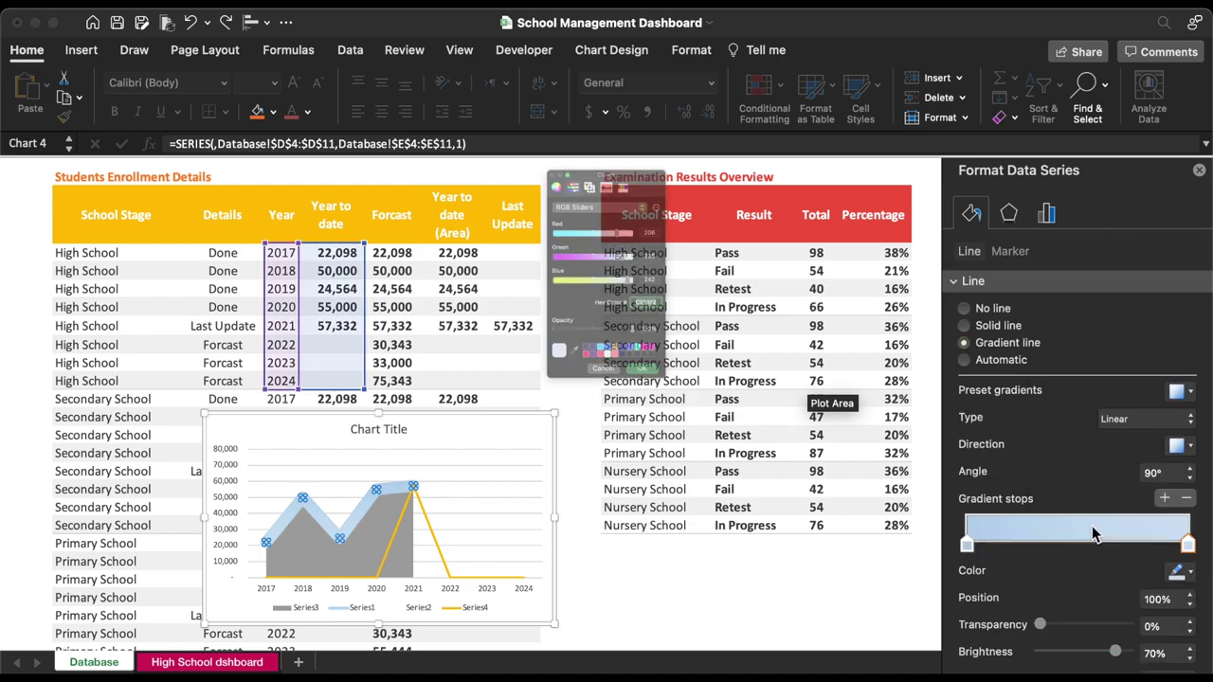
type("F35944")
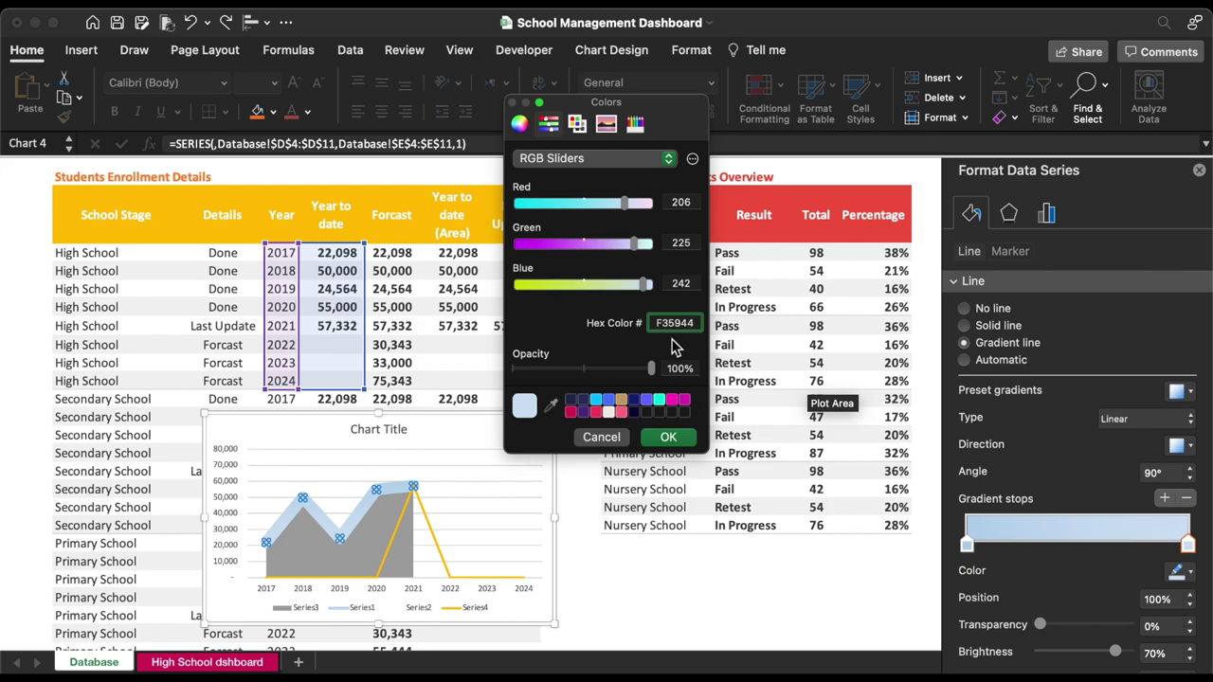
left_click(668, 437)
- Set the left gradient stop to a custom blue colour
left_click(966, 543)
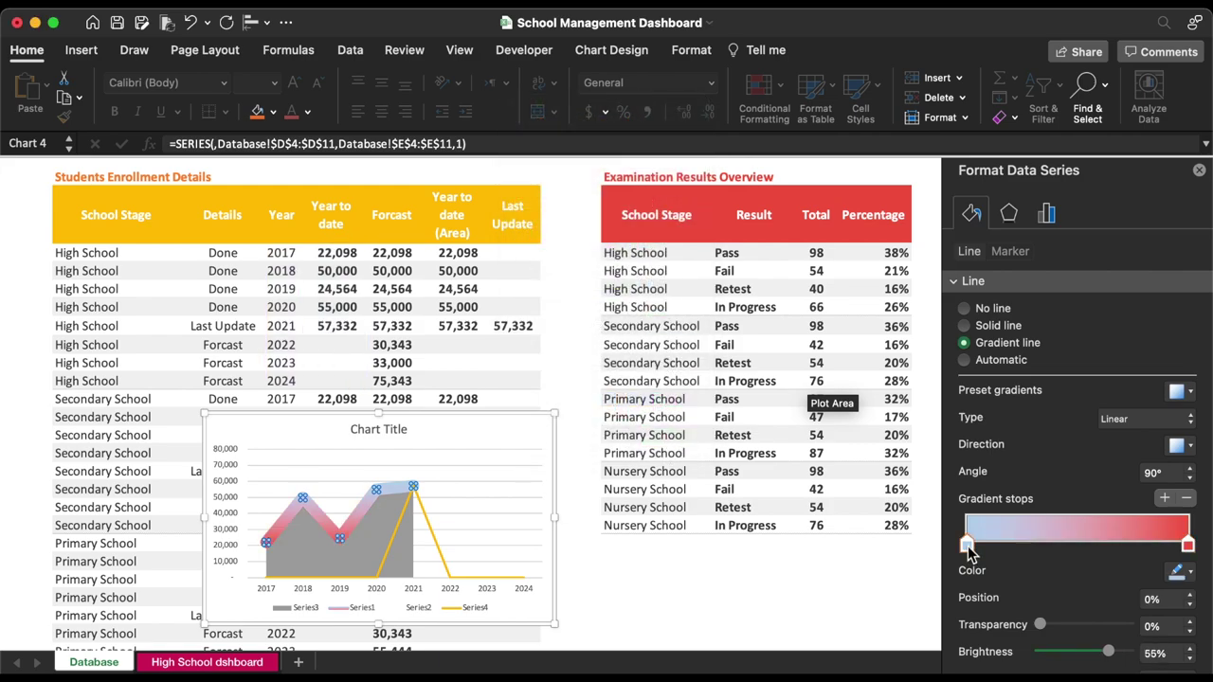
left_click(1176, 572)
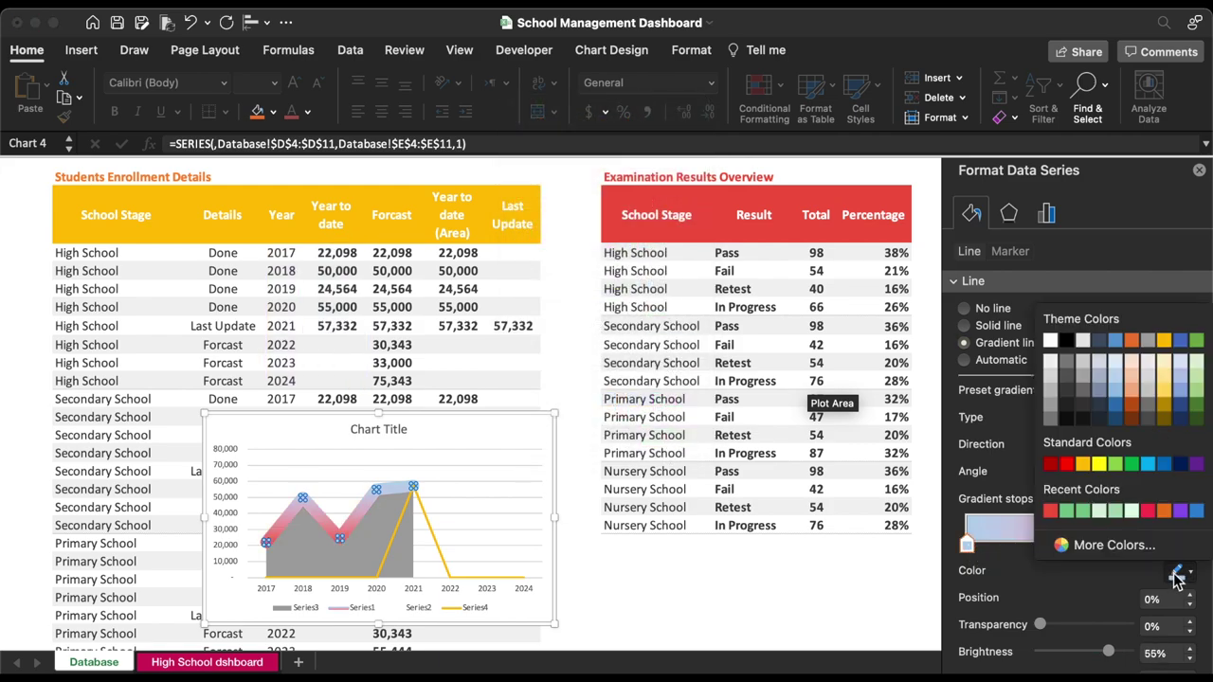
left_click(1112, 545)
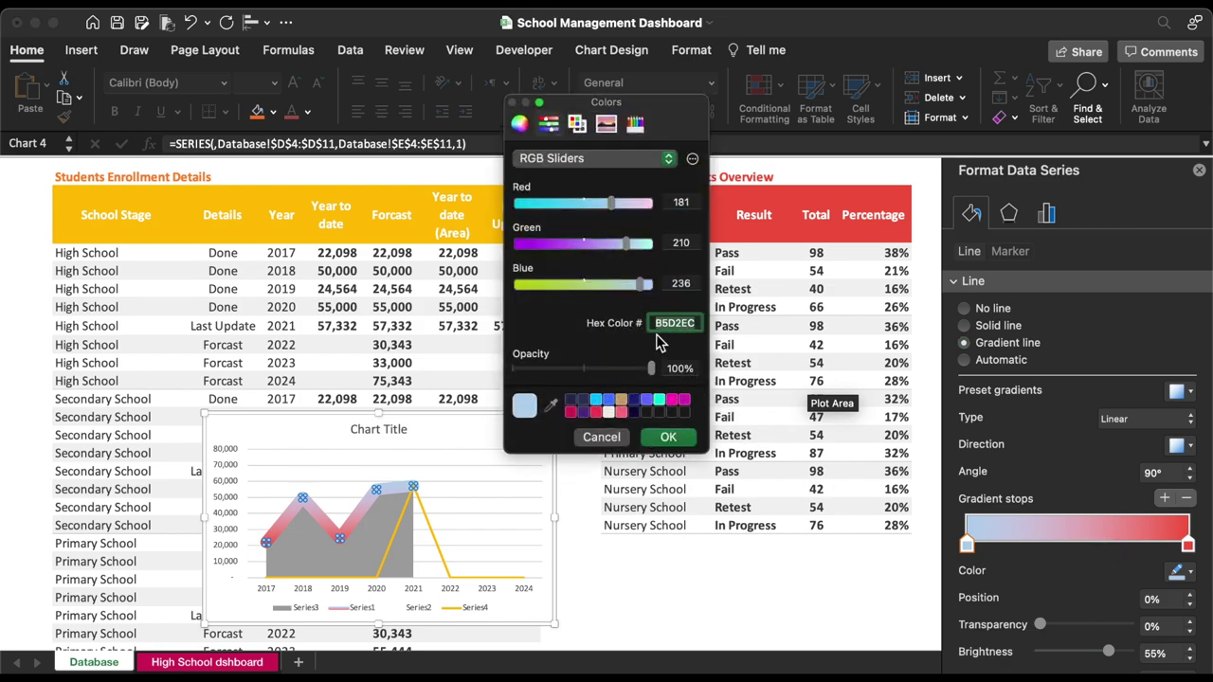
left_click(668, 436)
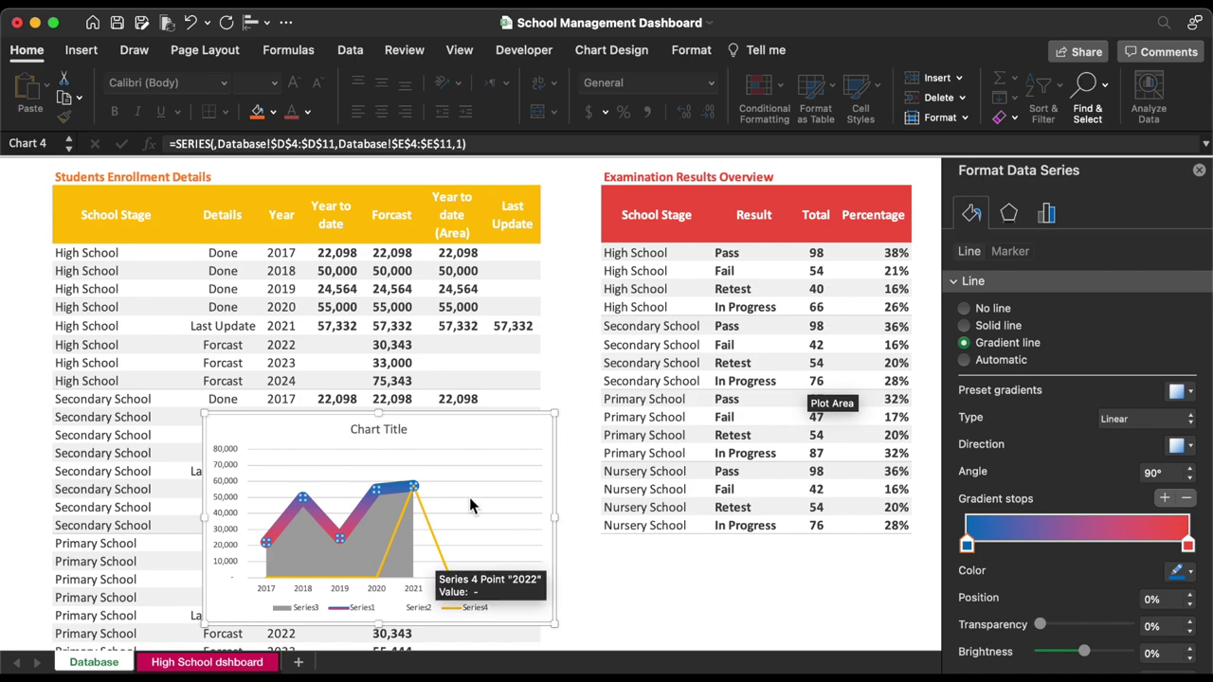
left_click(442, 494)
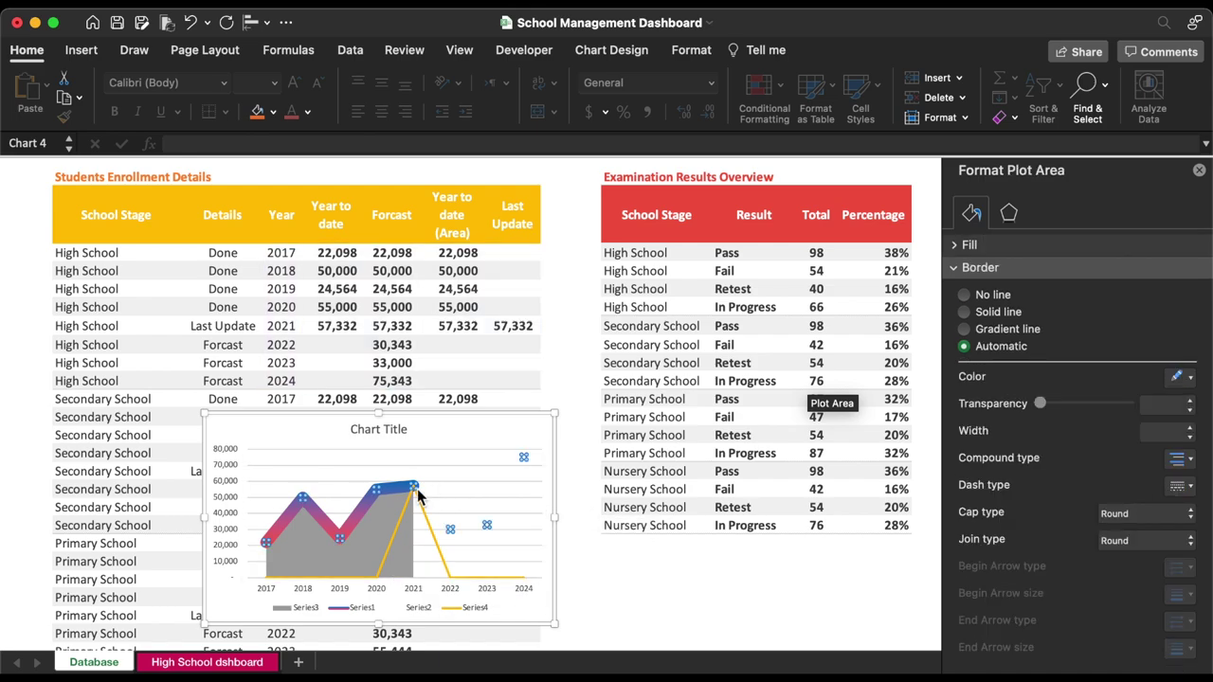
- Make the Series2 forecast line solid and turn the gradient line into a smoothed curve
left_click(417, 489)
left_click(964, 325)
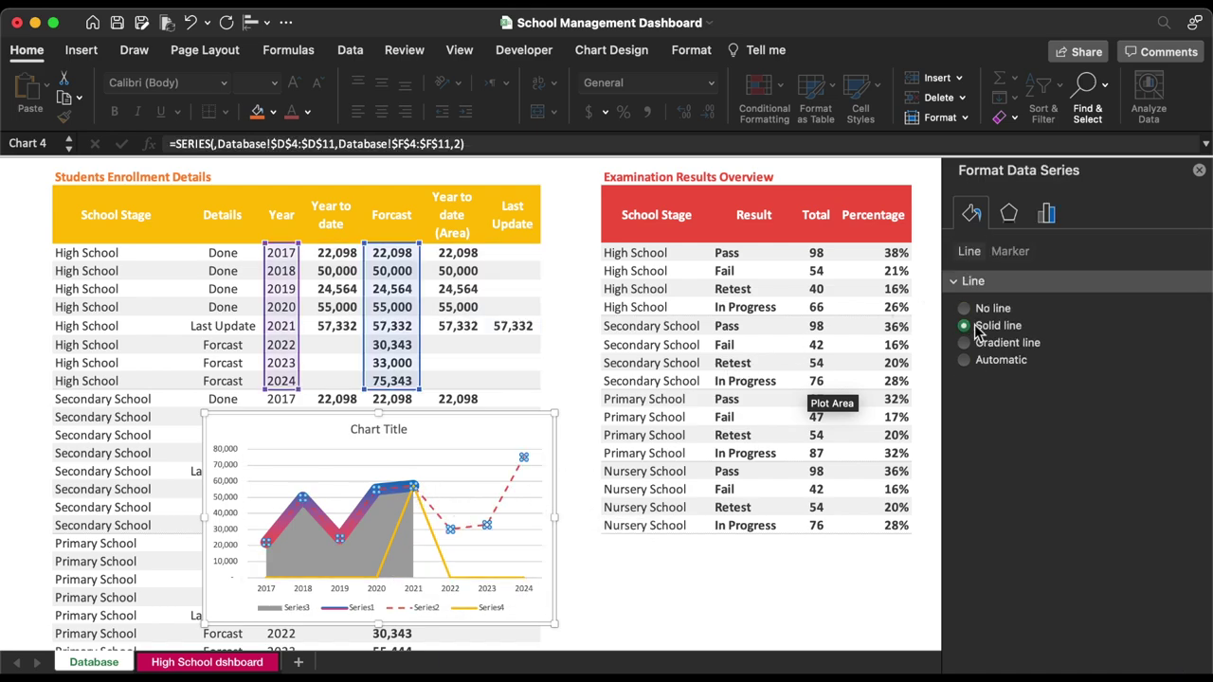
left_click(366, 533)
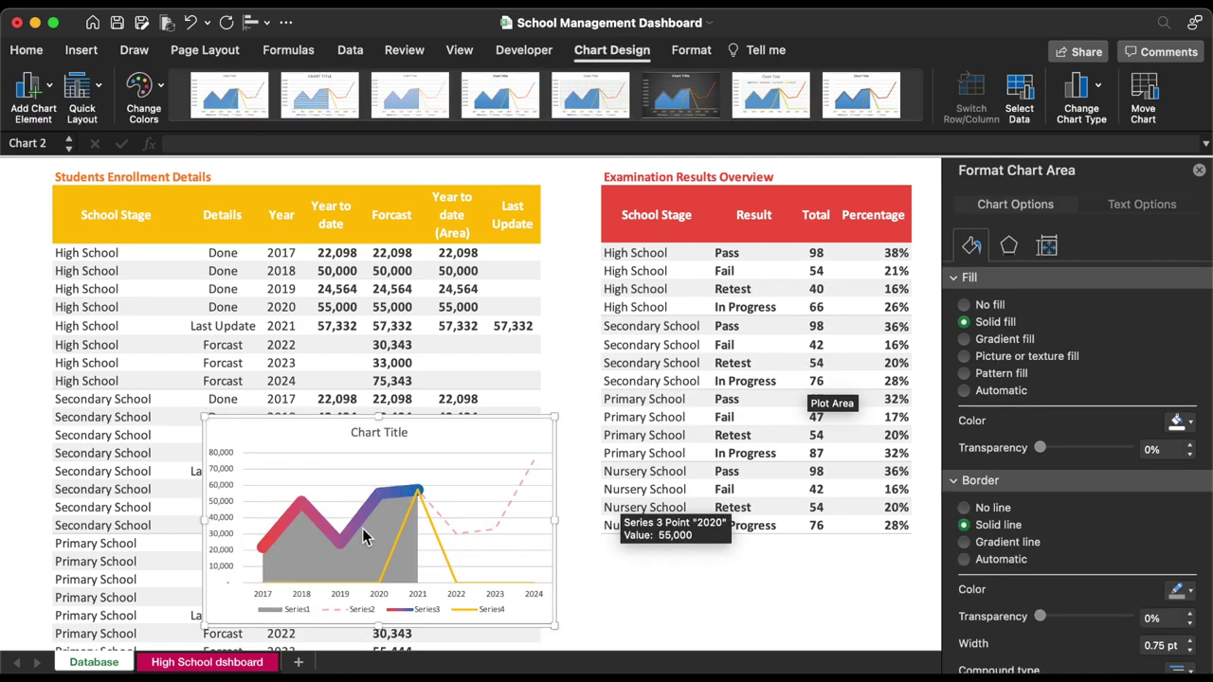
left_click(351, 534)
scroll(1121, 527, "down", 5)
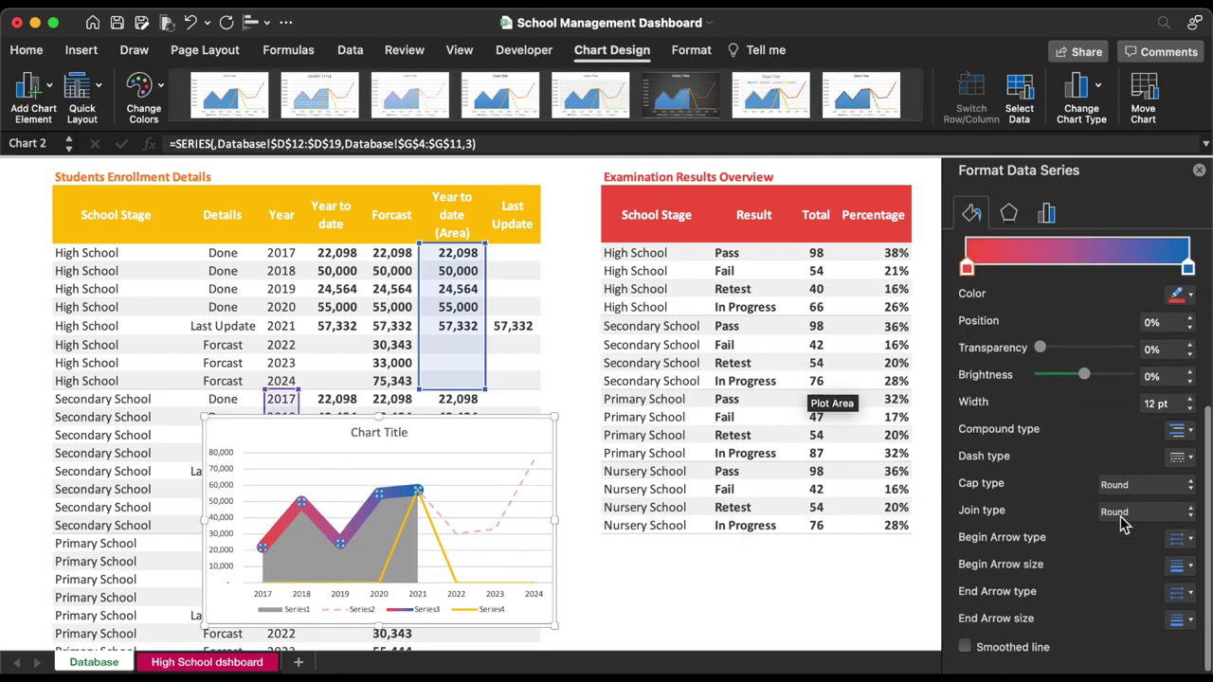
left_click(1007, 654)
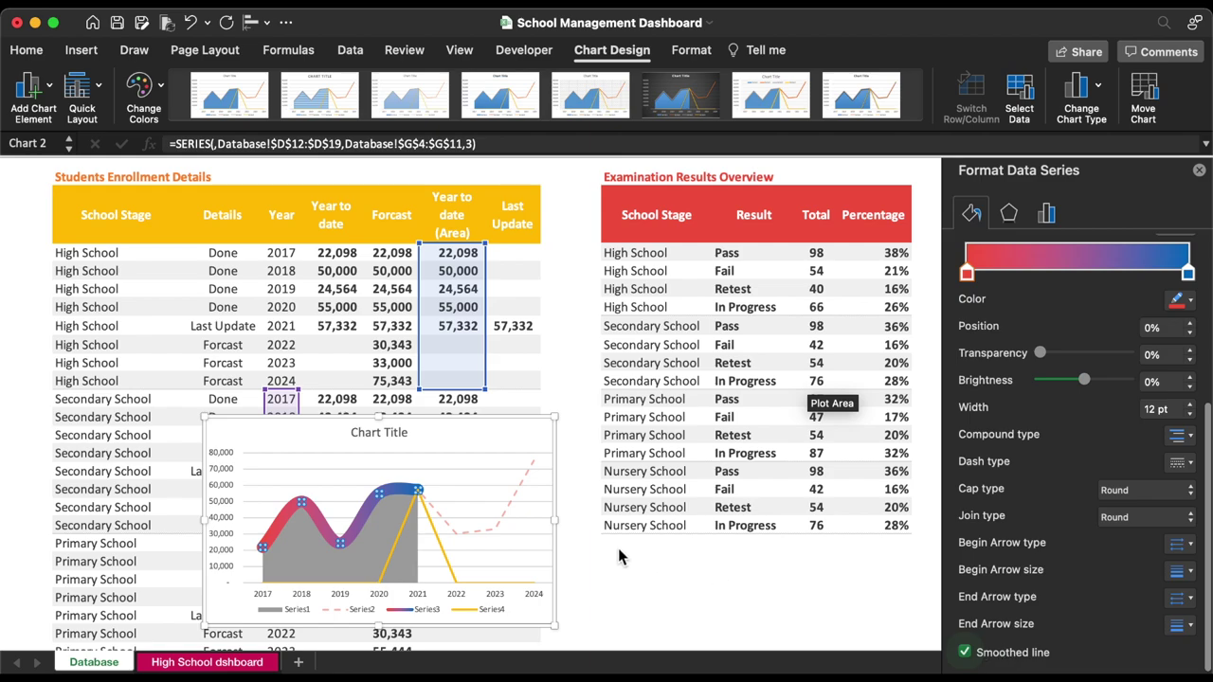
left_click(501, 519)
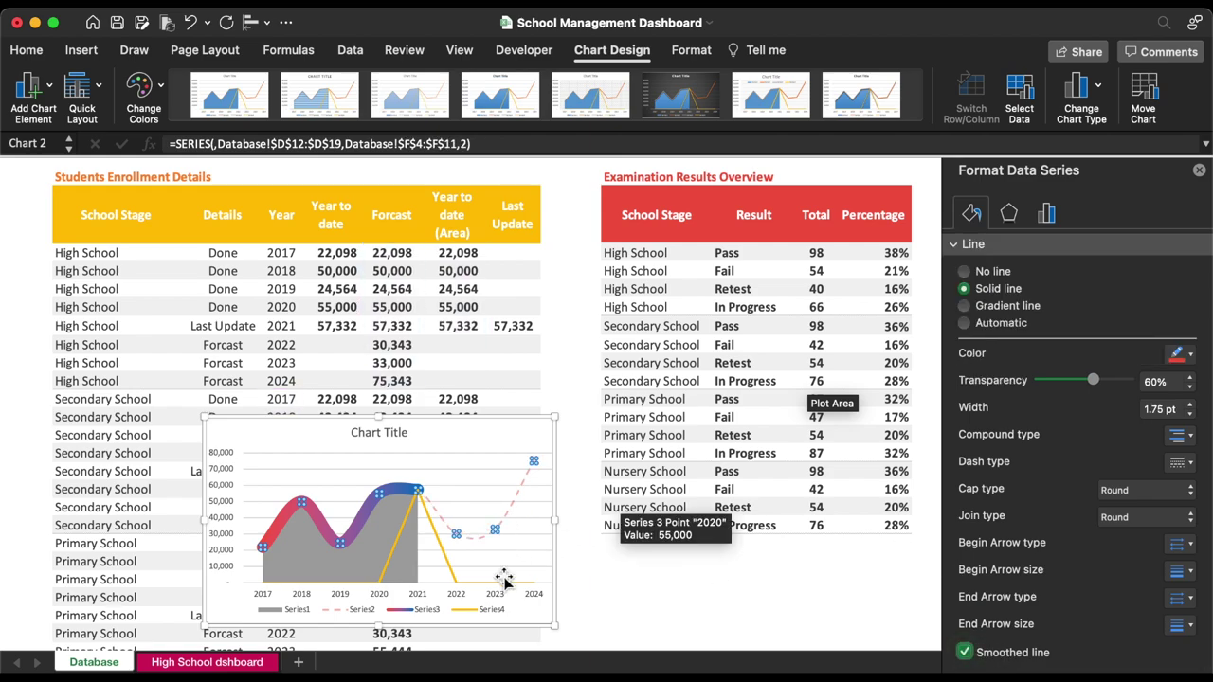
left_click(404, 611)
- Delete the title, legend and vertical axis, enlarge the chart, and fade gridlines to 85%
key("Delete")
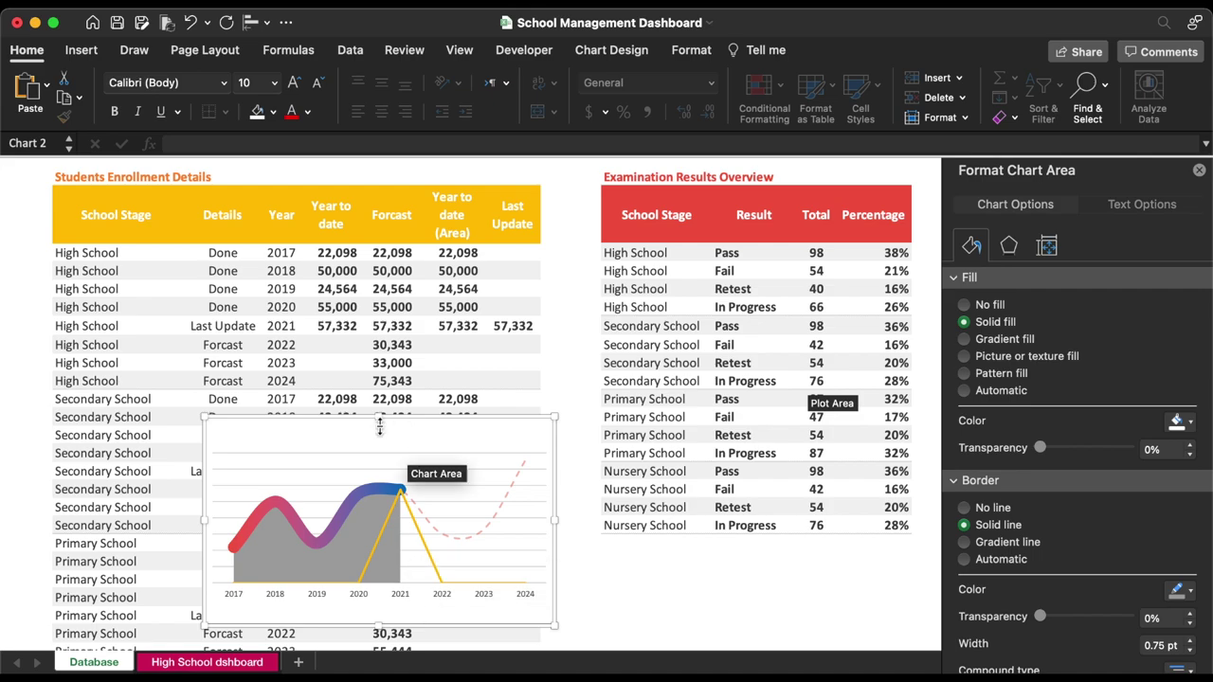
left_click_drag(378, 417, 370, 376)
left_click(432, 439)
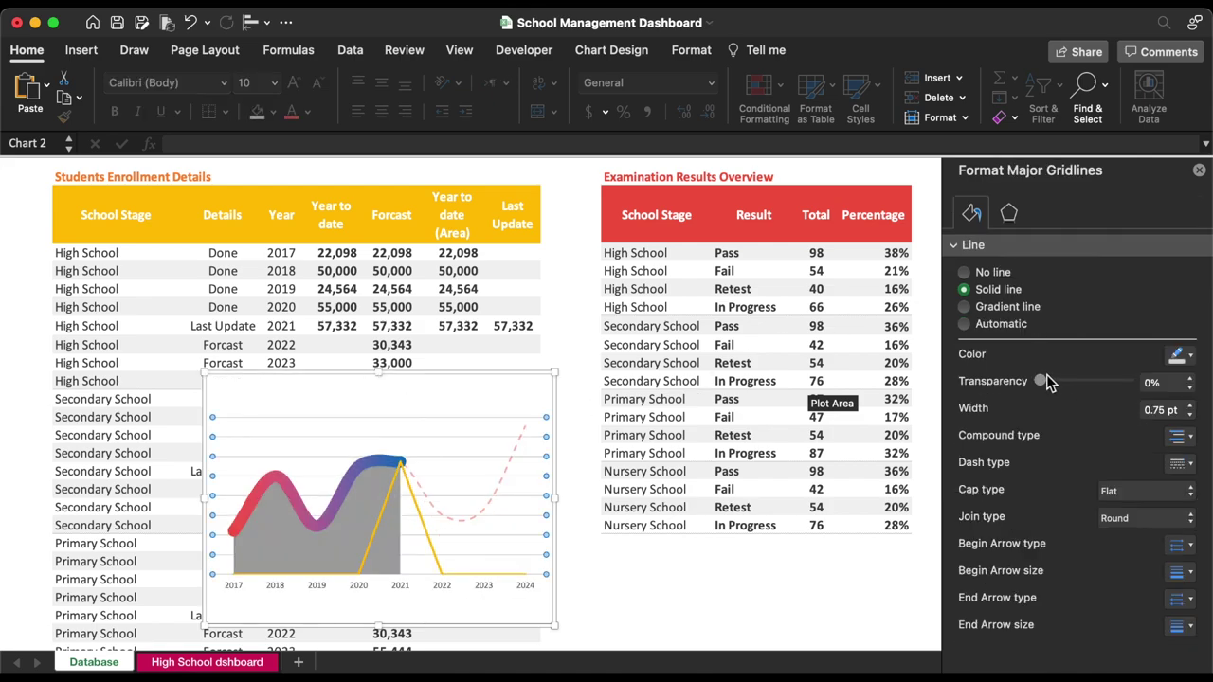
left_click_drag(1044, 377, 1118, 381)
left_click(1190, 387)
left_click(1190, 387)
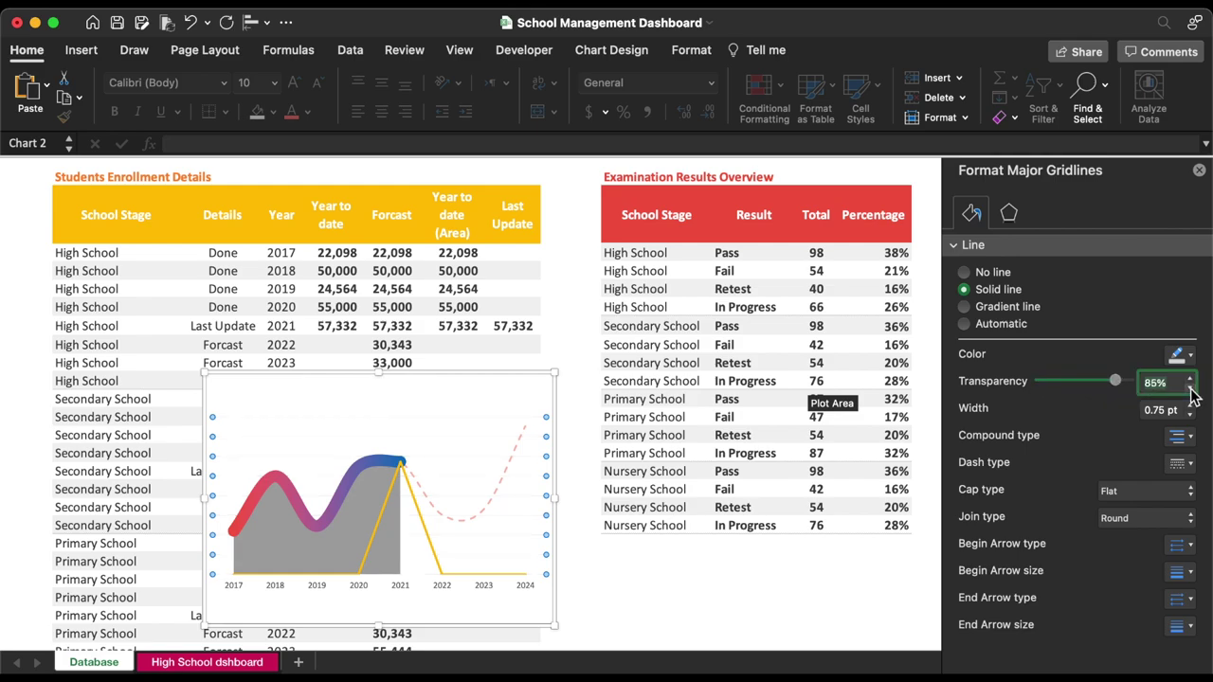
left_click(417, 509)
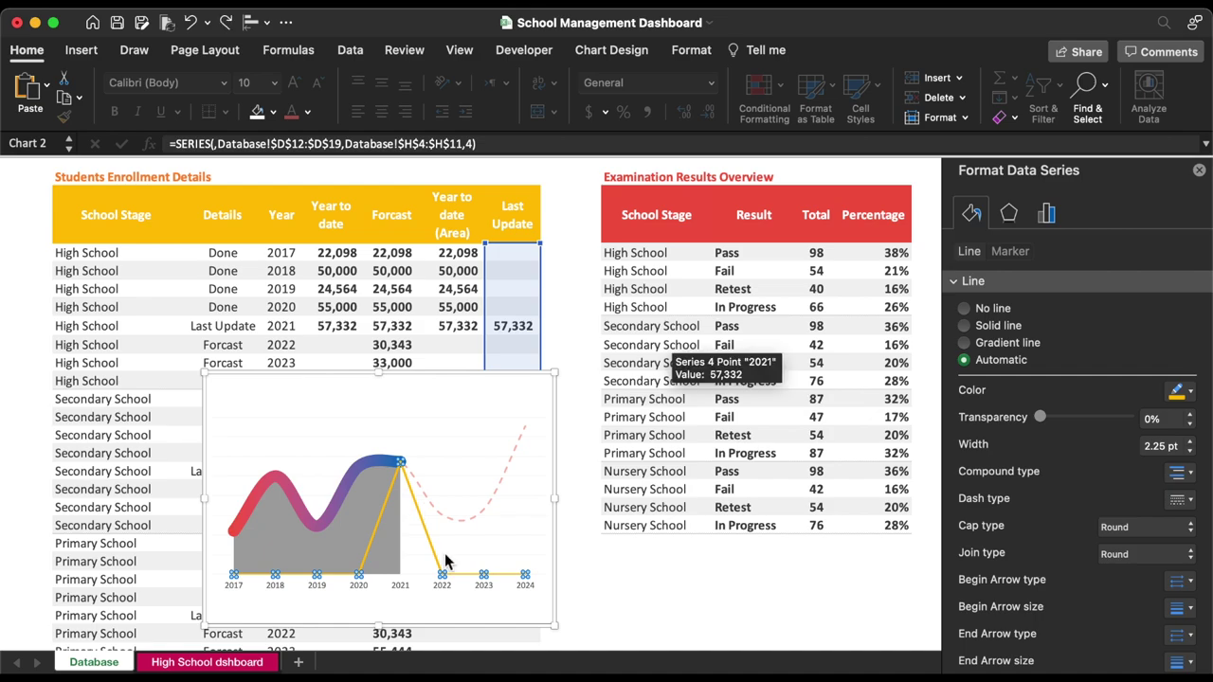
- Hide the Last Update line and show white built-in diamond markers at size 20
left_click(985, 312)
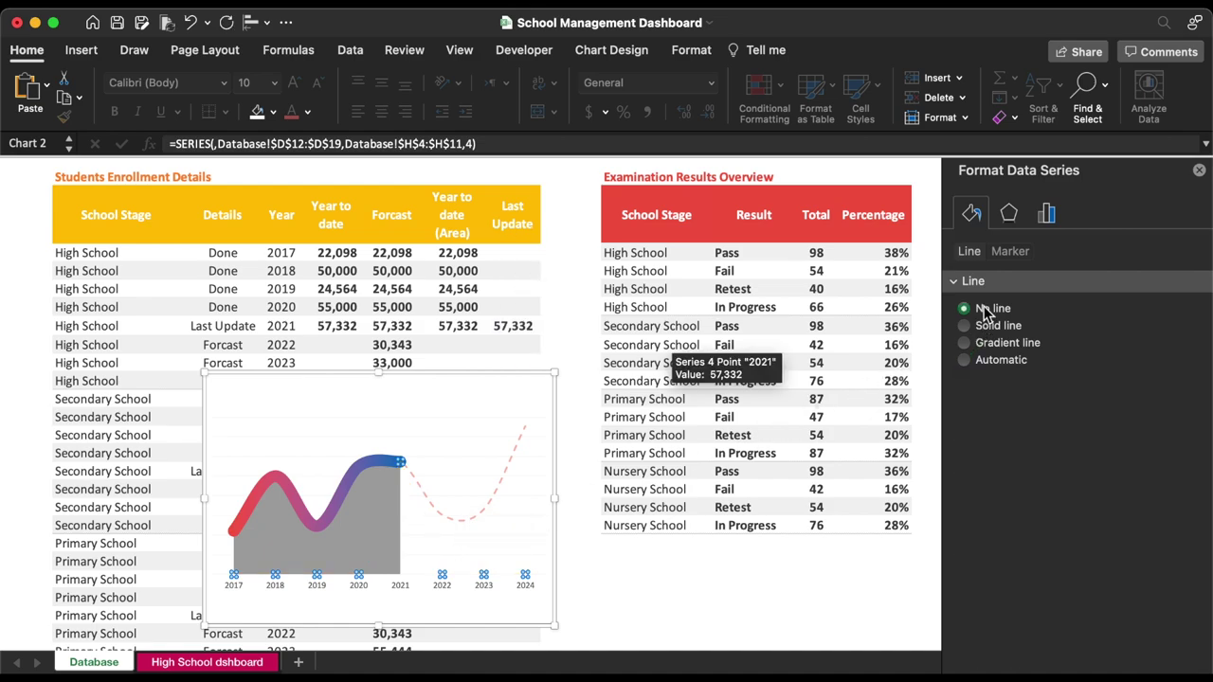
left_click(1009, 251)
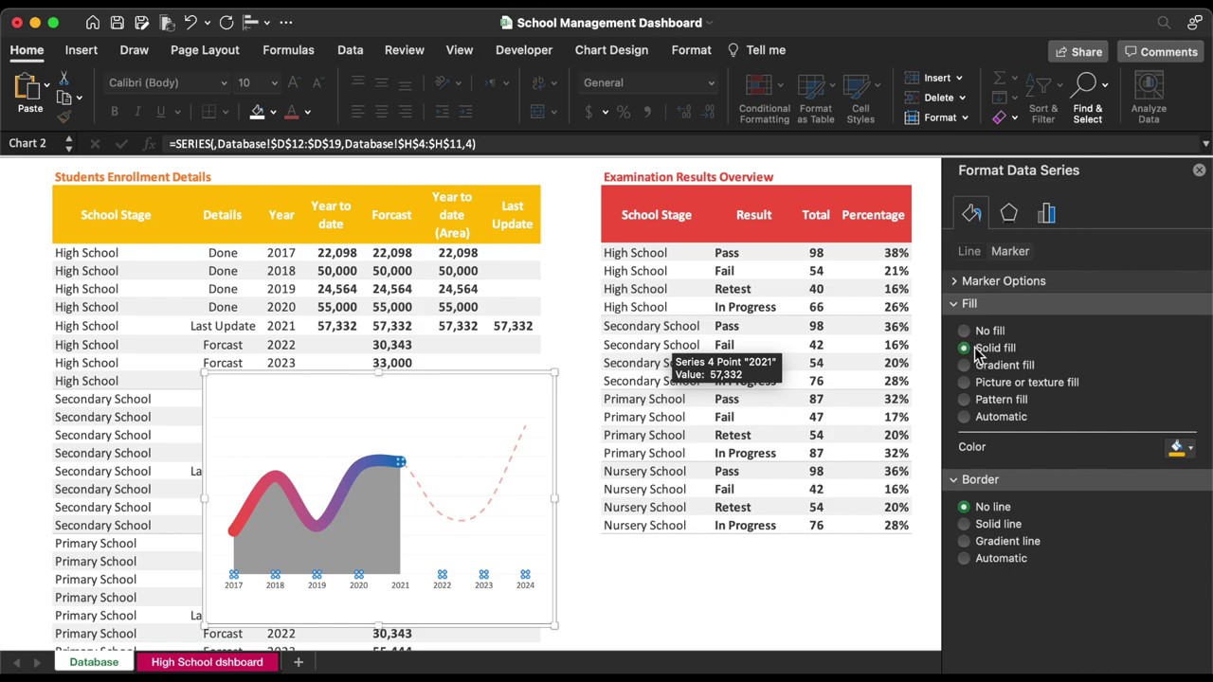
left_click(1188, 451)
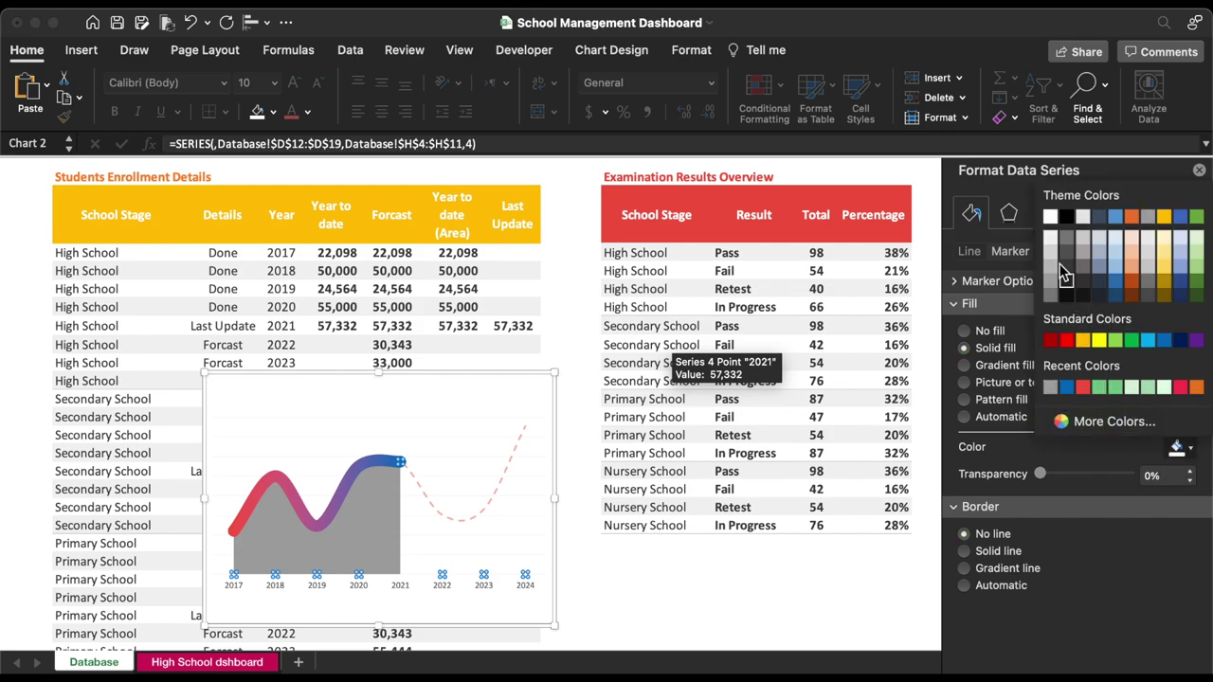
left_click(1050, 216)
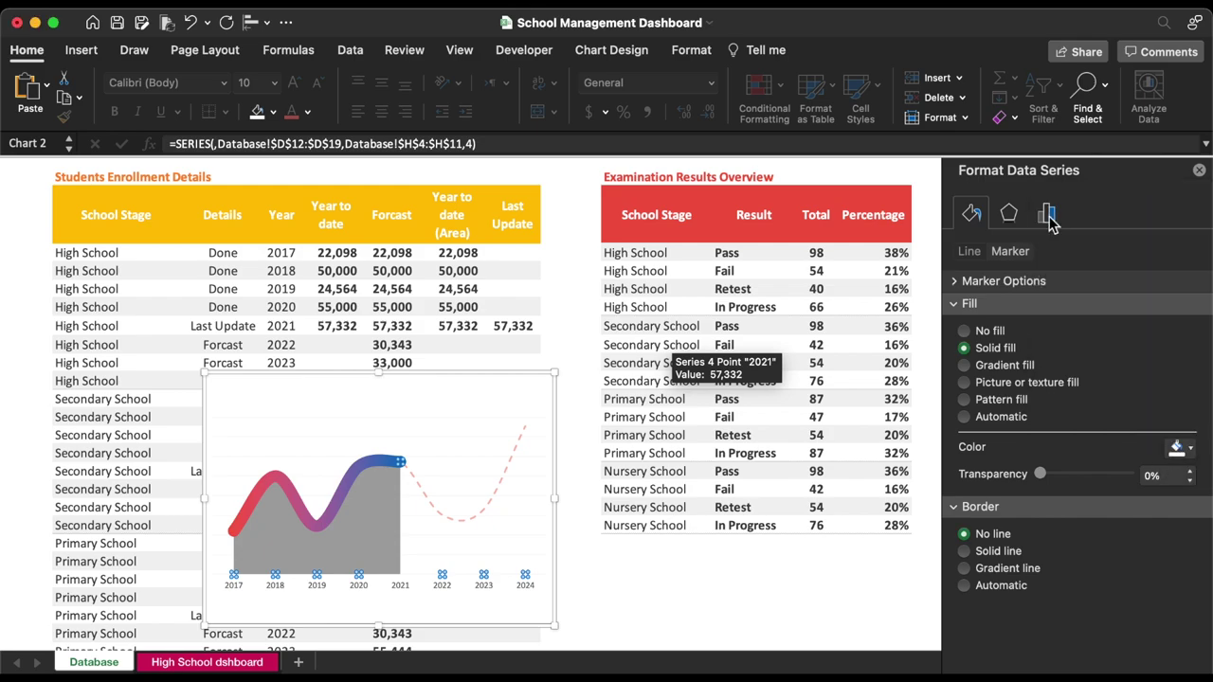
left_click(969, 280)
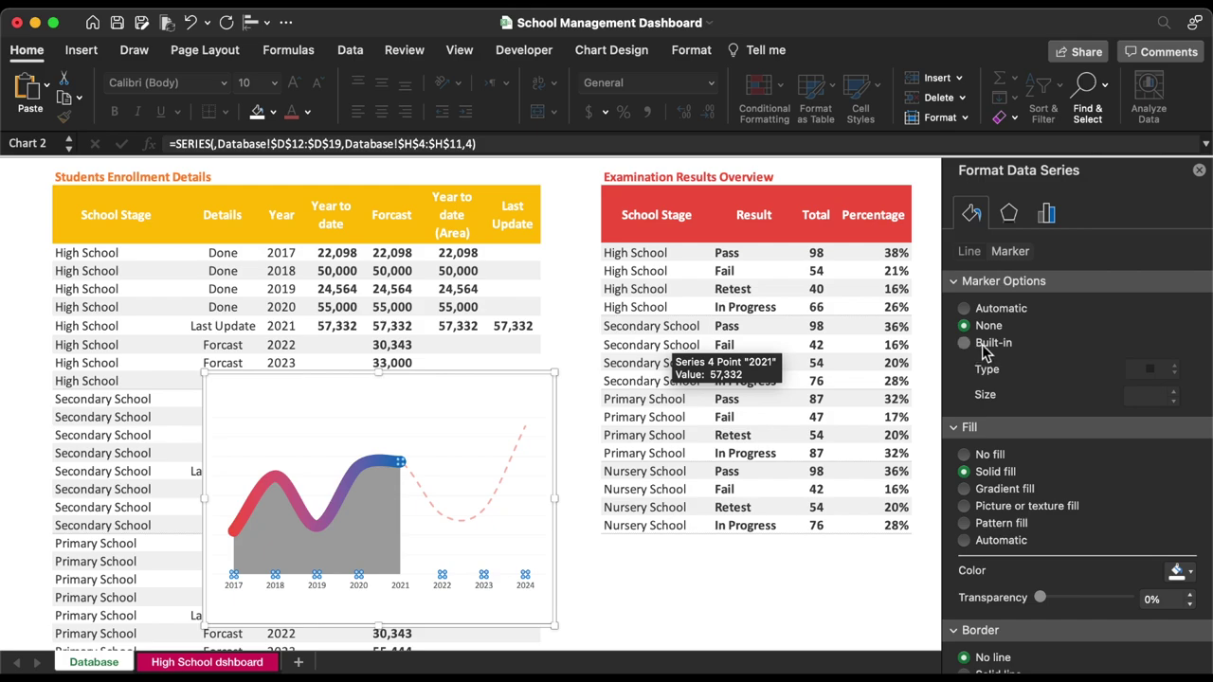
left_click(965, 343)
left_click(1150, 368)
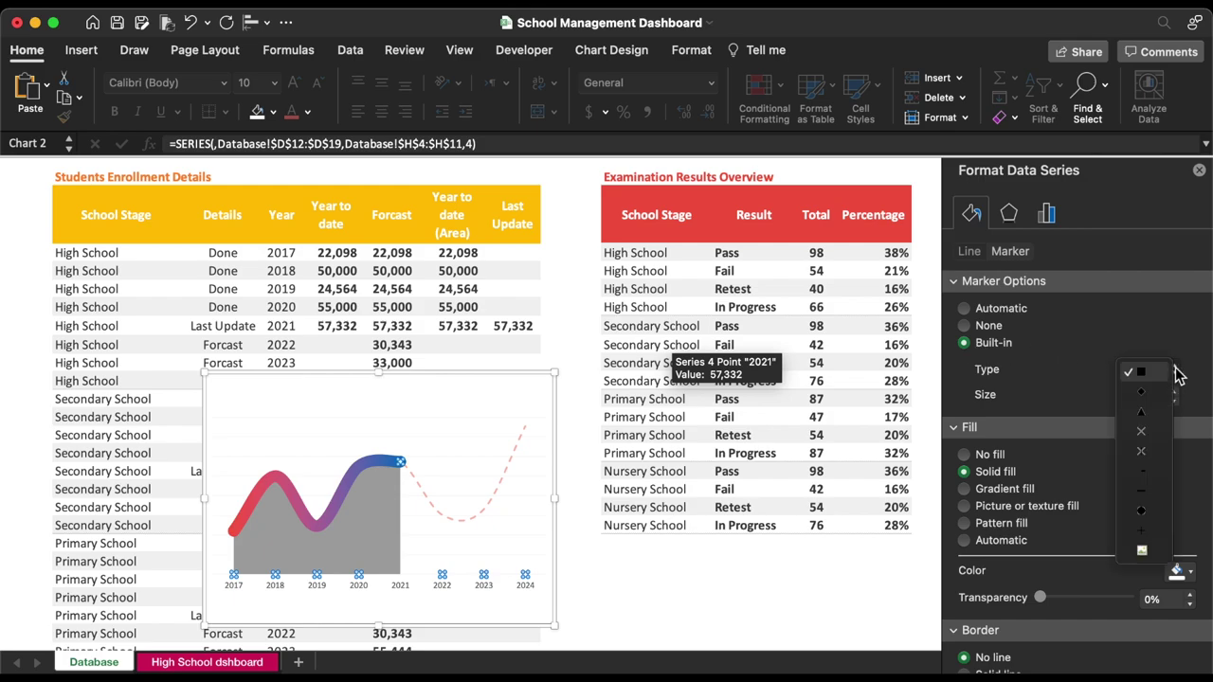
left_click(1145, 512)
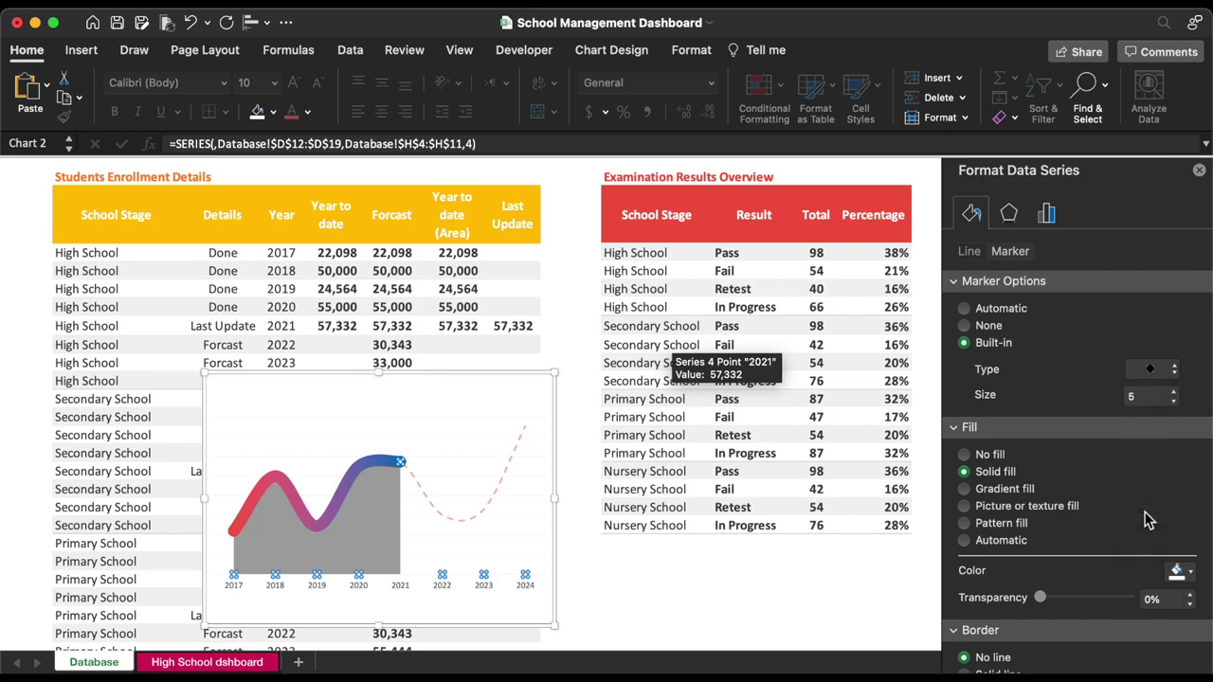
left_click(1171, 396)
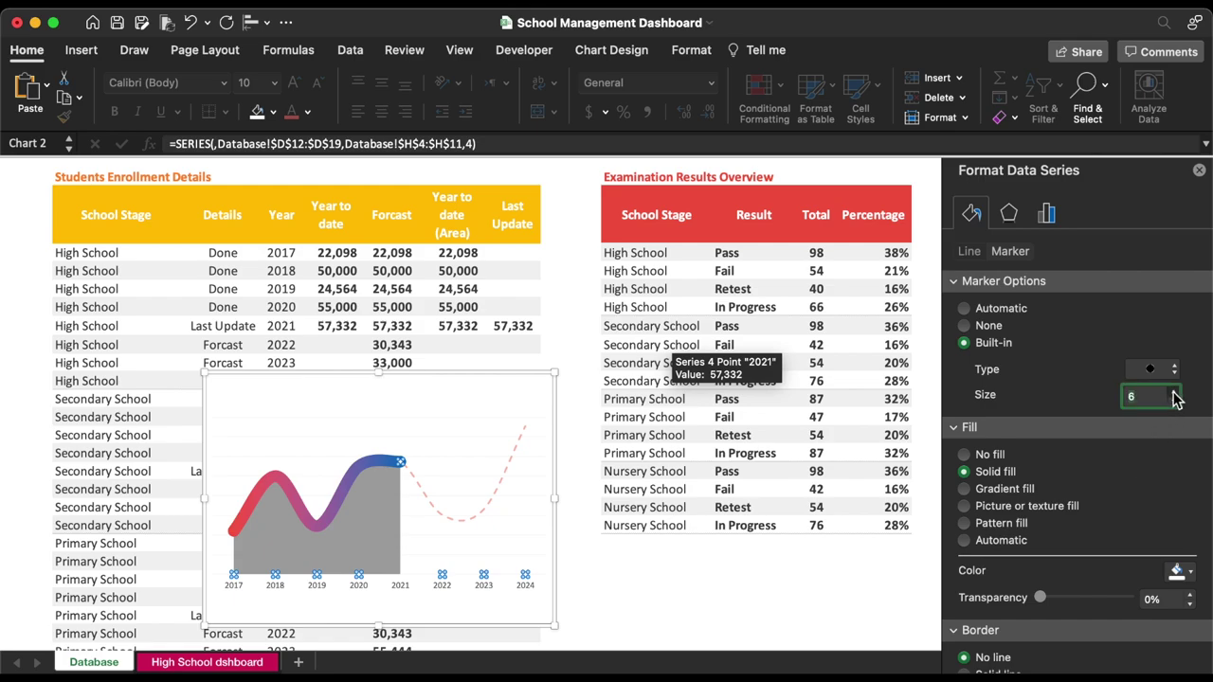
type("20")
key("Return")
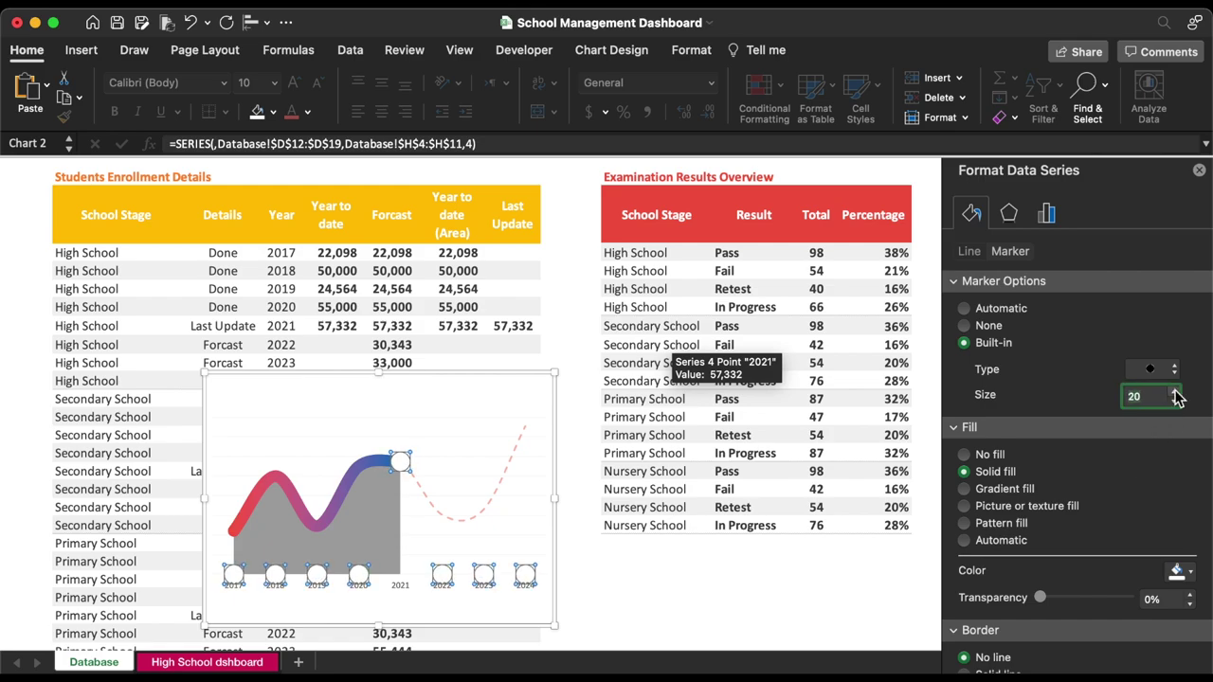
- Add an outer shadow to the markers at about 90% transparency
left_click(1010, 214)
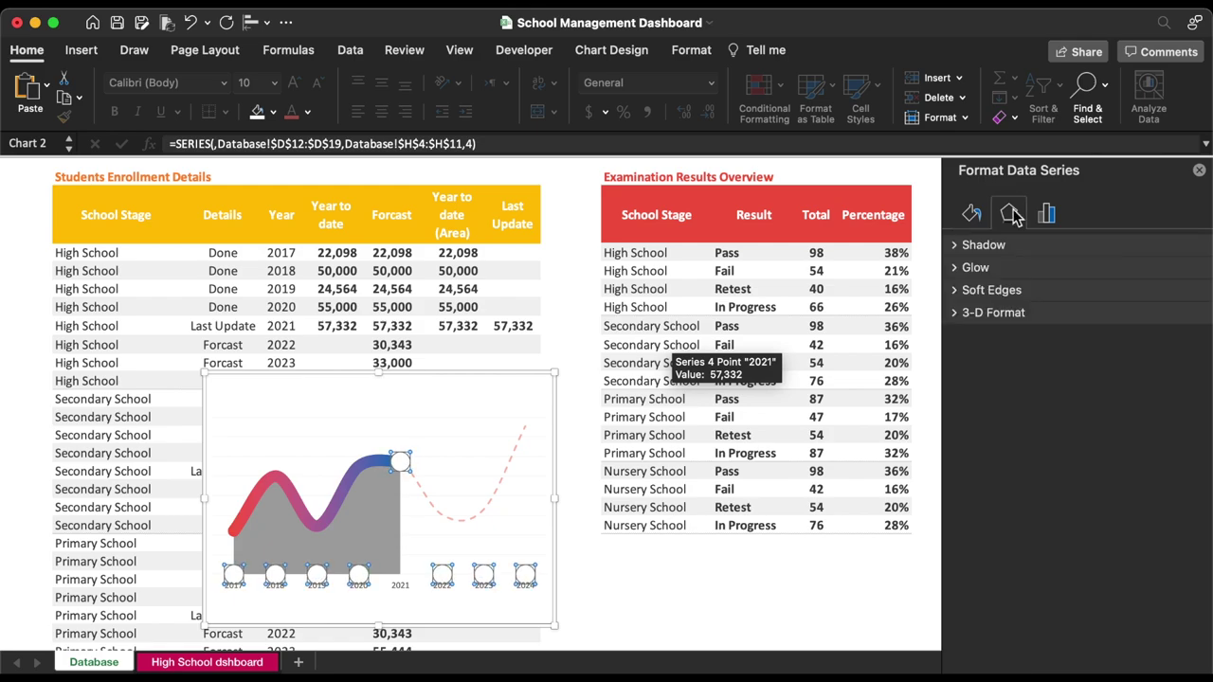
left_click(963, 244)
left_click(1180, 277)
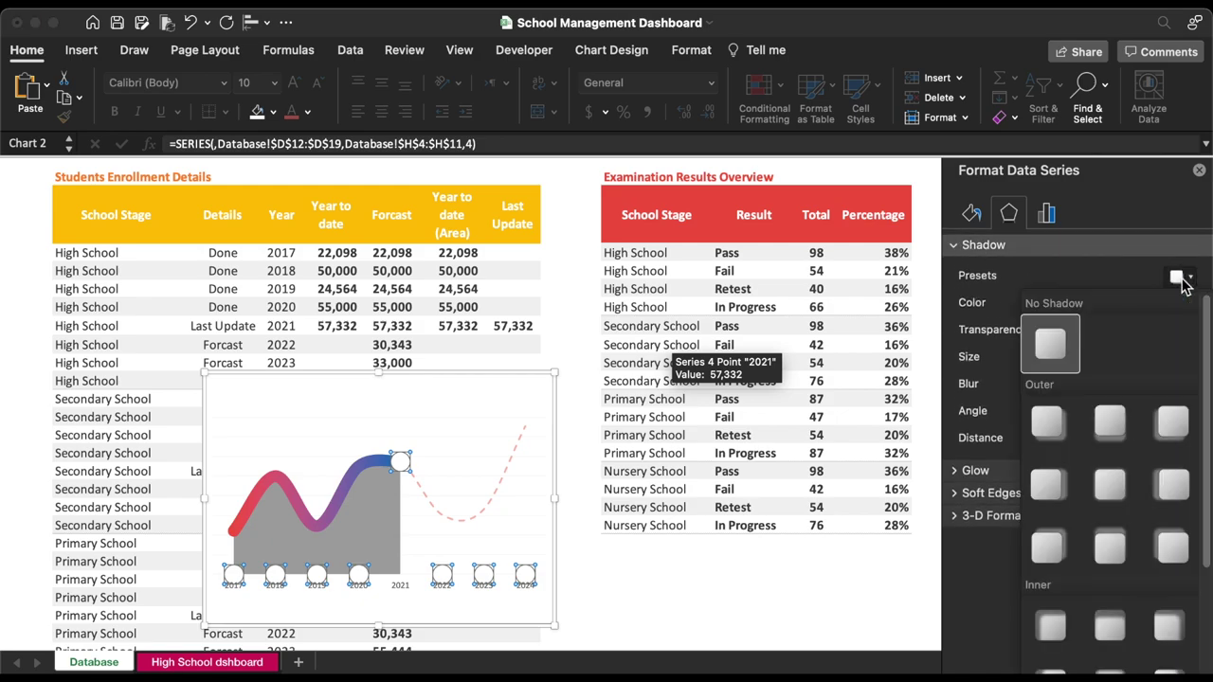
left_click(1110, 485)
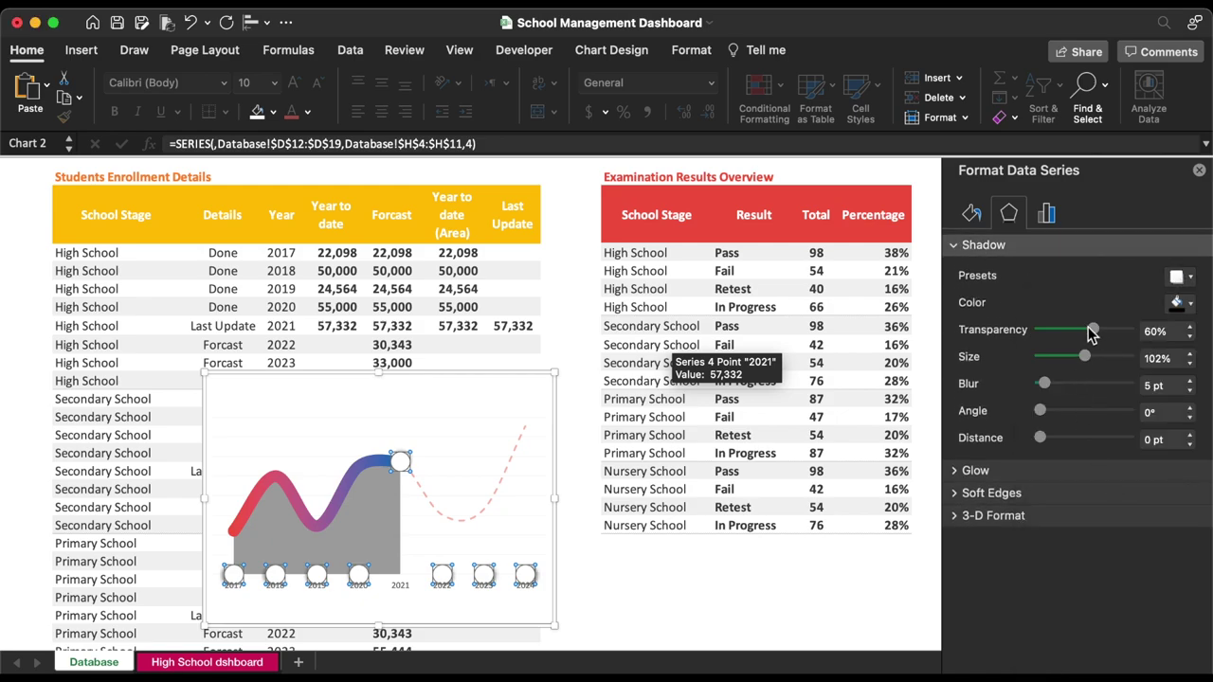
left_click_drag(1094, 335, 1119, 339)
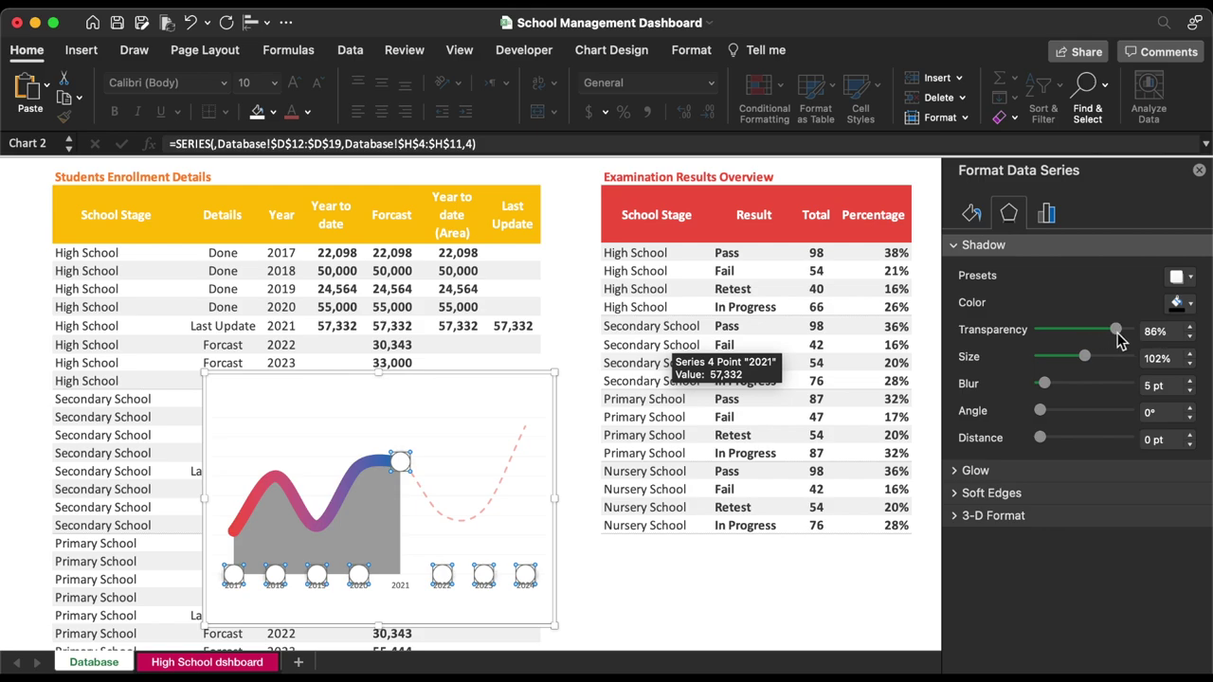
left_click(1191, 327)
left_click(1190, 327)
left_click(1190, 327)
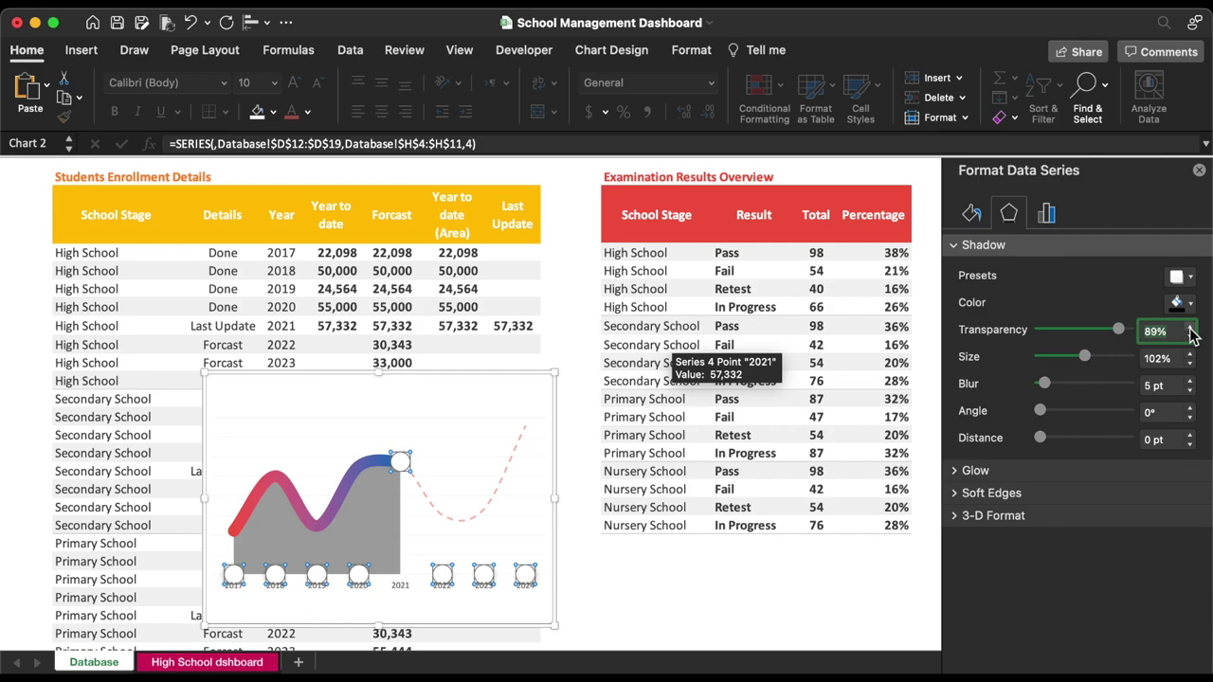
left_click(385, 517)
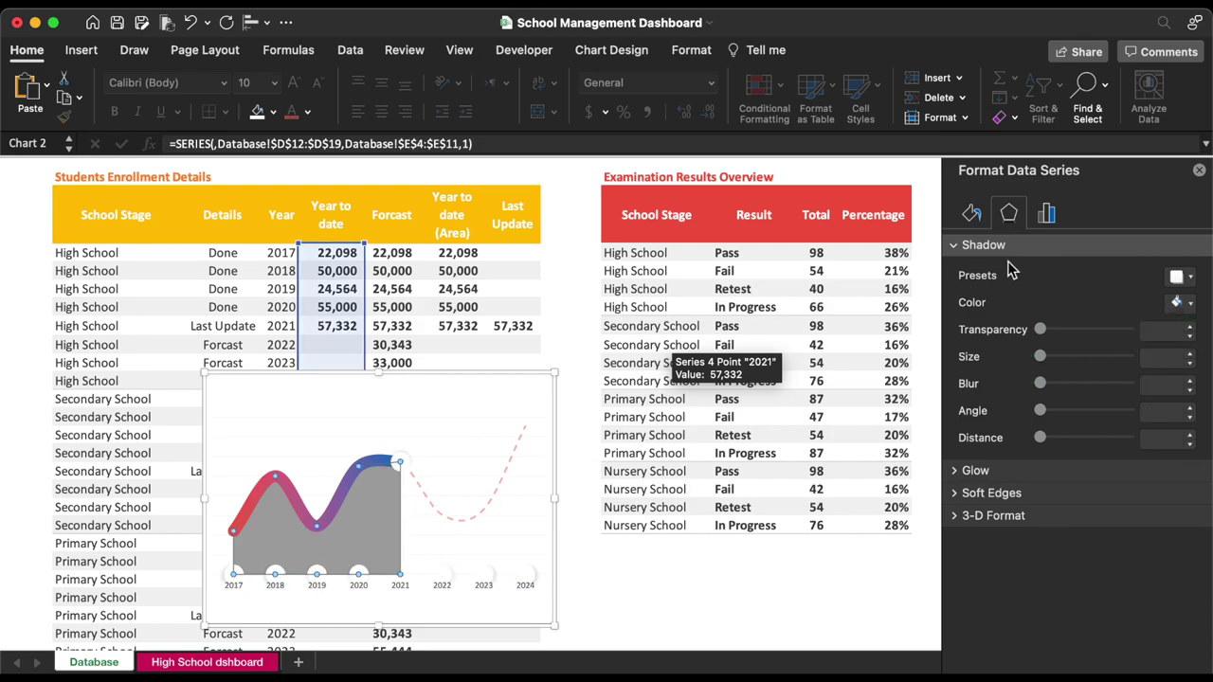
- Give the grey area series a gradient fill and change its direction
left_click(976, 215)
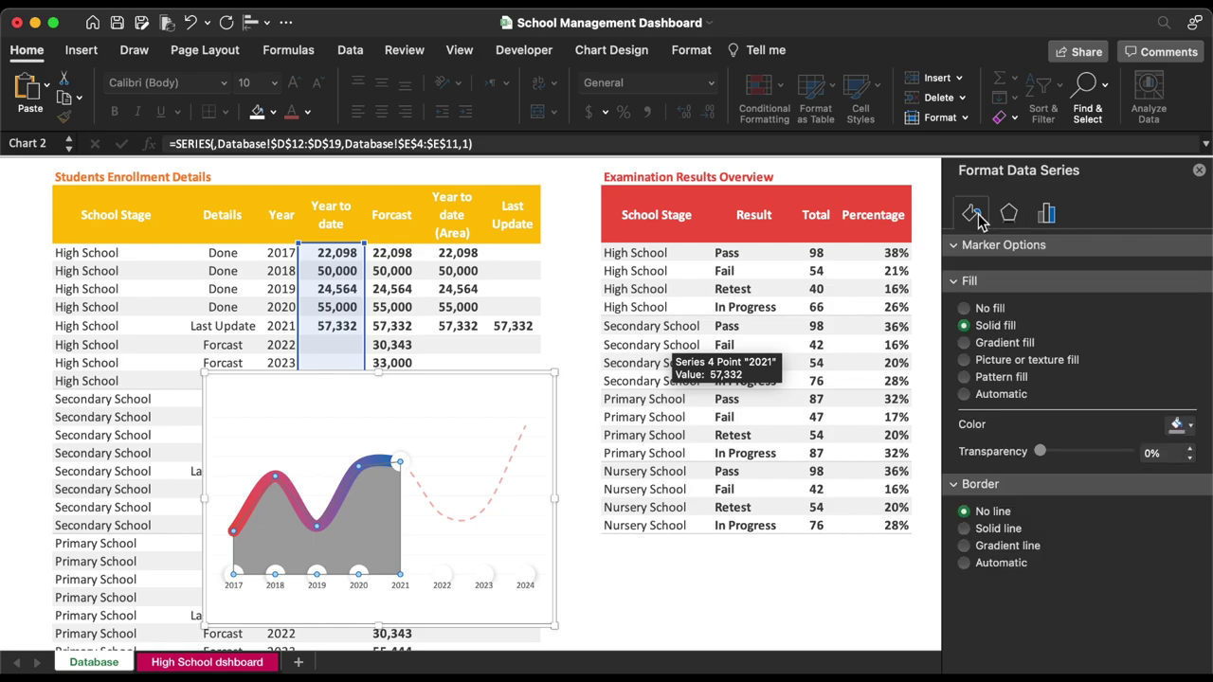
left_click(1003, 343)
scroll(1063, 545, "down", 1)
scroll(1063, 544, "down", 3)
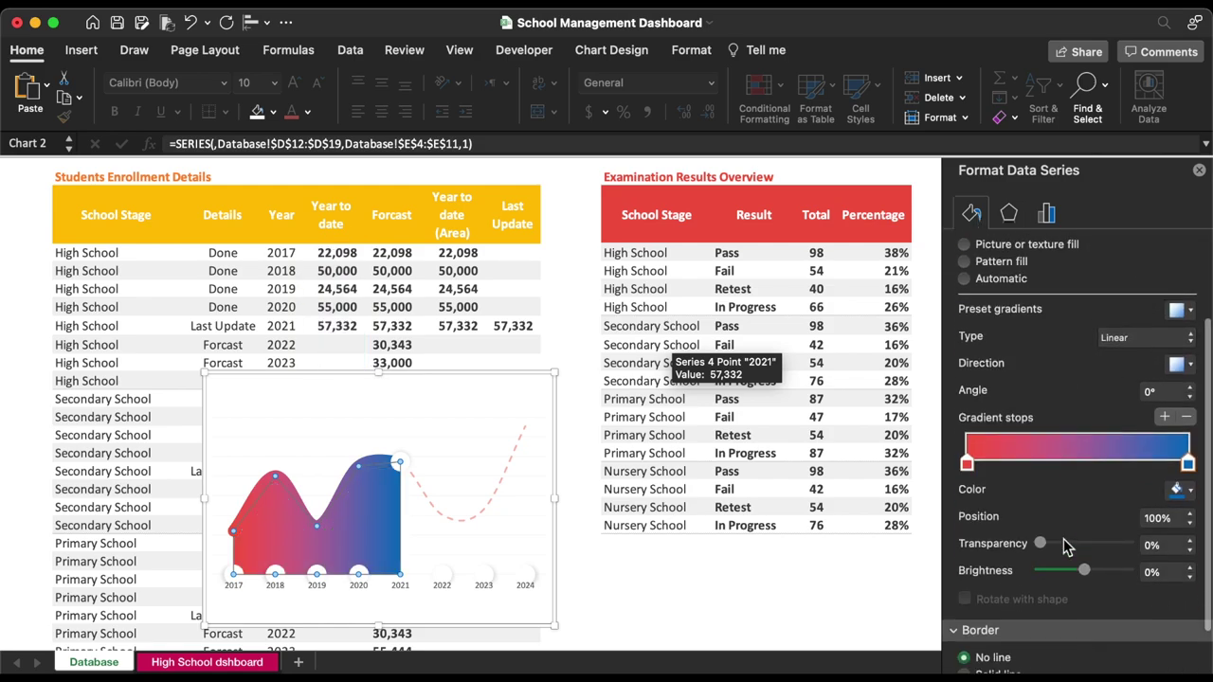
left_click(1181, 360)
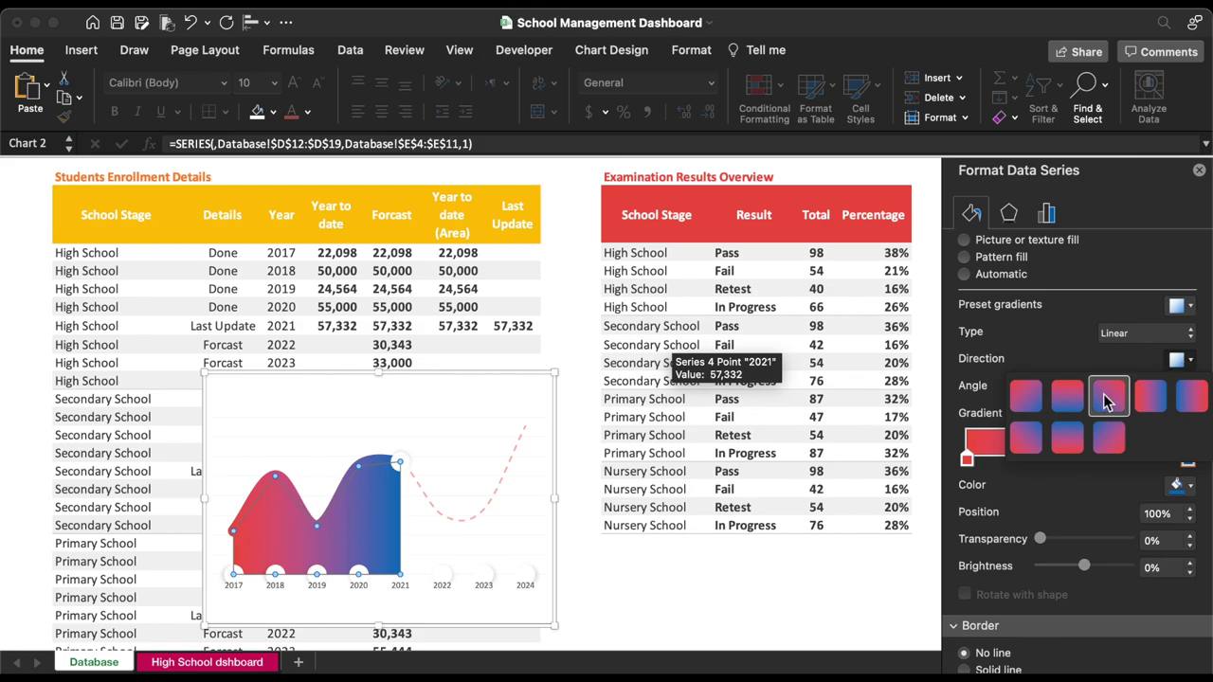
left_click(1067, 440)
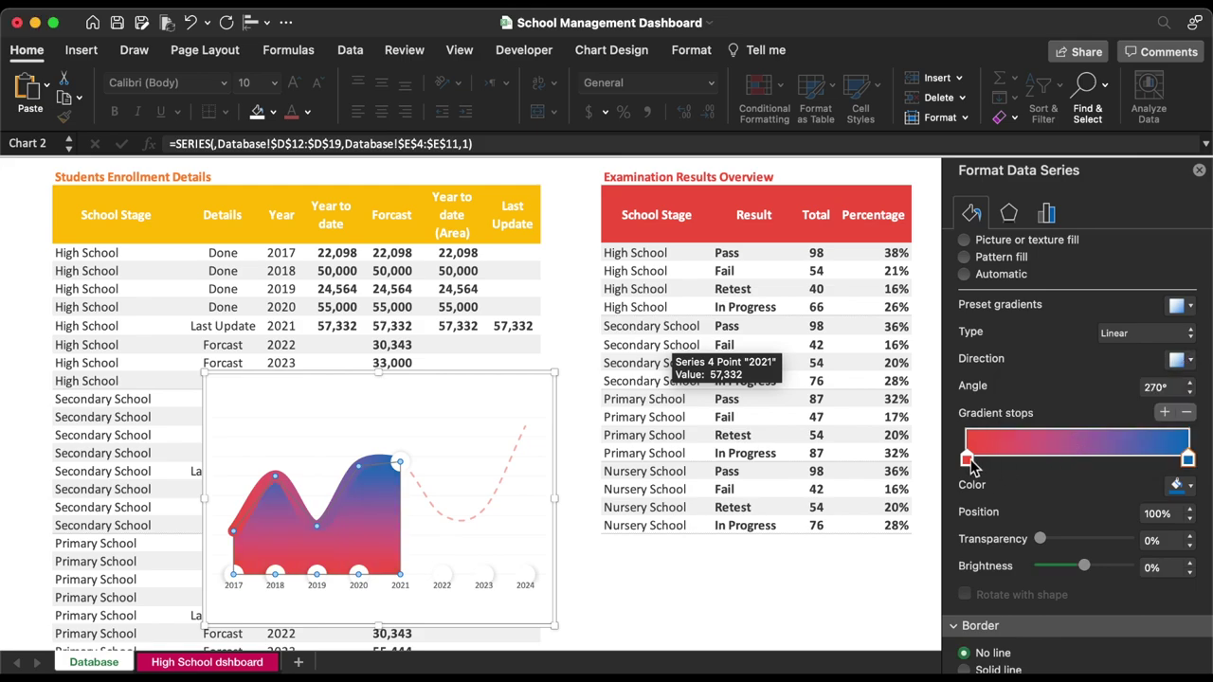
- Make the left gradient stop blue with 99% transparency
left_click(967, 460)
left_click(1181, 486)
scroll(1184, 488, "up", 2)
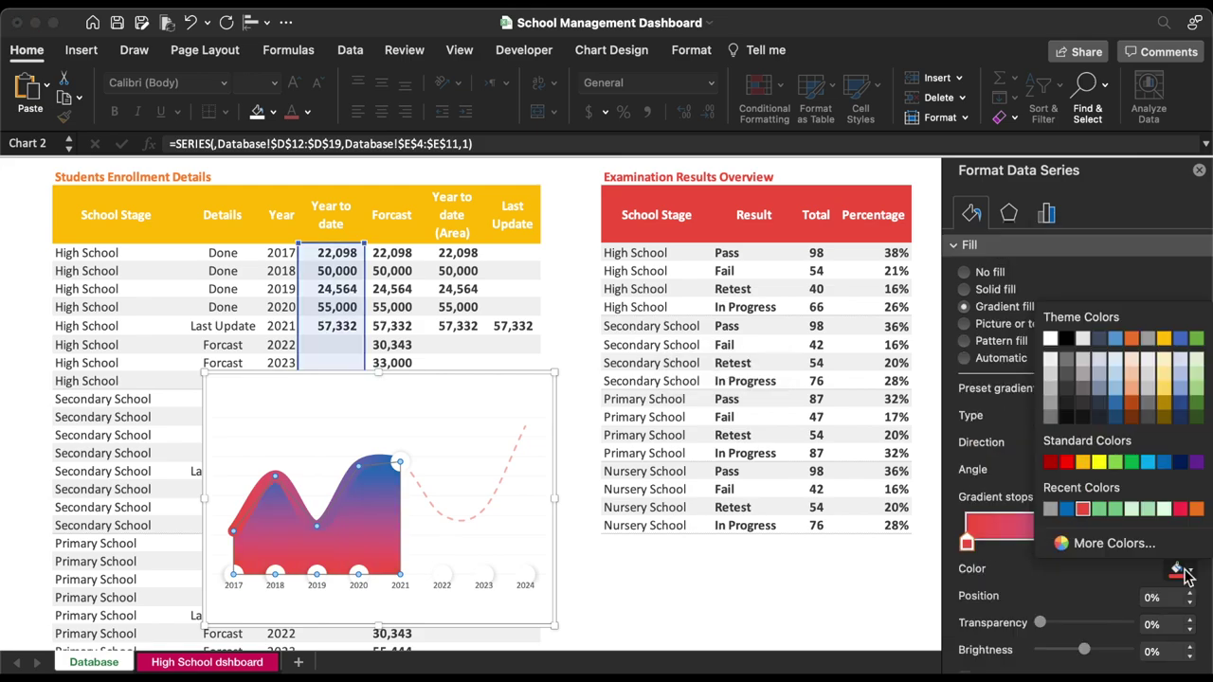
left_click(1066, 510)
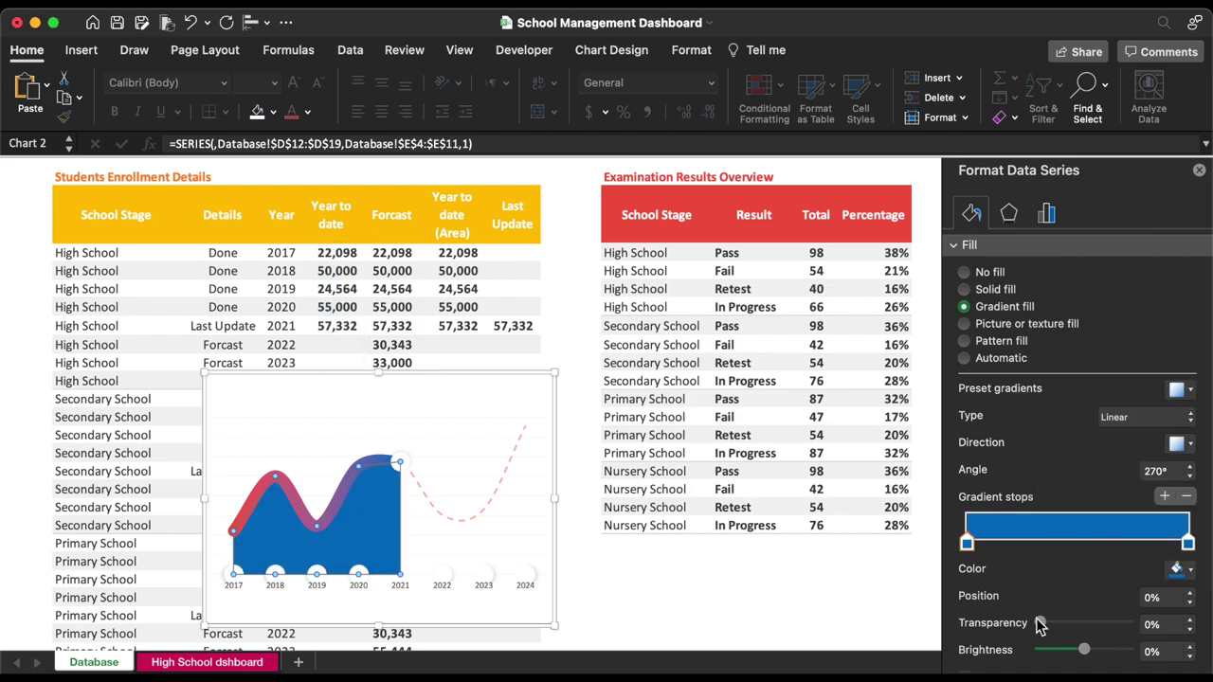
left_click_drag(1040, 622, 1117, 628)
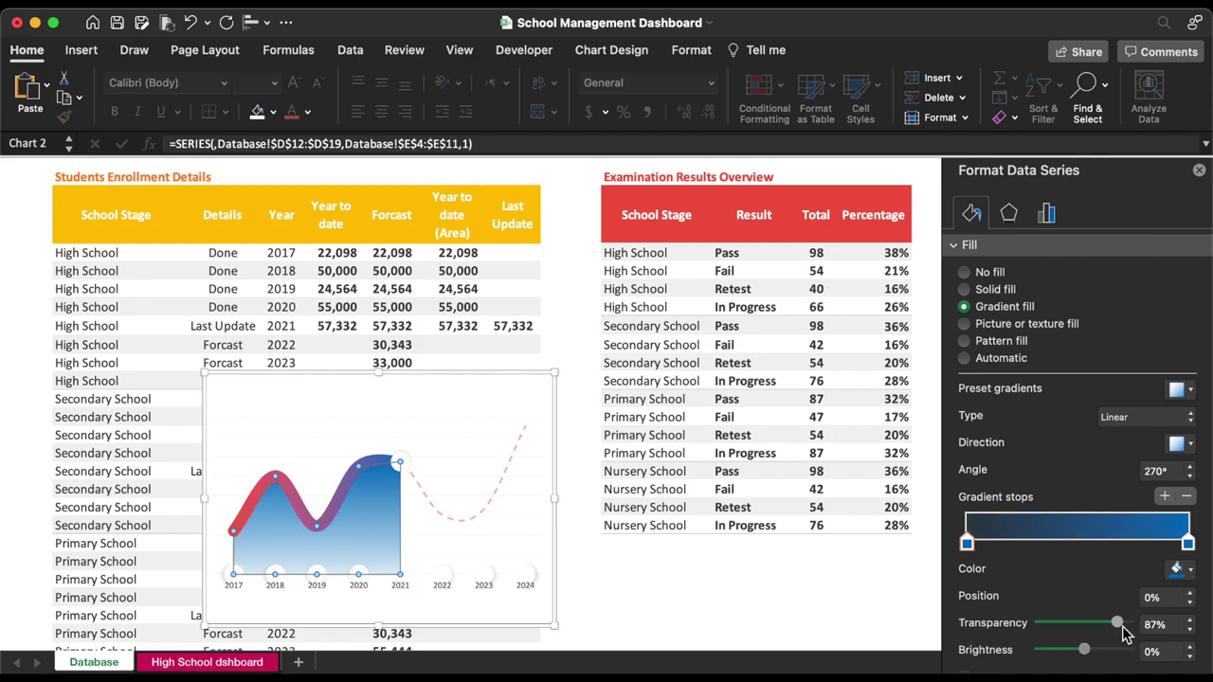
left_click_drag(1117, 623, 1128, 623)
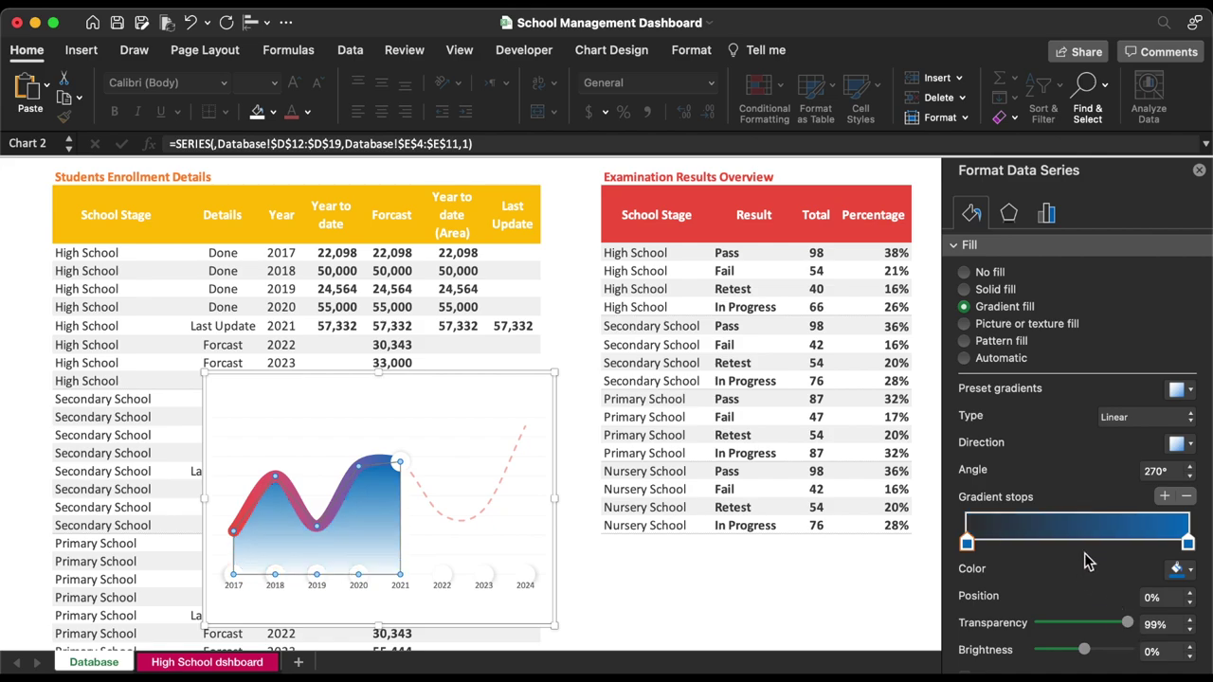
- Set the right gradient stop's transparency to 85%
left_click(1187, 545)
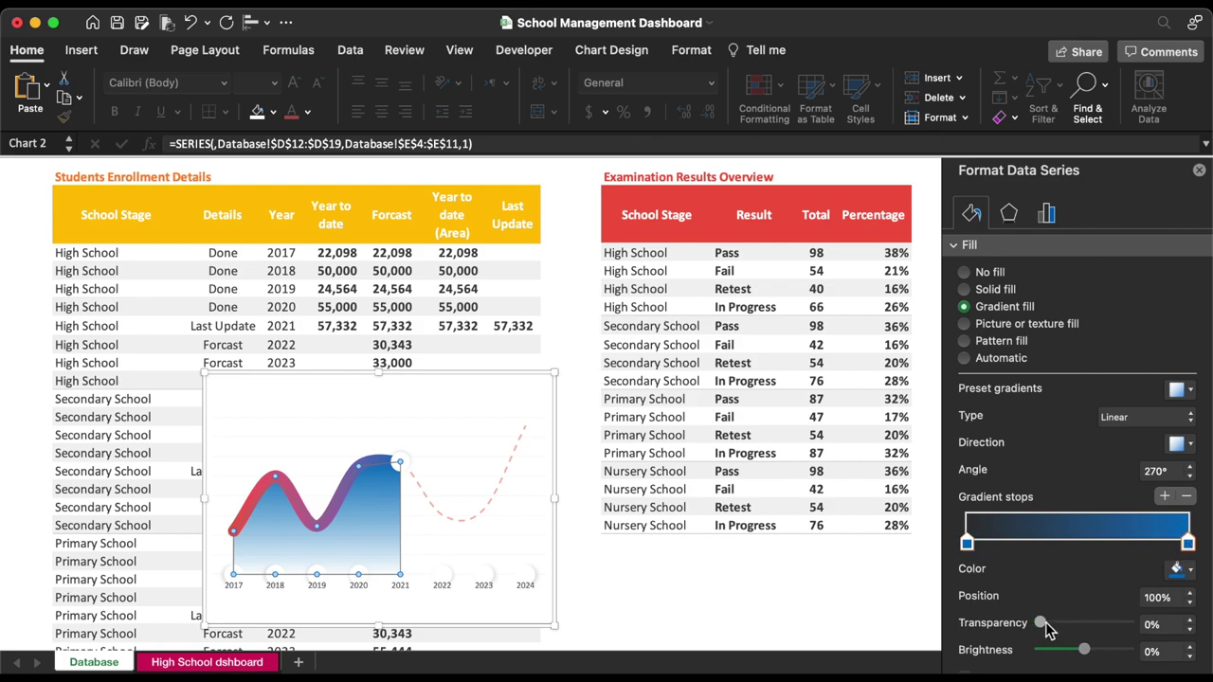
left_click_drag(1046, 626, 1115, 632)
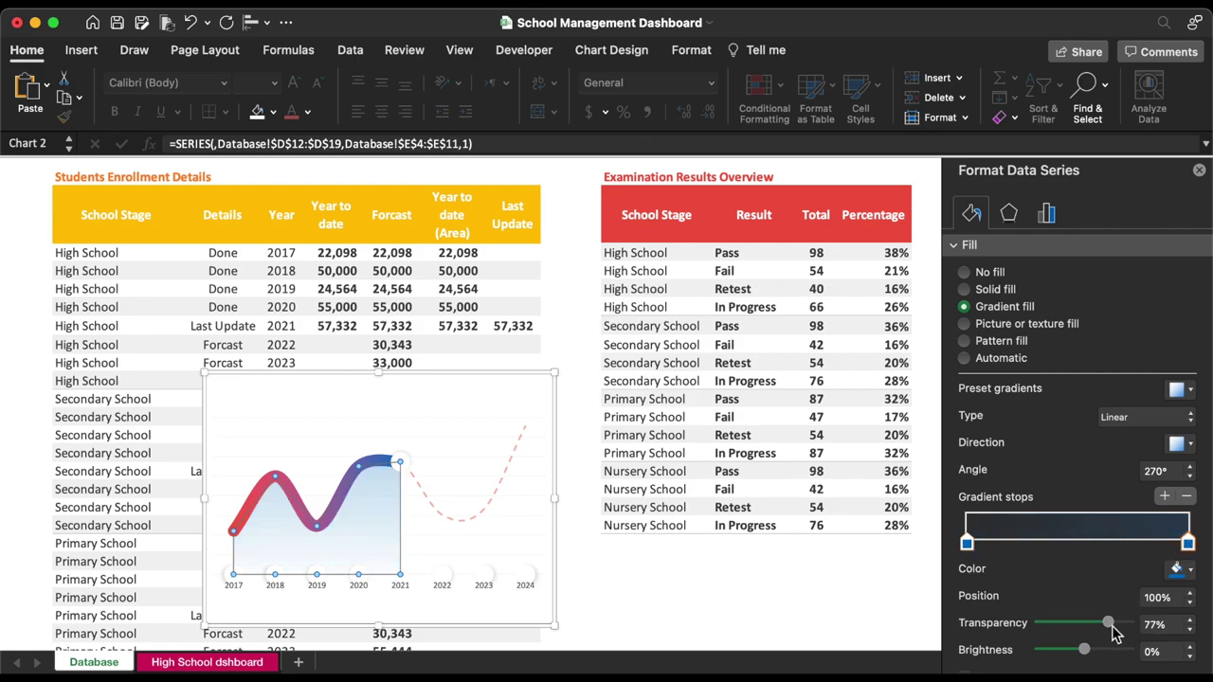
left_click(1191, 621)
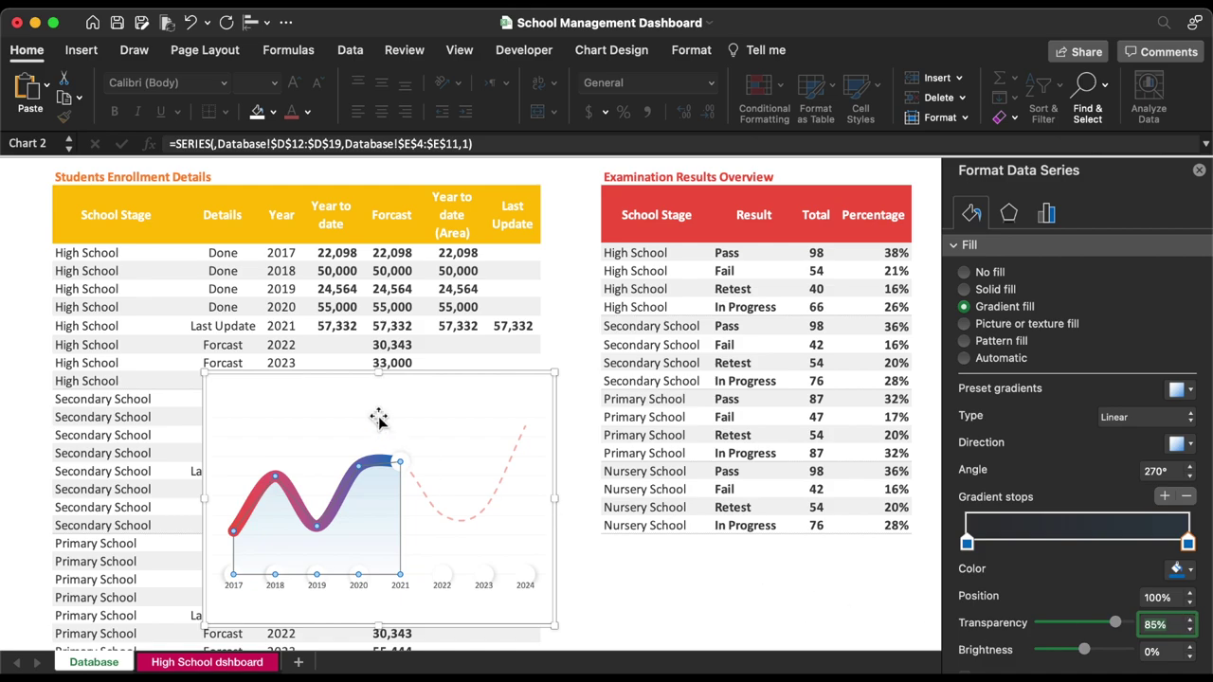
right_click(464, 390)
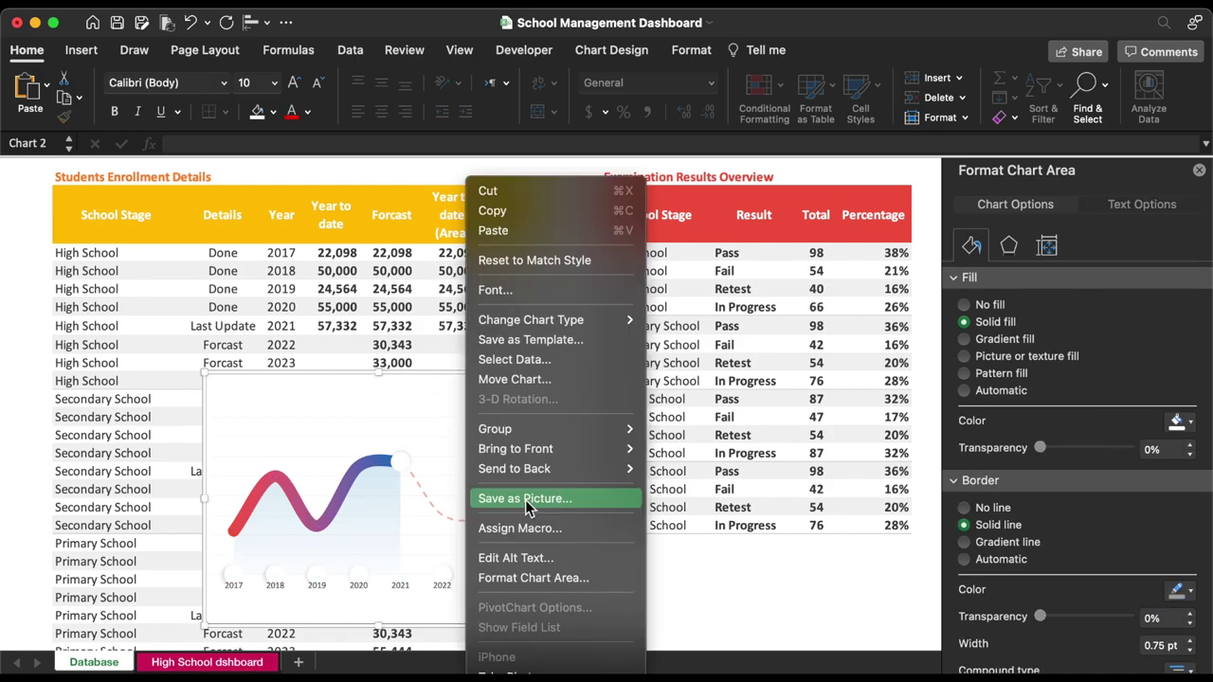
- Cut the chart and paste it onto the High School dshboard sheet beside the Courses card
left_click(490, 191)
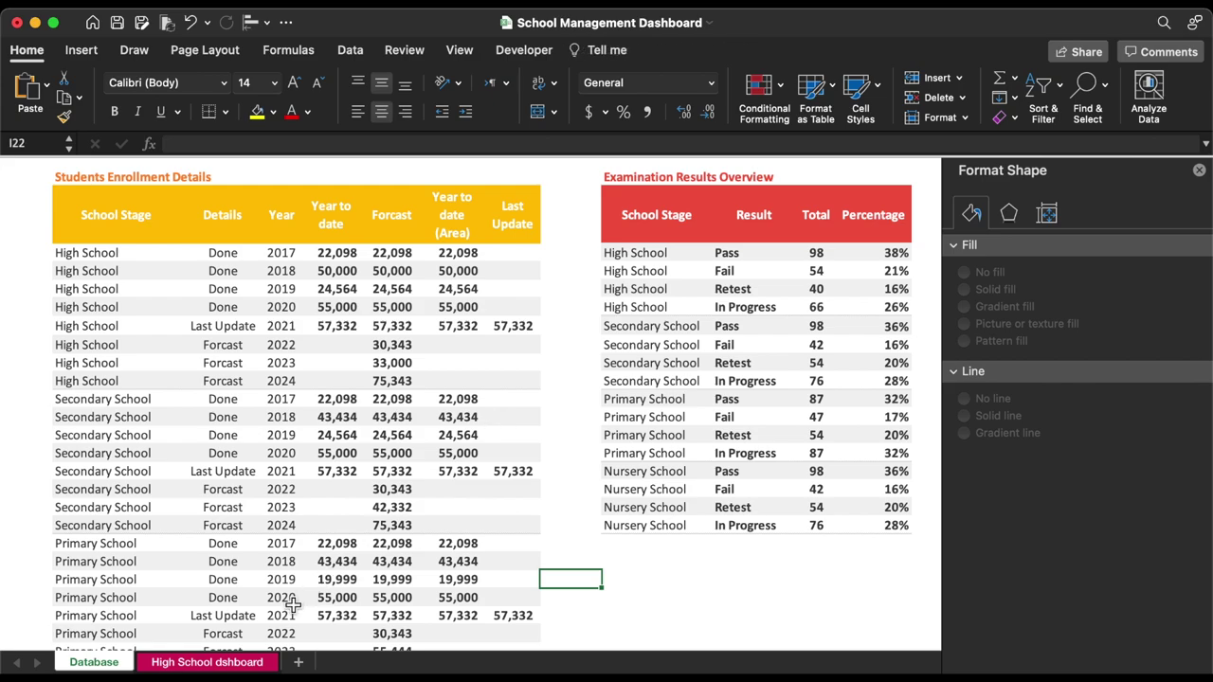
left_click(207, 661)
key("ctrl+v")
left_click_drag(636, 354, 664, 374)
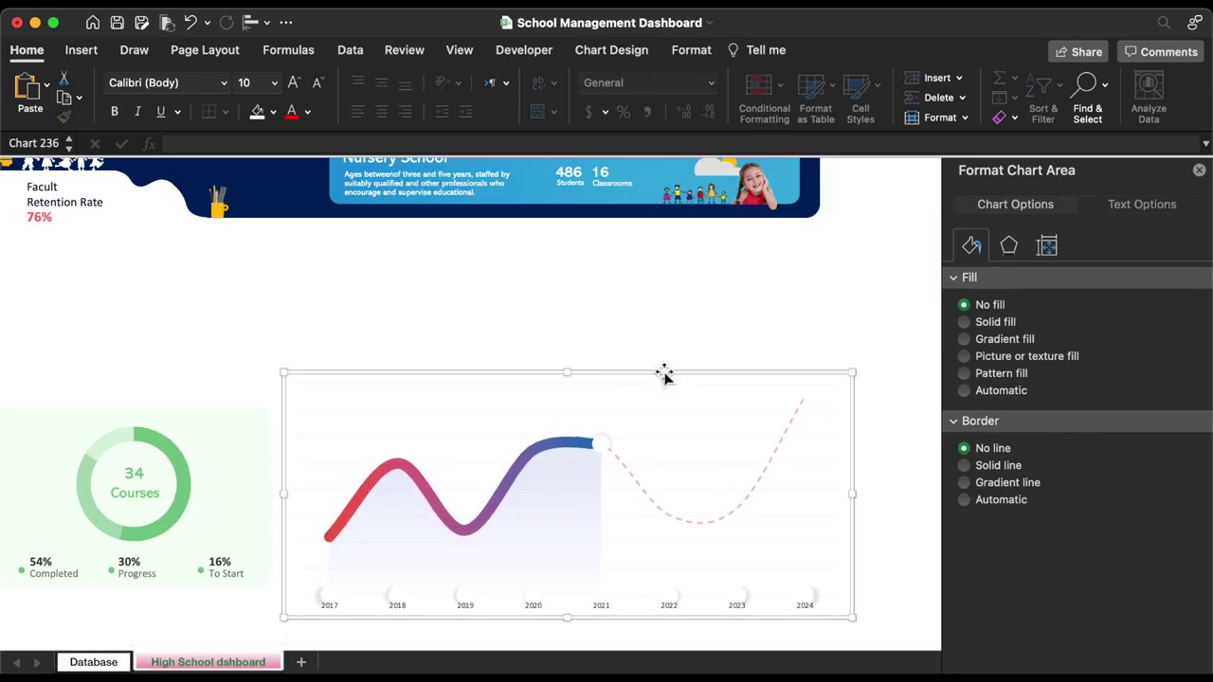
left_click(622, 351)
- Draw a wide rectangle and position it over the chart's year labels
left_click(86, 49)
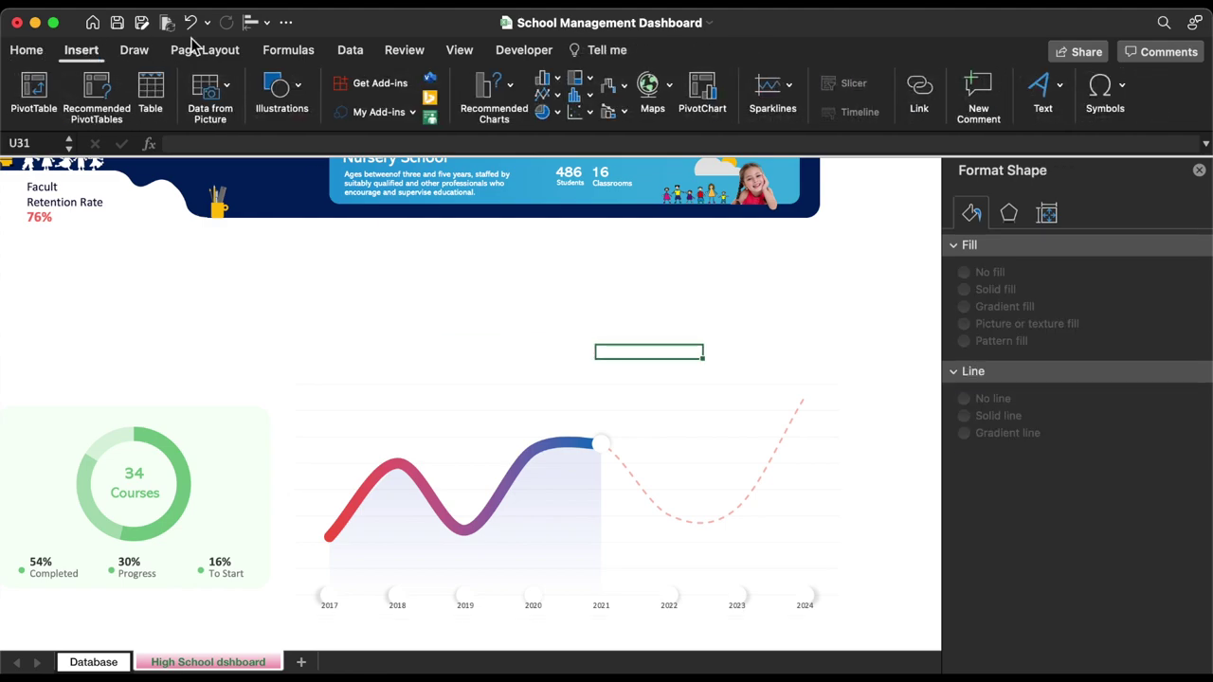
left_click(297, 92)
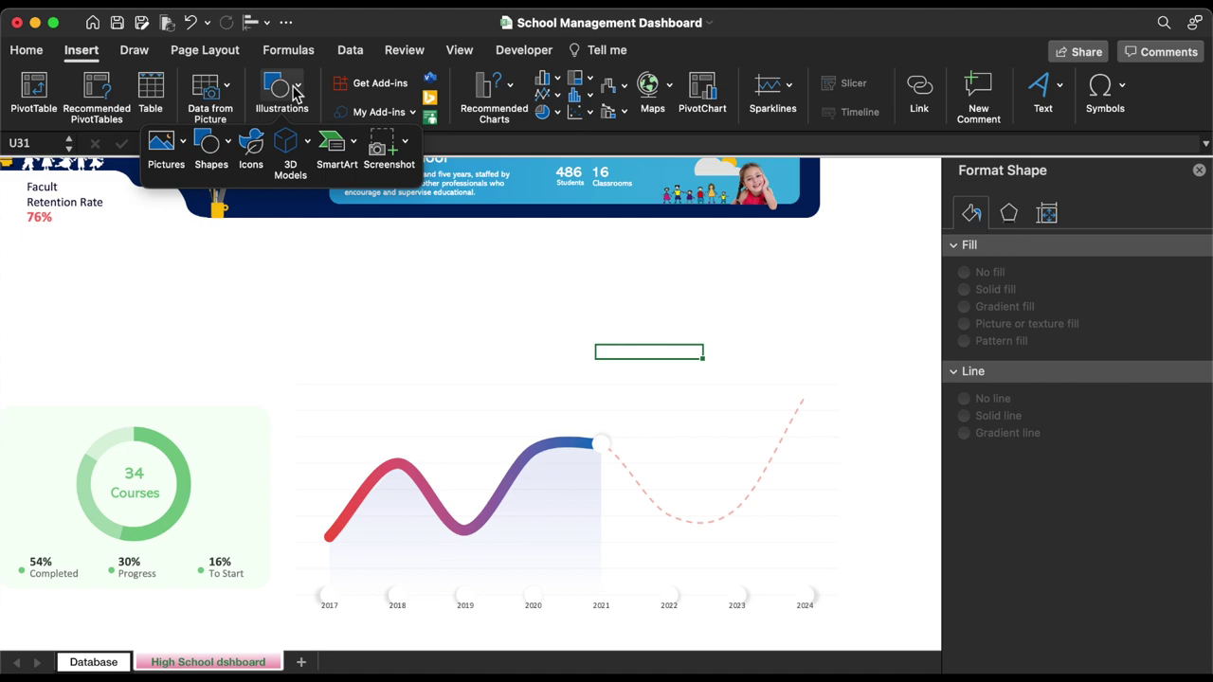
left_click(217, 144)
left_click(297, 197)
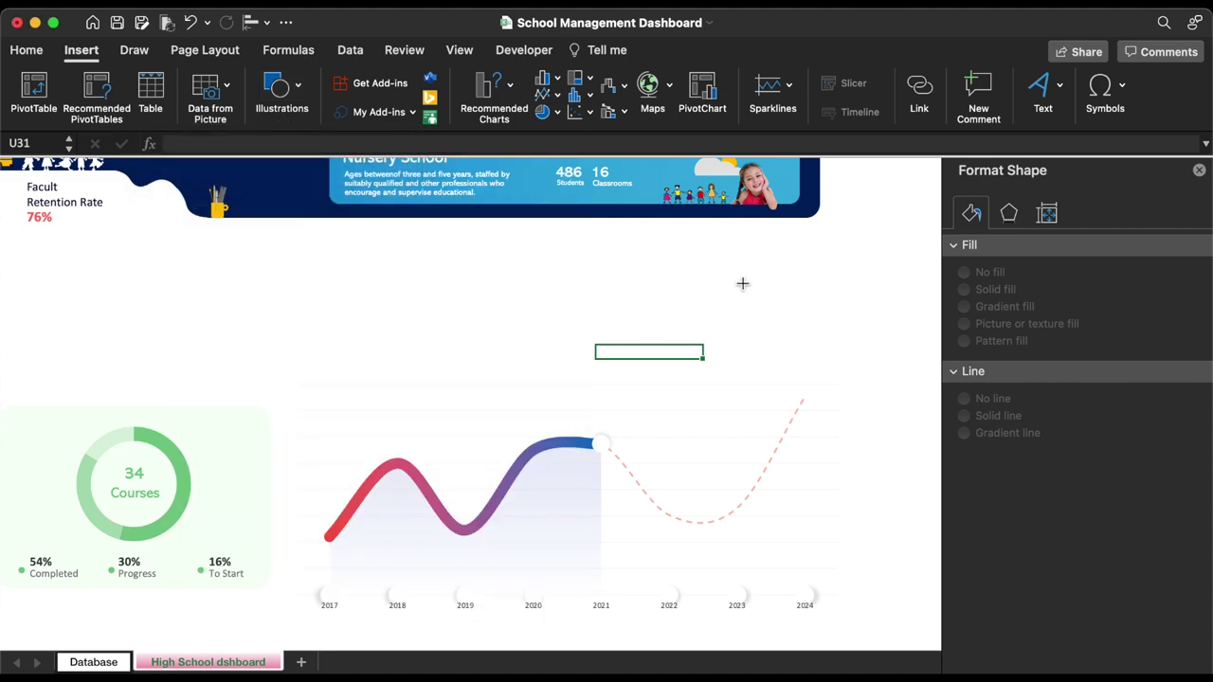
left_click_drag(850, 272, 339, 312)
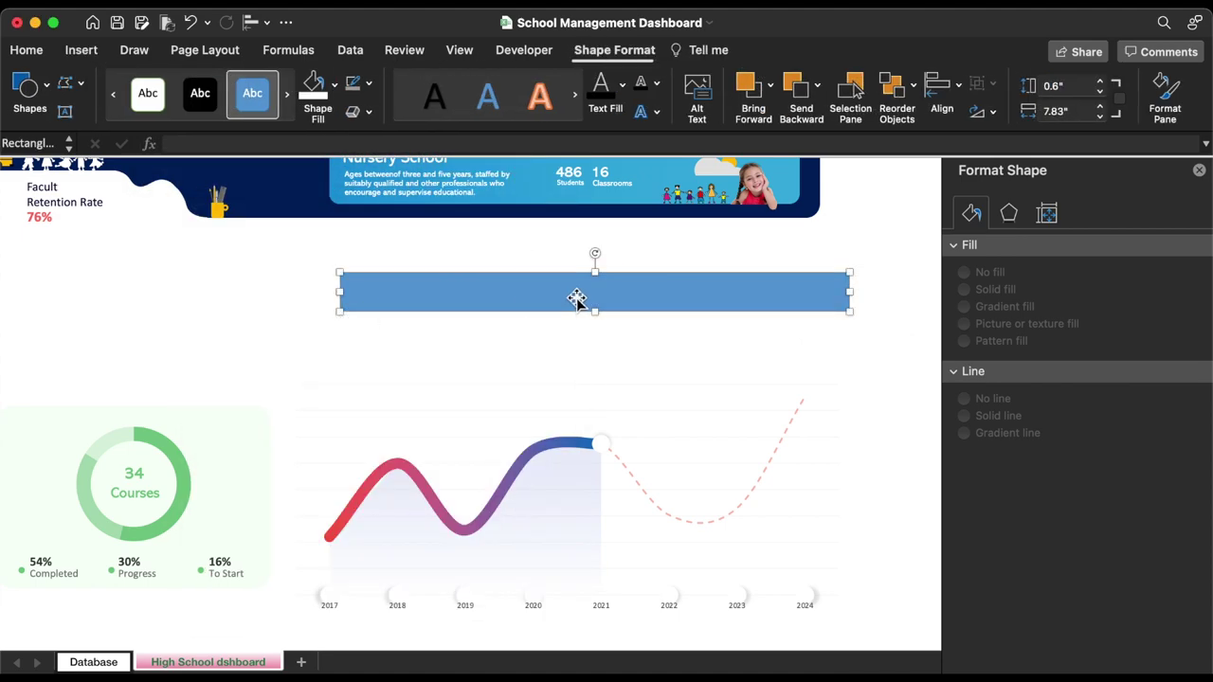
left_click_drag(510, 602, 572, 603)
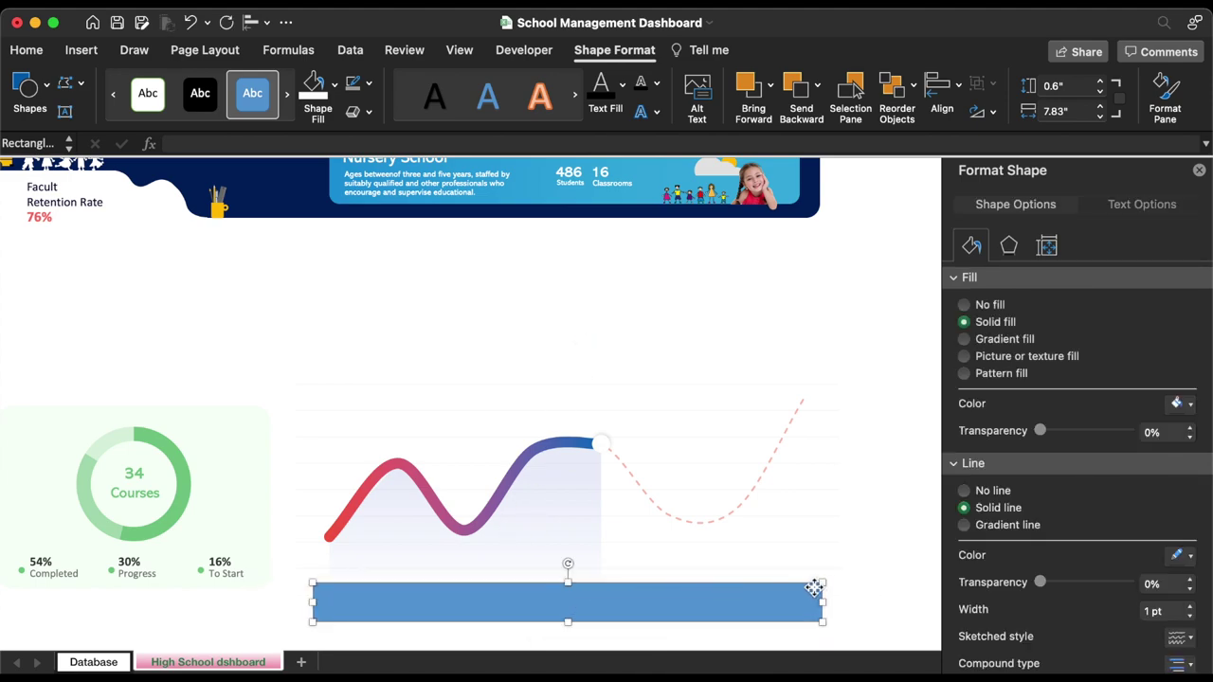
- Remove the rectangle's outline and fill it white
left_click(370, 92)
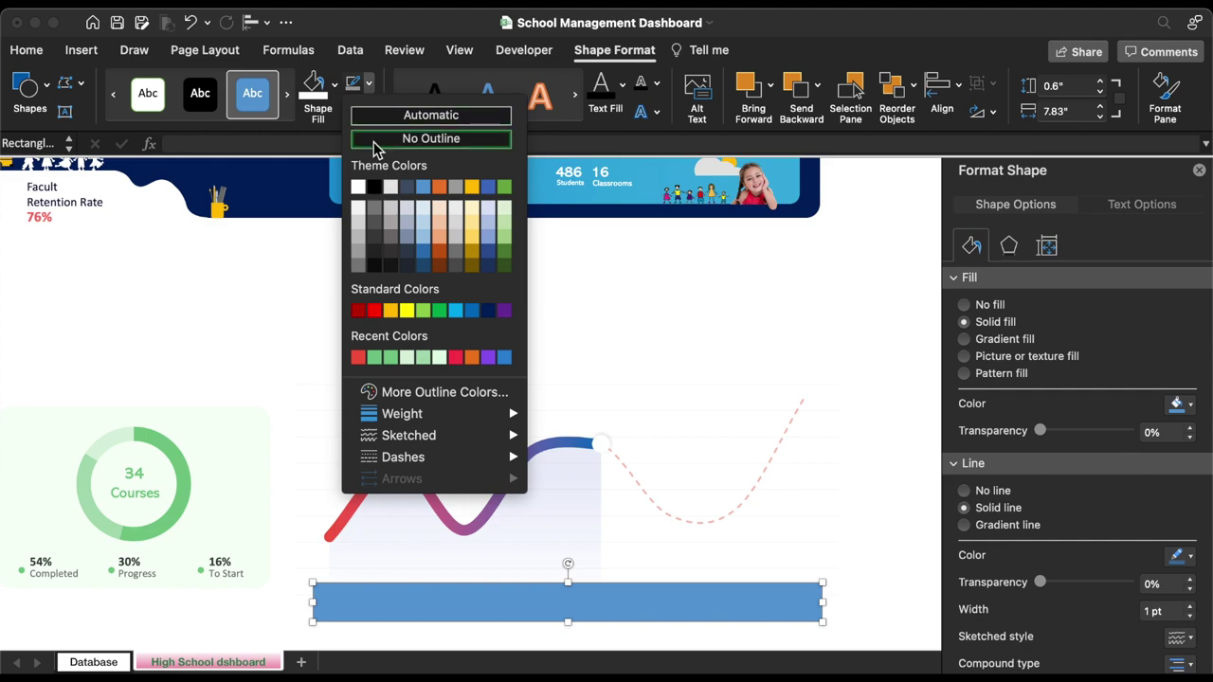
left_click(425, 138)
left_click(335, 84)
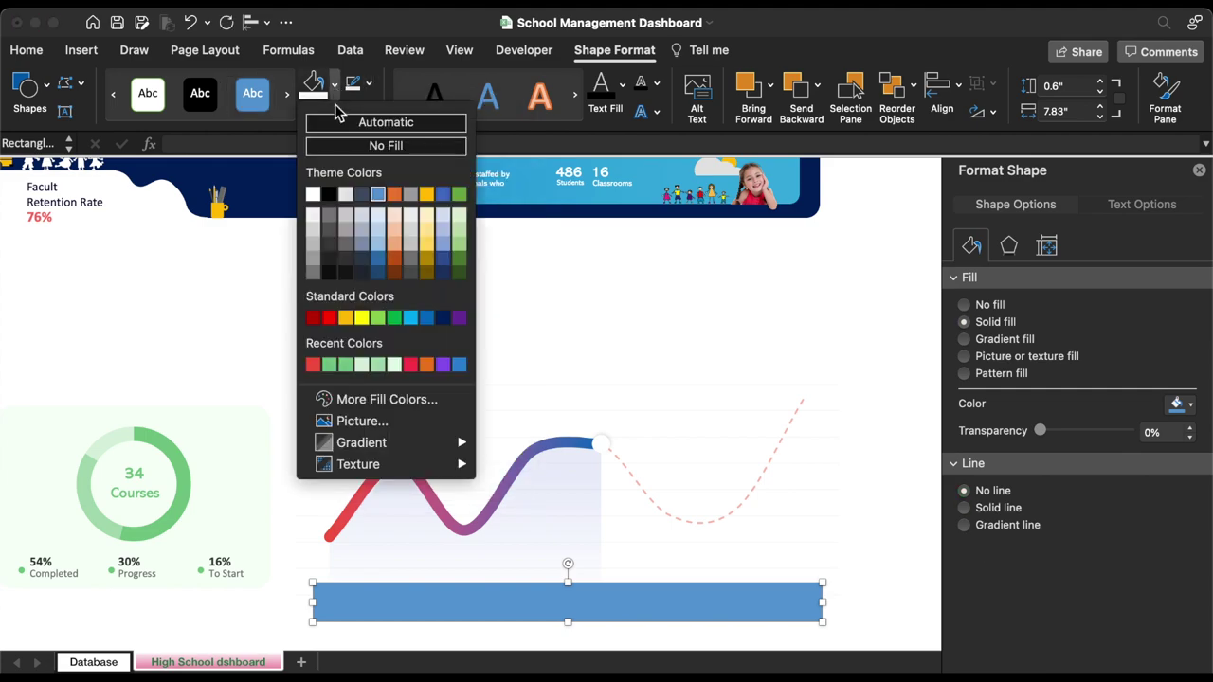
left_click(319, 195)
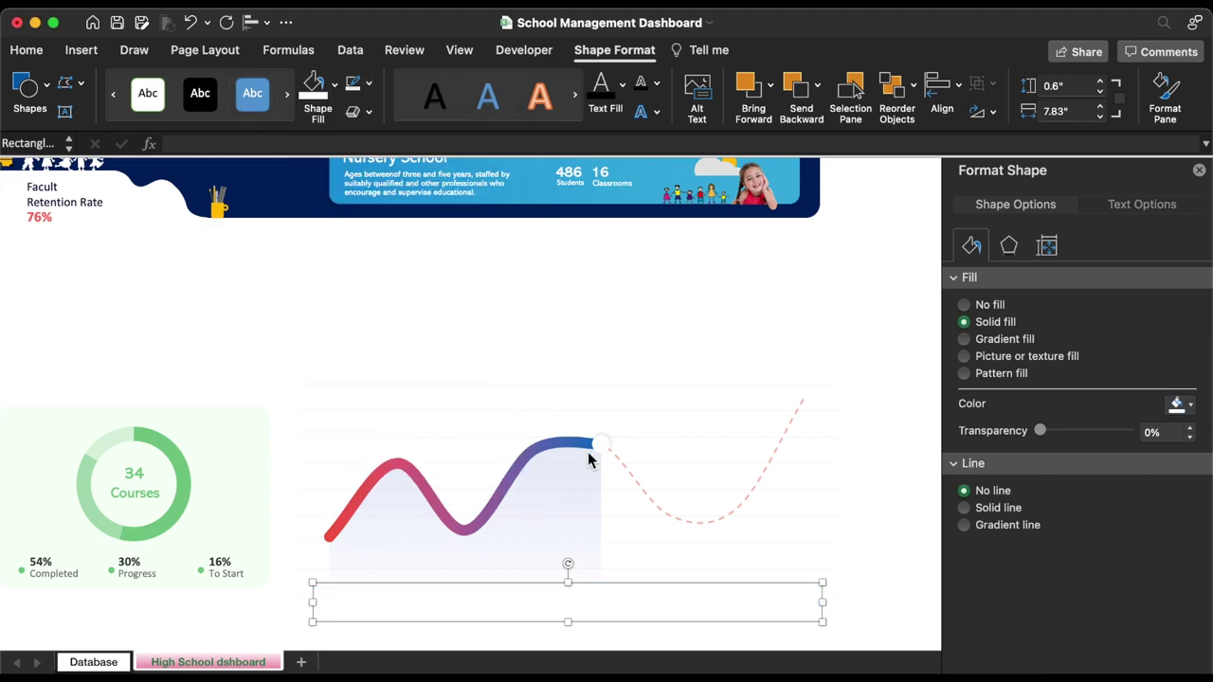
- Group the rectangle together with the chart
left_click(629, 466)
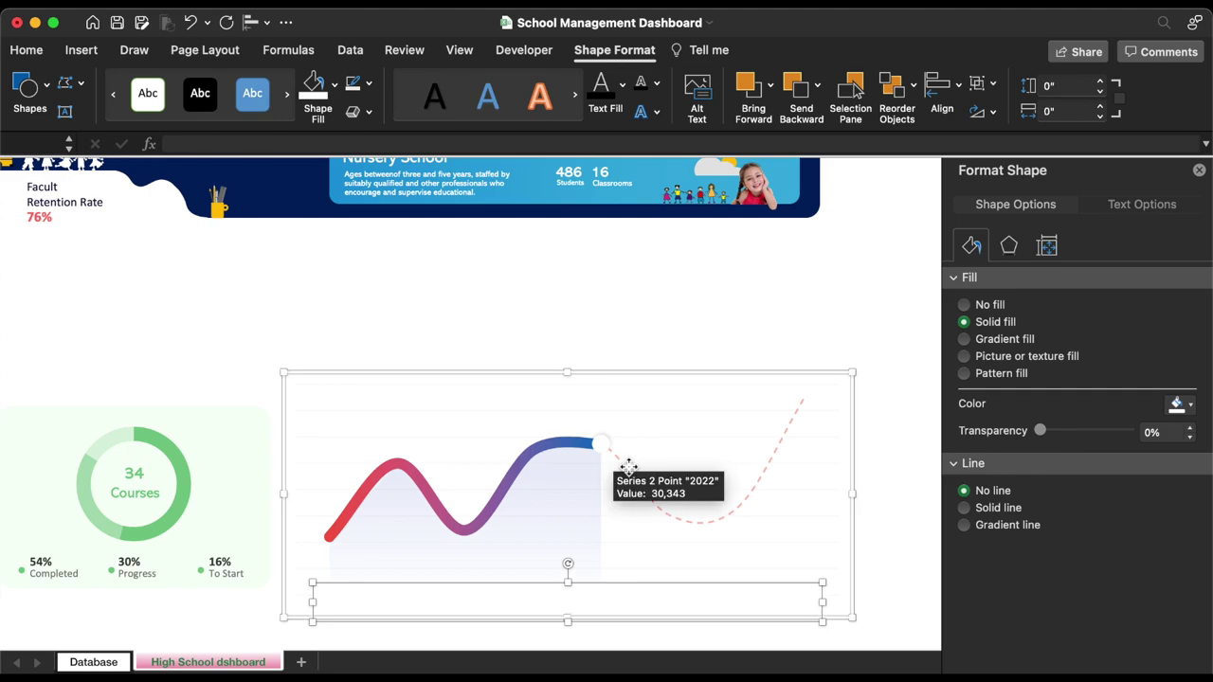
right_click(628, 467)
mouse_move(684, 455)
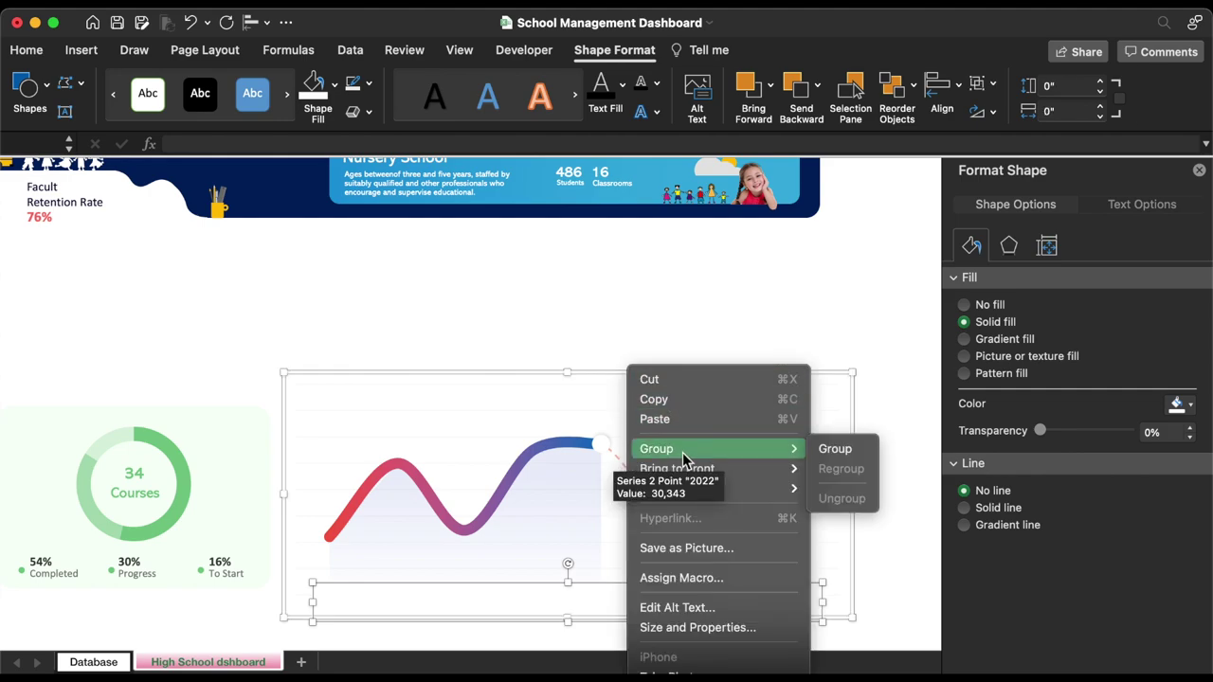
left_click(832, 449)
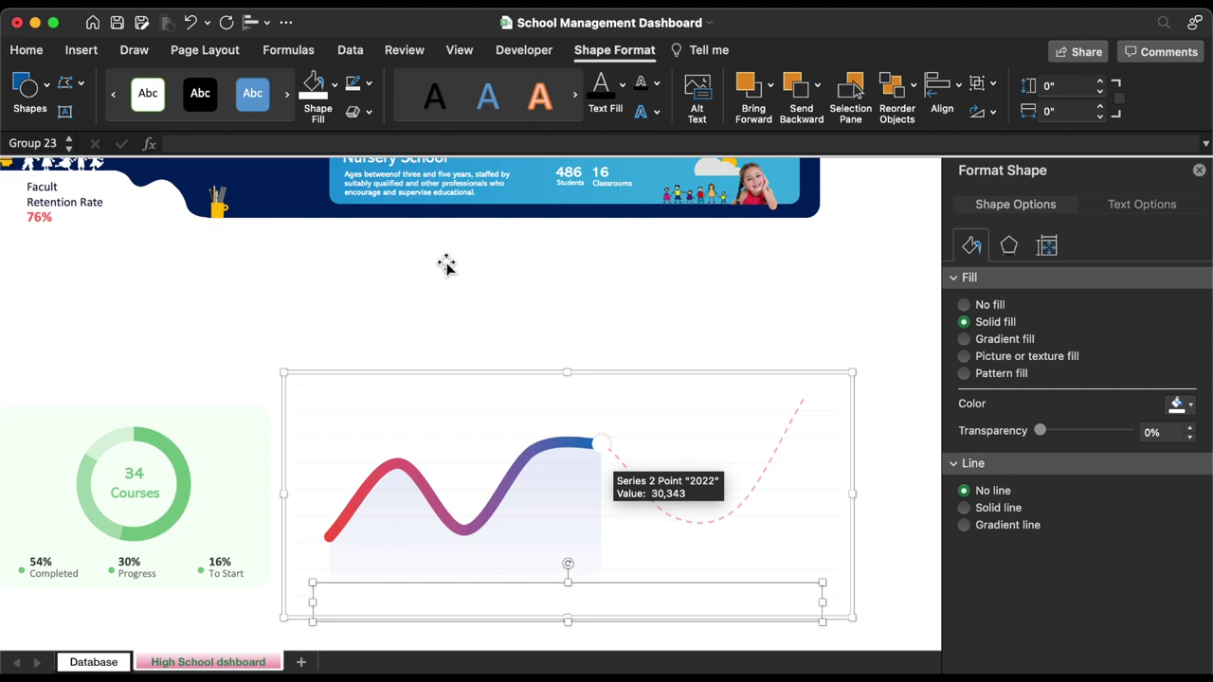
left_click(45, 90)
- Draw a rounded rectangle covering the curve chart with less corner rounding
left_click(175, 143)
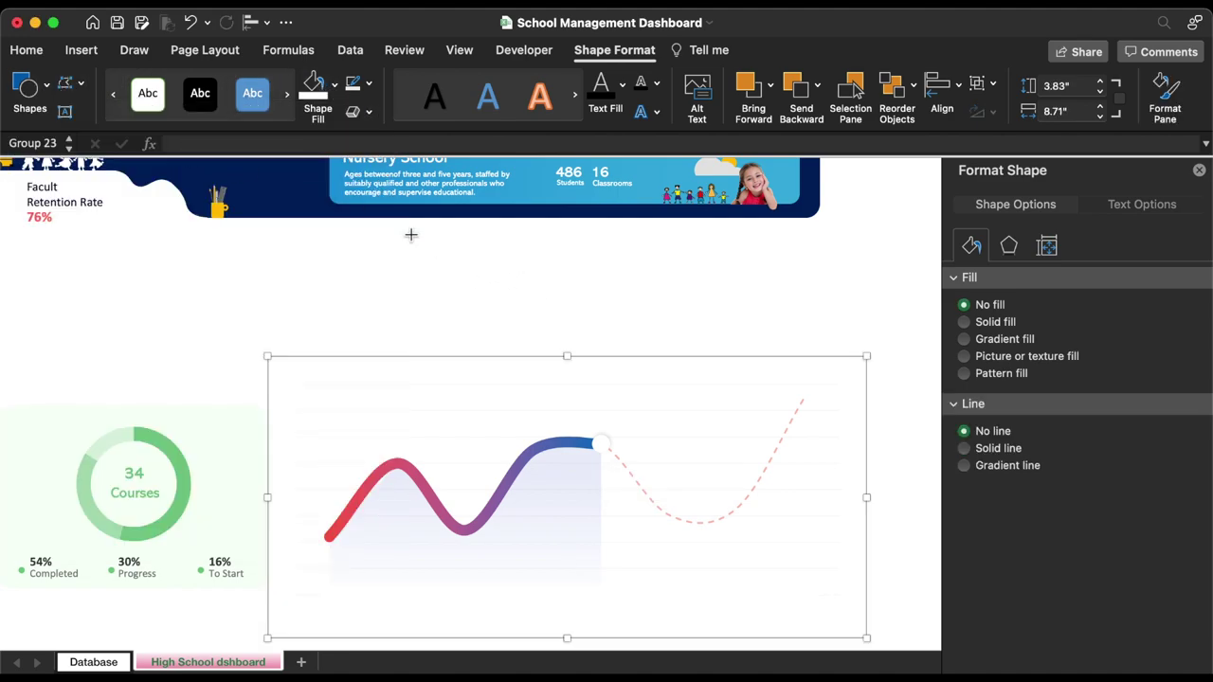
left_click_drag(447, 265, 758, 362)
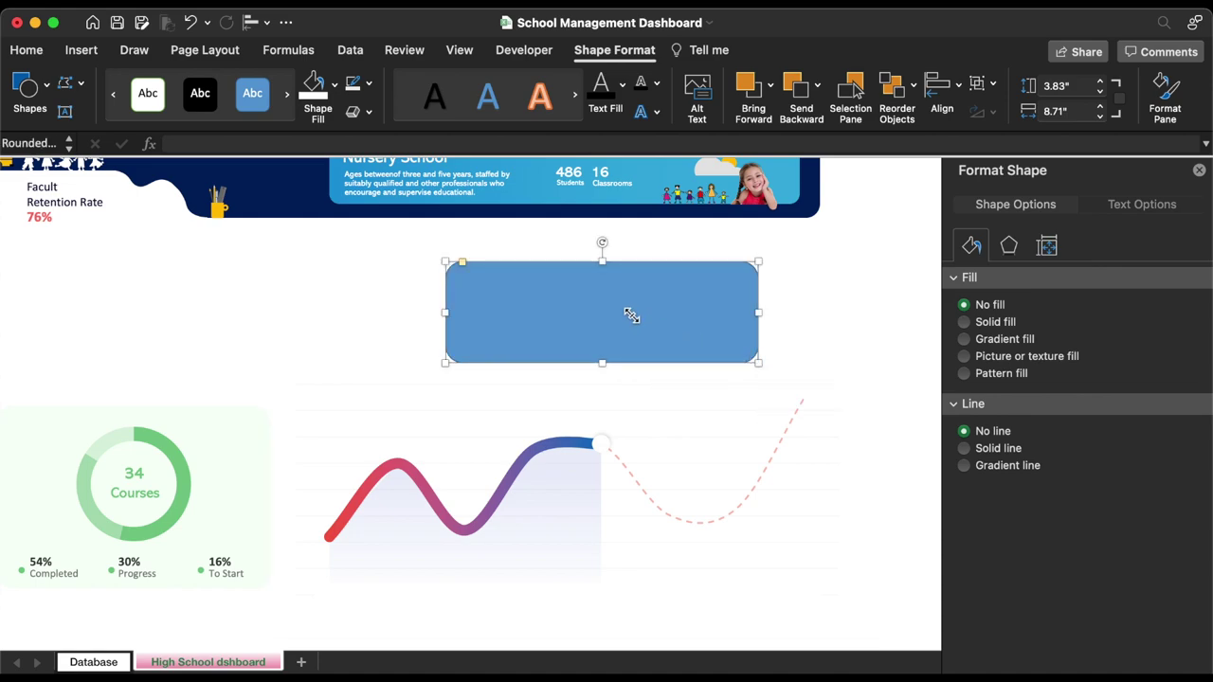
left_click_drag(635, 320, 481, 431)
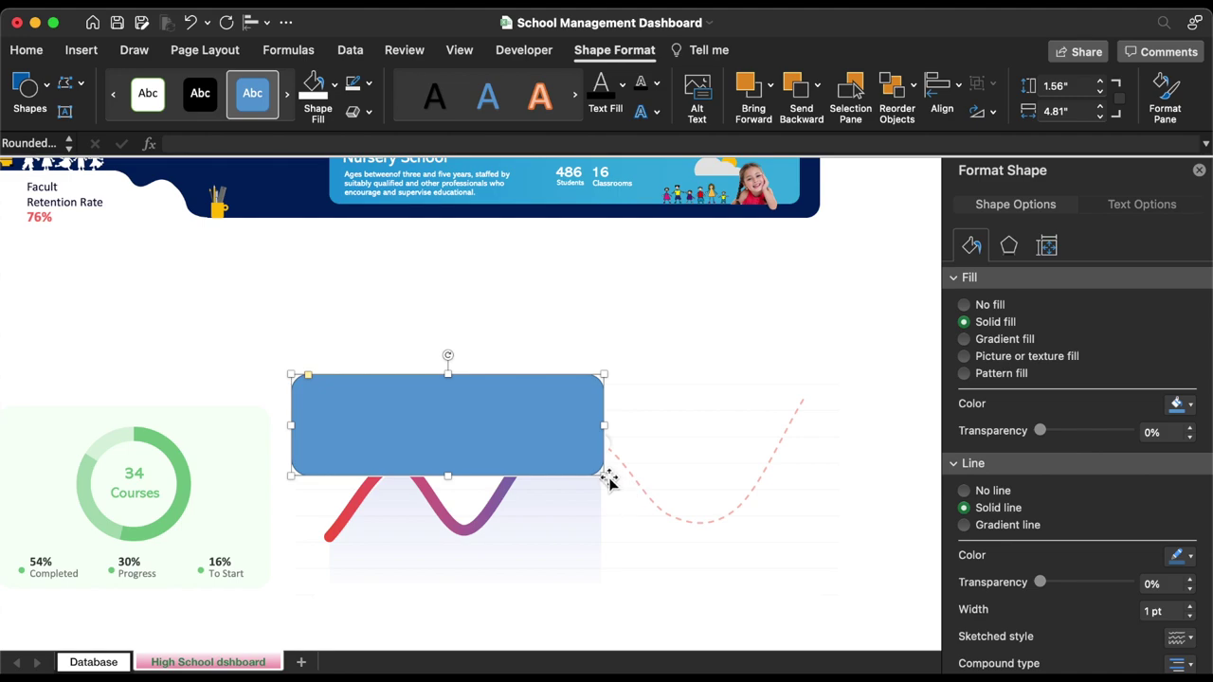
left_click_drag(605, 476, 839, 589)
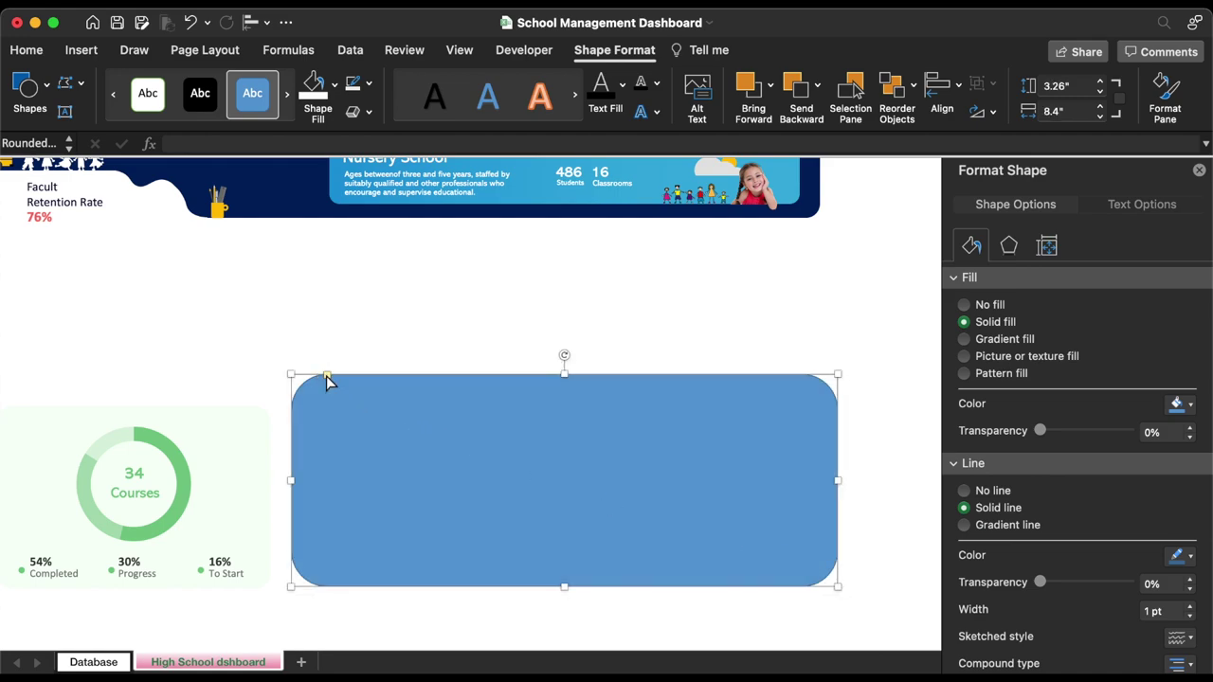
left_click_drag(326, 379, 309, 380)
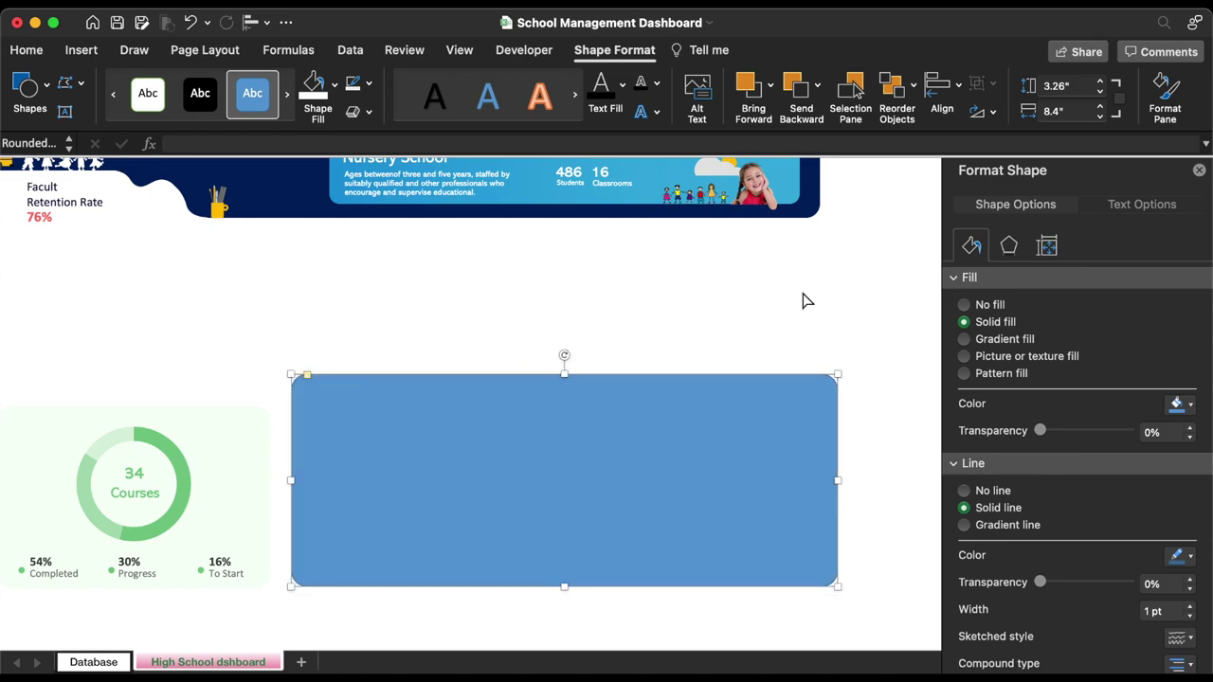
- Remove the card's outline and give it a light grey fill at 55% transparency
left_click(964, 492)
left_click(1180, 405)
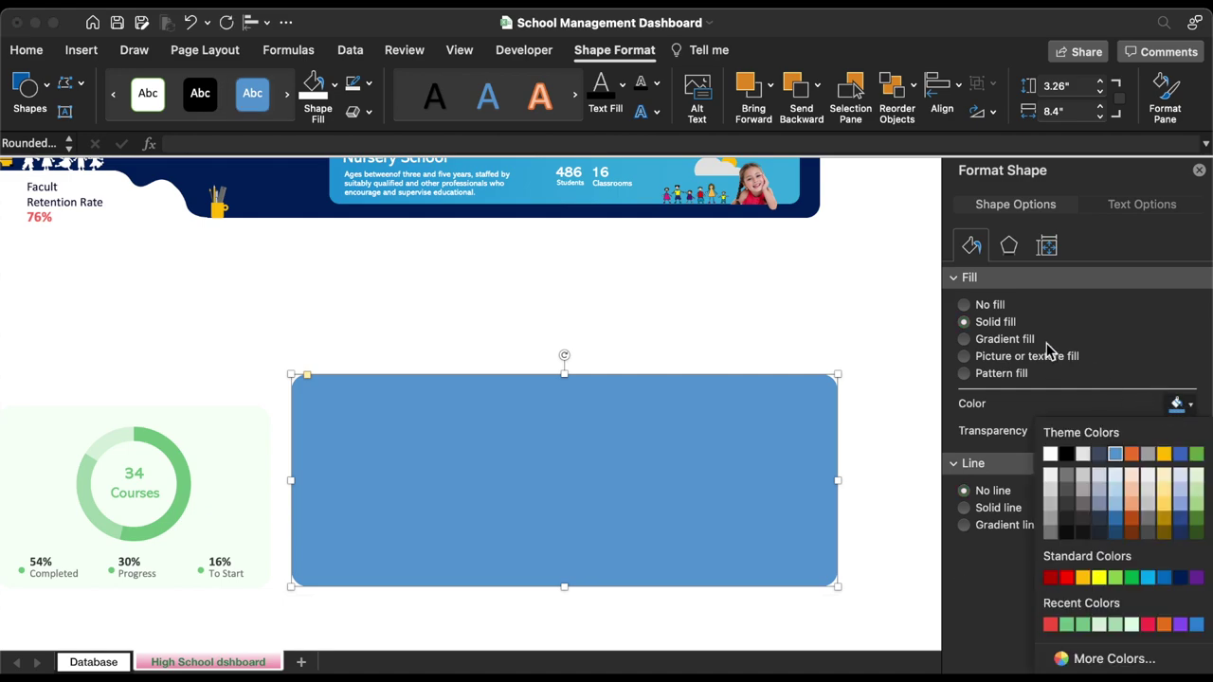
left_click(1053, 477)
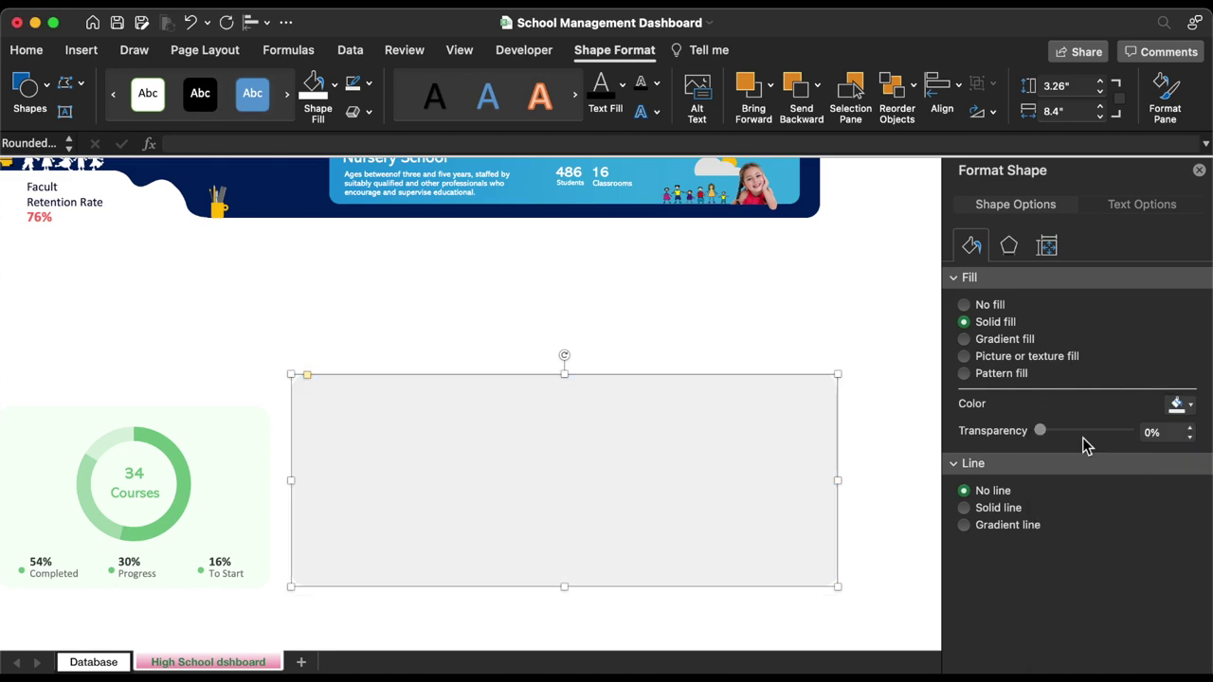
left_click_drag(1040, 431, 1085, 436)
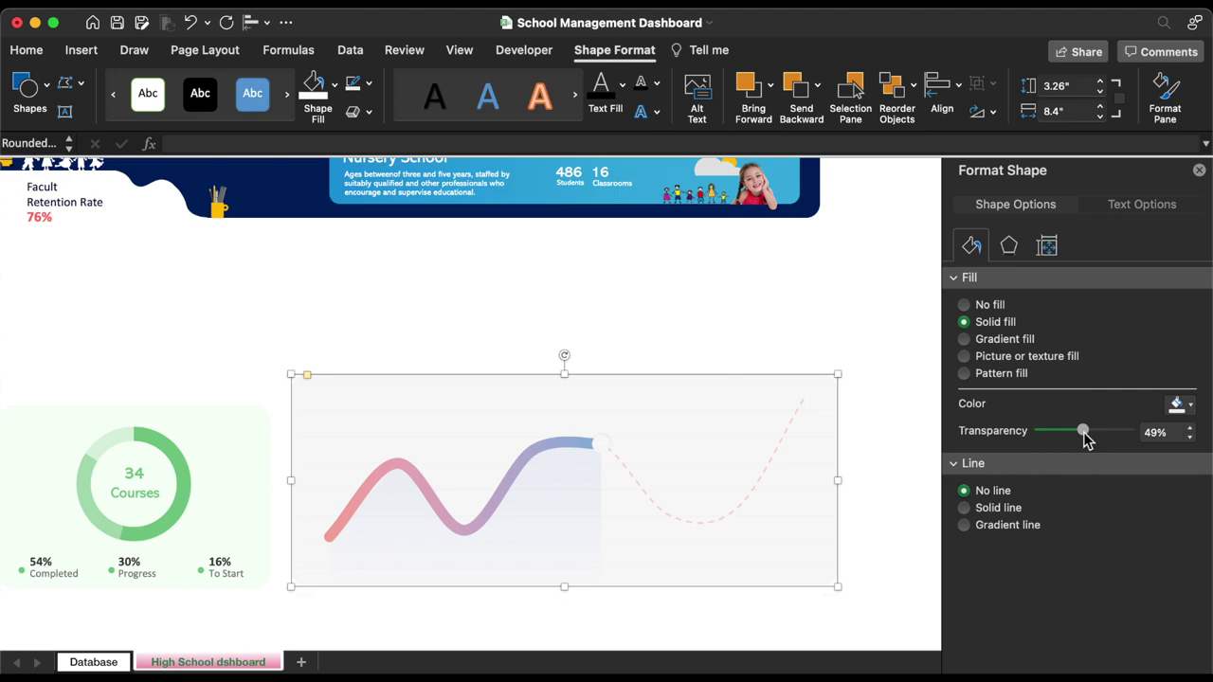
left_click(1190, 428)
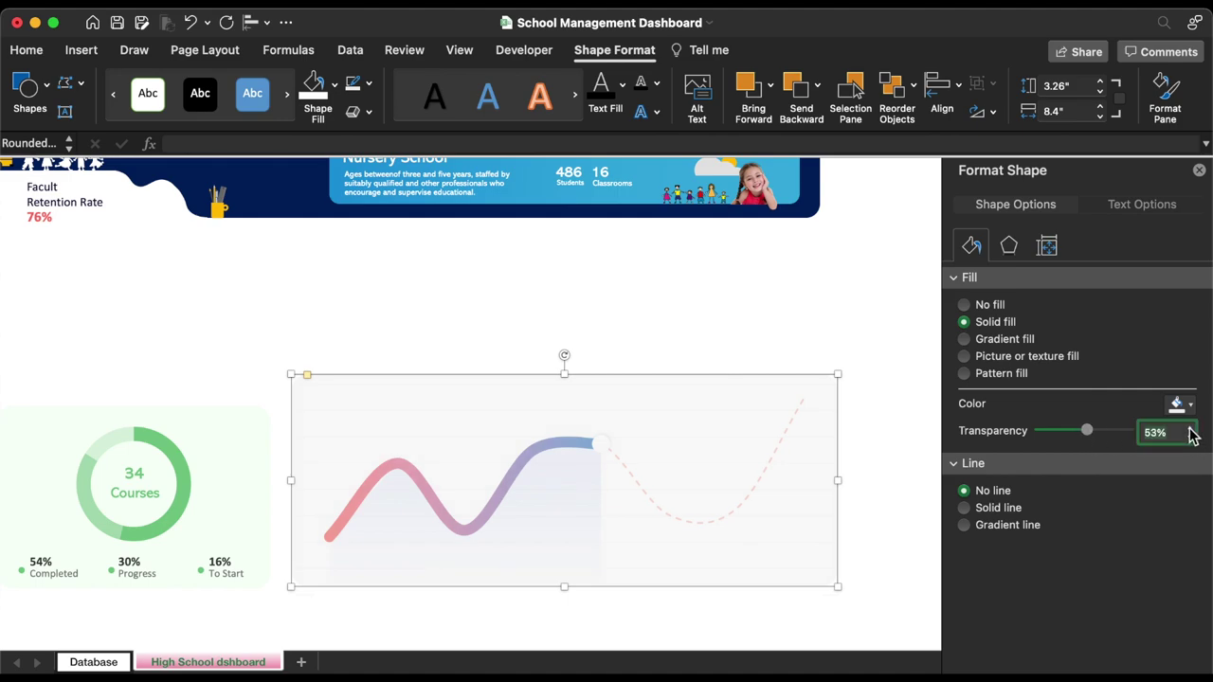
- Send the grey card behind the chart
right_click(764, 383)
mouse_move(934, 450)
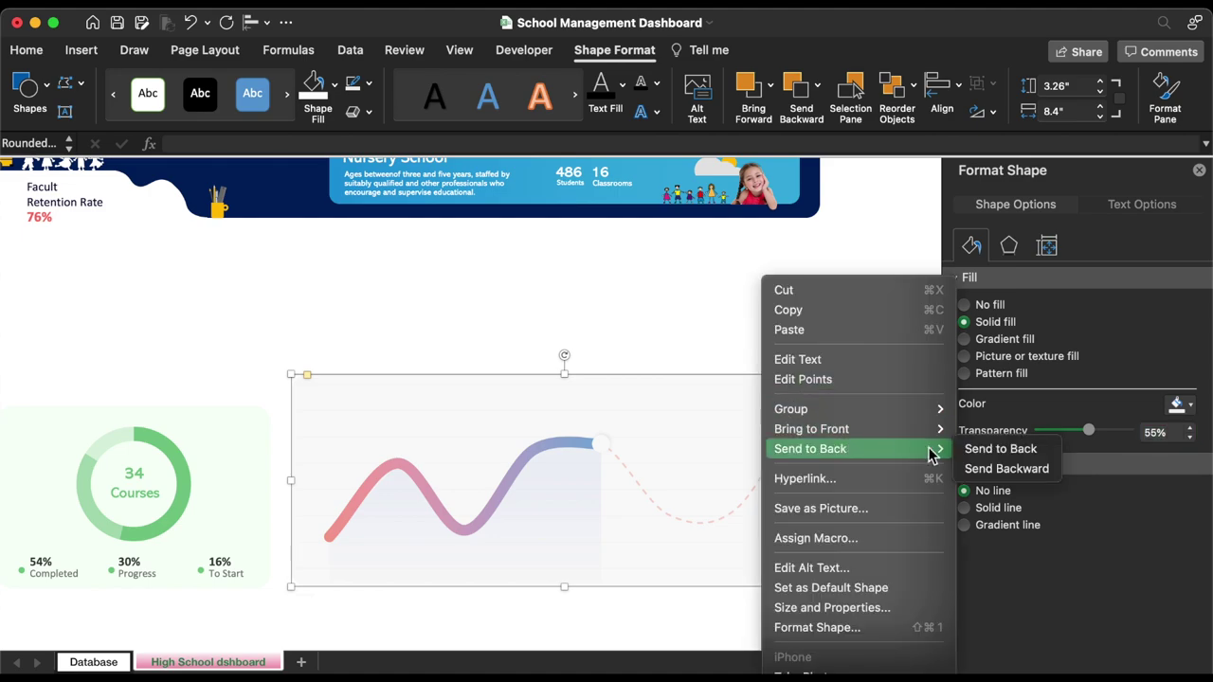
left_click(985, 459)
left_click(726, 313)
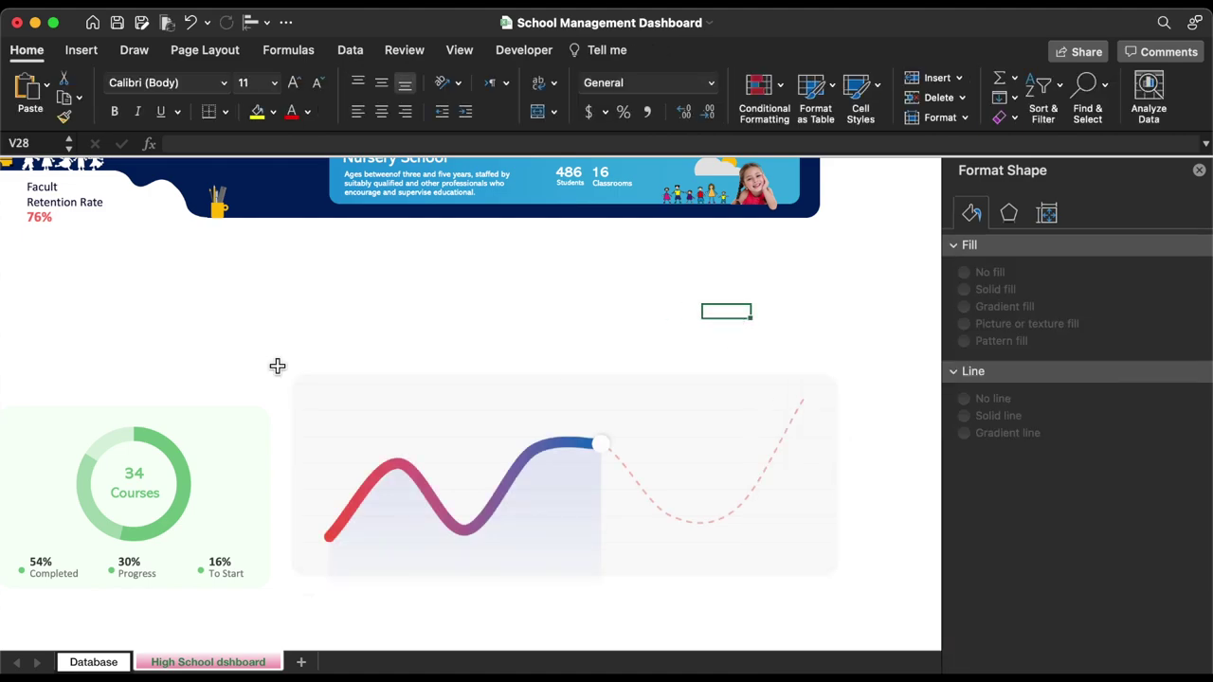
- Copy the Examination Results Overview title box
scroll(128, 324, "left", 5)
left_click(81, 265)
key("ctrl+c")
left_click(528, 322)
- Paste the title copy below the chart and centre its text
key("ctrl+v")
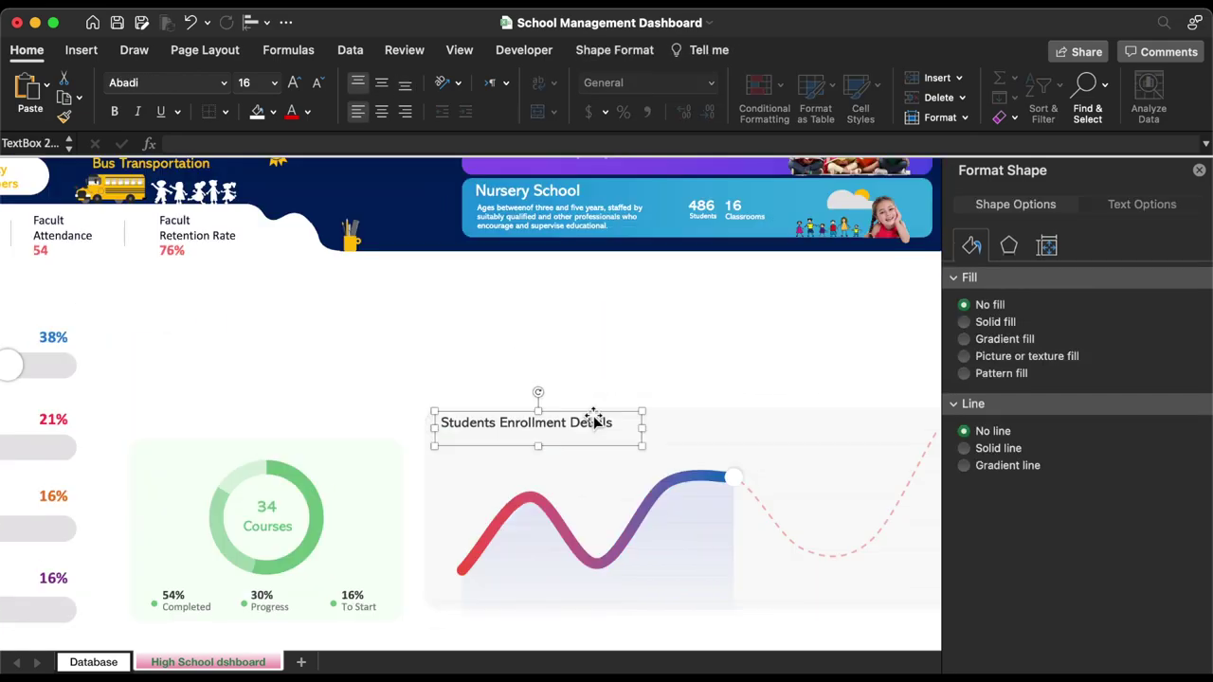
scroll(594, 417, "right", 5)
scroll(594, 418, "down", 2)
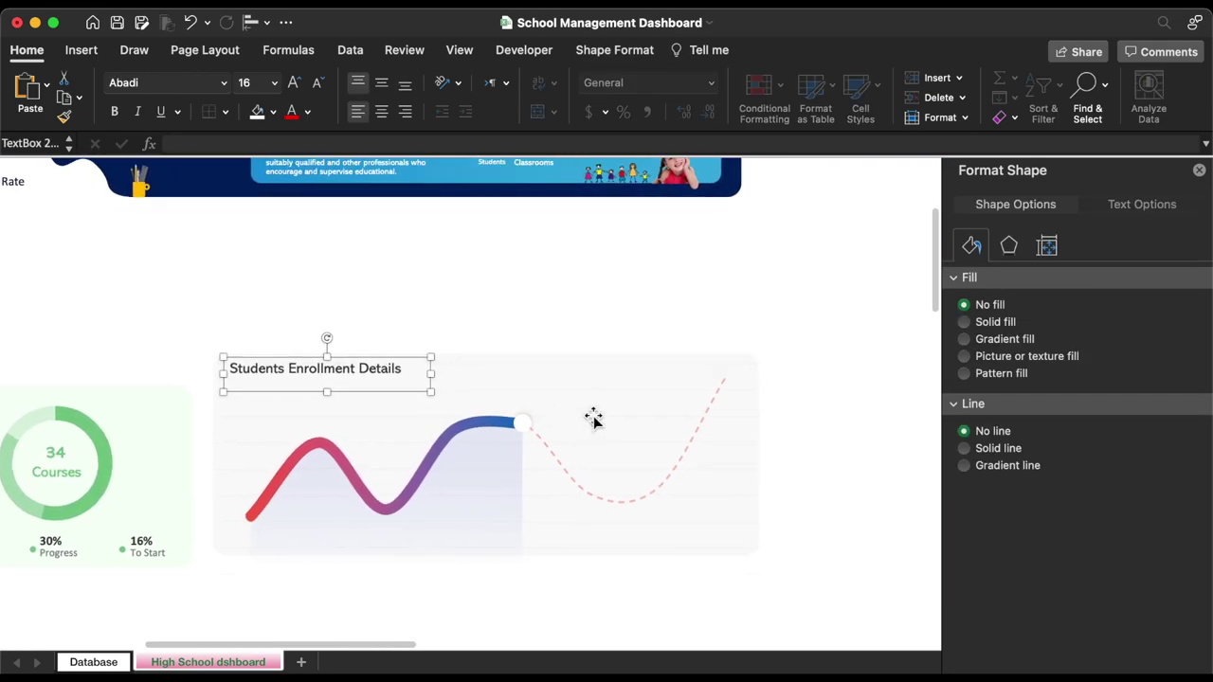
left_click_drag(400, 379, 379, 595)
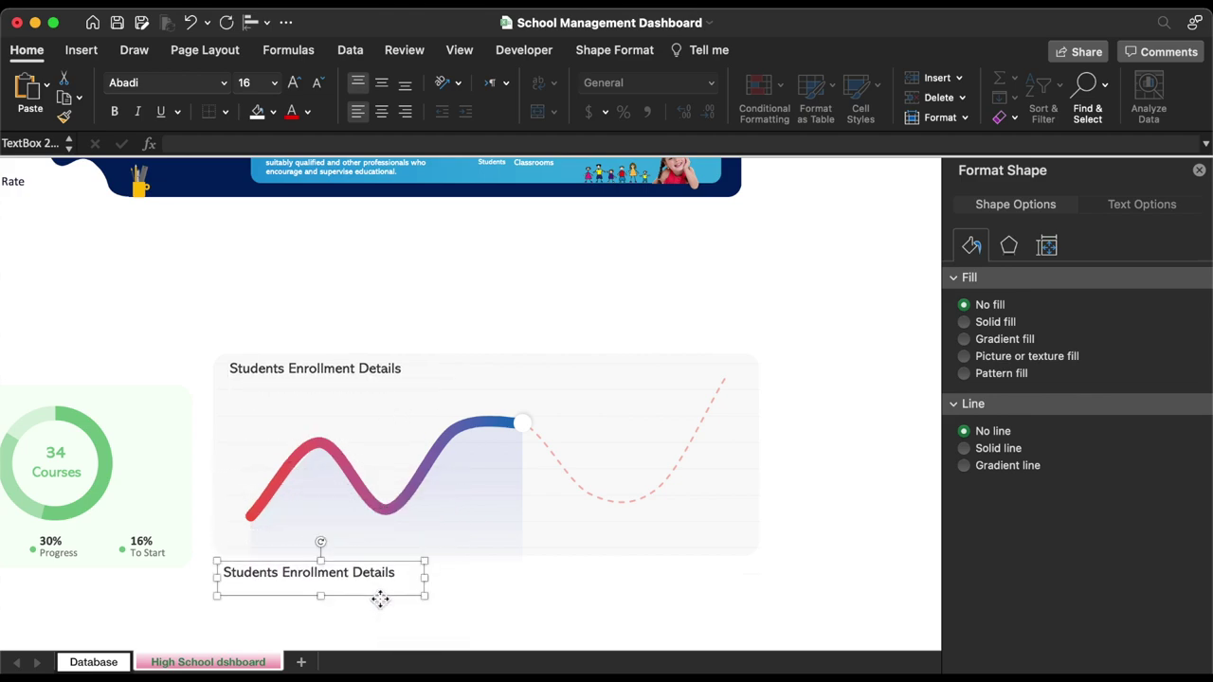
left_click(383, 115)
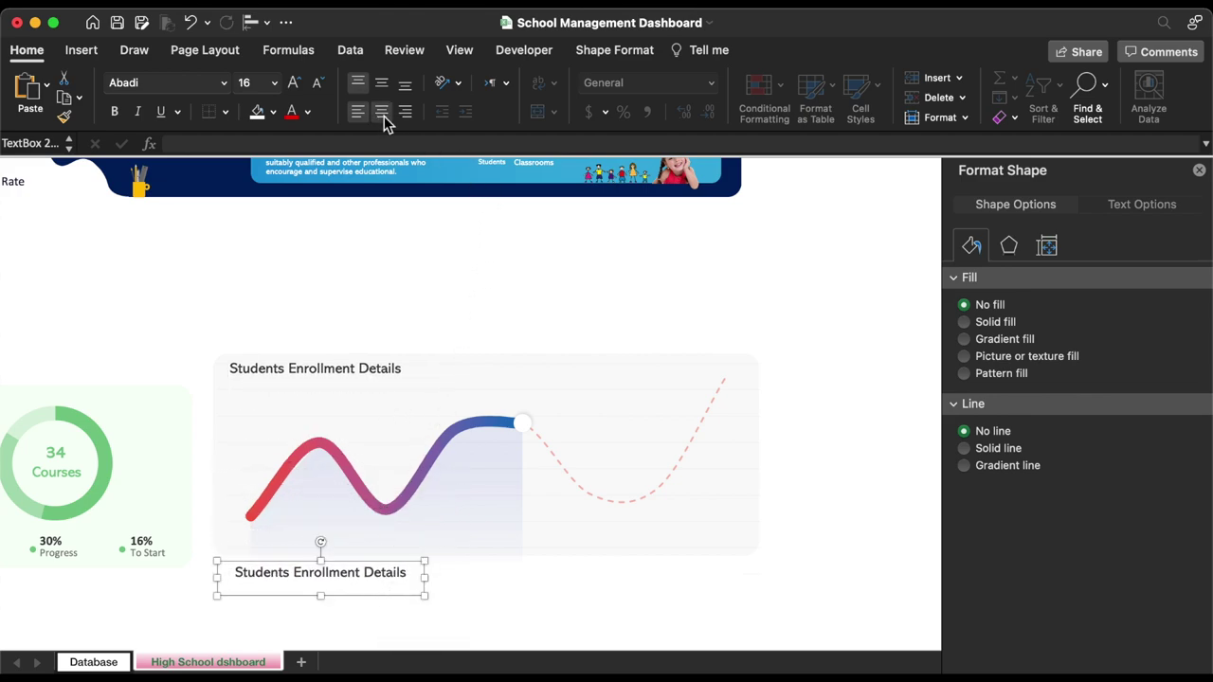
- Turn the lower box into a narrow 2017 label and copy it rightward for the following years
triple_click(349, 578)
type("2017")
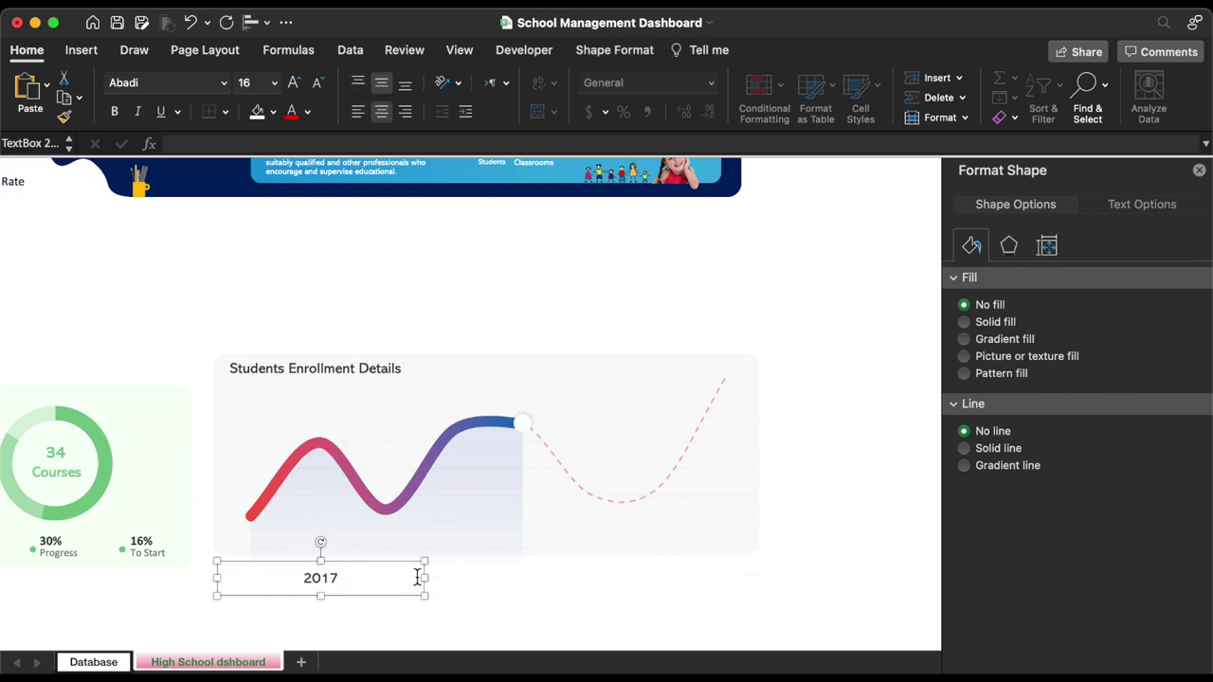
left_click_drag(426, 578, 327, 539)
left_click_drag(327, 539, 401, 534)
left_click_drag(400, 533, 404, 535)
left_click_drag(404, 536, 451, 539)
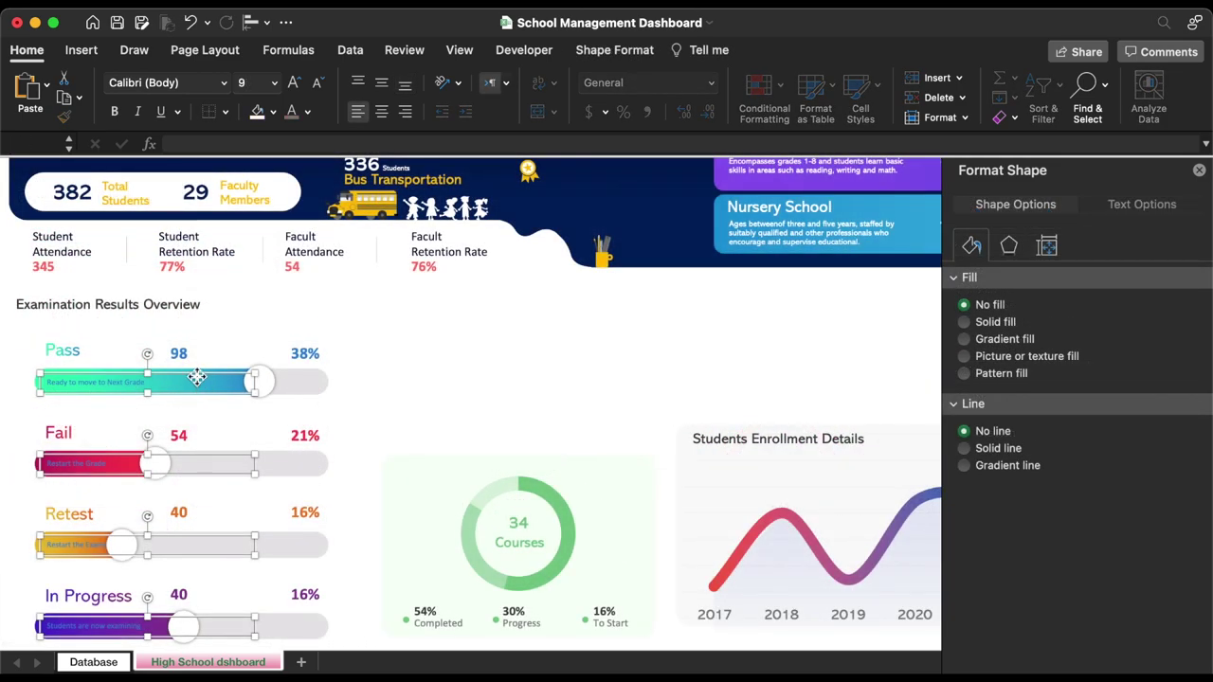
- Make the captions in the Pass, Fail, Retest and In Progress bars white
mouse_move(196, 377)
left_mouse_down()
mouse_move(230, 389)
mouse_move(195, 378)
left_mouse_up()
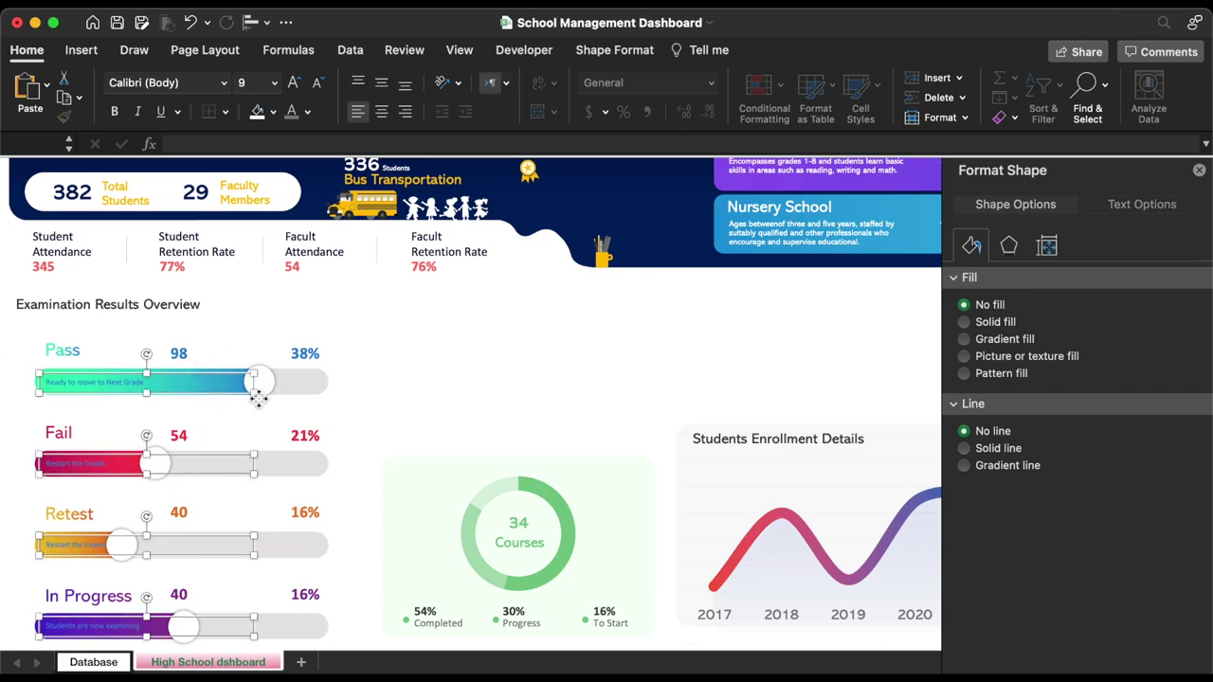
left_click(307, 112)
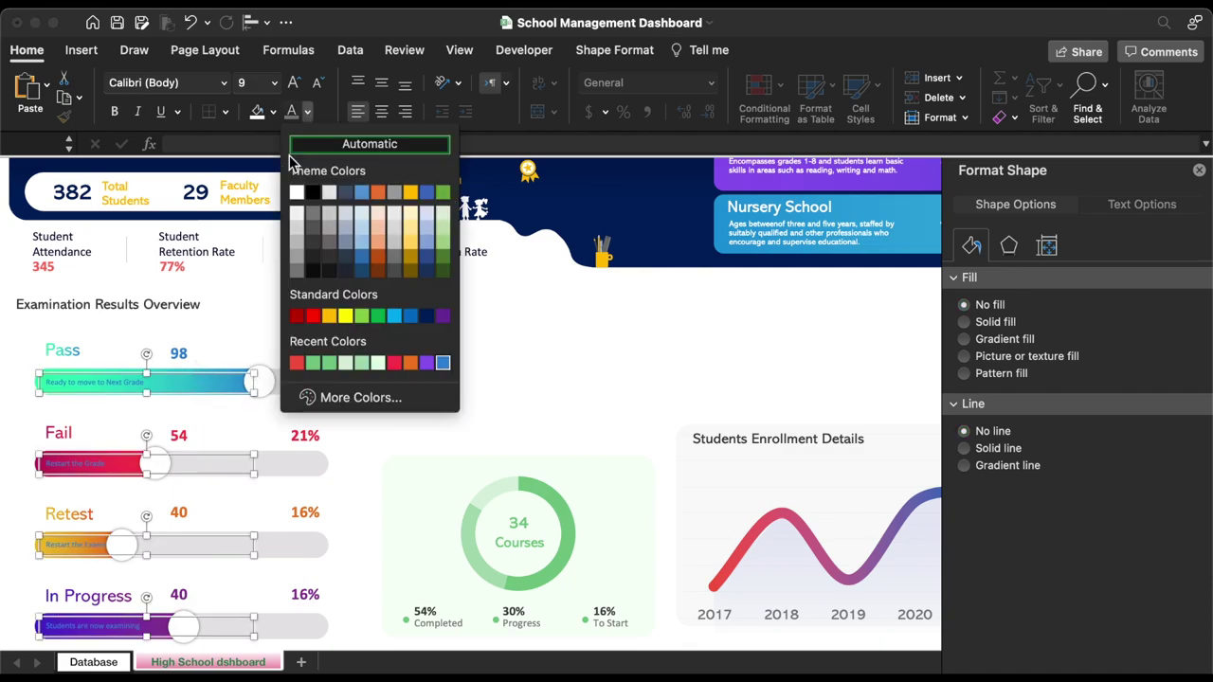
left_click(294, 194)
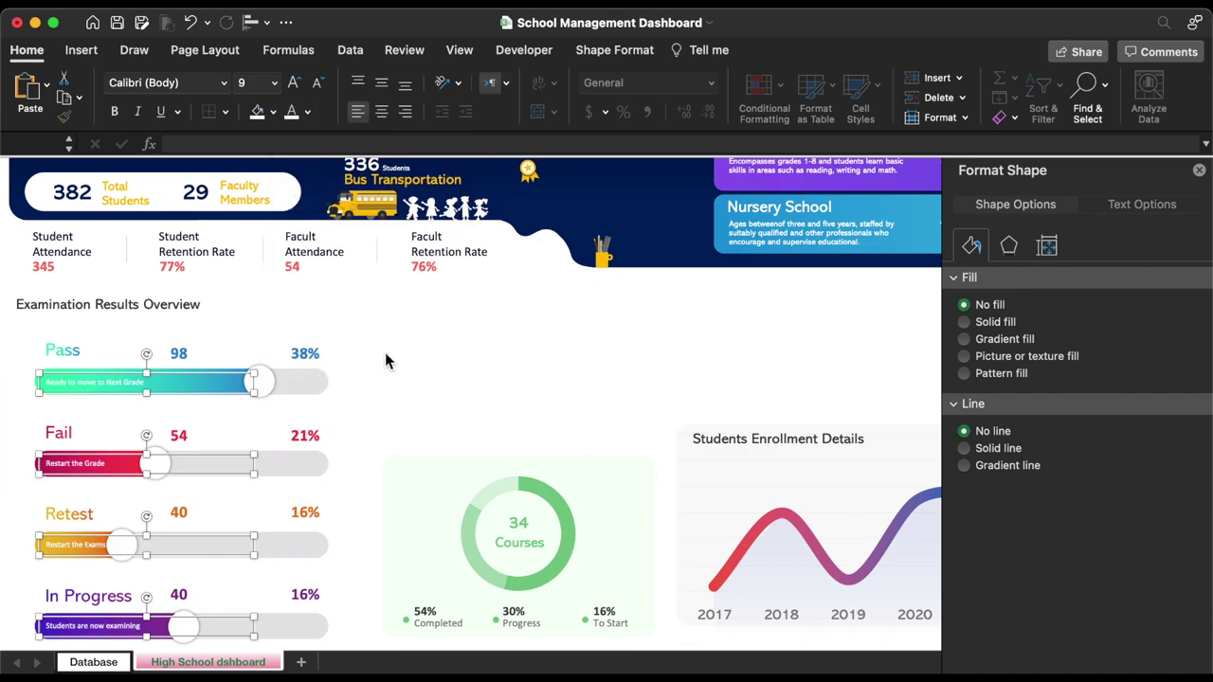
left_click(414, 341)
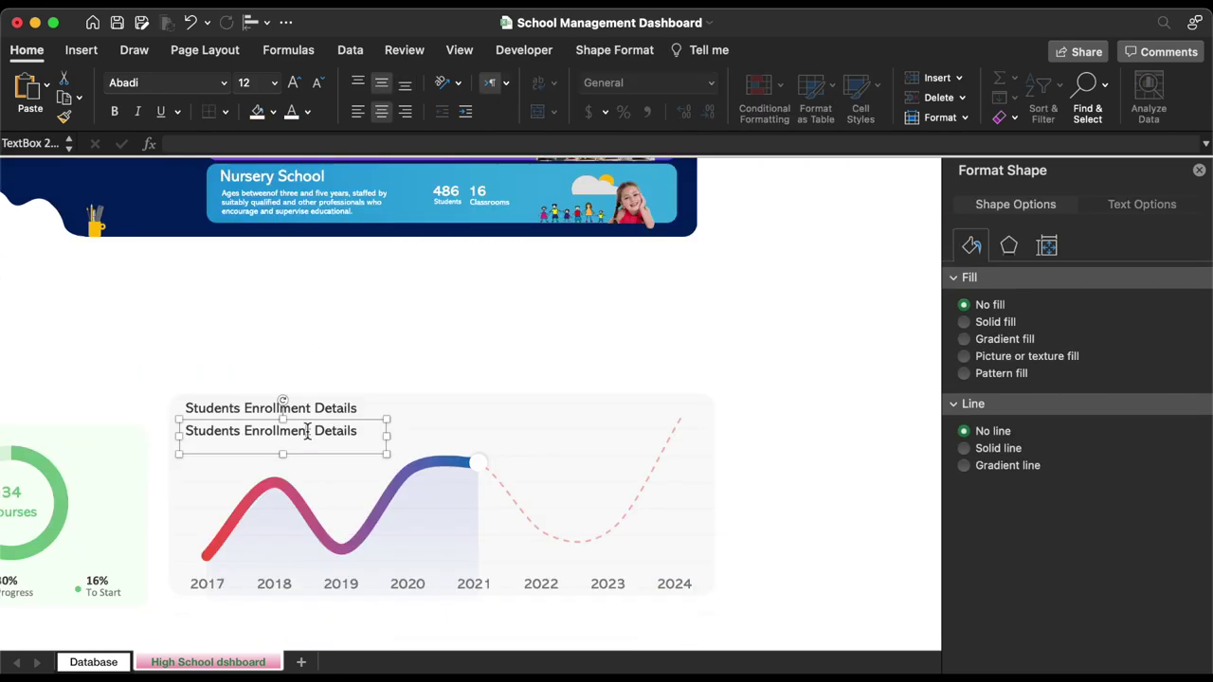
- Retitle the copy 'Enrollment by Gander', left-aligned, and duplicate it as a label box
triple_click(306, 433)
type("Enrollment by Gander")
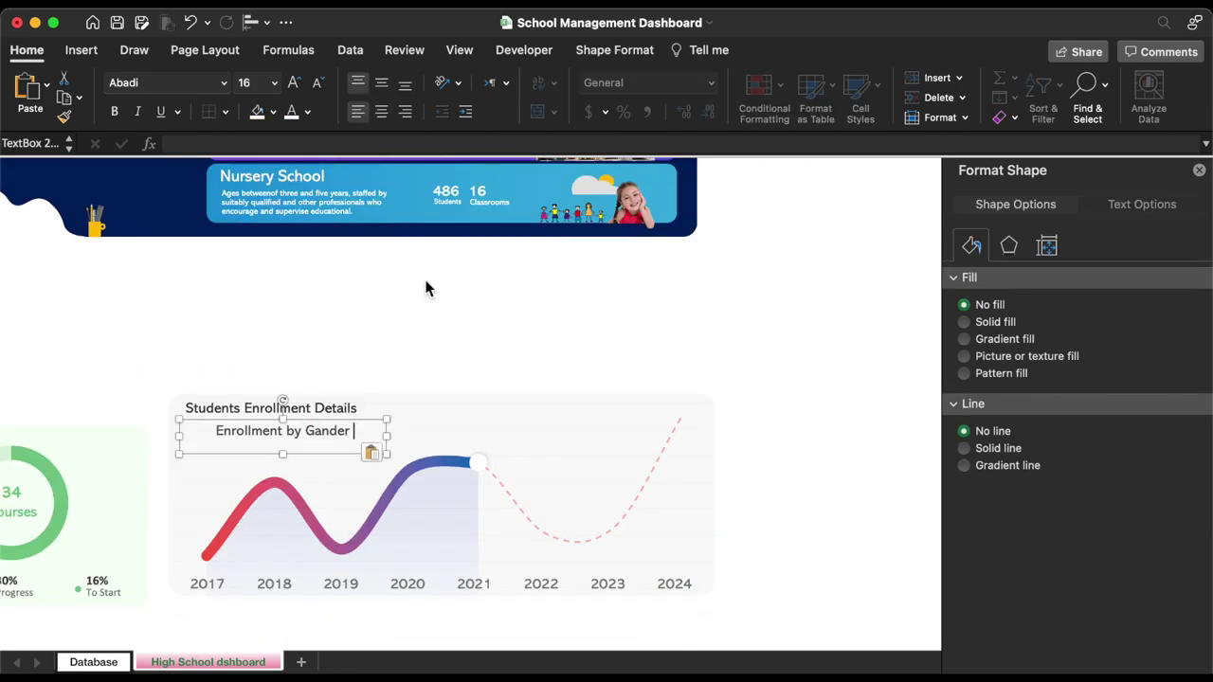
key("super+l")
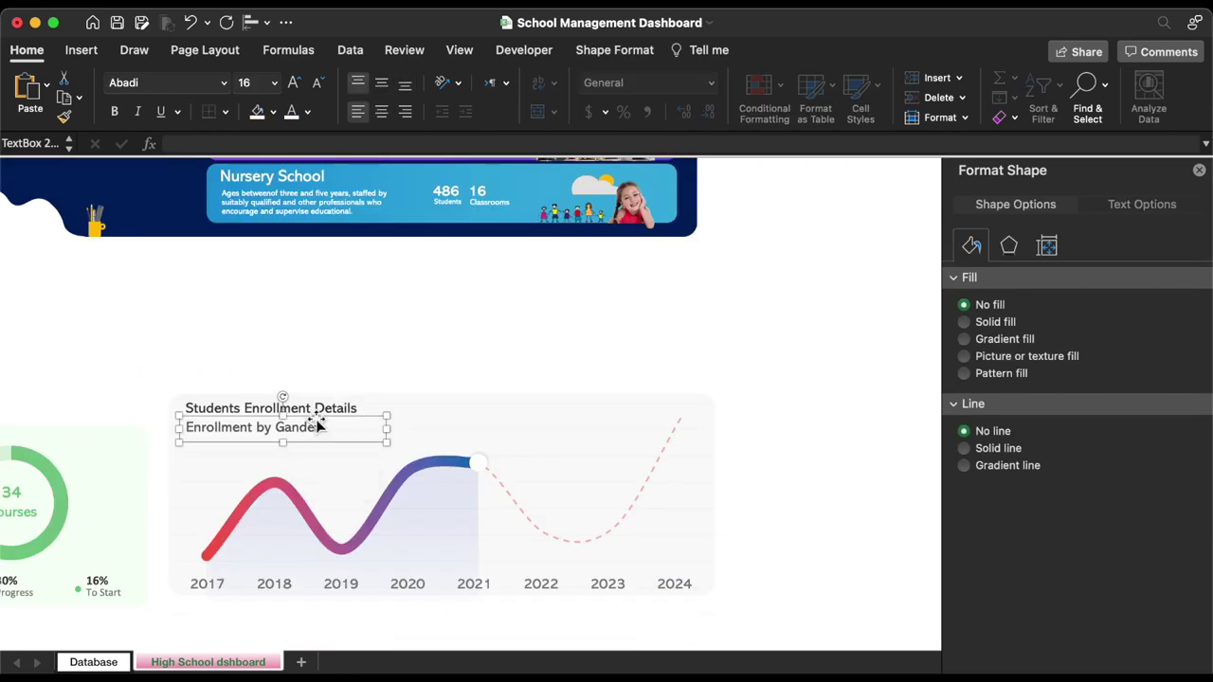
left_click_drag(318, 426, 352, 461)
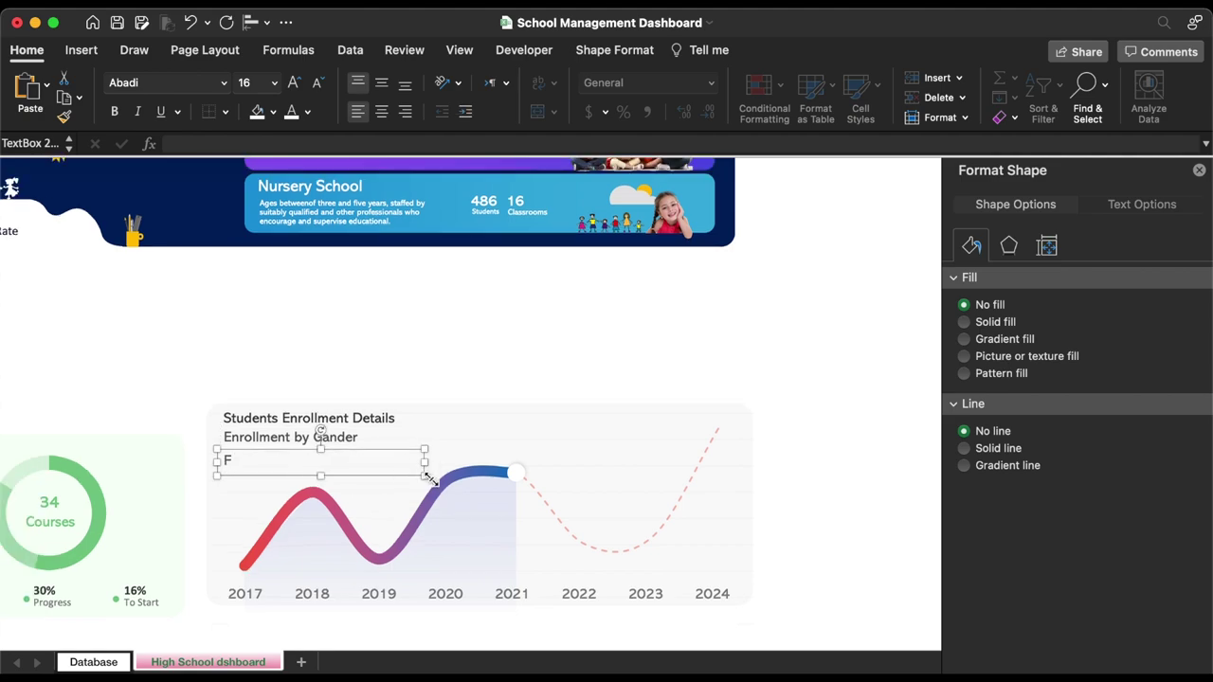
left_click_drag(241, 456, 308, 464)
- Colour the F label pink at size 14 and the M label blue
left_click(307, 112)
left_click(393, 379)
left_click(317, 83)
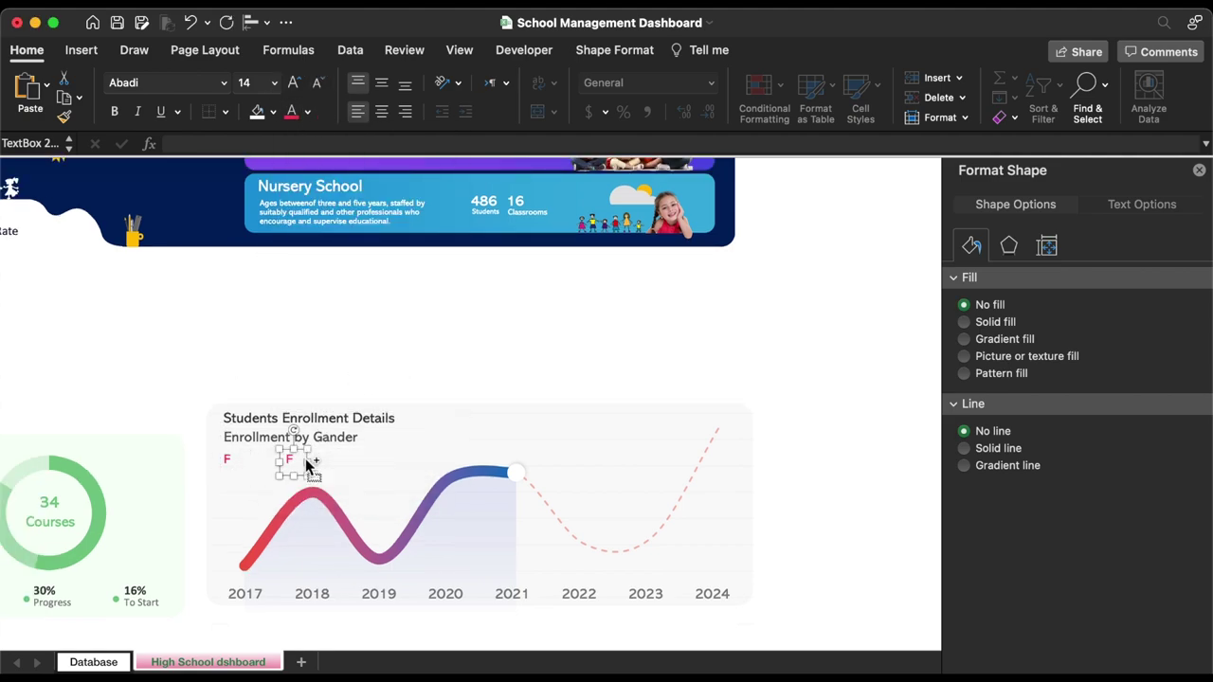
left_click(307, 112)
left_click(445, 376)
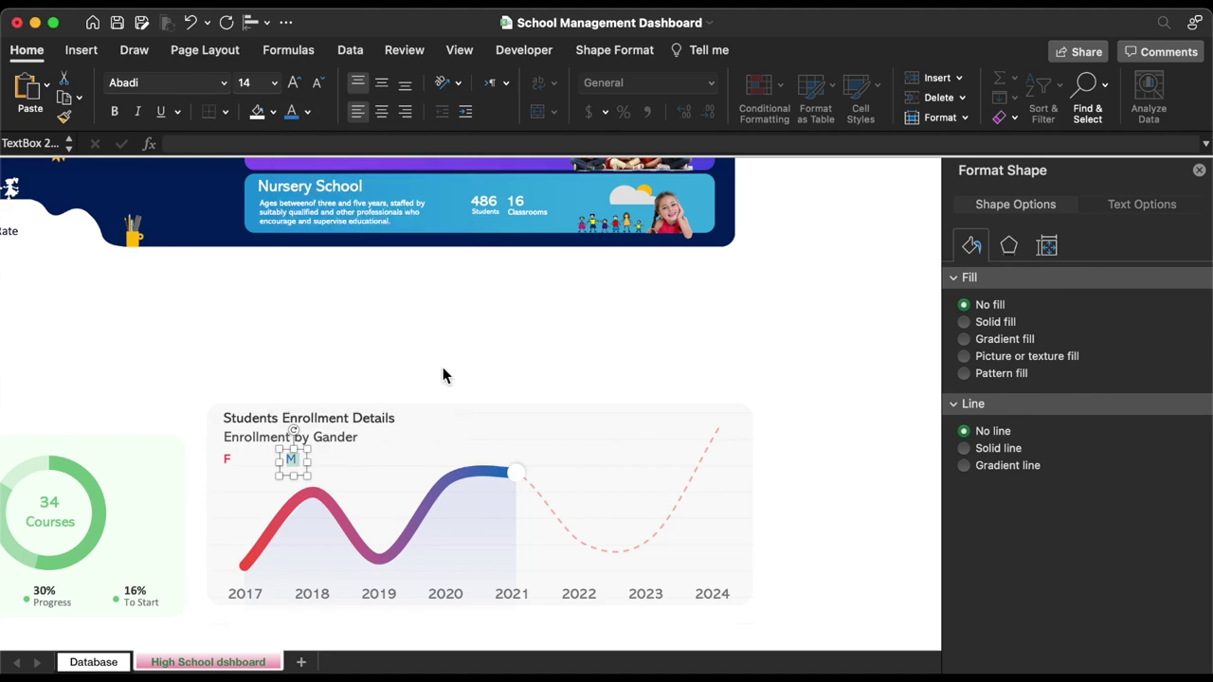
- Duplicate the F and M labels and link the new F box to the Database Female count 210
left_click(228, 459)
left_click(290, 460, "shift")
mouse_move(301, 464)
left_mouse_down()
mouse_move(322, 484)
mouse_move(302, 464)
left_mouse_up()
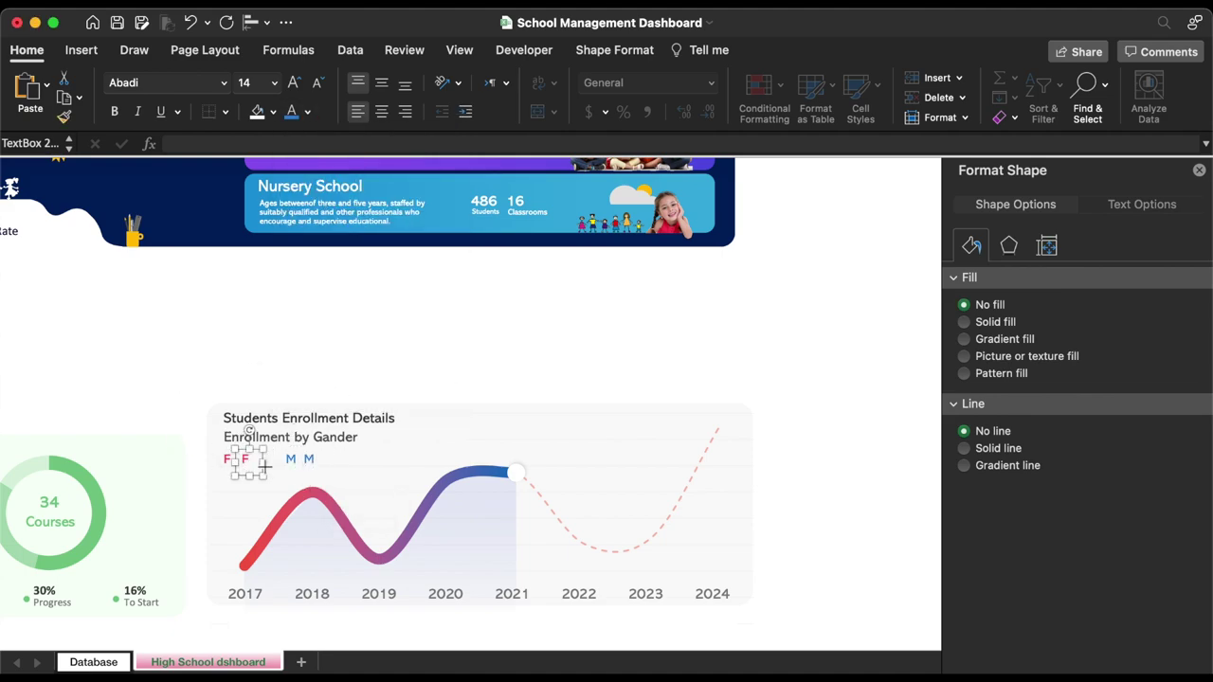
left_click(269, 466)
left_click(256, 143)
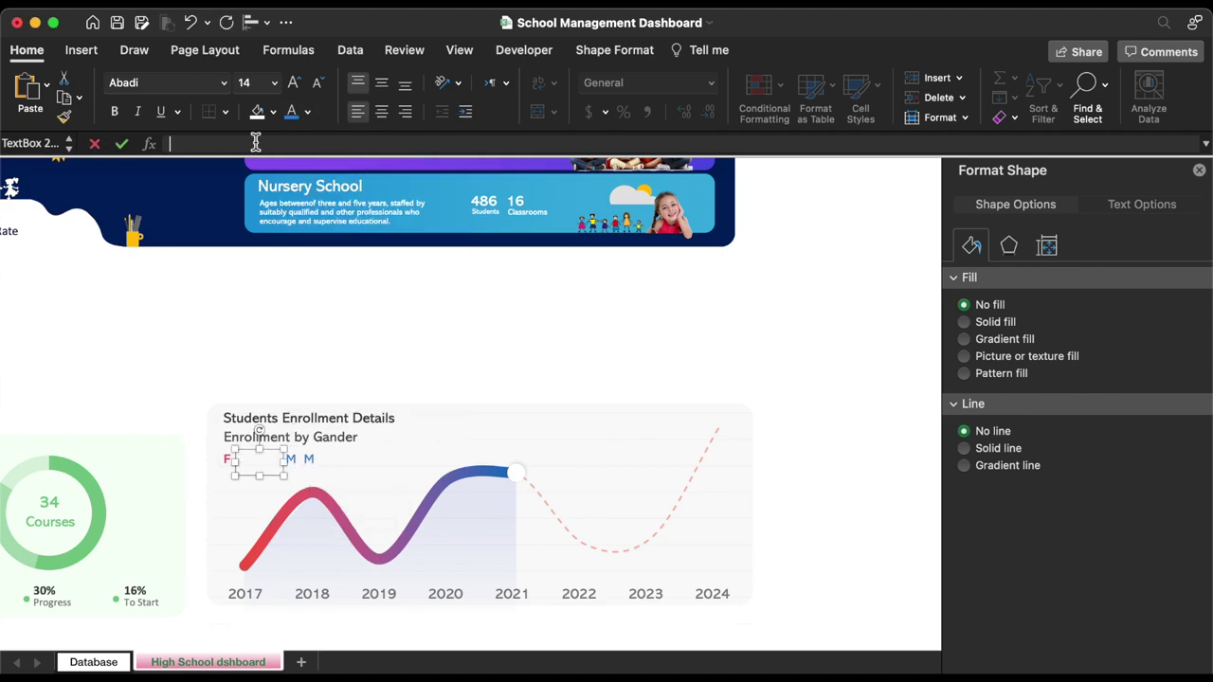
type("=")
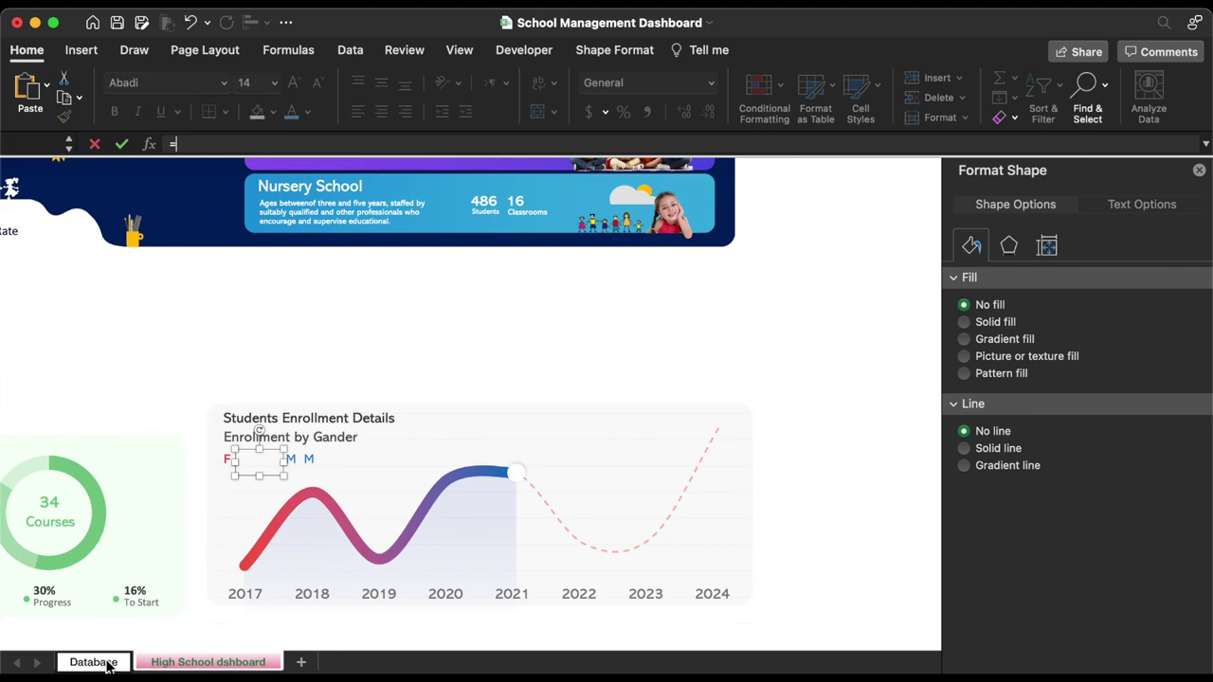
left_click(87, 662)
left_click(514, 247)
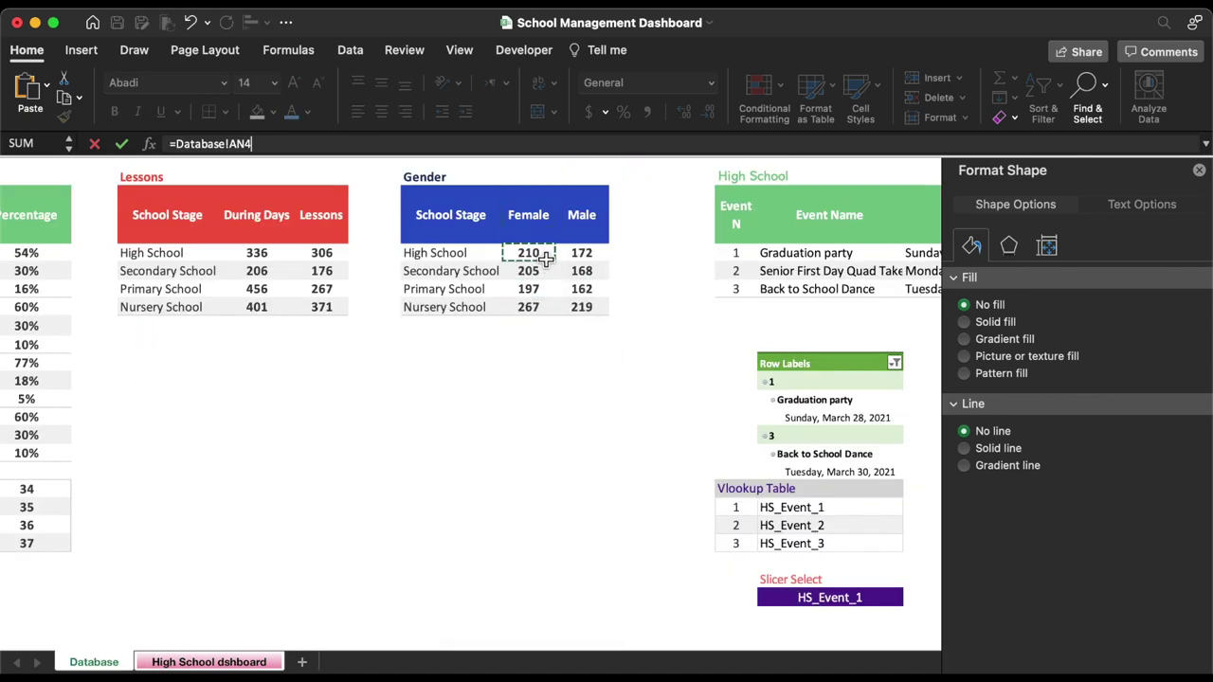
key("Return")
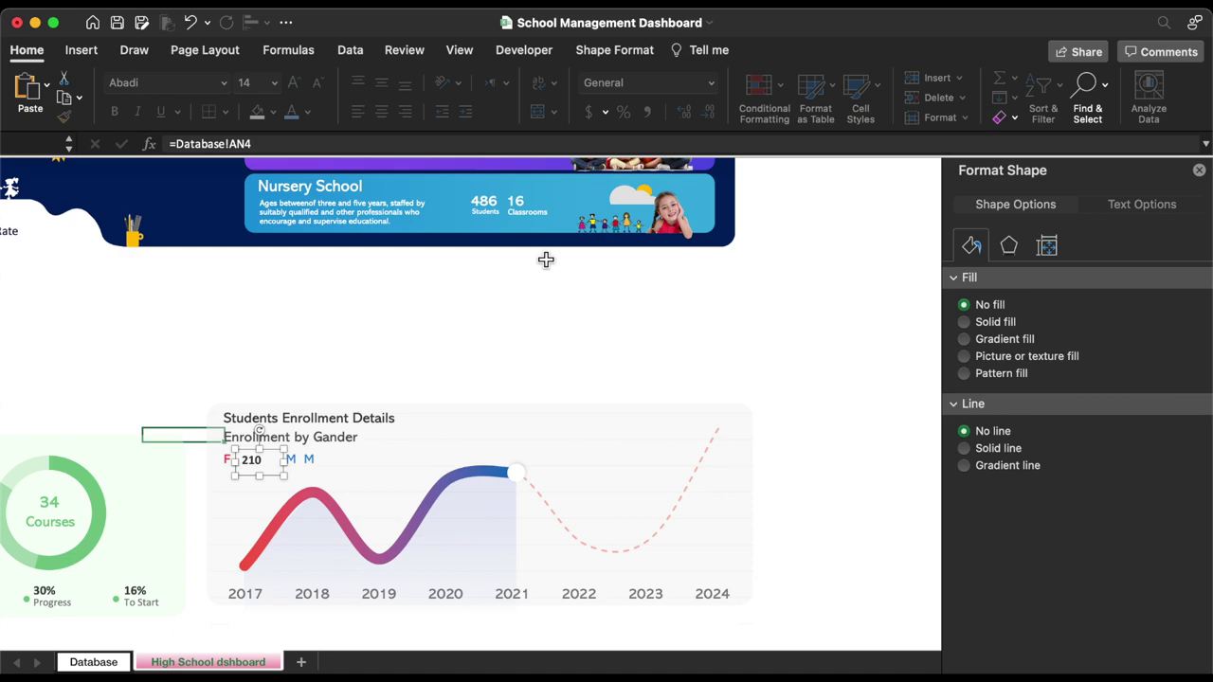
- Link the second M box to the Database sheet's High School Male count
left_click(307, 461)
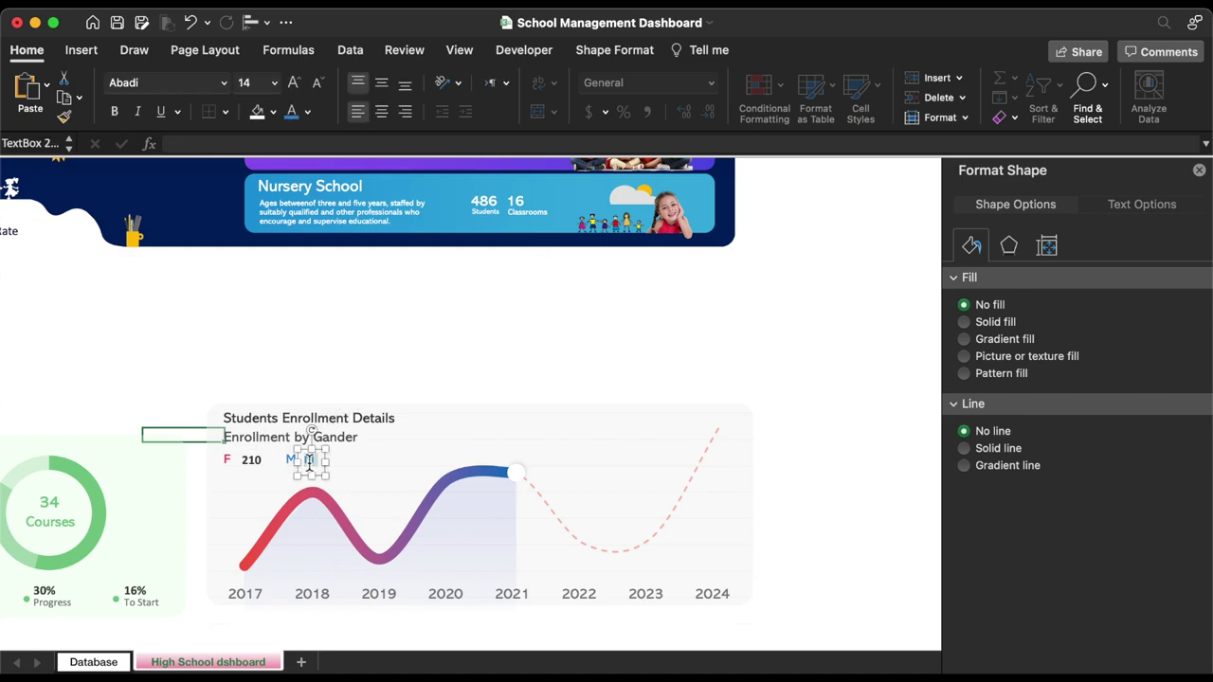
key("BackSpace")
type("=")
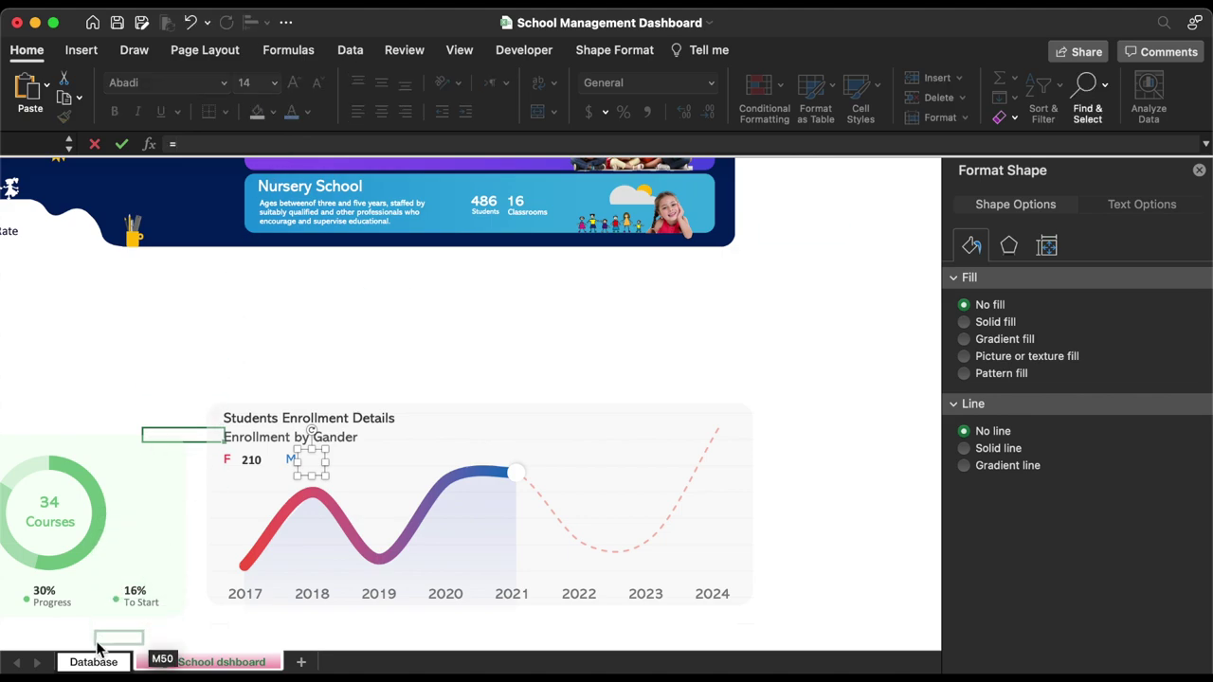
left_click(99, 662)
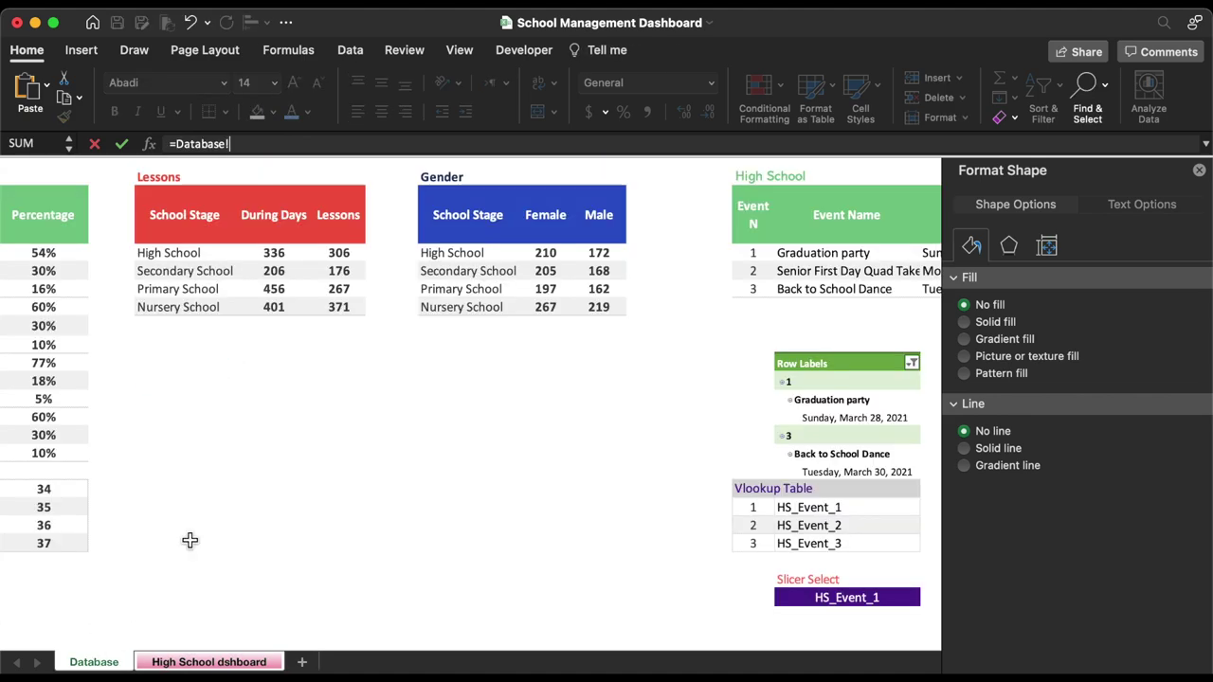
left_click(615, 254)
key("Return")
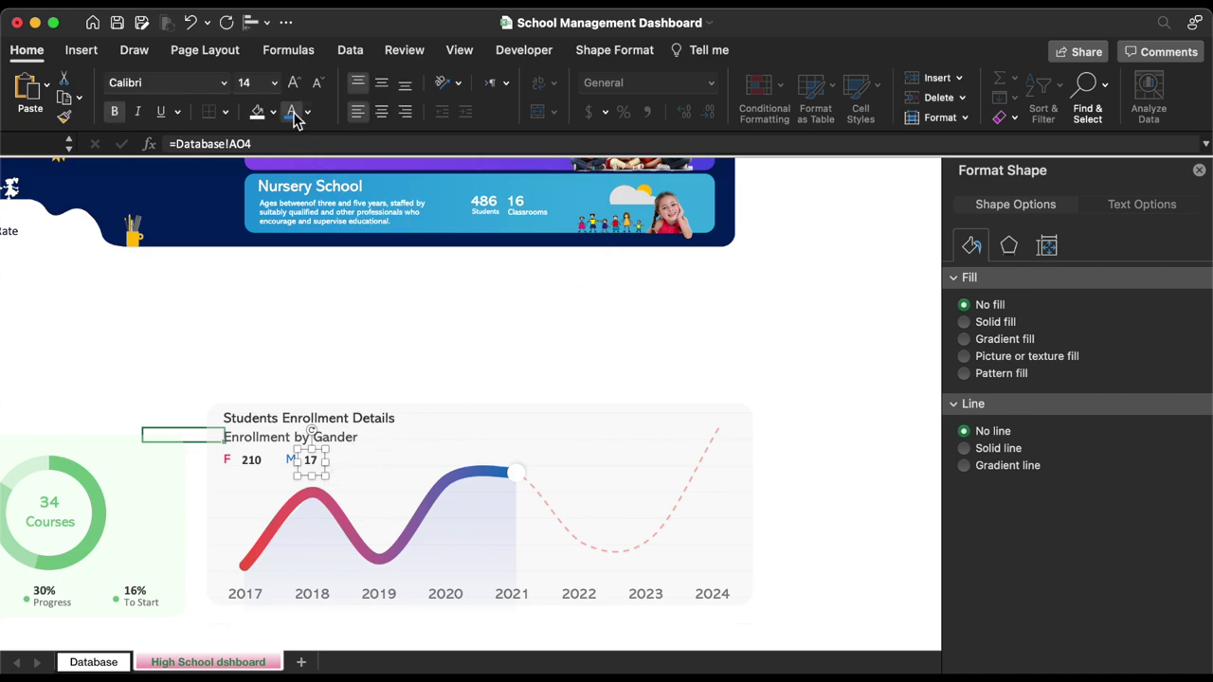
- Colour the 210 value red and nudge both value labels up slightly
left_click(257, 463)
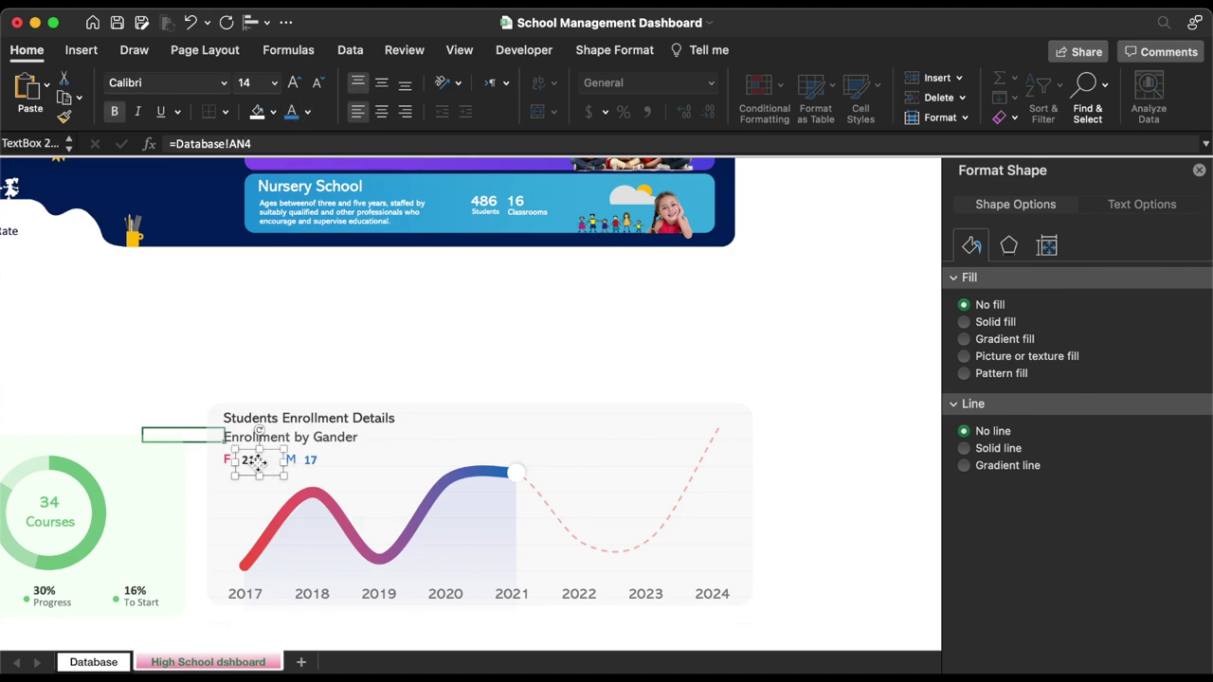
left_click(307, 112)
left_click(313, 364)
left_click(314, 463, "shift")
key("Up")
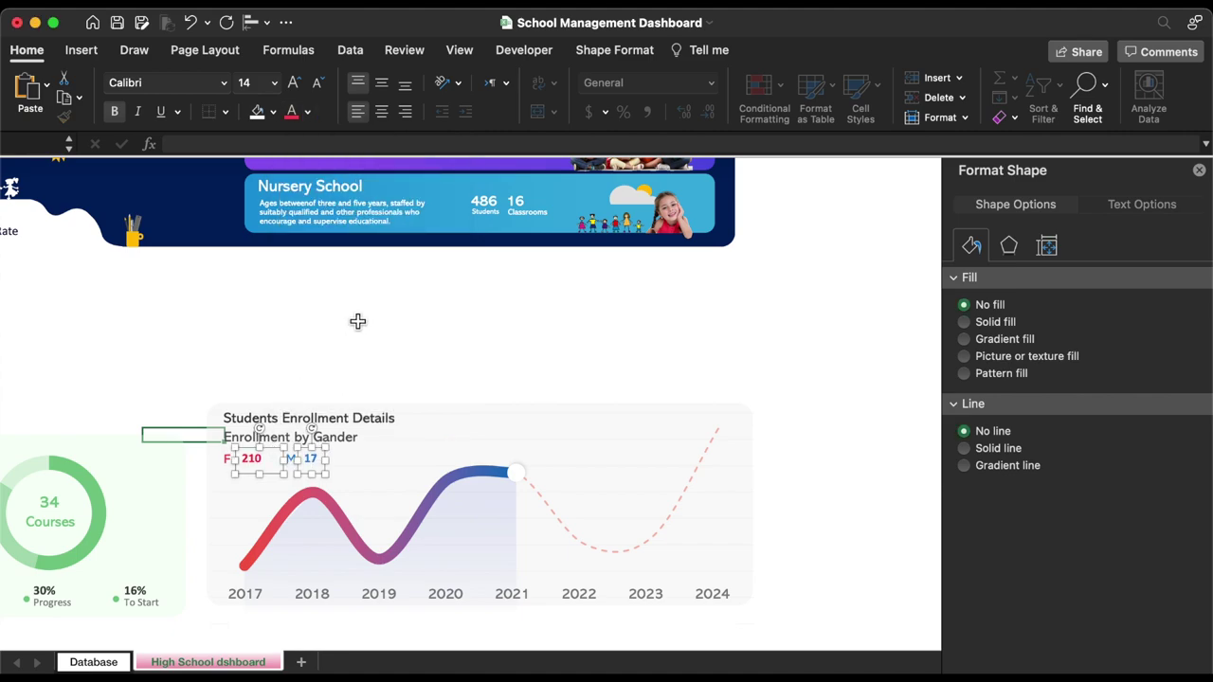
- Group the card title, value labels, year labels and grey background into one object
scroll(358, 321, "left", 3)
scroll(357, 321, "down", 1)
left_click(445, 375, "shift")
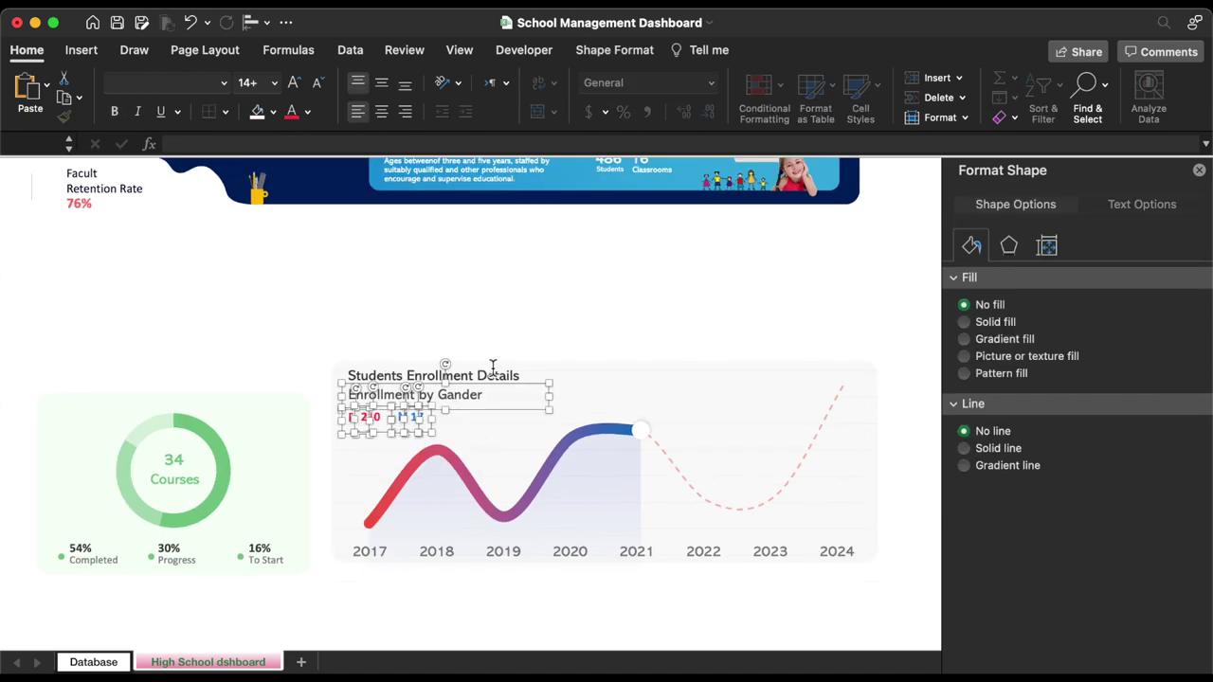
left_click(574, 552, "shift")
left_click(704, 552, "shift")
left_click(770, 551, "shift")
left_click(835, 551, "shift")
left_click(435, 551, "shift")
left_click(369, 551, "shift")
left_click(406, 597, "shift")
right_click(534, 368)
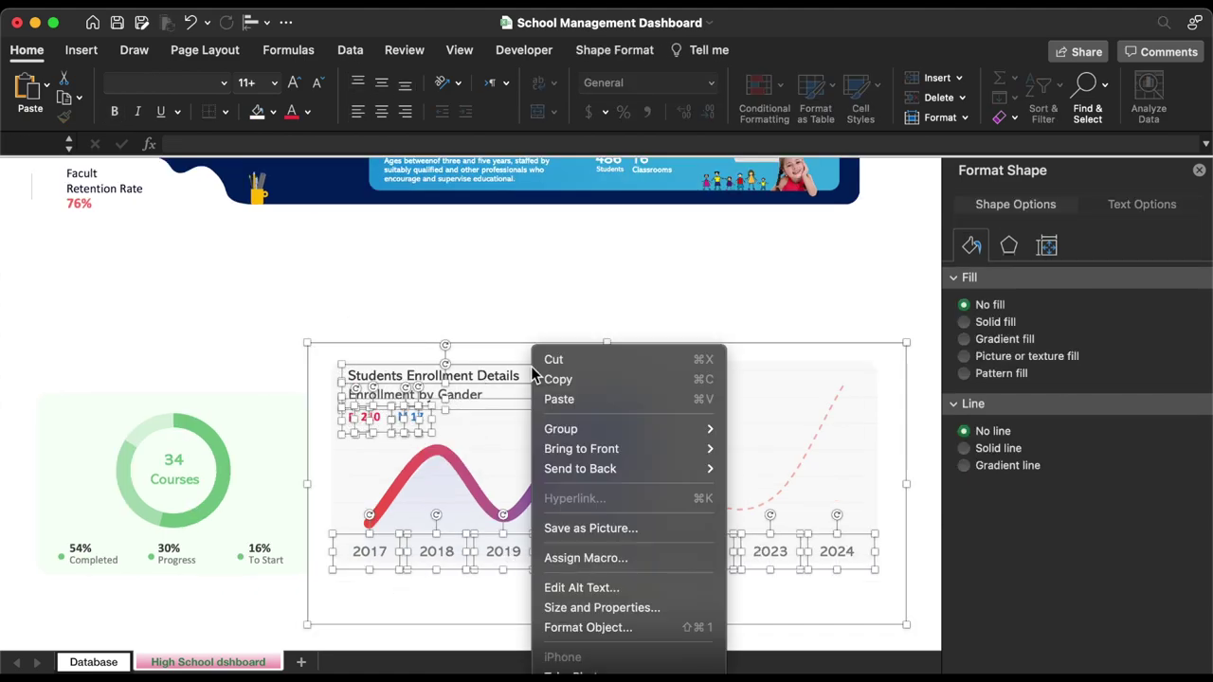
mouse_move(581, 429)
left_click(753, 433)
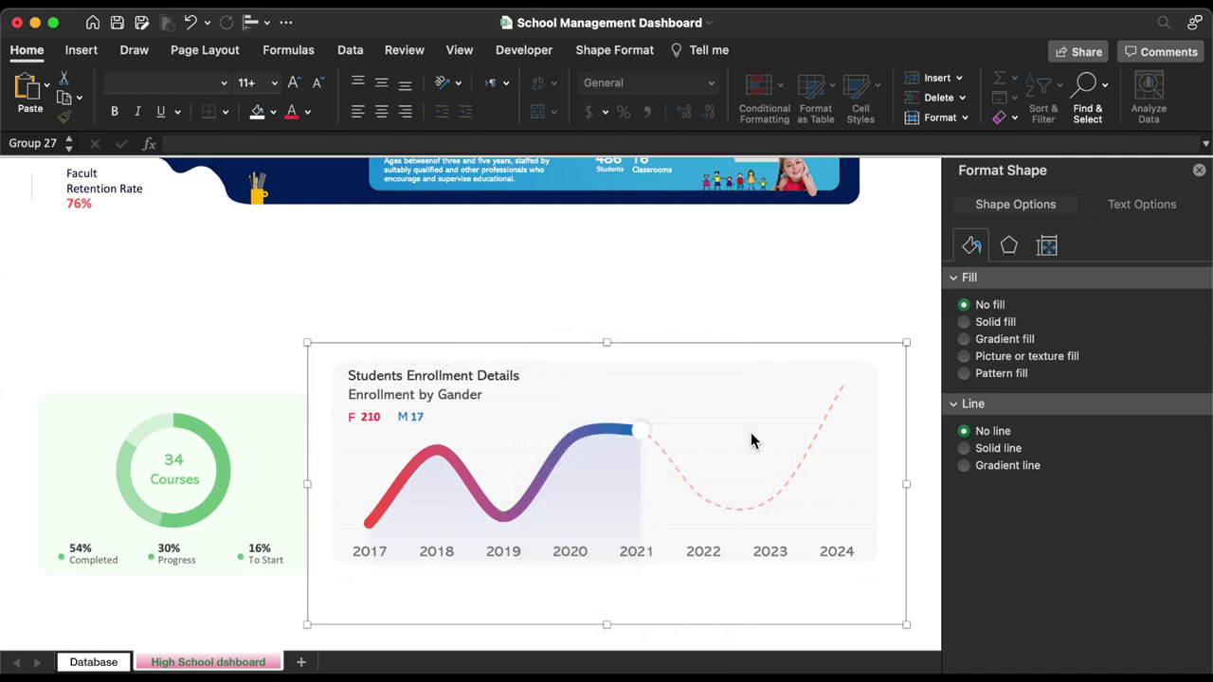
left_click(542, 299)
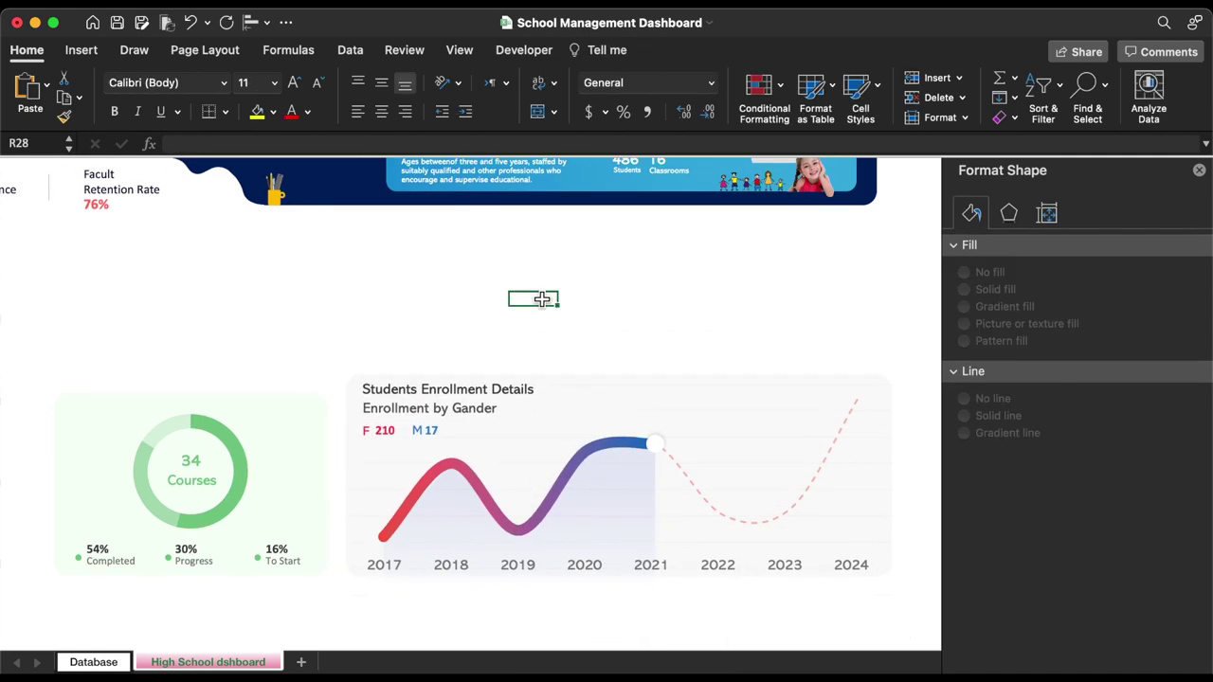
- Chart the Database sheet's High School Jan–Dec learning hours as a clustered column chart on the dashboard
left_click(93, 662)
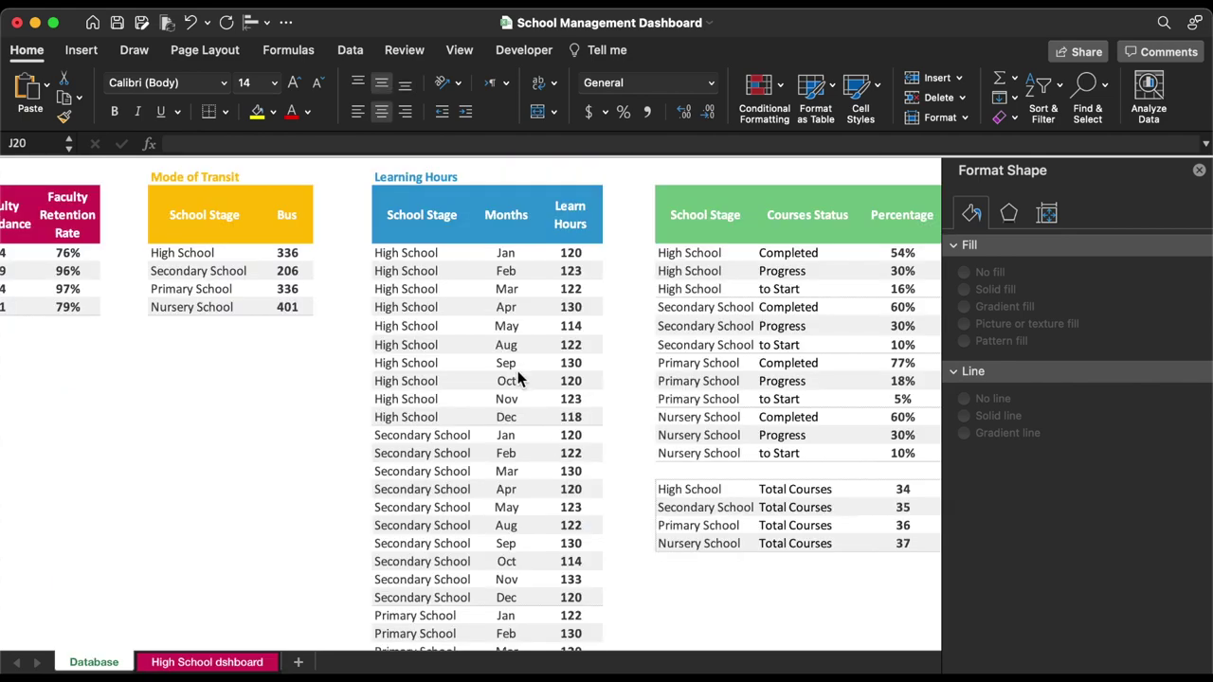
left_click(415, 258)
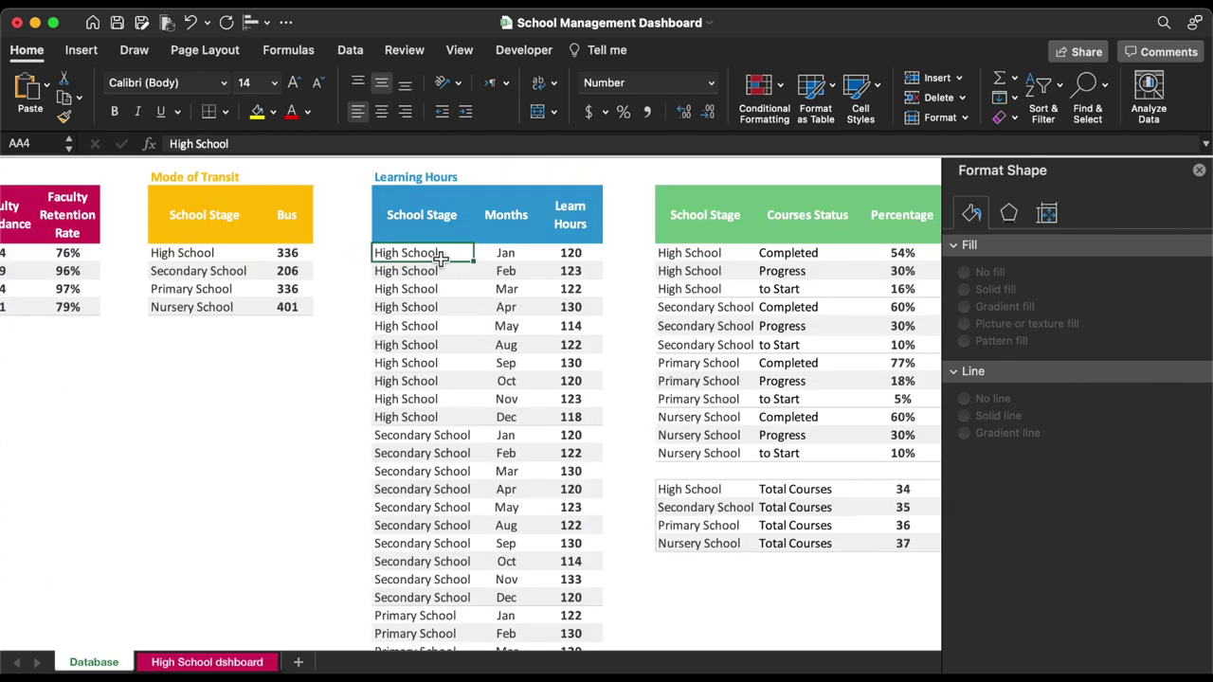
left_click_drag(502, 259, 573, 419)
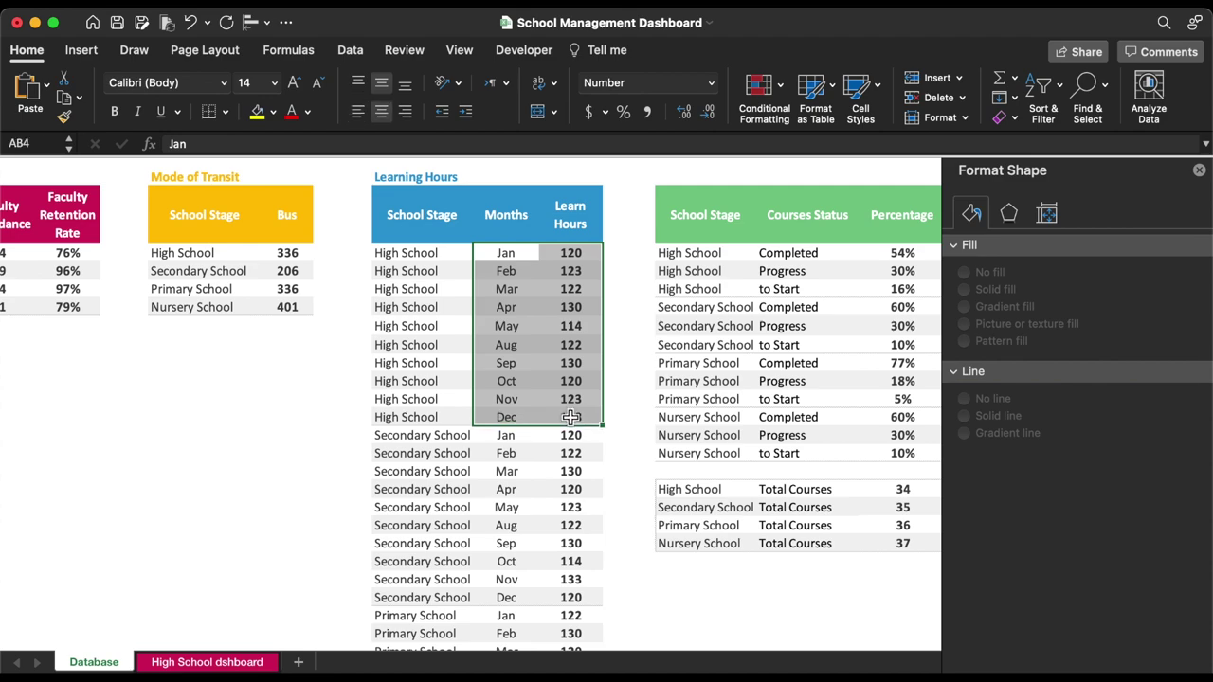
left_click(87, 49)
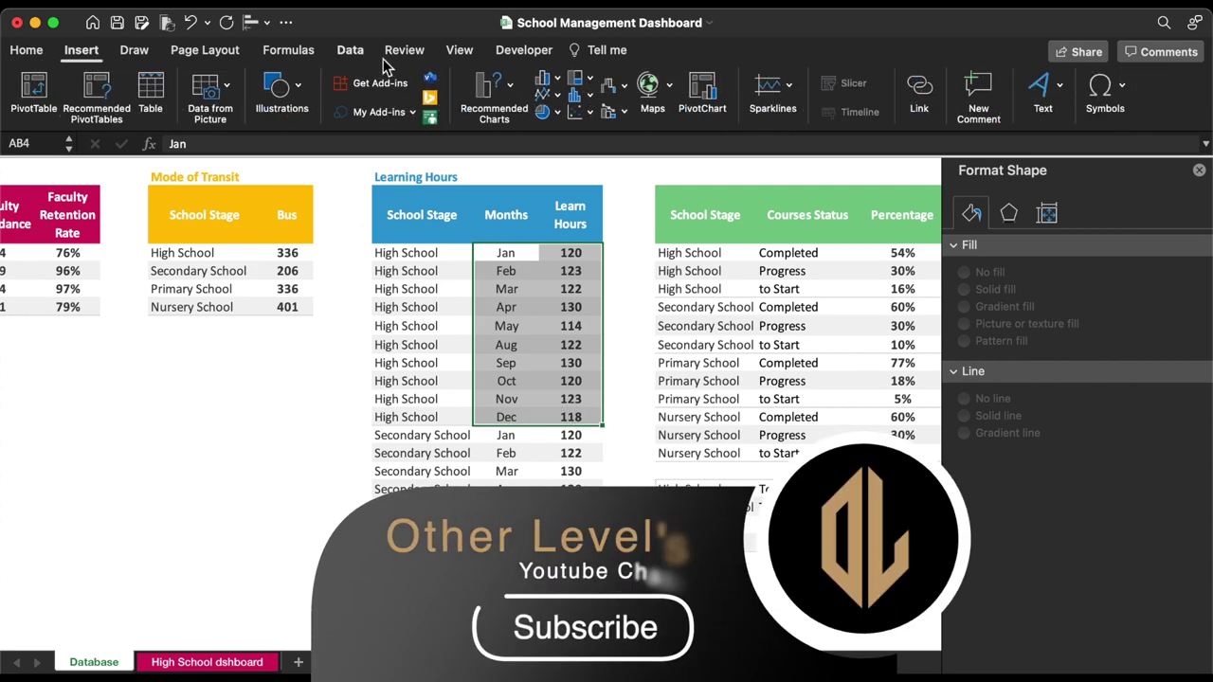
left_click(484, 87)
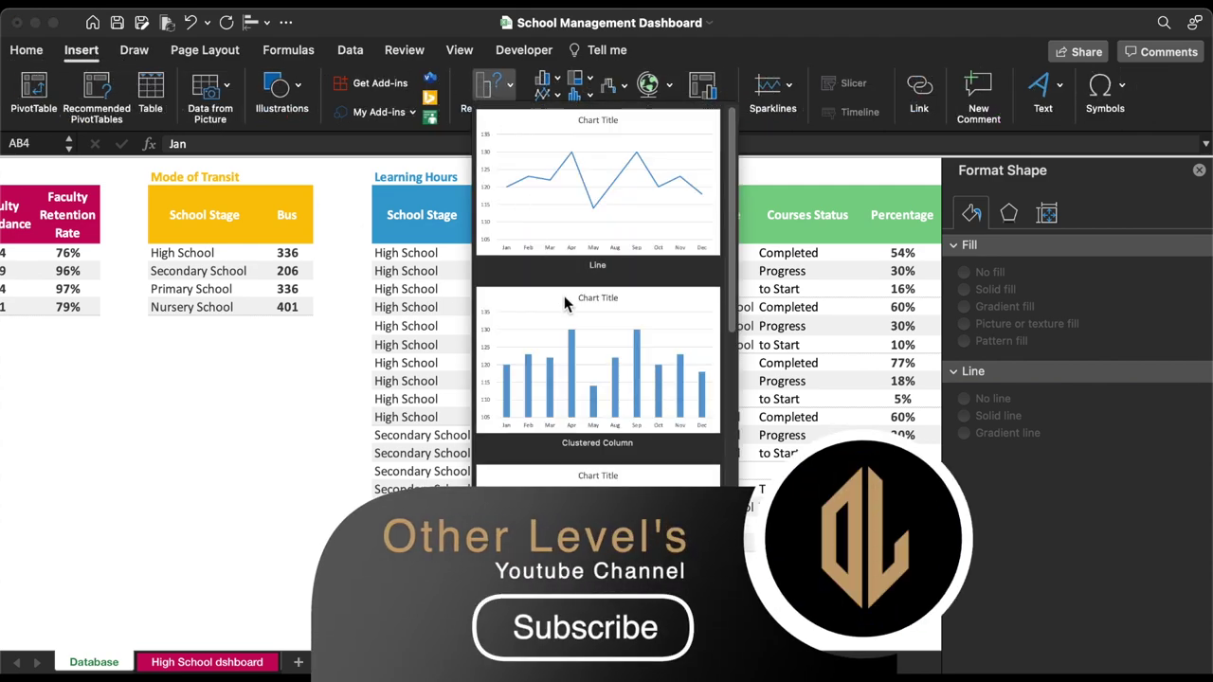
left_click(576, 319)
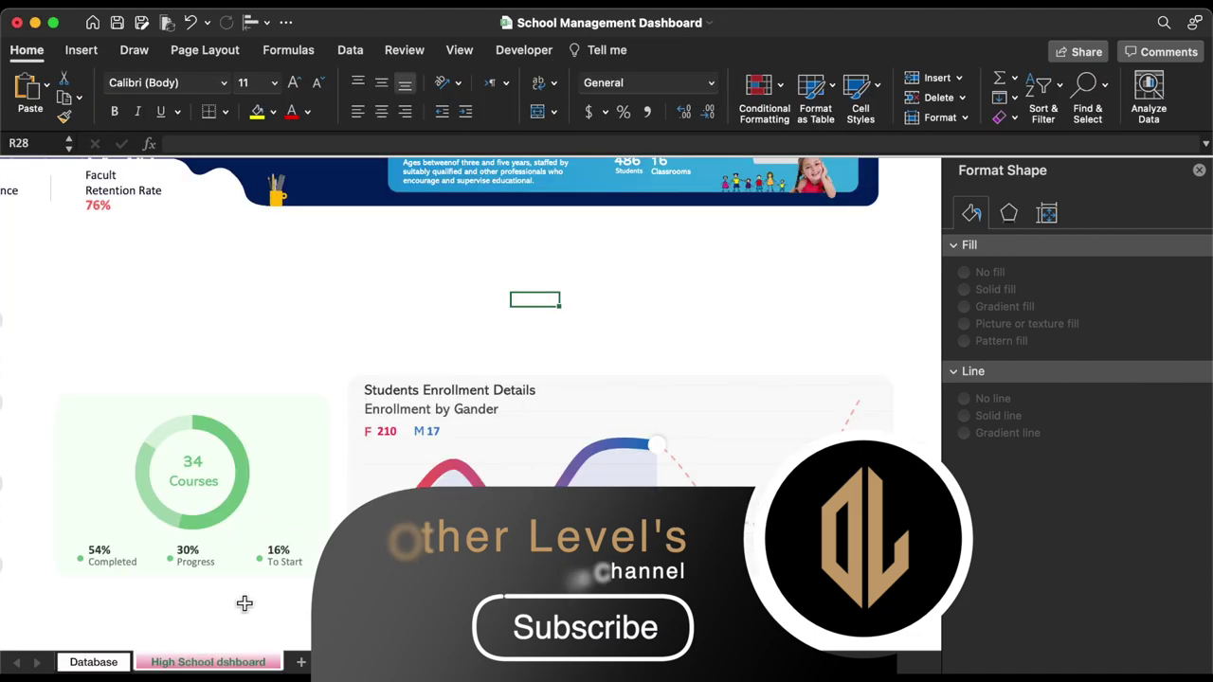
key("super+v")
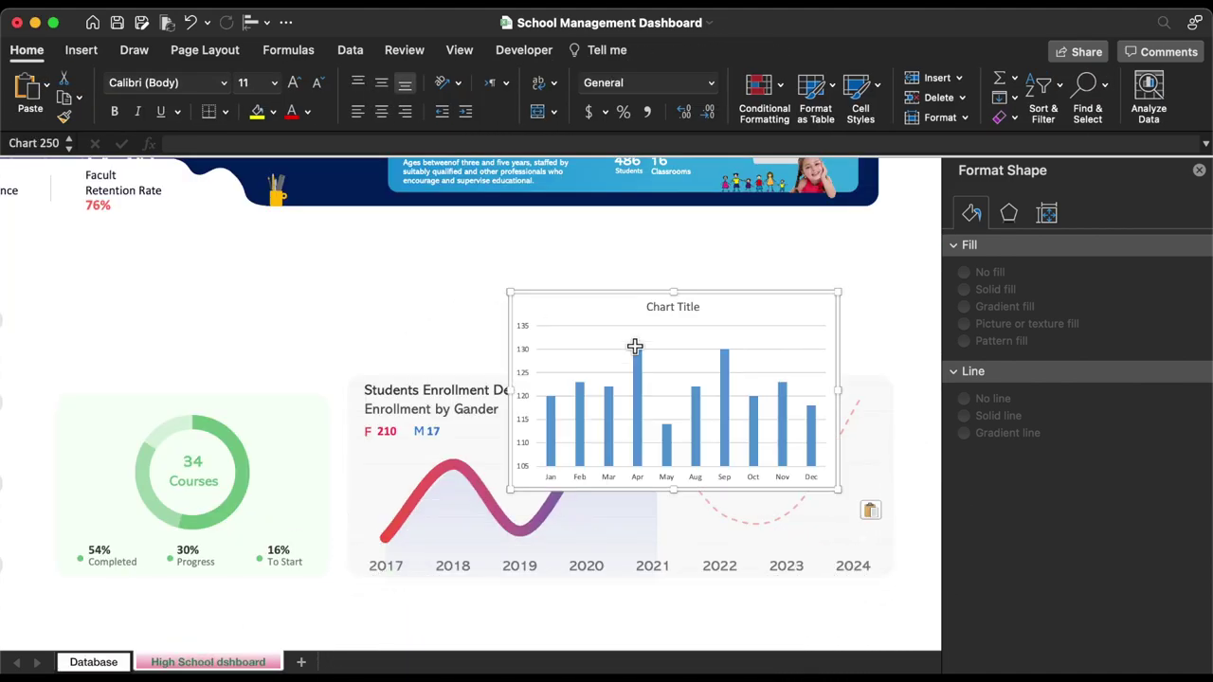
- Resize the column chart and place it above the enrollment card
left_click_drag(680, 295, 681, 361)
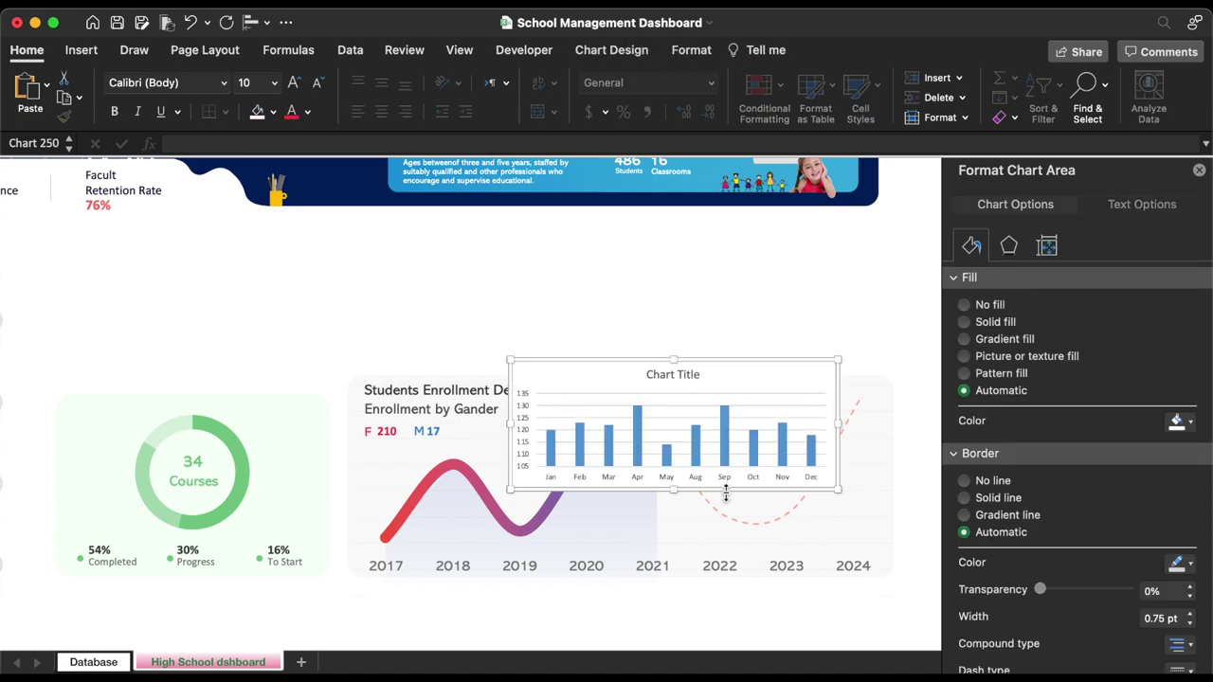
left_click_drag(712, 494, 748, 356)
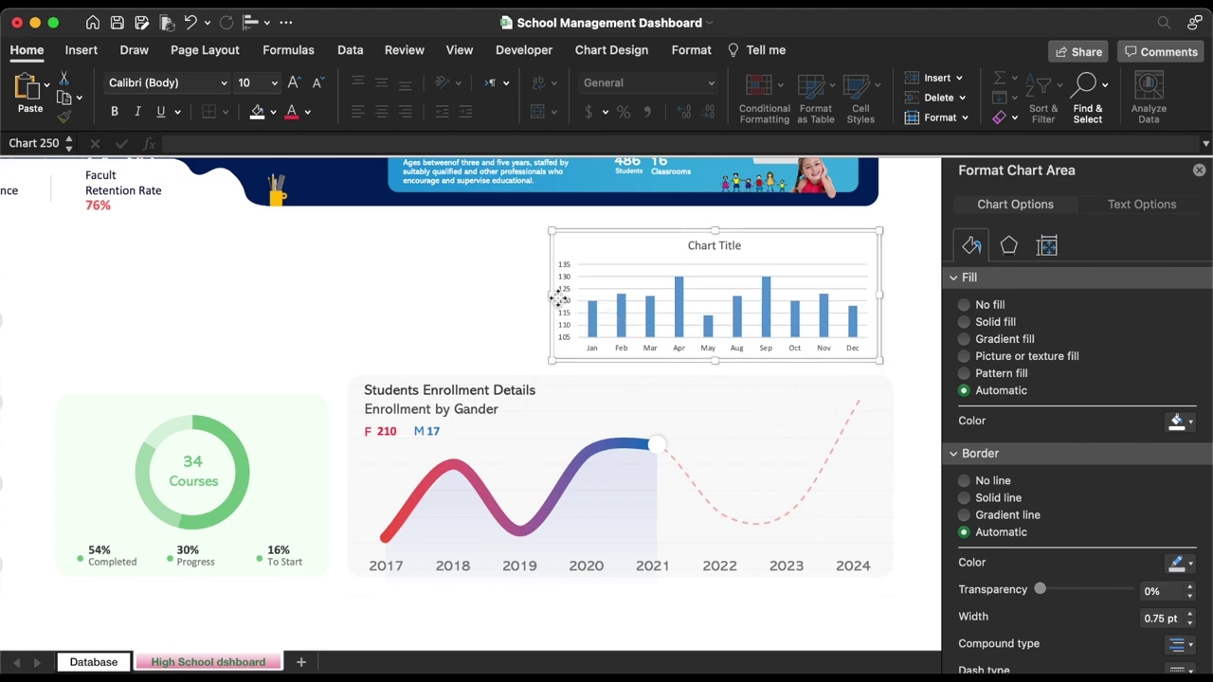
left_click_drag(551, 297, 353, 293)
- Format the month axis labels as Abadi, 12 pt, dark grey
left_click(498, 350)
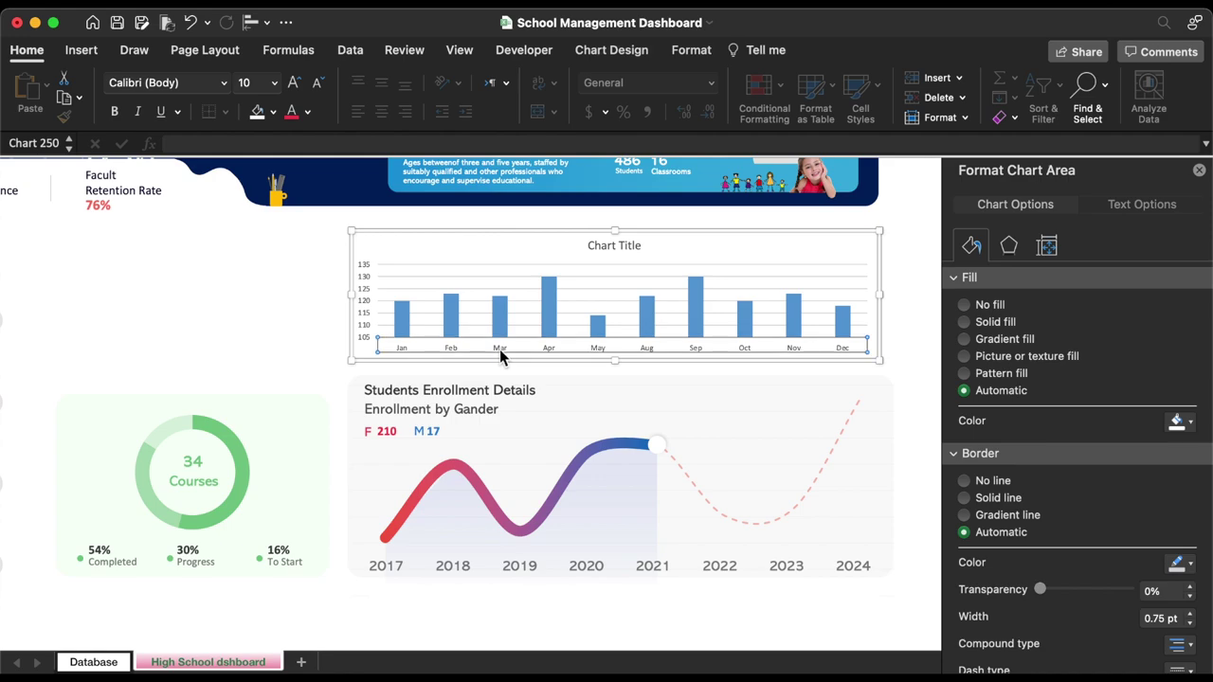
left_click(273, 84)
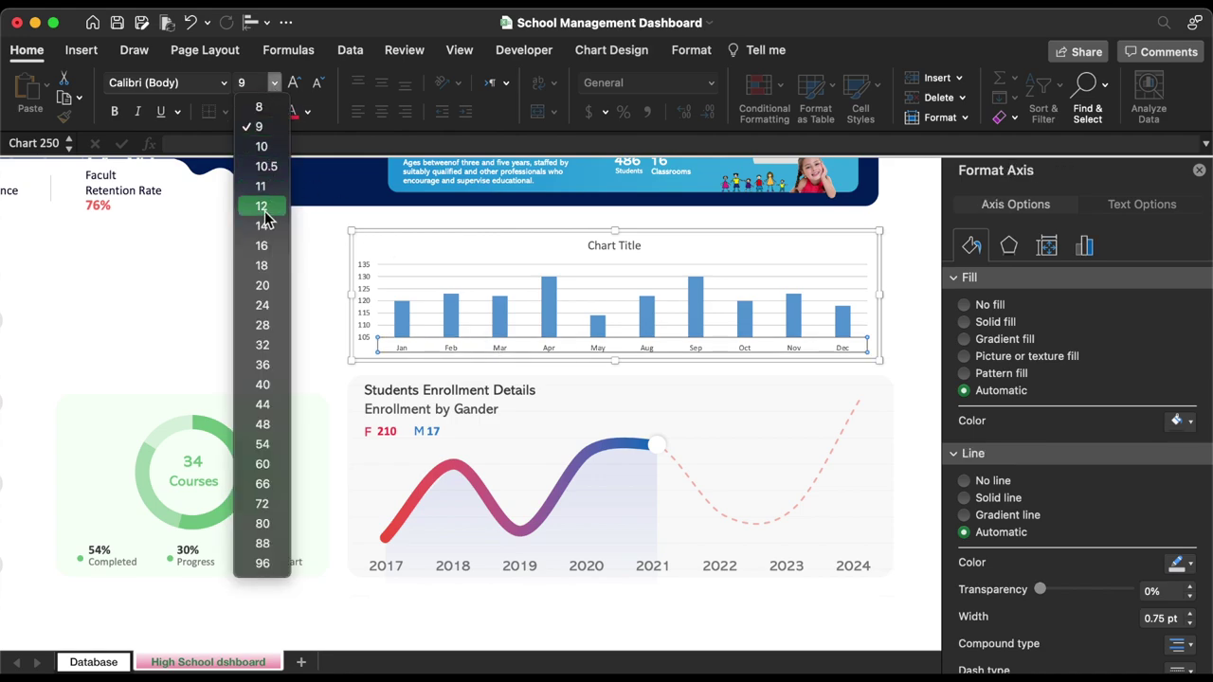
left_click(261, 205)
left_click(308, 112)
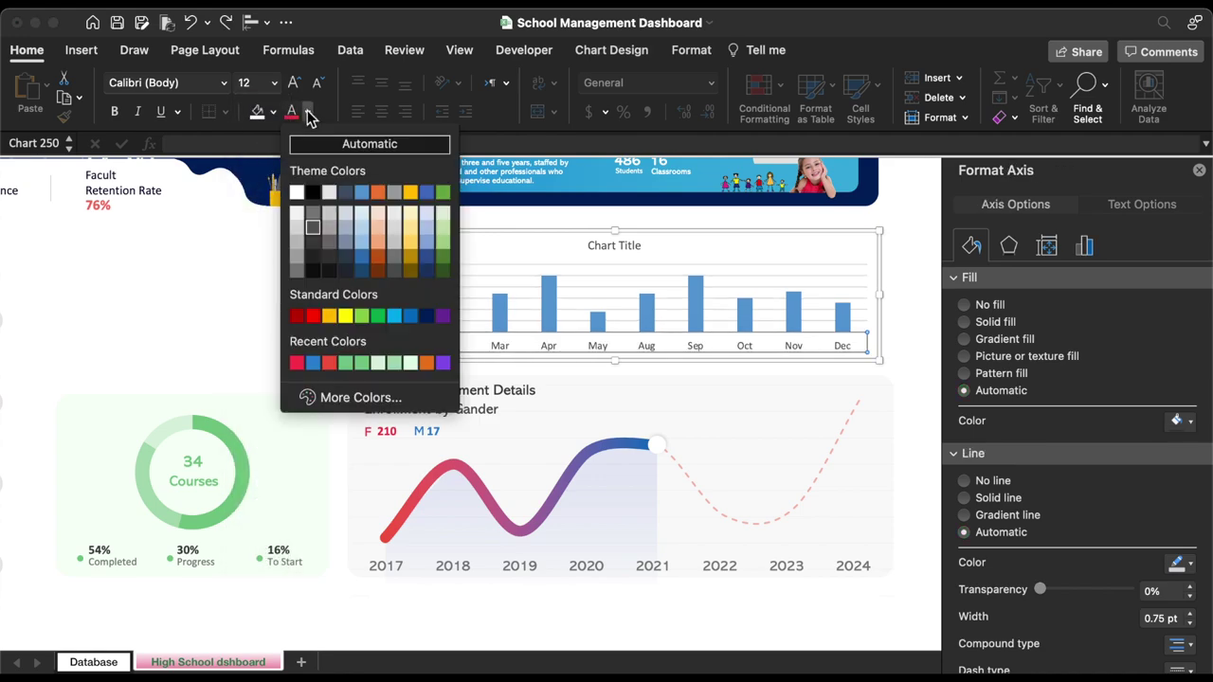
left_click(300, 266)
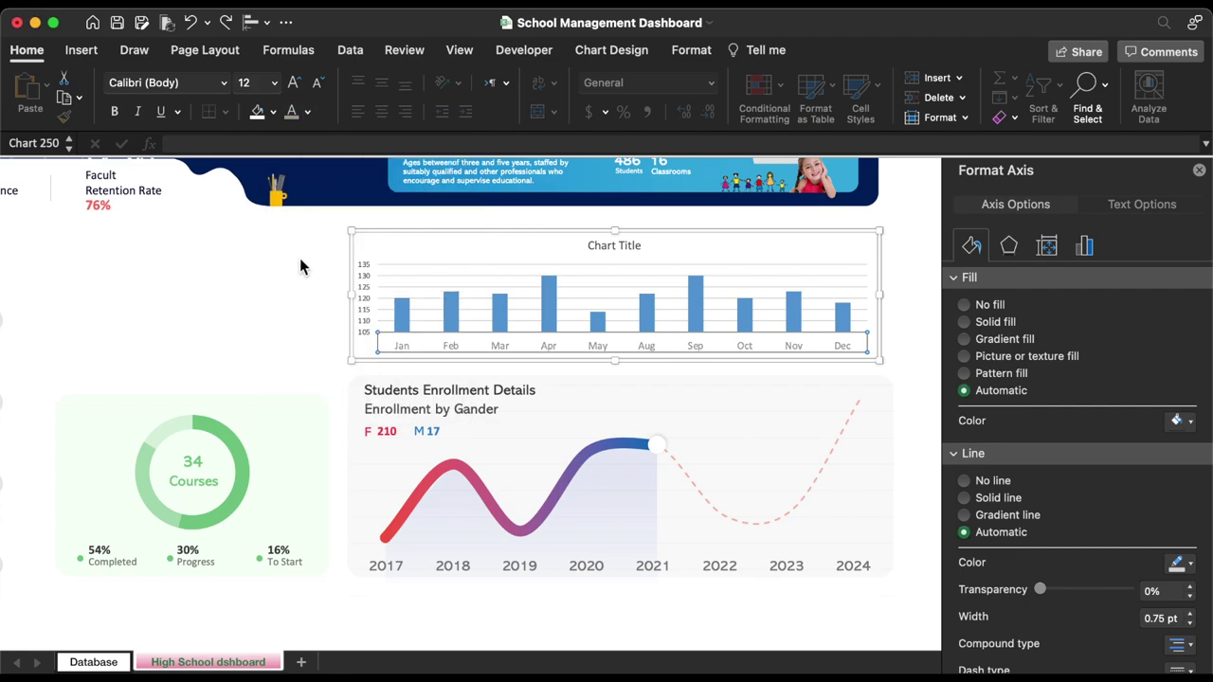
left_click(225, 84)
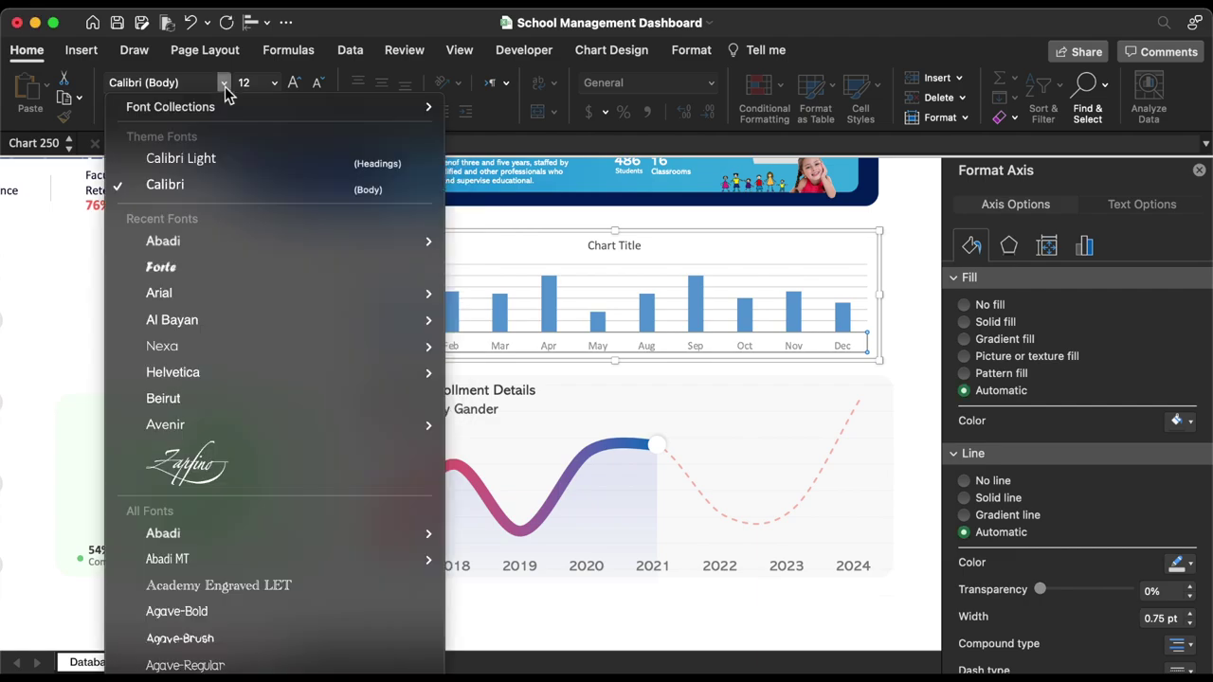
left_click(511, 300)
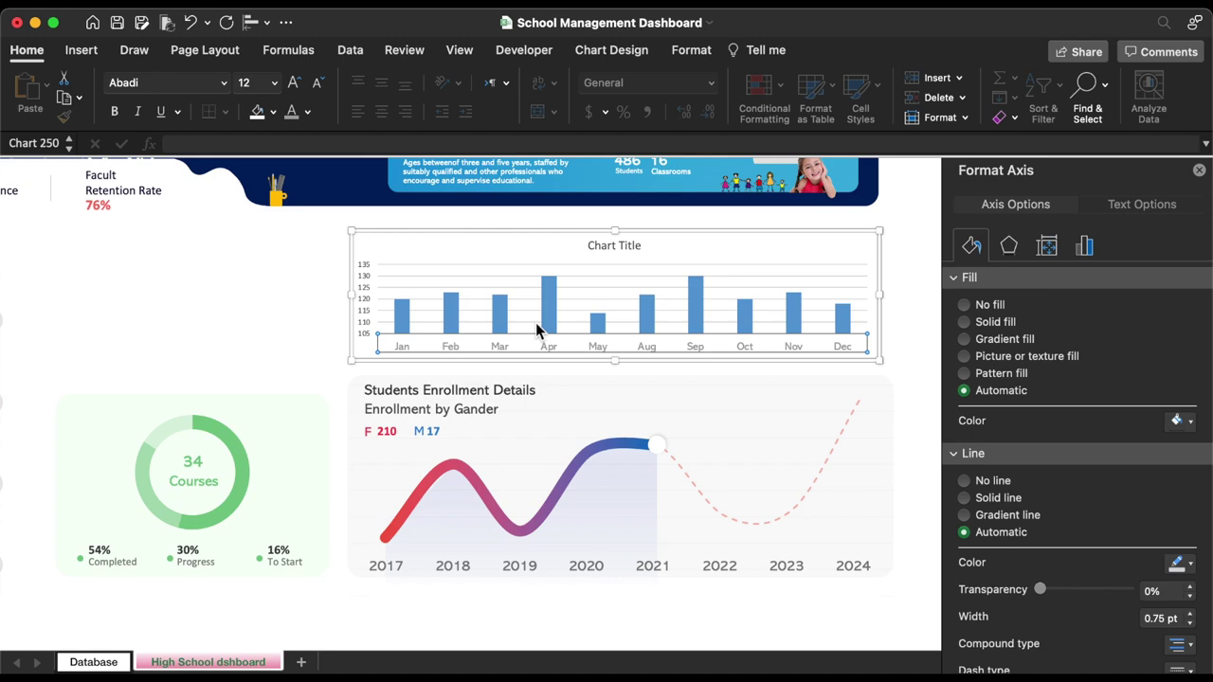
- Set the bars' Gap Width to 50%
left_click(552, 301)
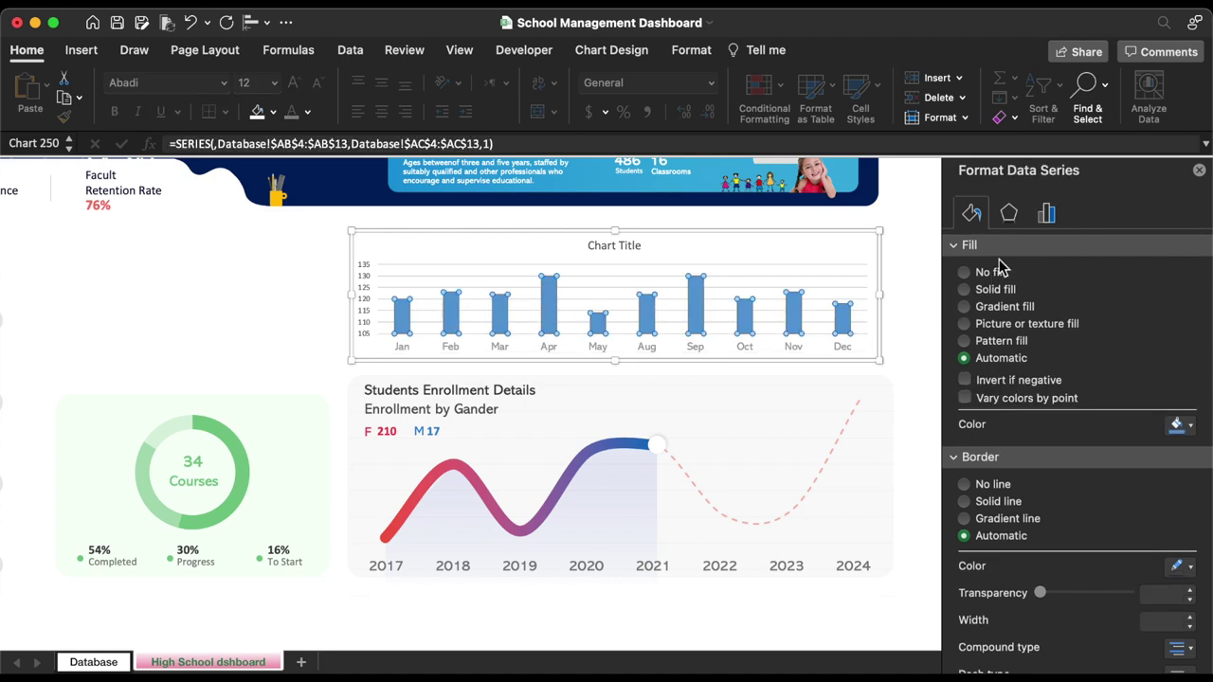
left_click(1045, 216)
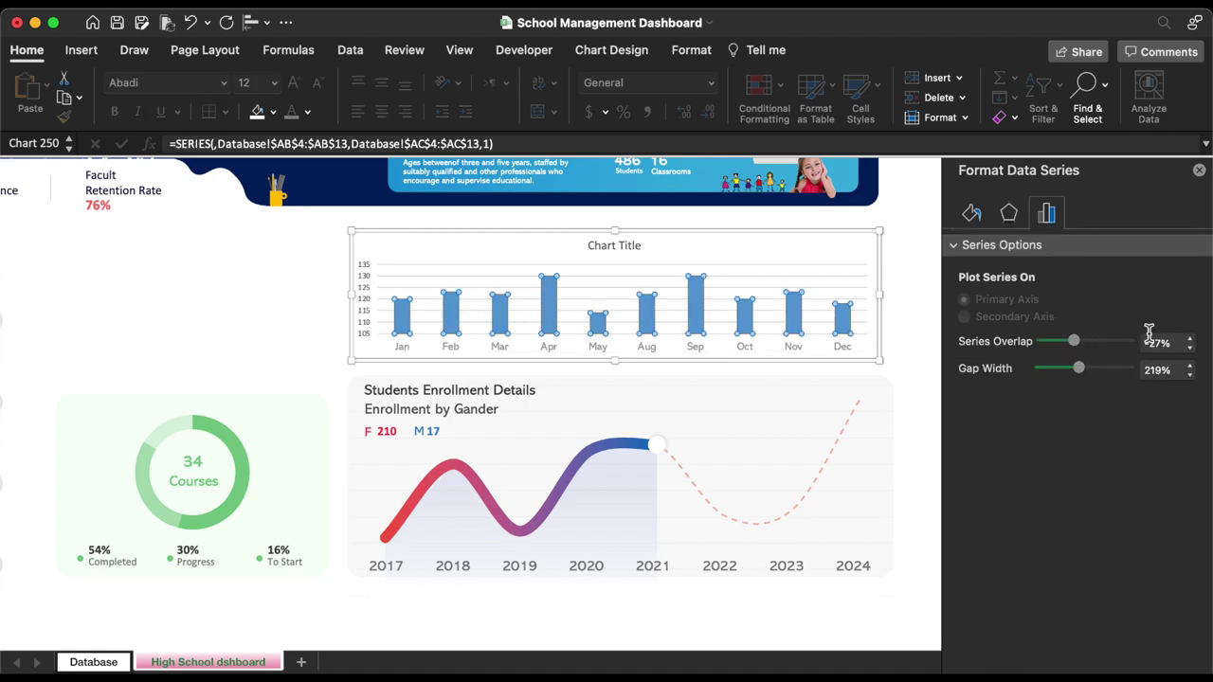
left_click(1175, 371)
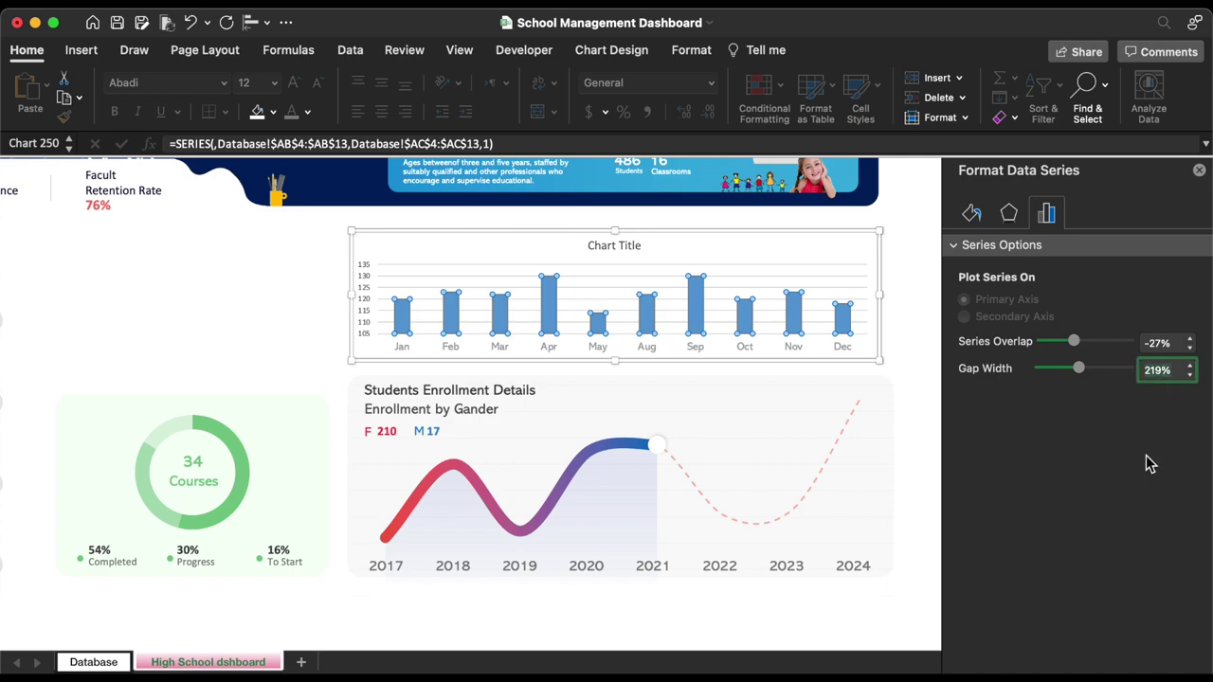
type("50")
key("Return")
- Delete the chart title
left_click(623, 244)
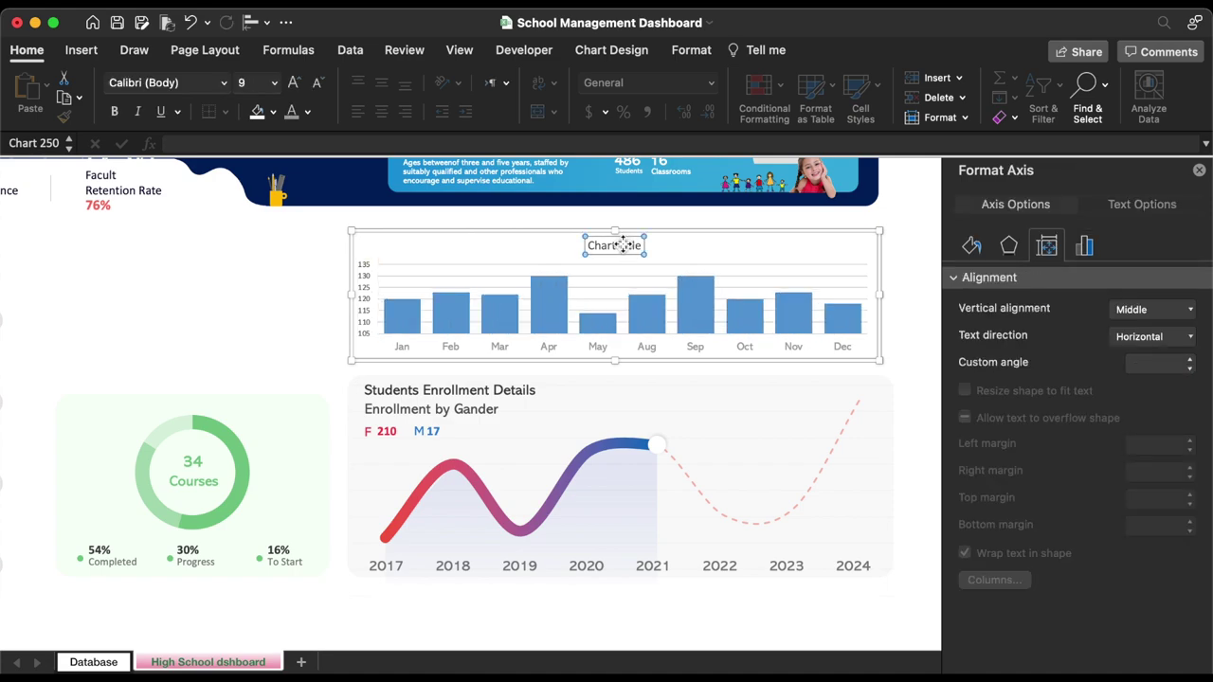
key("Delete")
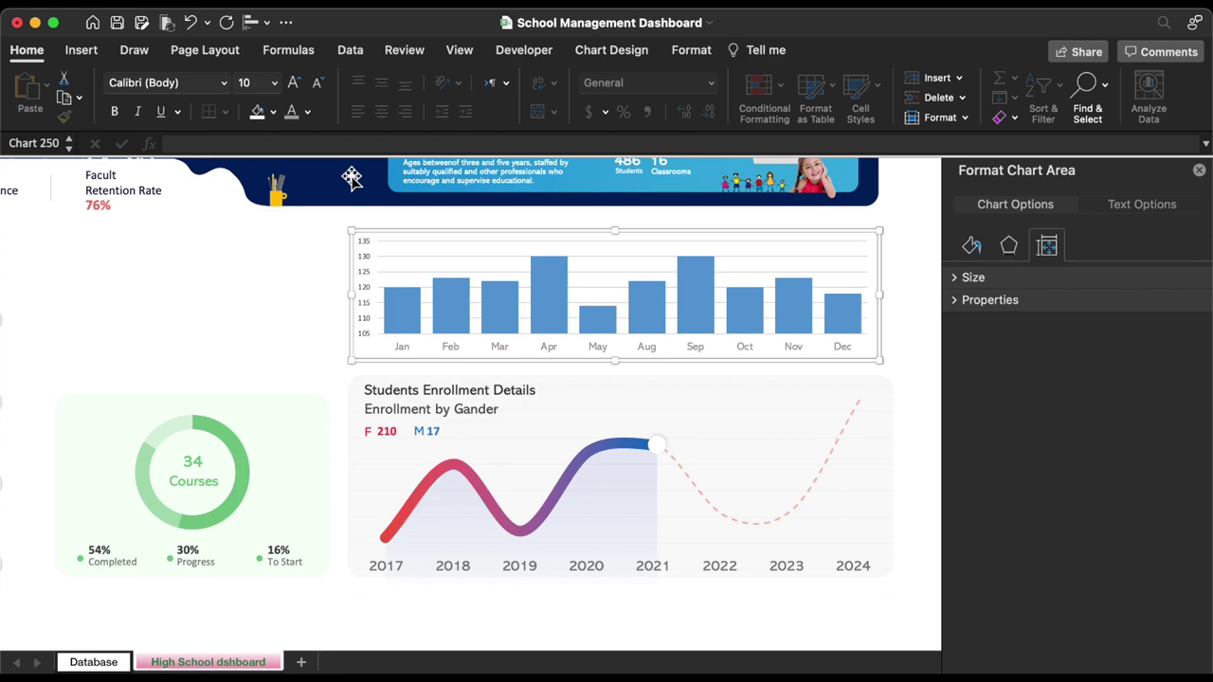
left_click(95, 52)
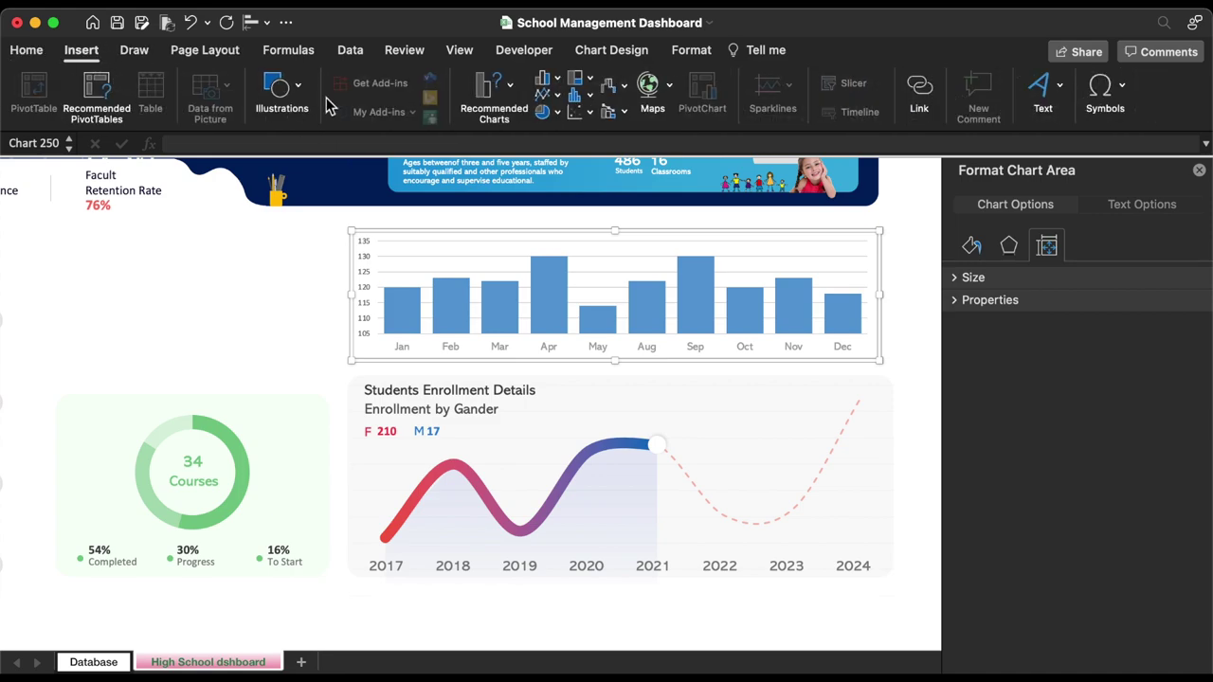
- Draw an outline-free rounded rectangle with small corners left of the column chart
left_click(281, 93)
left_click(212, 145)
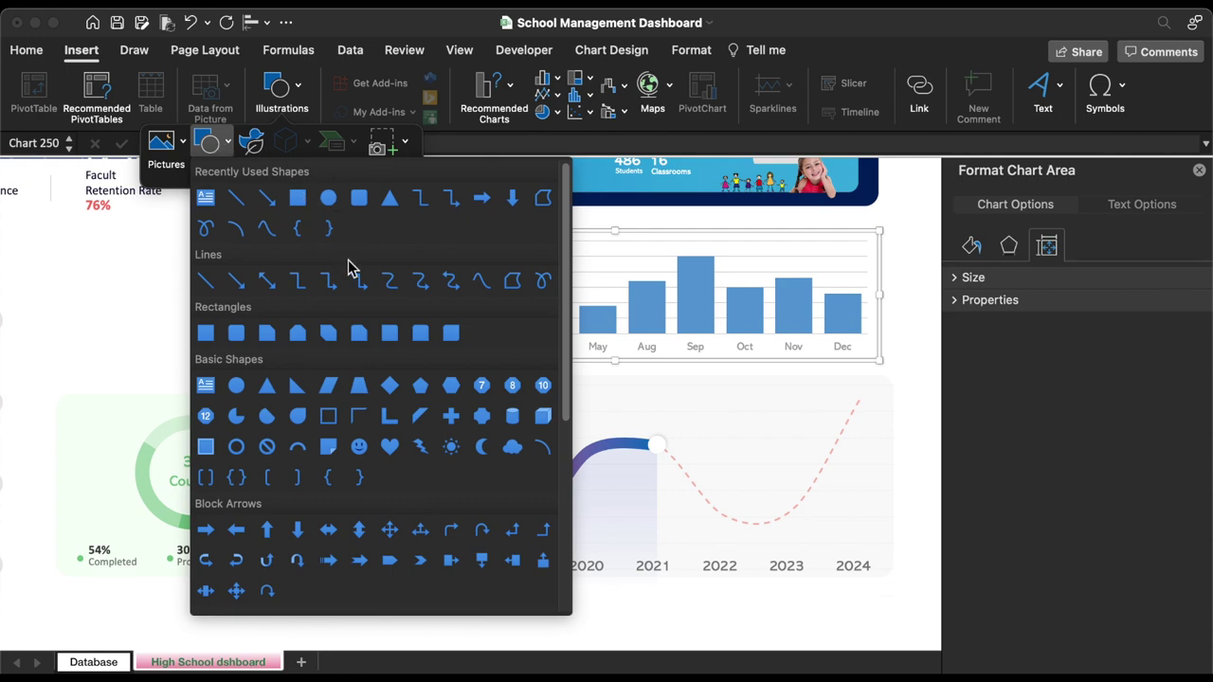
left_click(420, 333)
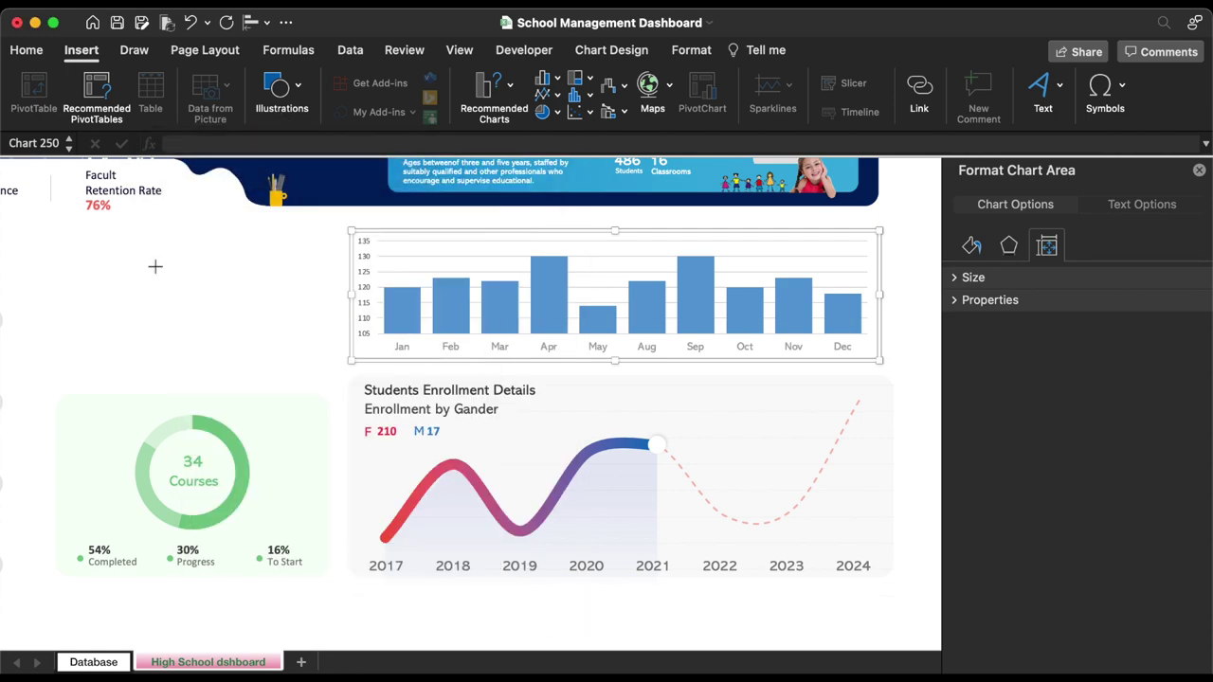
left_click_drag(155, 266, 266, 360)
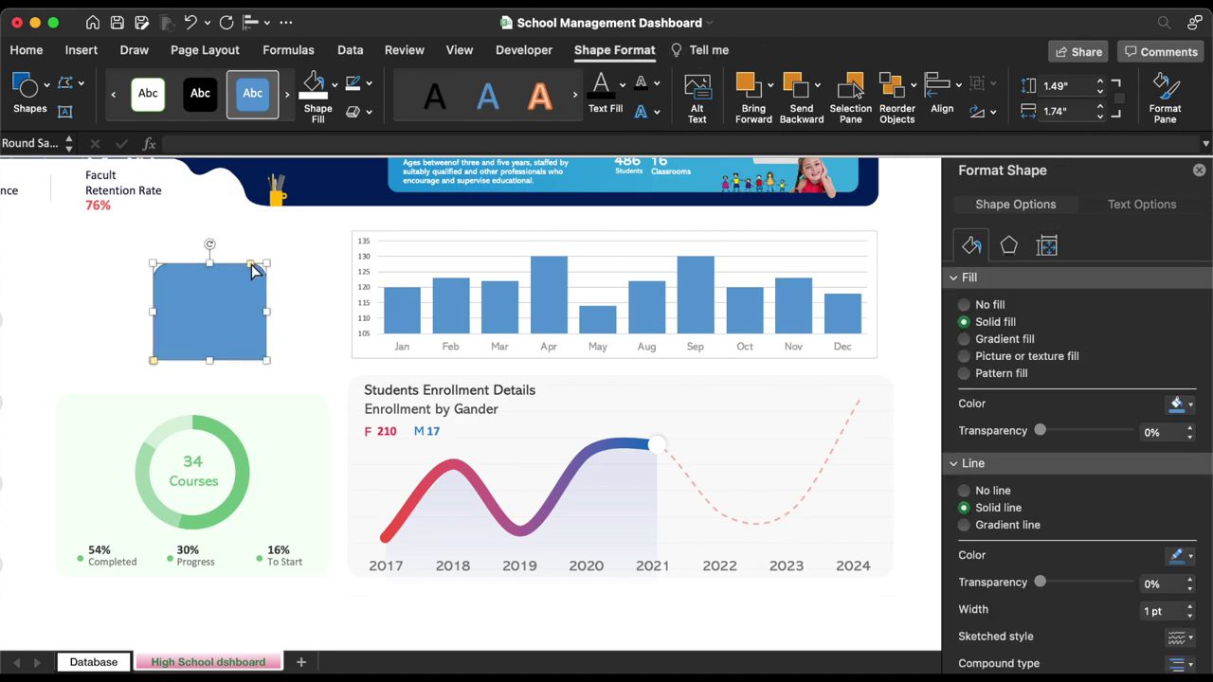
left_click_drag(251, 265, 264, 274)
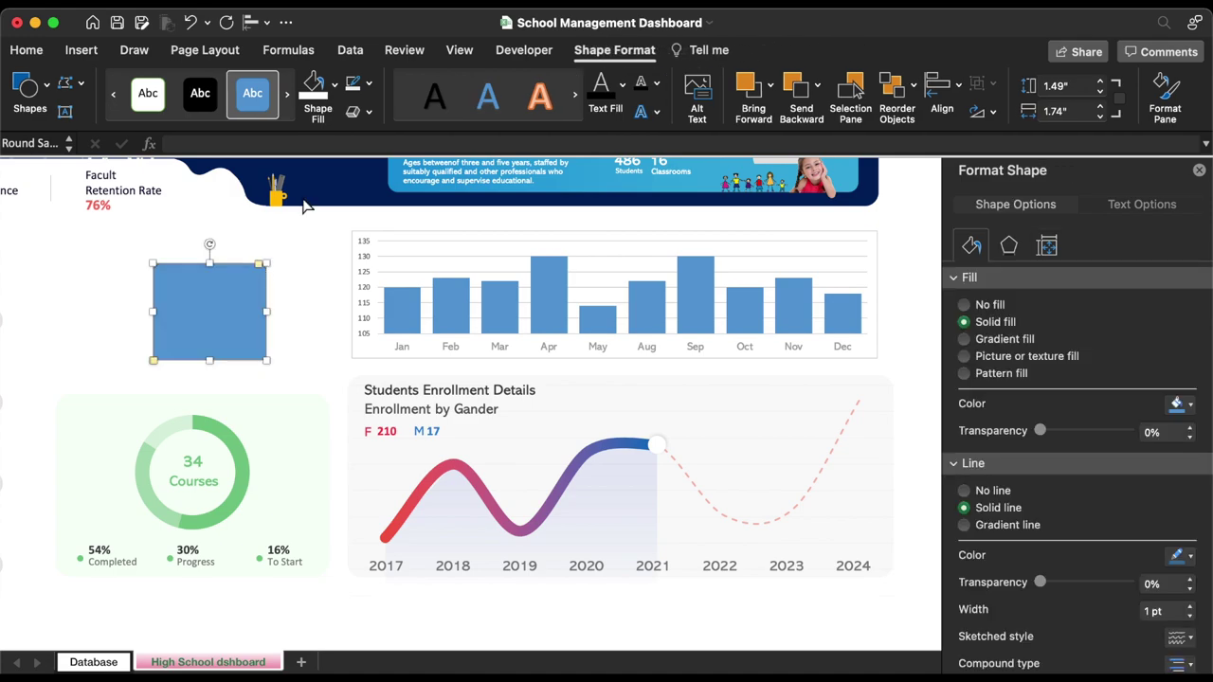
left_click(369, 84)
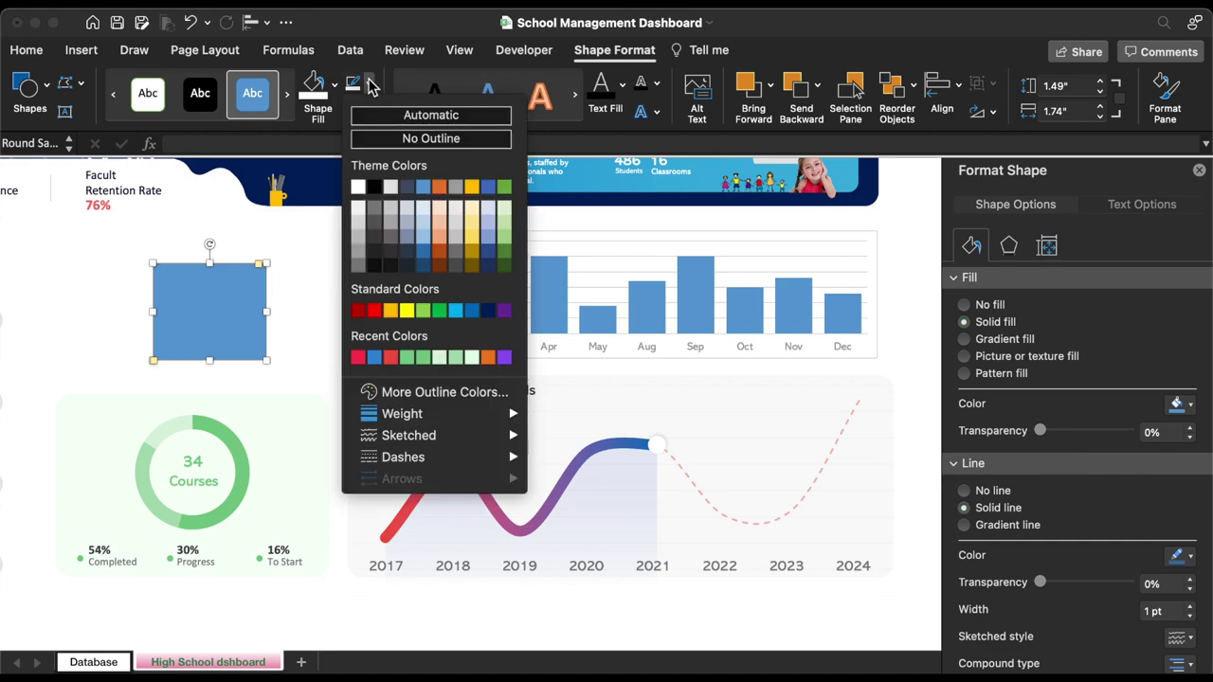
left_click(389, 139)
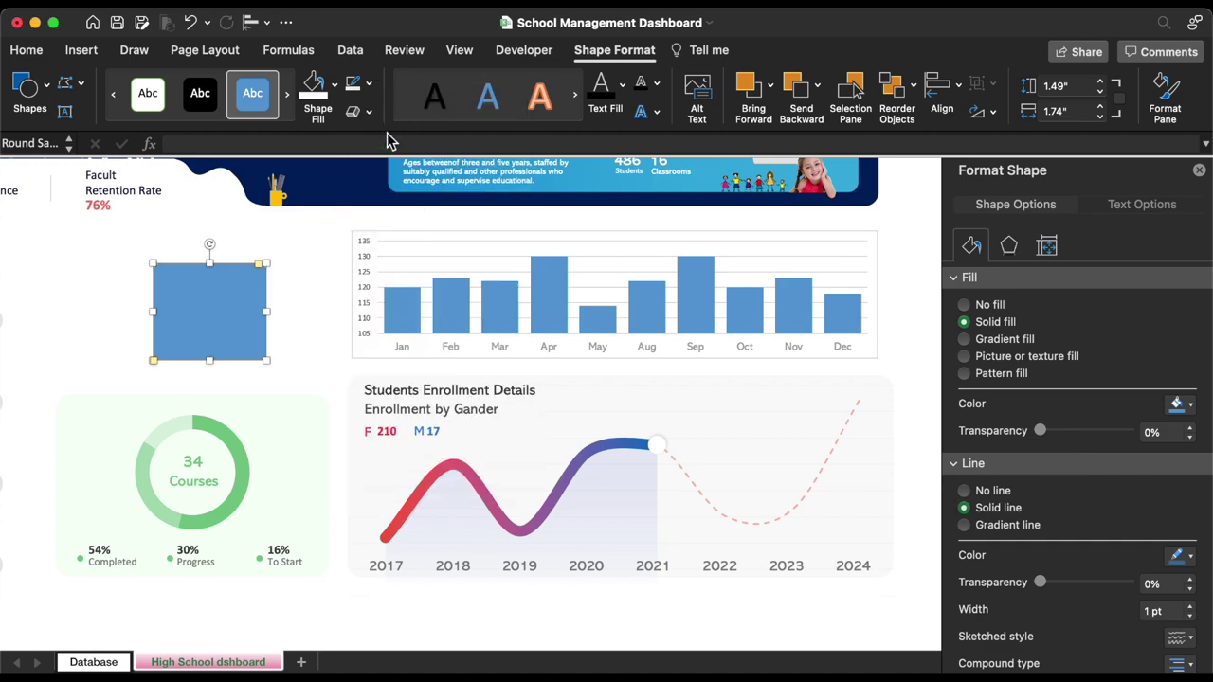
- Fill the rectangle with the custom colour 92A7D5
left_click(334, 84)
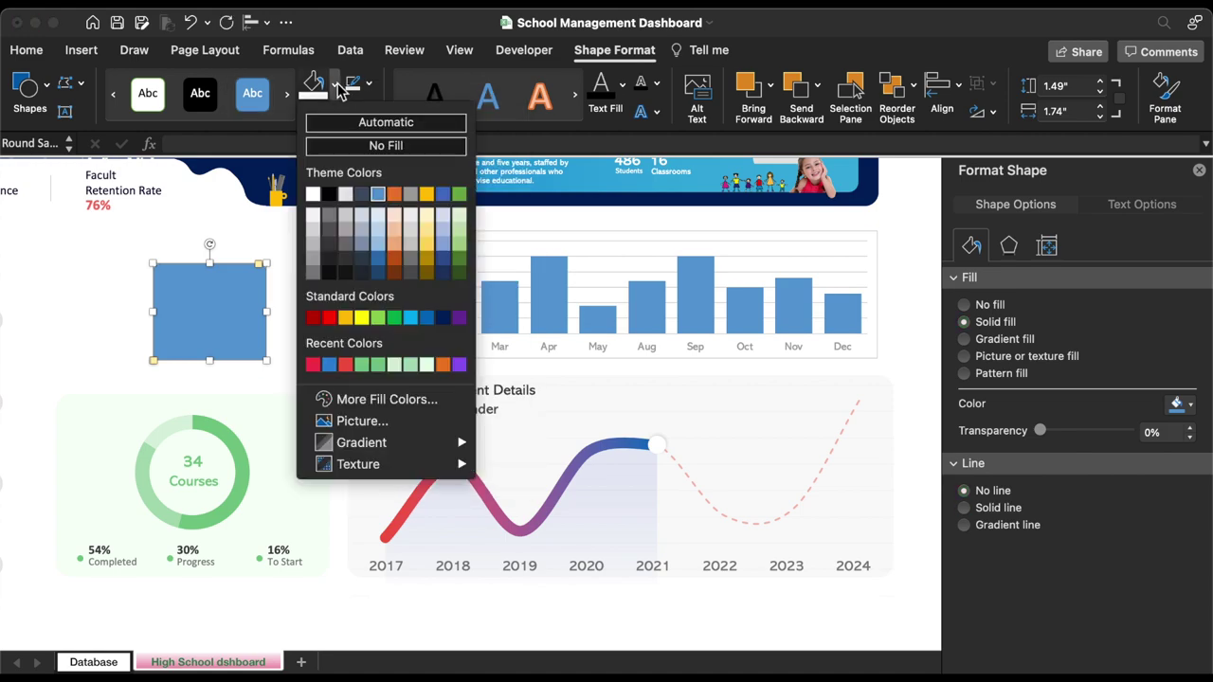
left_click(360, 402)
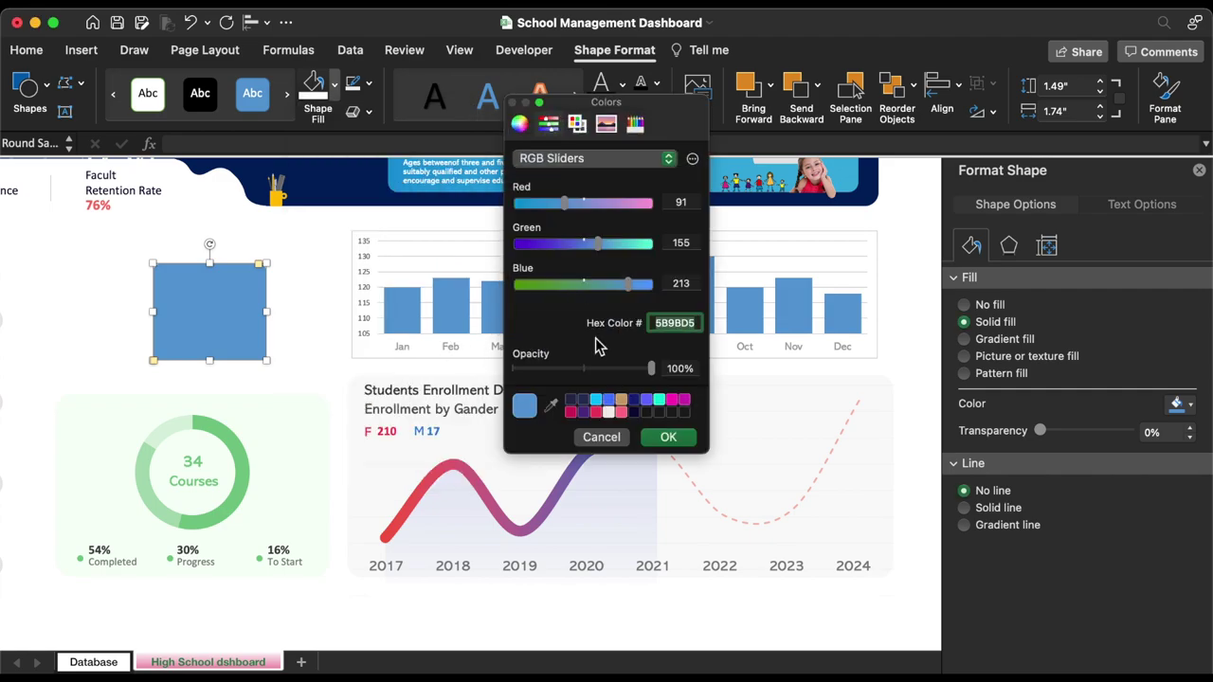
type("92A7D5")
left_click(678, 436)
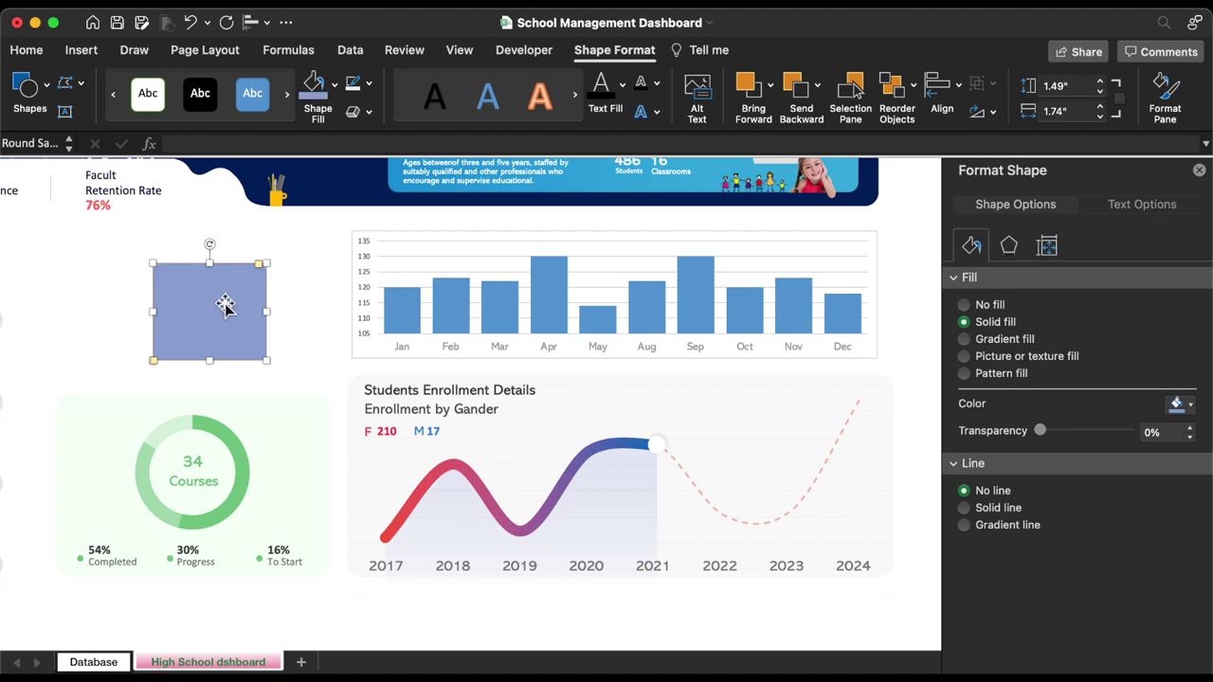
- Set up a deep purple 5220A8 card beside the light one and copy the light card
left_click_drag(225, 303, 171, 312)
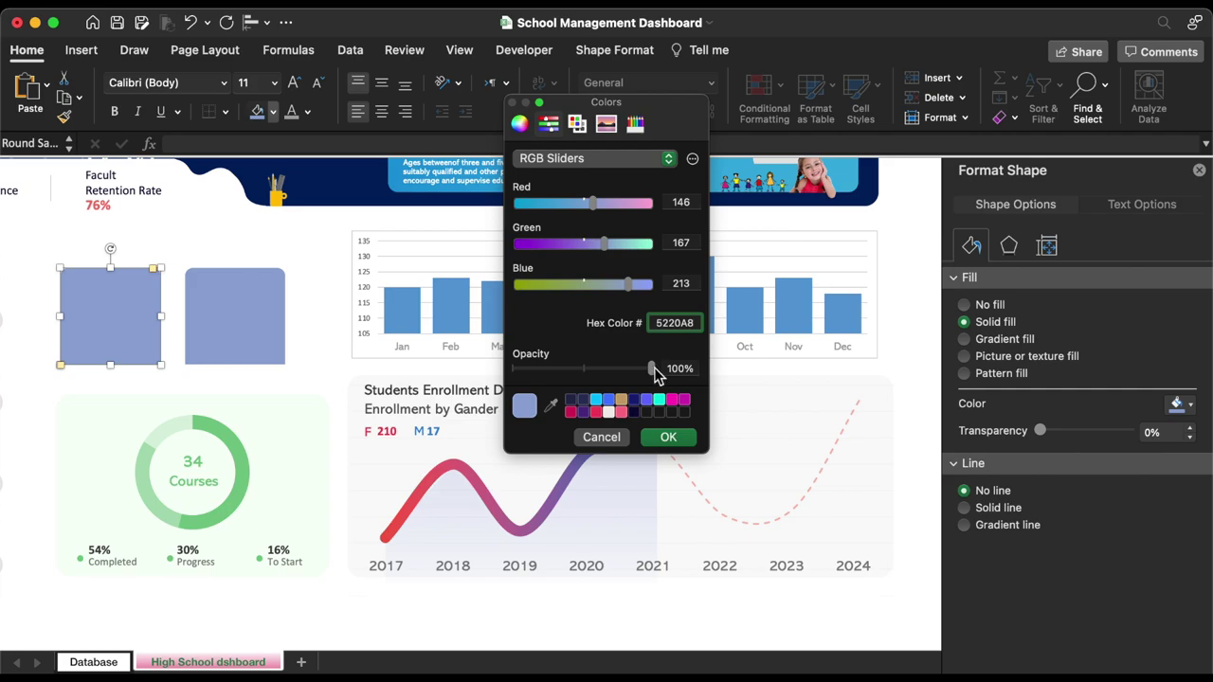
left_click(667, 436)
left_click(263, 316)
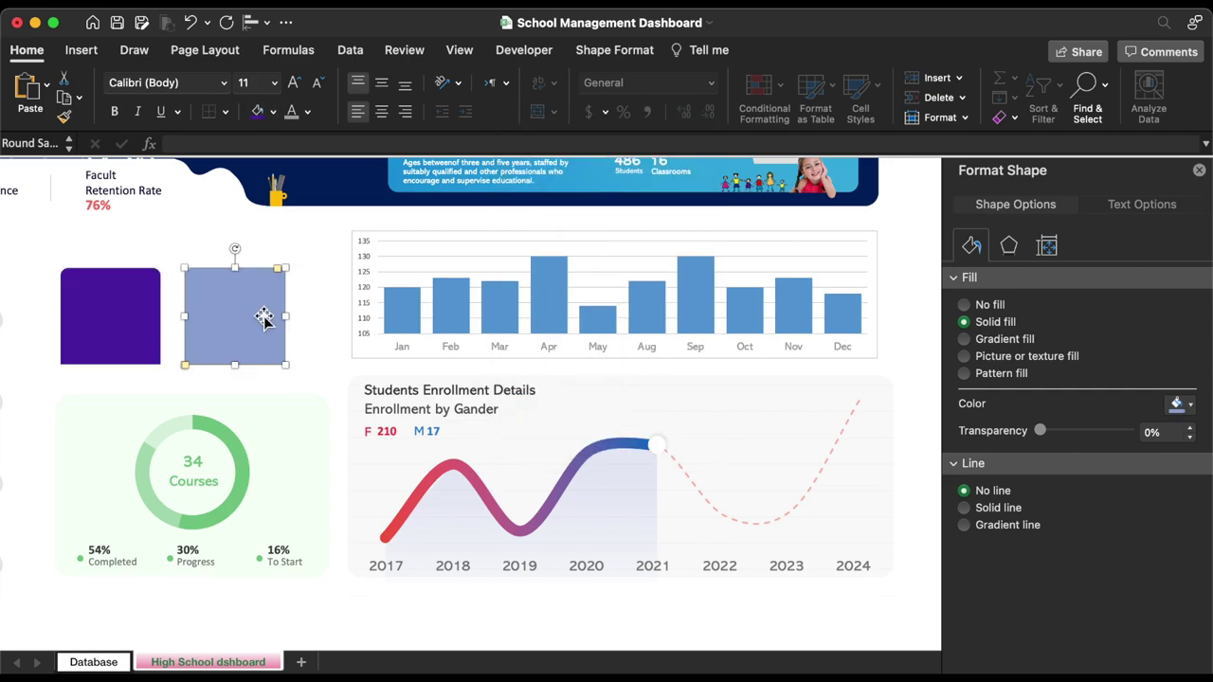
right_click(263, 316)
left_click(304, 309)
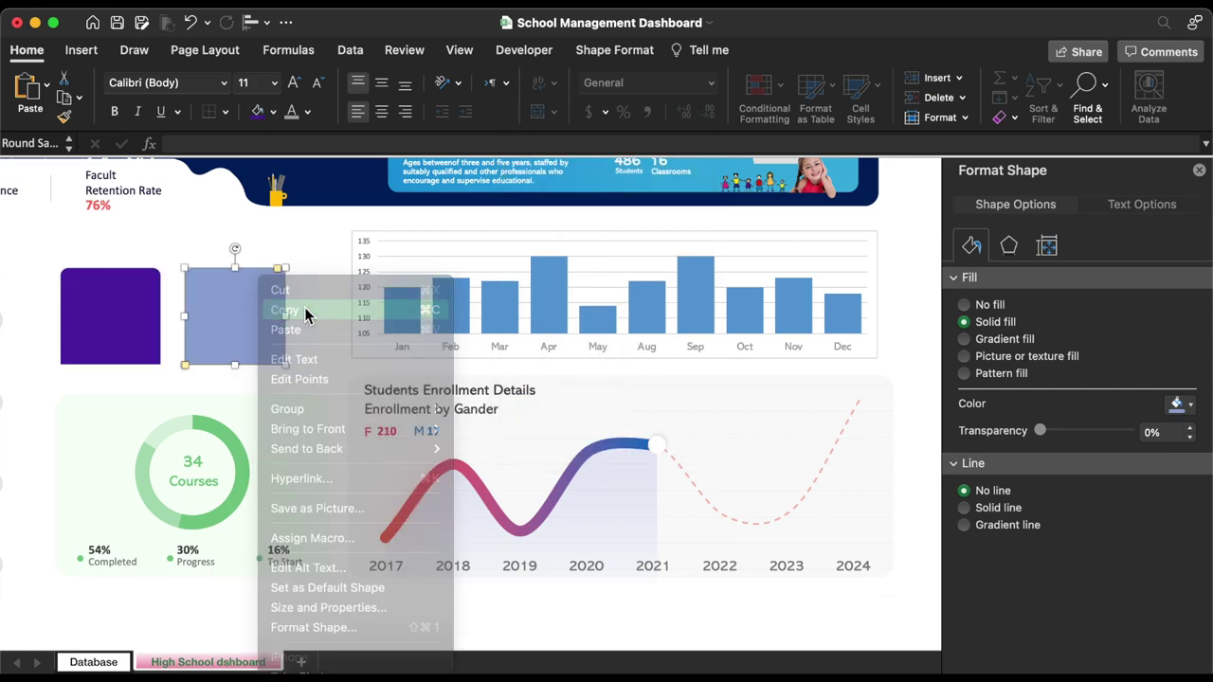
- Colour the bars light blue-purple and the May bar deep purple
left_click(453, 316)
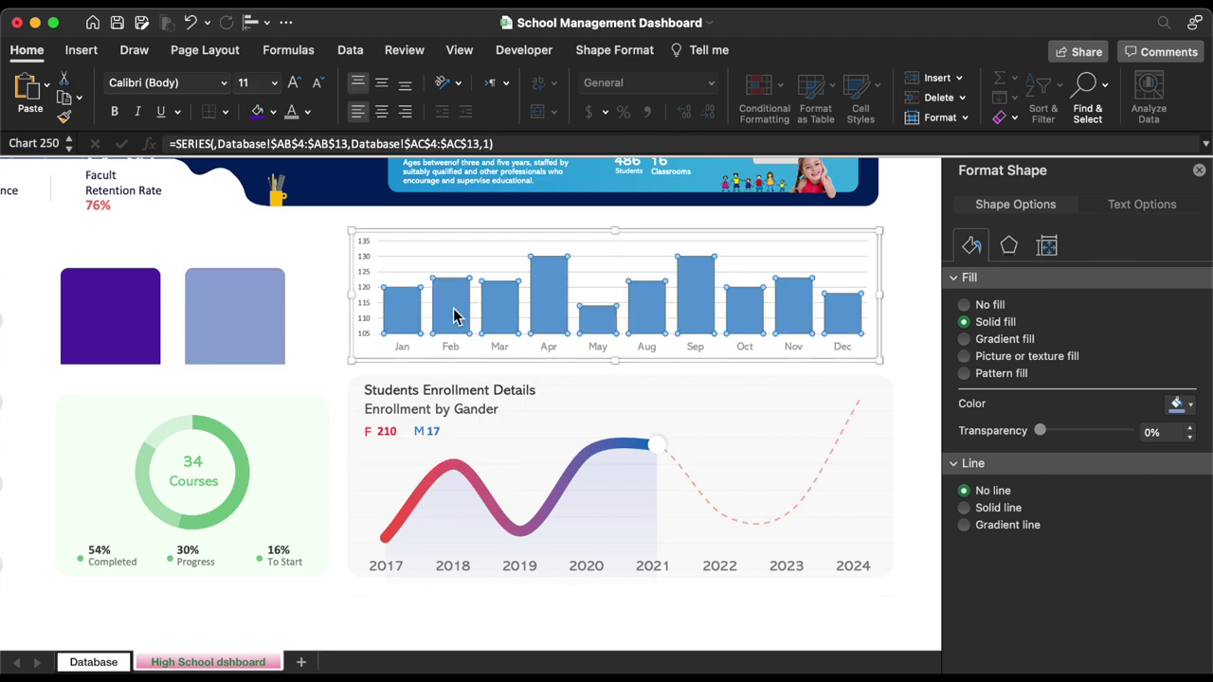
left_click(29, 92)
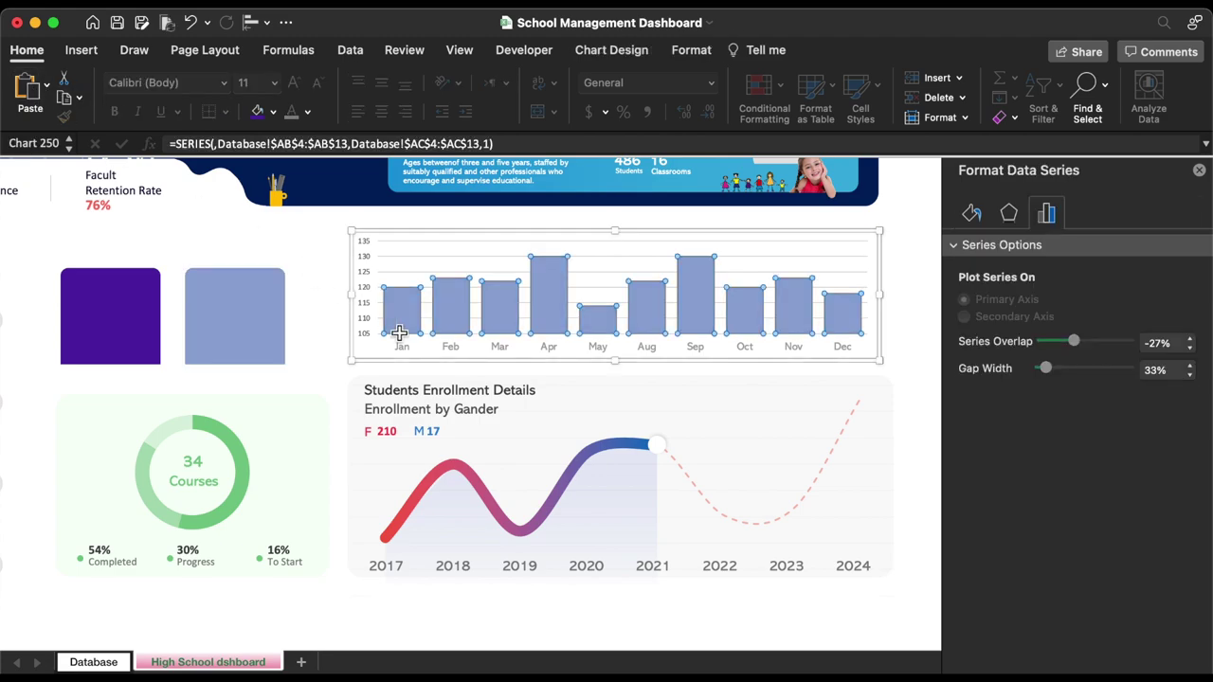
left_click(116, 314)
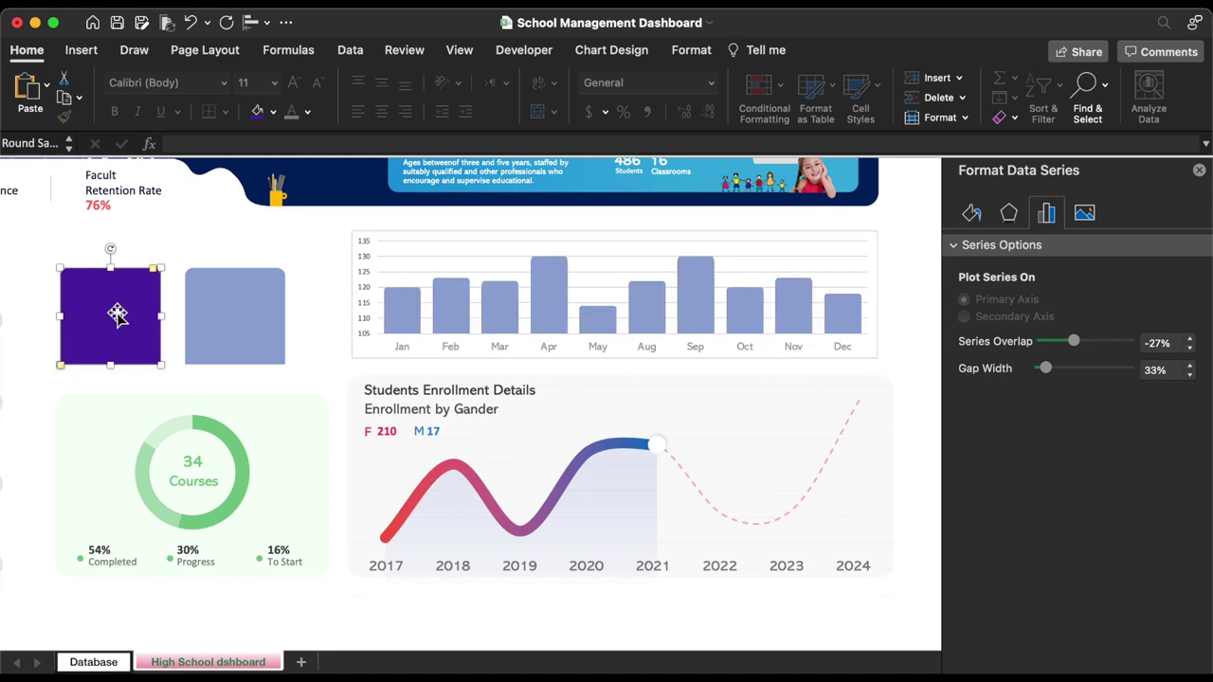
key("super+c")
left_click(597, 320)
left_click(597, 319)
left_click(36, 104)
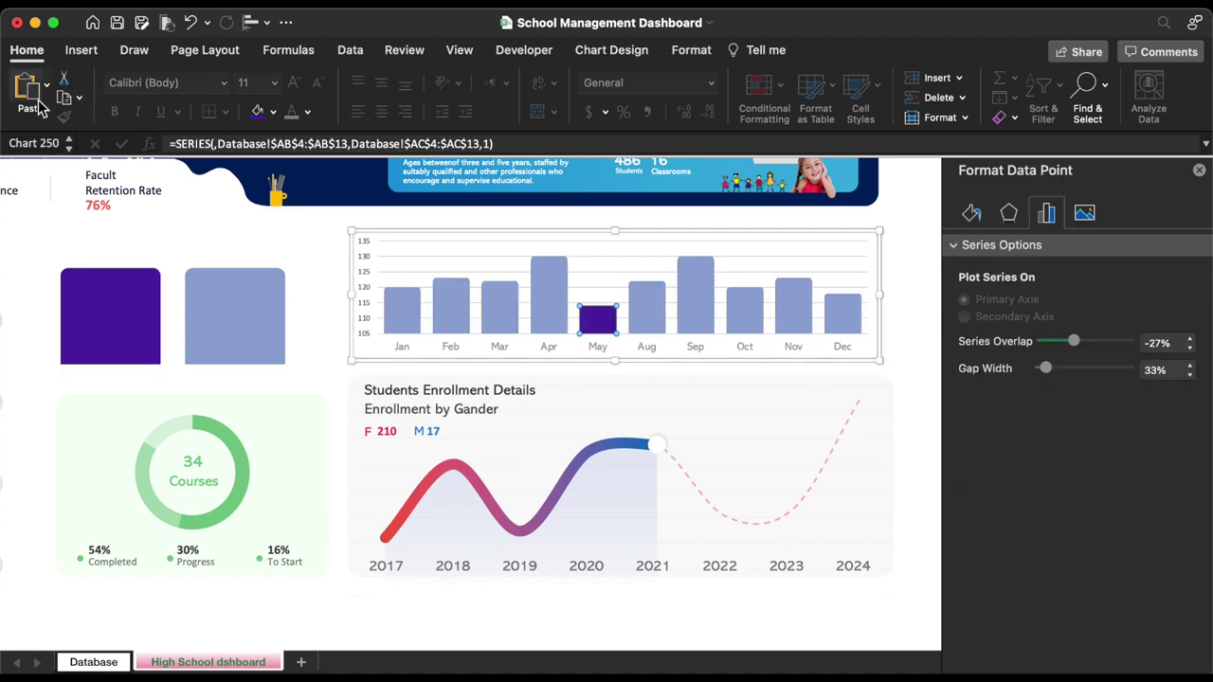
- Delete both helper colour rectangles
left_click(140, 297)
left_click(250, 301, "shift")
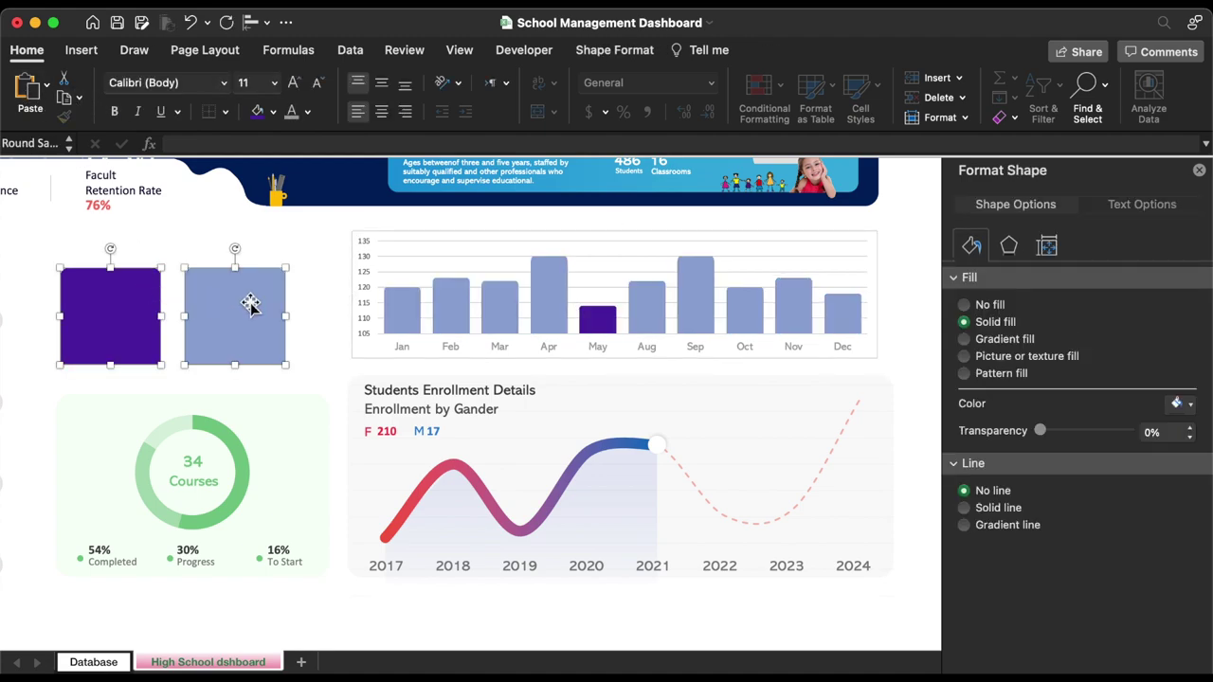
key("Delete")
- Make the vertical axis labels light grey and one size larger
left_click(364, 242)
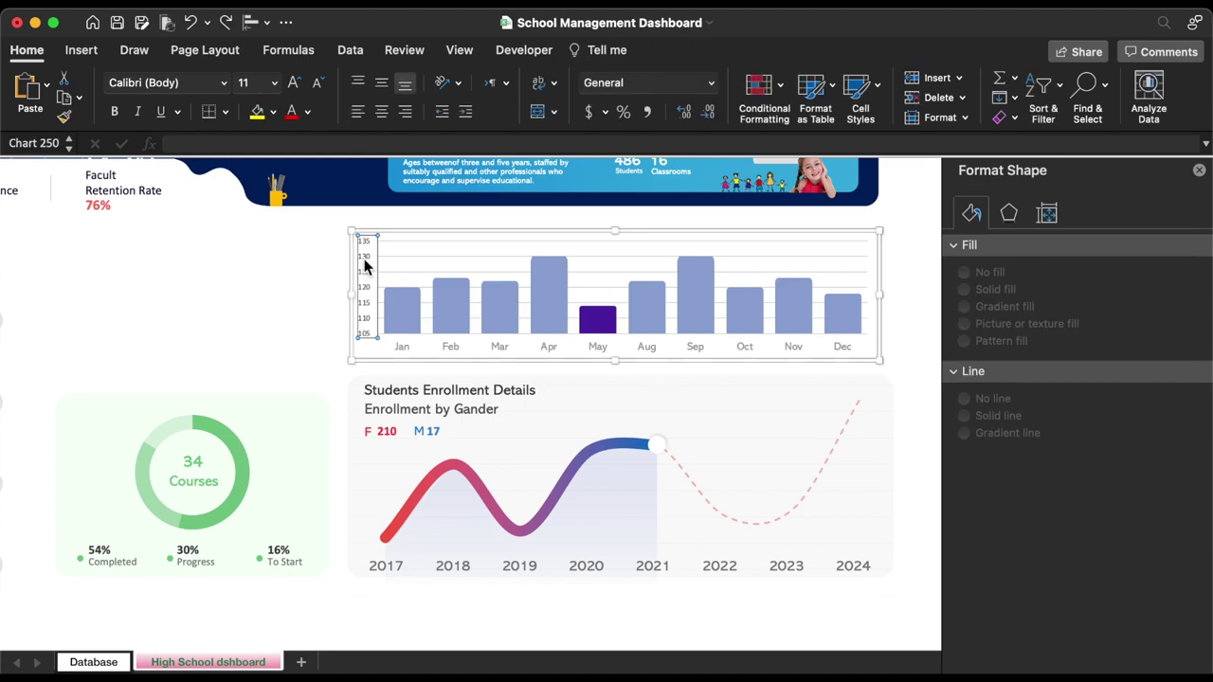
left_click(308, 112)
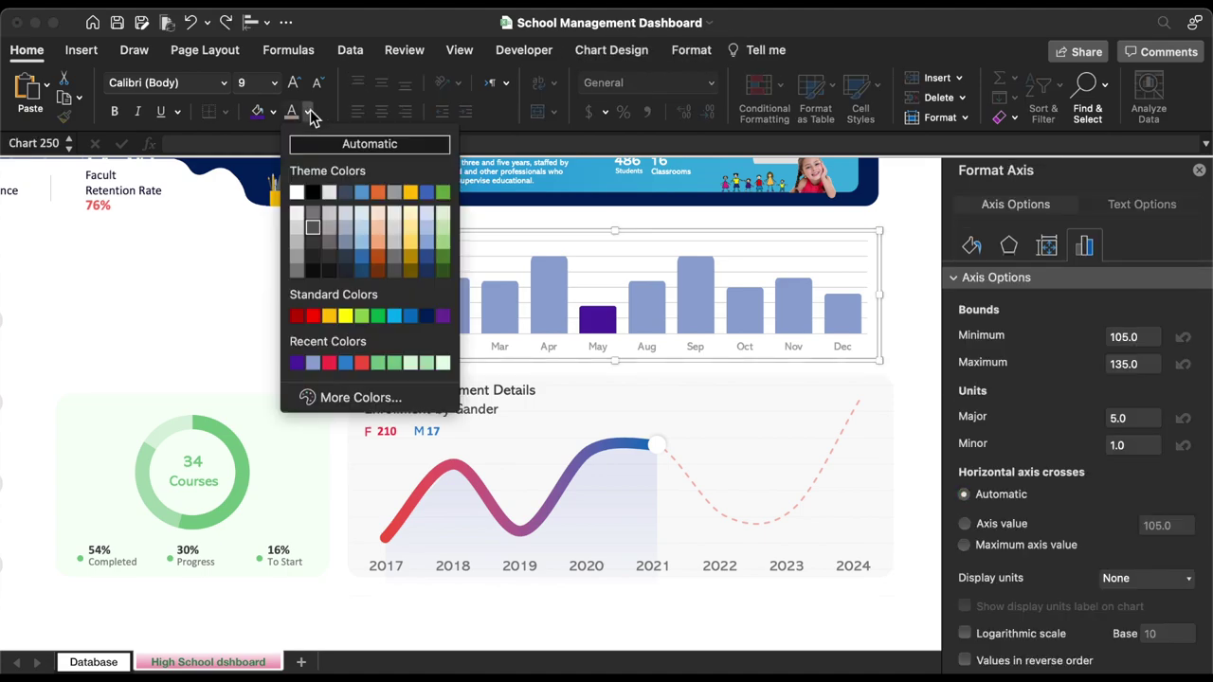
left_click(294, 258)
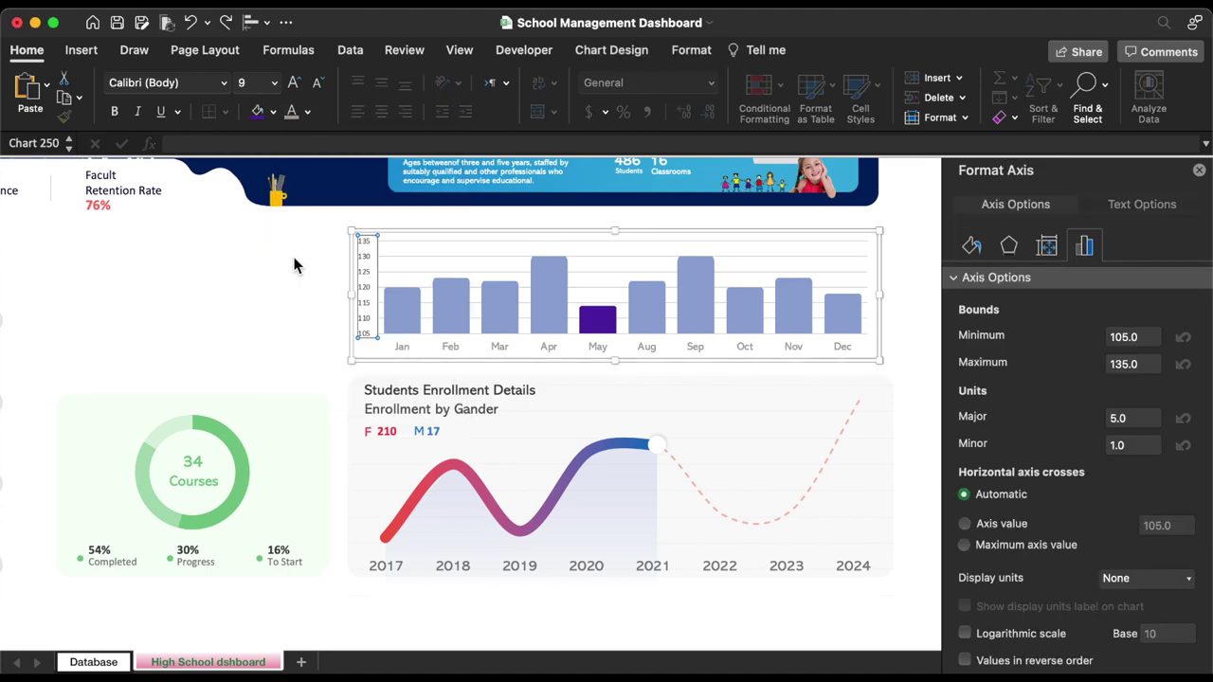
left_click(298, 84)
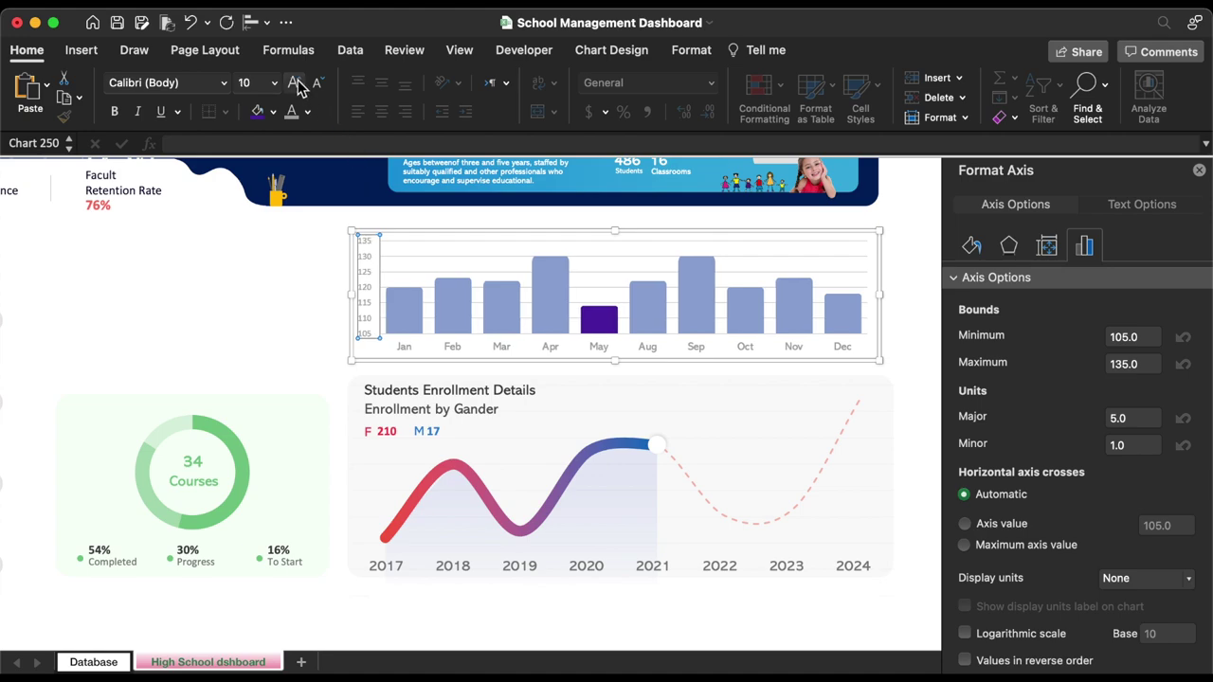
- Remove the chart's border and background fill, then widen it slightly to the right
left_click(437, 265)
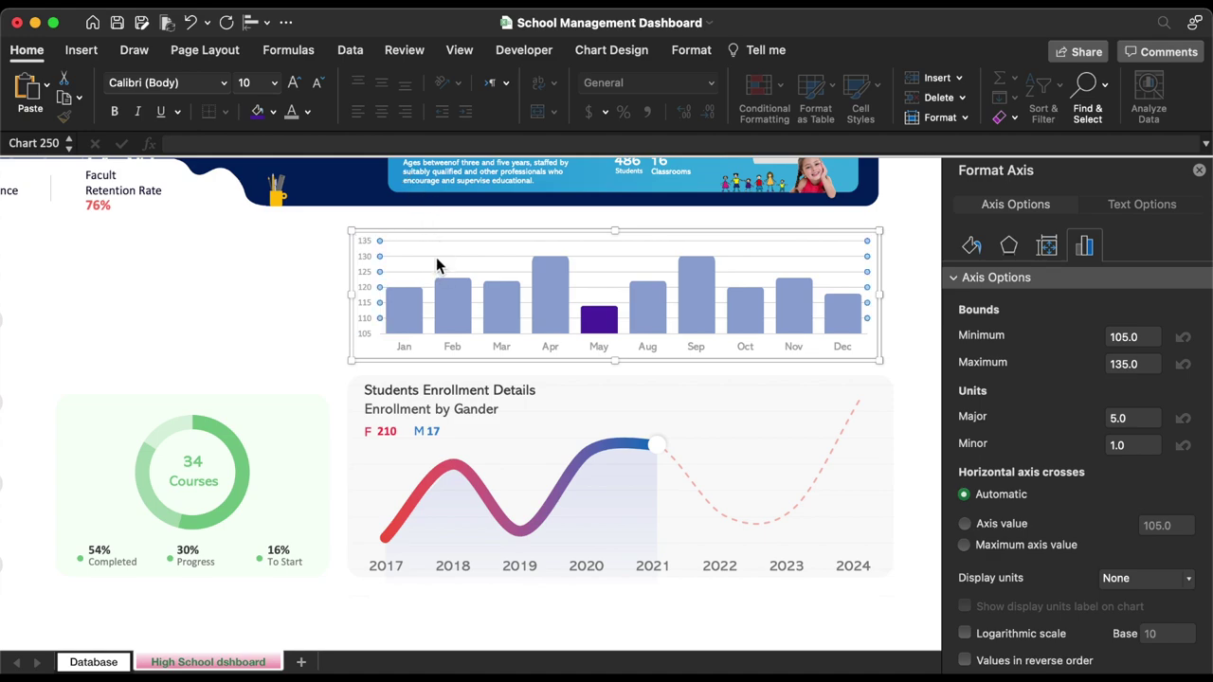
left_click(463, 235)
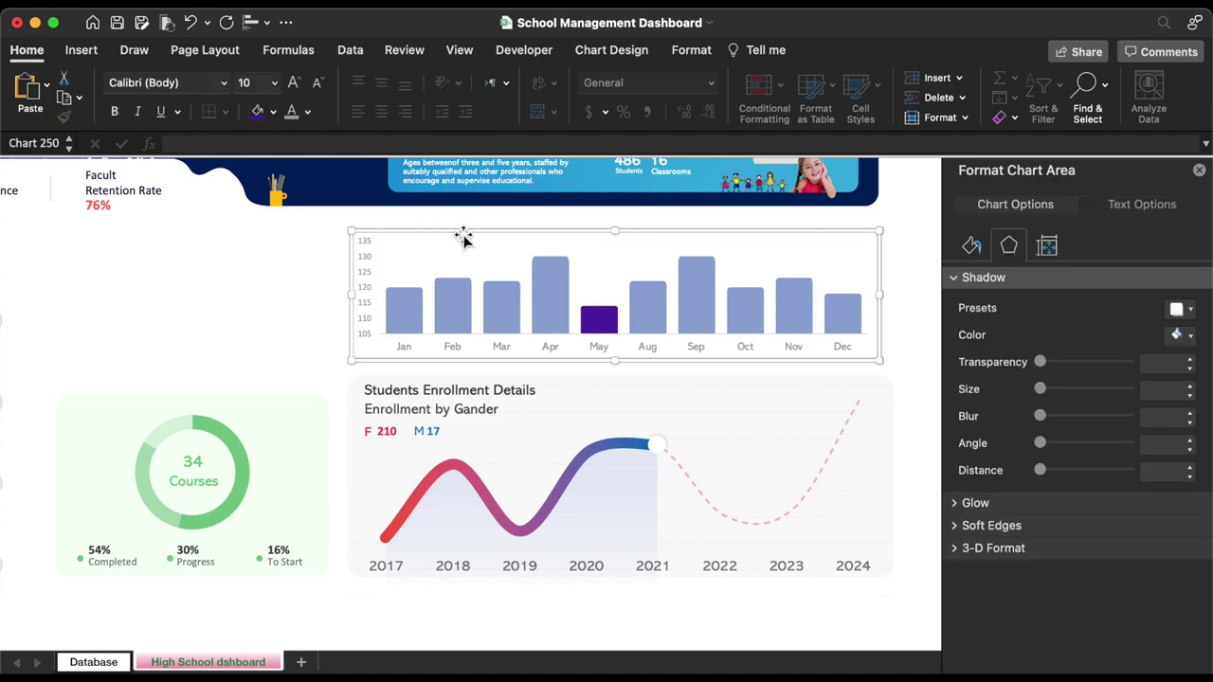
left_click(702, 55)
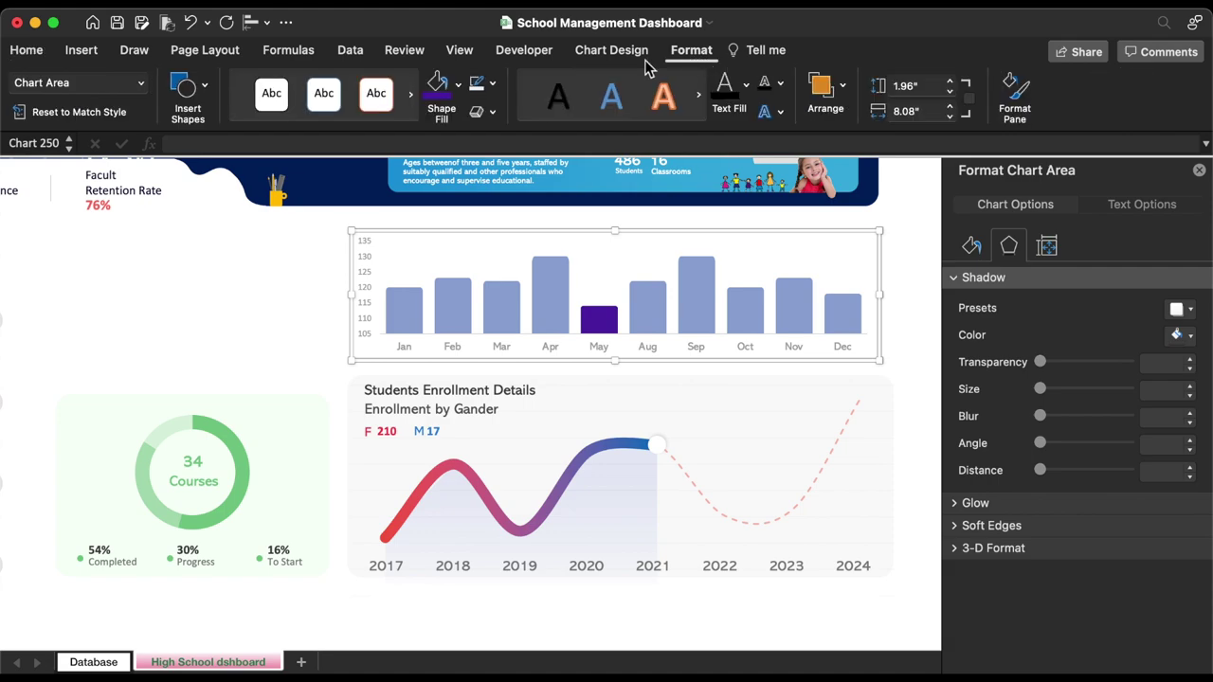
left_click(493, 83)
left_click(495, 142)
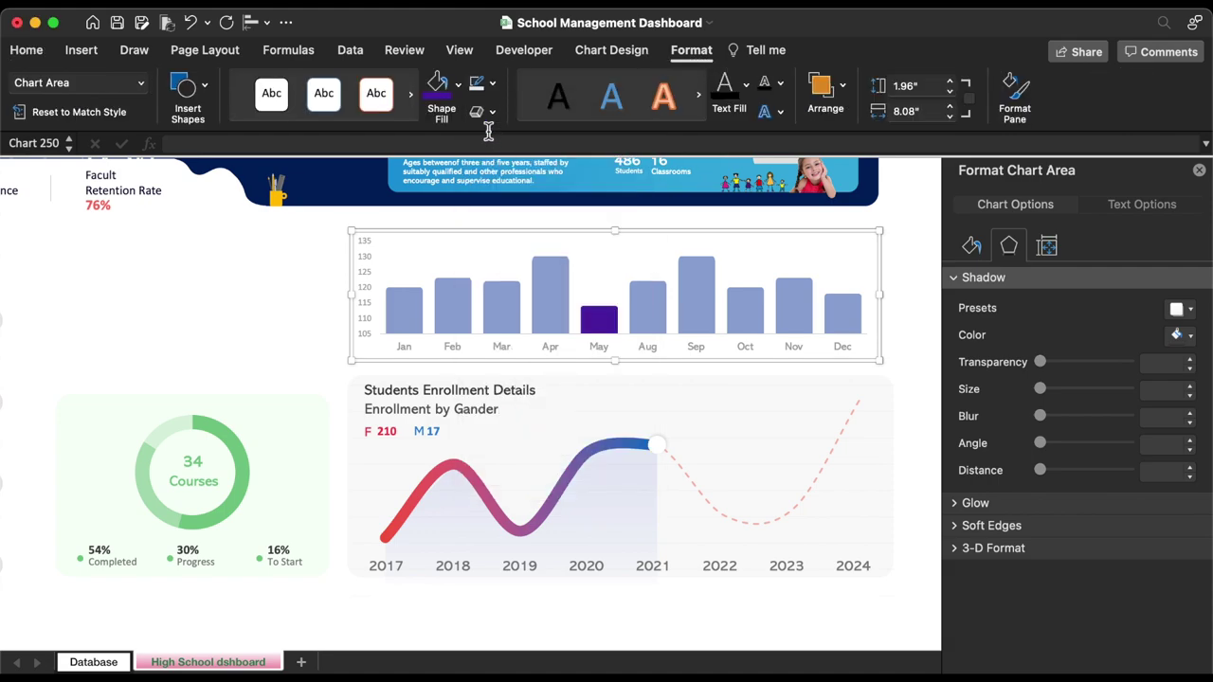
left_click(458, 83)
left_click(456, 144)
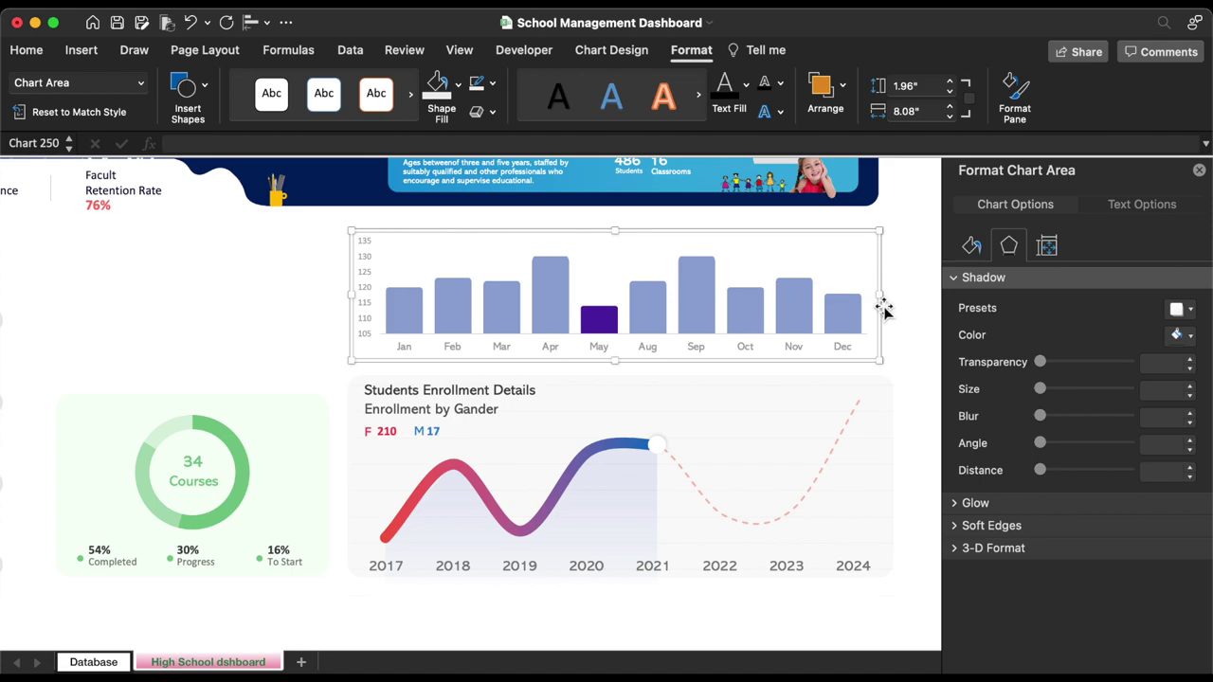
left_click_drag(882, 300, 891, 299)
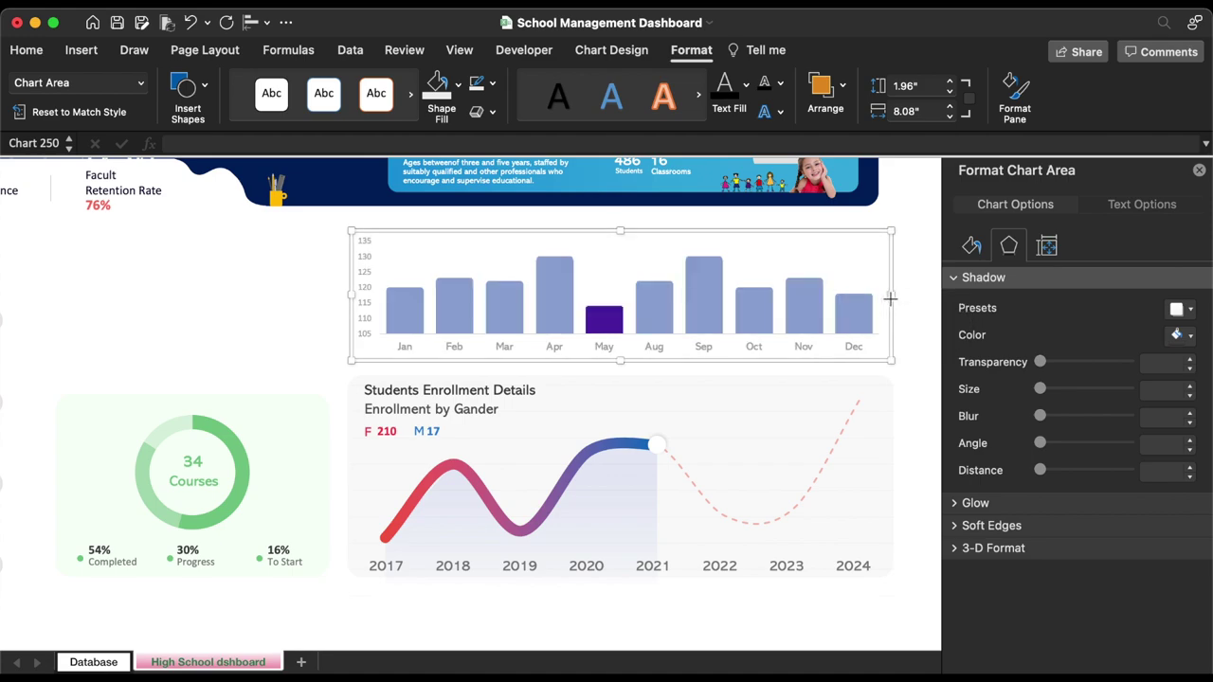
left_click(262, 259)
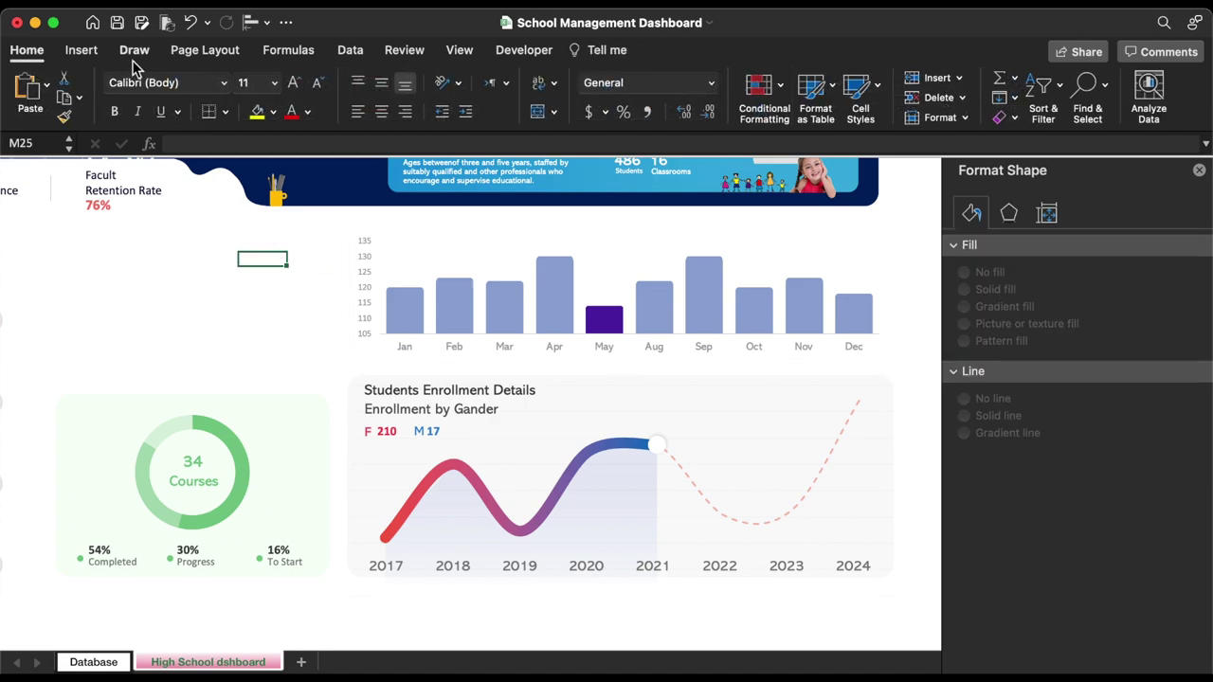
- Draw a perfectly flat straight line across the bar chart at the 130 level, ending at the chart's right edge
left_click(93, 57)
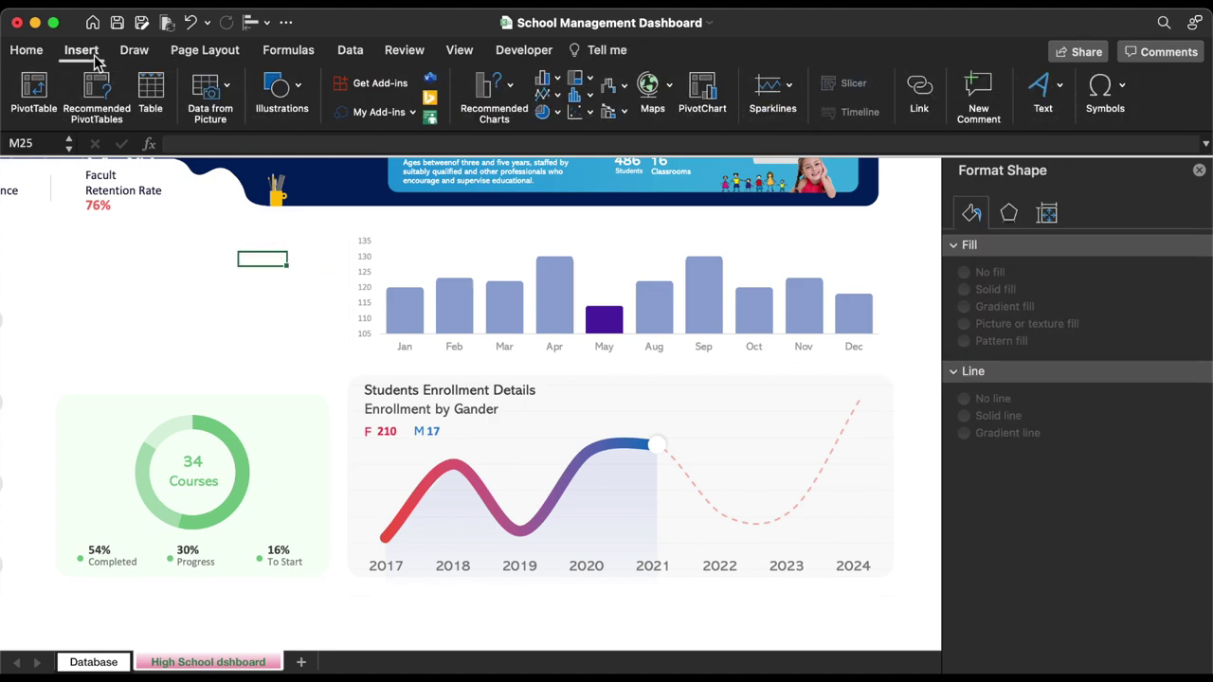
left_click(276, 93)
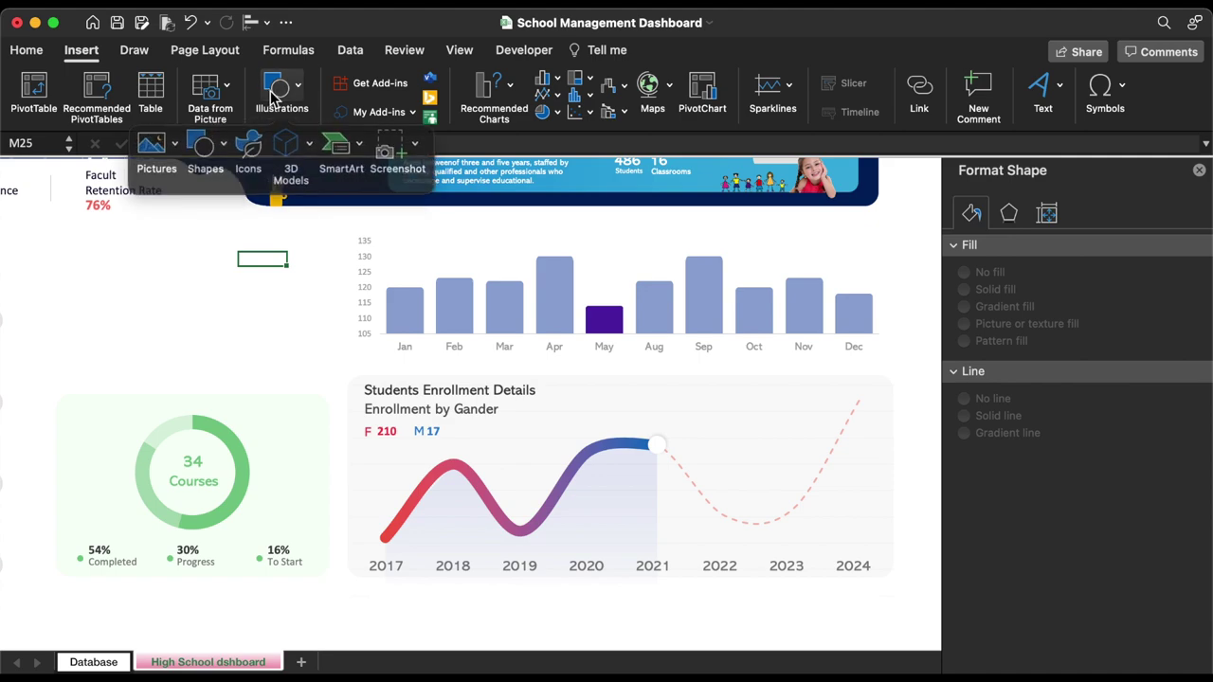
left_click(208, 144)
left_click(268, 197)
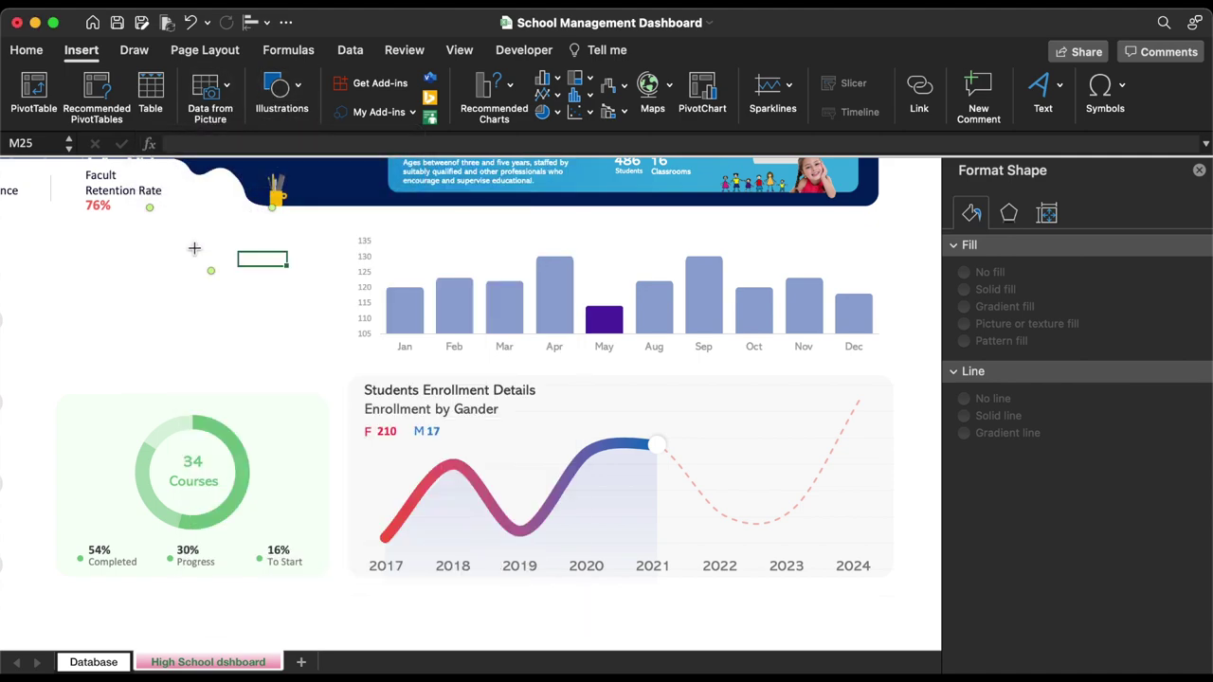
left_click_drag(172, 264, 689, 263)
left_click_drag(562, 263, 501, 259)
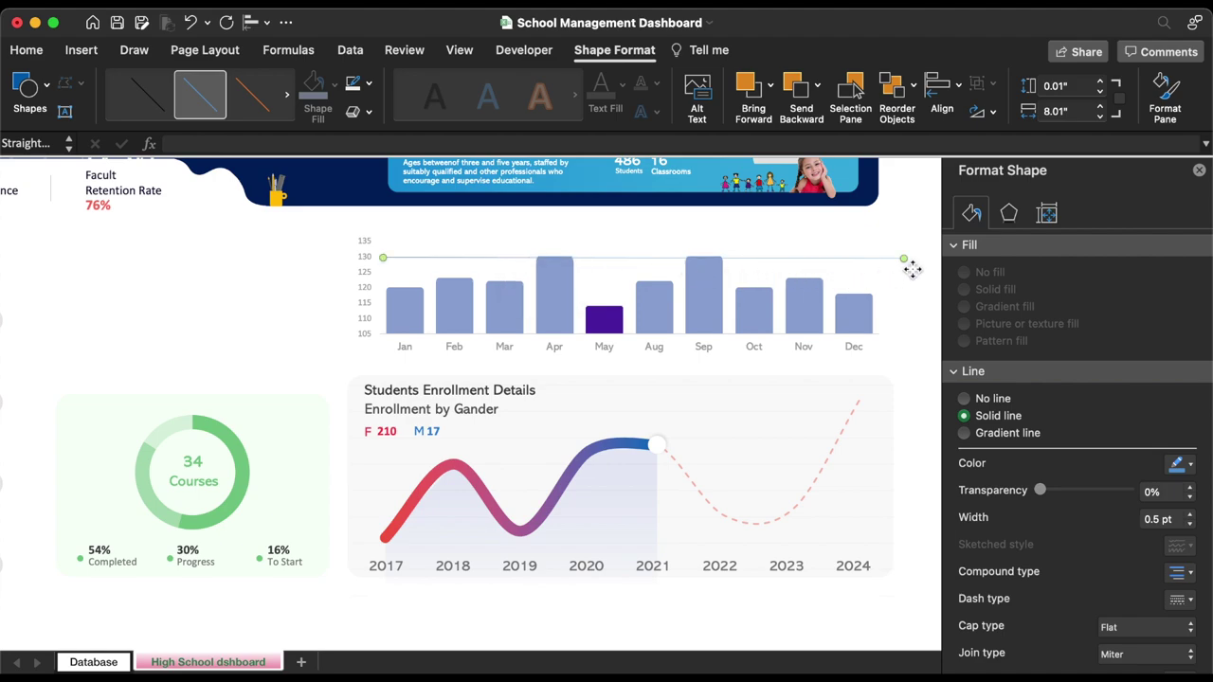
left_click_drag(903, 260, 877, 260)
left_click(1100, 91)
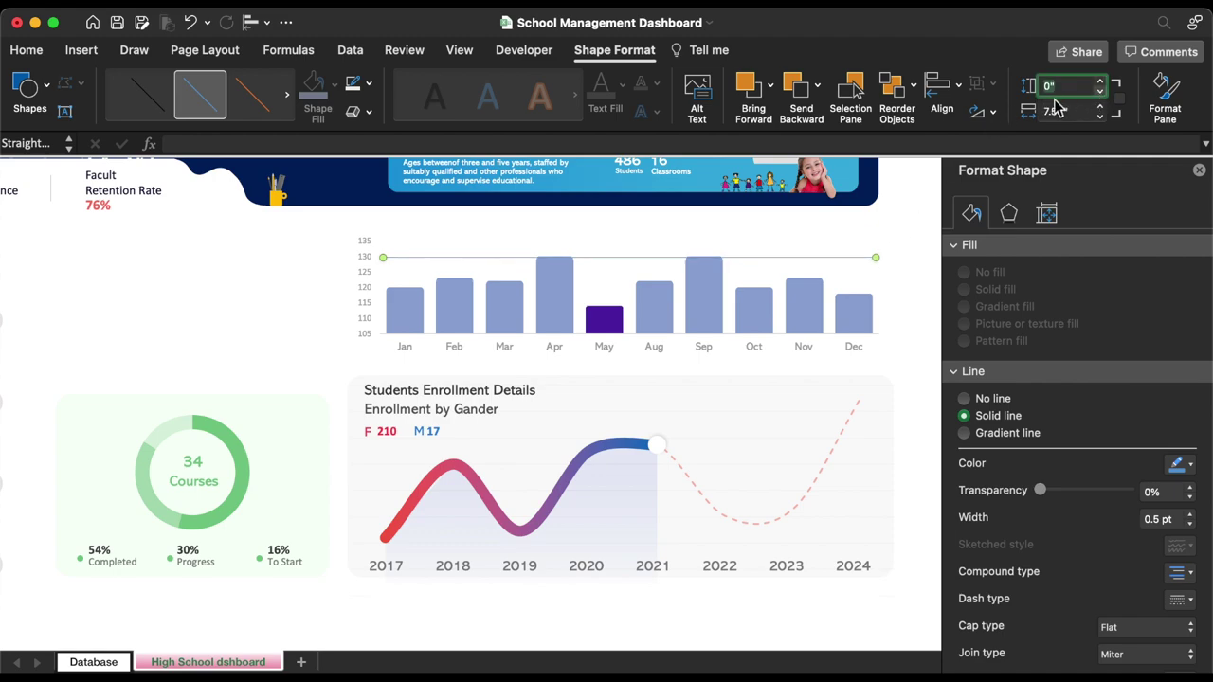
- Undo the stray outline colour and copy the line down to the 120 and 110 levels
left_click(368, 84)
left_click(360, 232)
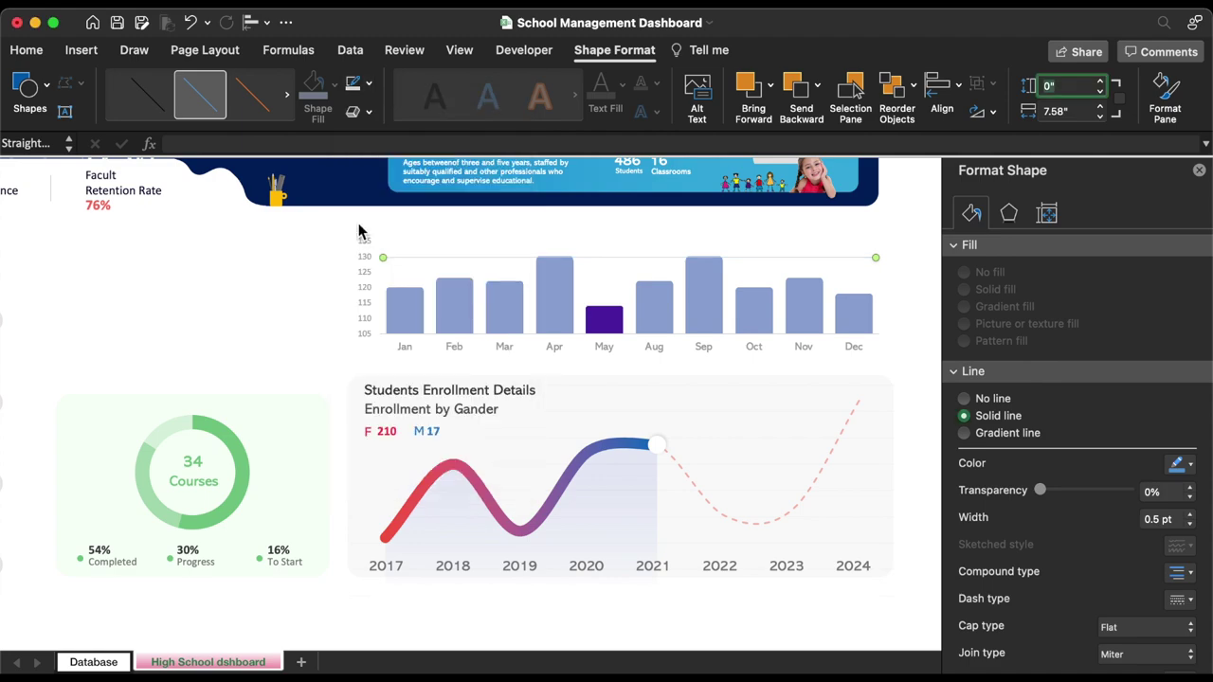
key("super+z")
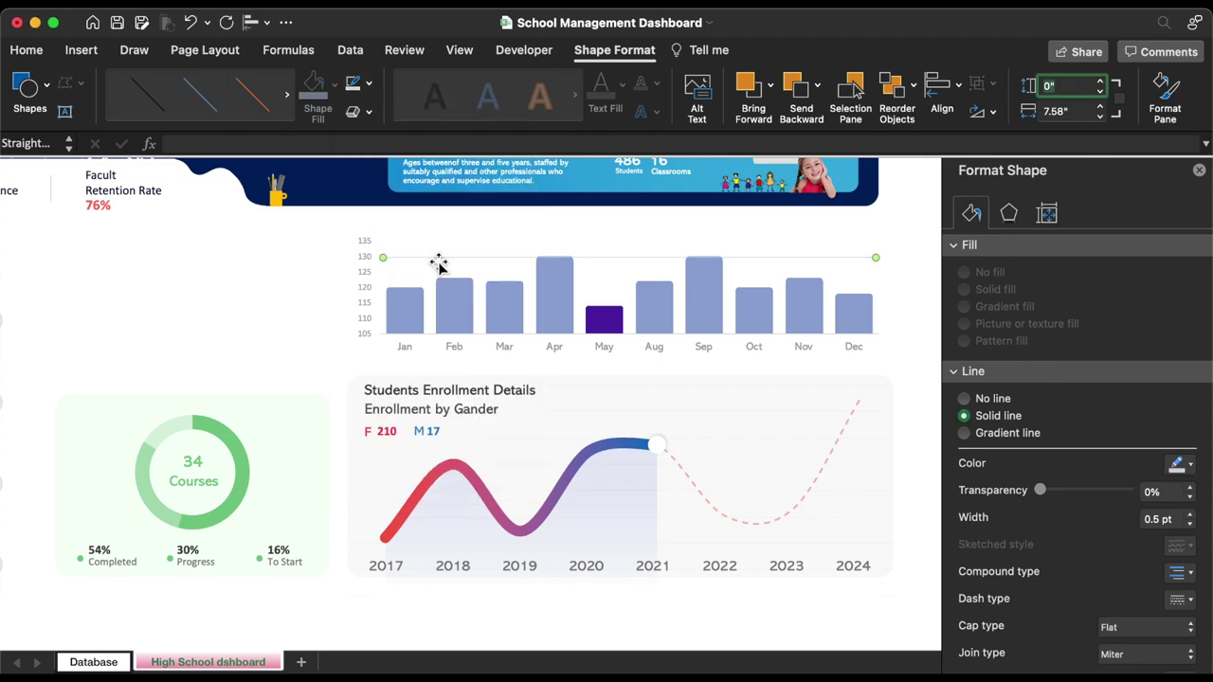
left_click_drag(439, 262, 490, 290)
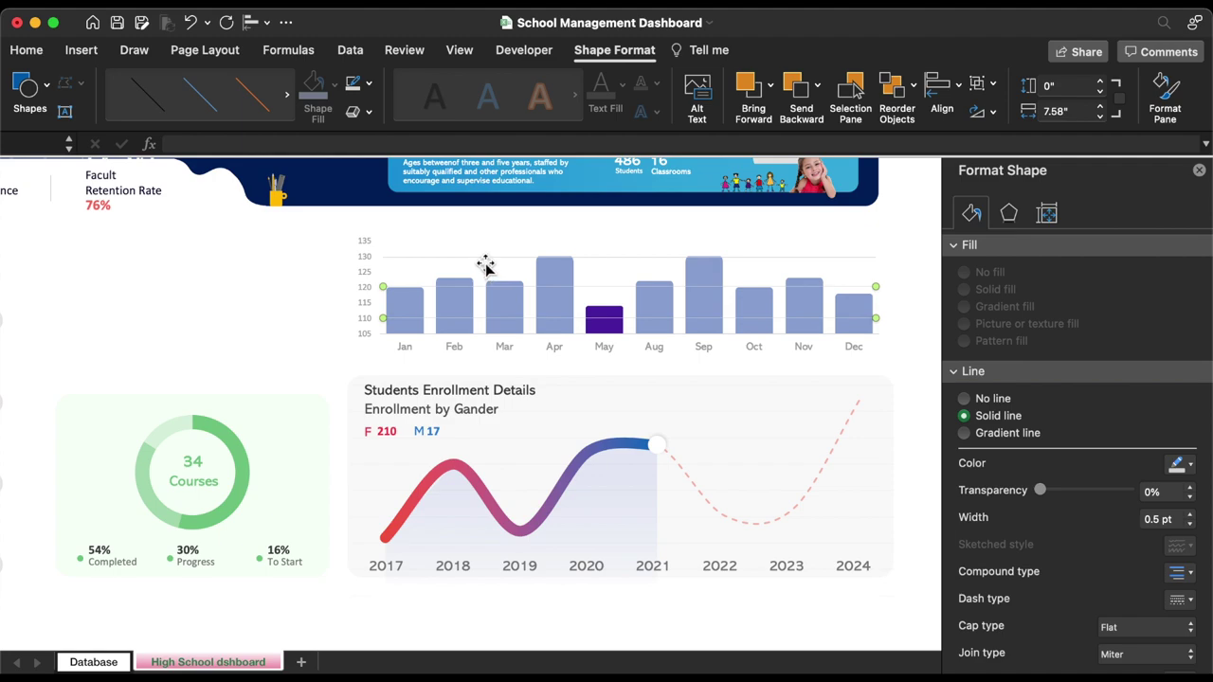
key("super+d")
- Group the lines with the bar chart and send the group to the back
right_click(485, 268)
mouse_move(550, 348)
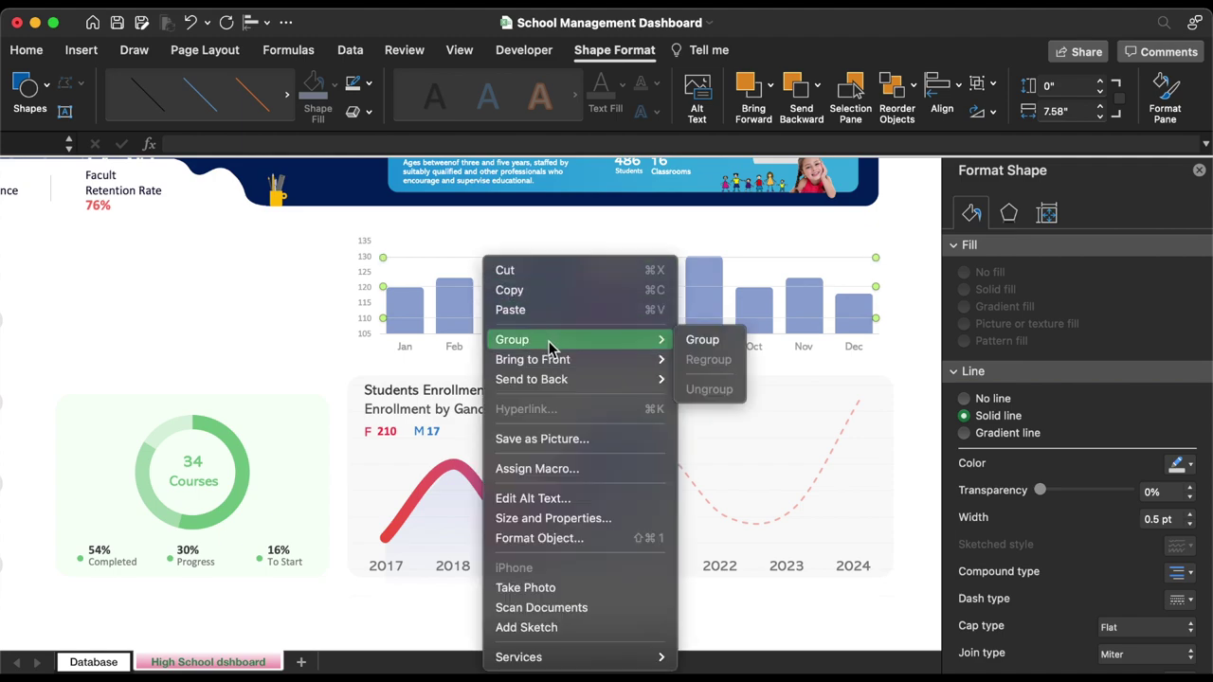
left_click(699, 348)
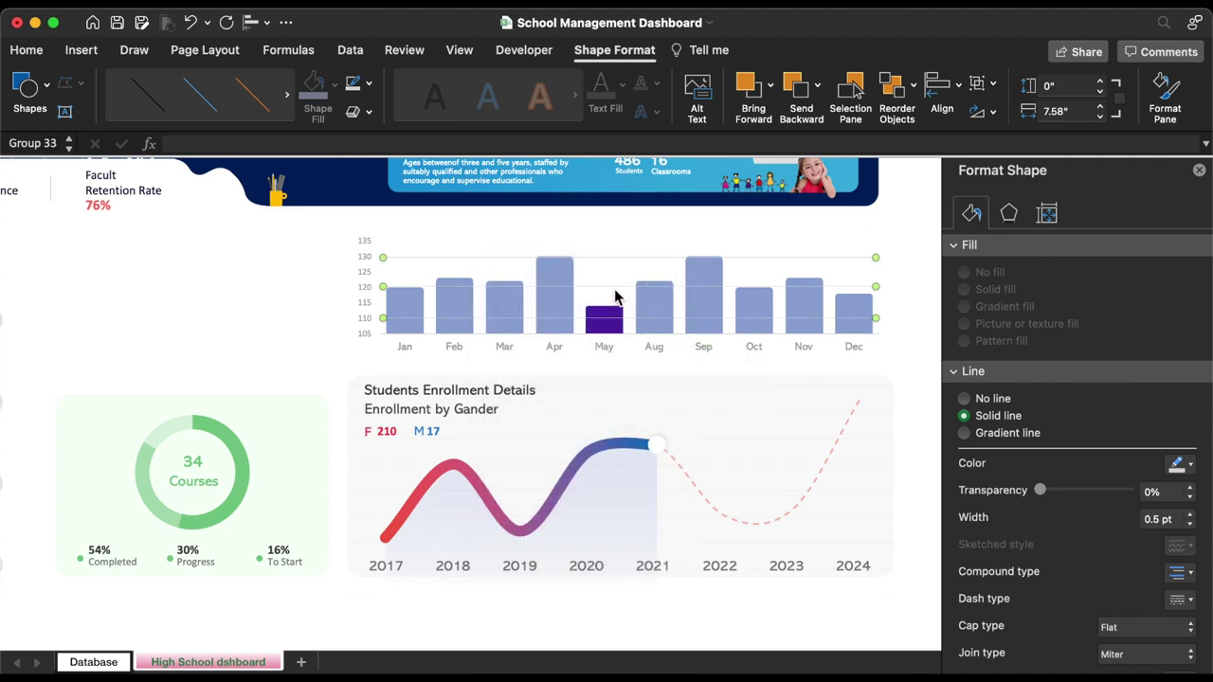
right_click(516, 246)
mouse_move(668, 360)
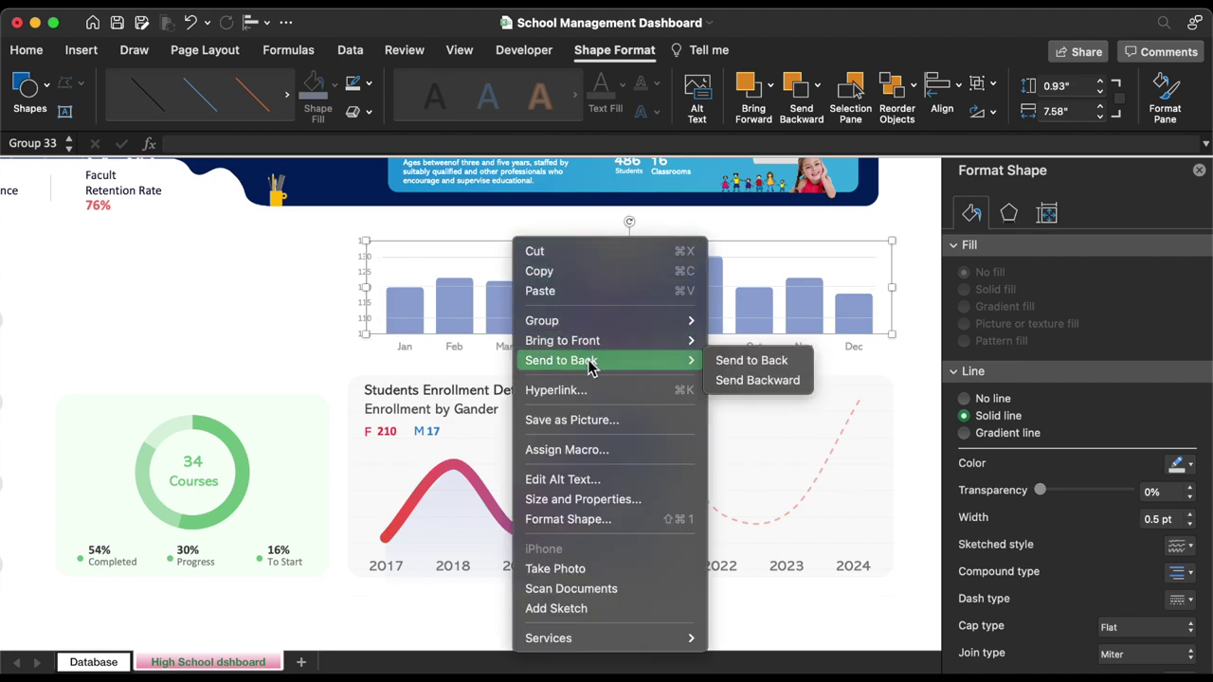
left_click(750, 360)
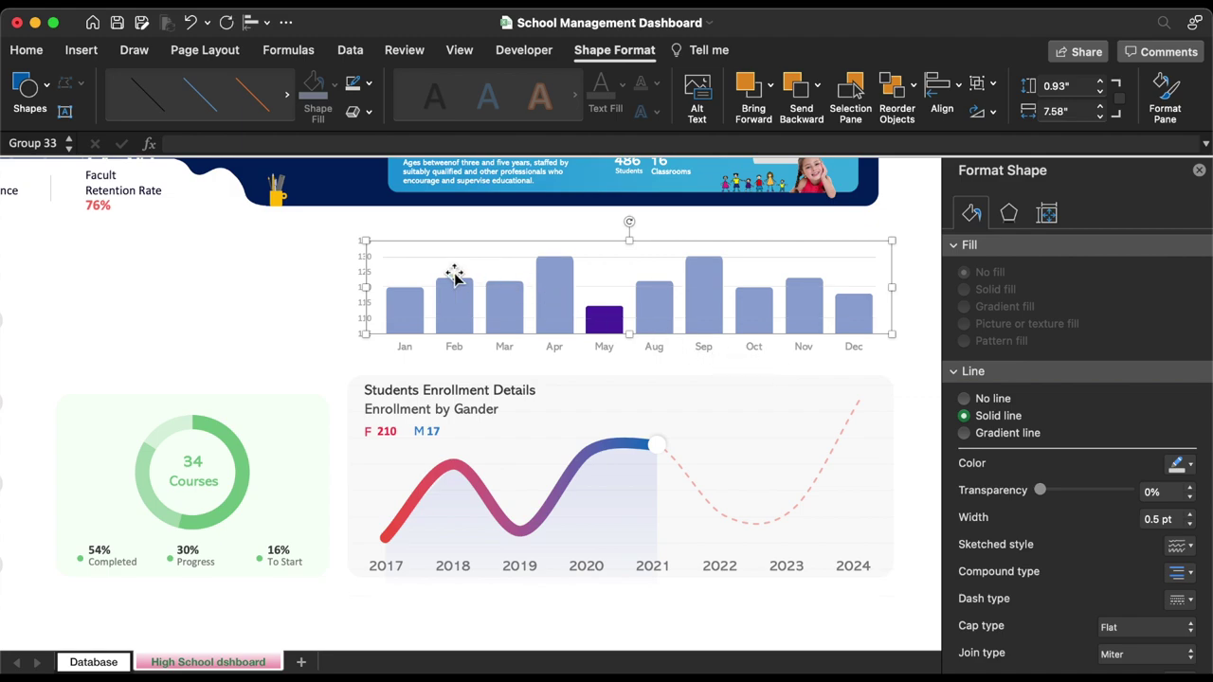
- Draw a small rectangle just left of the learning-hours chart
left_click(81, 52)
left_click(276, 94)
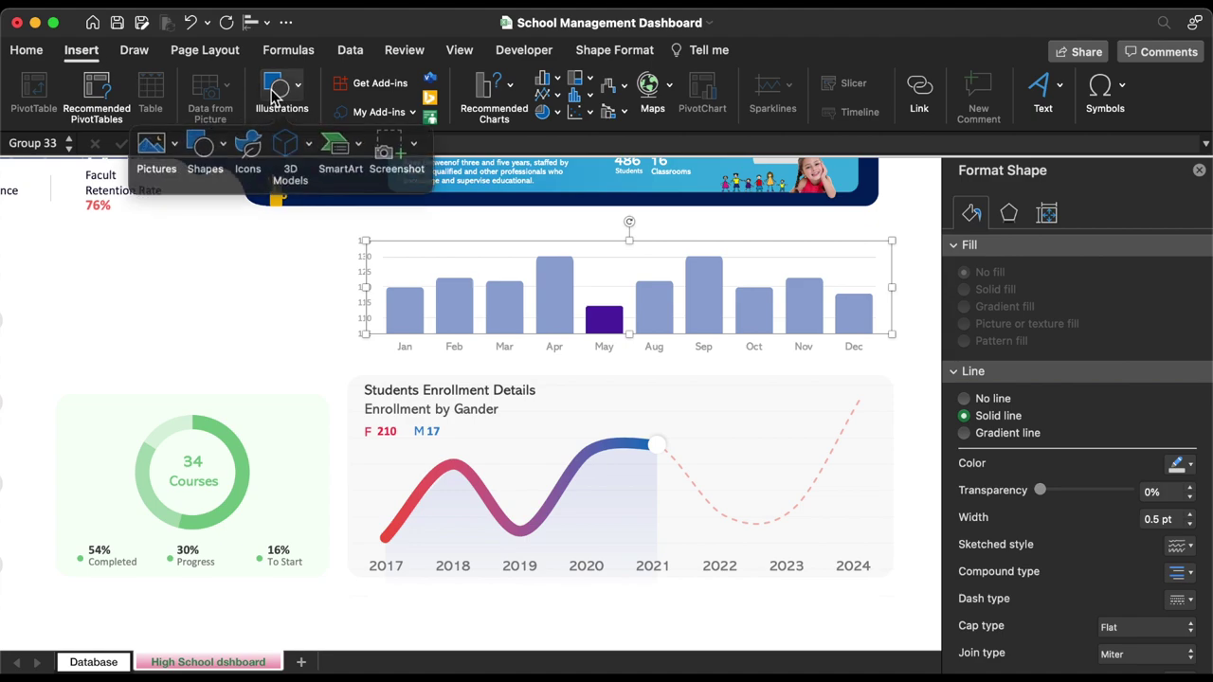
left_click(214, 144)
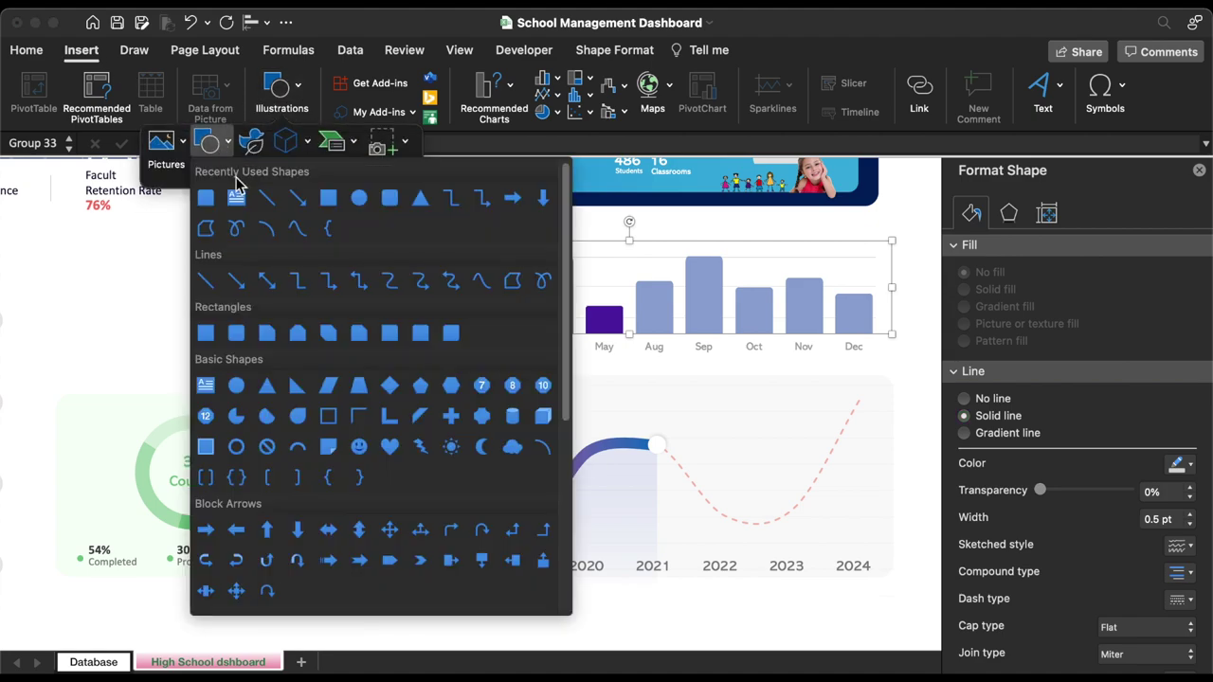
left_click(327, 199)
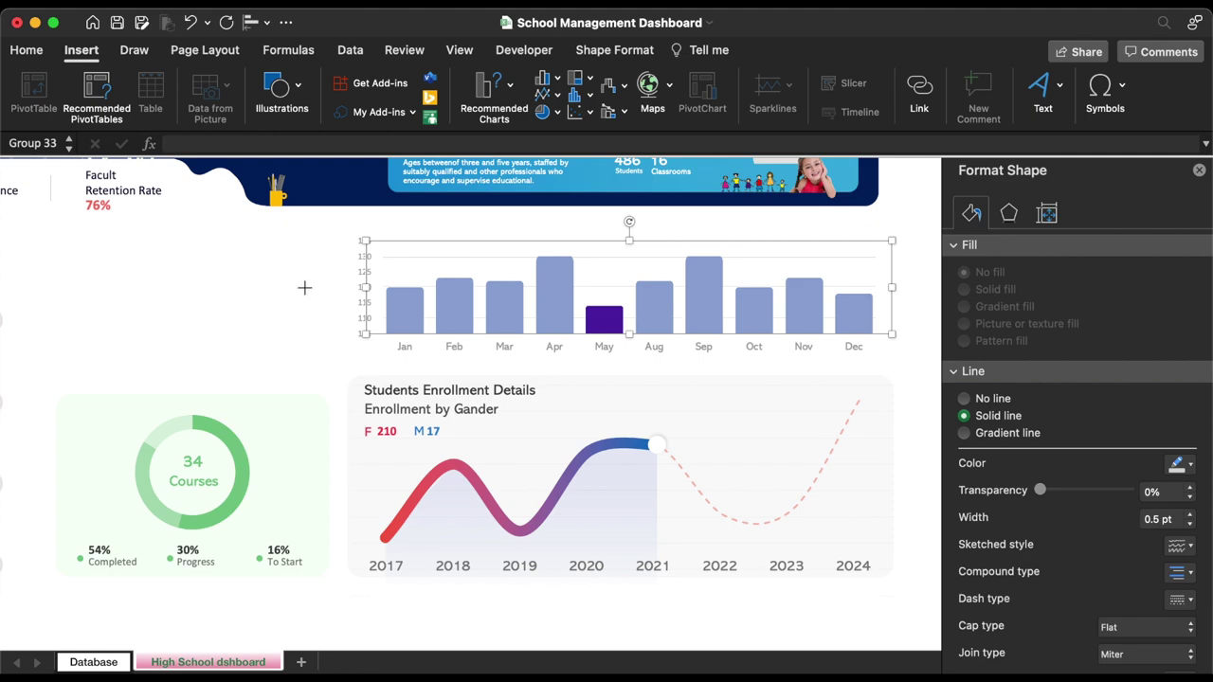
left_click_drag(304, 287, 324, 297)
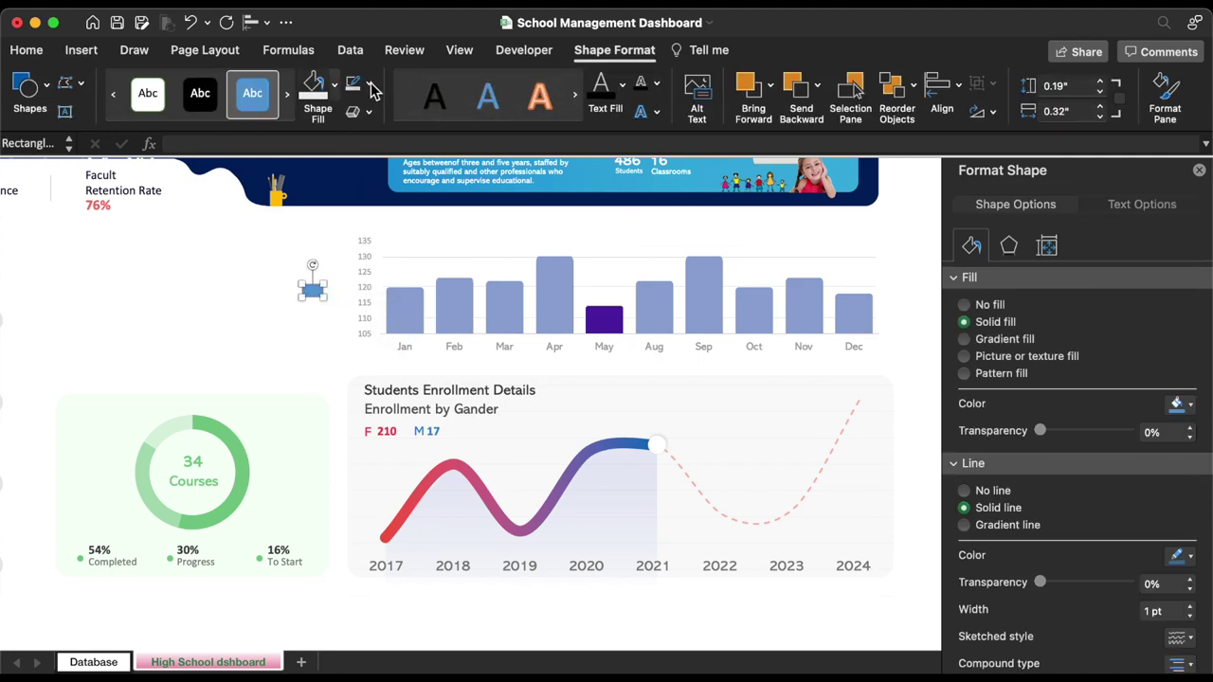
- Give the rectangle a white fill and no outline, then drag it over the in-between y-axis labels
left_click(369, 84)
left_click(368, 139)
left_click(334, 83)
left_click(317, 188)
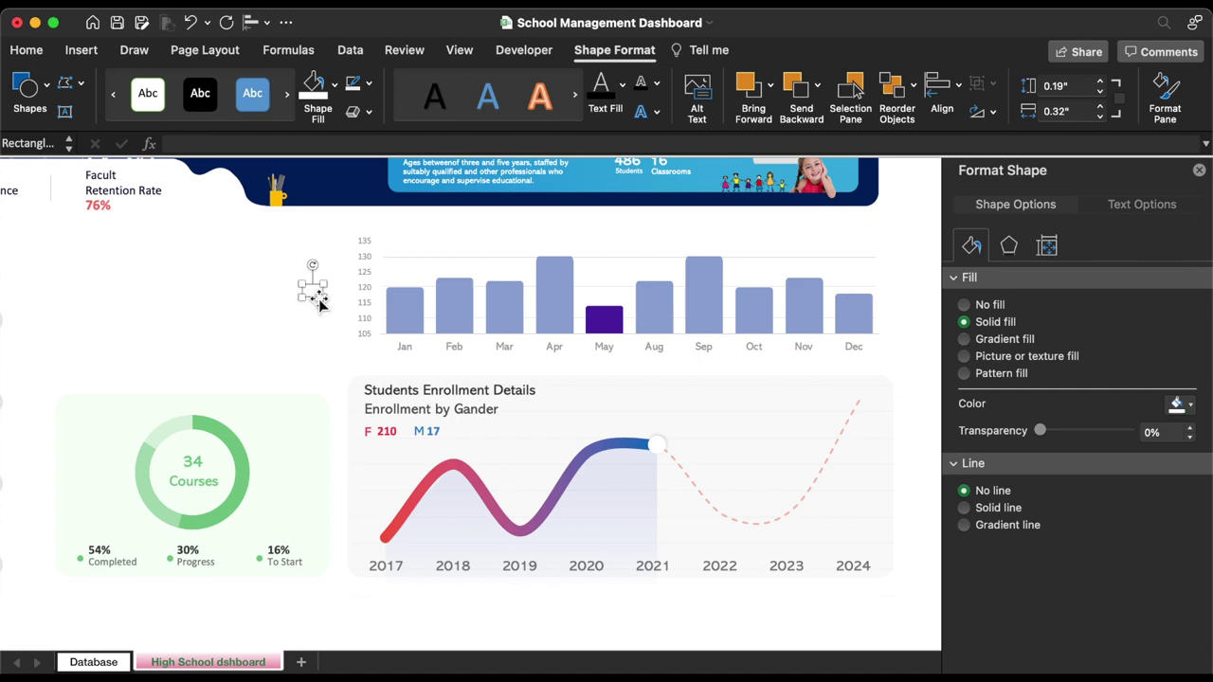
left_click_drag(314, 293, 371, 341)
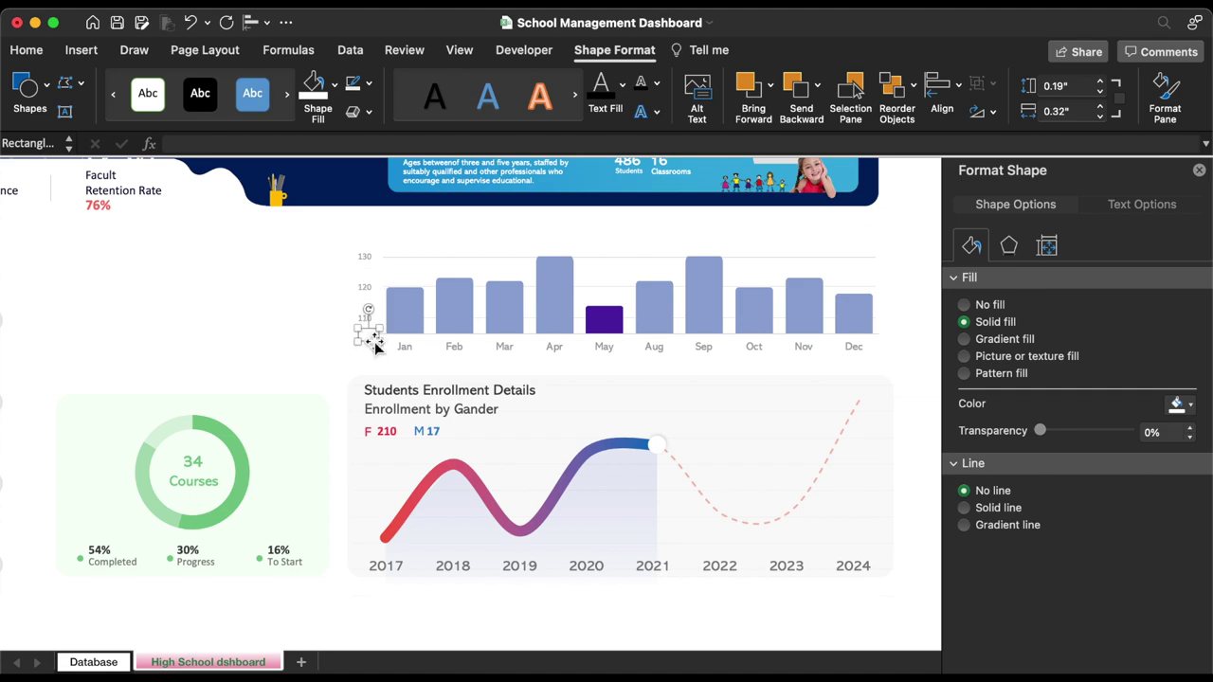
left_click(285, 290)
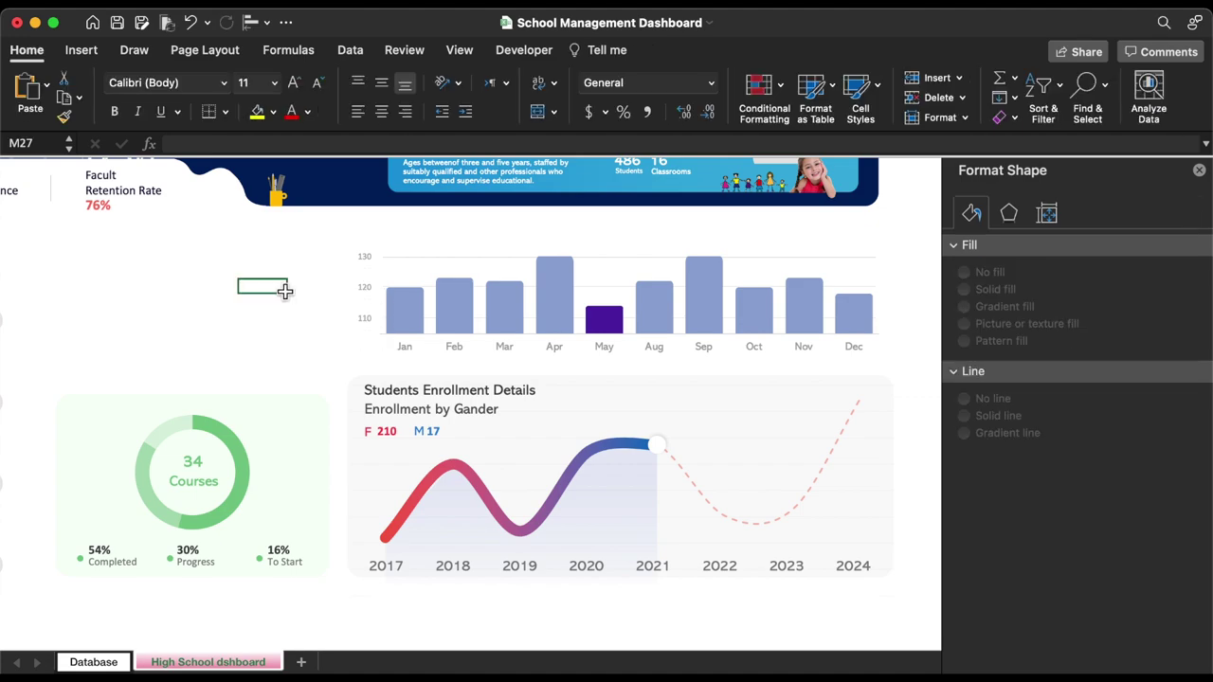
- Paste a copy of the Students Enrollment Details box above the chart, retitled 'Learning Hours Overview'
left_click(442, 390)
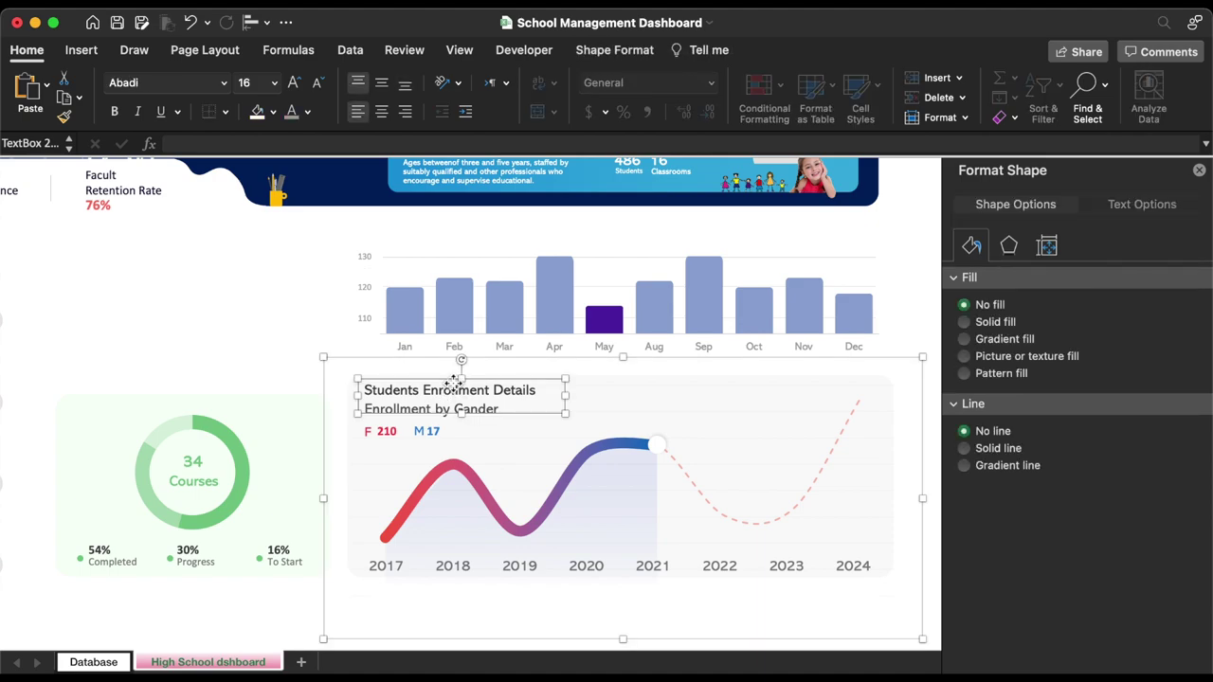
left_click(302, 273)
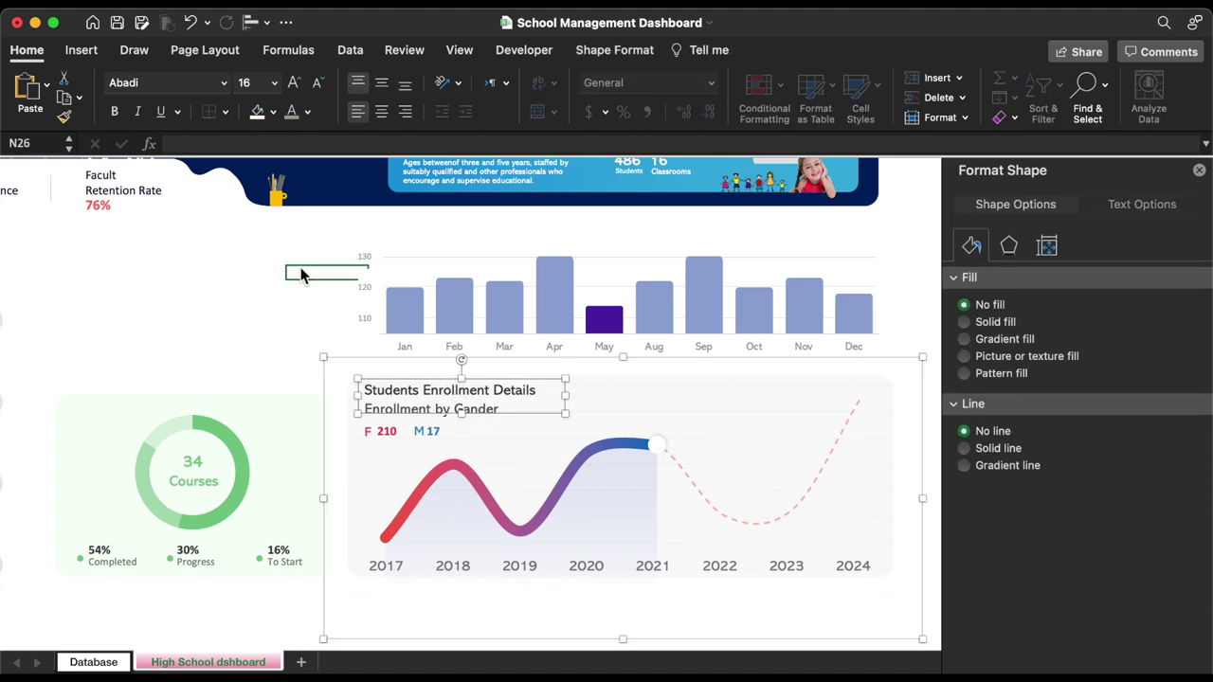
key("super+v")
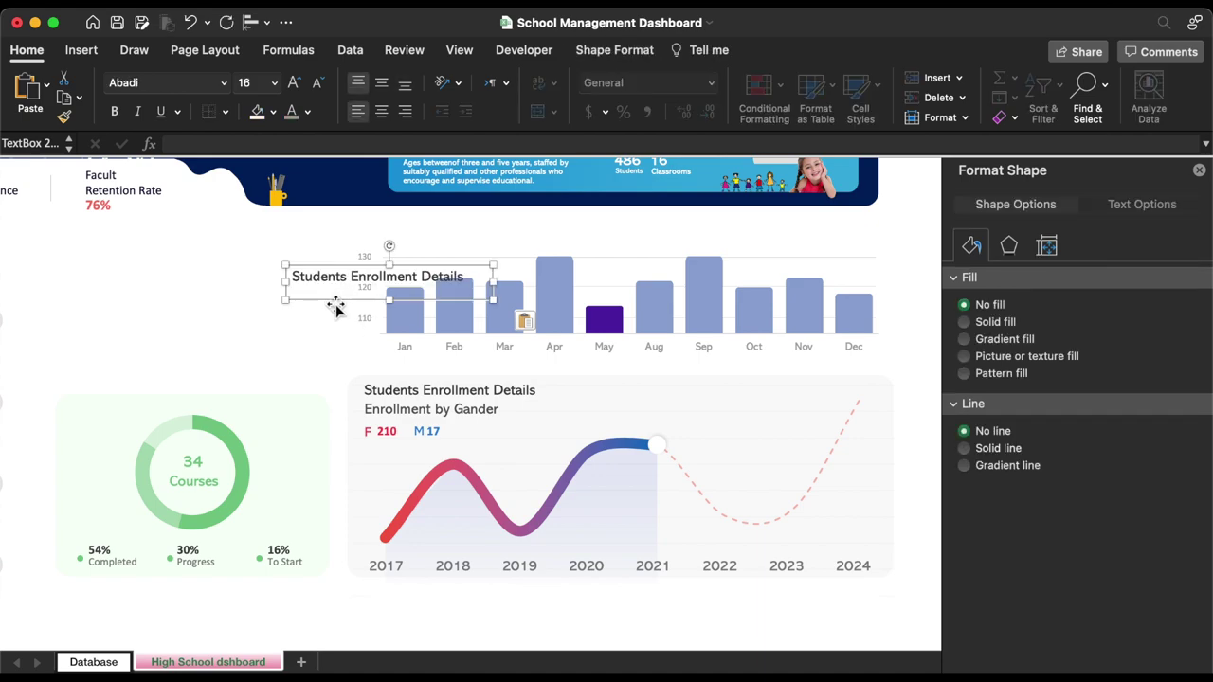
left_click_drag(333, 307, 401, 254)
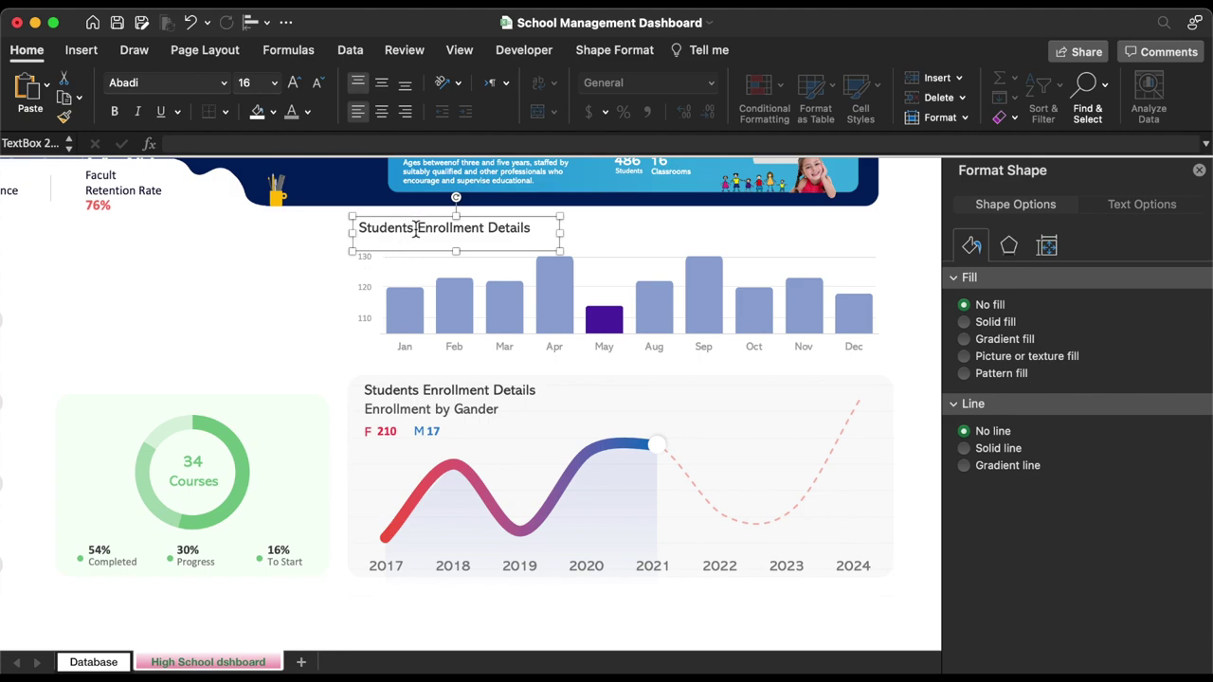
triple_click(415, 230)
type("Learning Hours Overview")
- Duplicate the title to the right and set the copy to 11 pt in a theme colour
left_click_drag(521, 234, 769, 234)
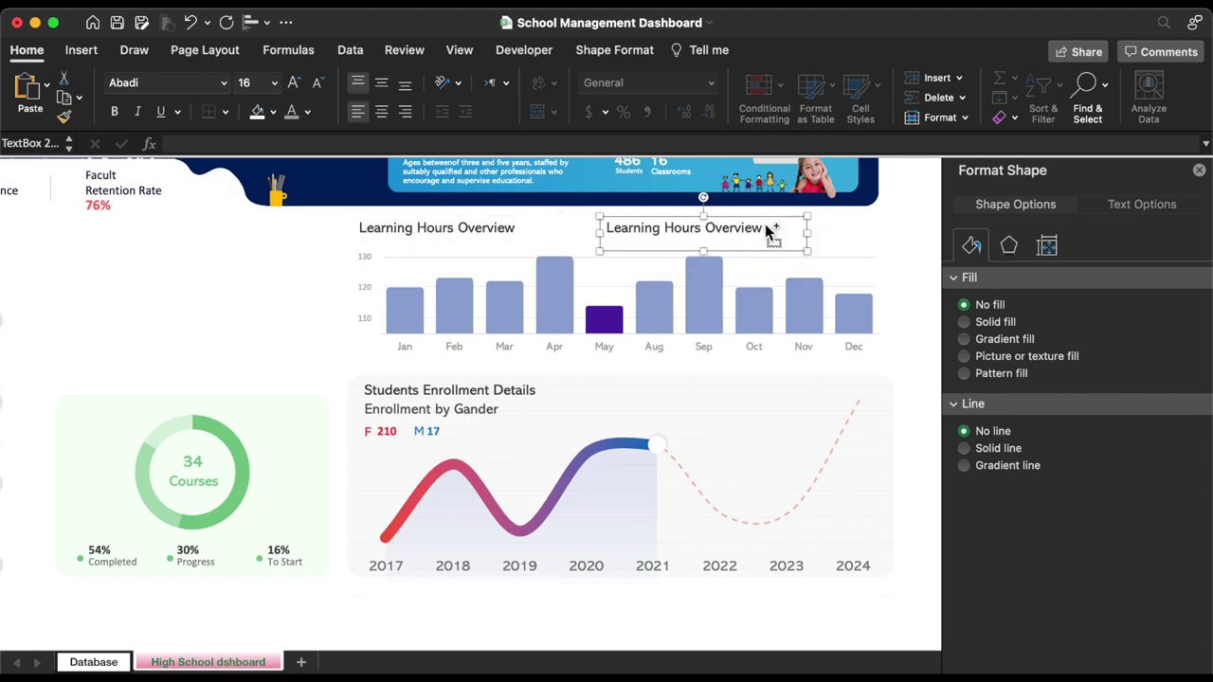
triple_click(770, 234)
left_click(274, 83)
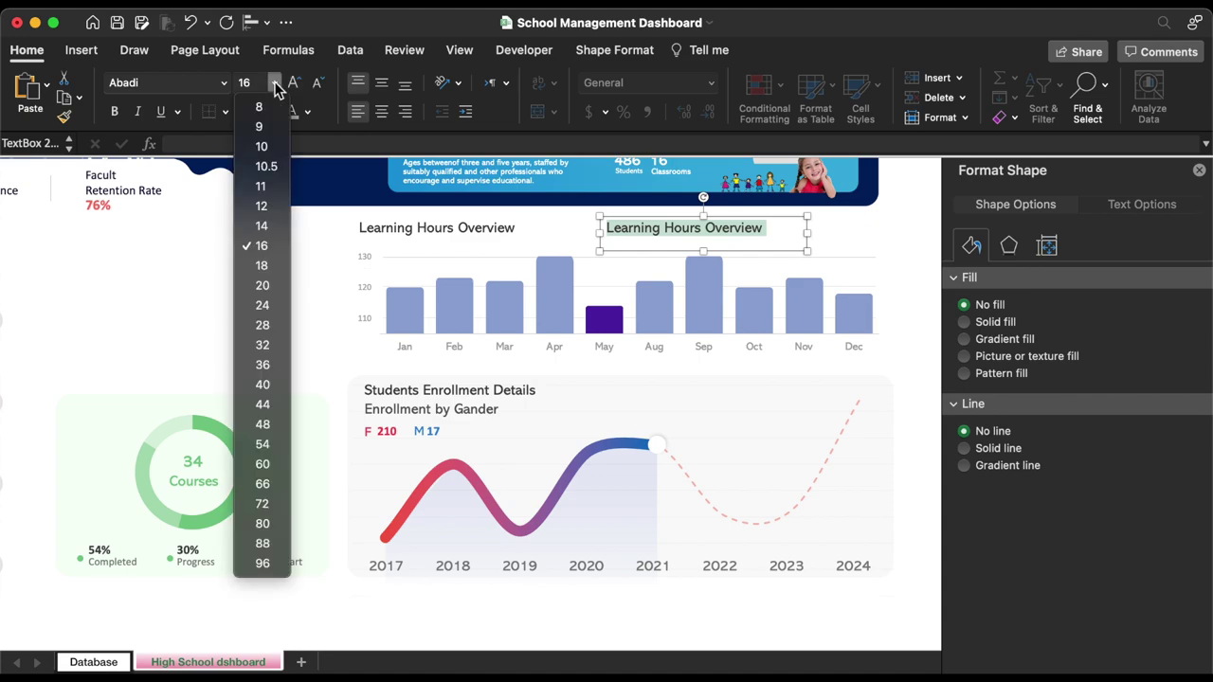
left_click(262, 188)
left_click(307, 111)
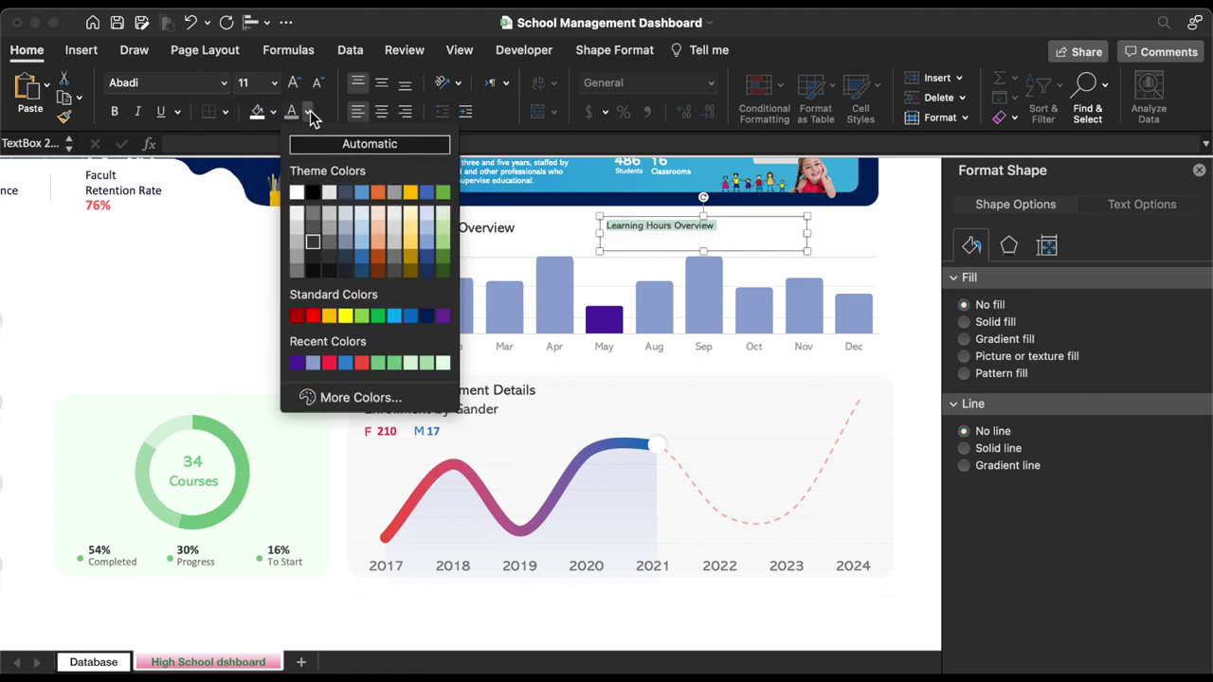
left_click(311, 237)
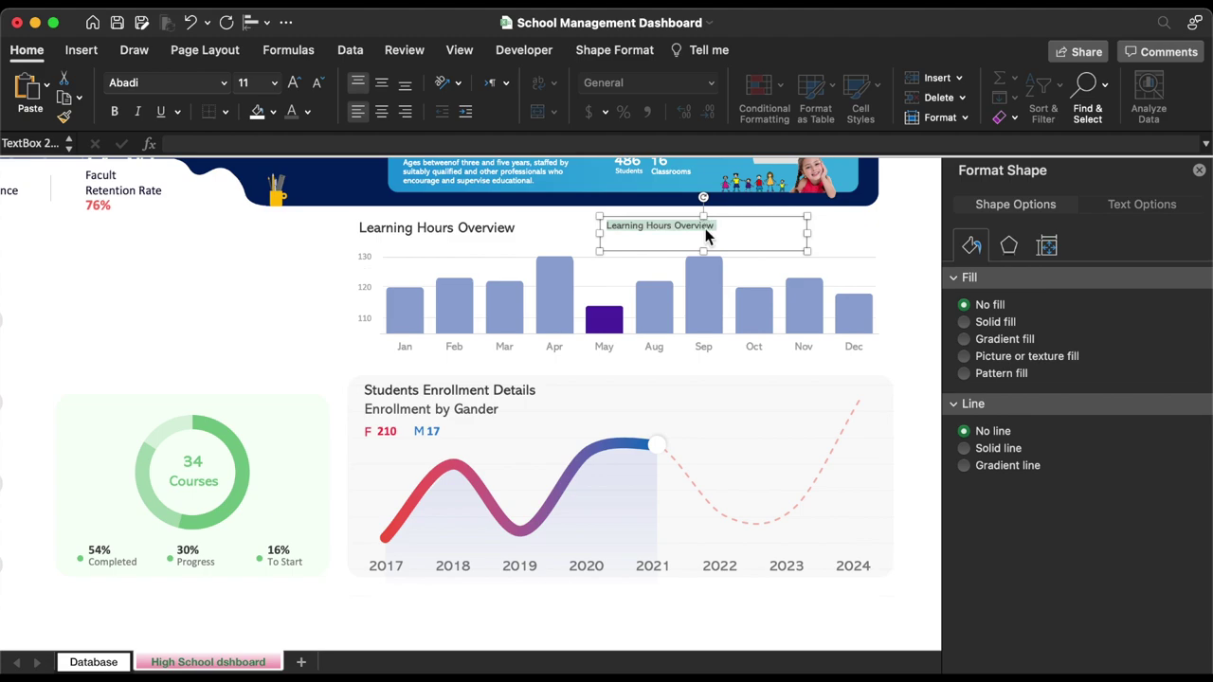
- Create centred 'Lessons' and 'During' labels side by side above the chart
type("Lessons")
left_click_drag(705, 231, 866, 226)
type("During")
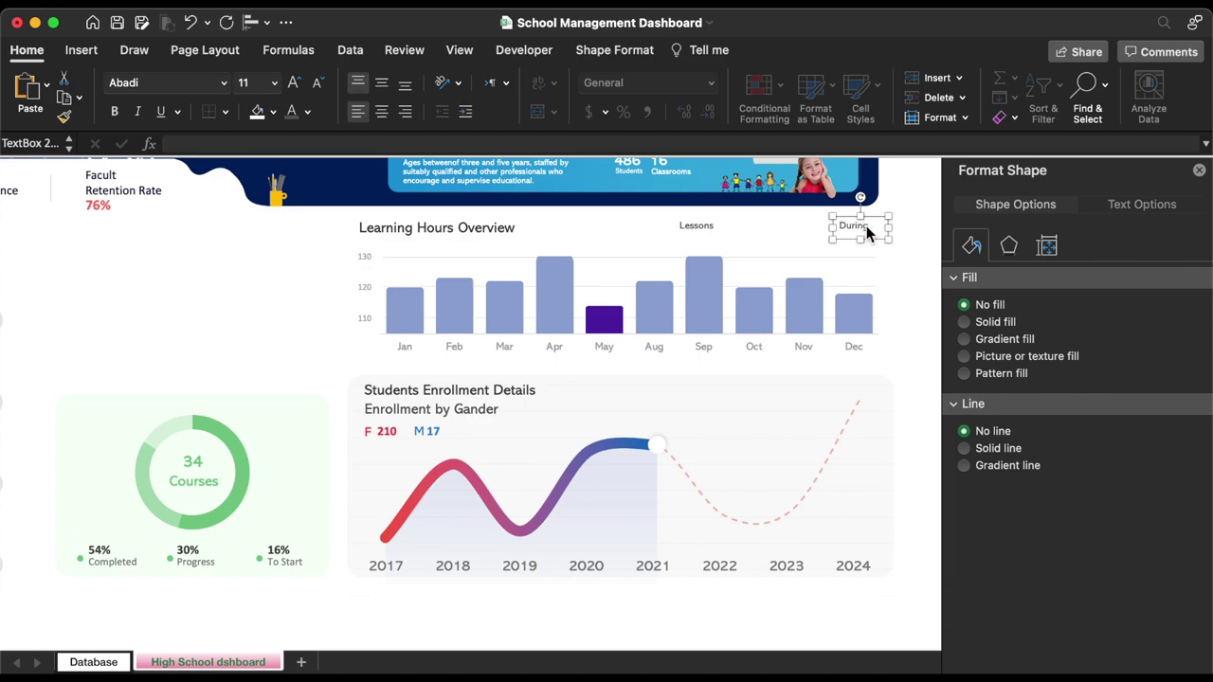
left_click(701, 226, "shift")
left_click_drag(701, 225, 675, 221)
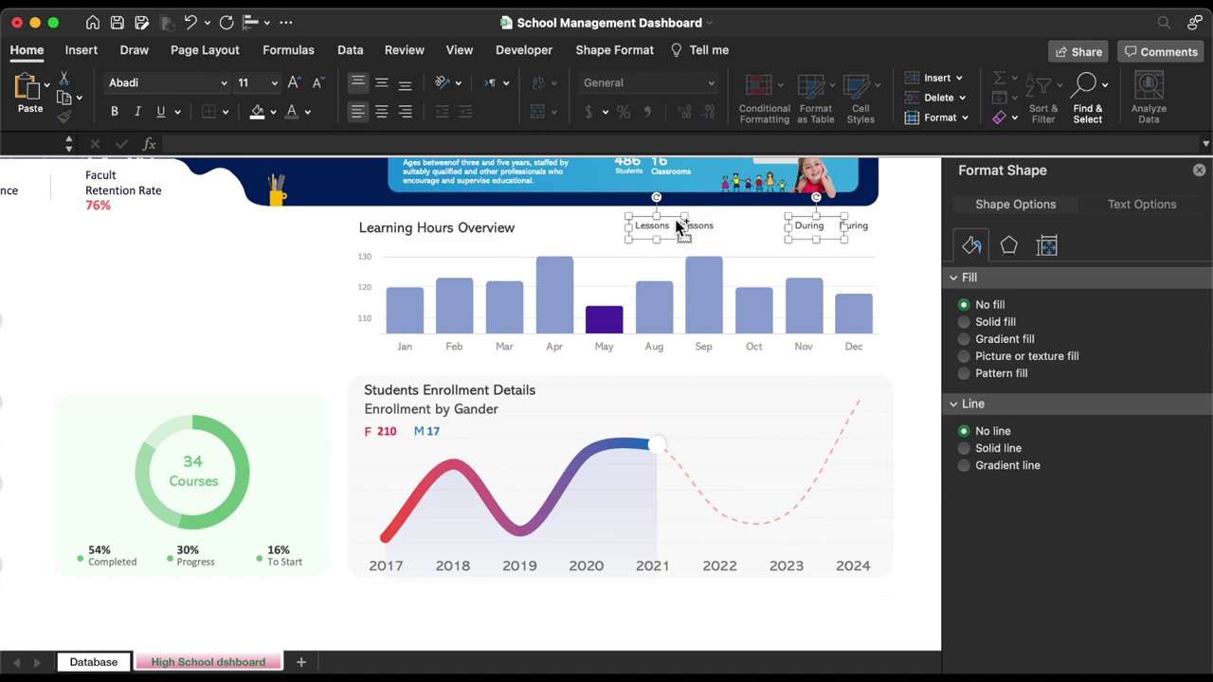
left_click(384, 118)
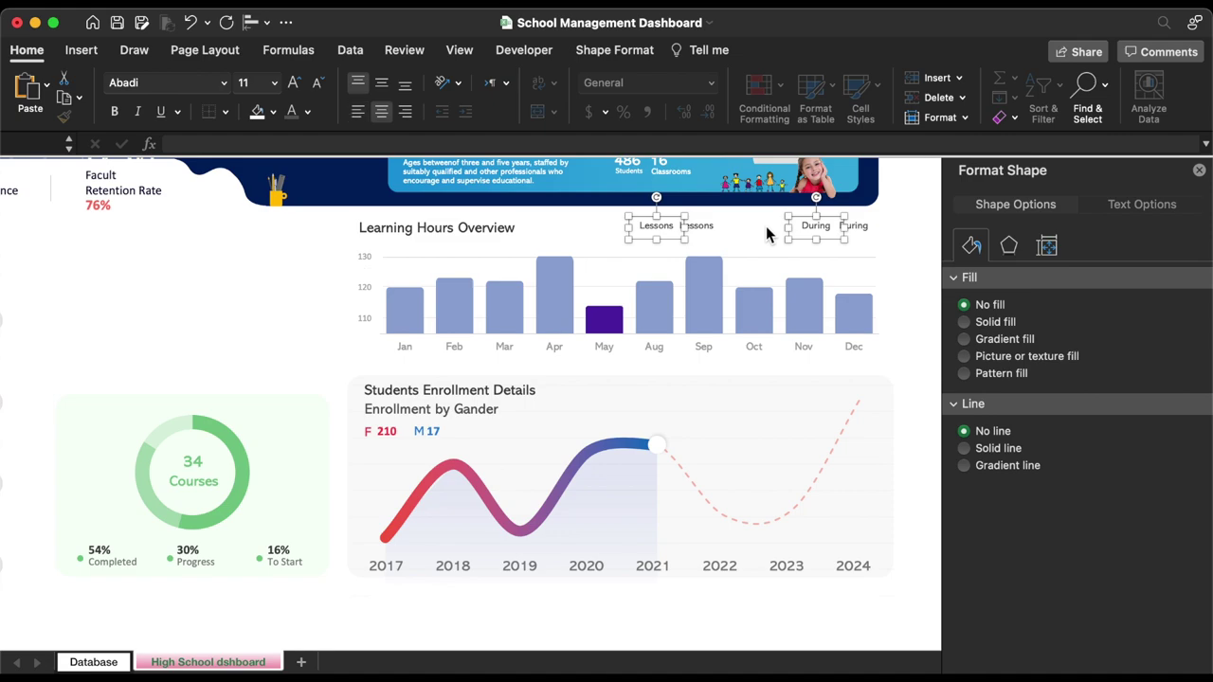
key("Left")
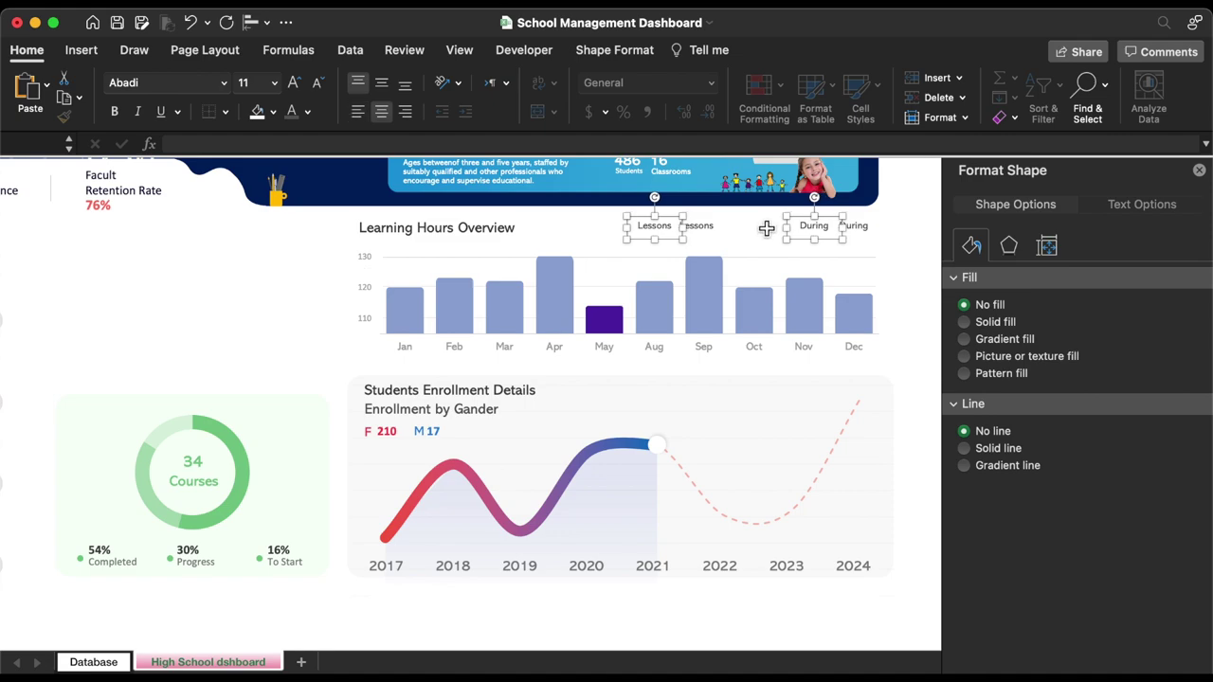
- Replace the 'During' text with a formula linking it to the Database value 336 (=Database!AJ4)
left_click(820, 238)
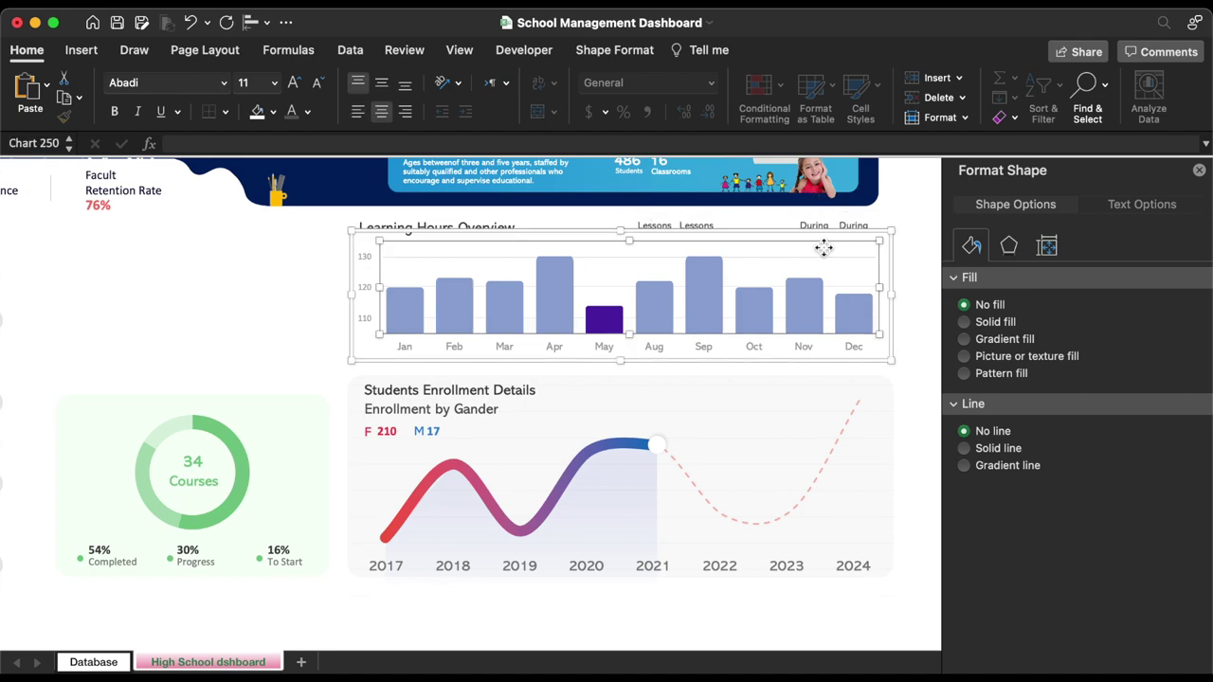
left_click(820, 228)
double_click(821, 225)
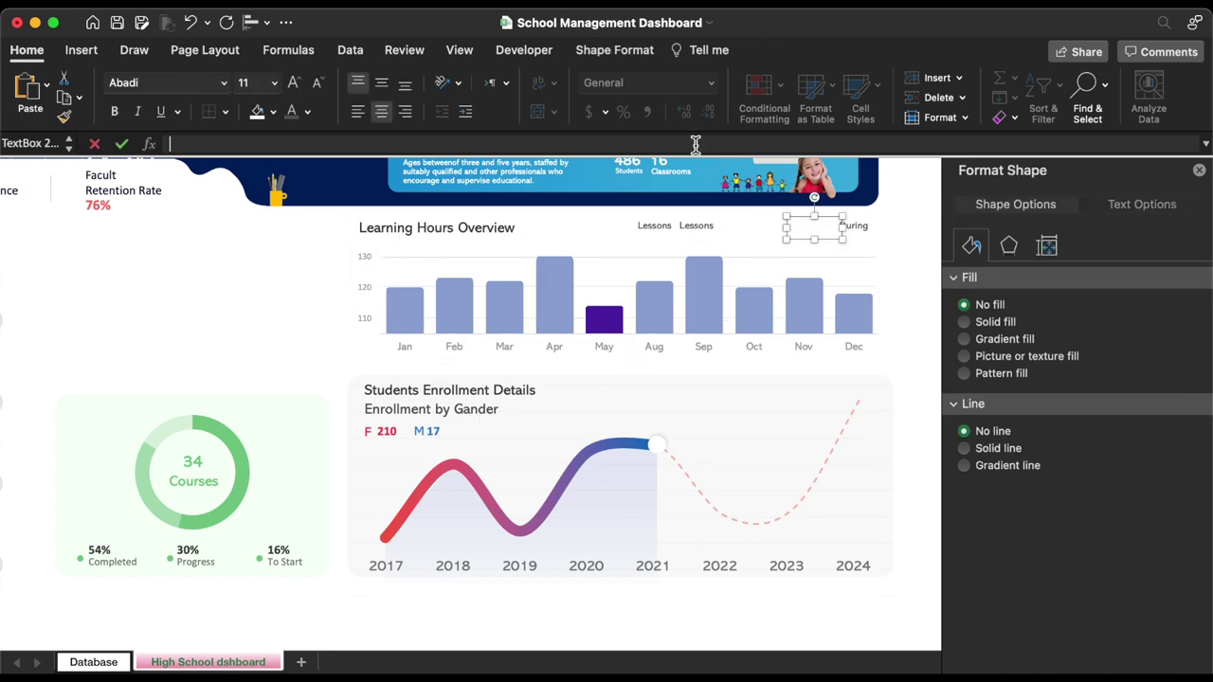
type("=")
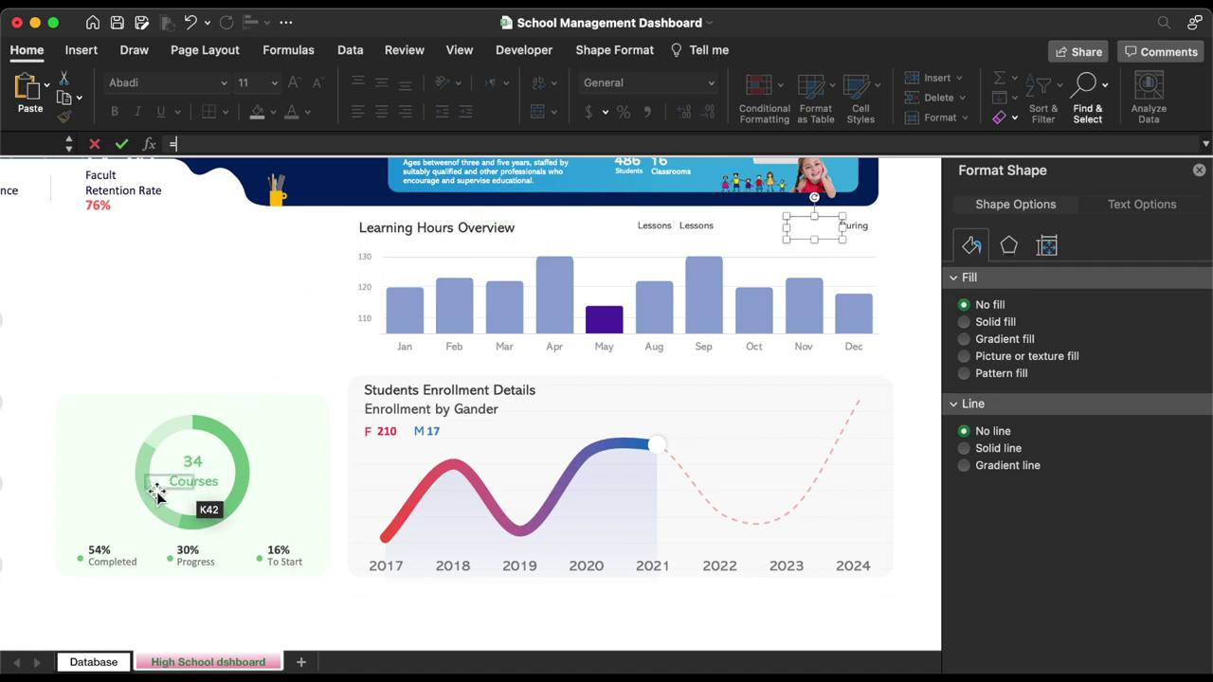
left_click(94, 661)
left_click(720, 256)
key("Return")
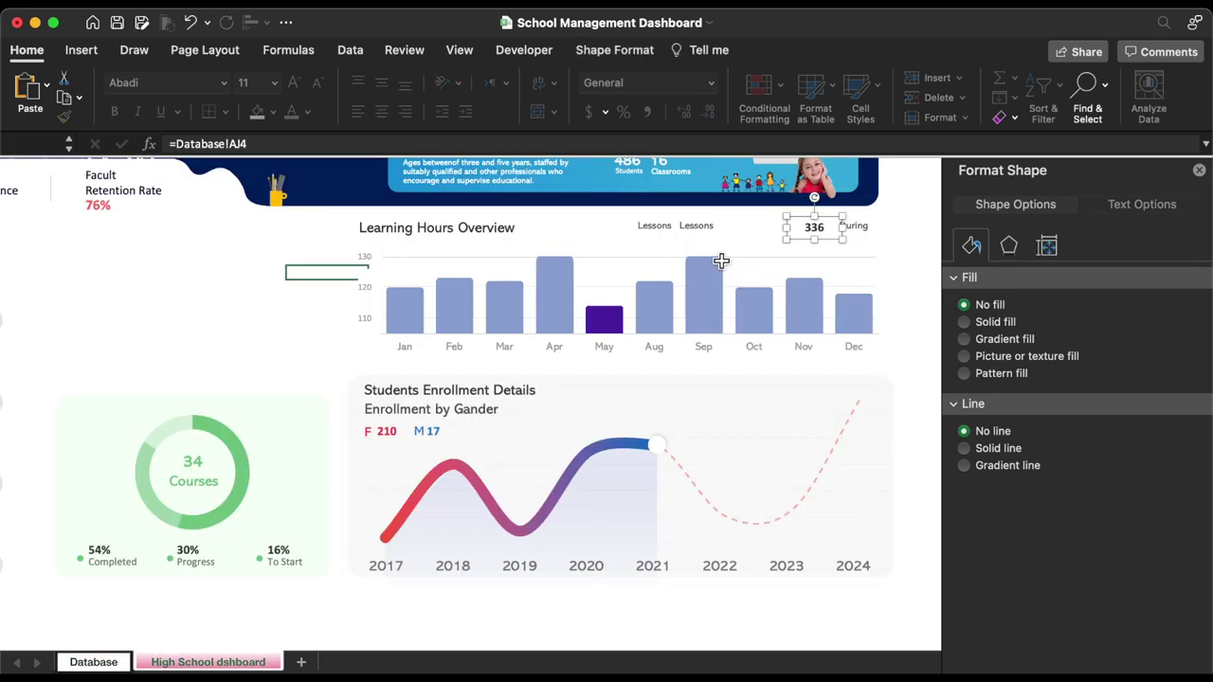
- Link the Lessons box to the Database value 306 in cell AK4
left_click(665, 227)
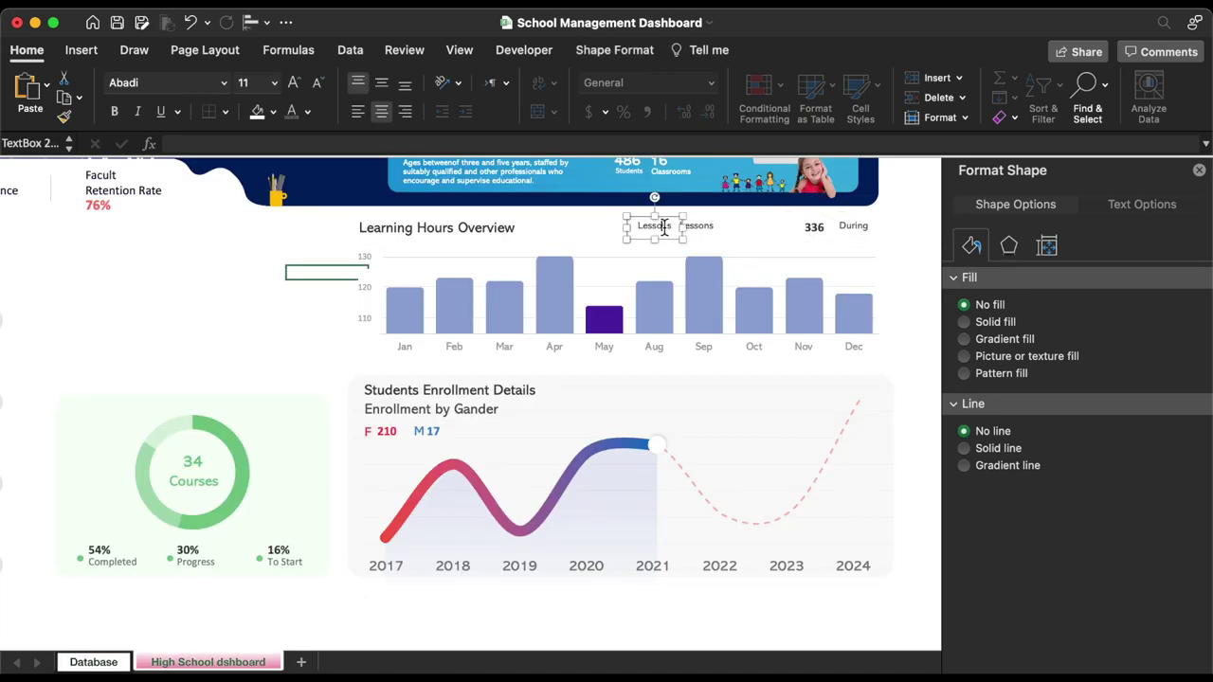
key("BackSpace")
type("=")
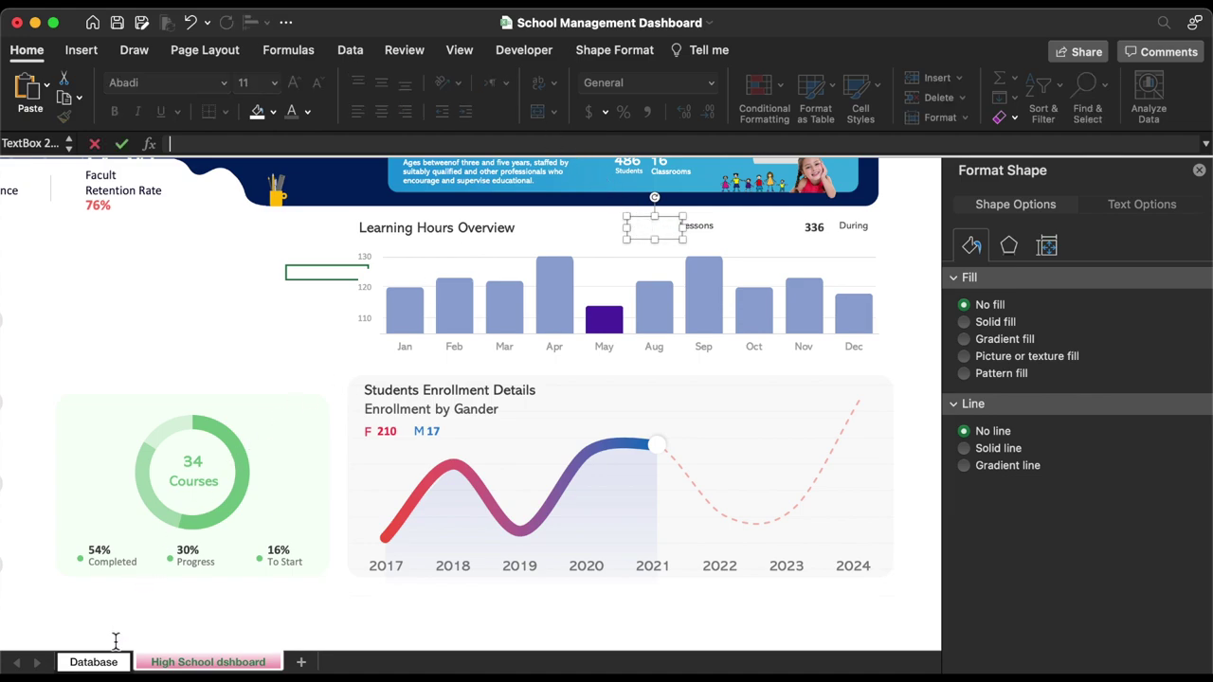
left_click(93, 661)
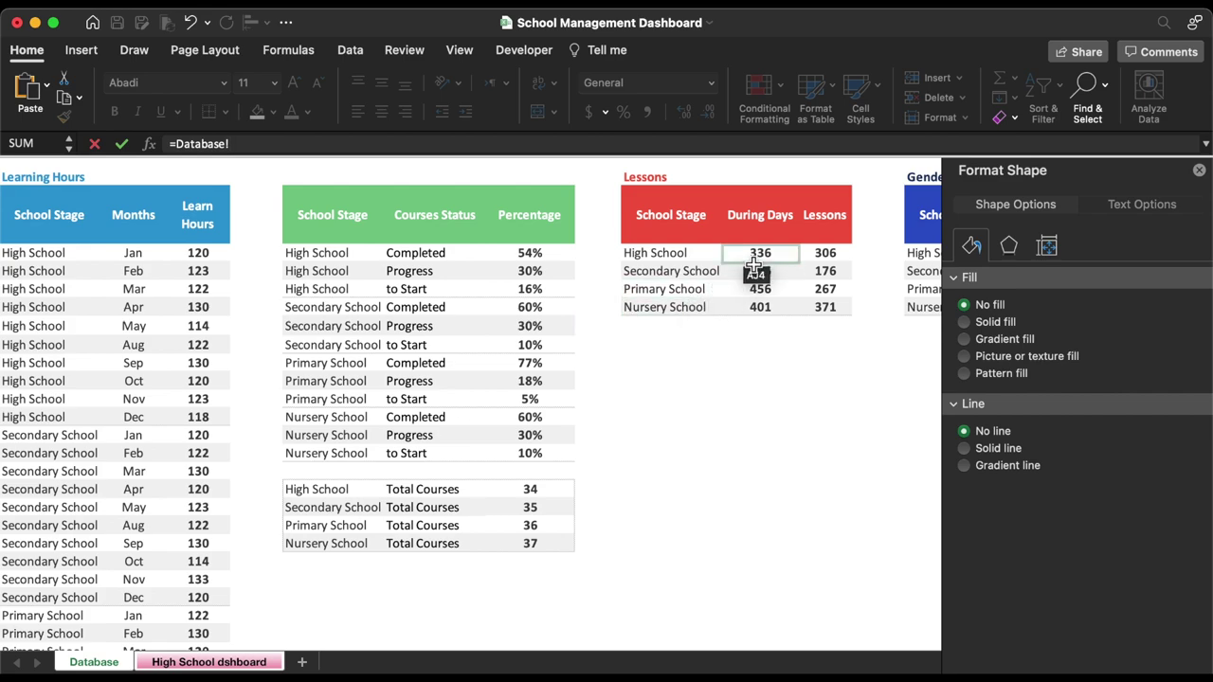
left_click(819, 258)
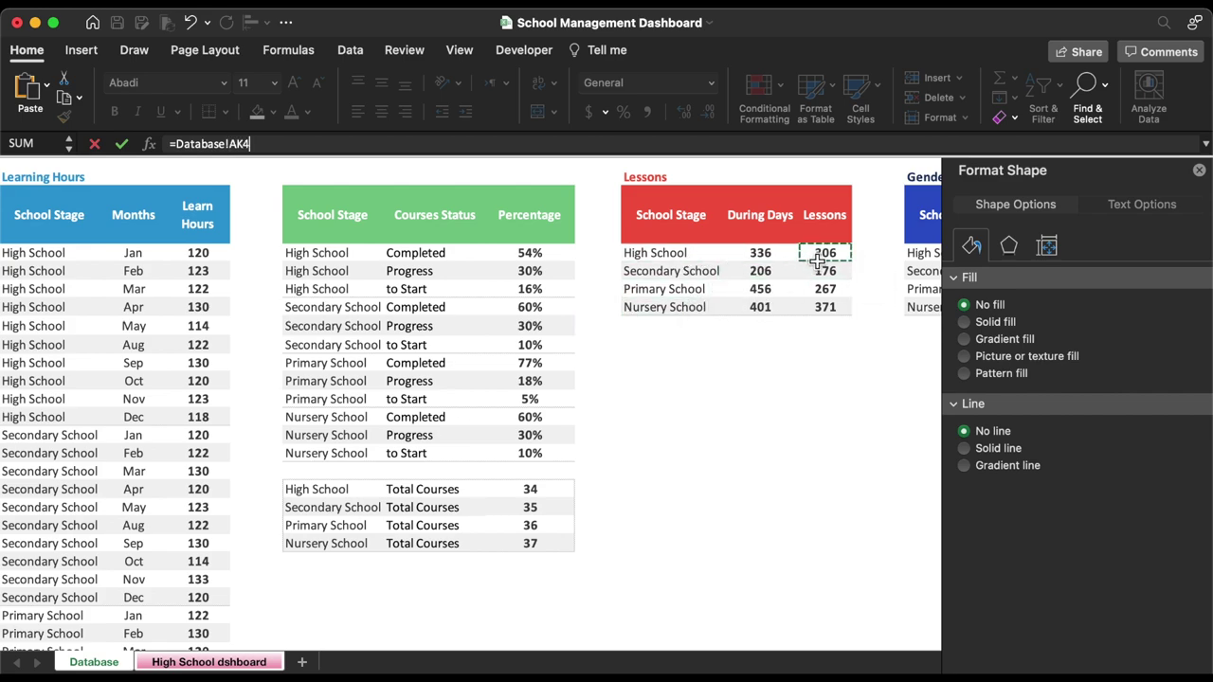
key("Return")
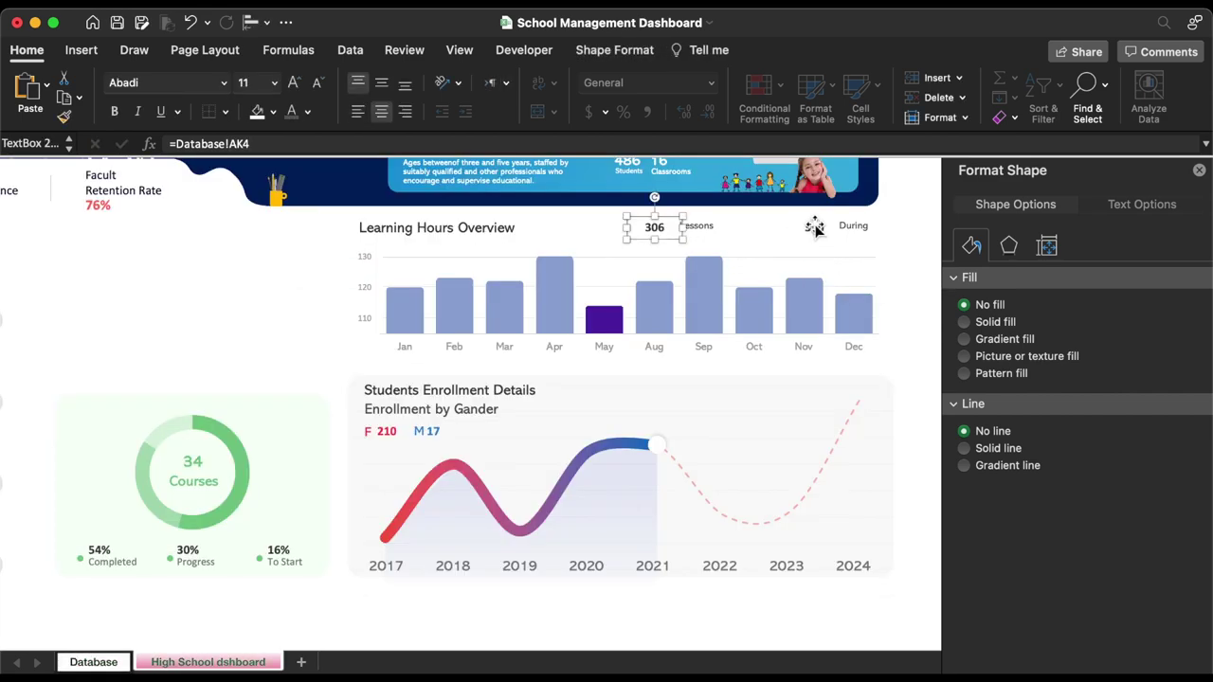
- Make both value boxes 18 pt Dark Blue and nudge them slightly up
left_click(815, 227, "shift")
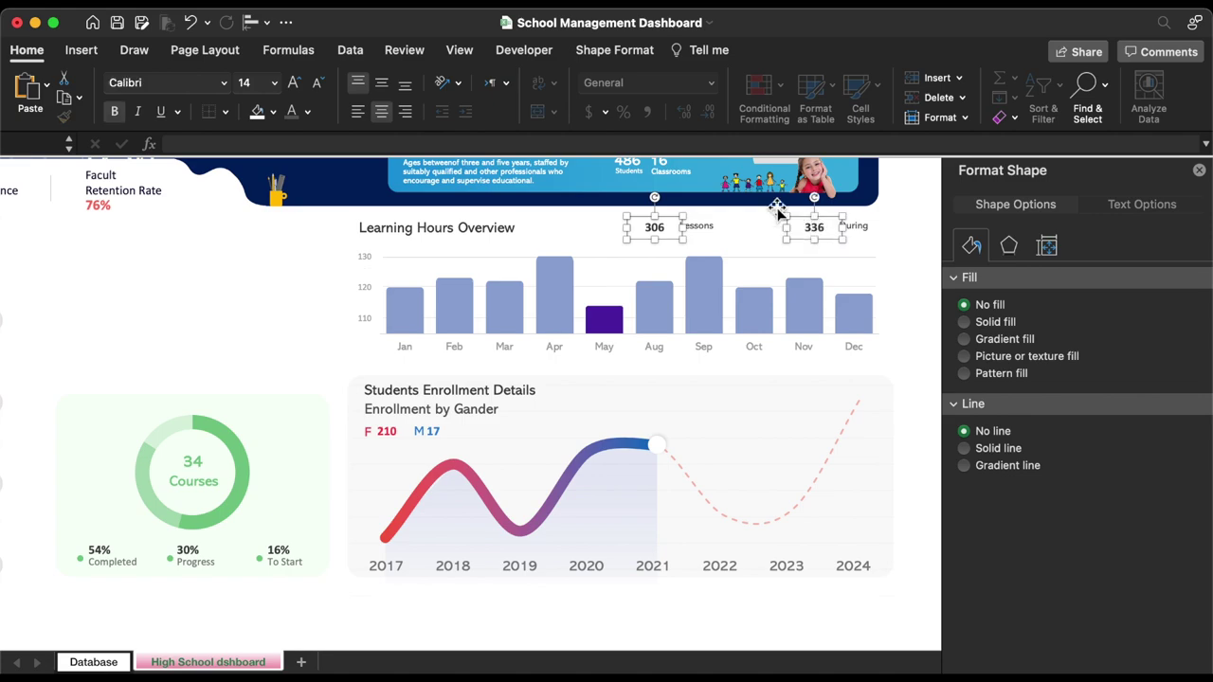
left_click(274, 82)
left_click(254, 265)
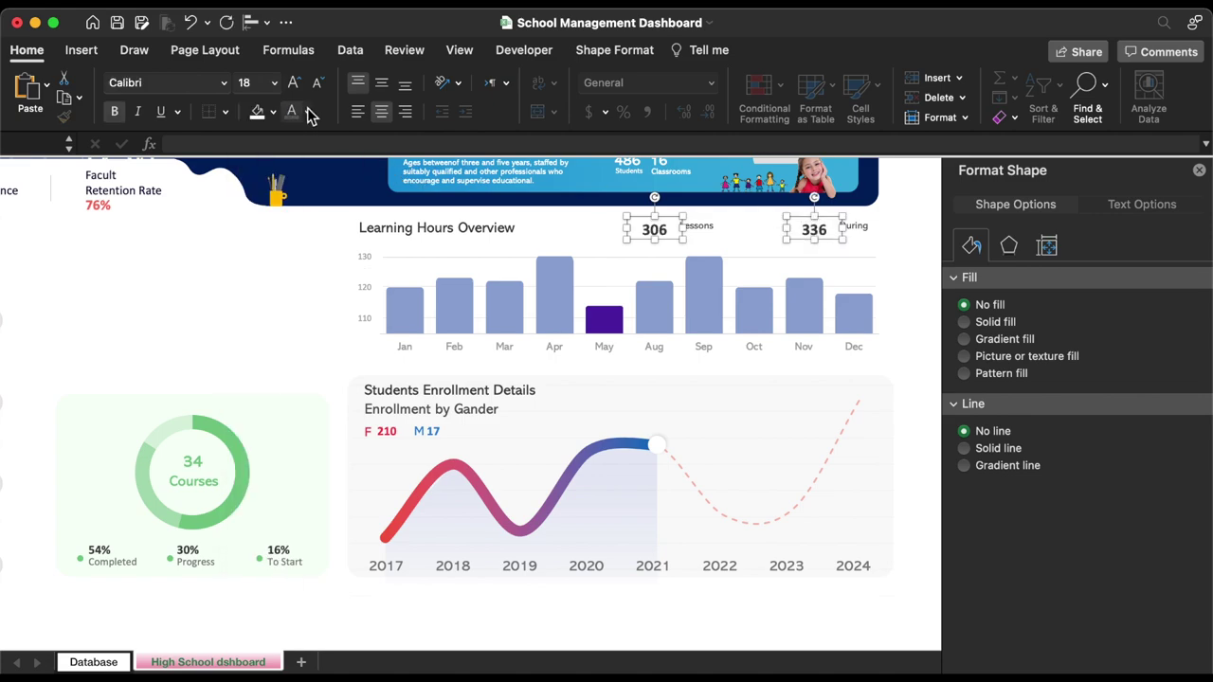
left_click(308, 111)
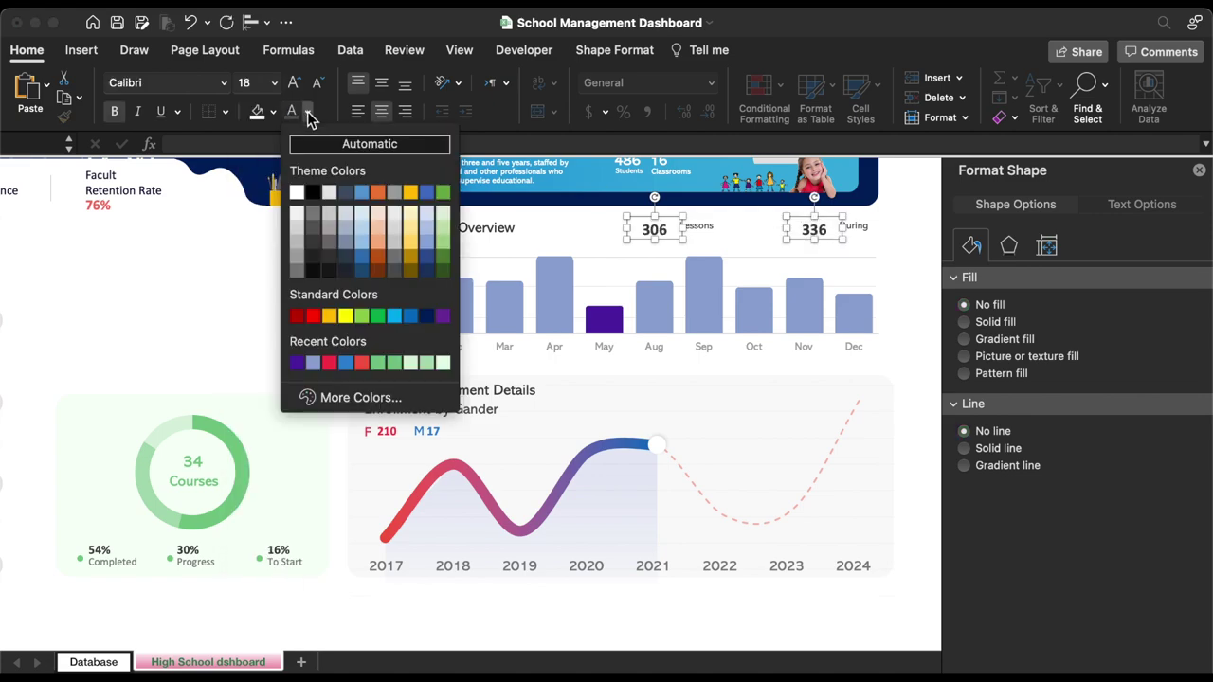
left_click(426, 316)
left_click_drag(805, 241, 810, 237)
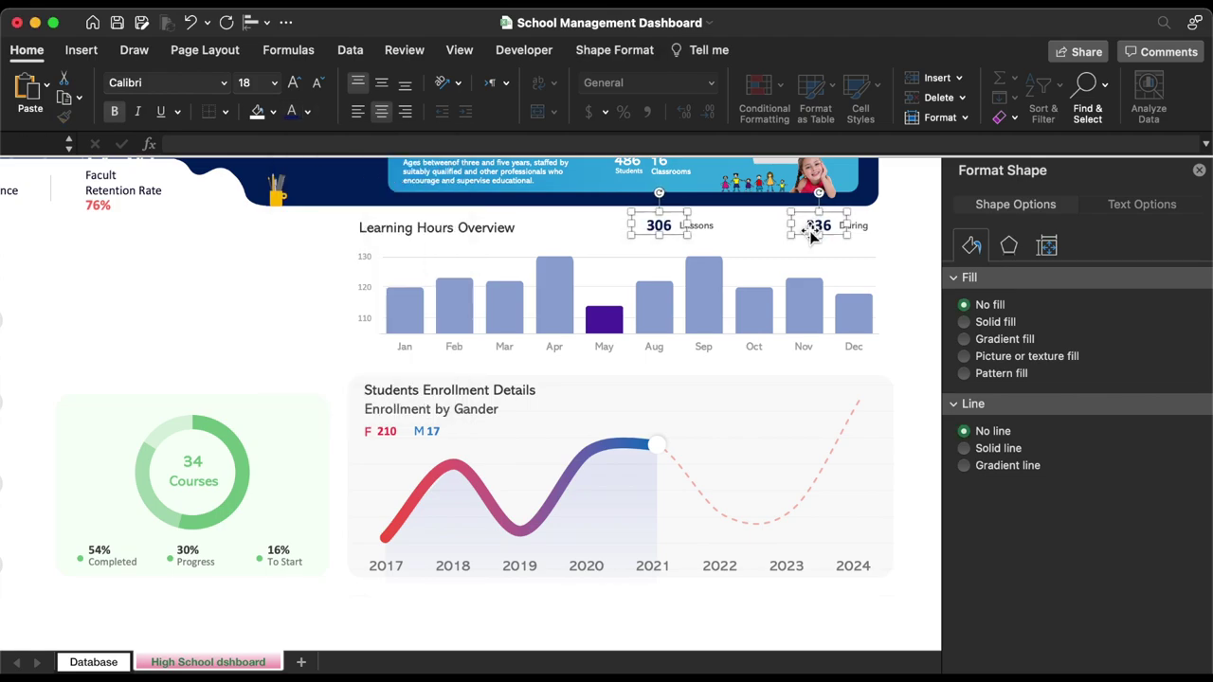
left_click(245, 325)
- Draw a rounded rectangle on the dashboard beside the exam results
scroll(245, 325, "up", 3)
scroll(244, 325, "left", 2)
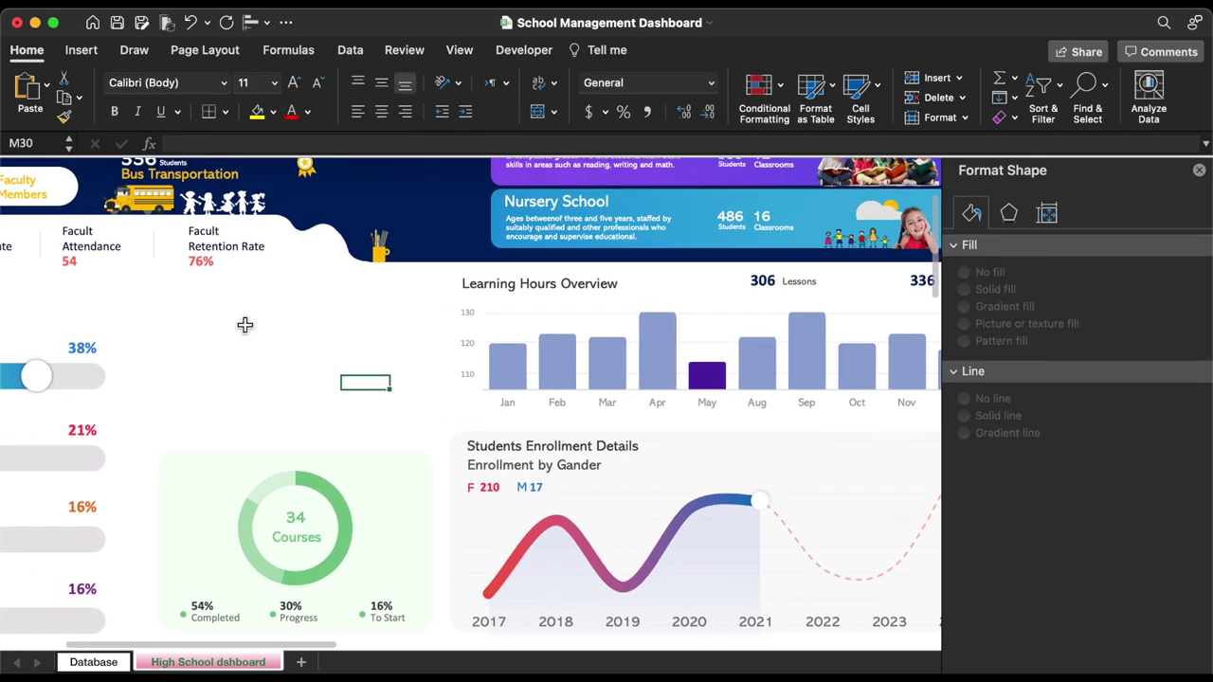
scroll(244, 325, "left", 3)
scroll(244, 325, "up", 1)
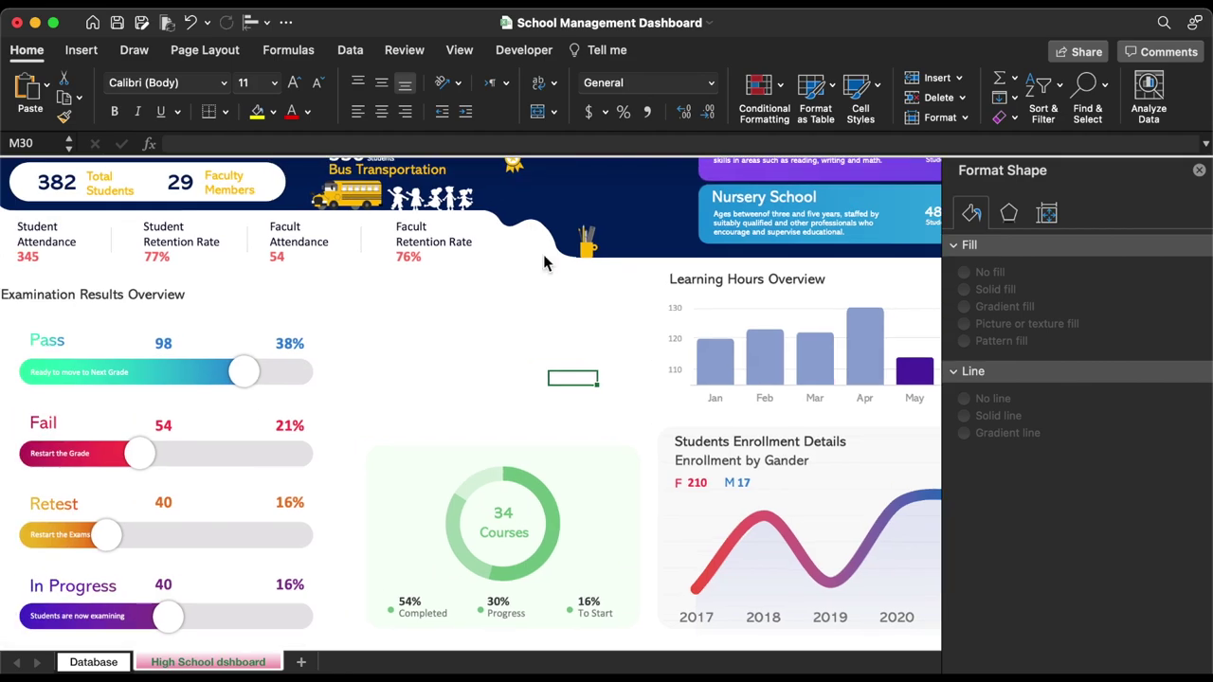
left_click(82, 52)
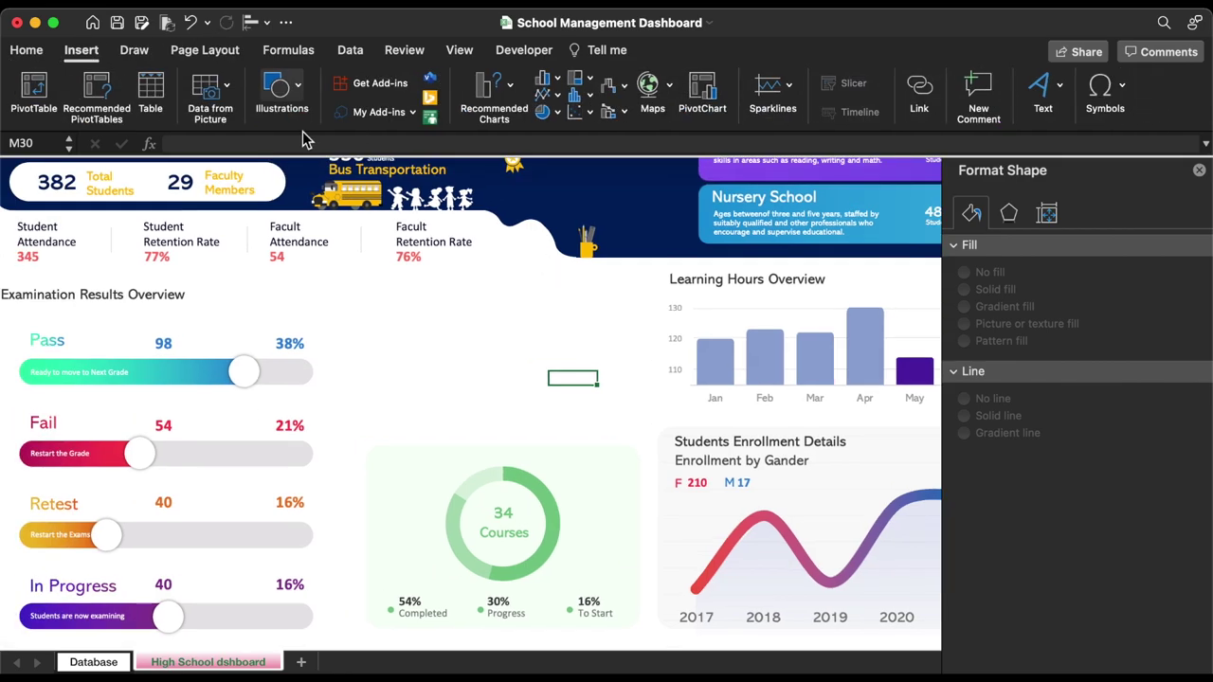
left_click(278, 91)
left_click(225, 147)
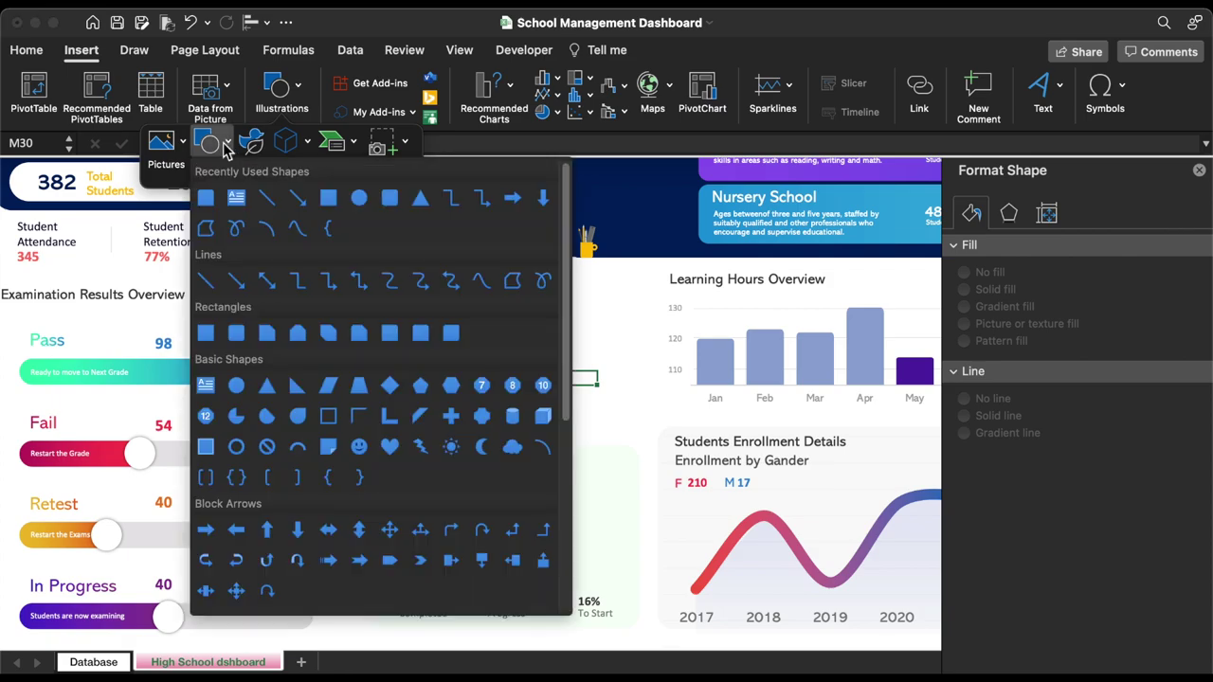
left_click(391, 199)
left_click_drag(407, 305, 629, 413)
left_click_drag(531, 370, 509, 339)
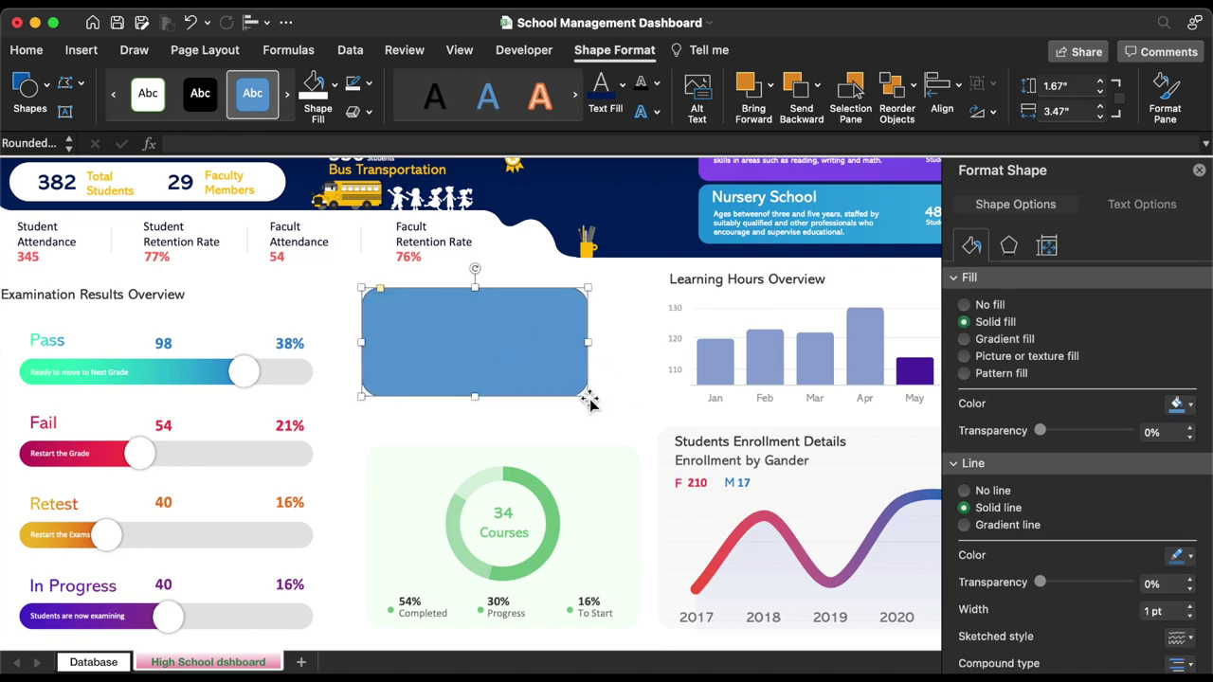
left_click_drag(588, 402, 637, 425)
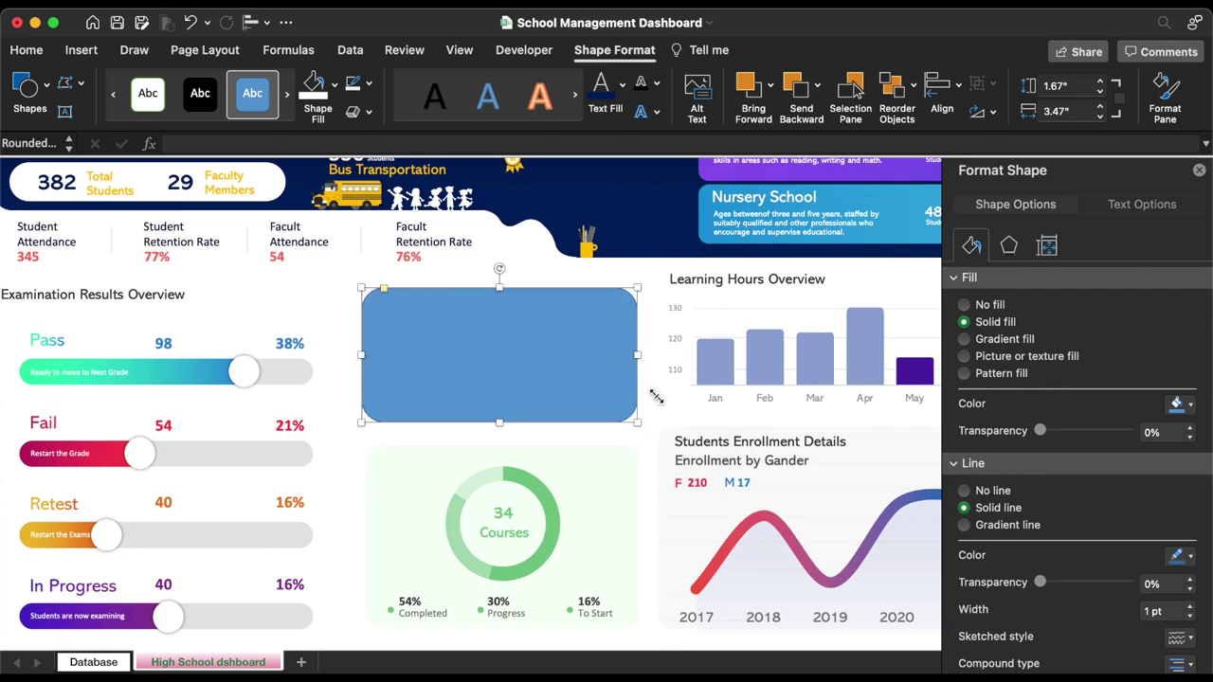
- Size the rounded card to 2.5 inches high by 4.4 inches wide
left_click(1099, 81)
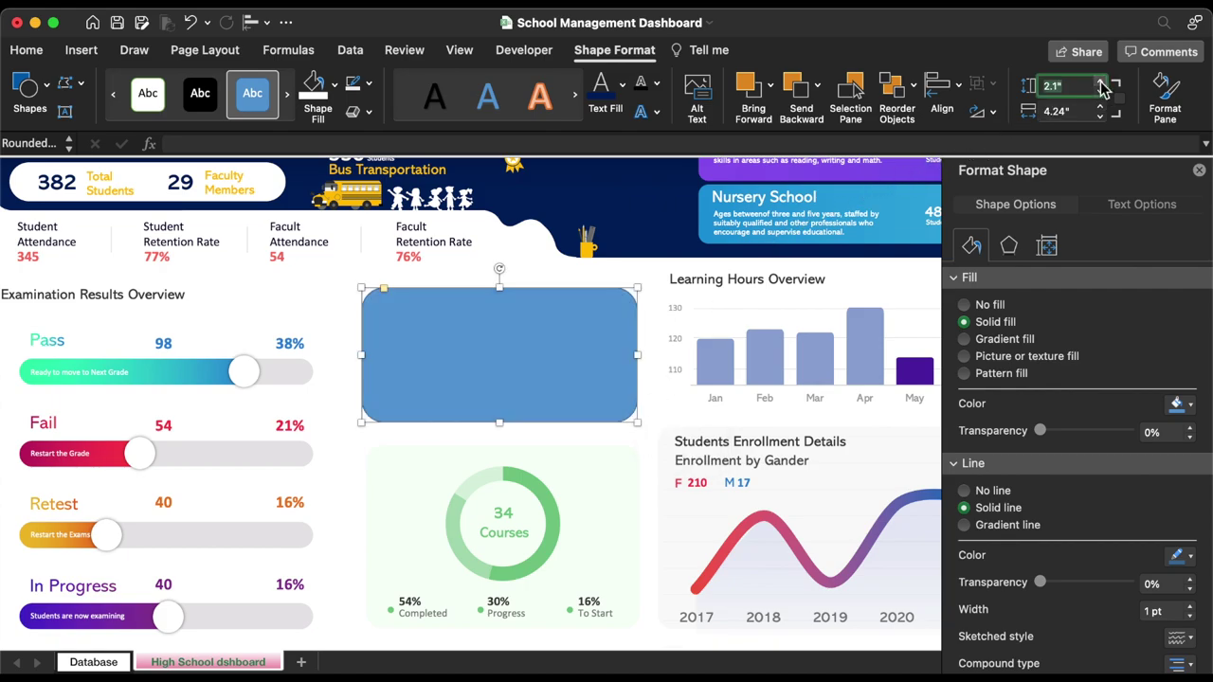
left_click(1100, 108)
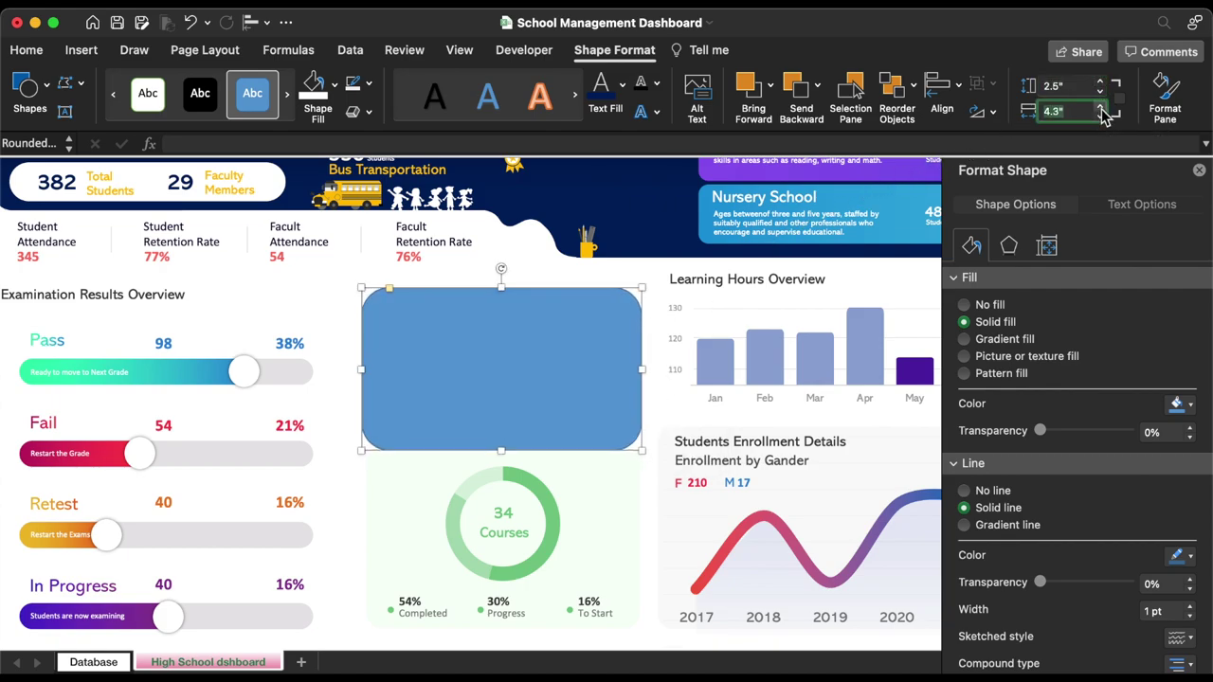
left_click(1102, 112)
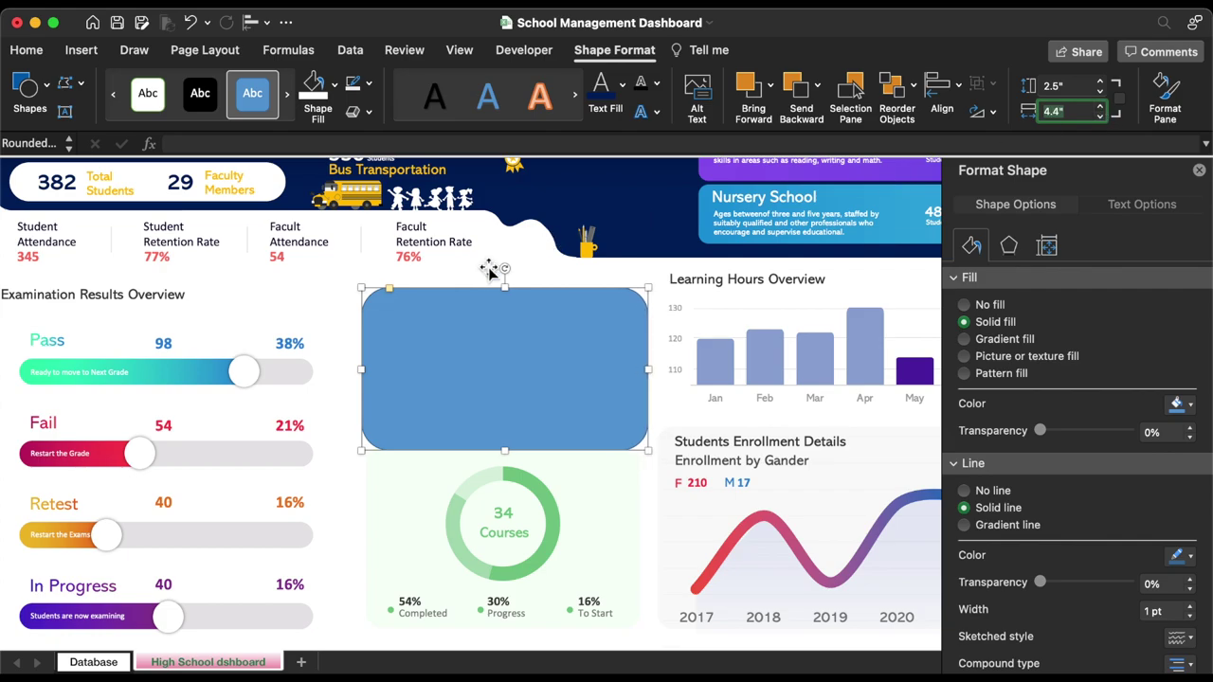
mouse_move(525, 331)
left_mouse_down()
mouse_move(519, 320)
mouse_move(525, 330)
left_mouse_up()
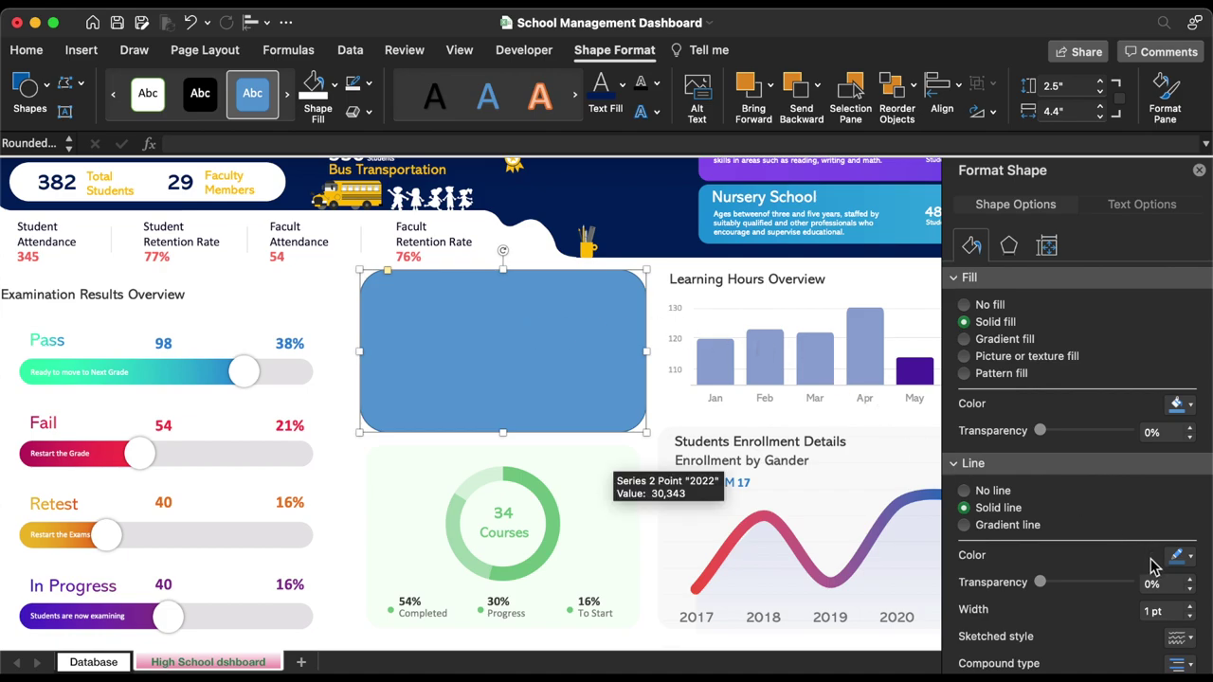
- Remove the card's fill and set its outline width to 19.75 pt
left_click(965, 306)
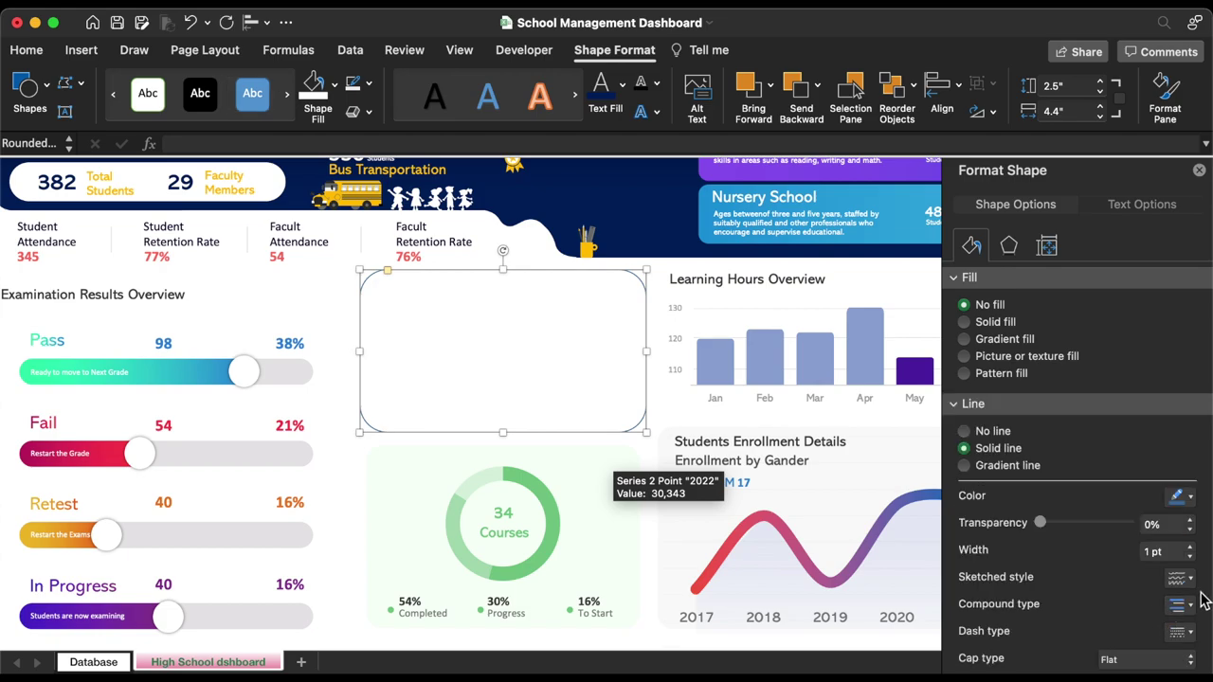
left_click(1190, 548)
left_click(1190, 548)
left_click(1191, 548)
left_click(1190, 548)
left_click(1190, 550)
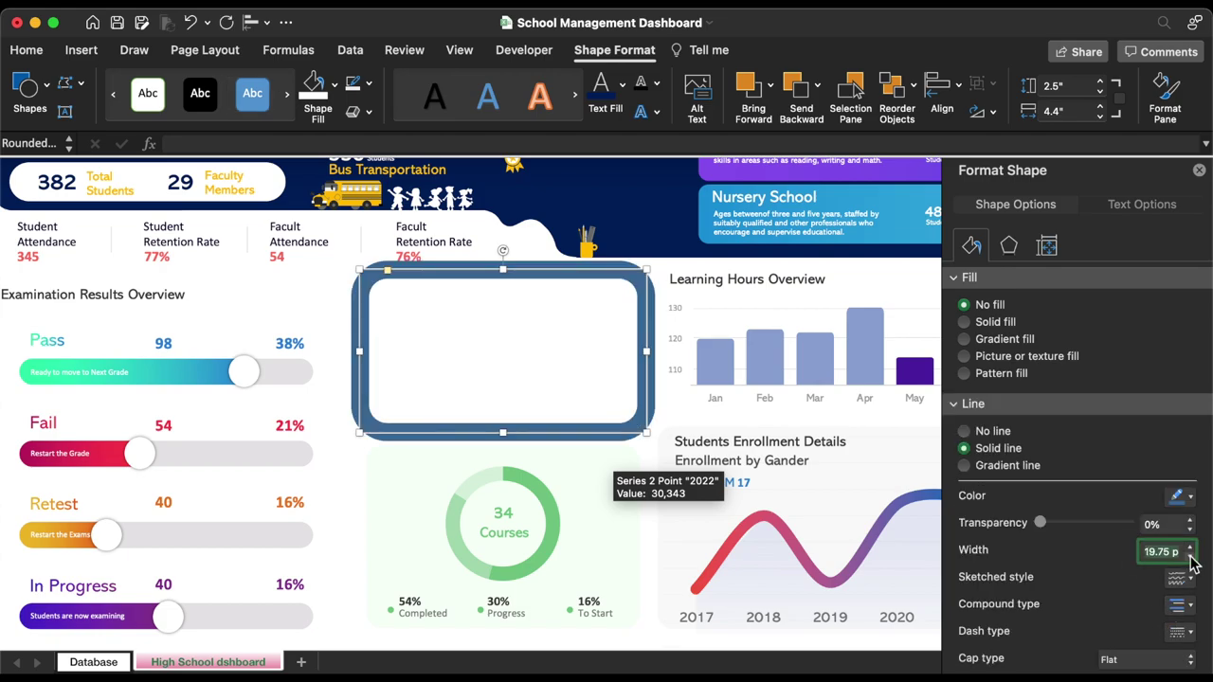
- Draw a blue rectangle inside the card, flip it 180° and widen it to about 0.89 × 4.21 inches
key("Escape")
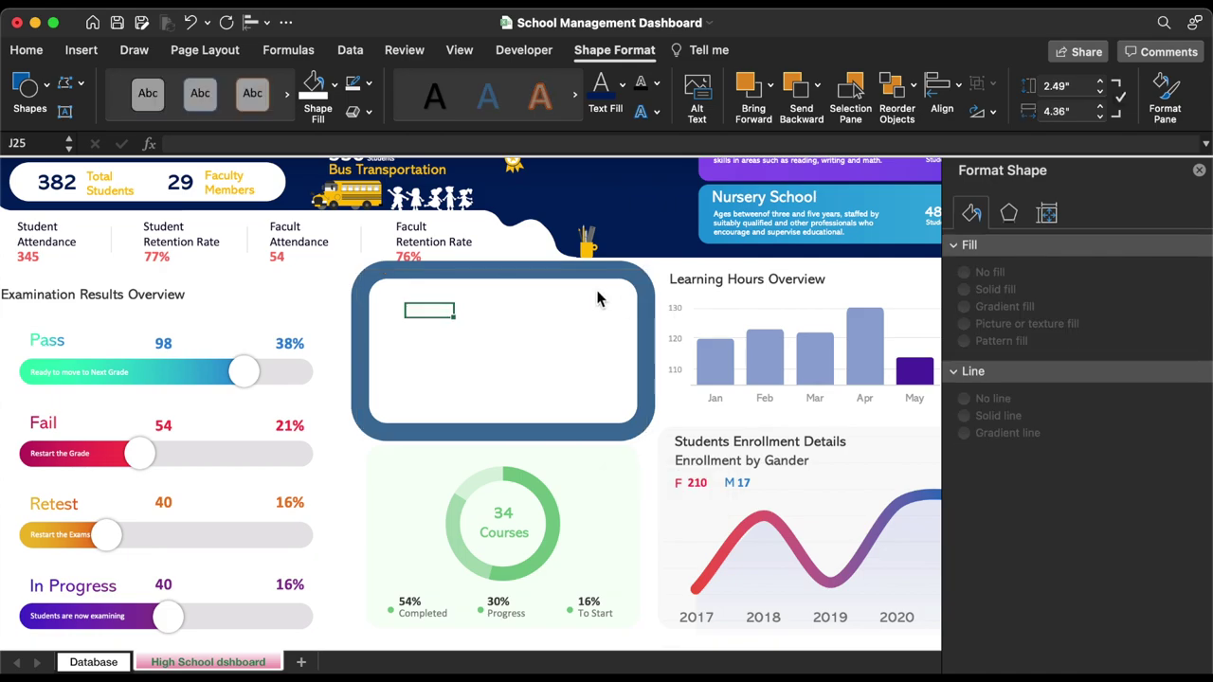
left_click(81, 54)
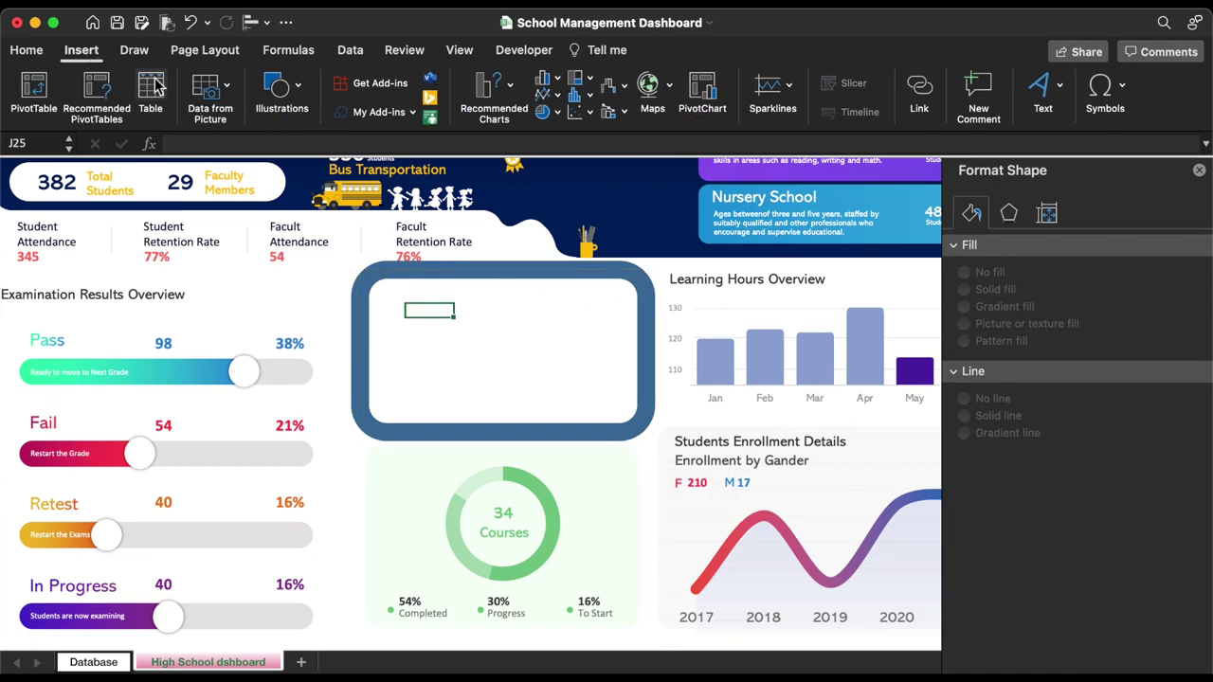
left_click(278, 92)
left_click(209, 147)
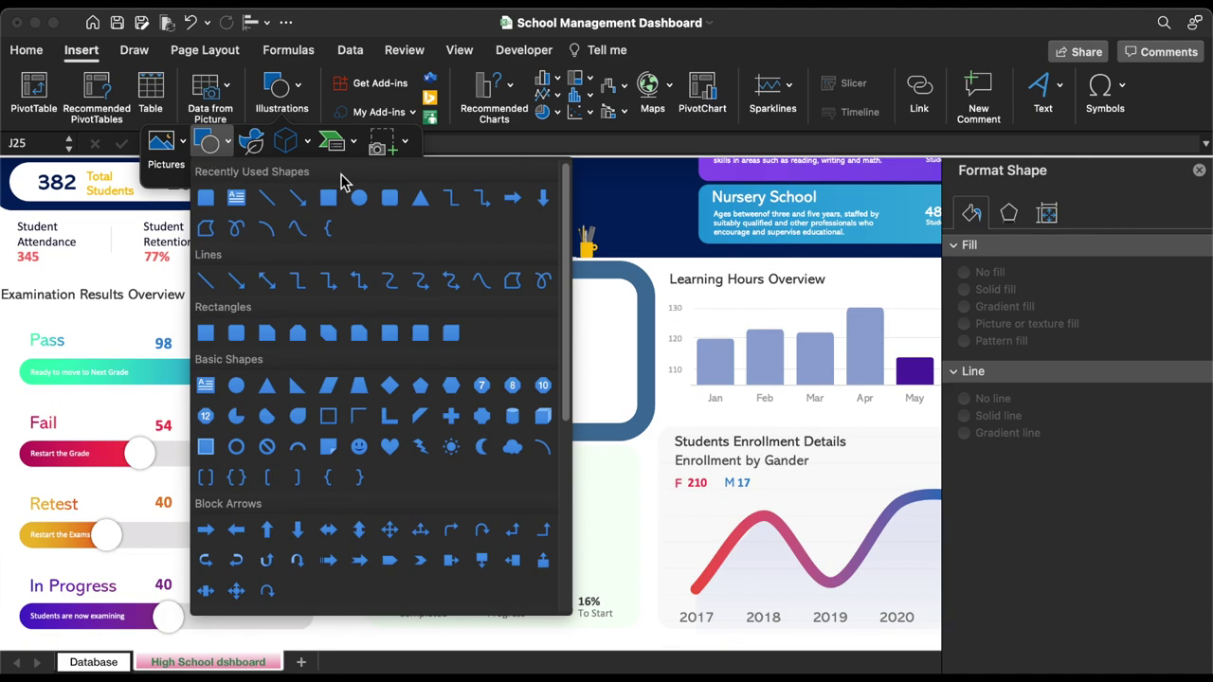
left_click(206, 197)
mouse_move(378, 325)
left_mouse_down()
mouse_move(520, 401)
mouse_move(596, 420)
left_mouse_up()
left_click_drag(489, 313, 488, 429)
left_click_drag(496, 350, 474, 375)
left_click_drag(586, 405, 639, 405)
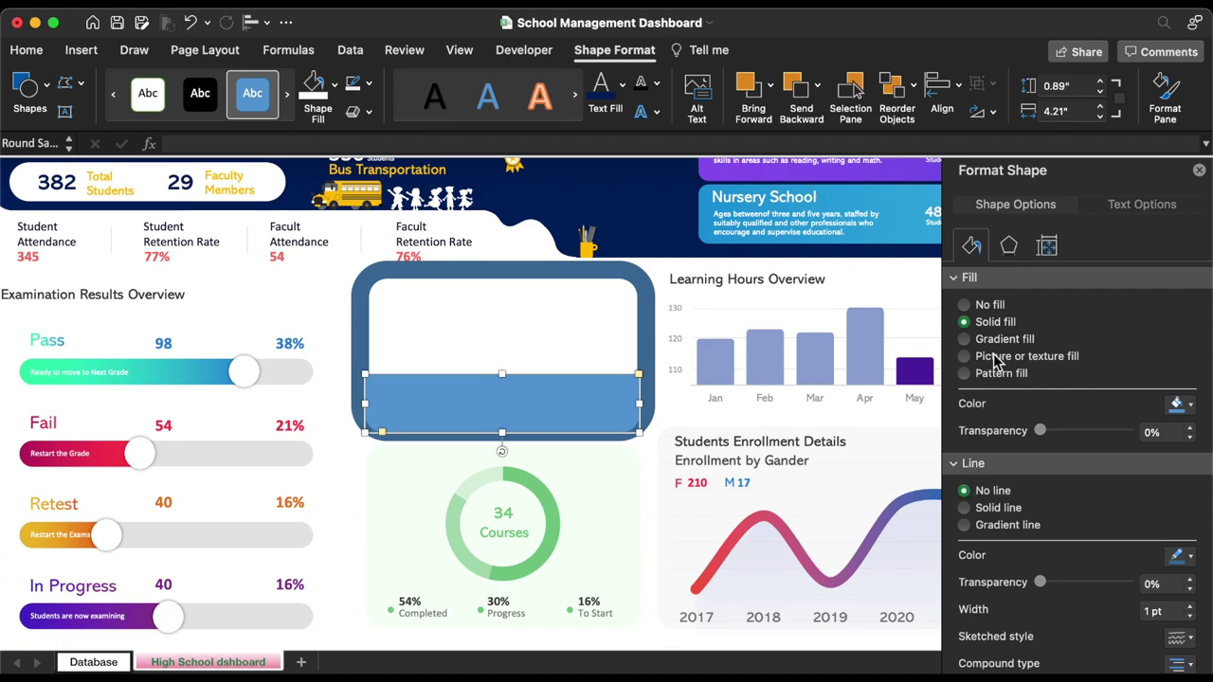
- Fill the inner rectangle white and give it a soft outer shadow at 83% transparency
left_click(1176, 405)
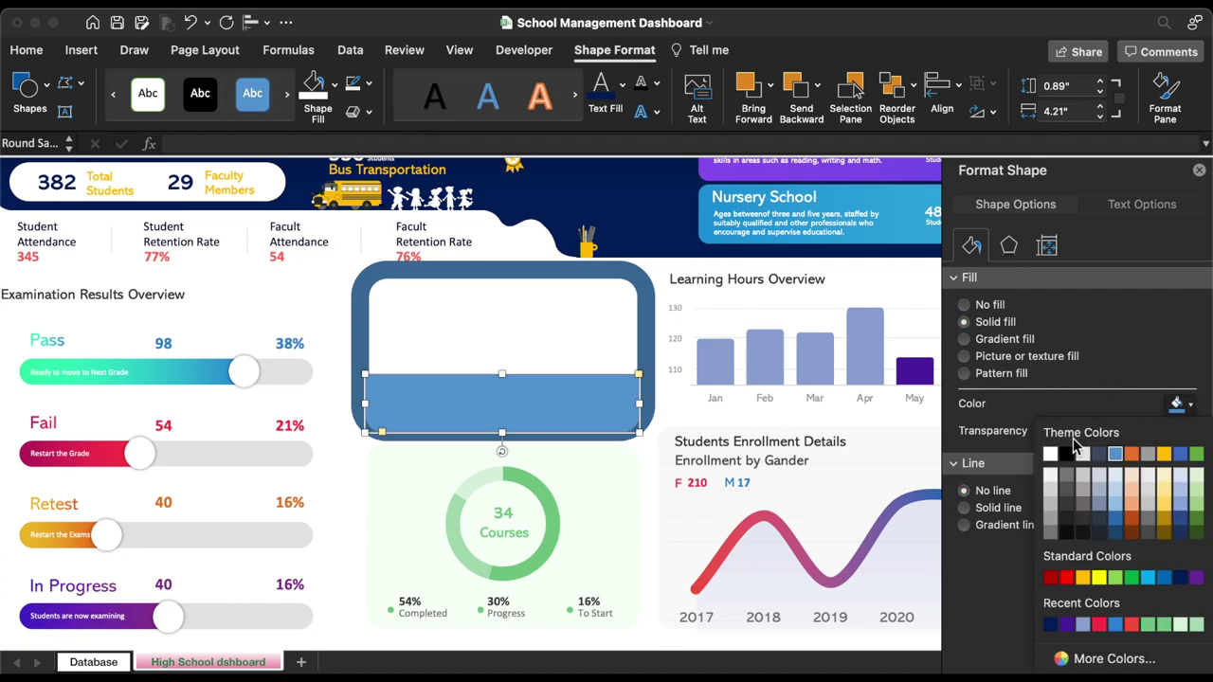
left_click(1050, 457)
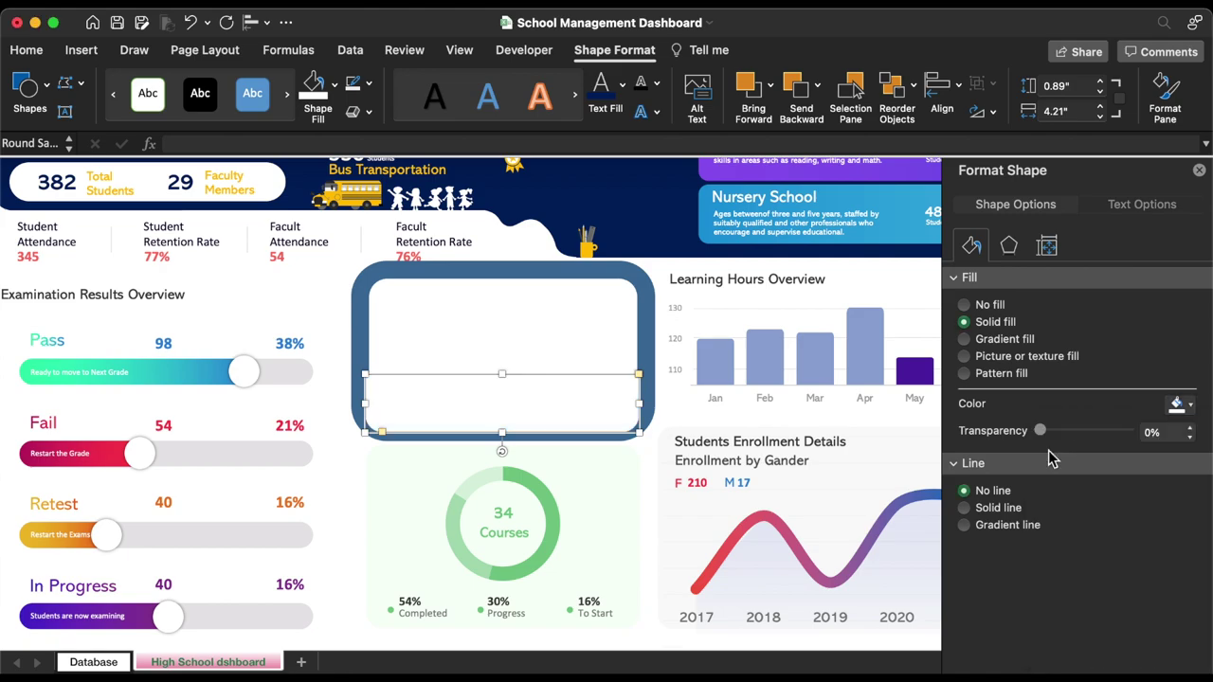
left_click(1010, 248)
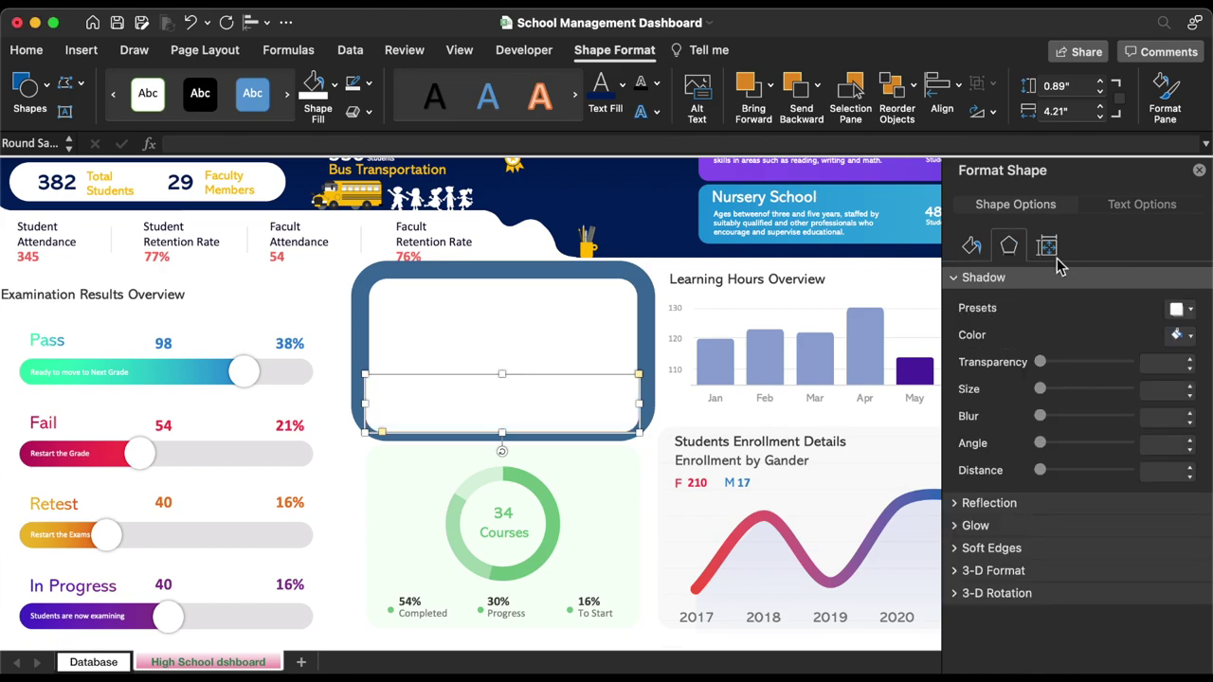
left_click(1184, 313)
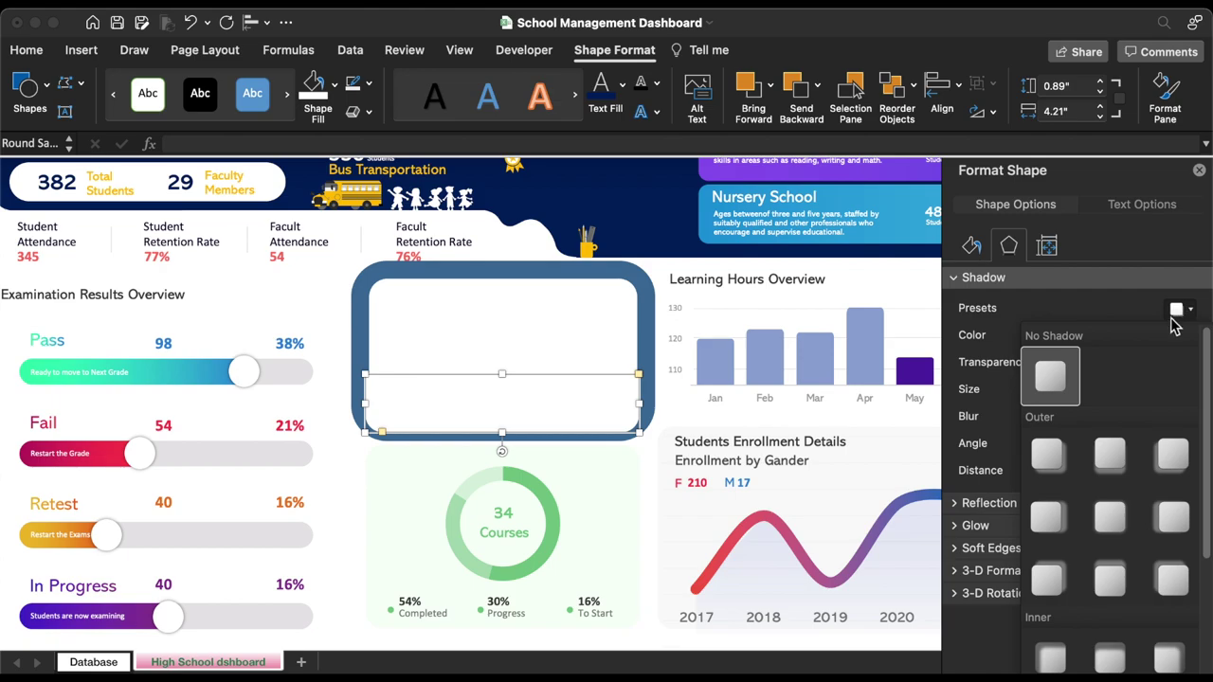
left_click(1109, 456)
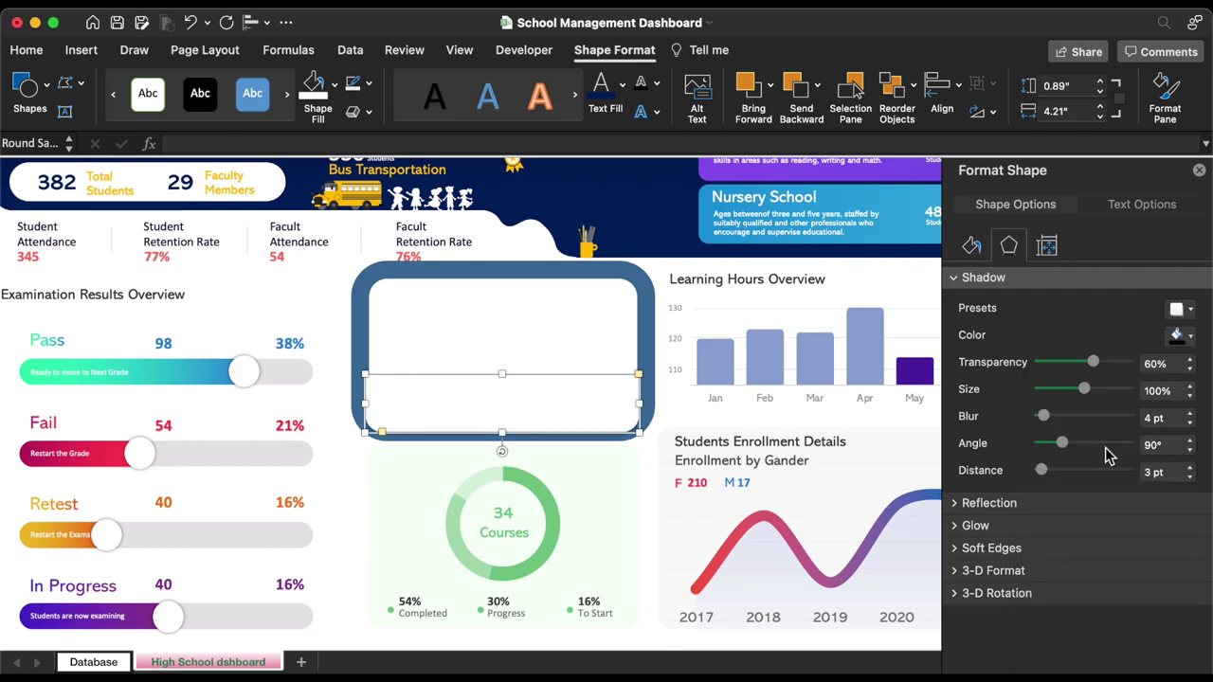
left_click_drag(1094, 367, 1117, 369)
- Change the card's outer rounded frame outline from dark blue to white
left_click(631, 274)
left_click(970, 246)
left_click(1189, 496)
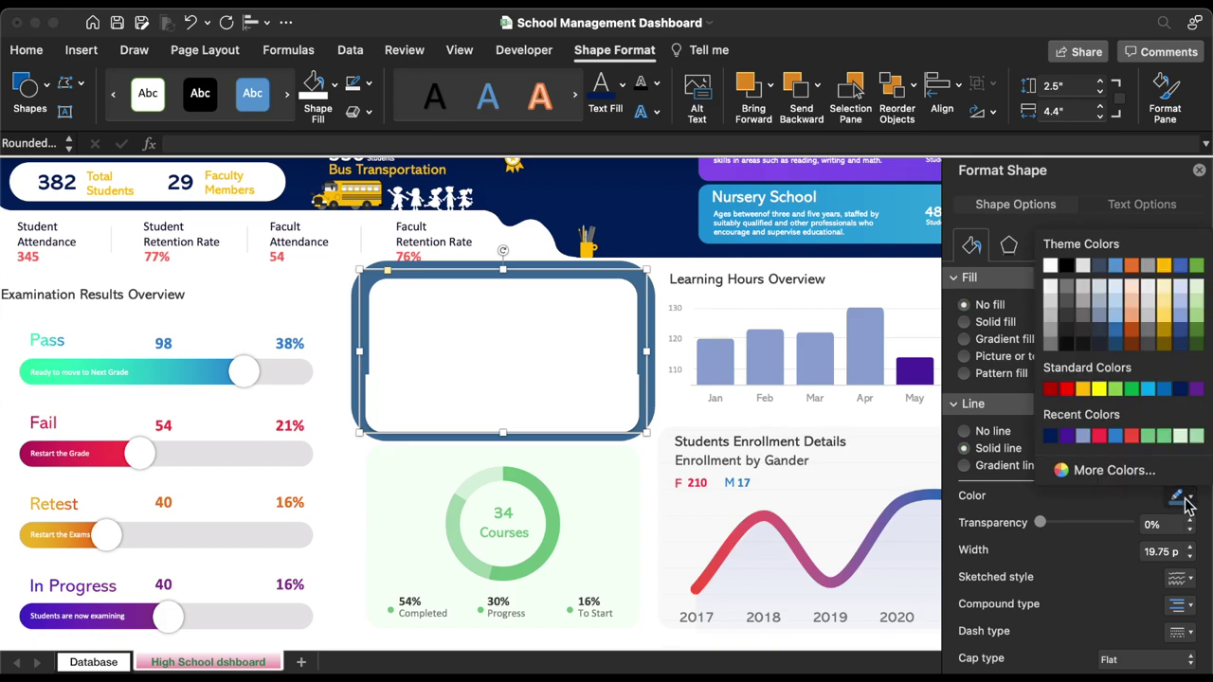
left_click(1059, 274)
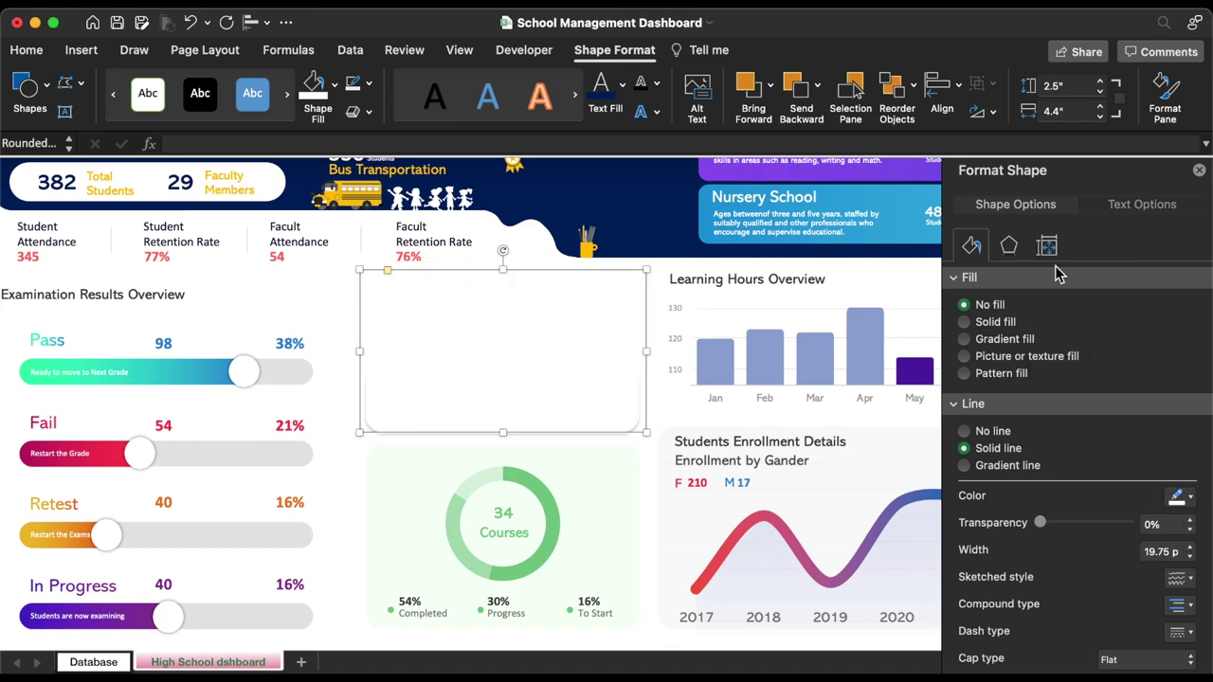
- Group the outer frame and the inner rectangle together
left_click(584, 413, "shift")
right_click(584, 413)
mouse_move(630, 436)
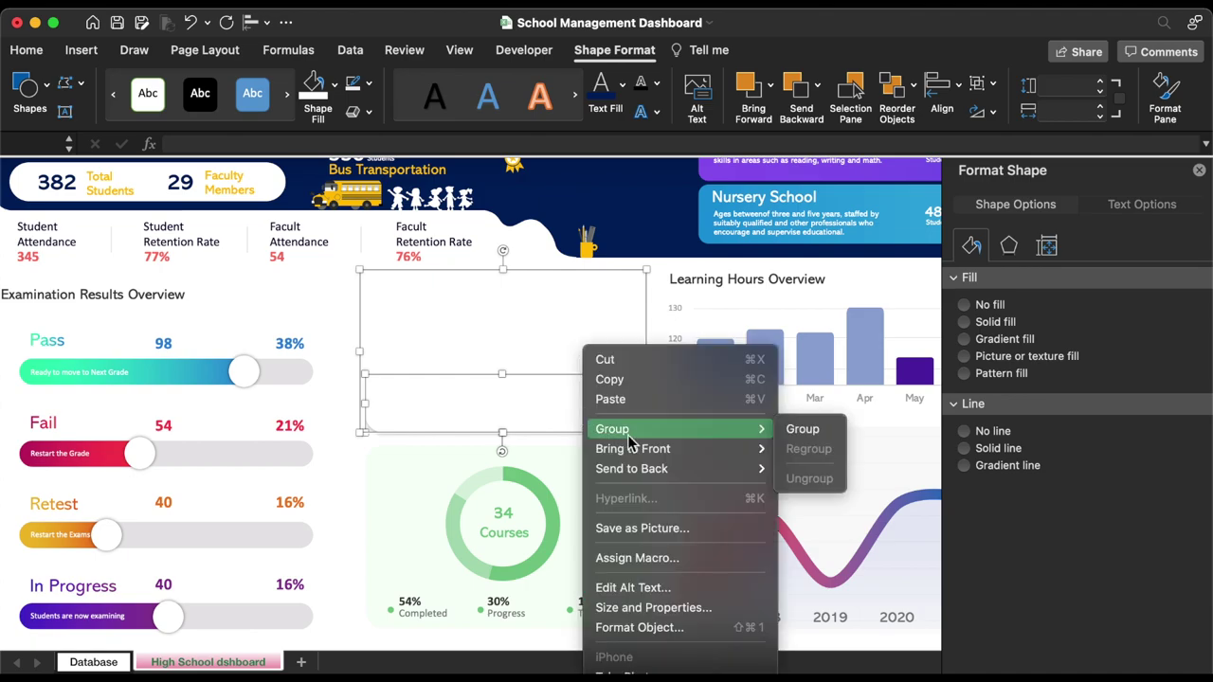
left_click(801, 429)
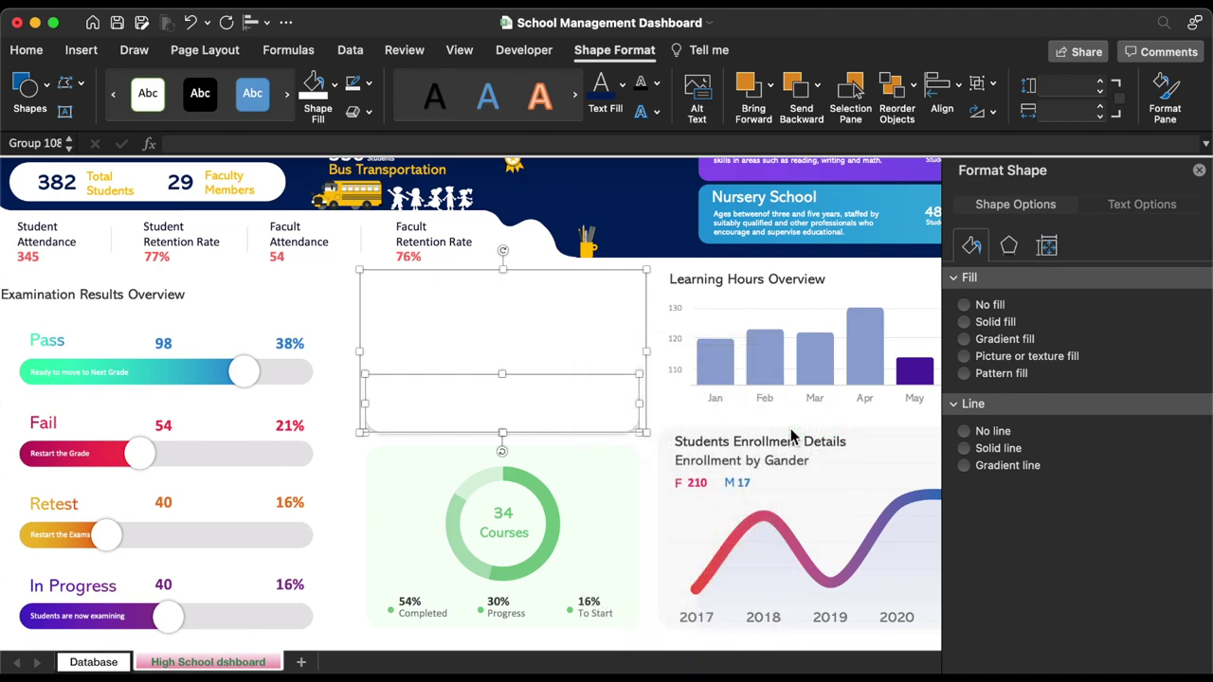
- Raise the inner rectangle's shadow transparency to 94%
left_click(560, 420)
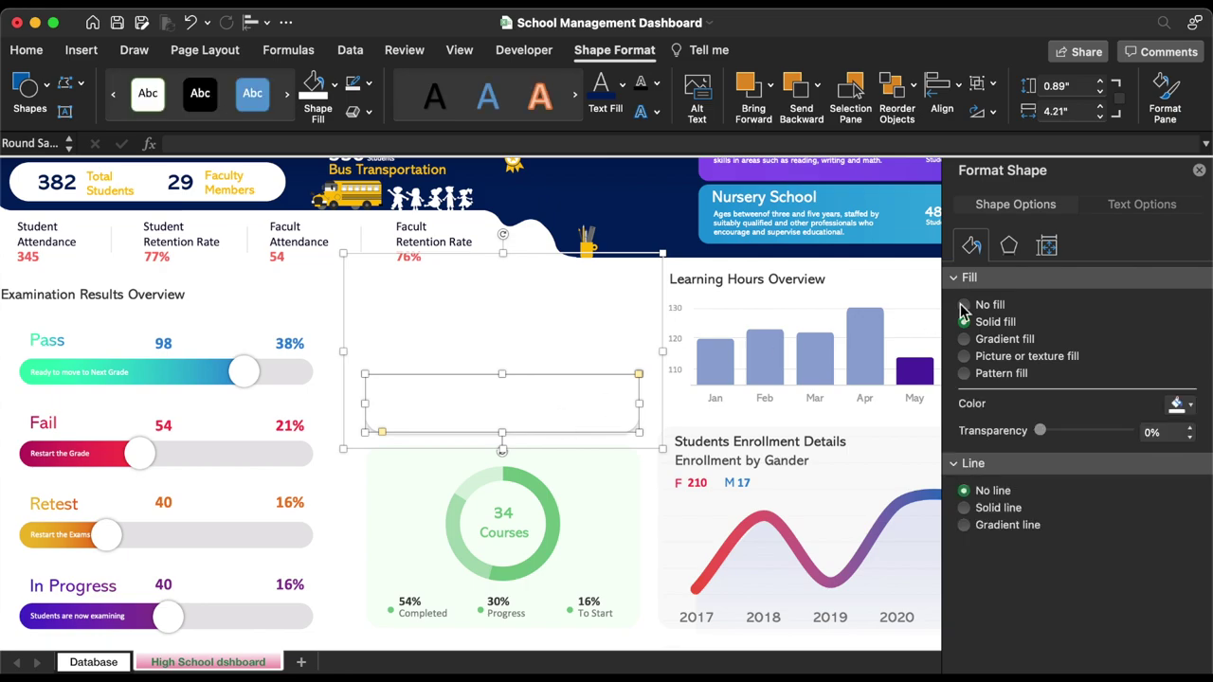
left_click(1010, 245)
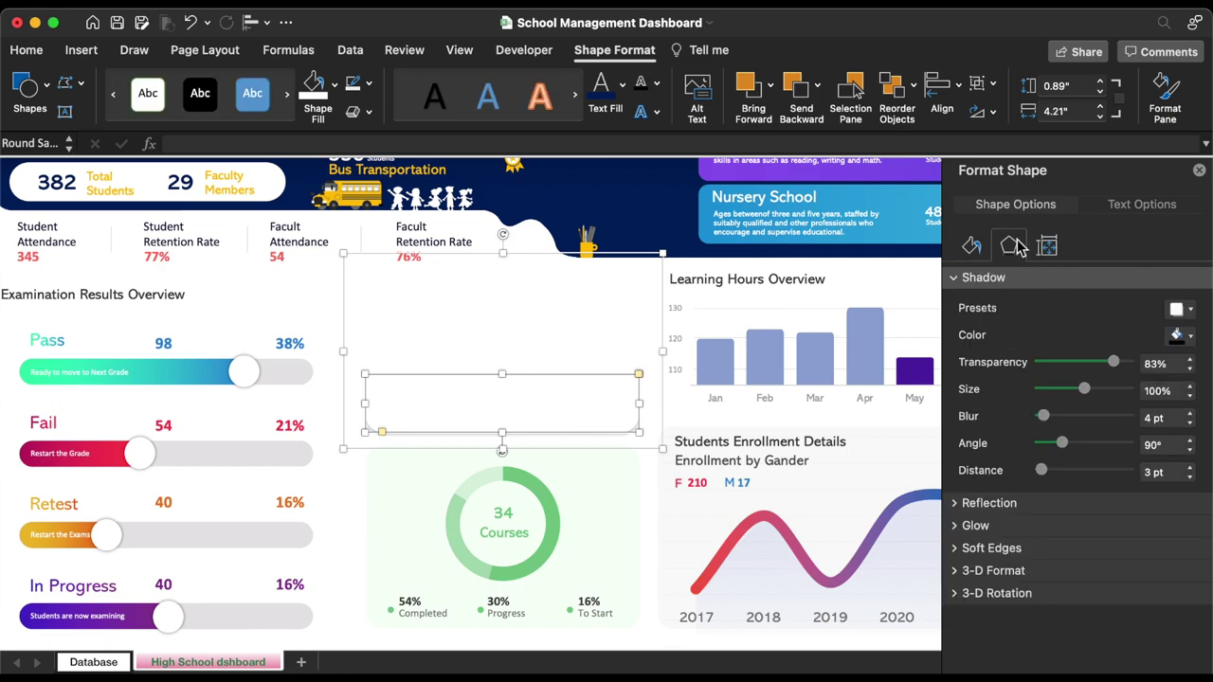
left_click(1191, 359)
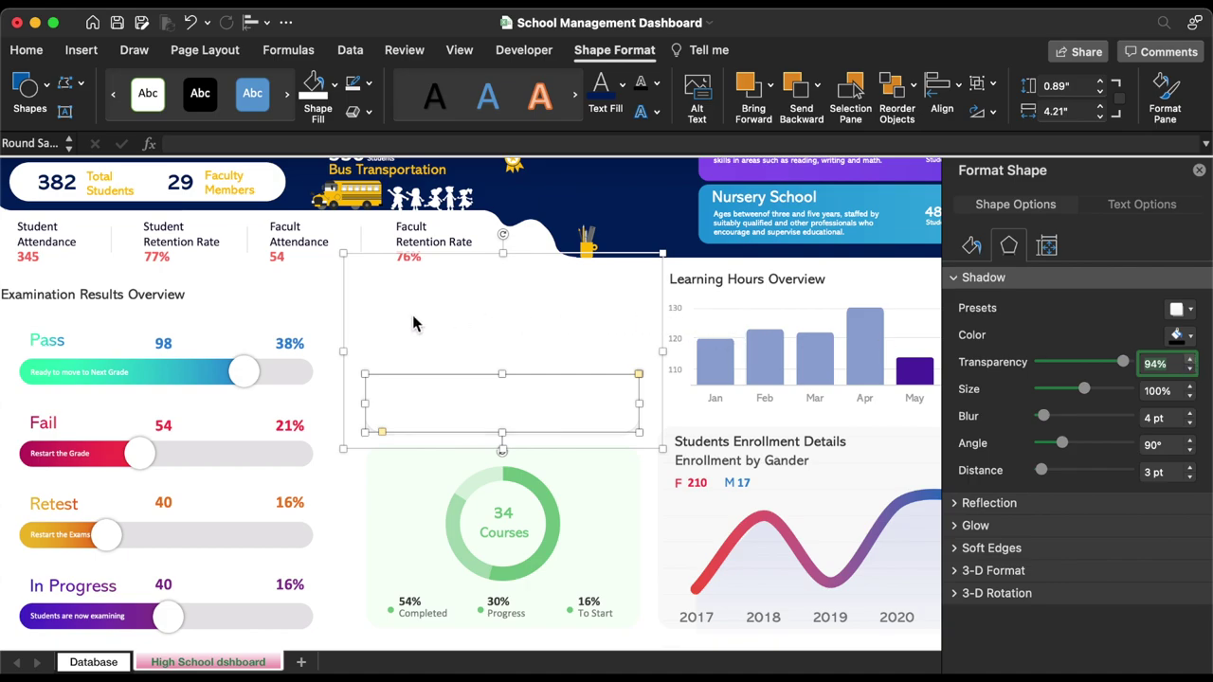
left_click(339, 301)
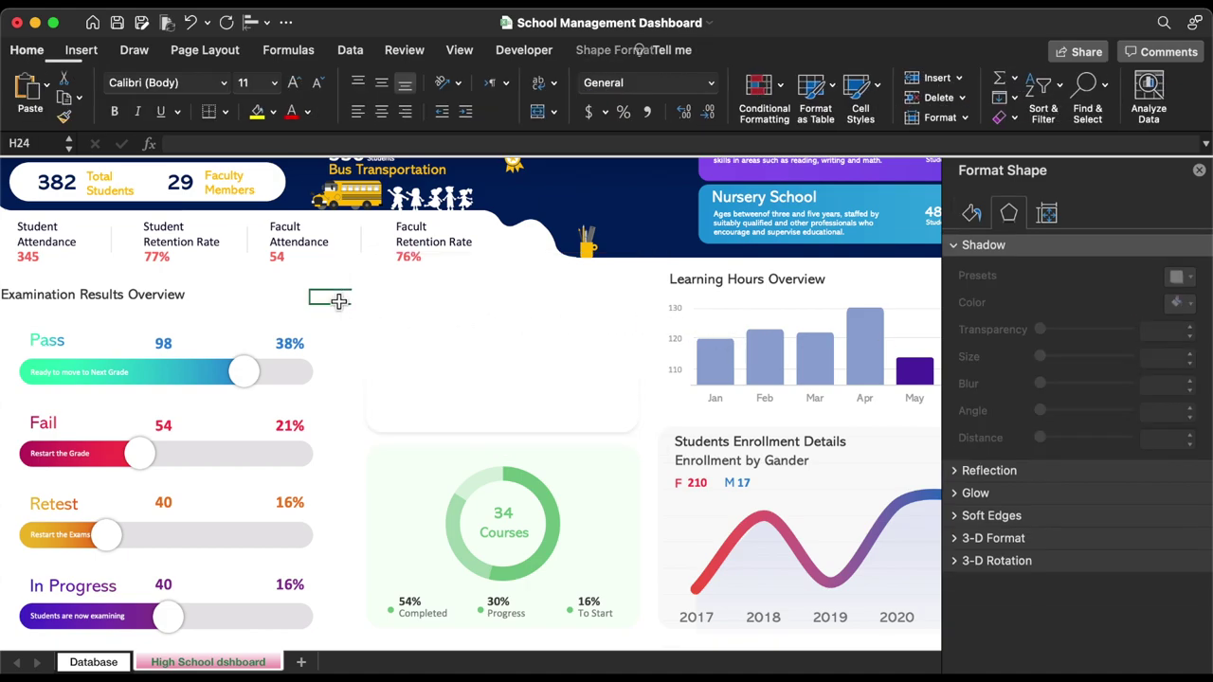
- Insert the cheering children photo from a saved file into the card area
left_click(525, 338)
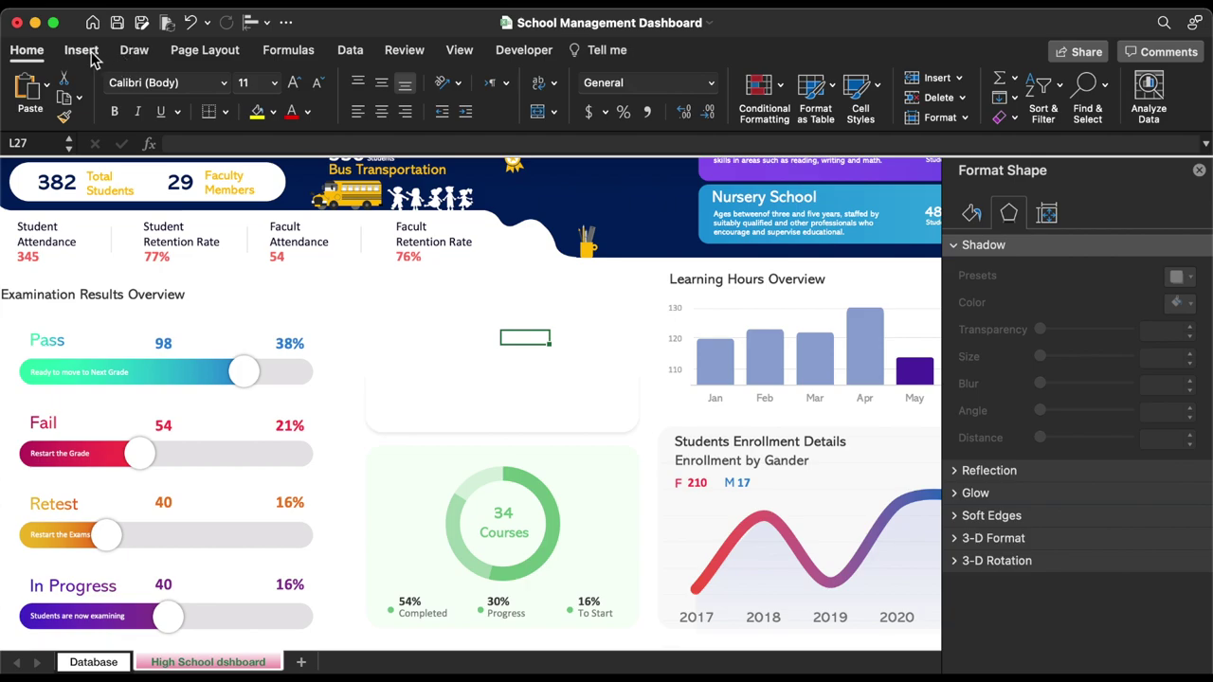
left_click(78, 51)
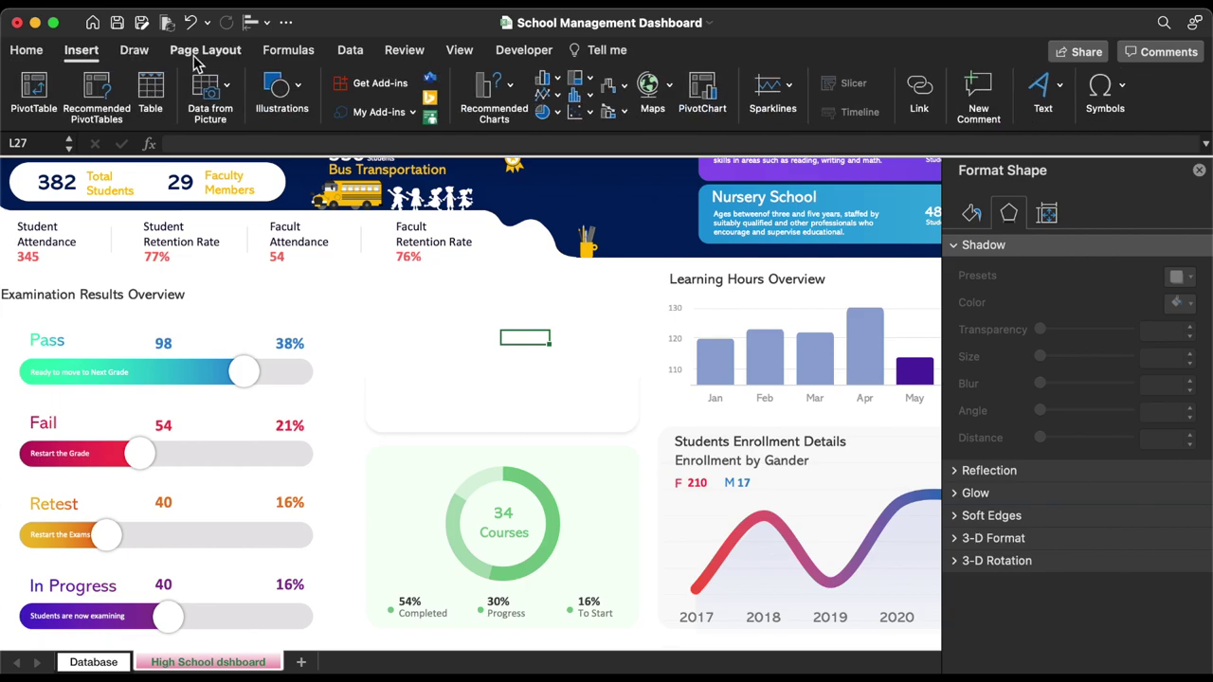
left_click(281, 90)
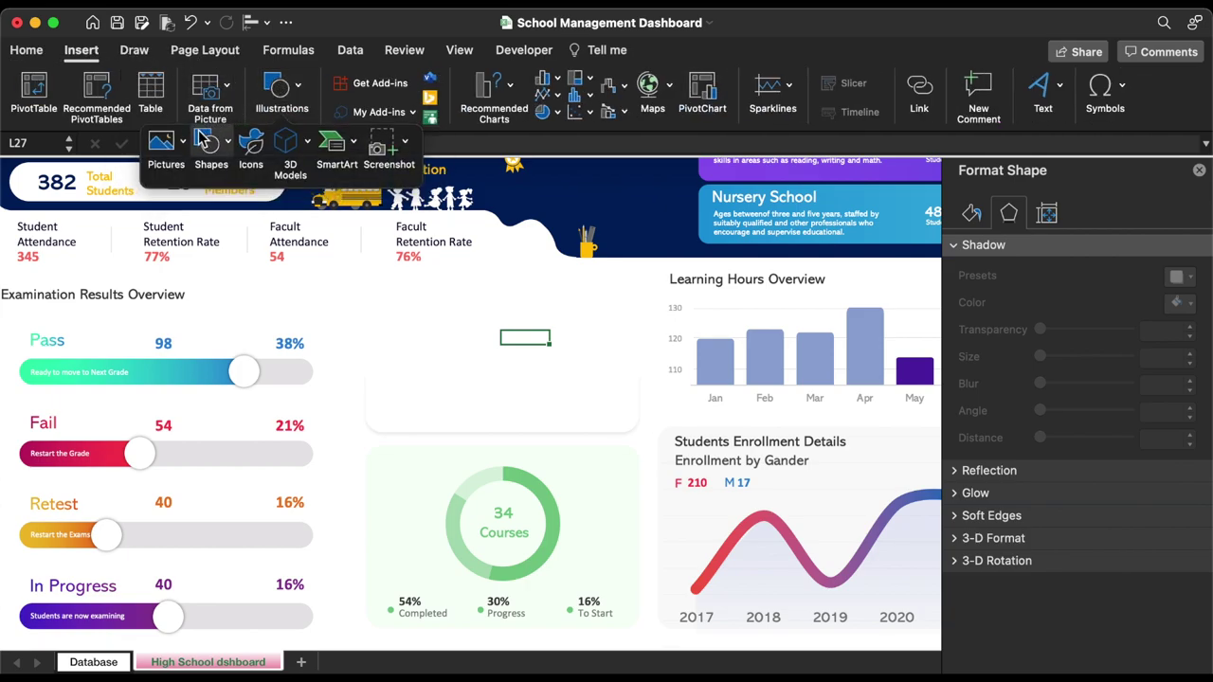
left_click(166, 147)
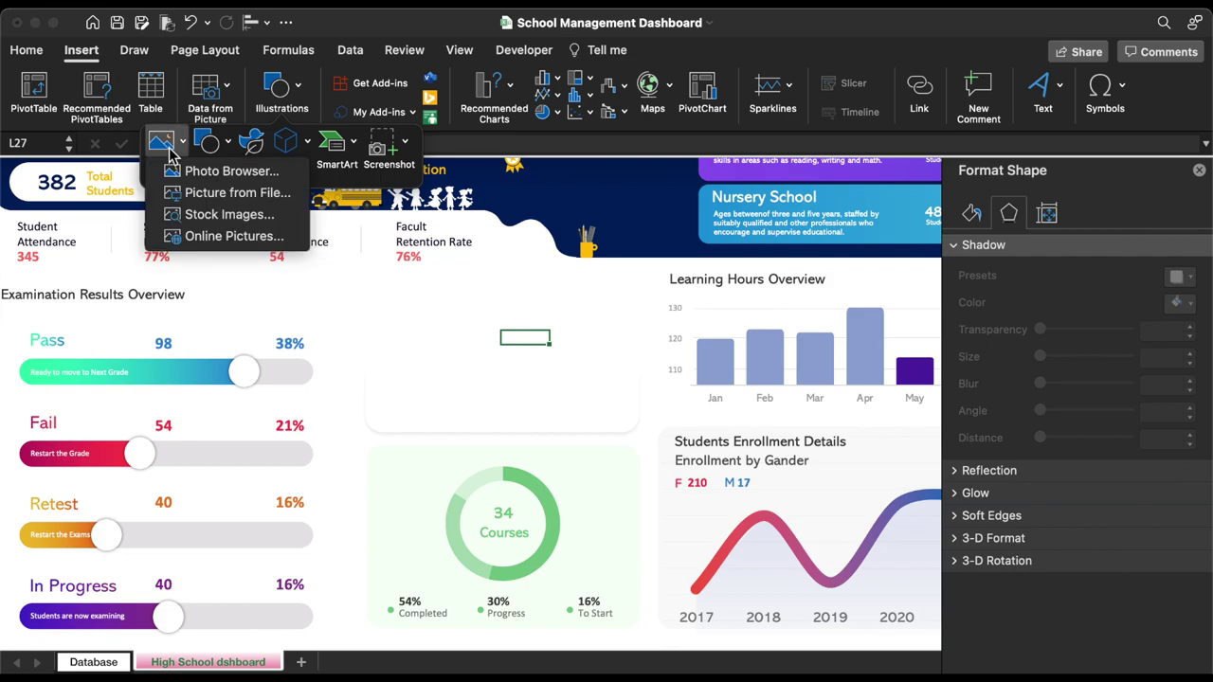
left_click(236, 193)
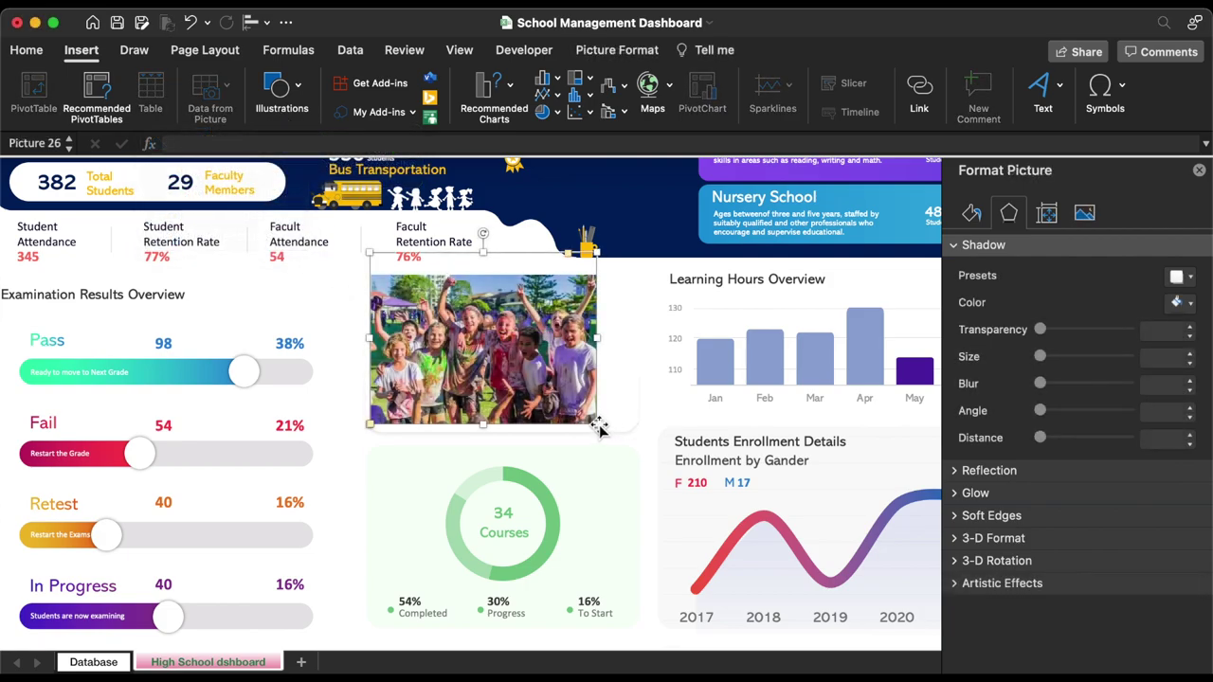
- Enlarge the photo across the card's top and send it to the back
left_click_drag(597, 427, 642, 456)
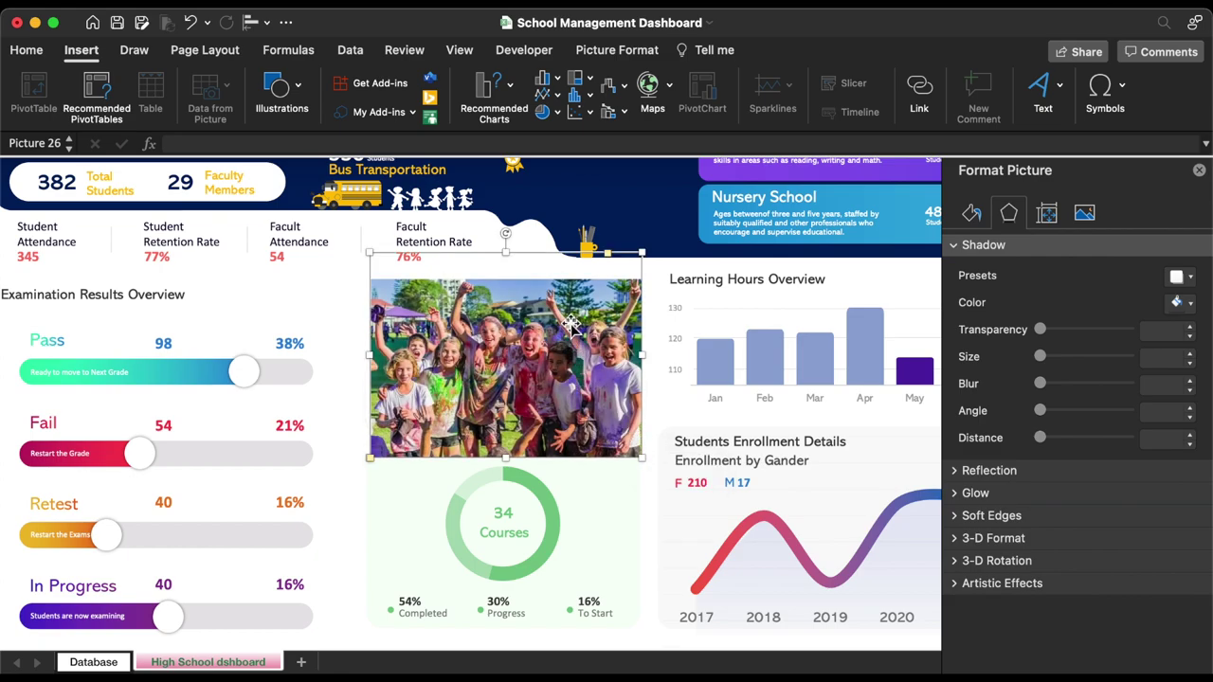
mouse_move(571, 380)
left_mouse_down()
mouse_move(573, 323)
mouse_move(568, 359)
left_mouse_up()
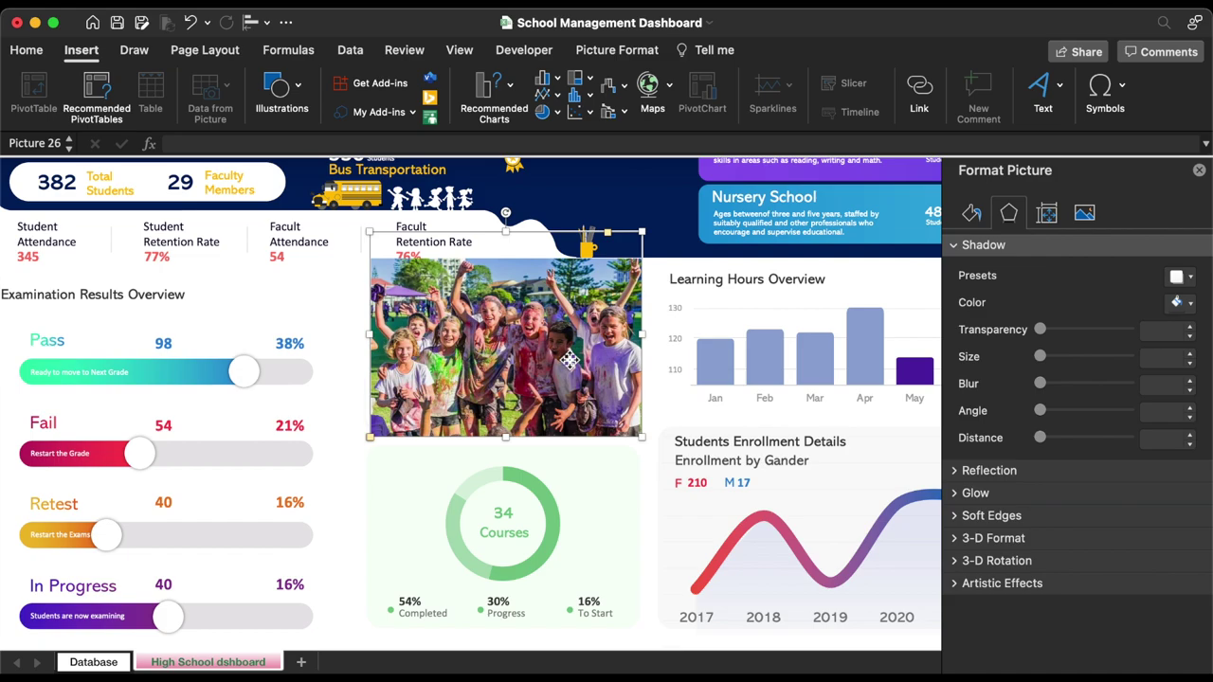
right_click(568, 359)
mouse_move(628, 434)
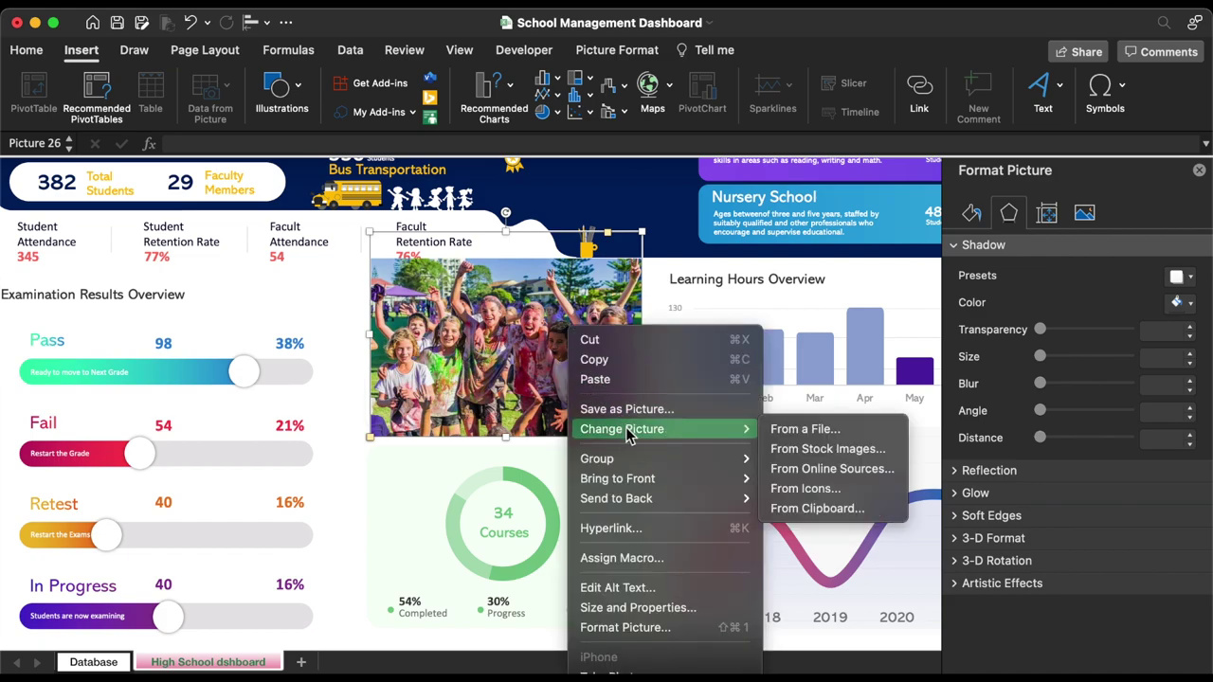
mouse_move(637, 499)
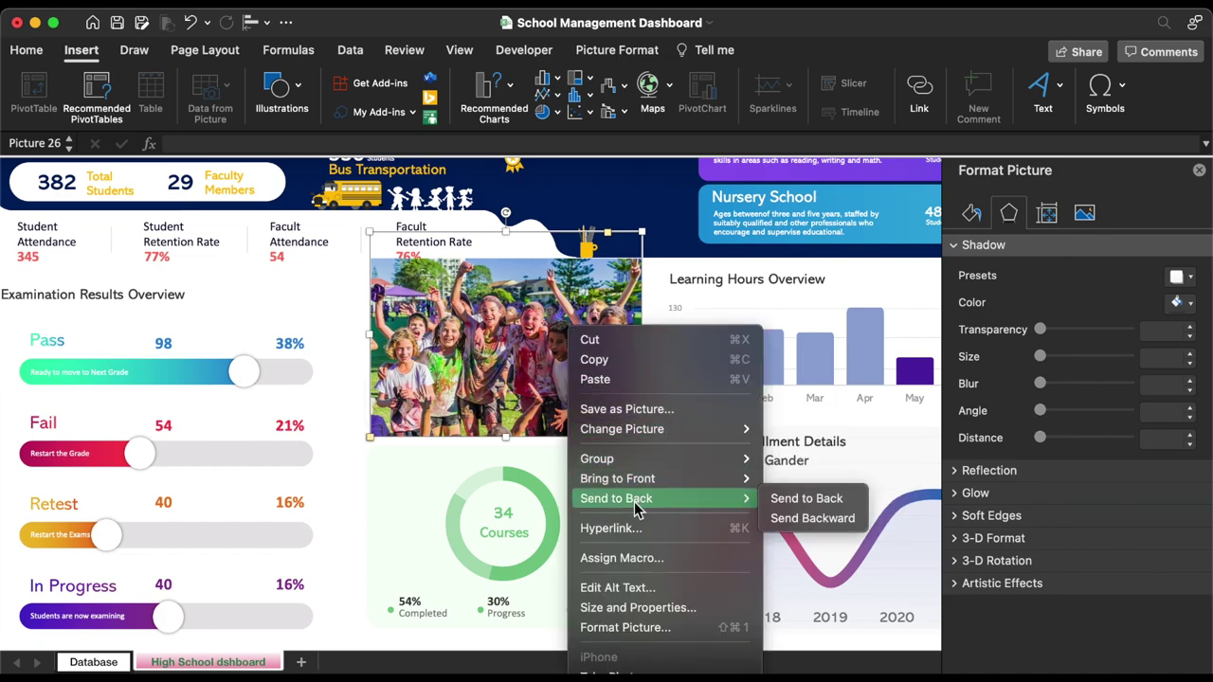
left_click(794, 501)
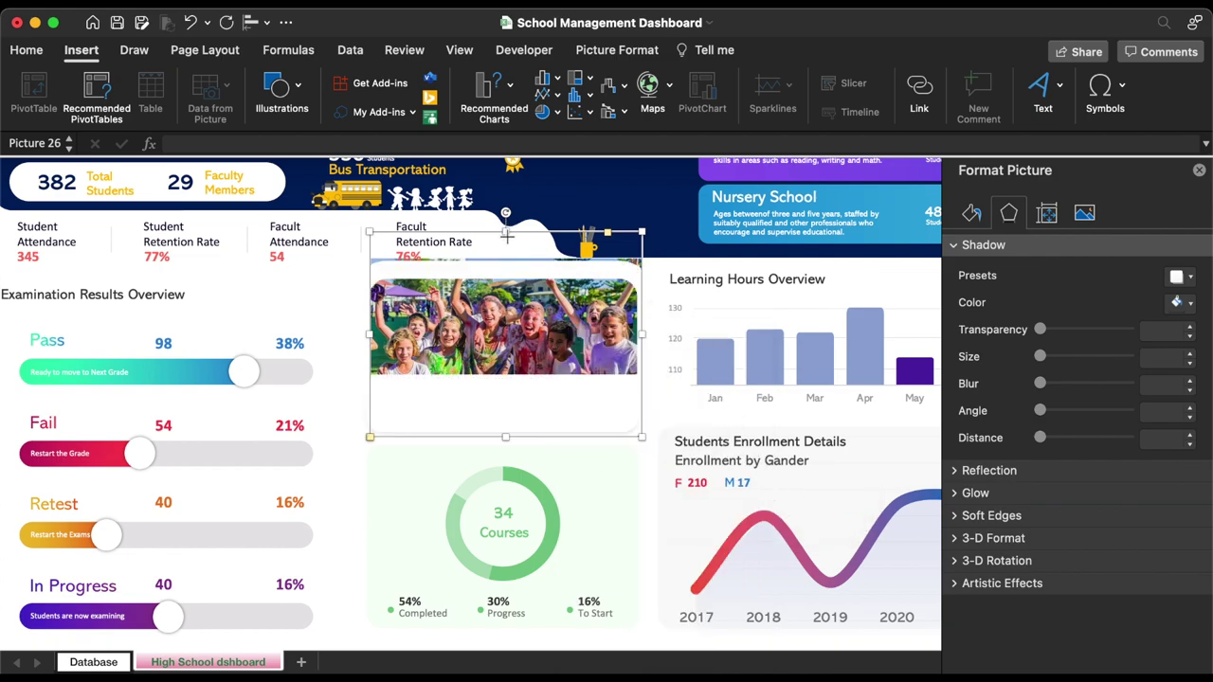
left_click_drag(506, 232, 505, 272)
key("Escape")
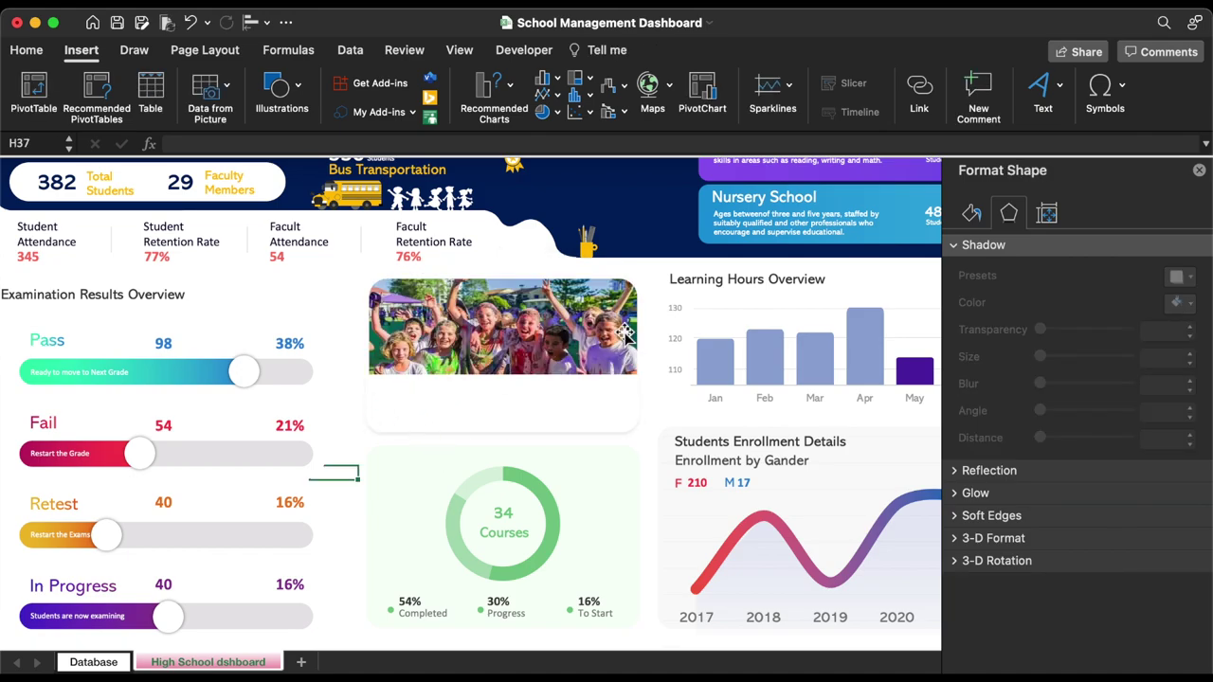
- Move the Learning Hours Overview title below the photo, rename it 'Main Events' and narrow it
left_click(701, 282)
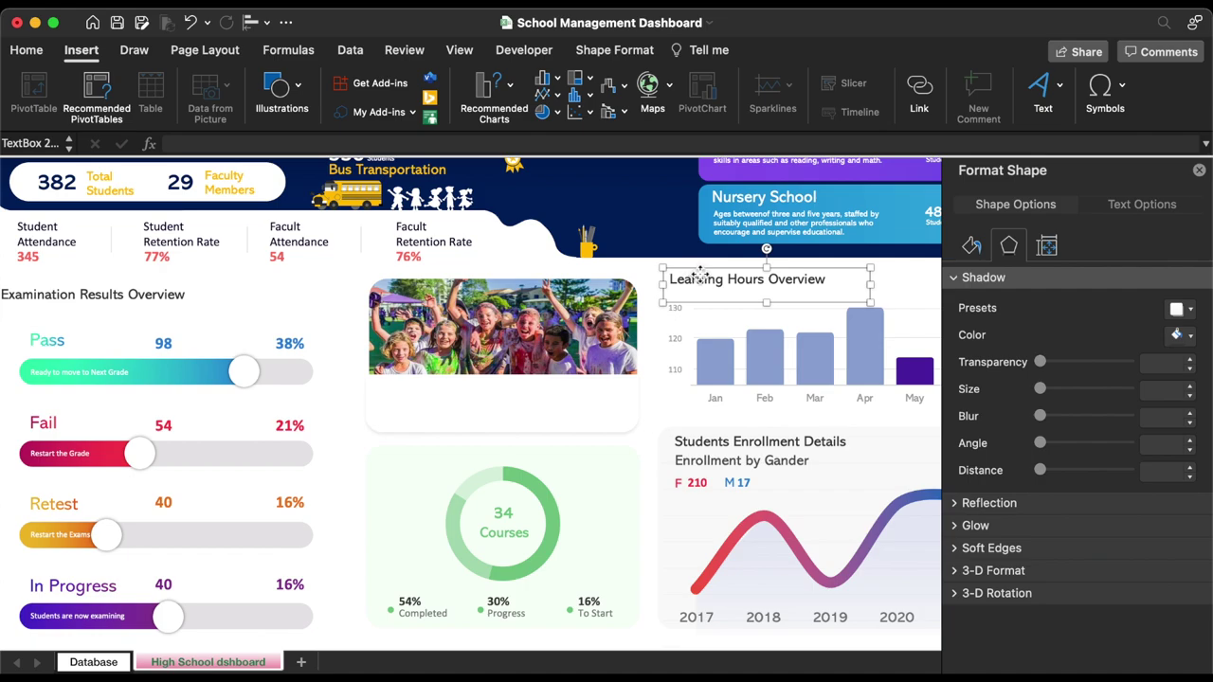
left_click_drag(694, 272, 698, 272)
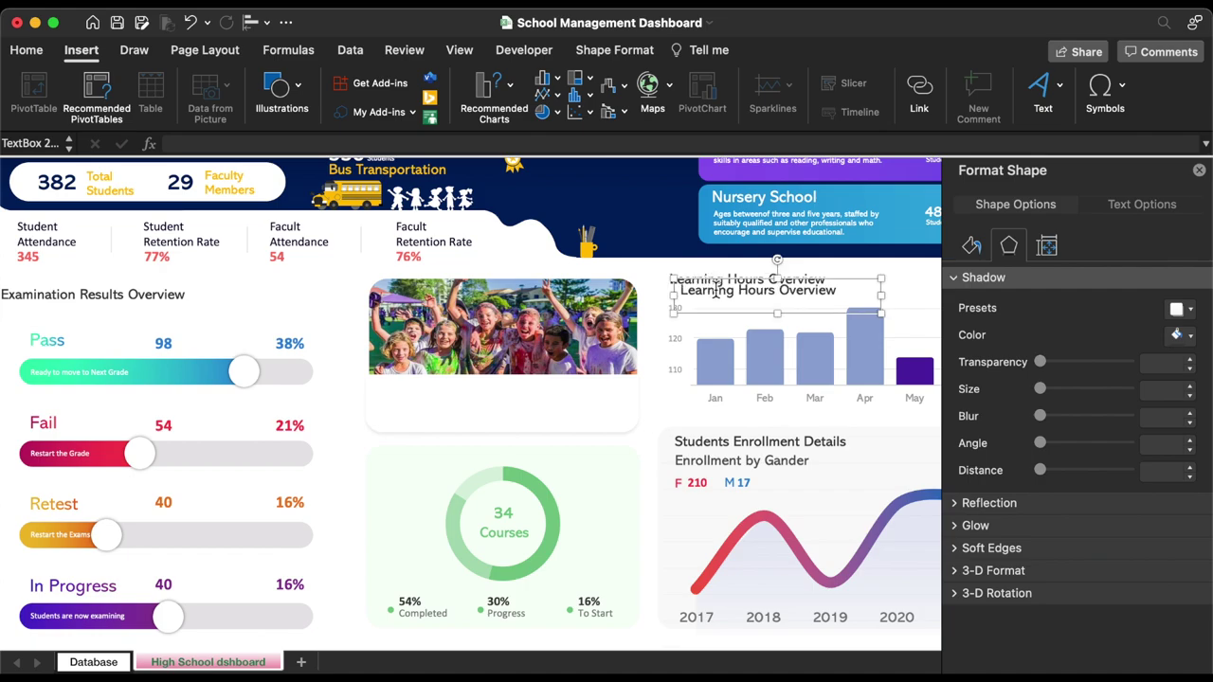
left_click_drag(722, 283, 442, 394)
triple_click(443, 394)
type("Main")
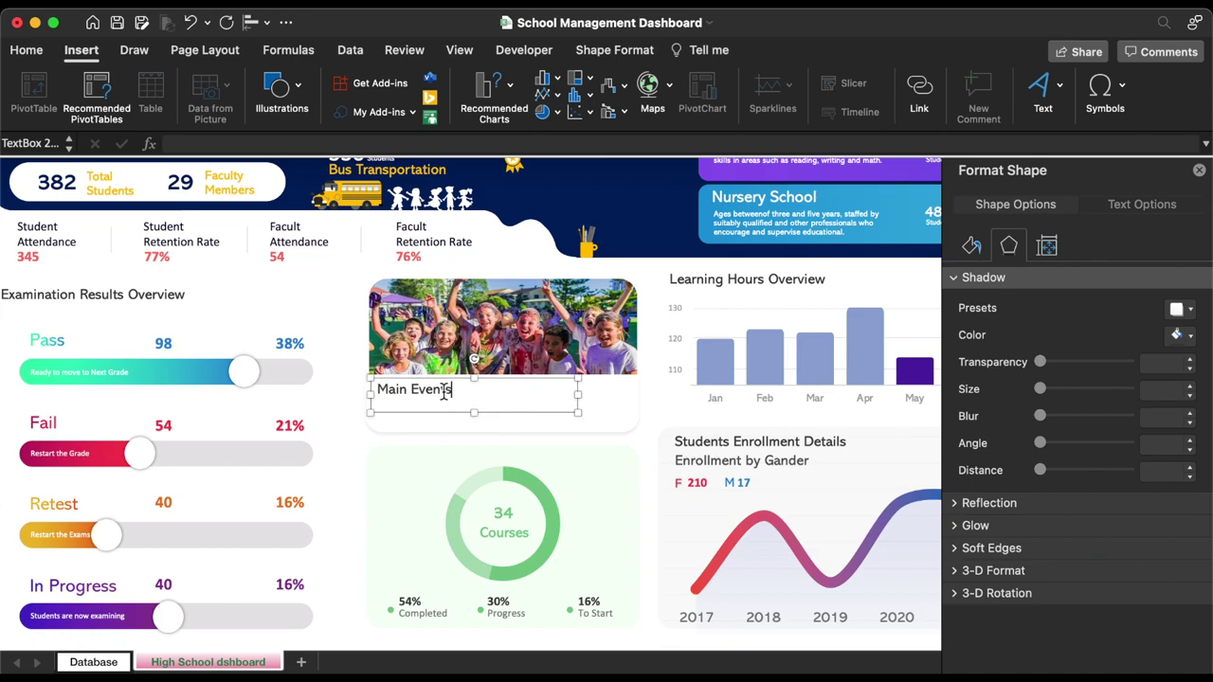
type(" Events")
left_click_drag(577, 398, 445, 391)
- Draw a short coloured vertical divider line beside Main Events, then go to the Database sheet
left_click(281, 93)
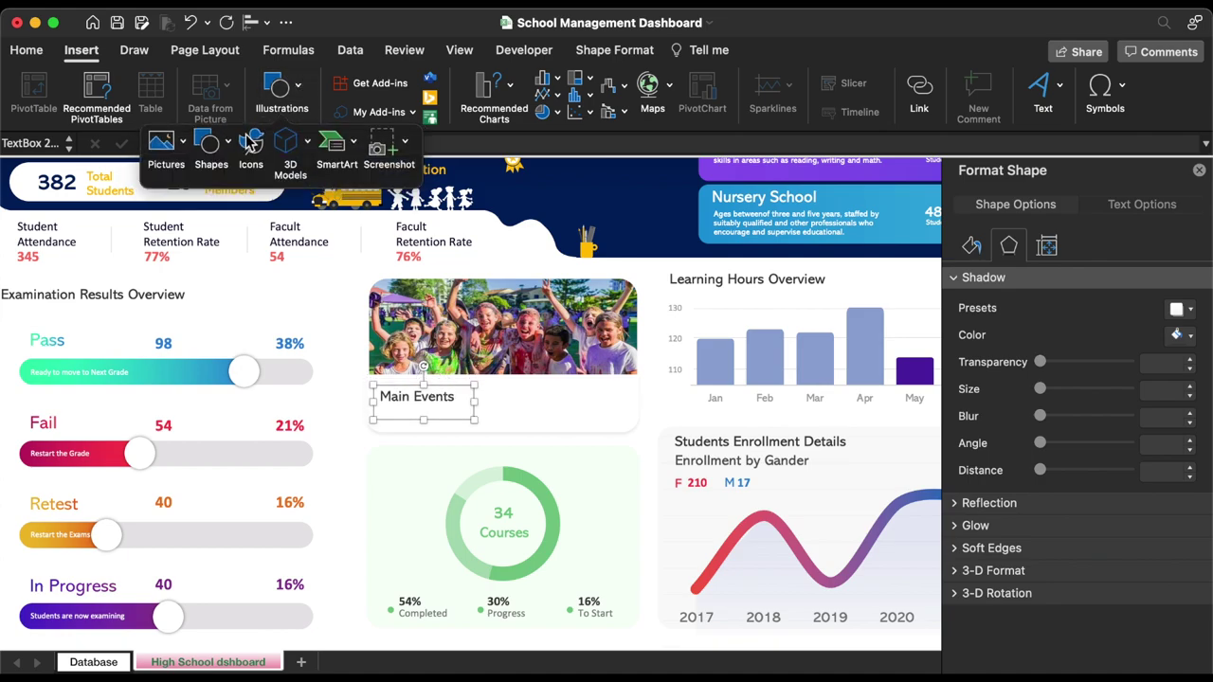
left_click(209, 144)
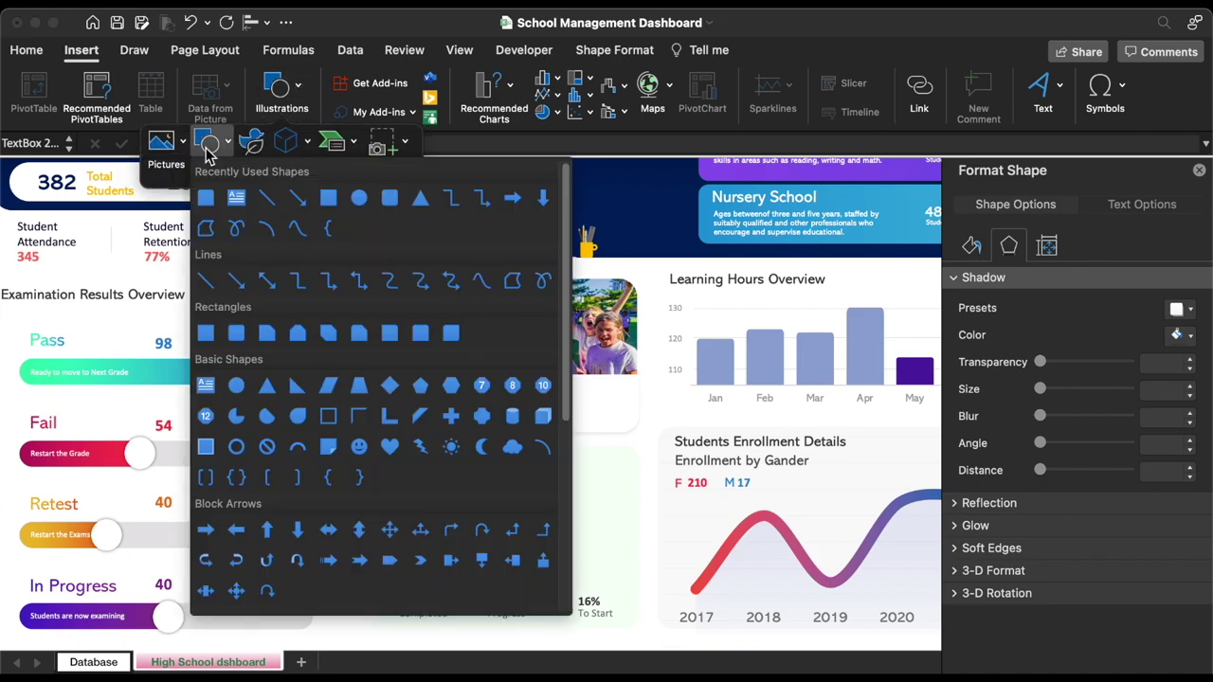
left_click(267, 202)
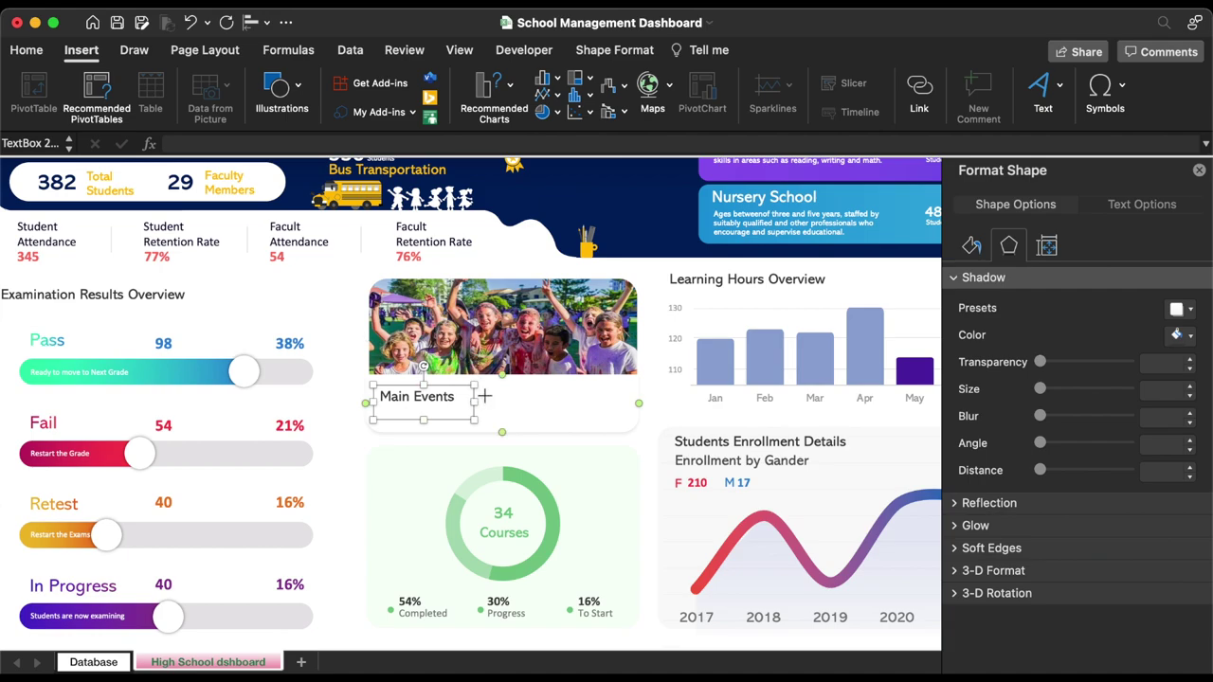
left_click_drag(471, 387, 472, 418)
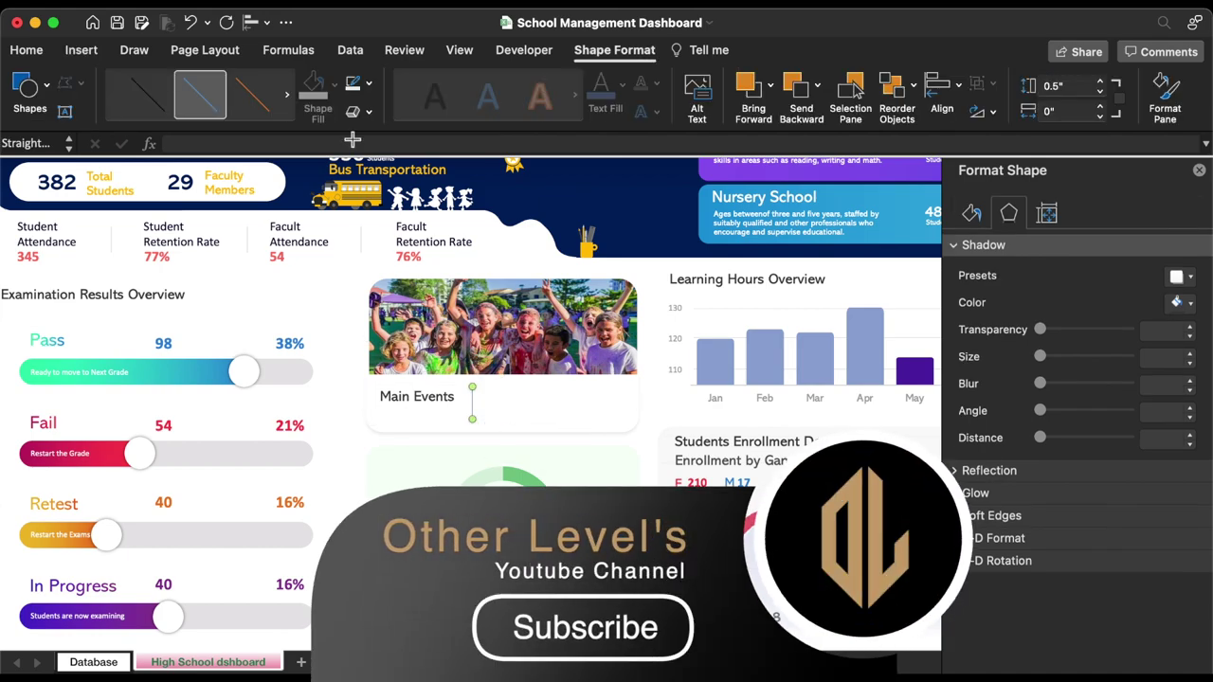
left_click(371, 86)
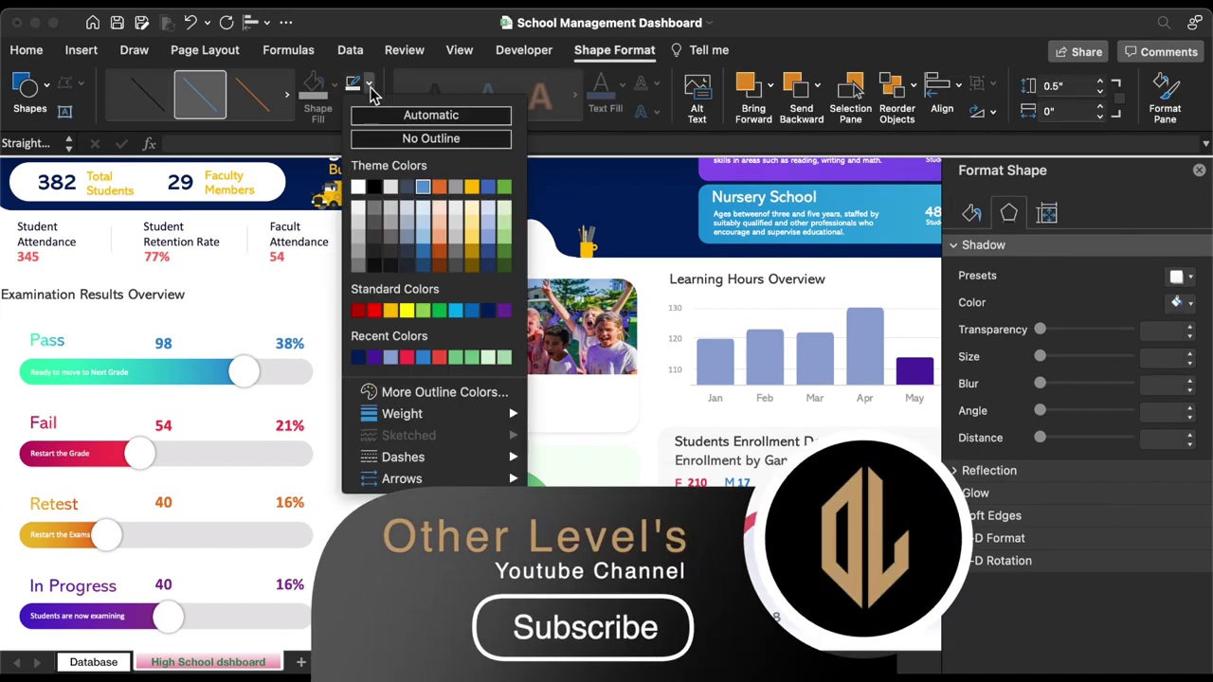
left_click(359, 248)
key("ctrl+Page_Up")
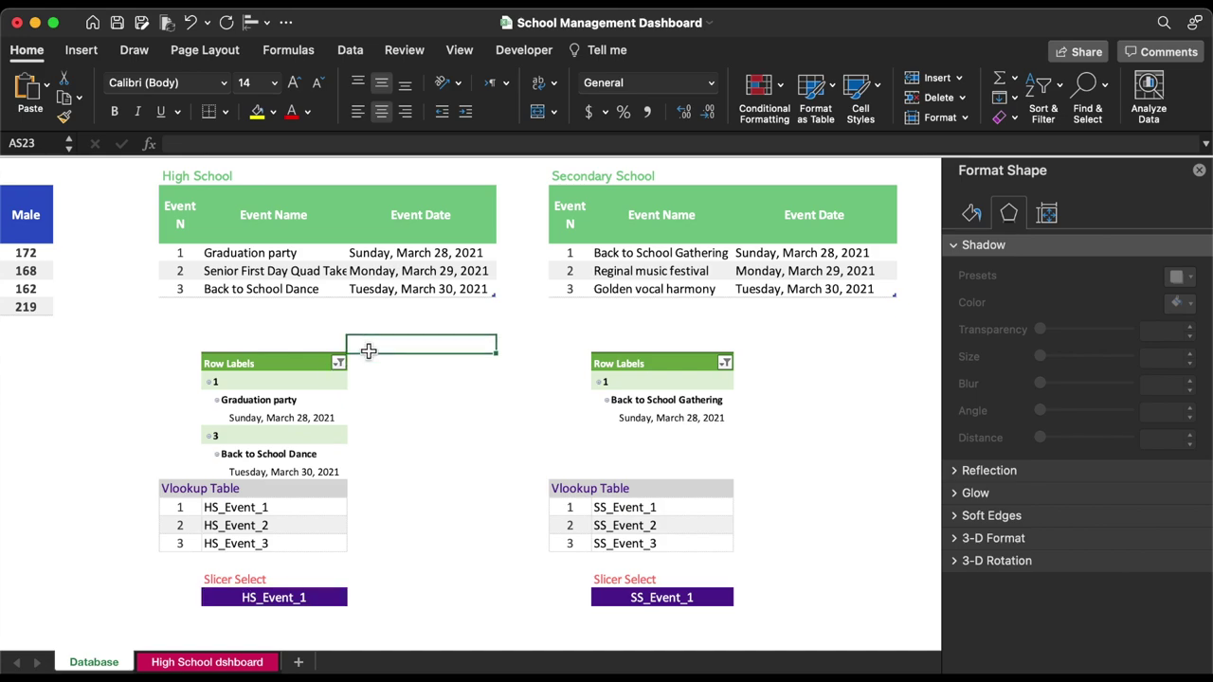
- Clear All from the old High School pivot and lookup block
mouse_move(369, 352)
left_mouse_down()
mouse_move(200, 439)
mouse_move(187, 597)
left_mouse_up()
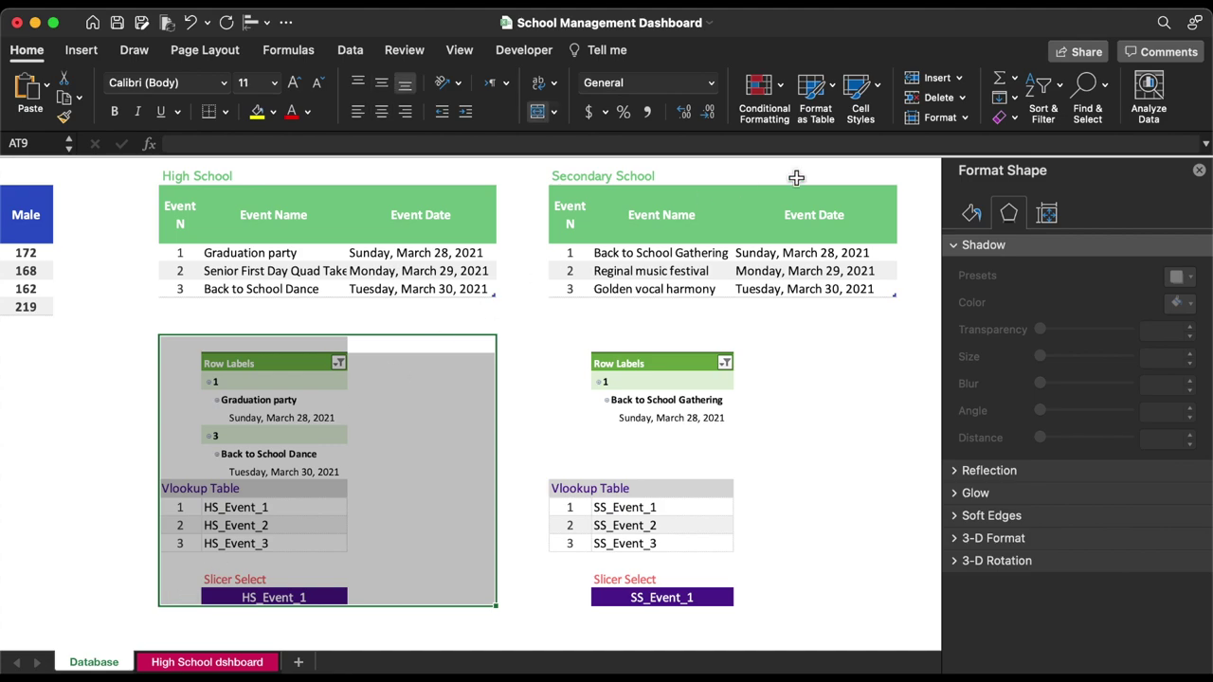
left_click(1003, 118)
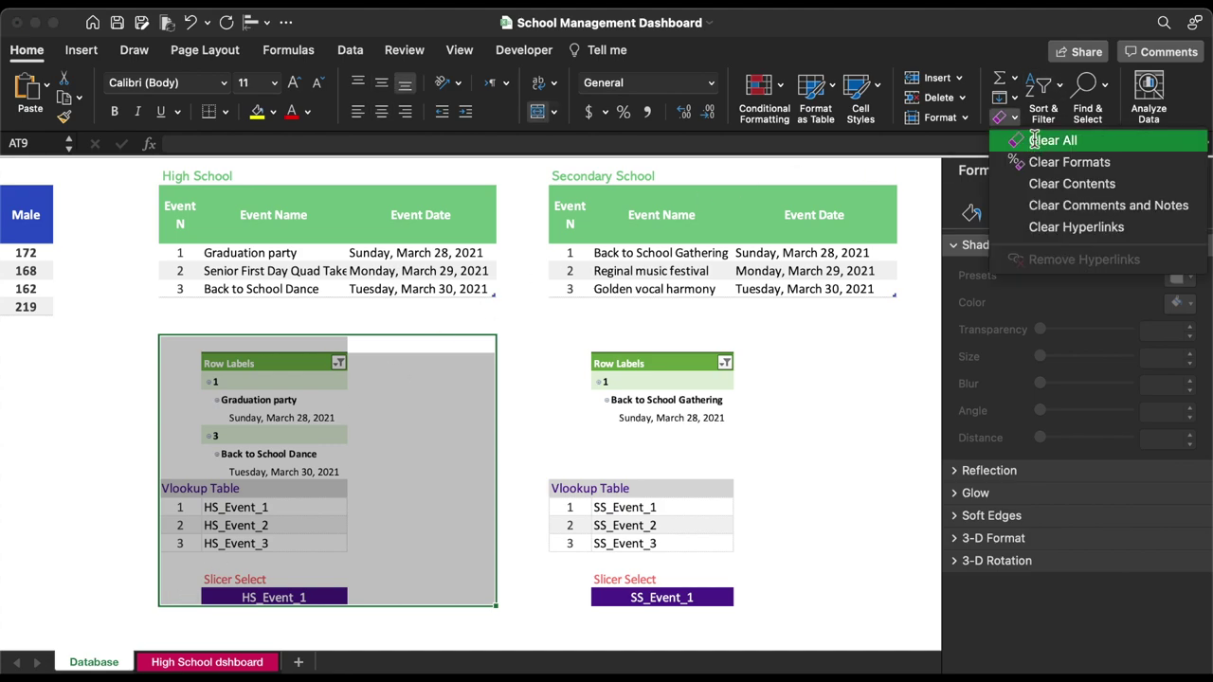
left_click(1035, 139)
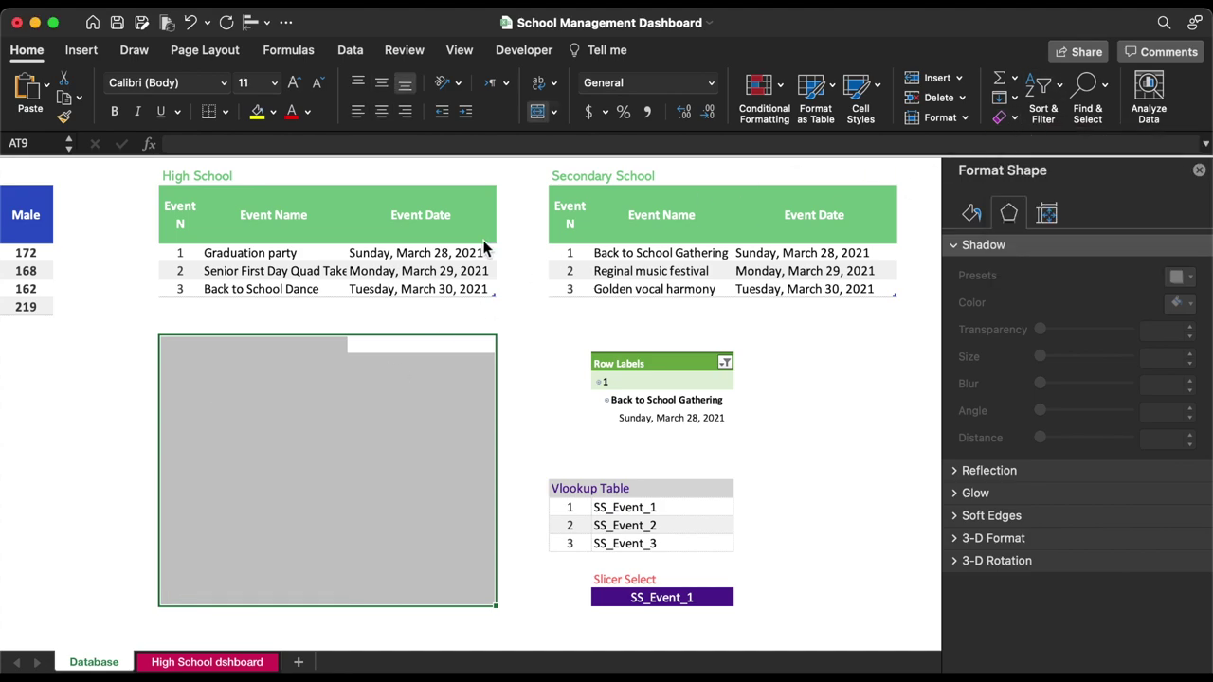
- Create a PivotTable from Table2 on the existing worksheet at cell AS10
left_click(315, 277)
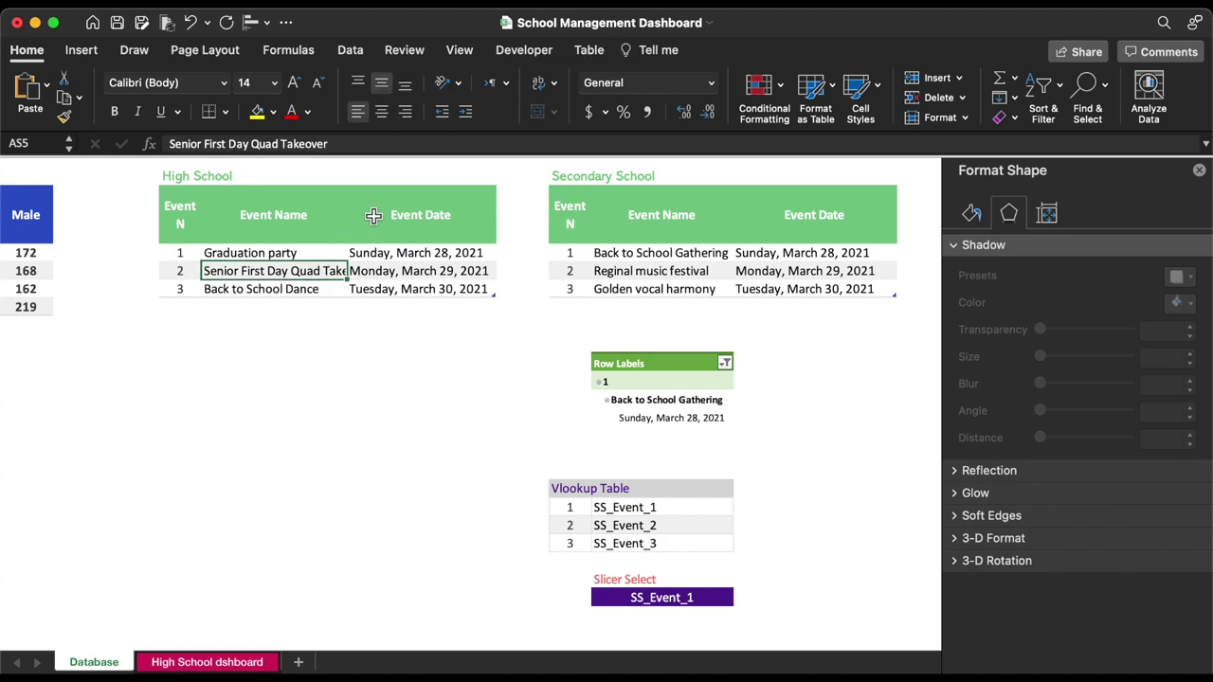
left_click(589, 53)
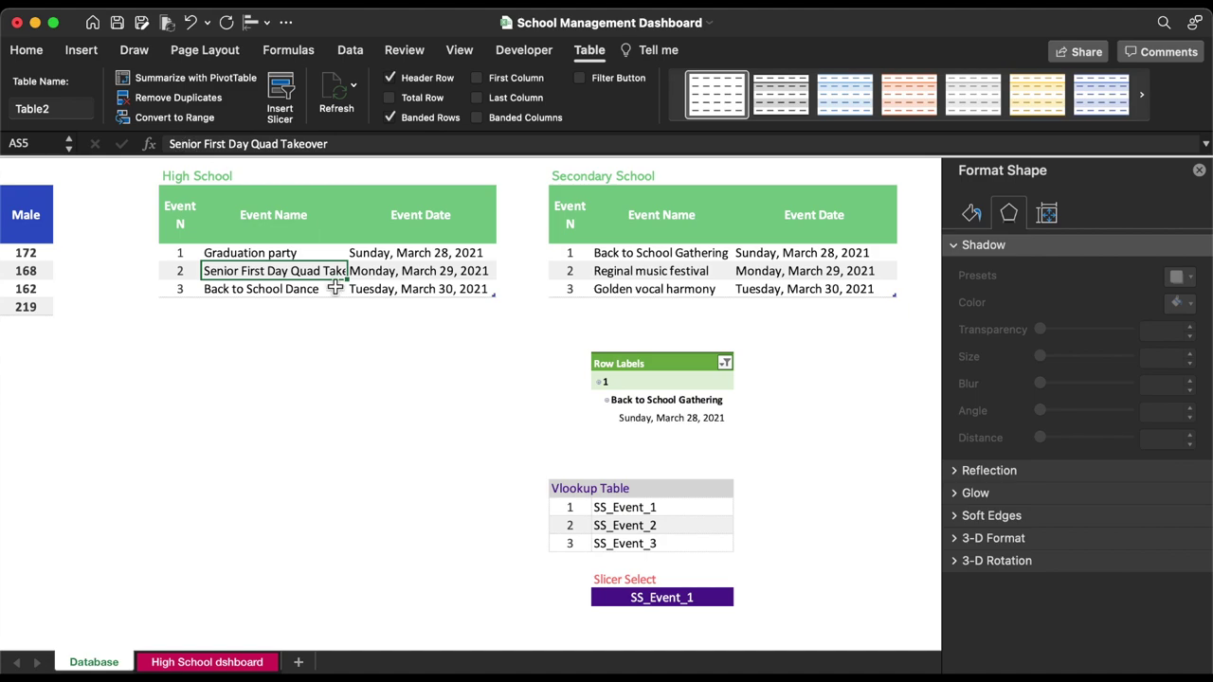
left_click(88, 56)
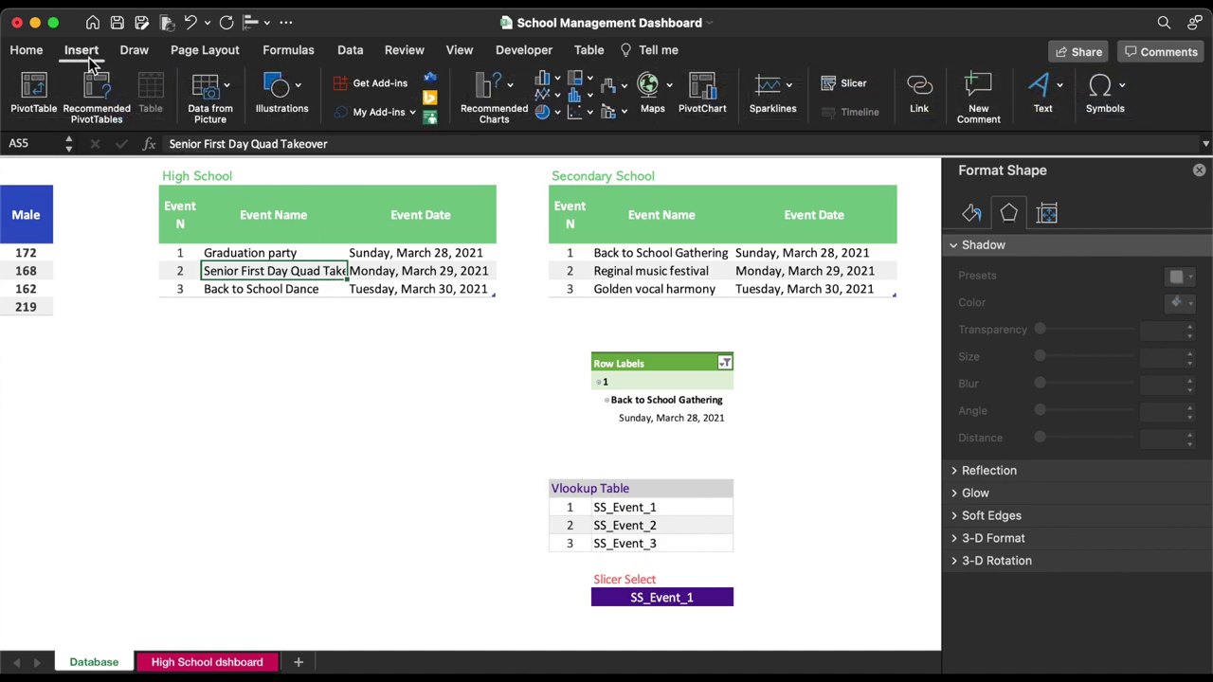
left_click(33, 90)
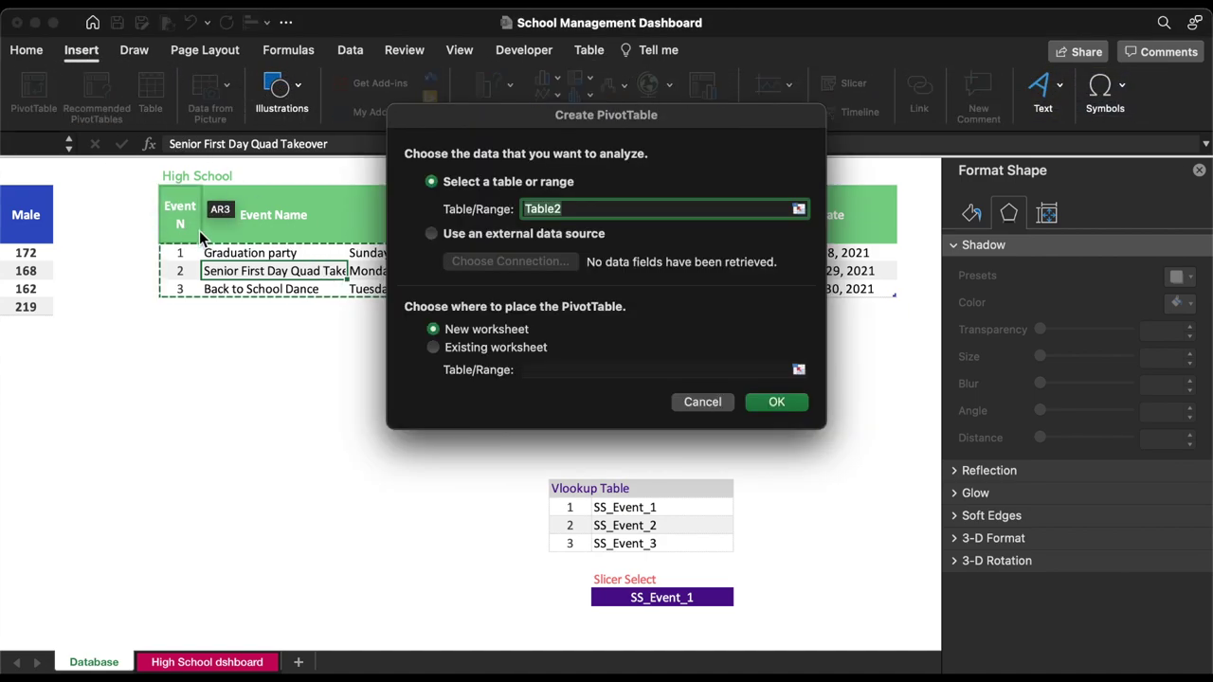
left_click(512, 347)
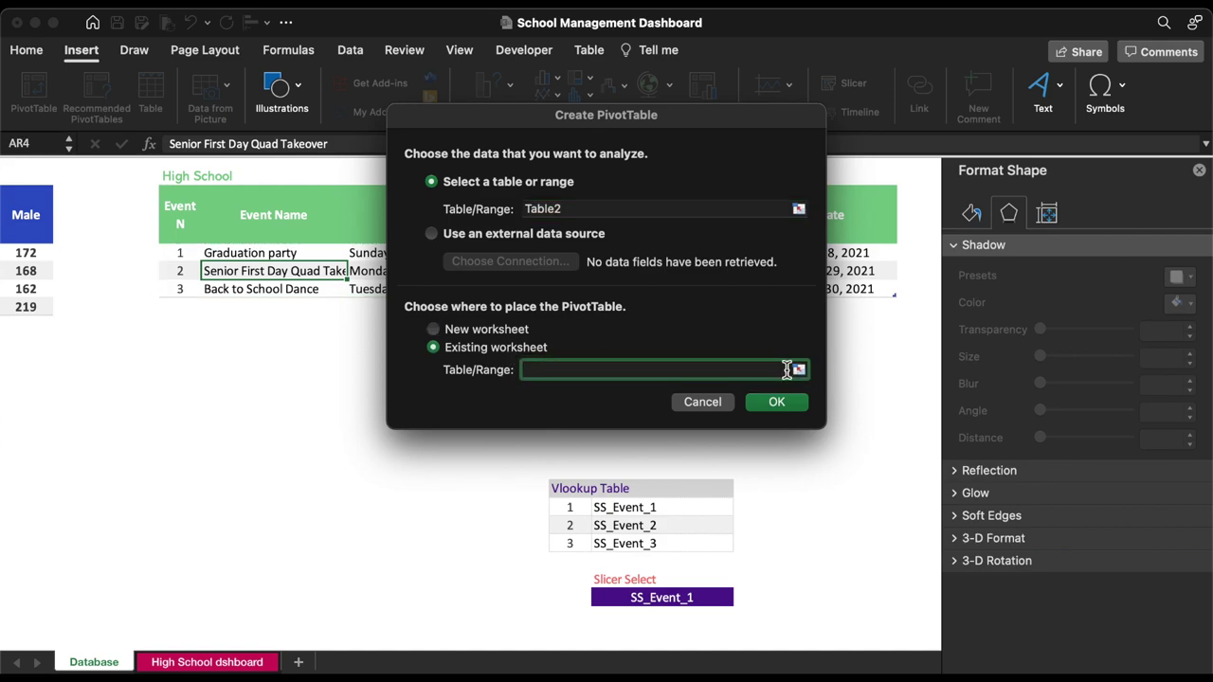
left_click(799, 370)
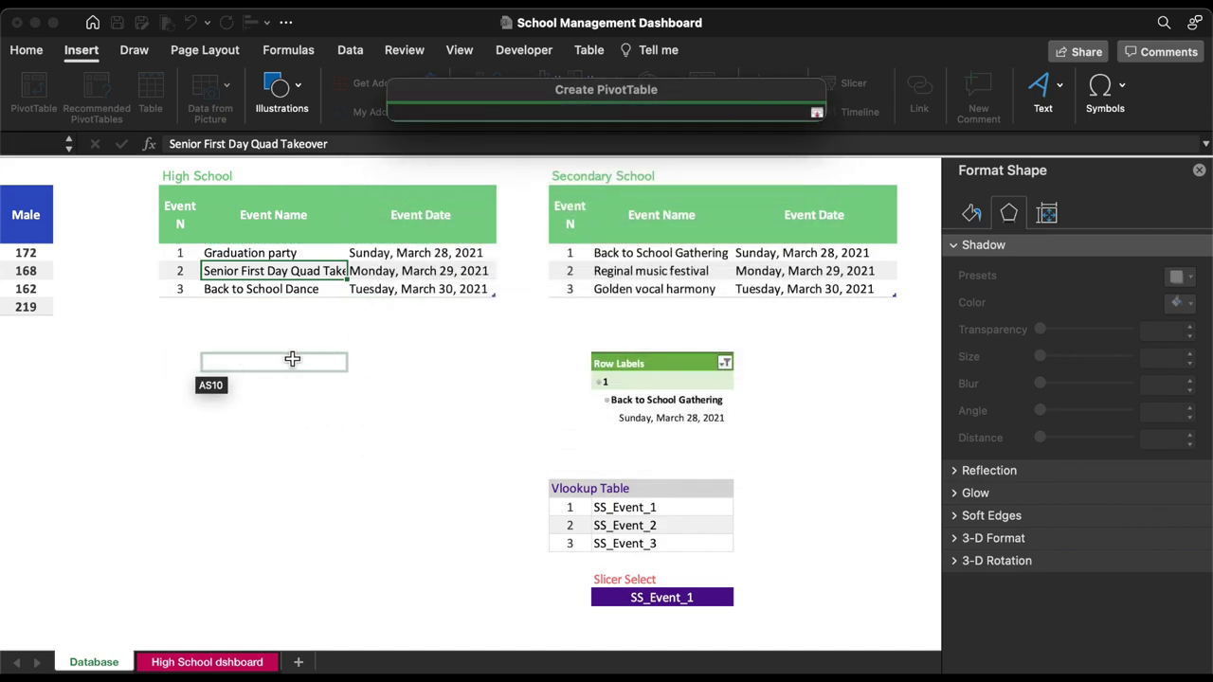
left_click(288, 359)
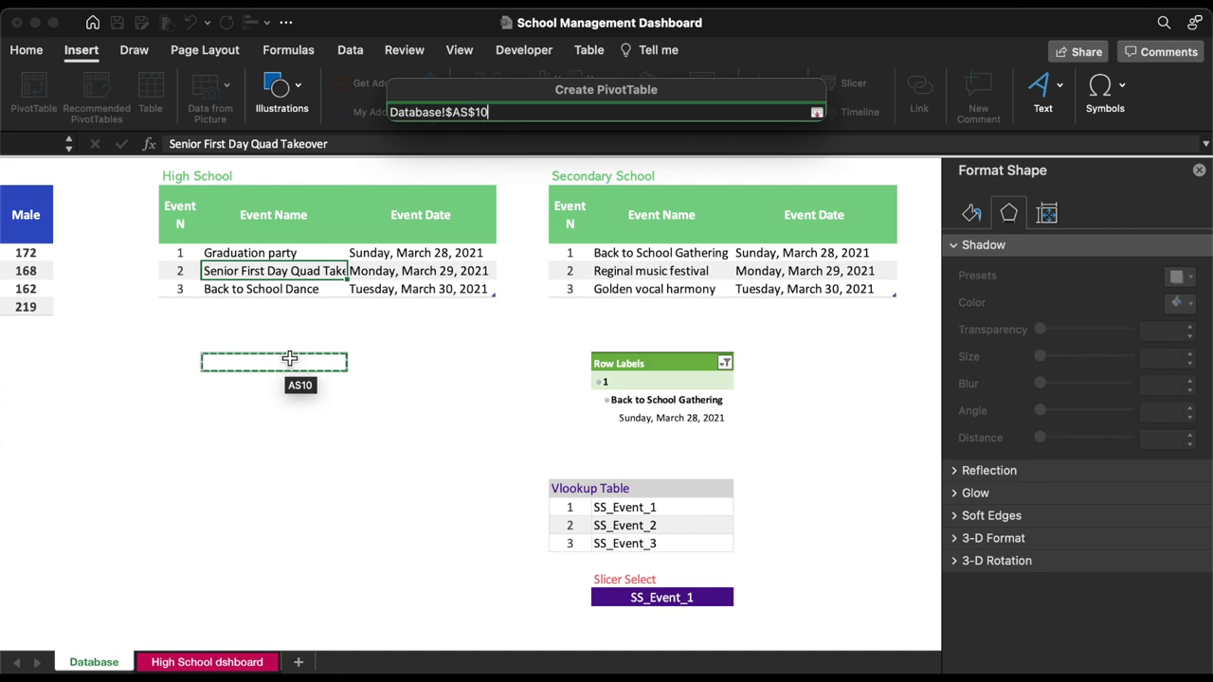
key("Return")
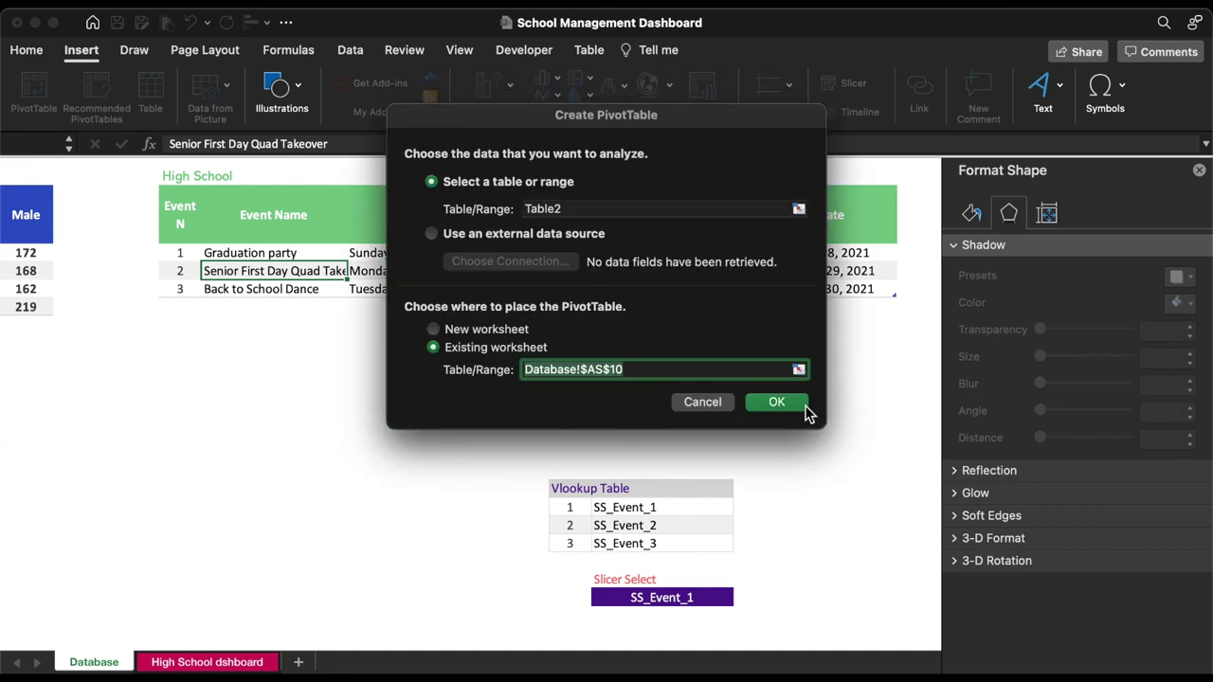
left_click(776, 402)
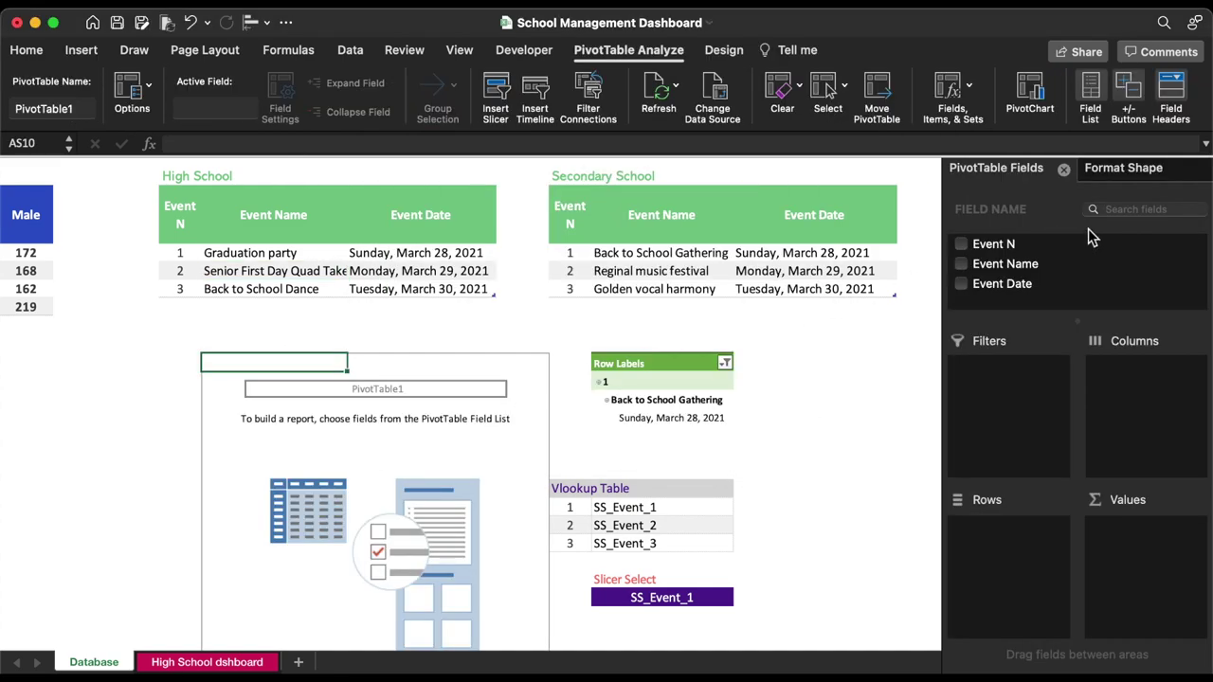
- Put Event N, Event Name and Event Date in the pivot rows and open Insert Slicer
left_click_drag(986, 246, 995, 543)
left_click(961, 263)
left_click_drag(1006, 285, 1009, 567)
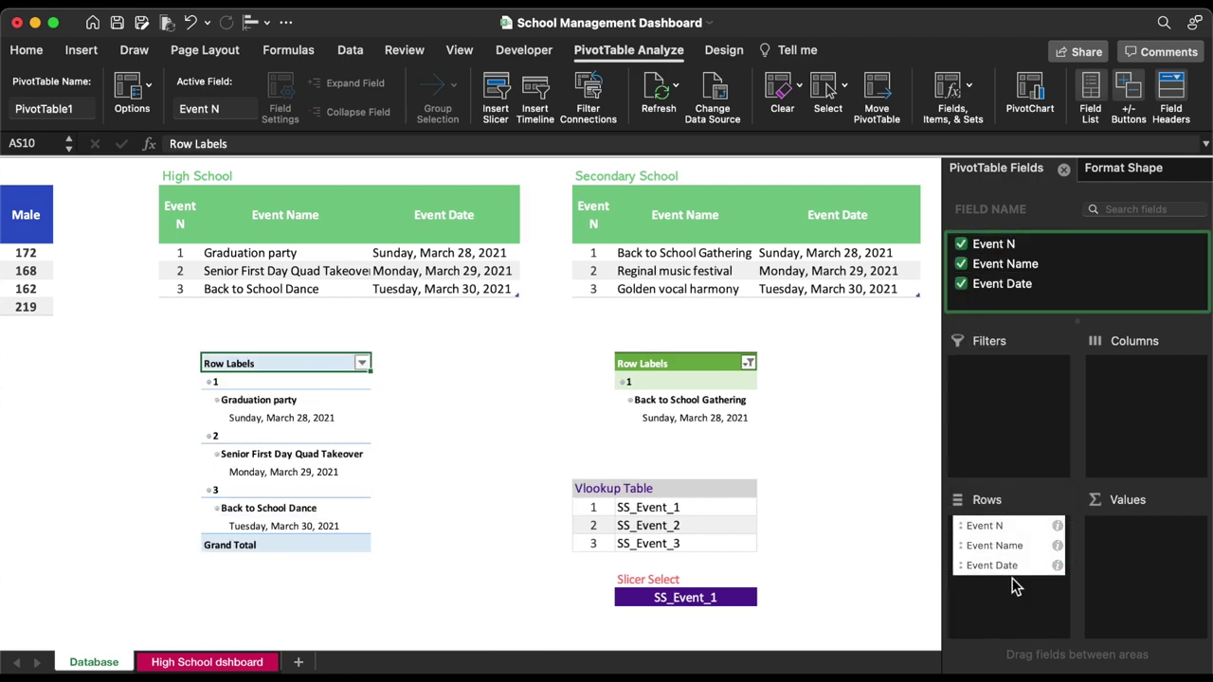
left_click(498, 92)
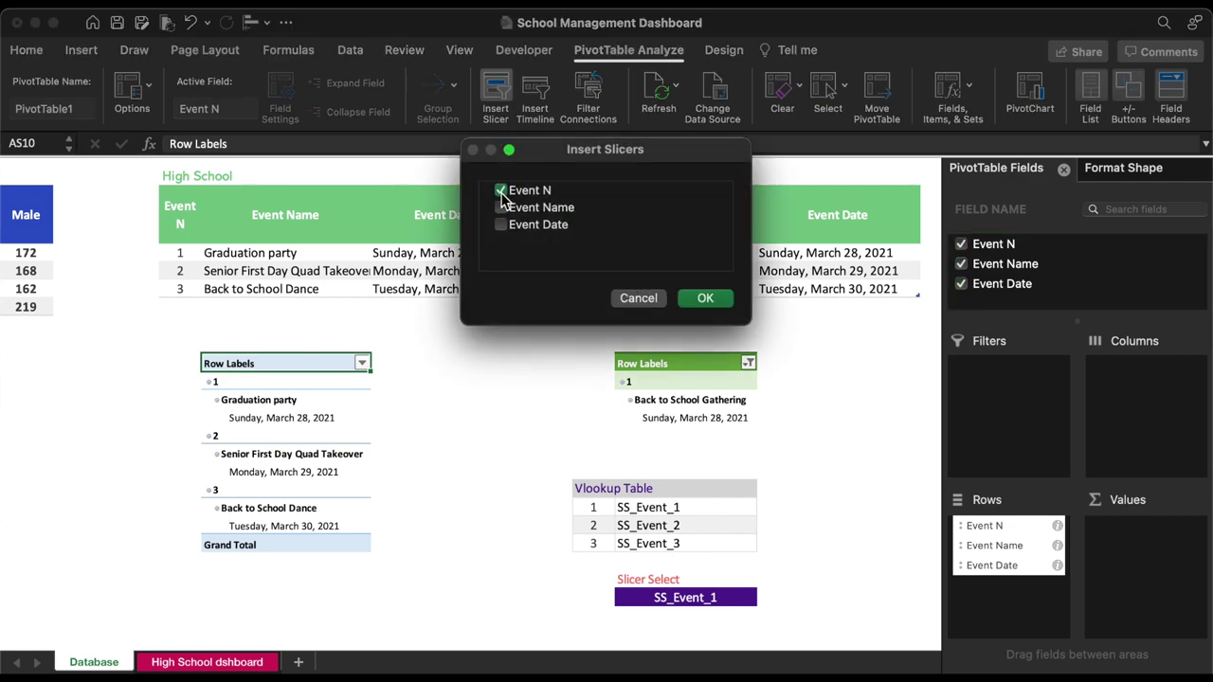
- Insert a plain-style Event N slicer with no header, hiding items without data
left_click(705, 298)
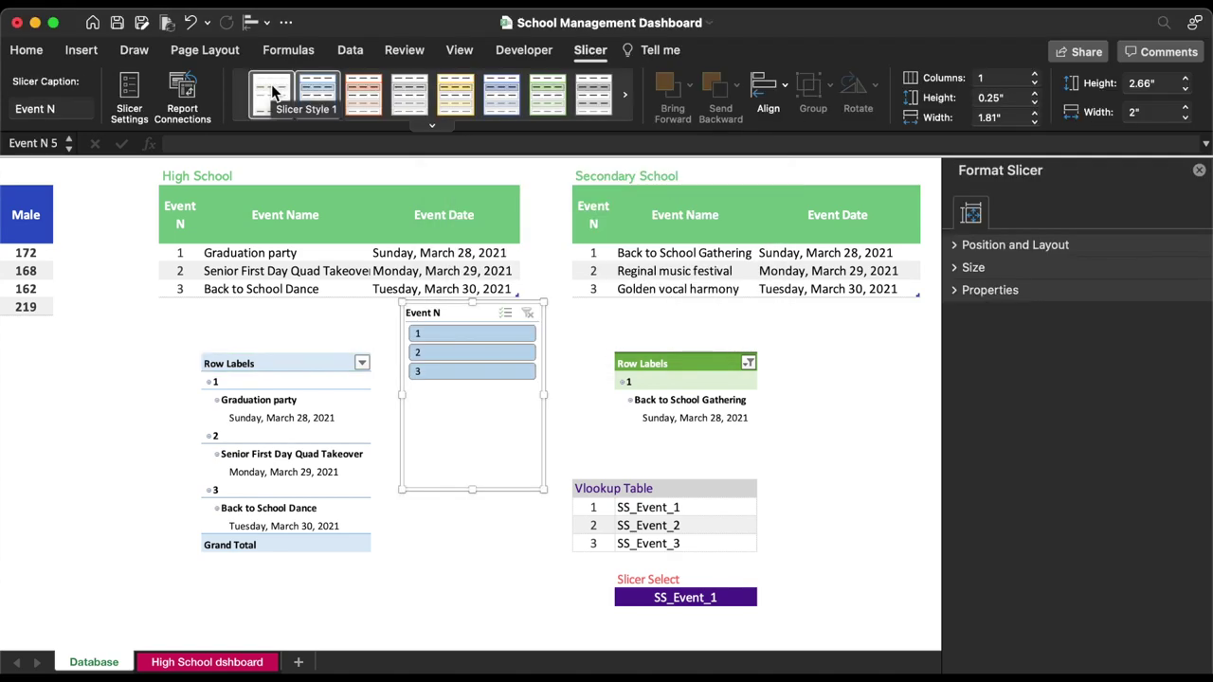
left_click(272, 92)
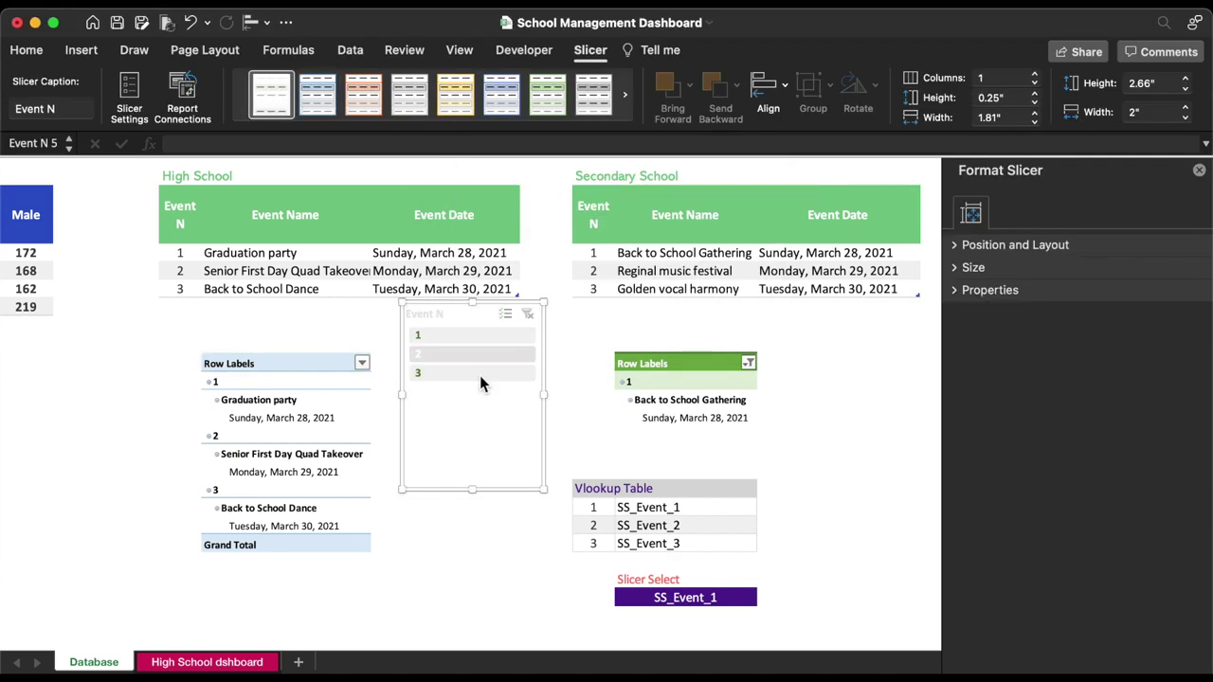
right_click(442, 425)
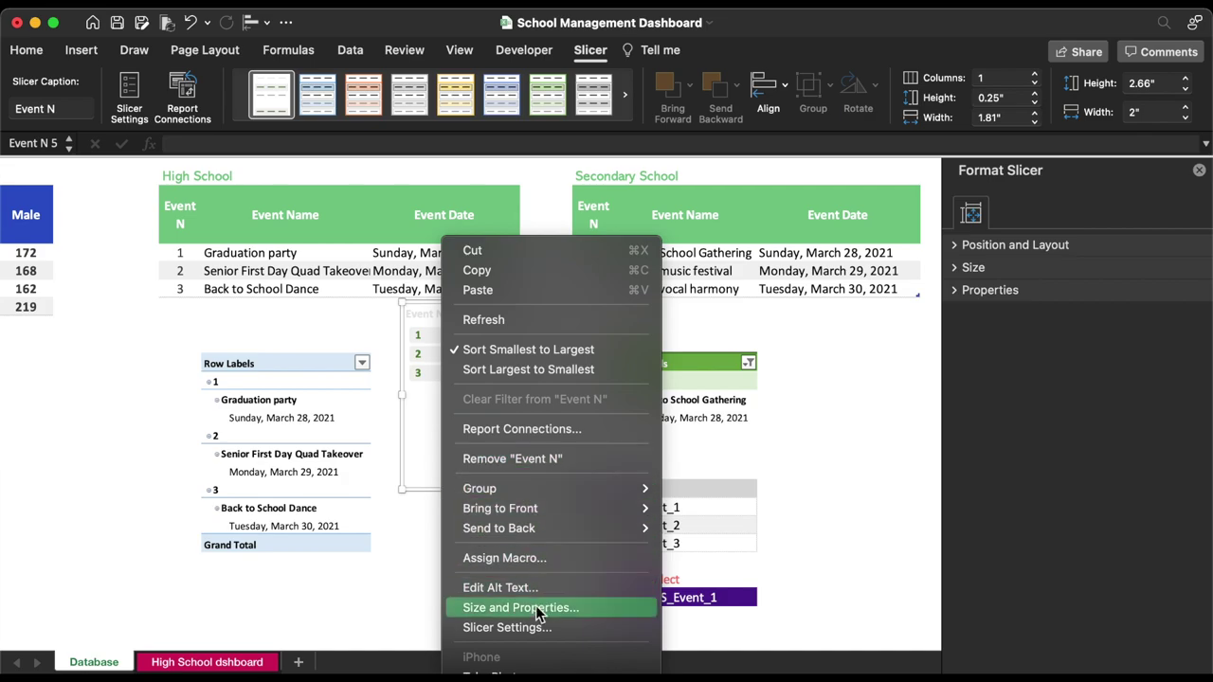
left_click(502, 627)
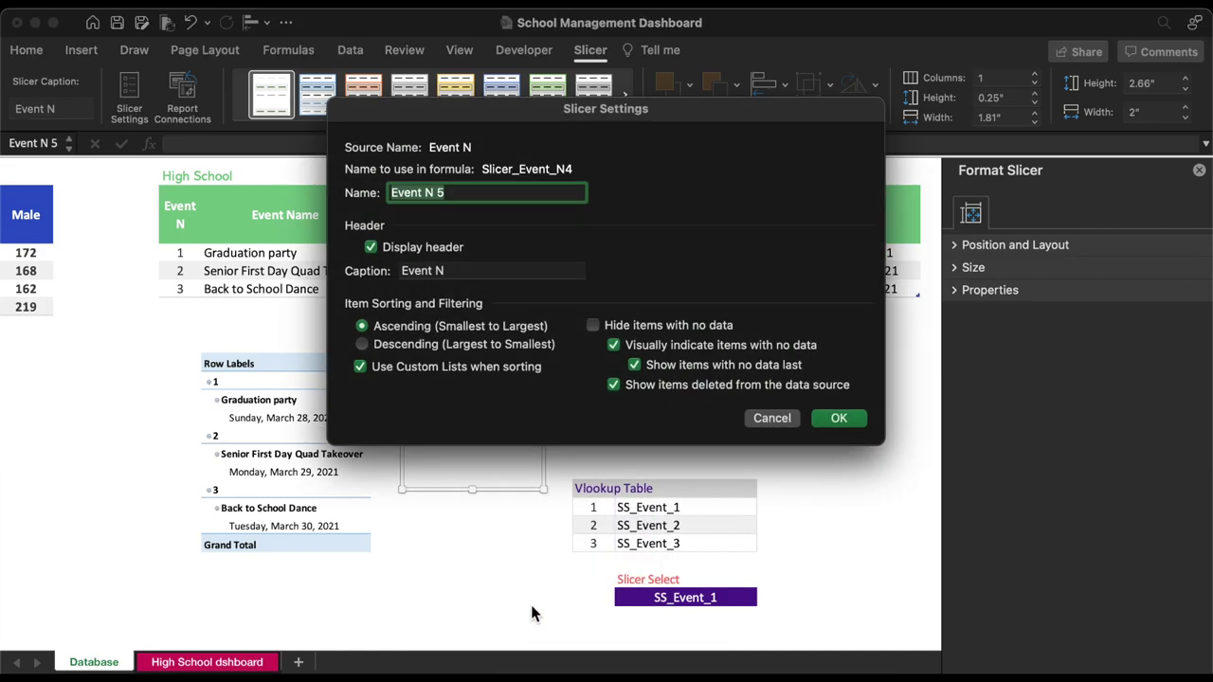
left_click(594, 326)
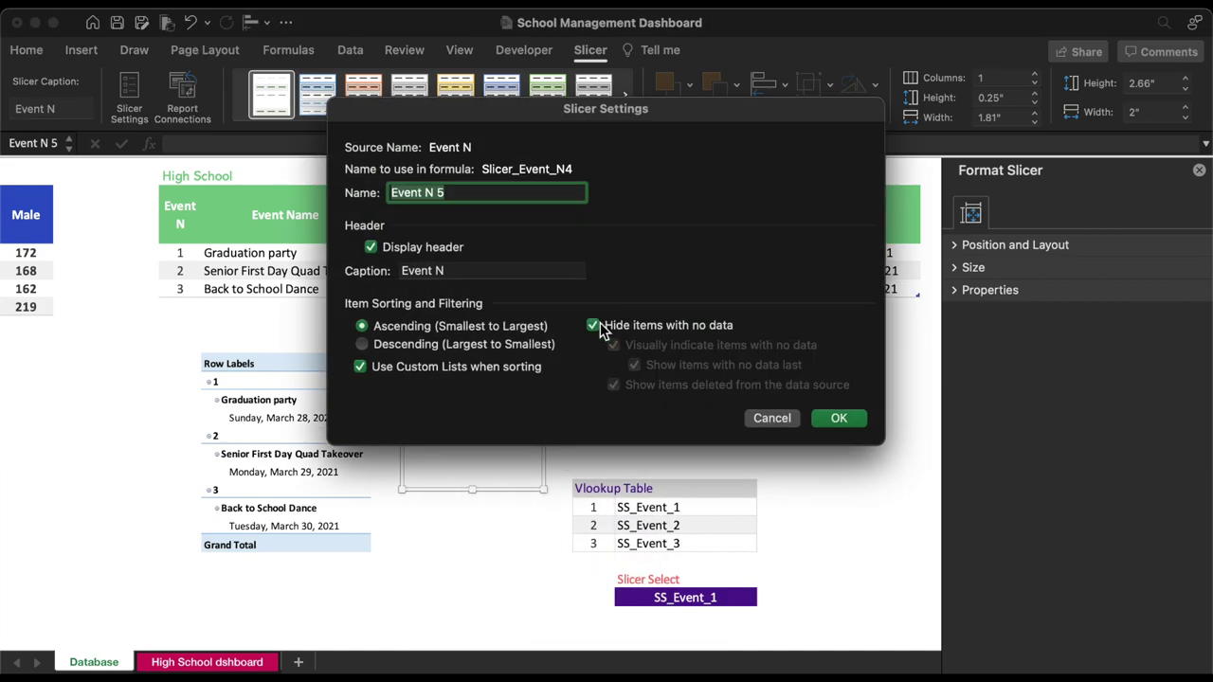
left_click(371, 248)
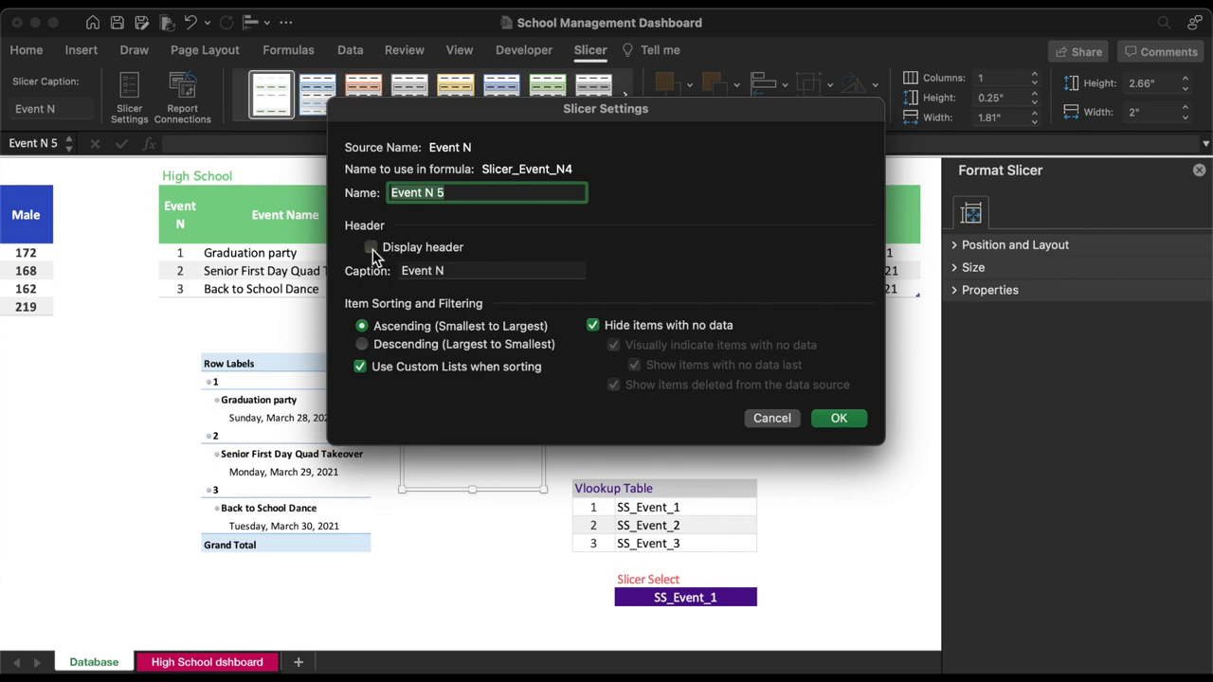
left_click(834, 420)
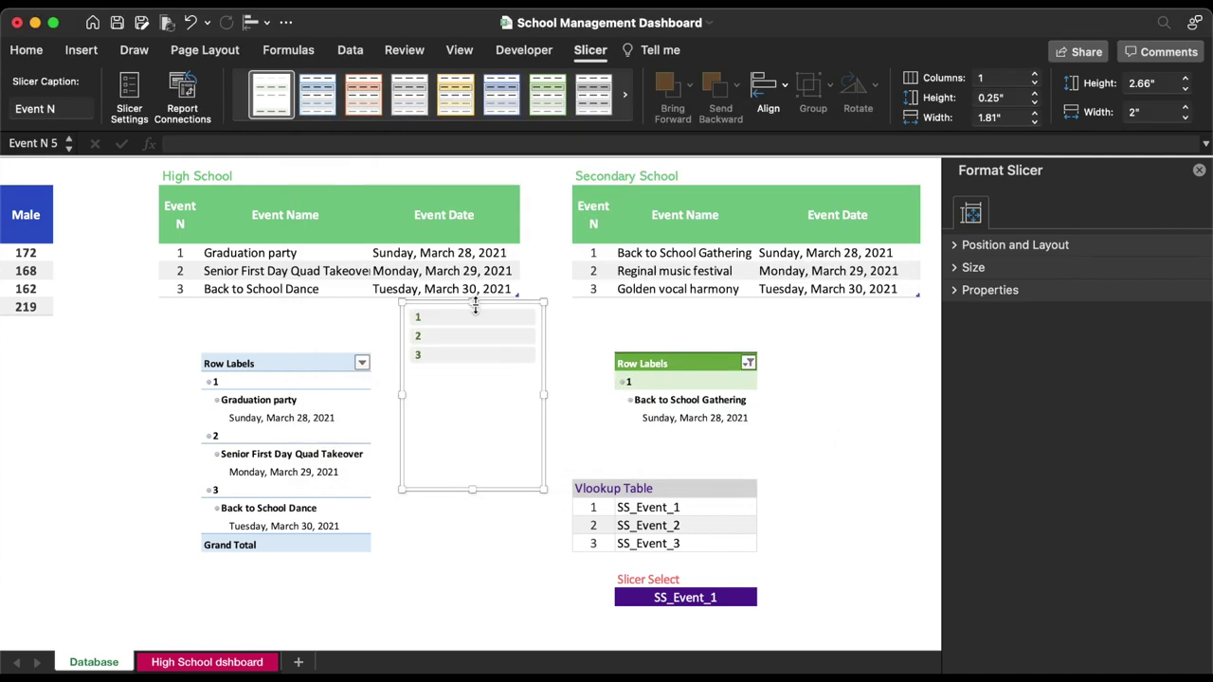
- Test events 1–3, then set the slicer to 3 columns in a single row
left_click(444, 318)
left_click(444, 339)
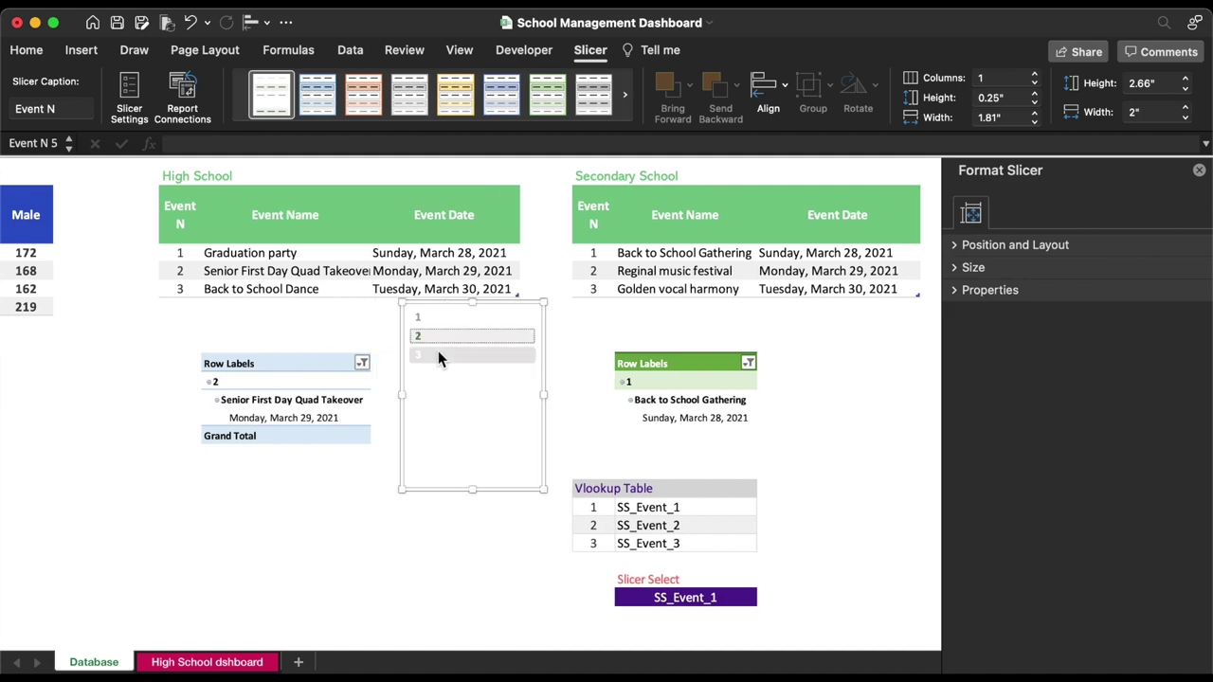
left_click(438, 355)
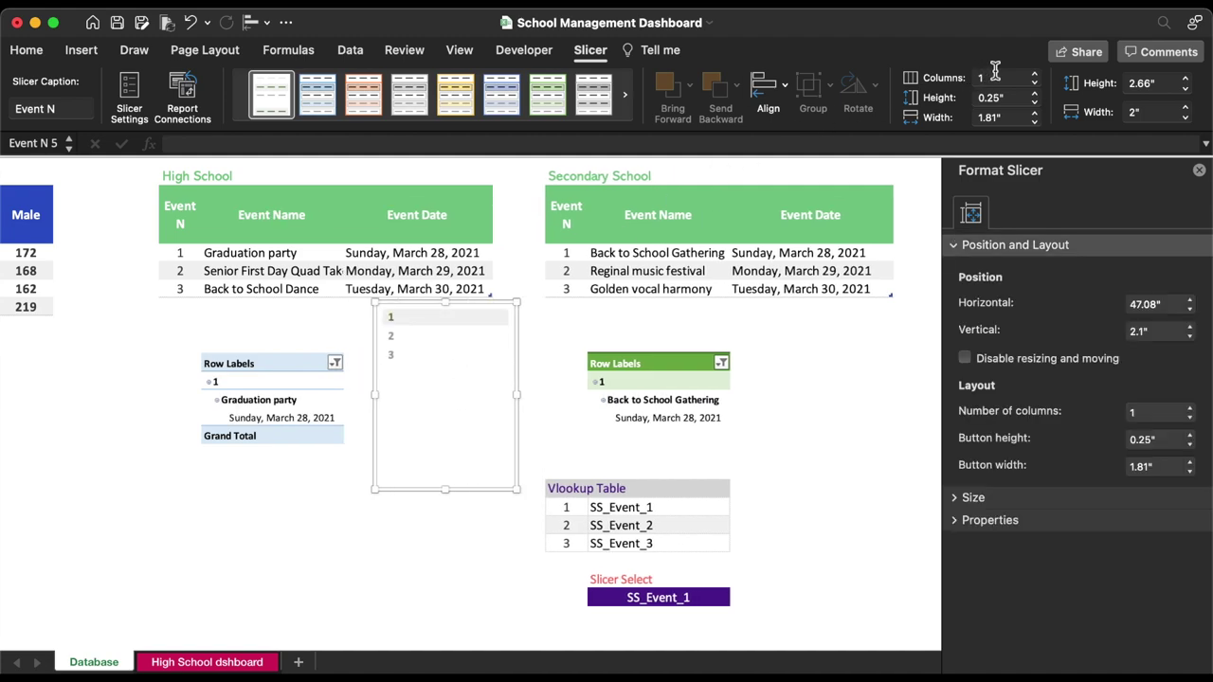
left_click(1034, 74)
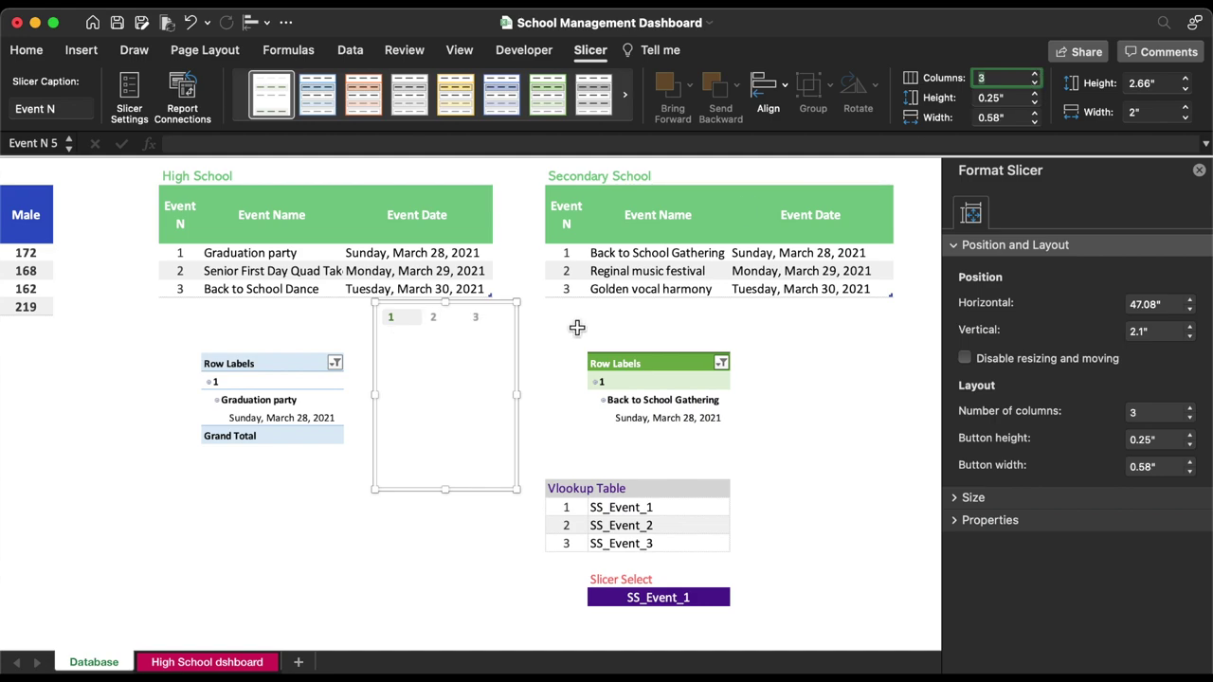
left_click_drag(518, 494, 480, 351)
- Paste the Event N slicer onto the High School dashboard just under Main Events
key("super+c")
left_click(207, 661)
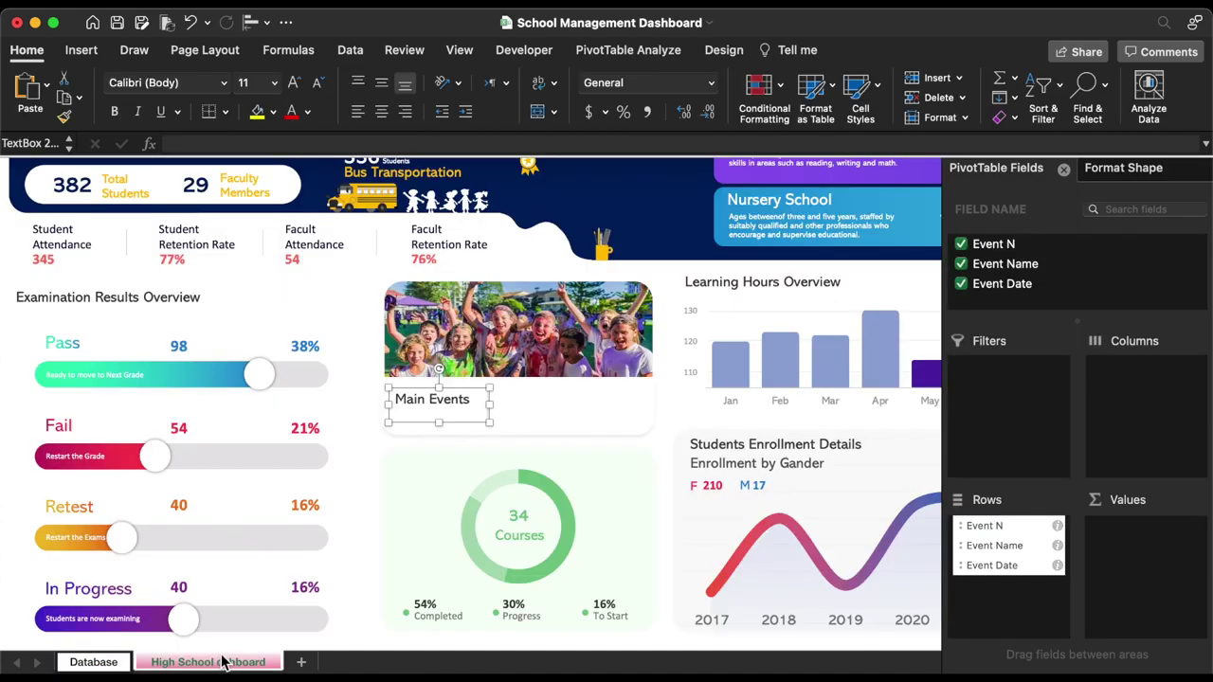
key("super+v")
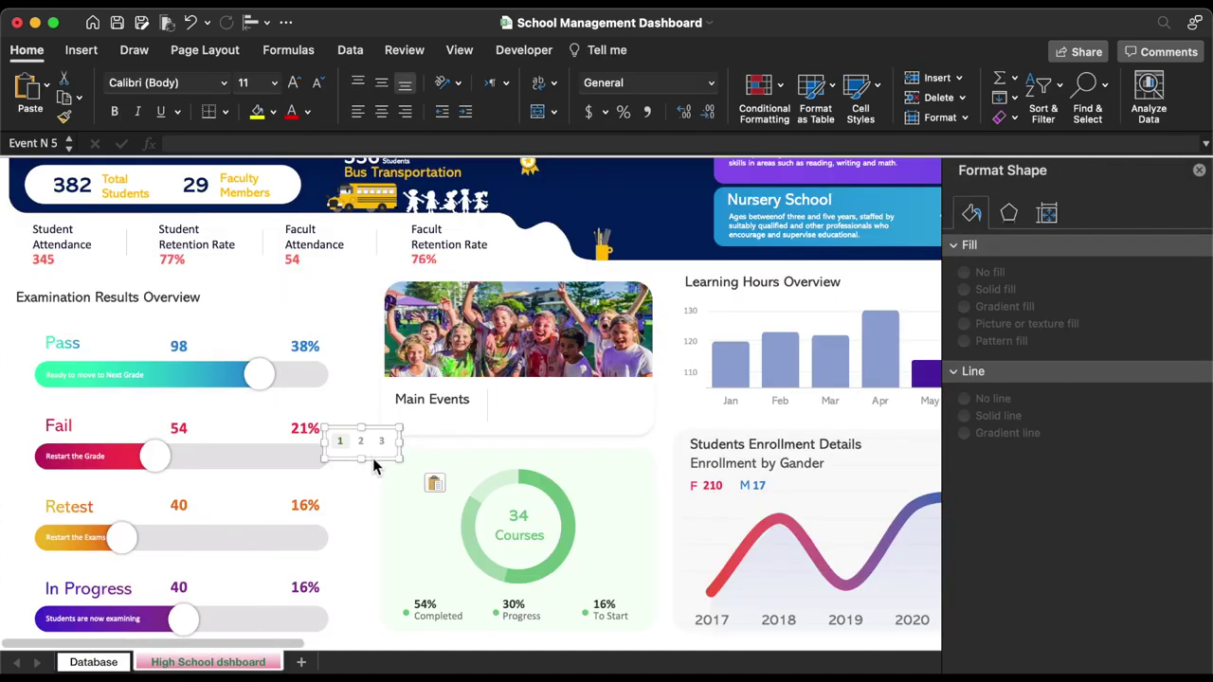
left_click_drag(372, 457, 651, 402)
left_click(459, 392)
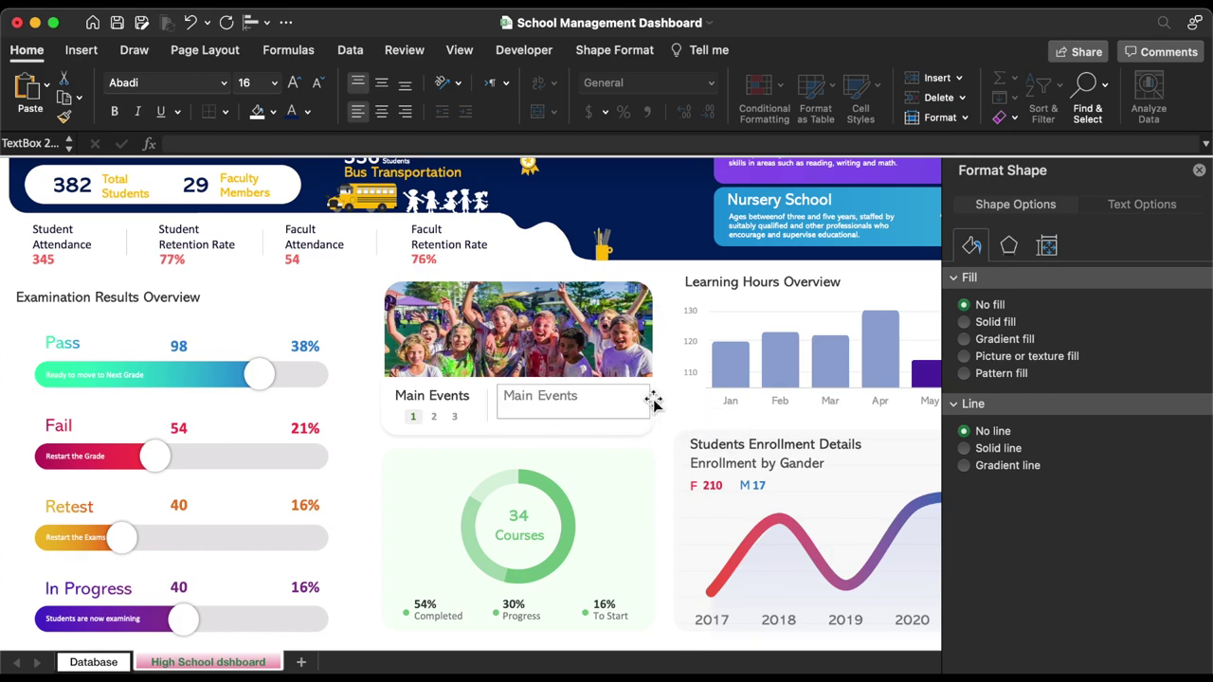
- Link the copied text box to Database!AS12 so it shows 'Graduation party', and shorten it
triple_click(568, 402)
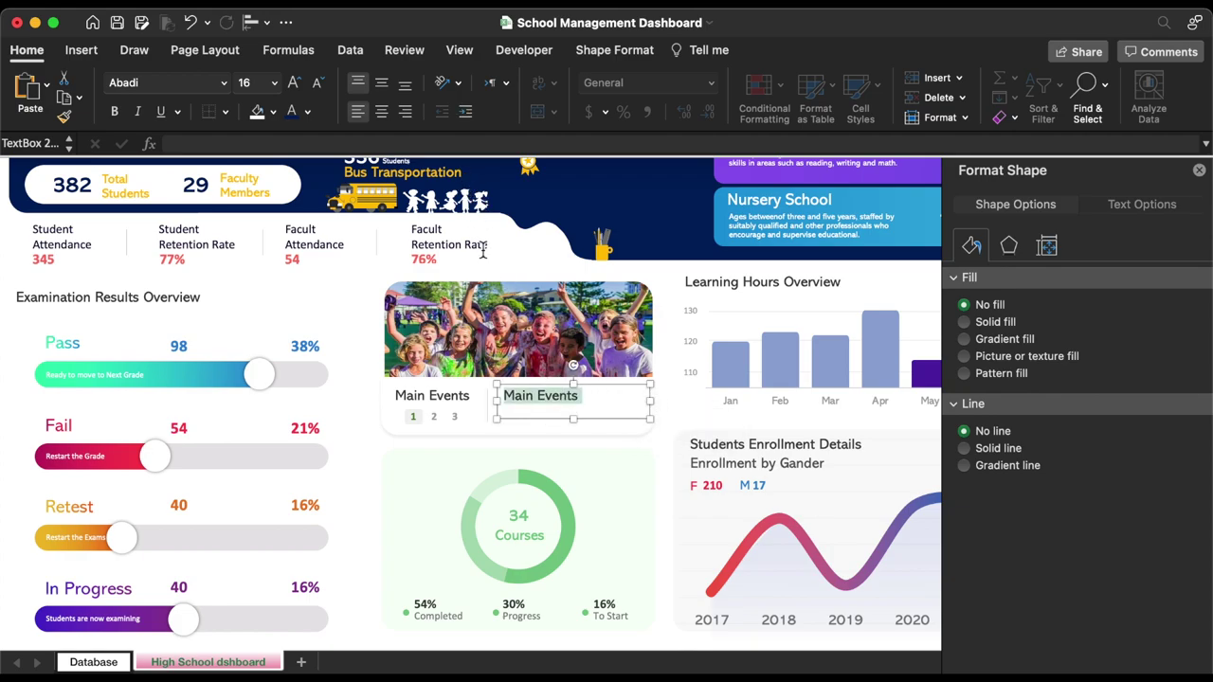
key("BackSpace")
left_click(354, 148)
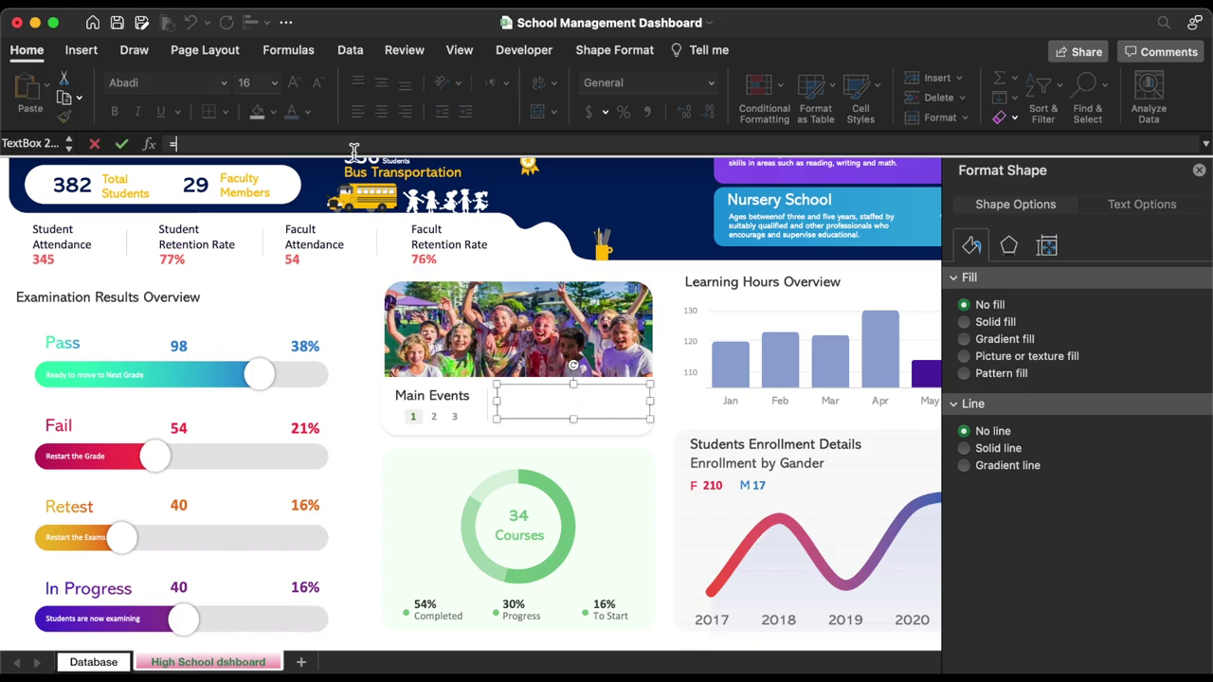
type("=")
left_click(106, 660)
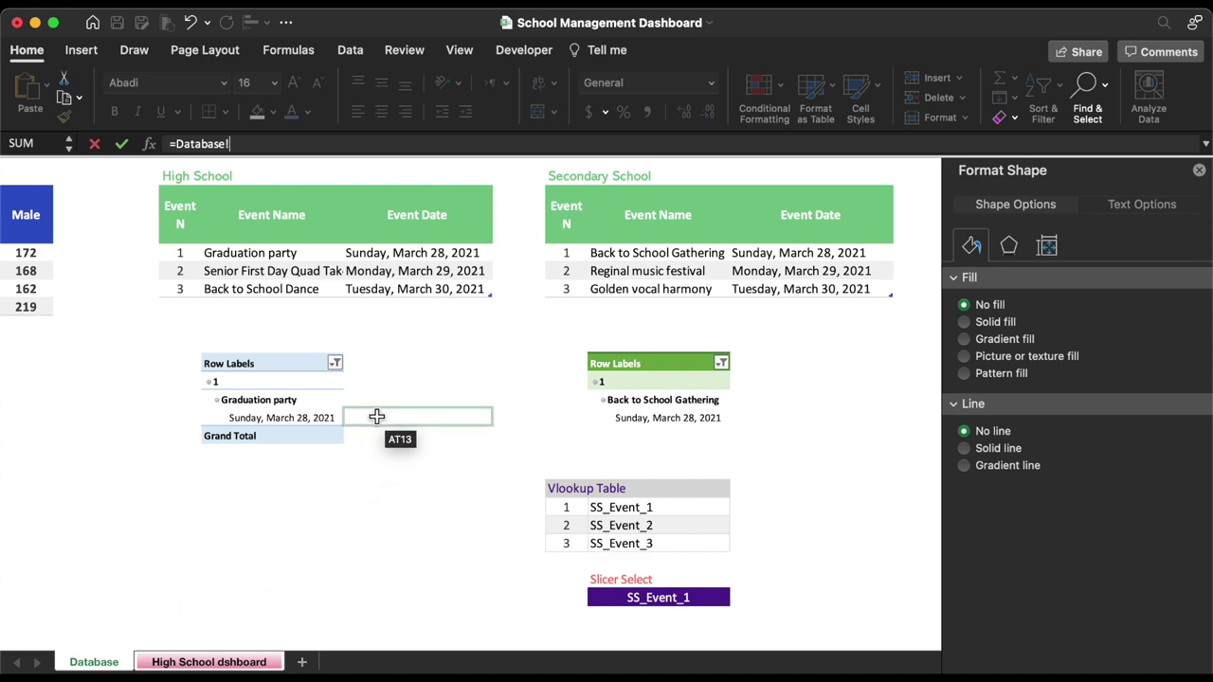
left_click(324, 407)
key("Return")
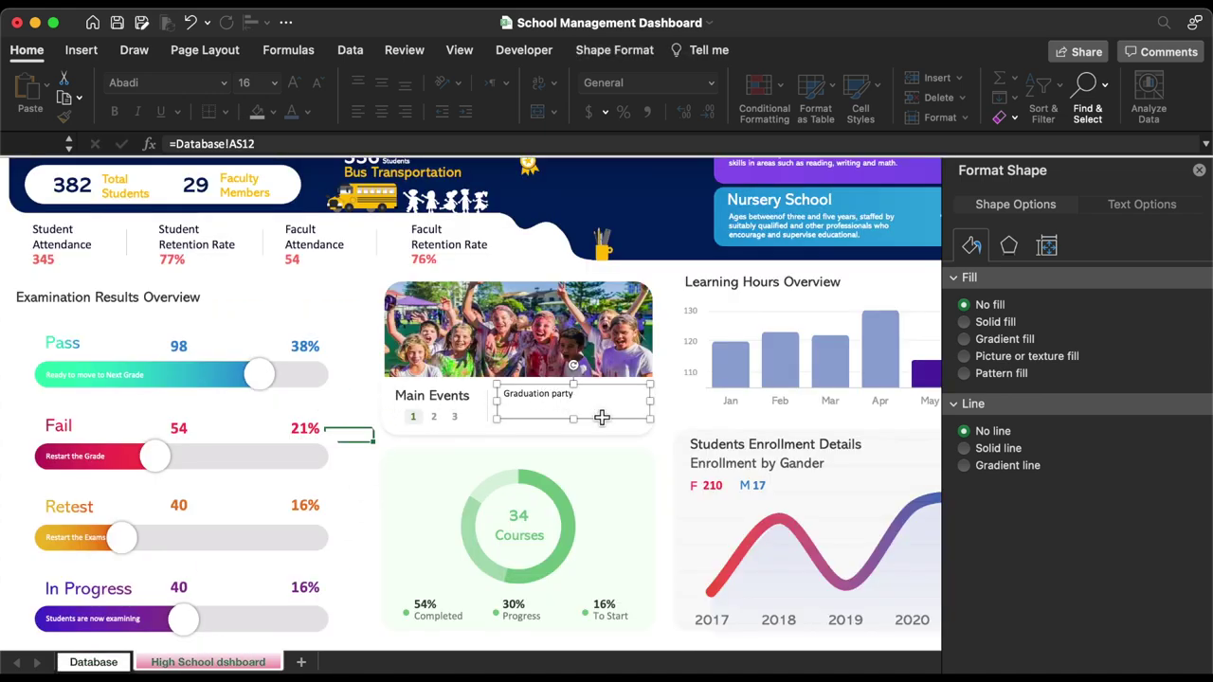
left_click_drag(653, 418, 653, 410)
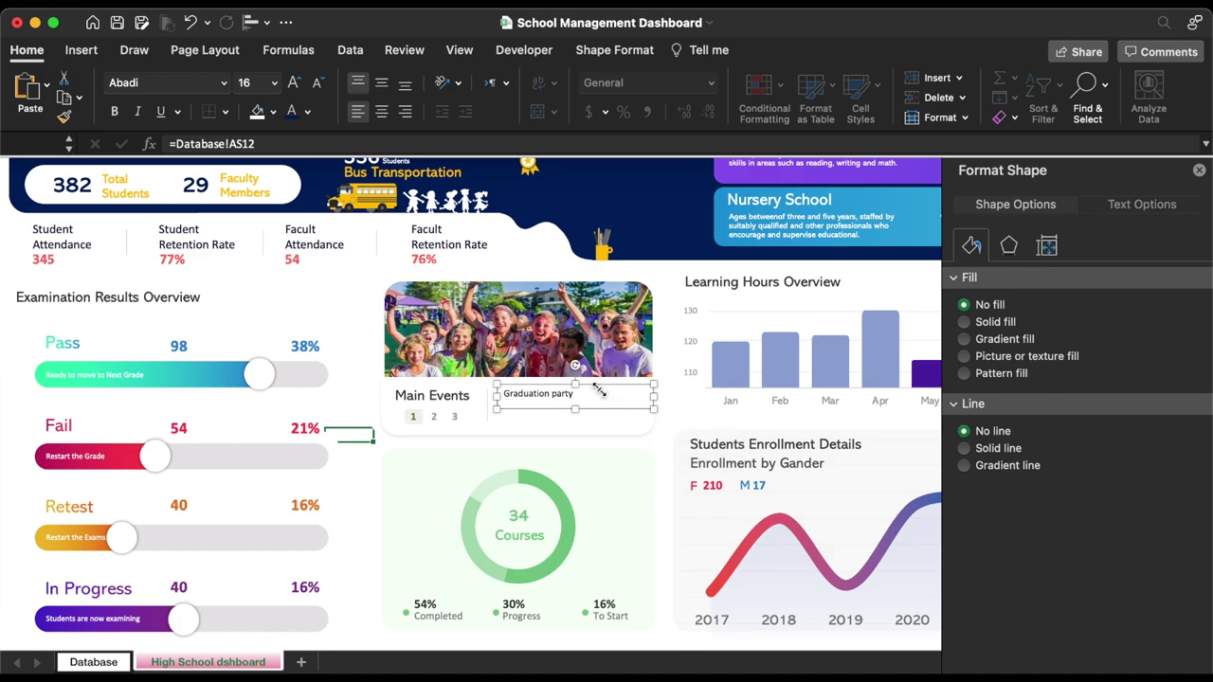
- Duplicate the text box below and relink it to AS13 for the event date
left_click_drag(585, 389, 587, 409)
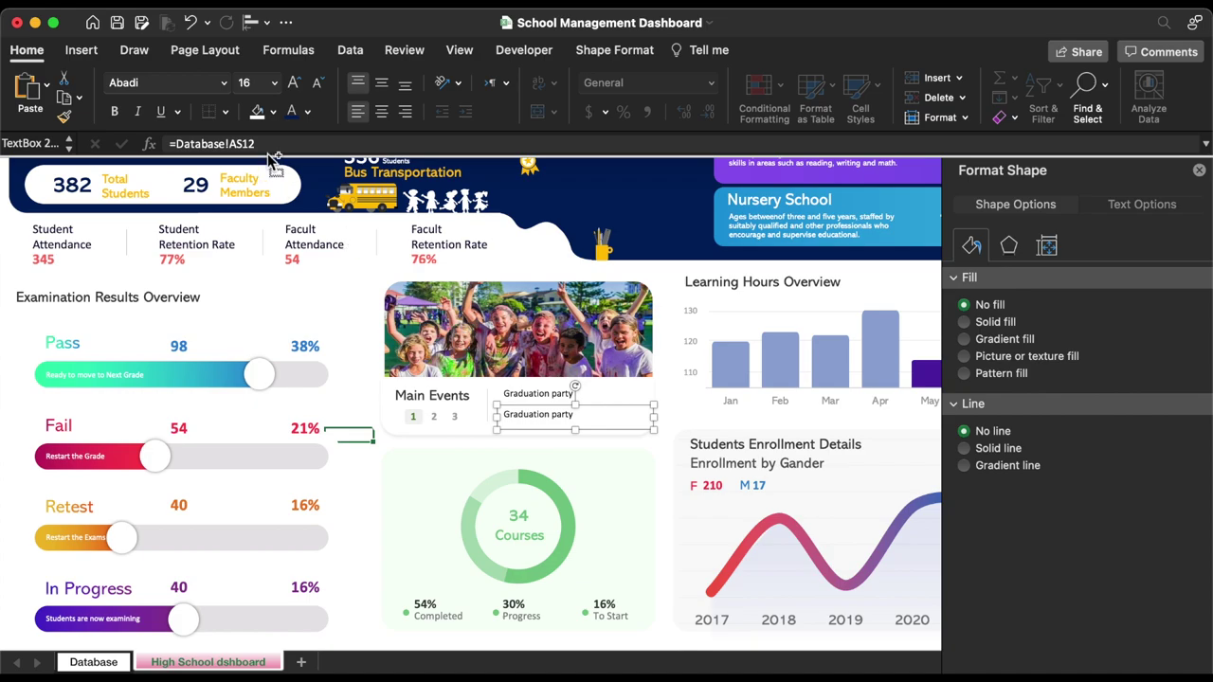
key("BackSpace")
type("3")
key("Return")
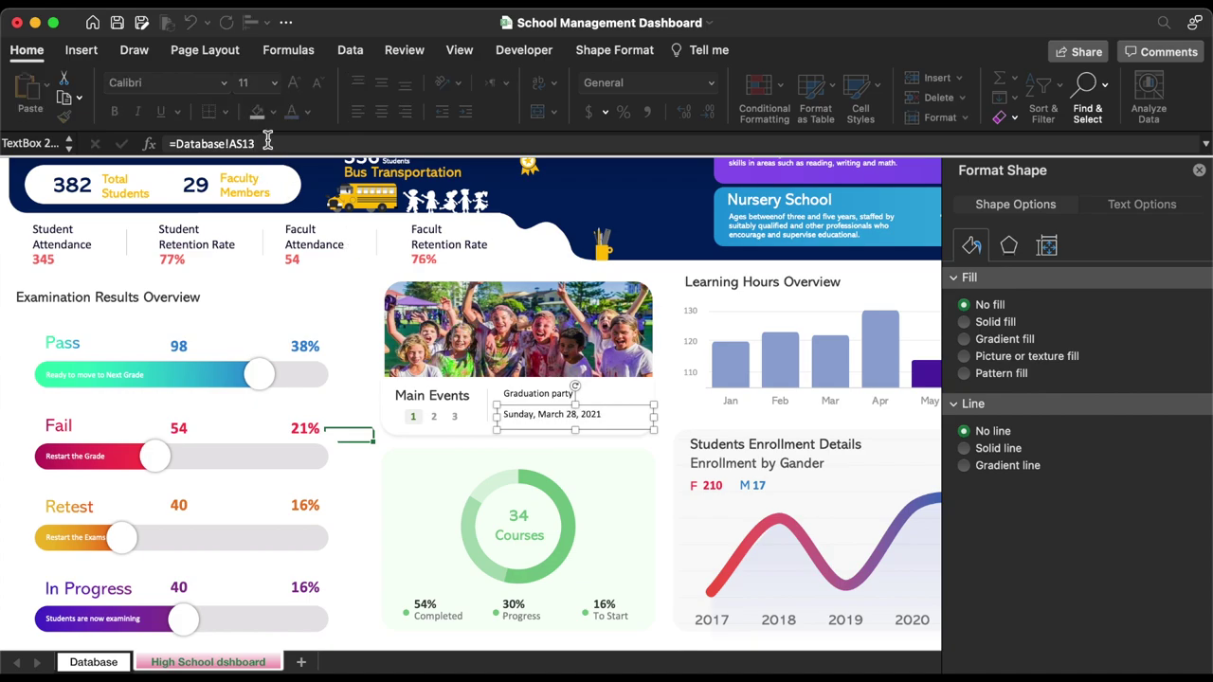
left_click(274, 83)
key("Escape")
- Set the event name to Abadi 14 in a dark colour and enlarge the date text
left_click(307, 112)
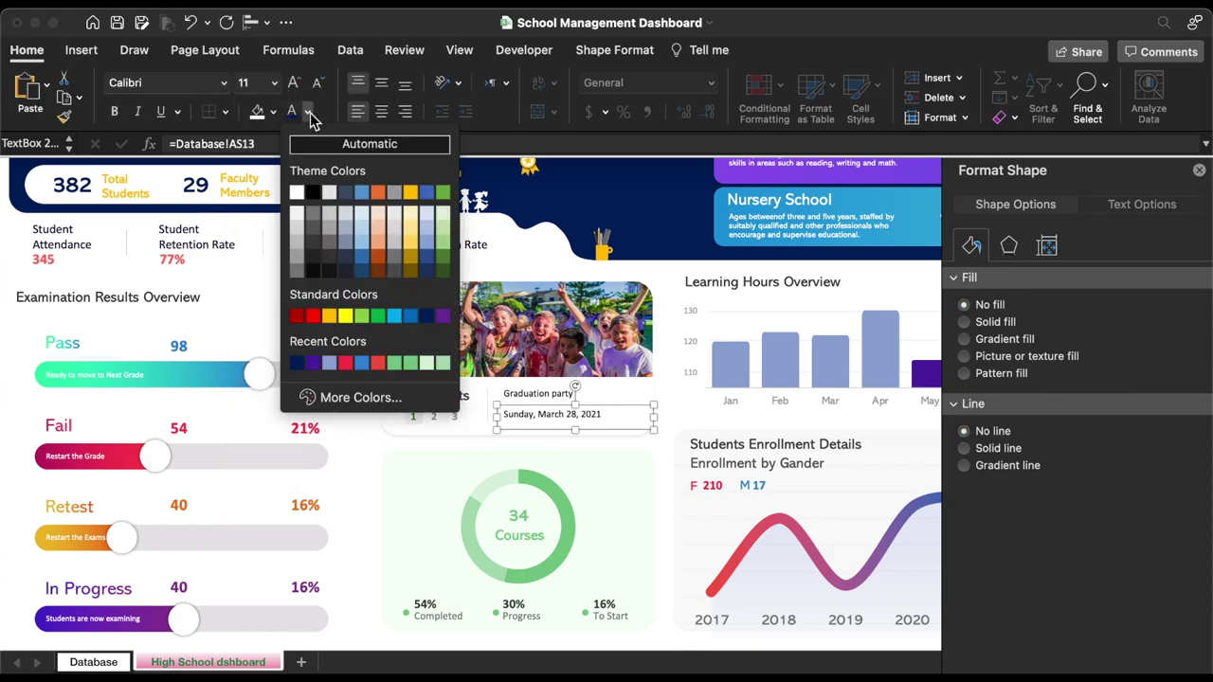
left_click(313, 244)
left_click(549, 396)
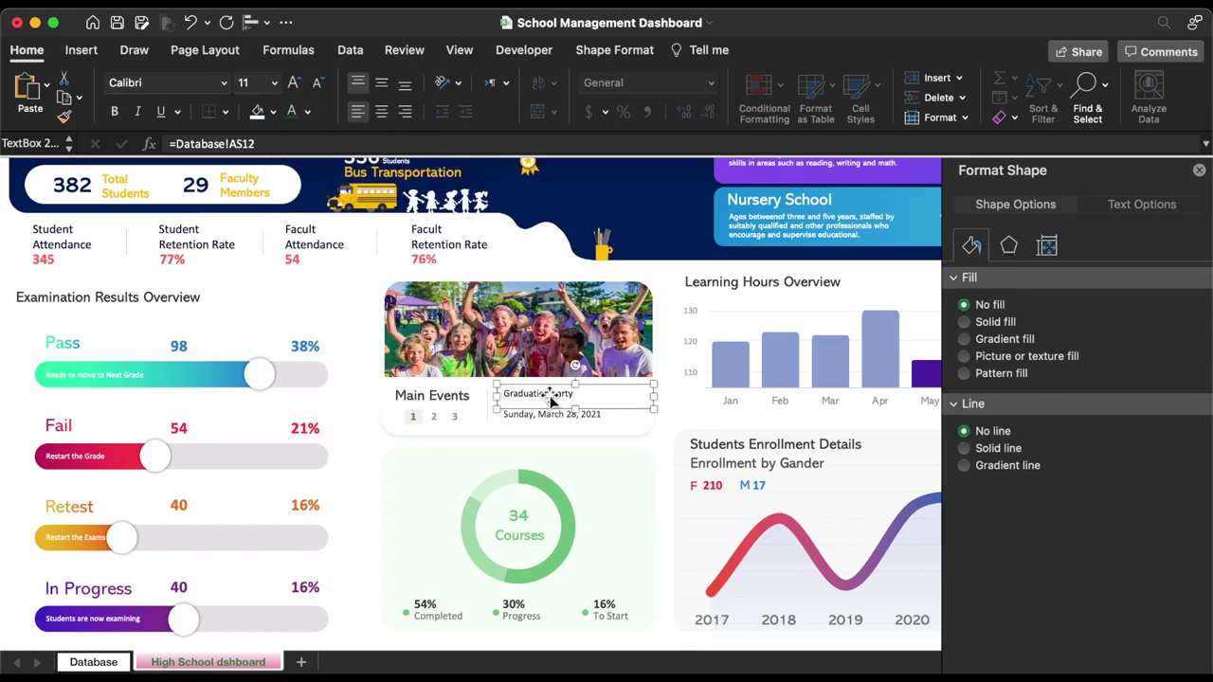
left_click(223, 82)
left_click(152, 238)
left_click(274, 83)
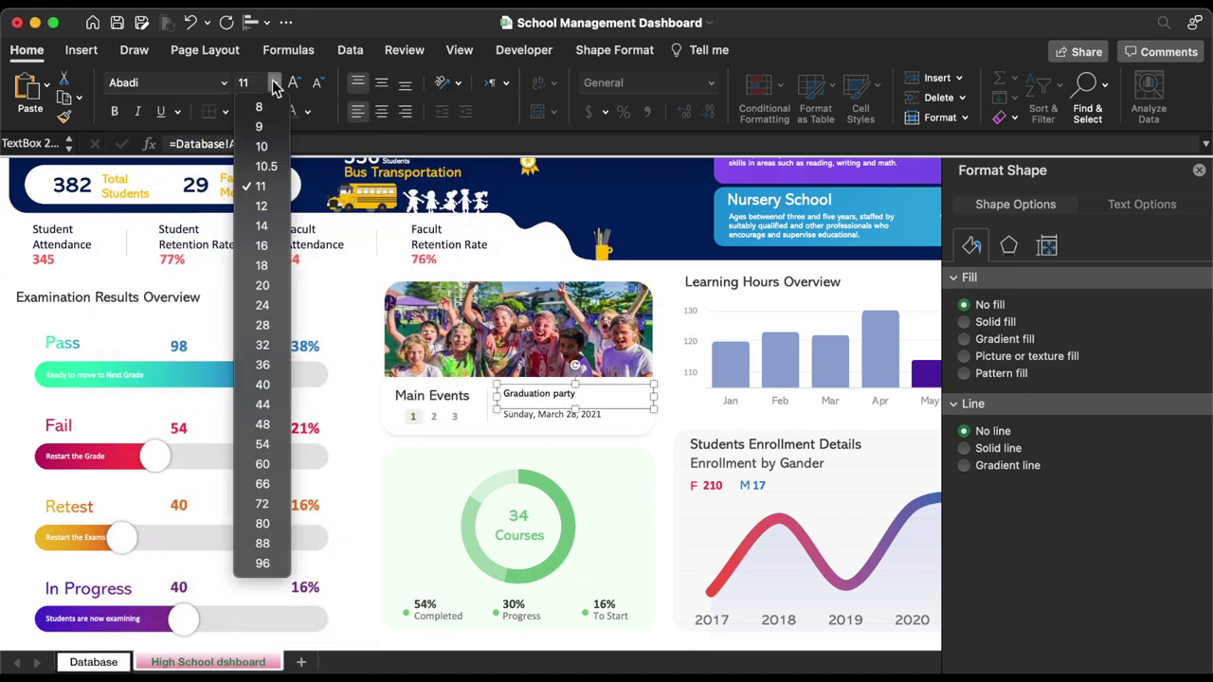
left_click(262, 227)
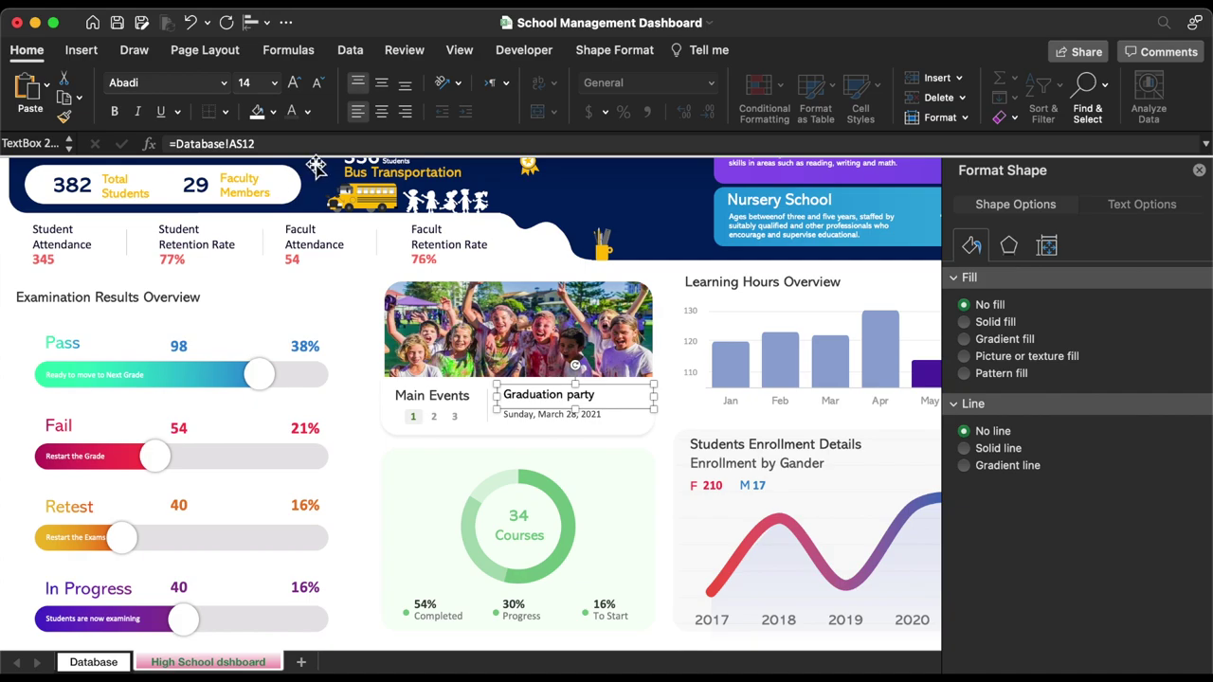
left_click(307, 111)
left_click(313, 194)
key("Tab")
left_click(295, 84)
- Nudge the Main Events and event name boxes down and resize the white card to fit
left_click(595, 389)
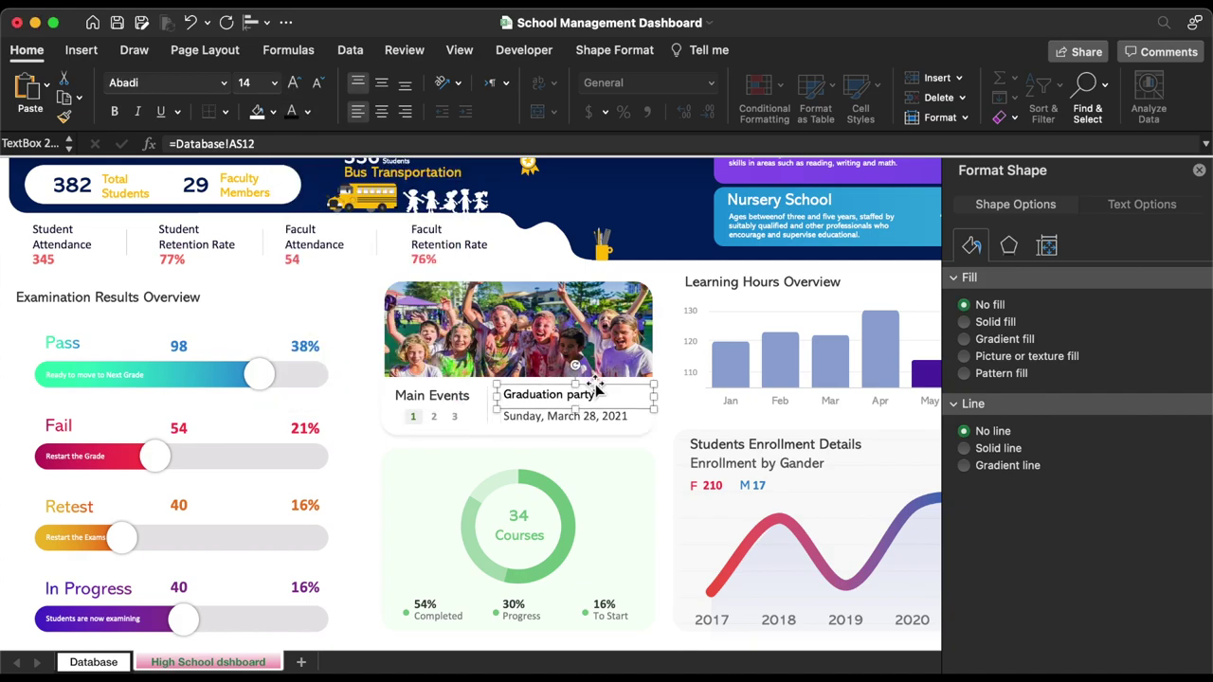
left_click(454, 398, "shift")
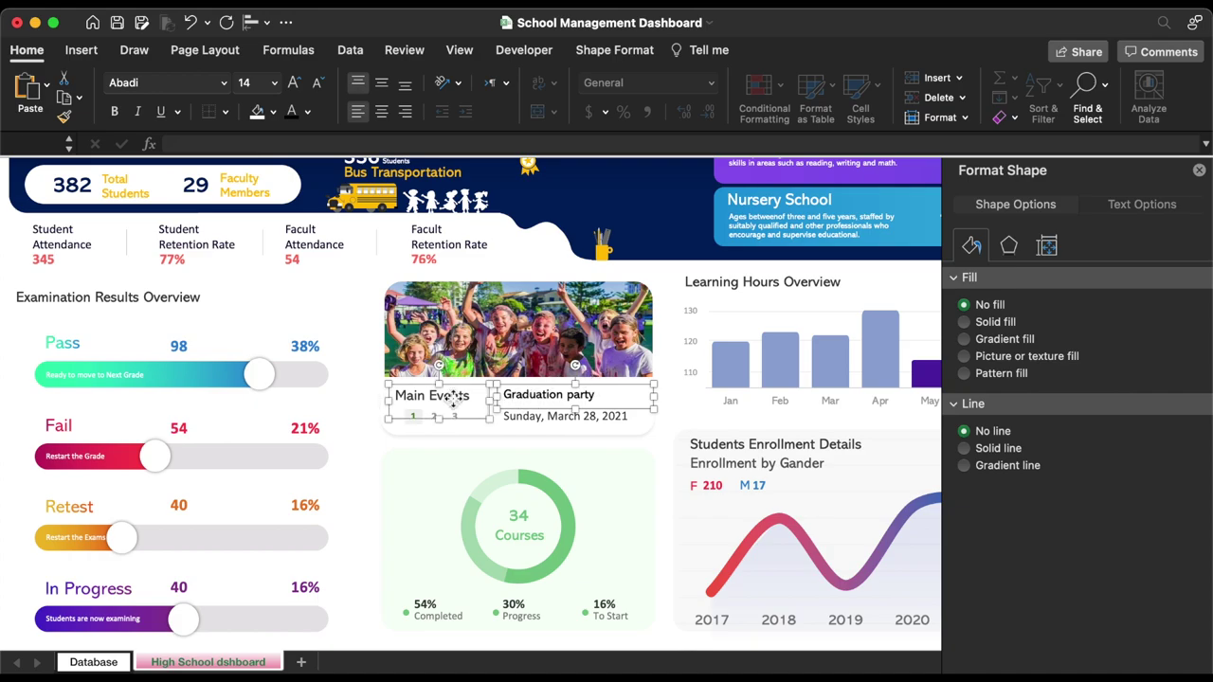
key("Down")
key("Down")
key("Down")
key("Down")
key("Down")
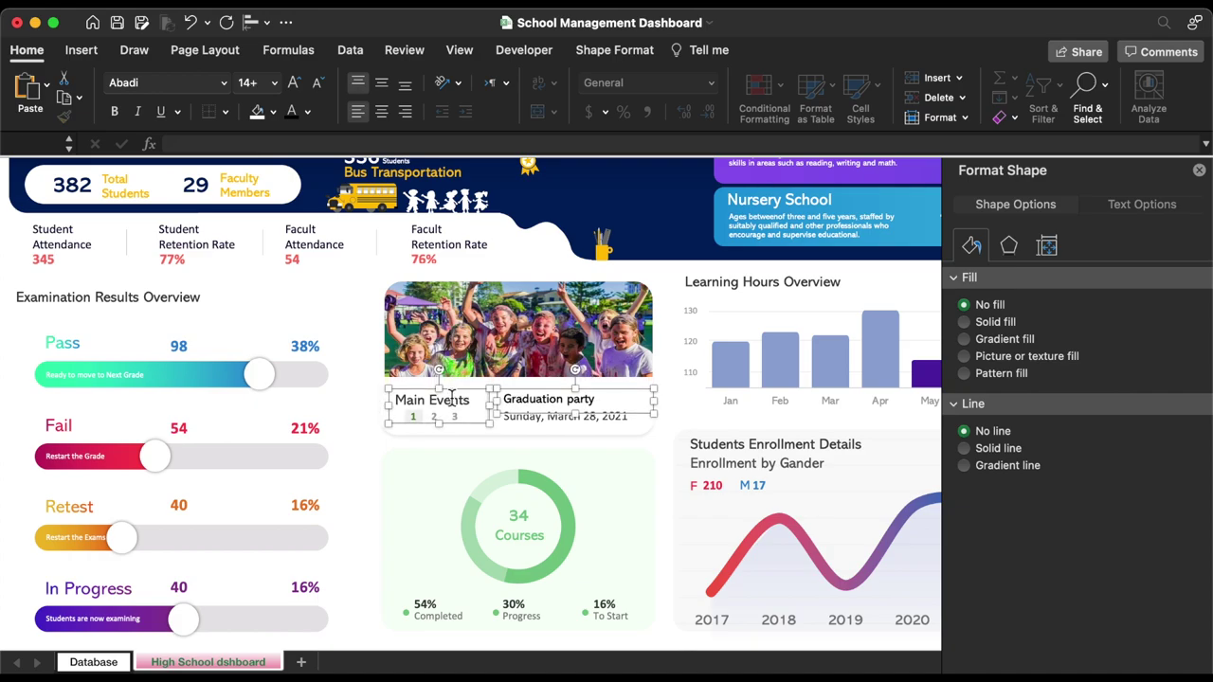
left_click(519, 387)
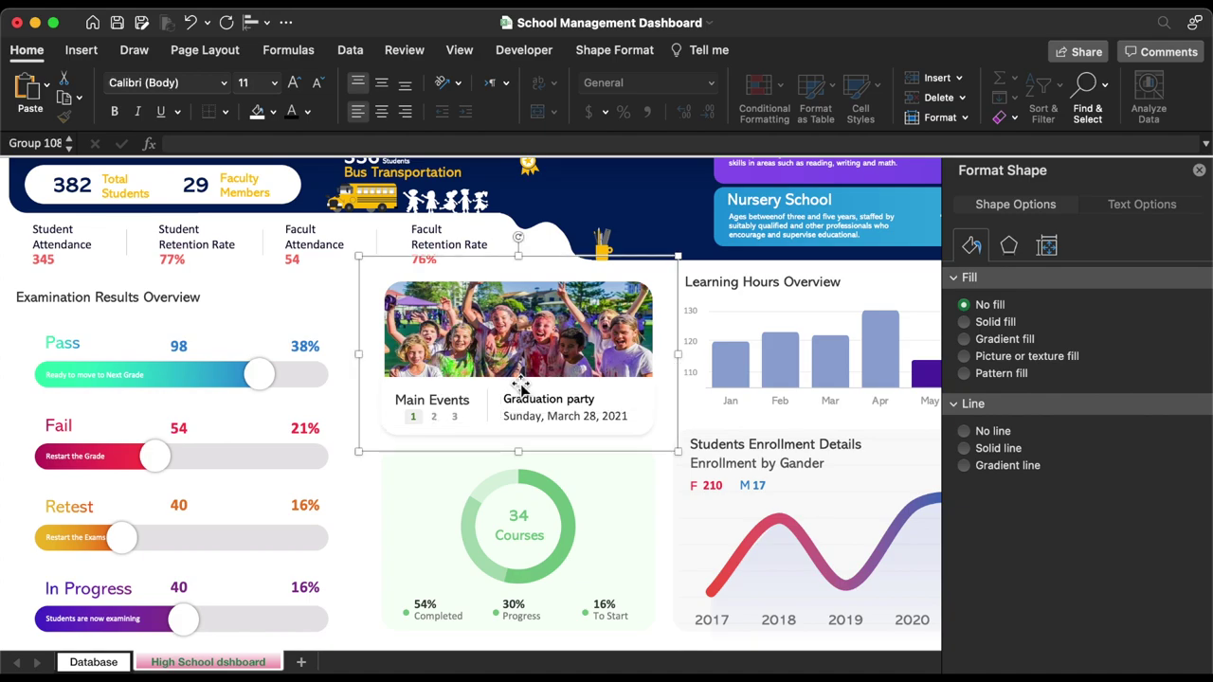
left_click(517, 387)
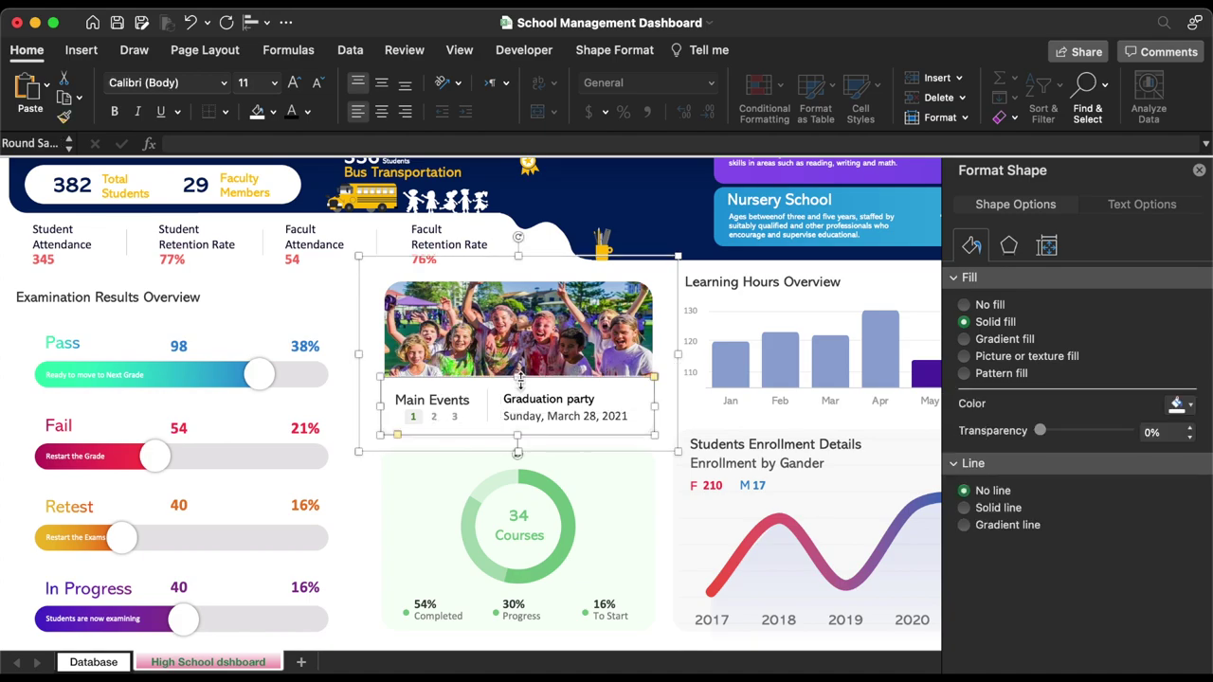
left_click_drag(519, 383, 521, 390)
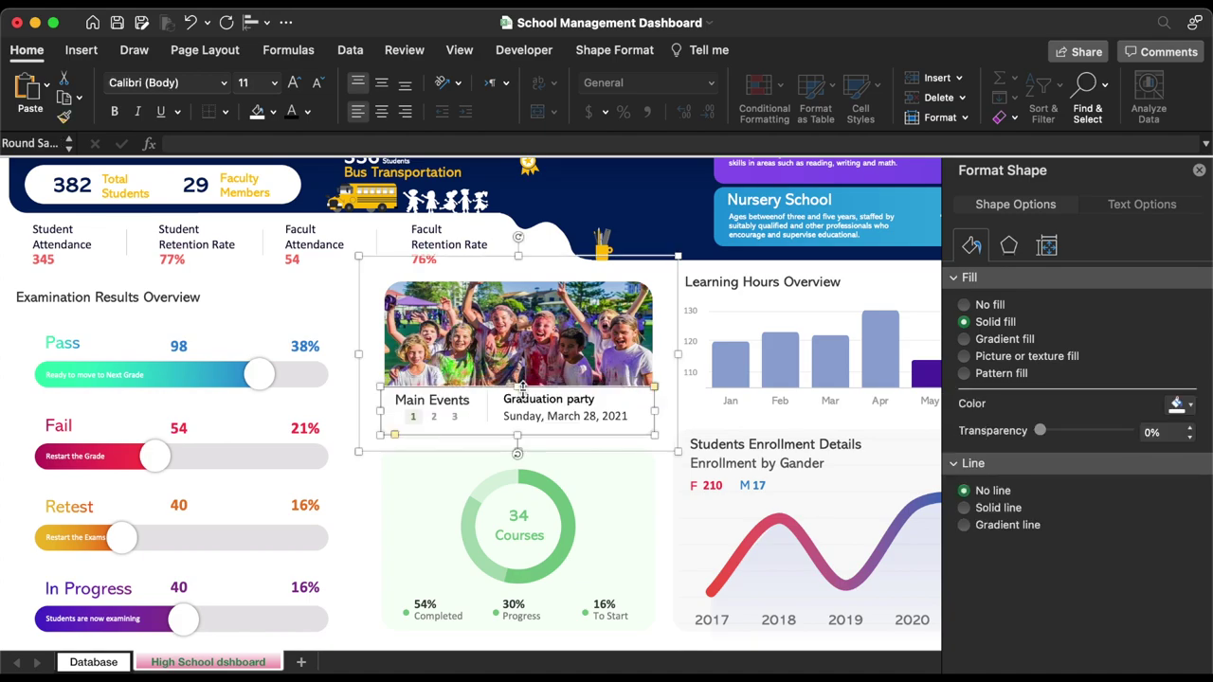
left_click(487, 401)
left_click(614, 49)
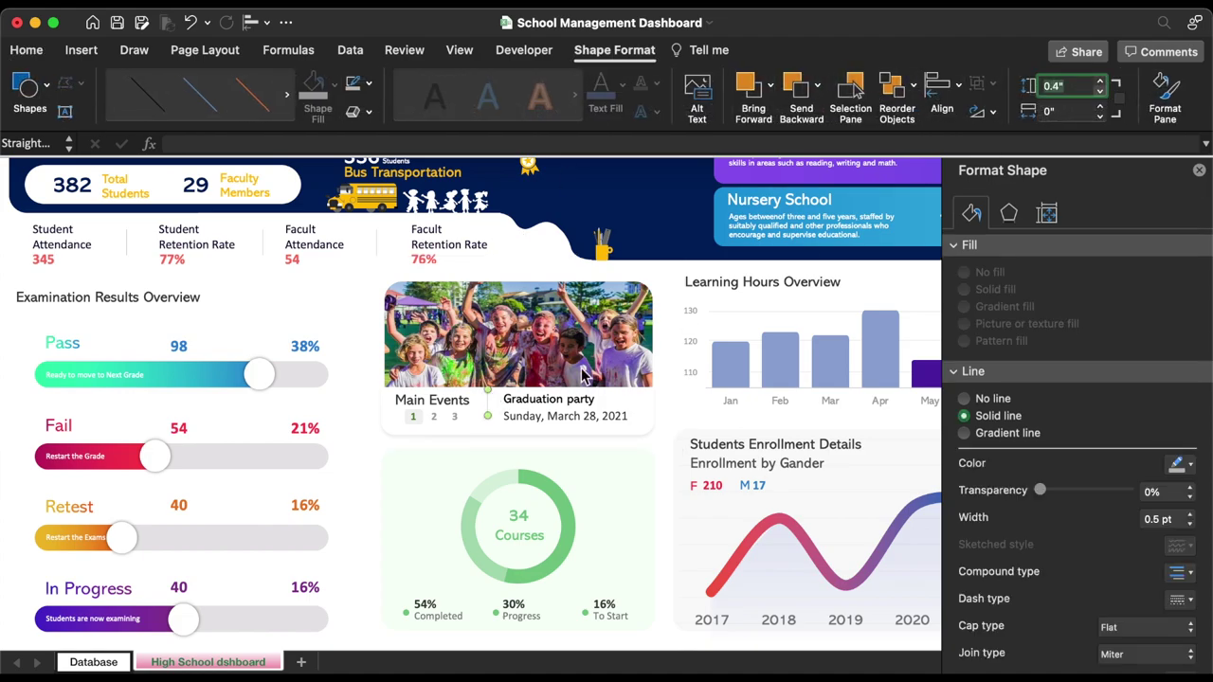
- Shorten the divider line to 0.4 inches, then add a new sheet named 'Dynamic Images'
left_click(1099, 91)
key("Escape")
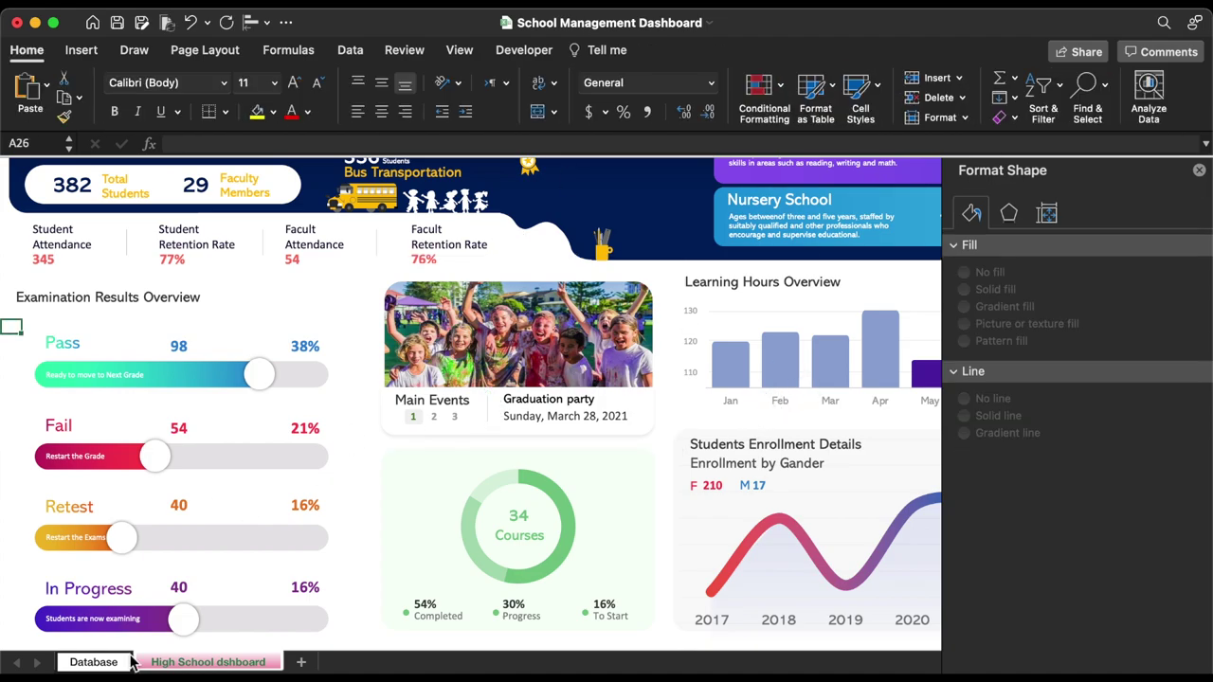
left_click(301, 664)
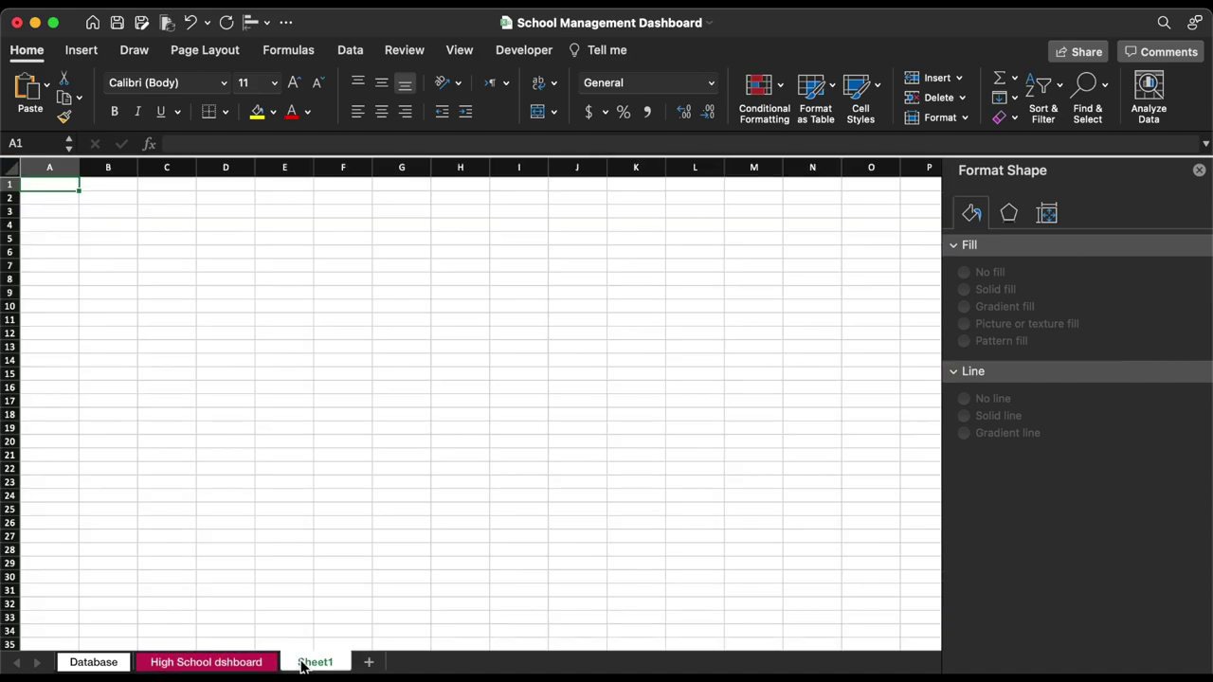
right_click(301, 664)
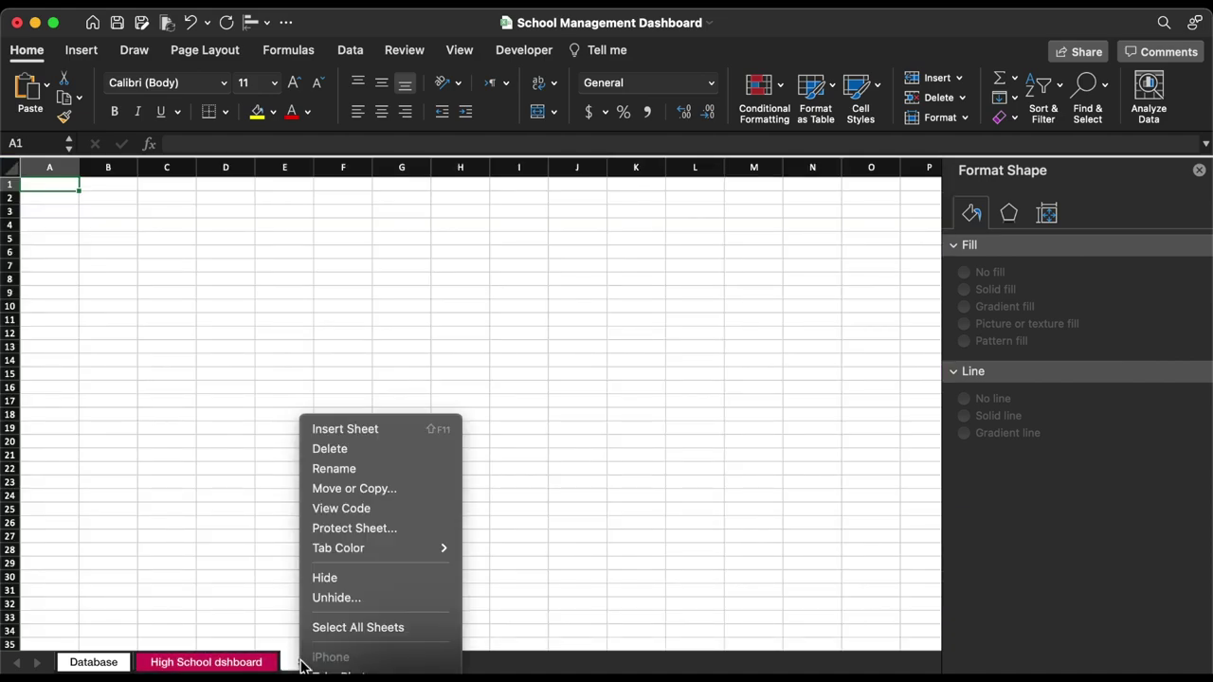
left_click(373, 469)
type("D")
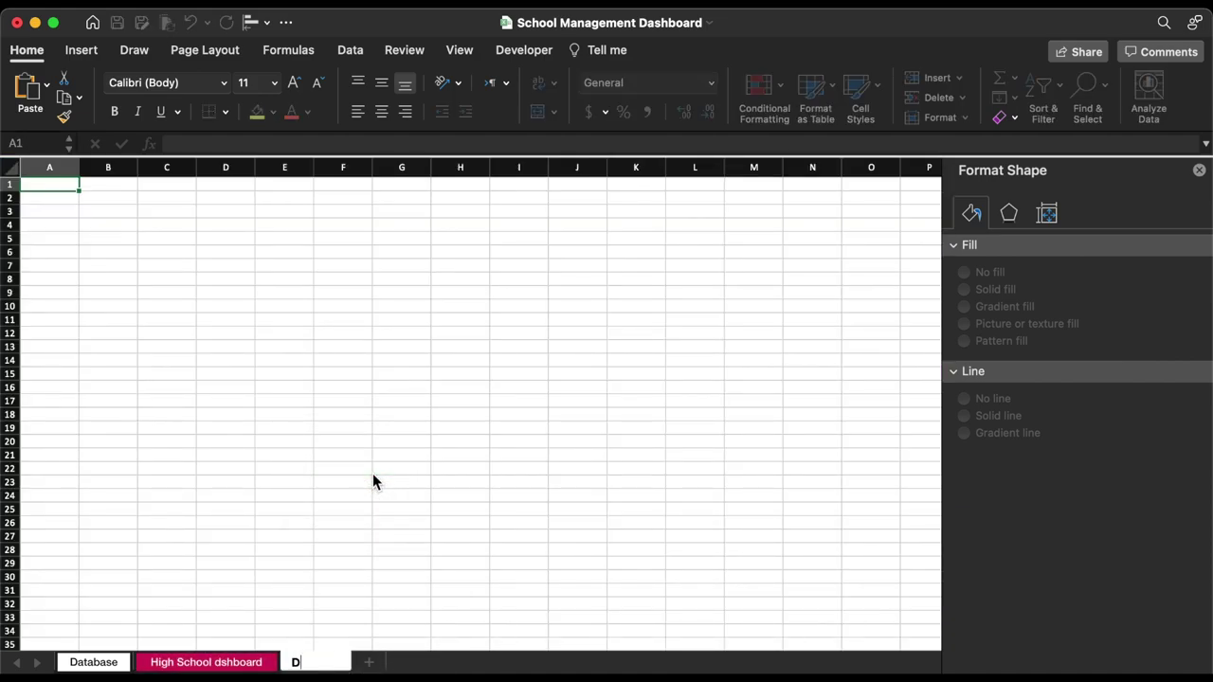
type("ynamic Images")
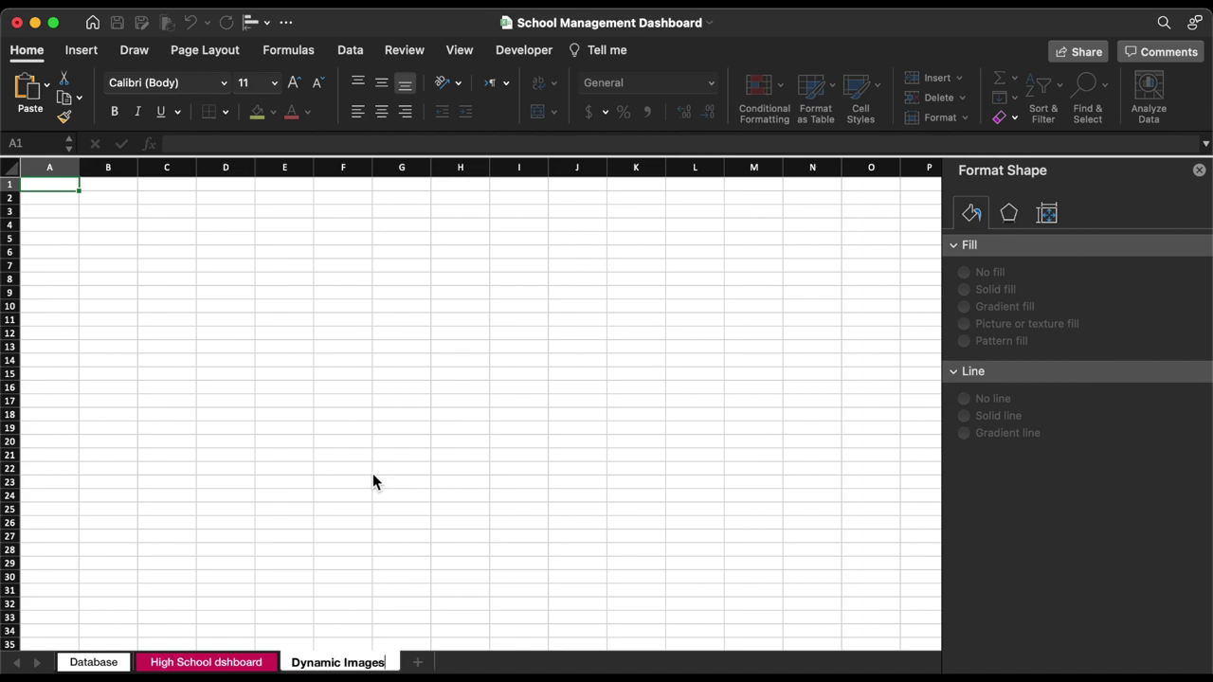
key("Return")
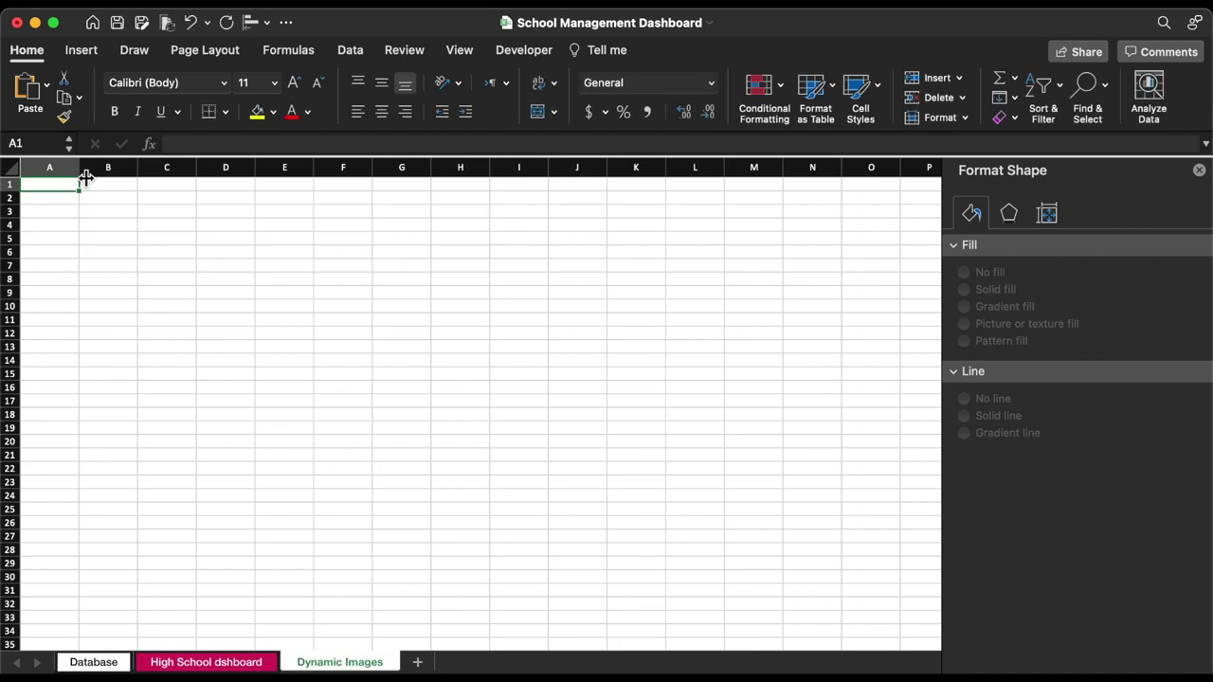
- Insert the school event photos from file onto the images gallery sheet
left_click(91, 52)
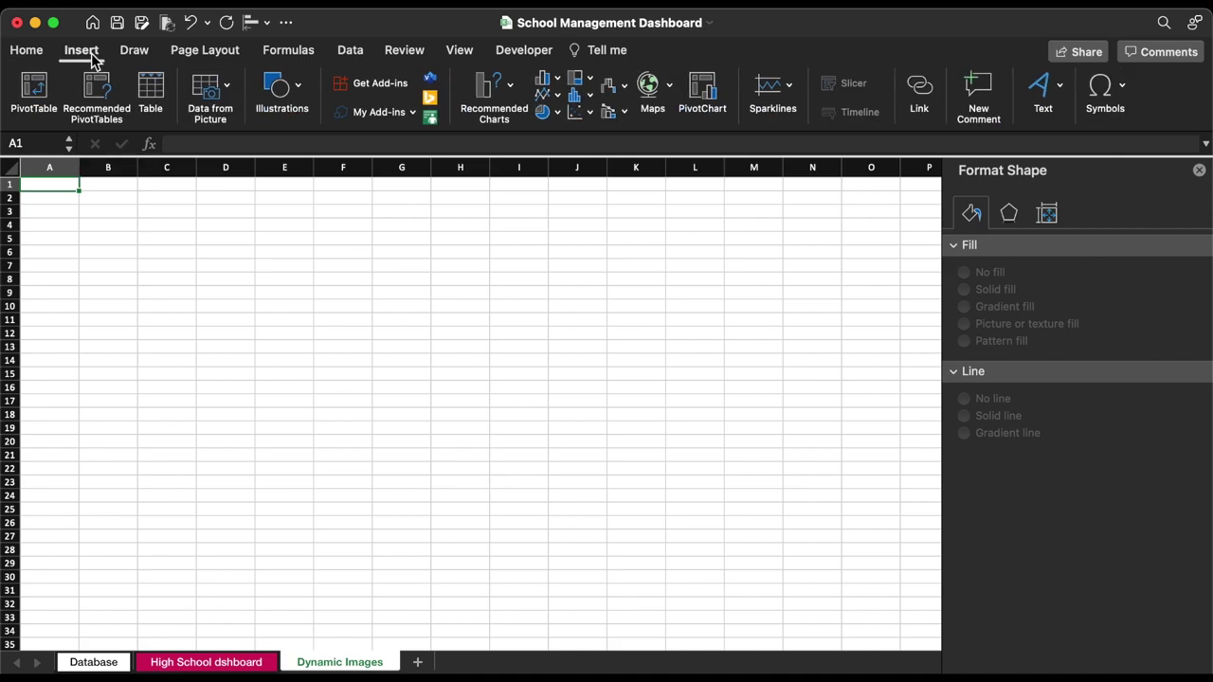
left_click(282, 87)
left_click(181, 144)
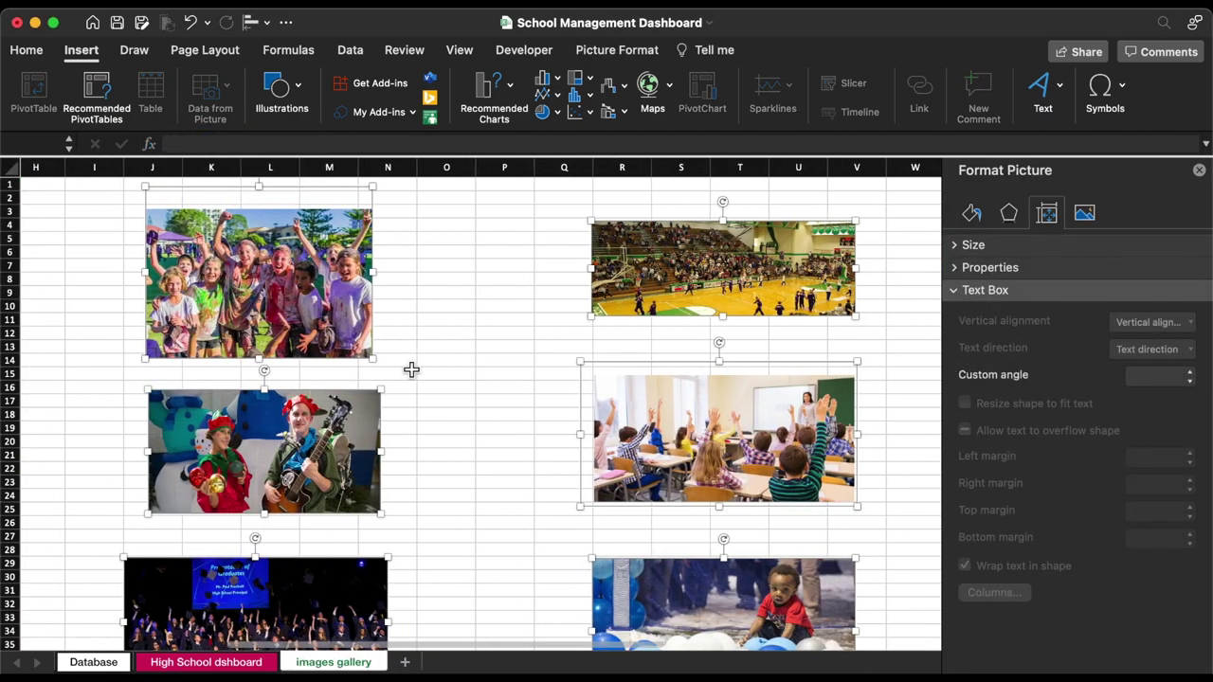
scroll(411, 370, "right", 10)
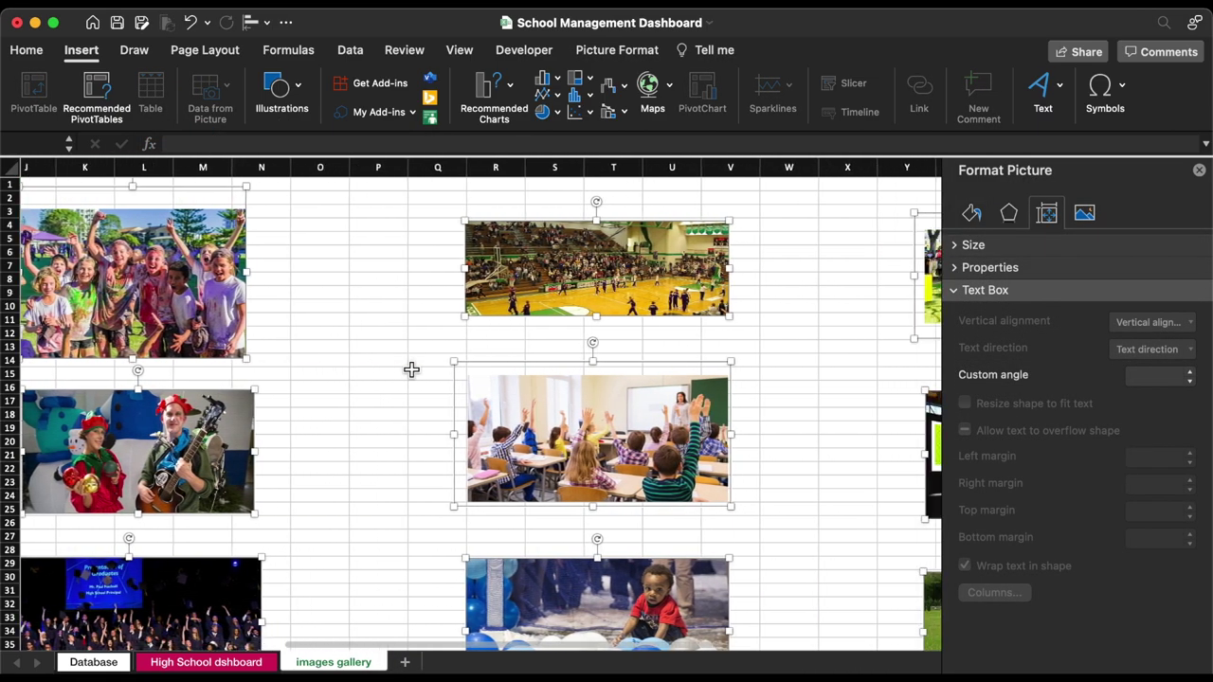
scroll(412, 370, "left", 10)
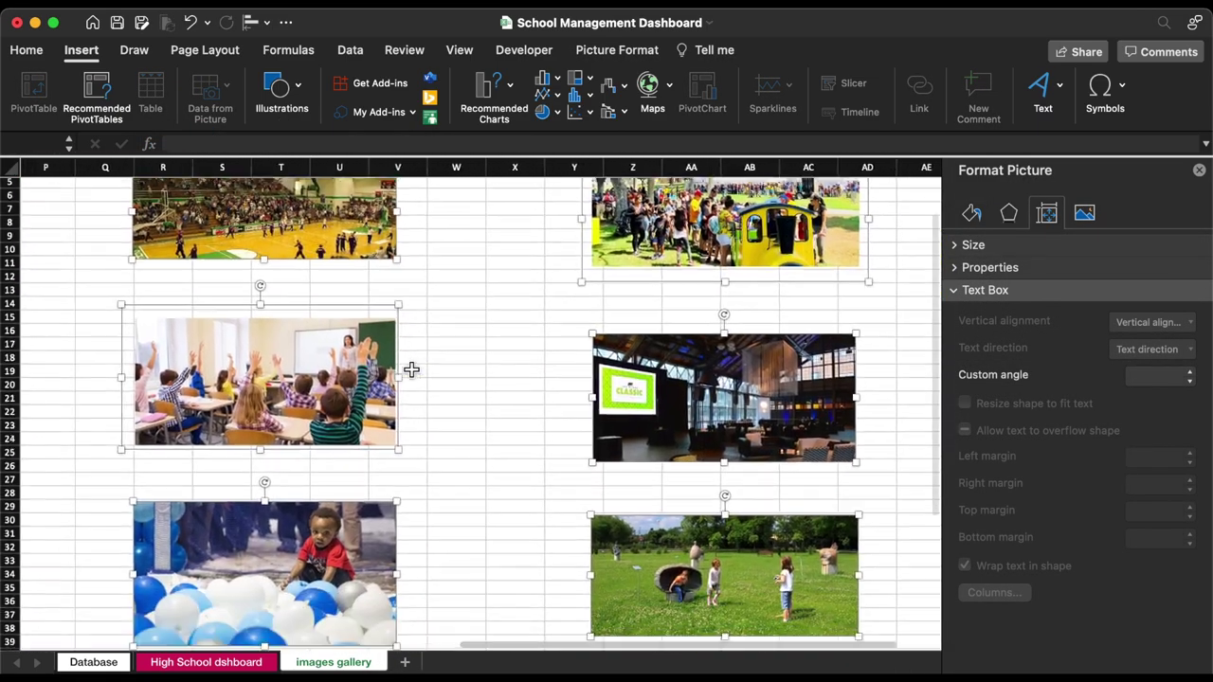
scroll(411, 369, "left", 3)
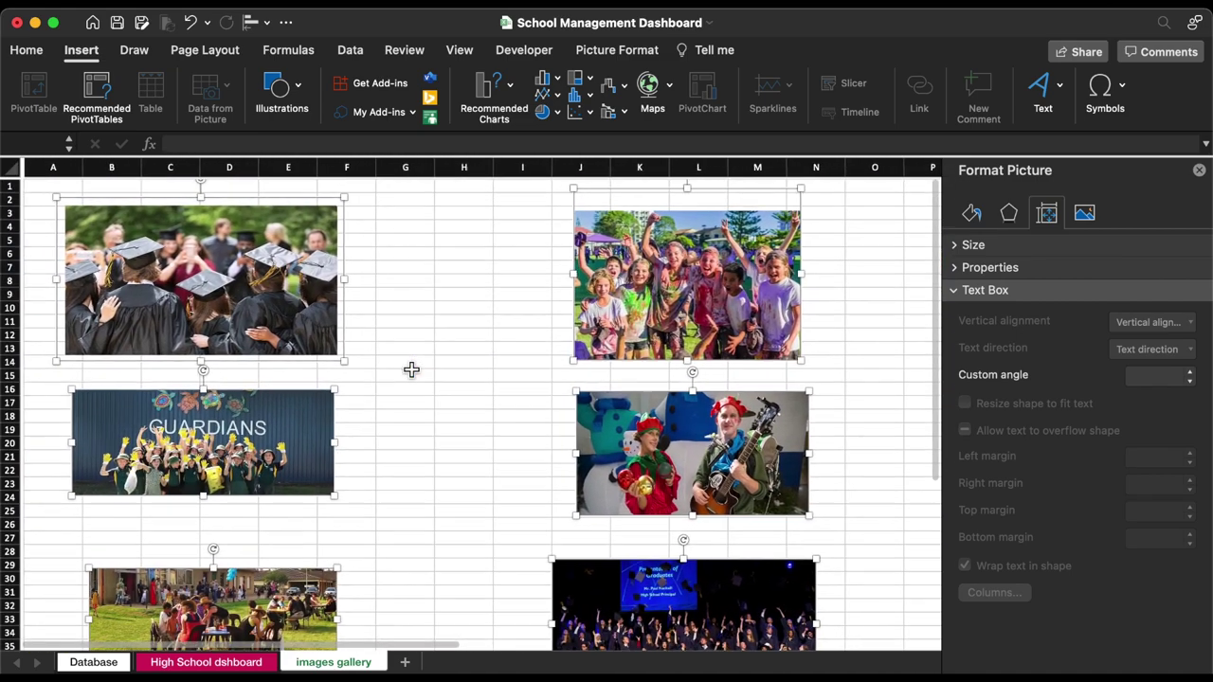
- Select all six gallery pictures and shift them slightly to the right
left_click(411, 369)
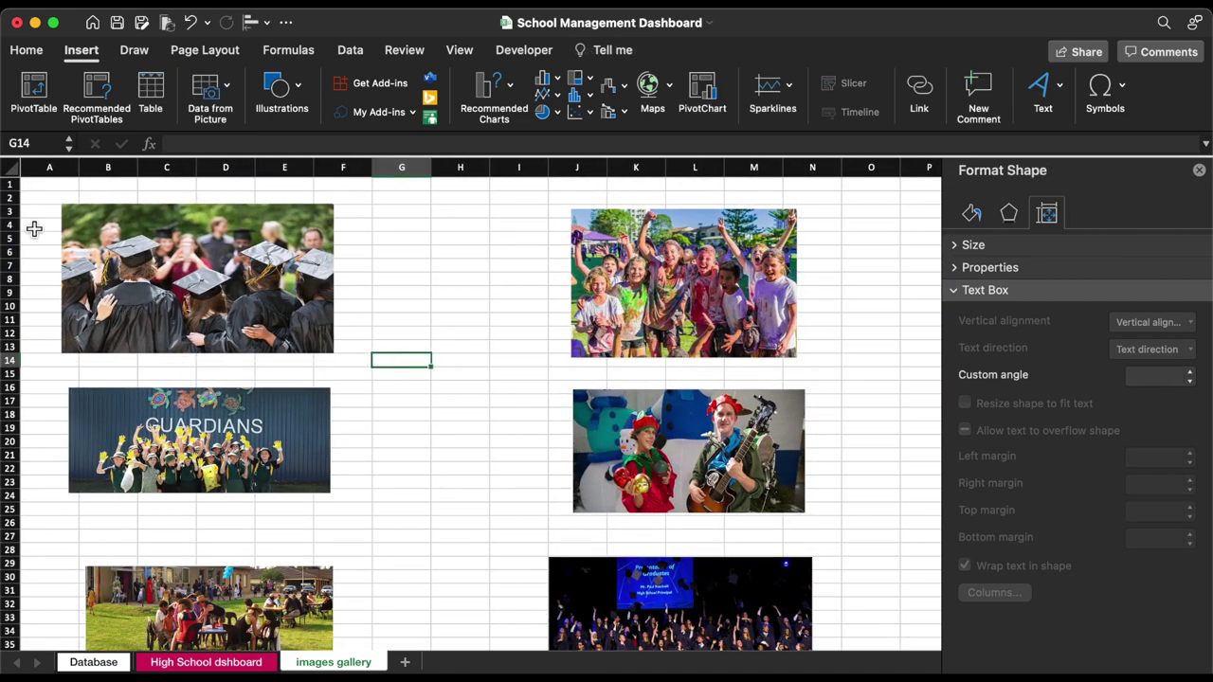
left_click(104, 248)
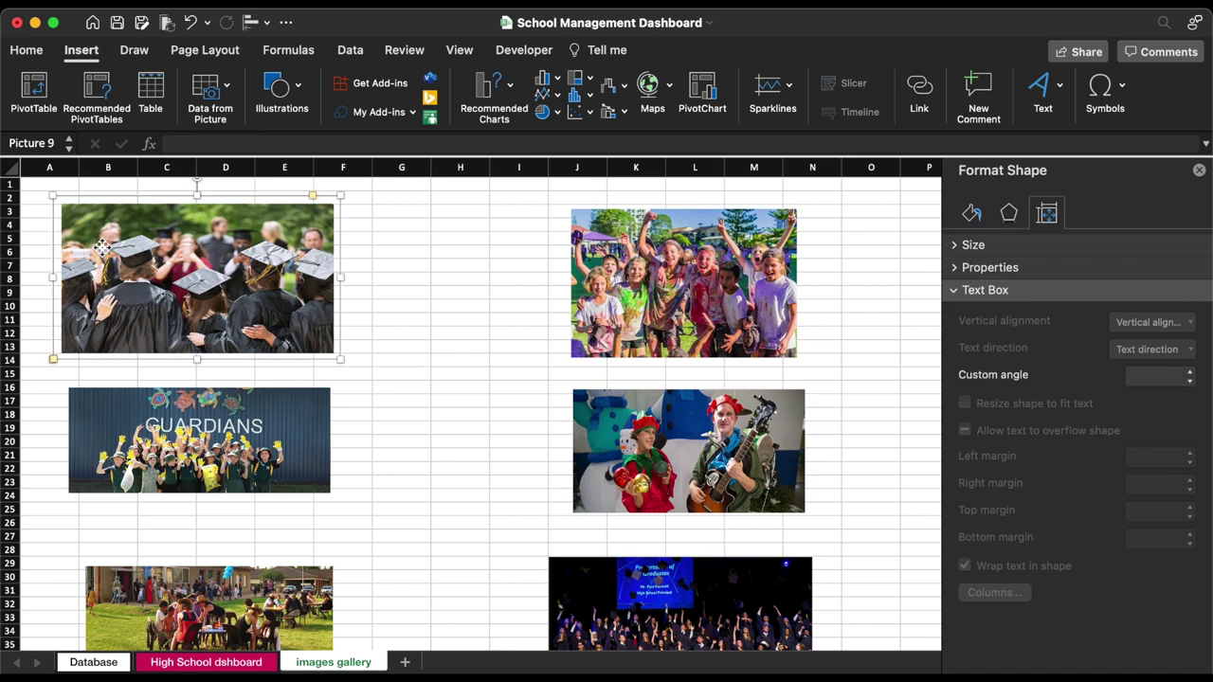
key("super+a")
left_click_drag(112, 249, 141, 248)
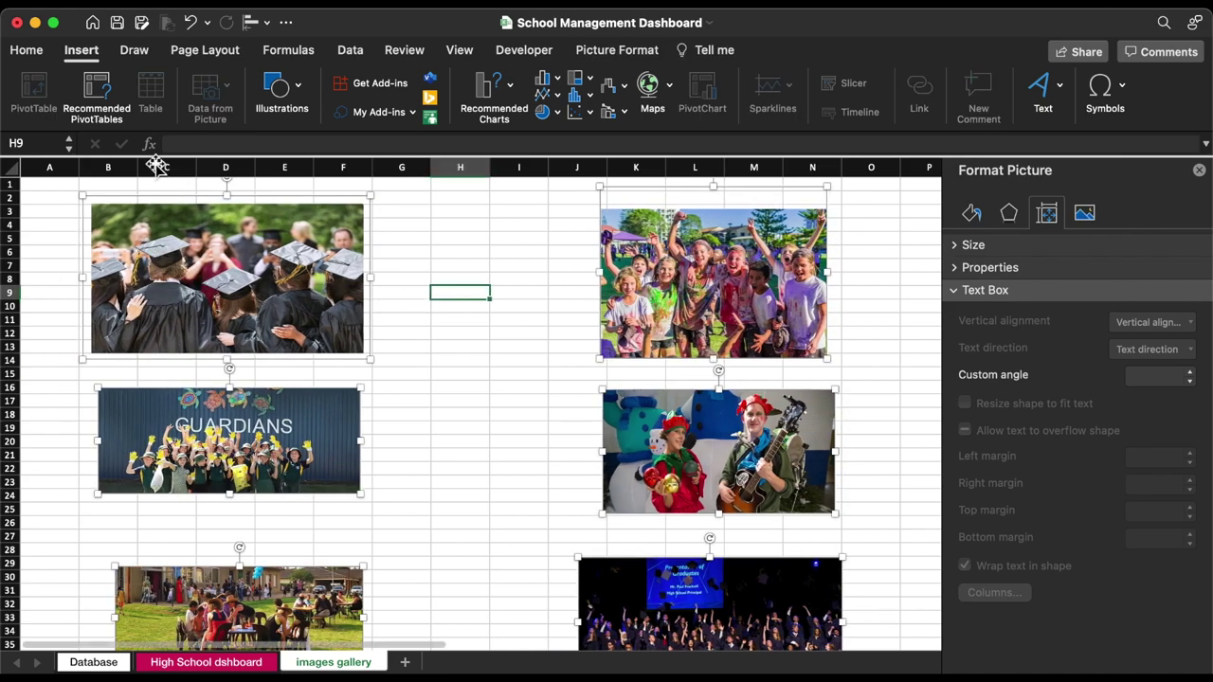
left_click(123, 167)
- Widen column B and make the photo rows about 216 px tall
left_click_drag(138, 166, 384, 189)
left_click(9, 184)
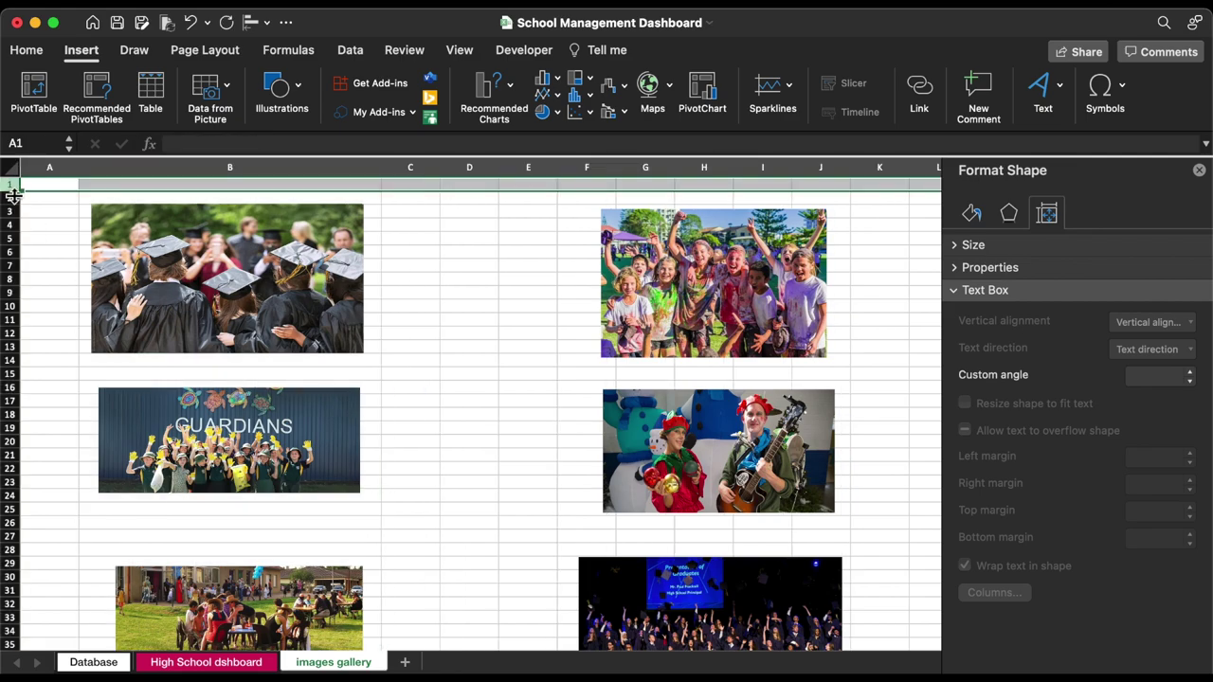
left_click_drag(9, 190, 5, 520)
left_click(449, 306)
scroll(6, 520, "down", 3)
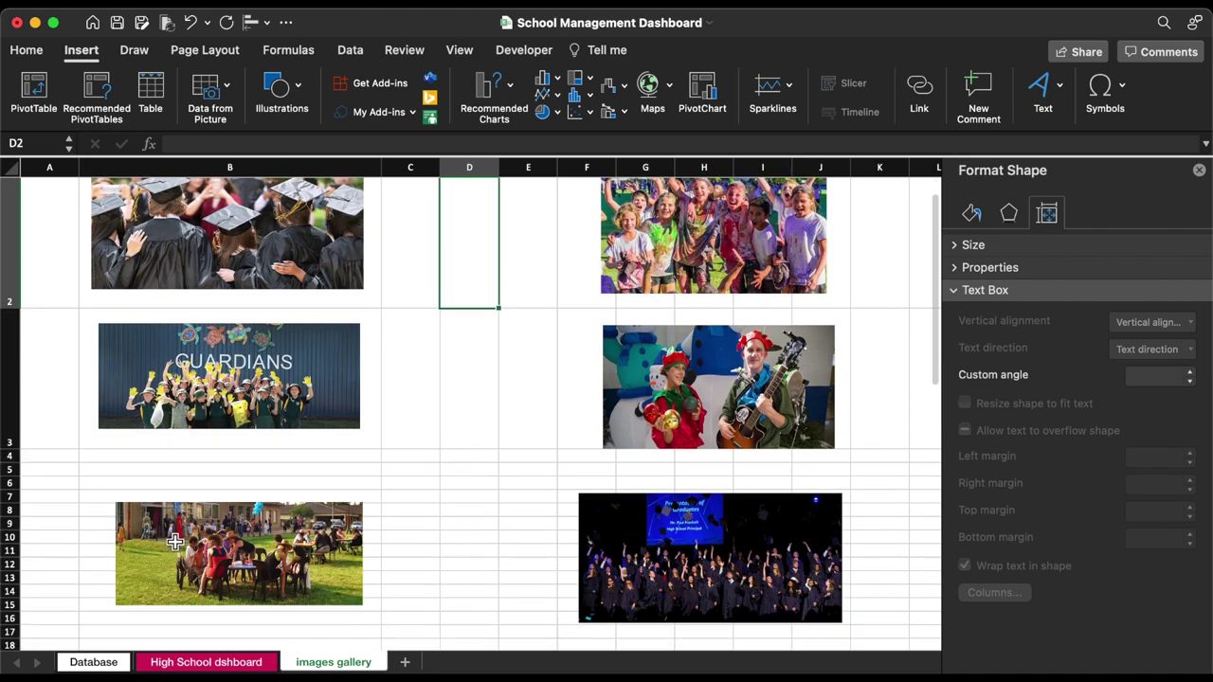
left_click(9, 419)
left_click_drag(7, 424, 6, 609)
scroll(32, 544, "up", 3)
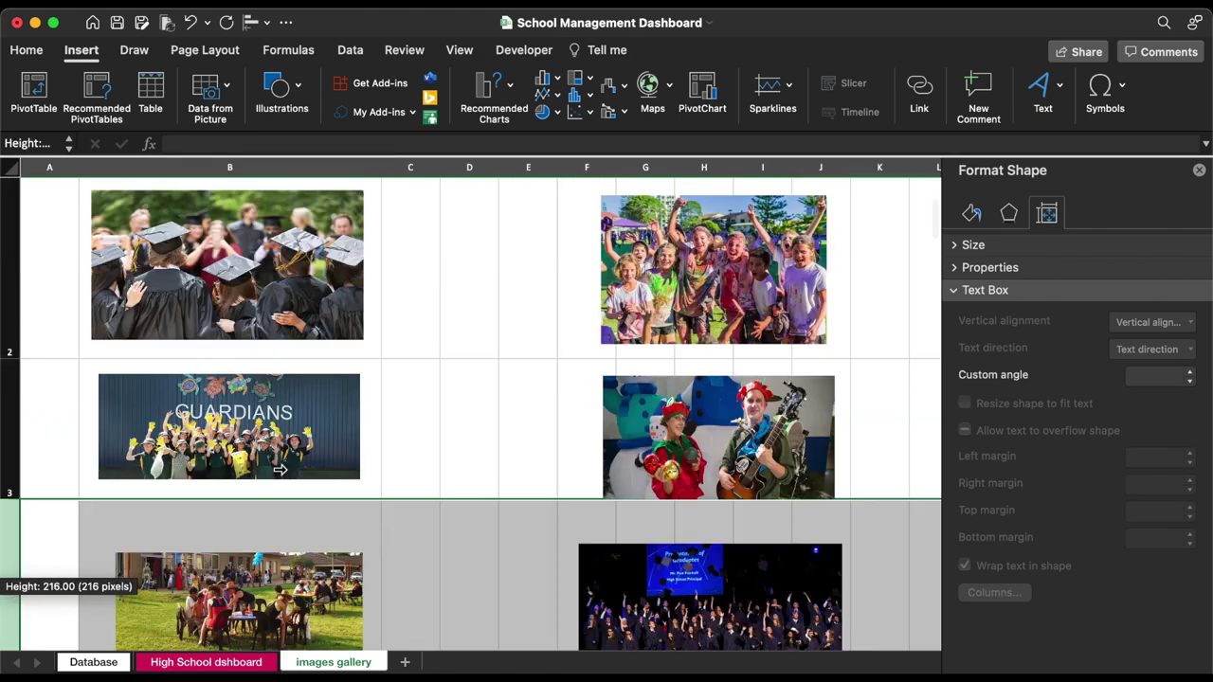
left_click(409, 469)
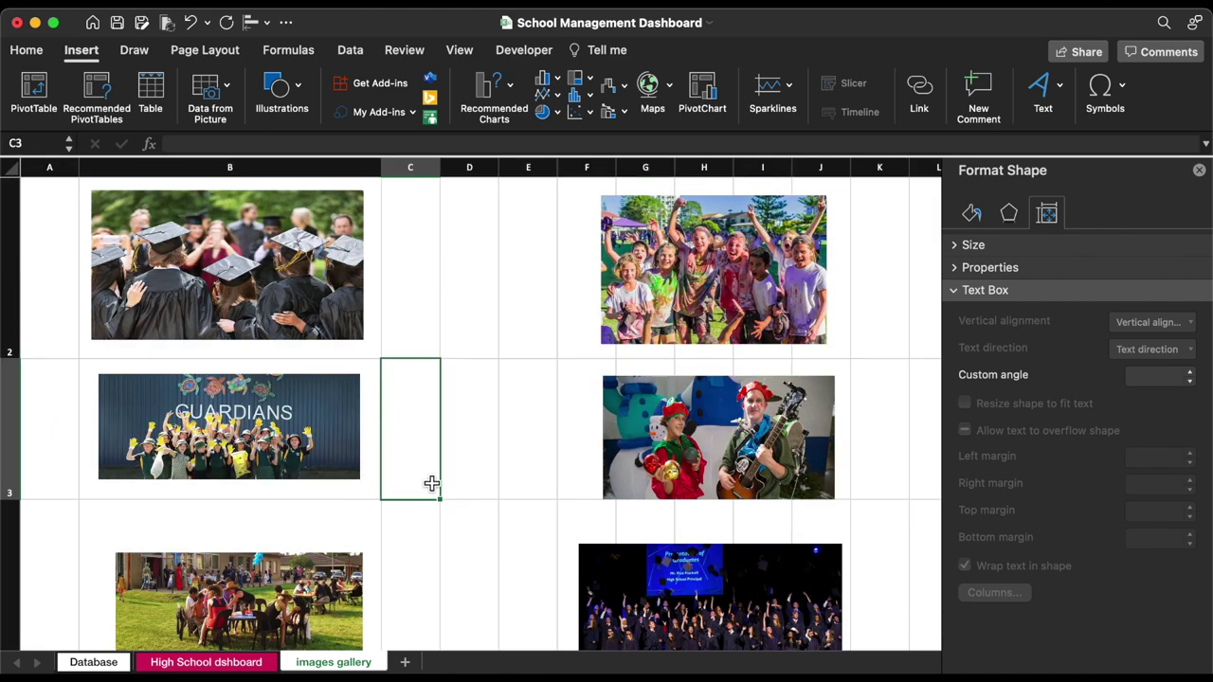
- Widen column M so its photos fit inside the cells
scroll(429, 481, "down", 2)
scroll(431, 484, "up", 2)
scroll(429, 484, "right", 5)
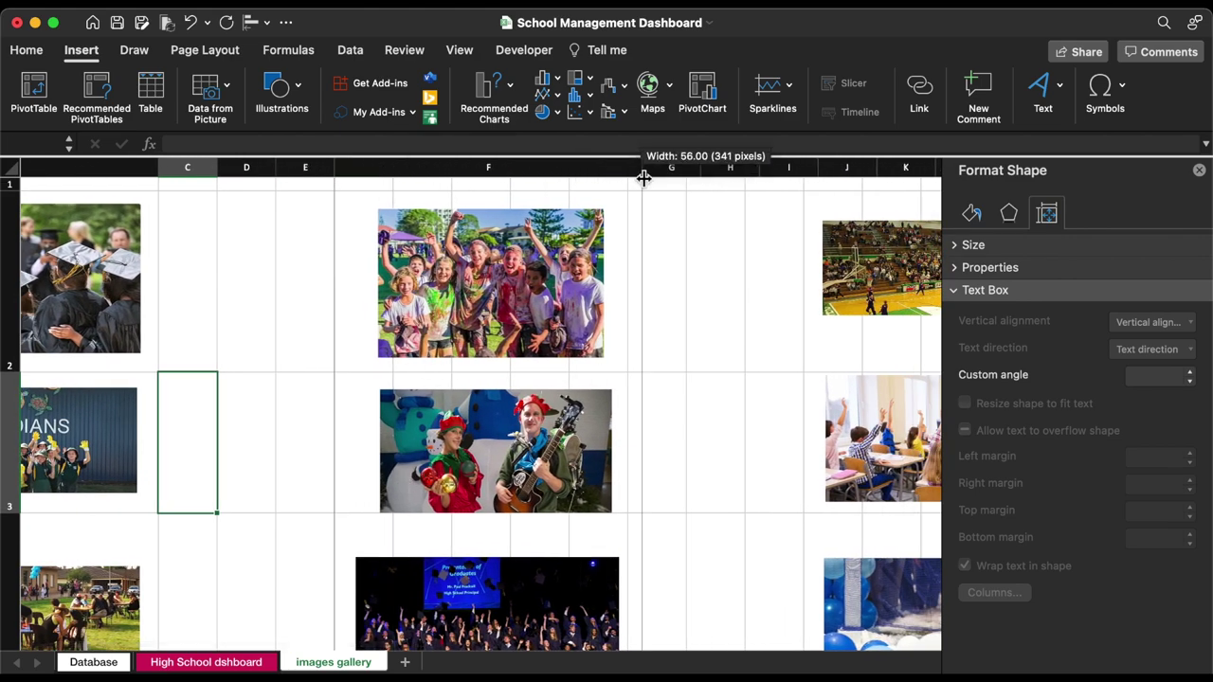
scroll(690, 522, "right", 8)
left_click_drag(430, 167, 668, 183)
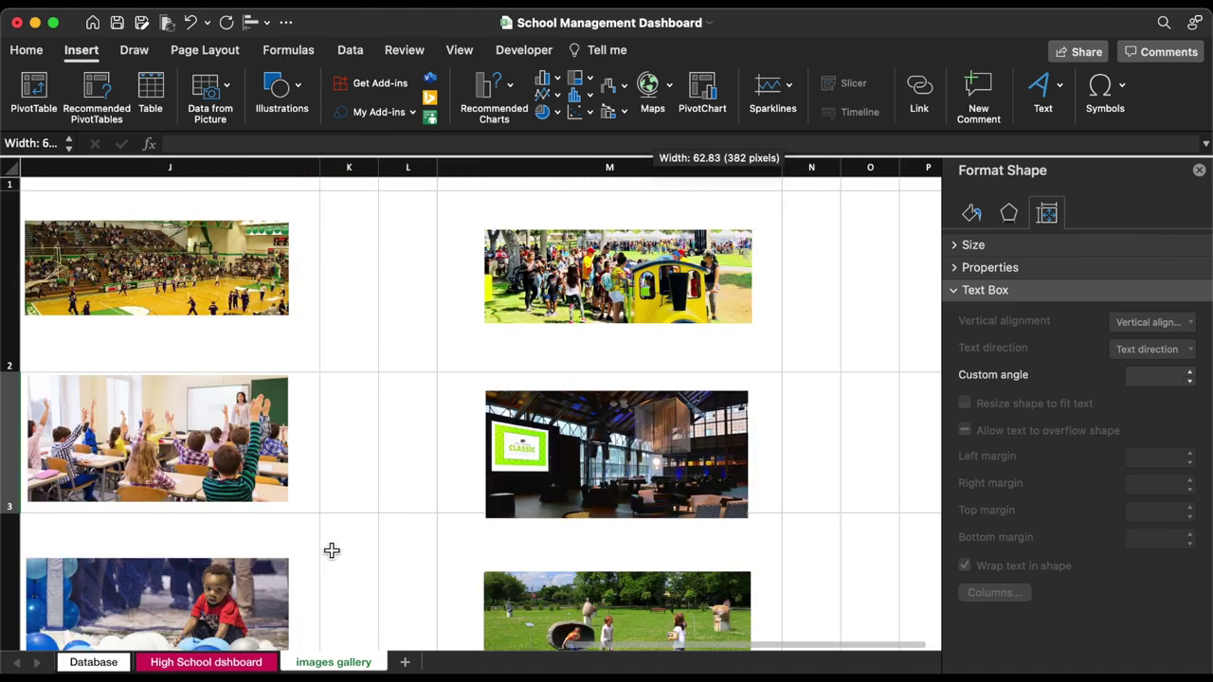
scroll(330, 549, "left", 10)
- Enter Highschoolevent_1 in A2 and nudge the column B photos further right
left_click(41, 281)
type("Hig")
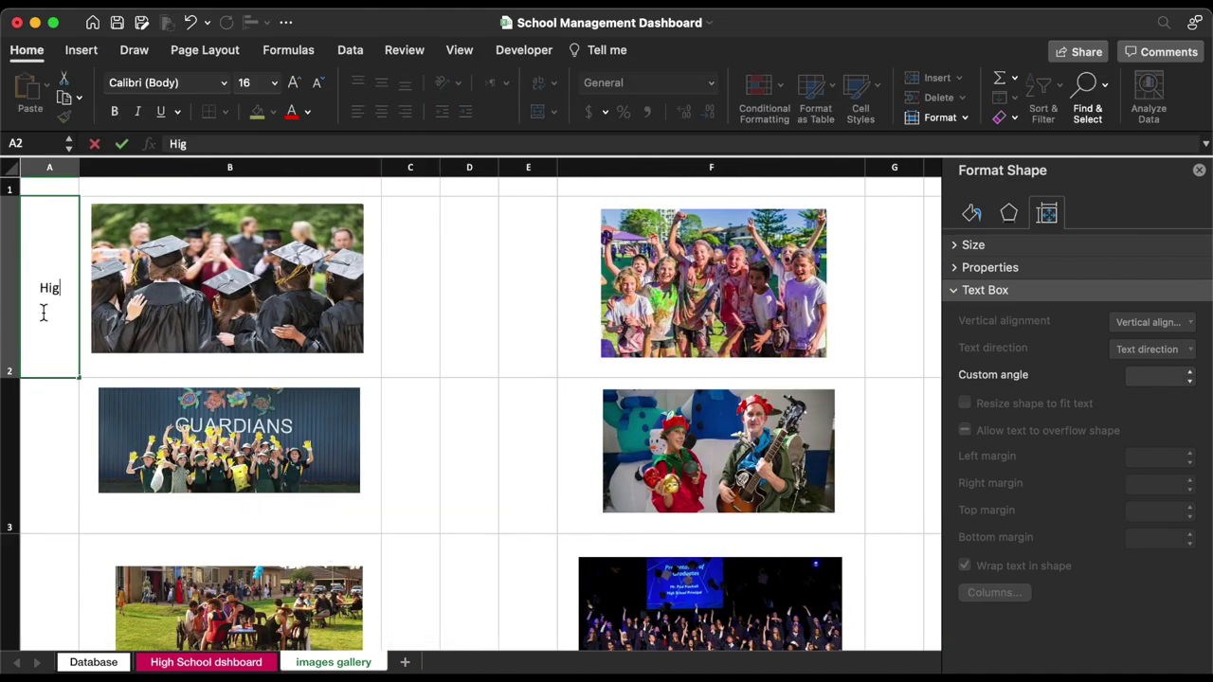
type("hschoolevent_1")
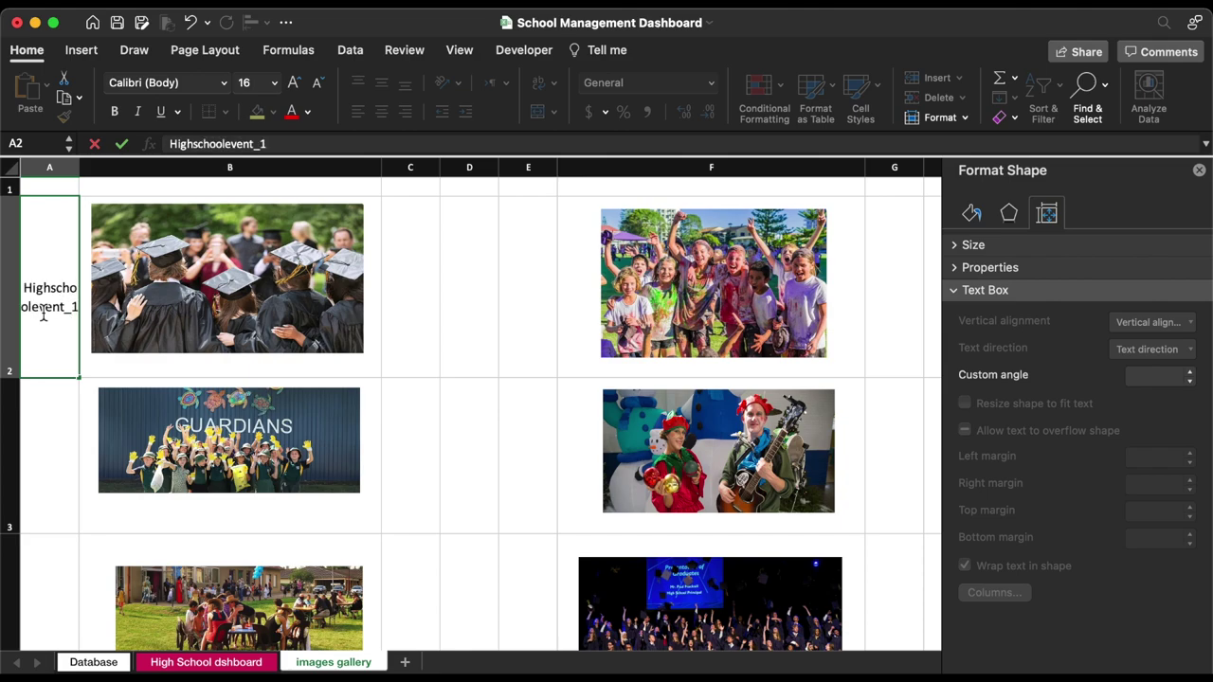
key("Return")
left_click(218, 435)
left_click_drag(218, 435, 277, 434)
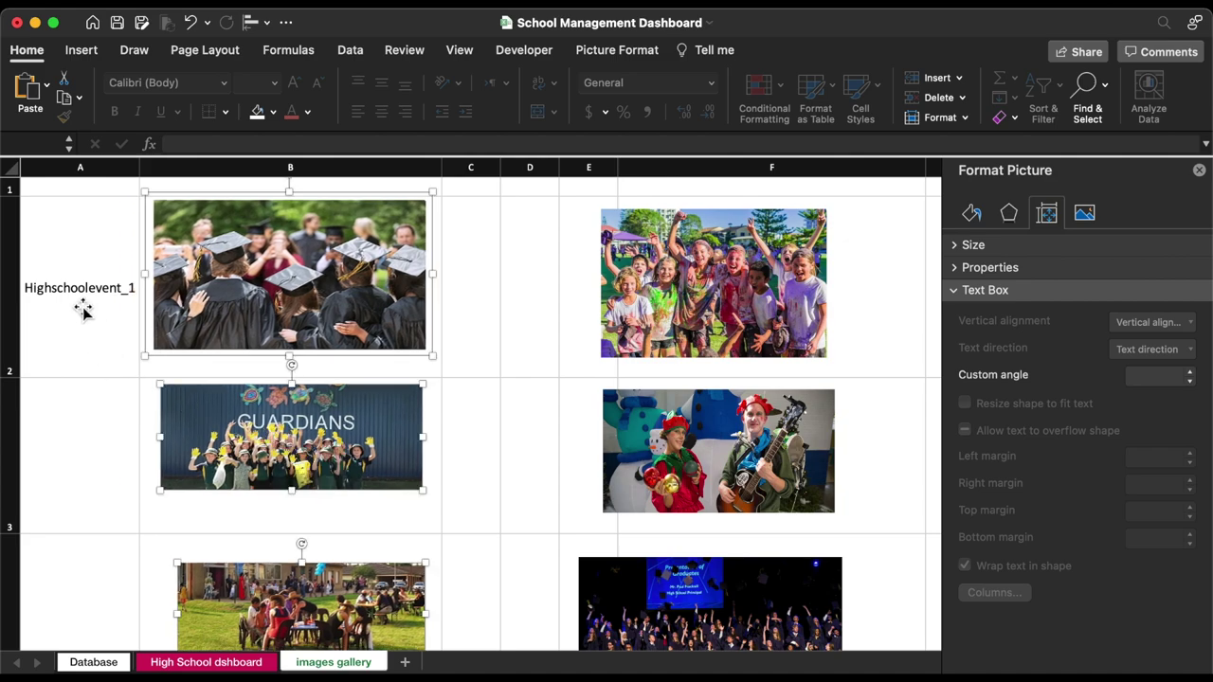
left_click(83, 311)
- Fill Highschoolevent_2 and Highschoolevent_3 down into A3:A4, then select A2's label text
scroll(142, 381, "down", 2)
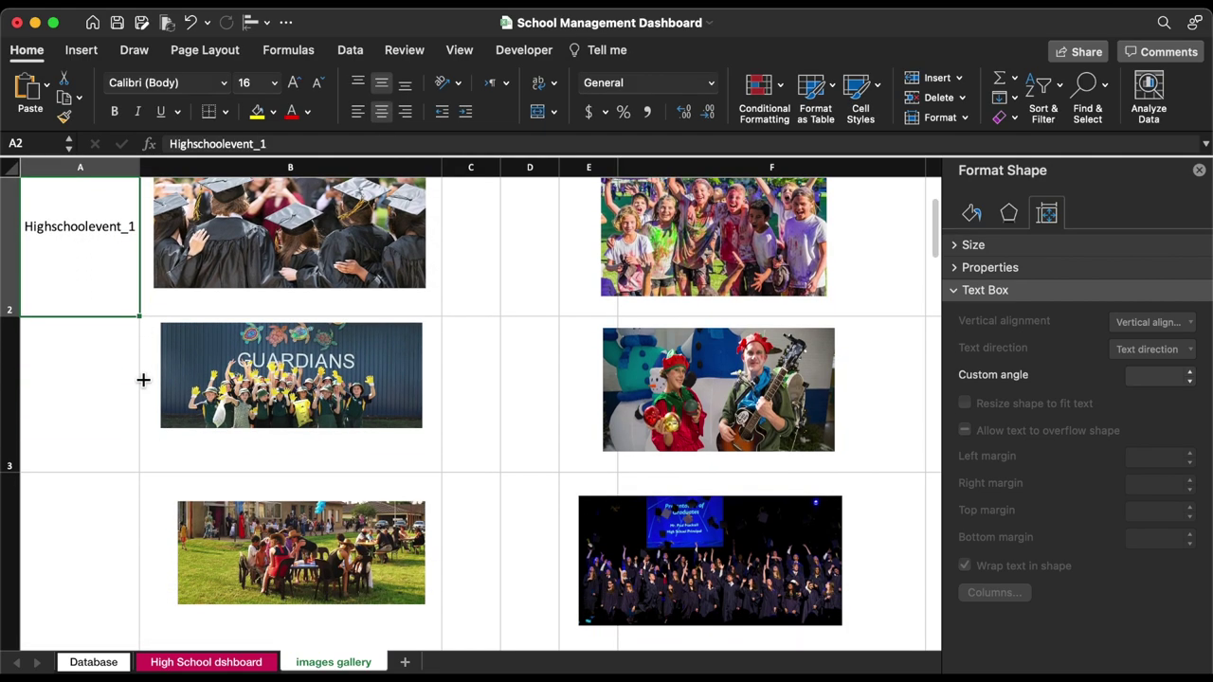
left_click_drag(140, 316, 136, 532)
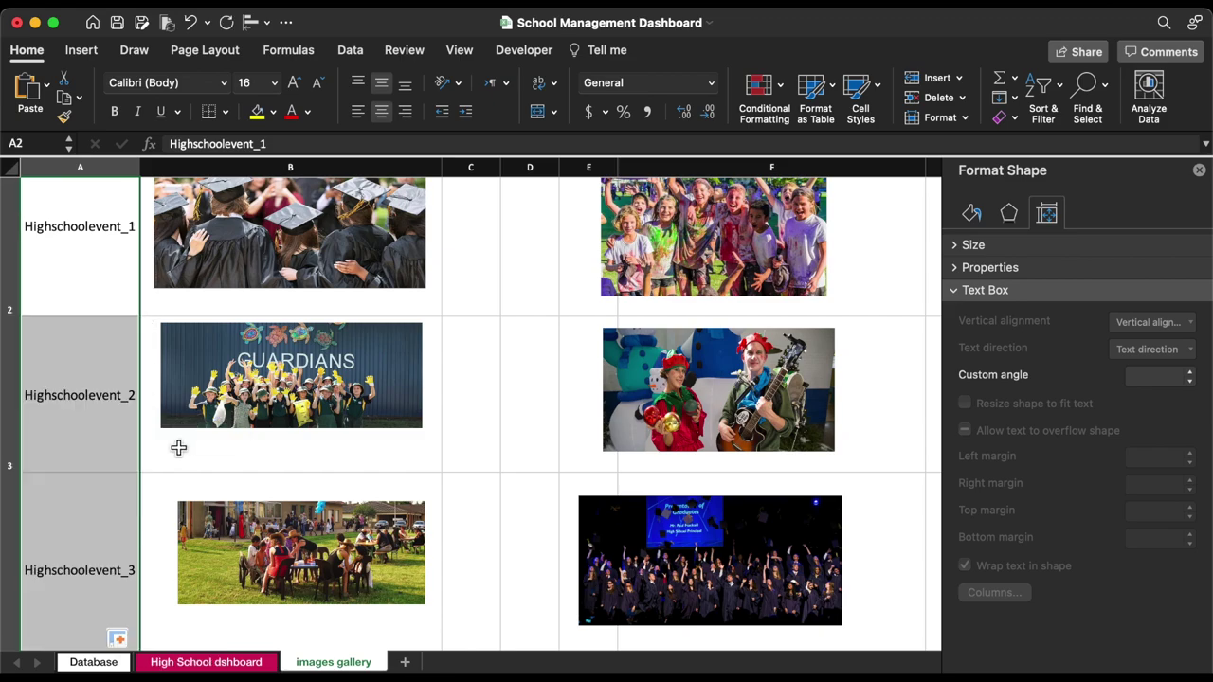
left_click(179, 447)
scroll(173, 446, "up", 2)
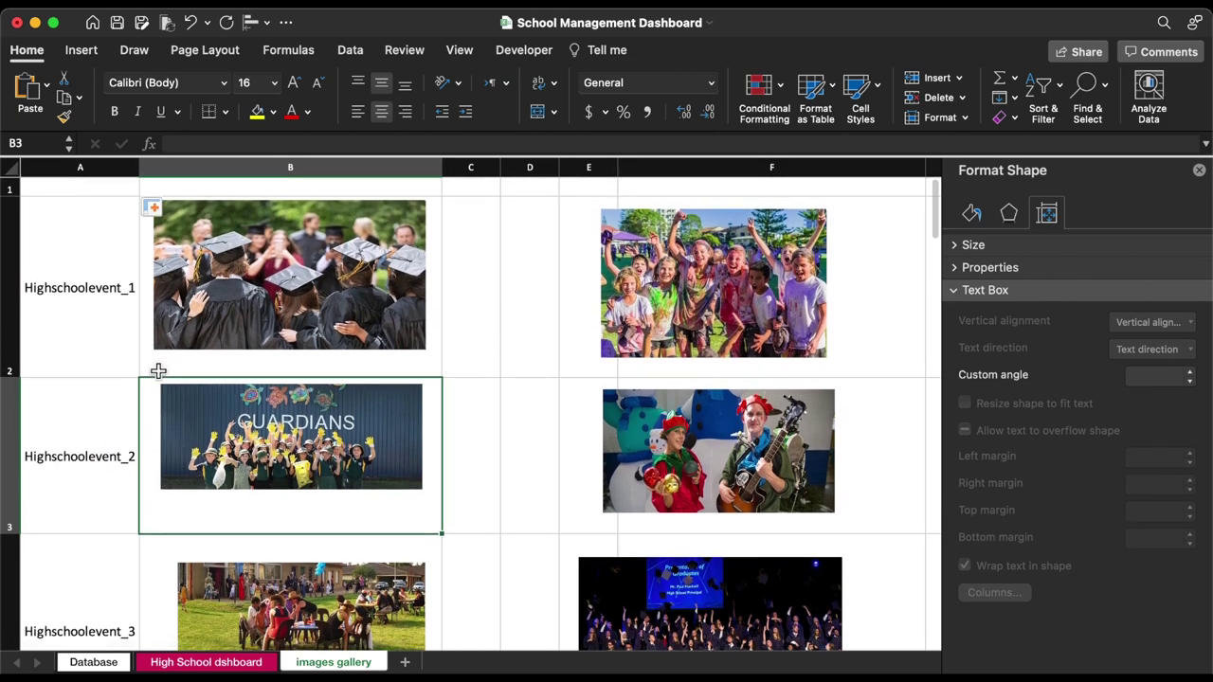
left_click(106, 314)
left_click_drag(303, 147, 135, 149)
key("super+c")
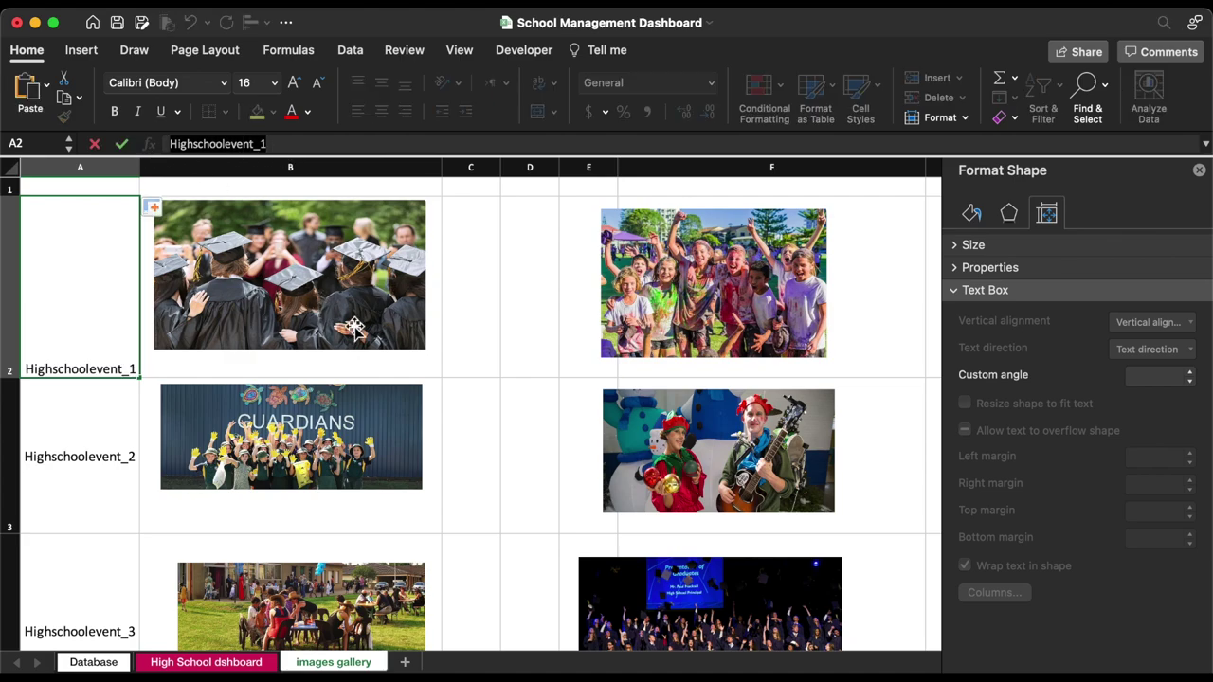
left_click(366, 366)
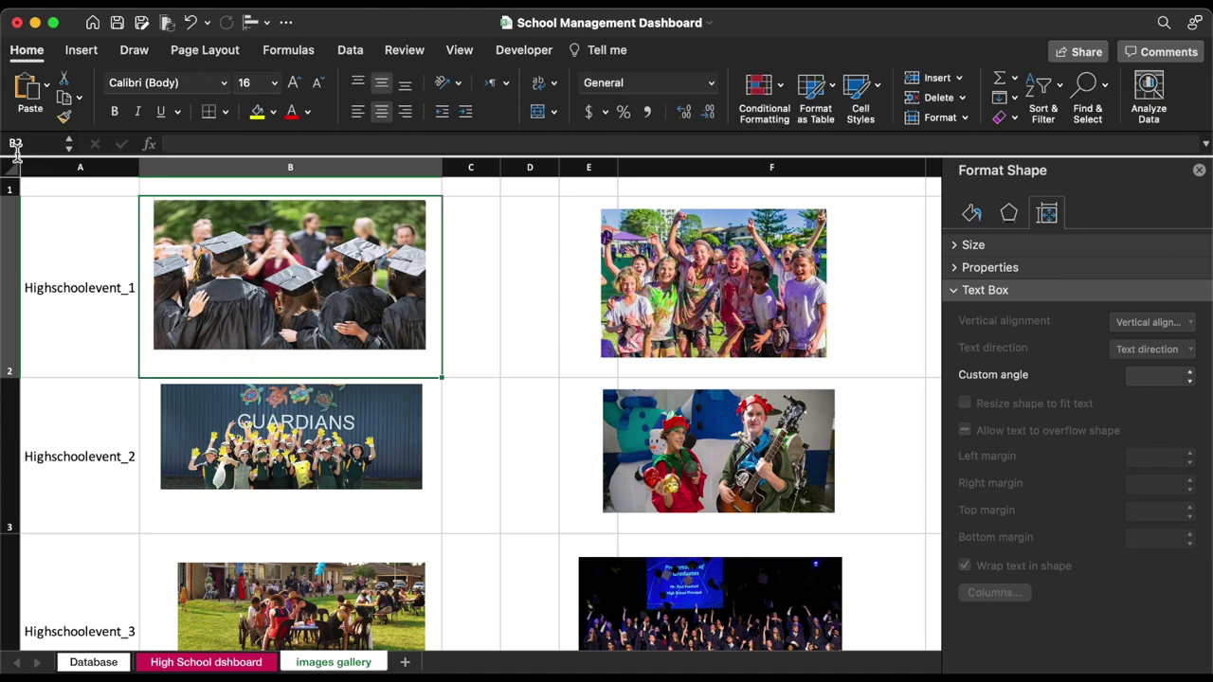
- Name cell B2 Highschoolevent_1 through the Name Box
left_click(78, 143)
left_click(78, 143)
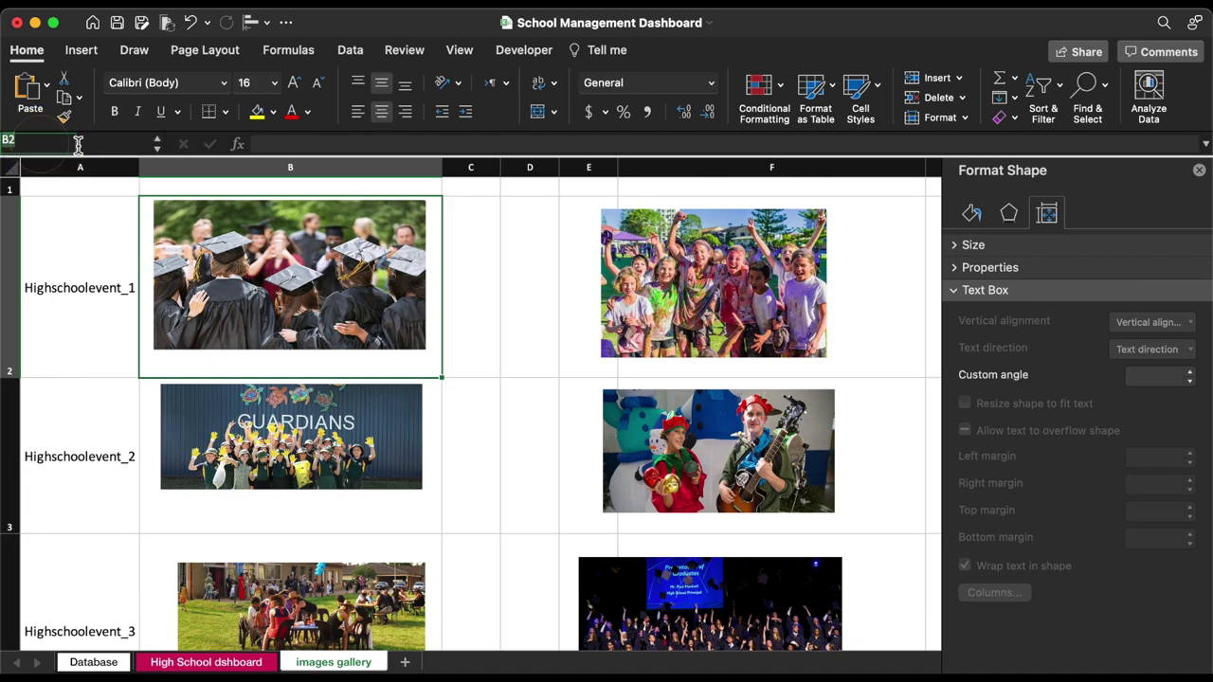
key("super+v")
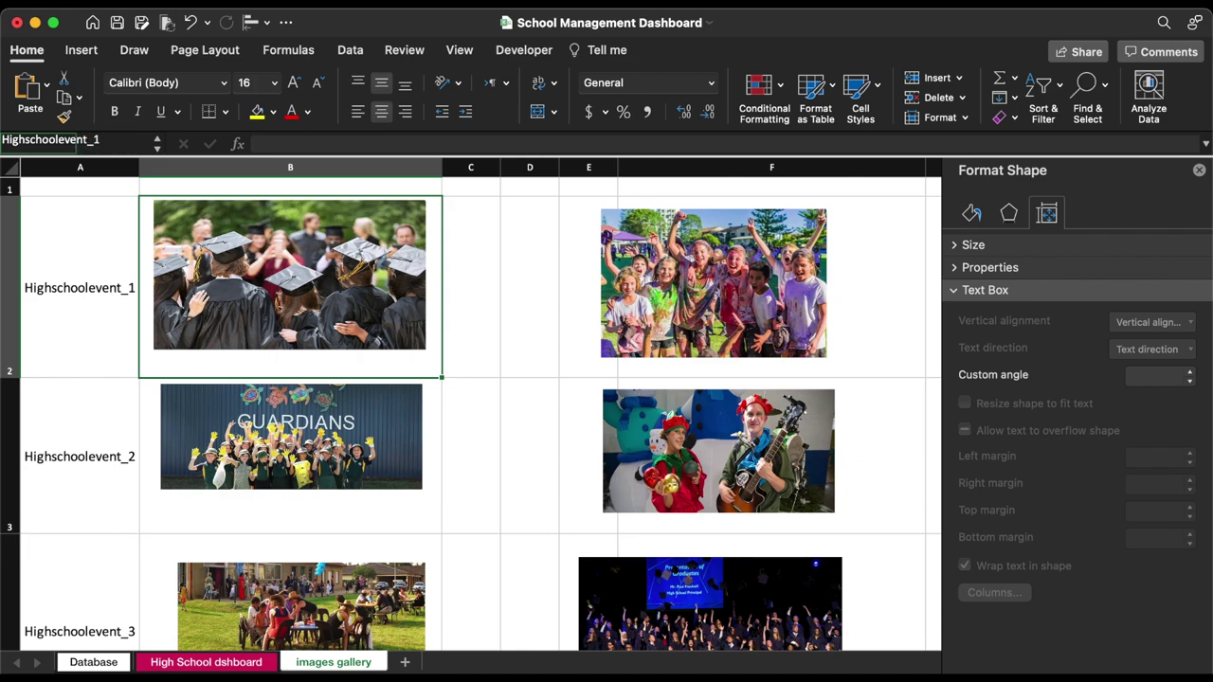
key("Return")
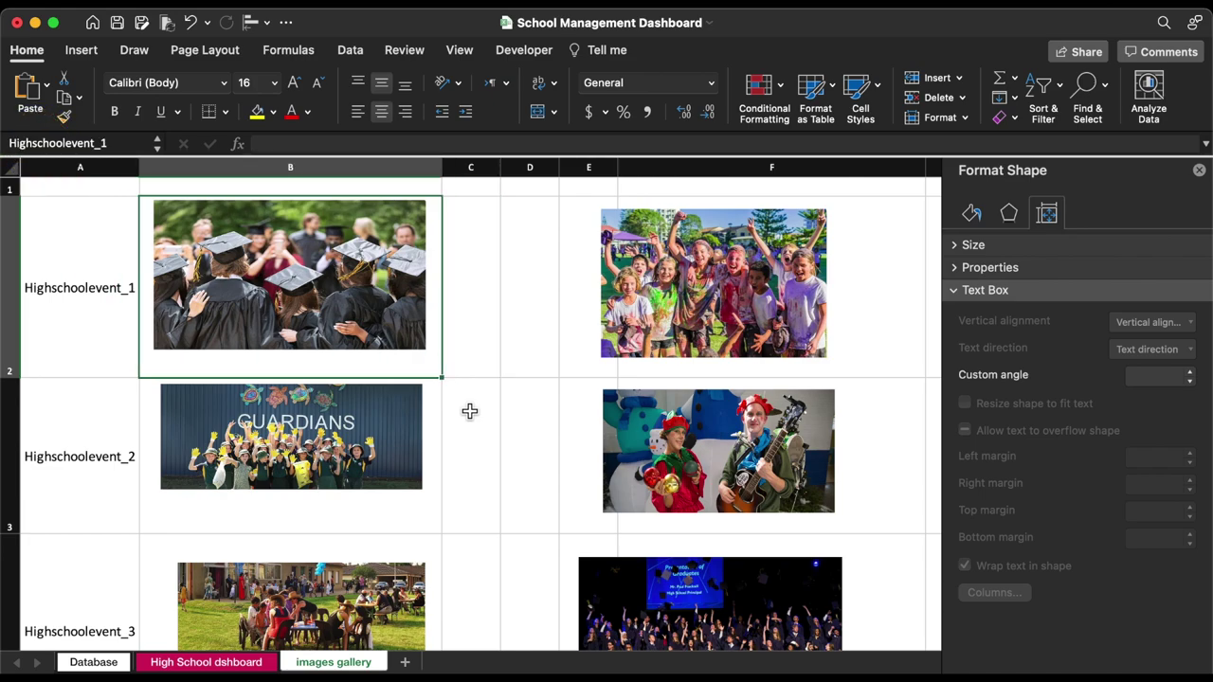
key("Right")
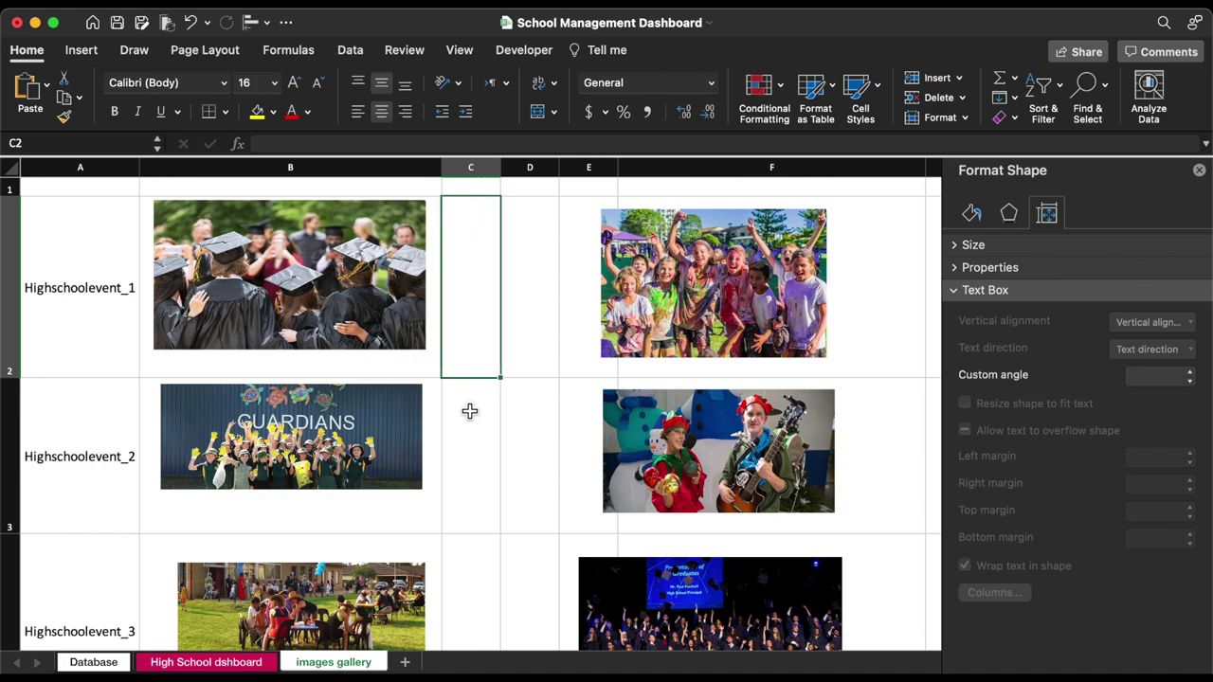
key("Left")
- Name cell B3 Highschoolevent_2 through the Name Box
key("Down")
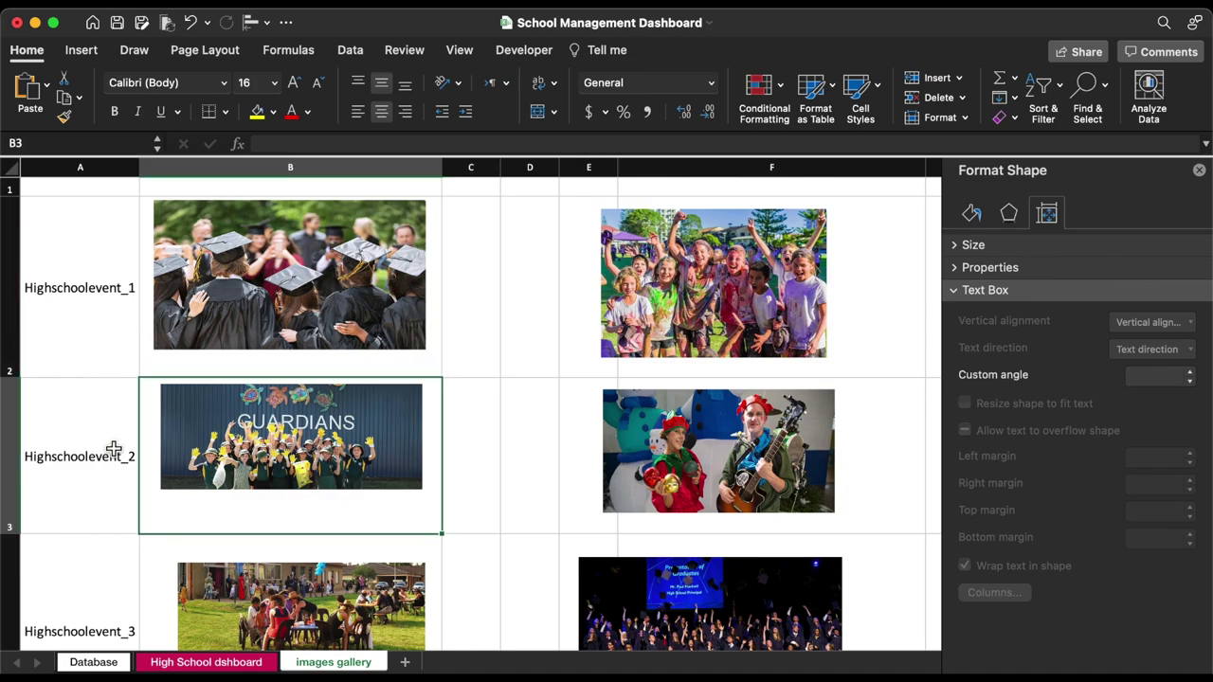
left_click(90, 144)
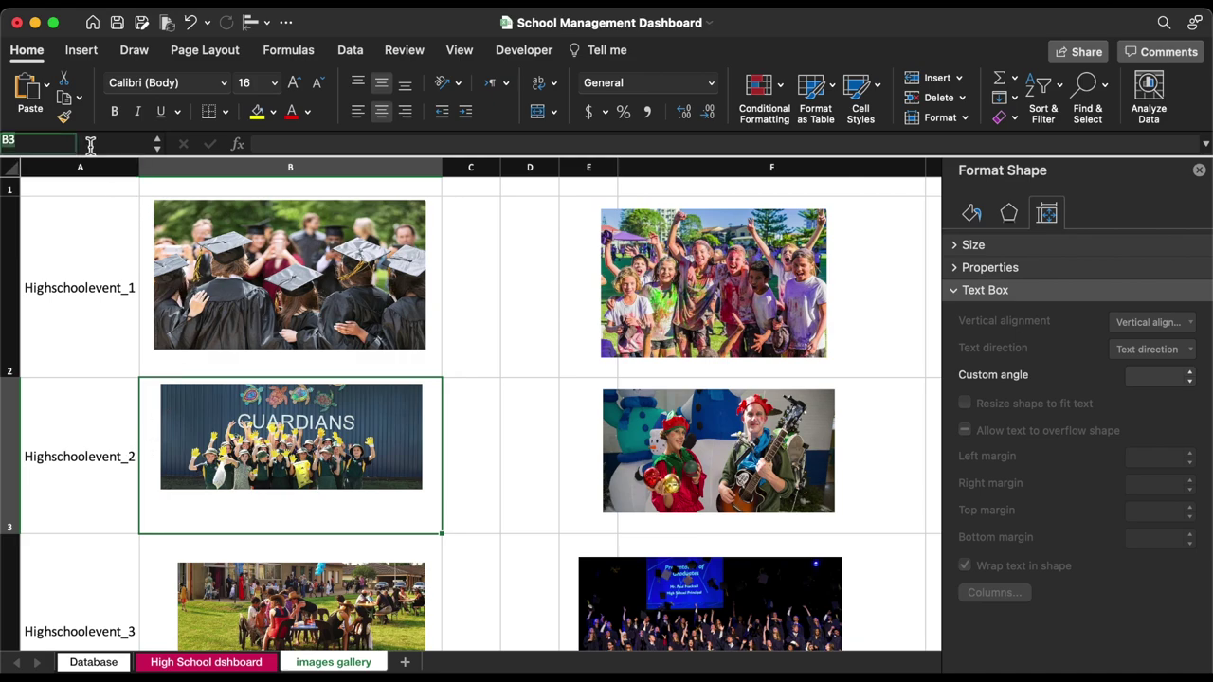
key("super+v")
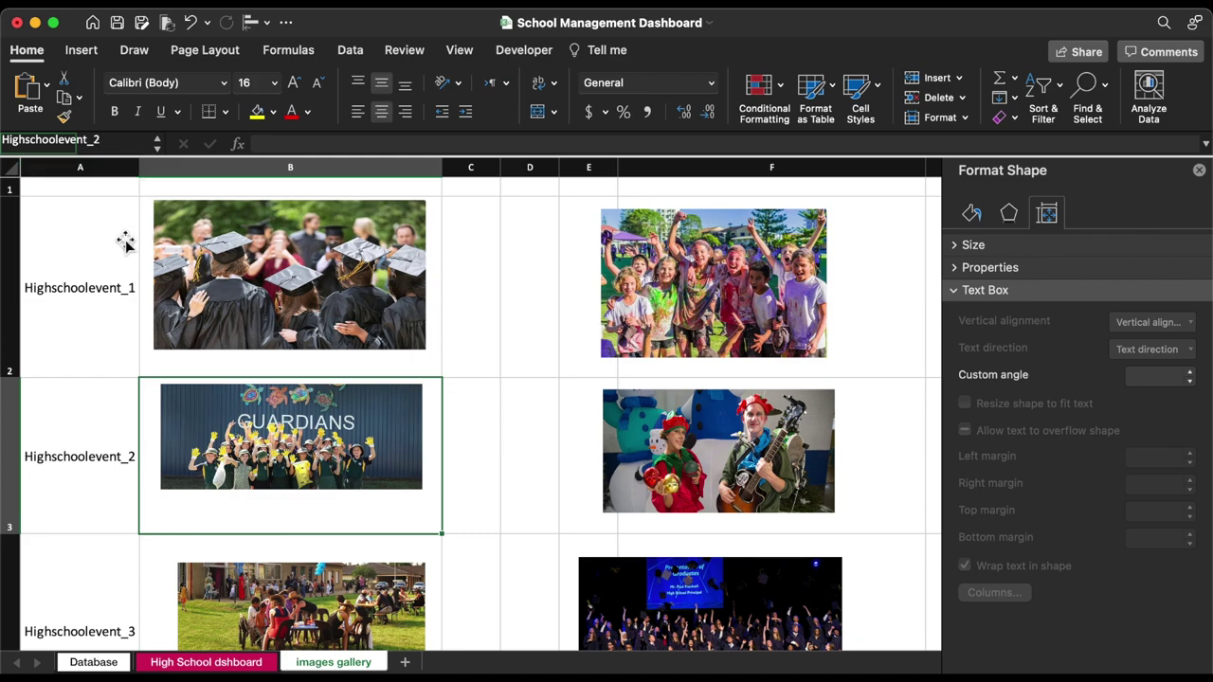
left_click(459, 462)
key("Return")
- Move to cell B4 and start entering its name in the Name Box
key("Up")
key("Down")
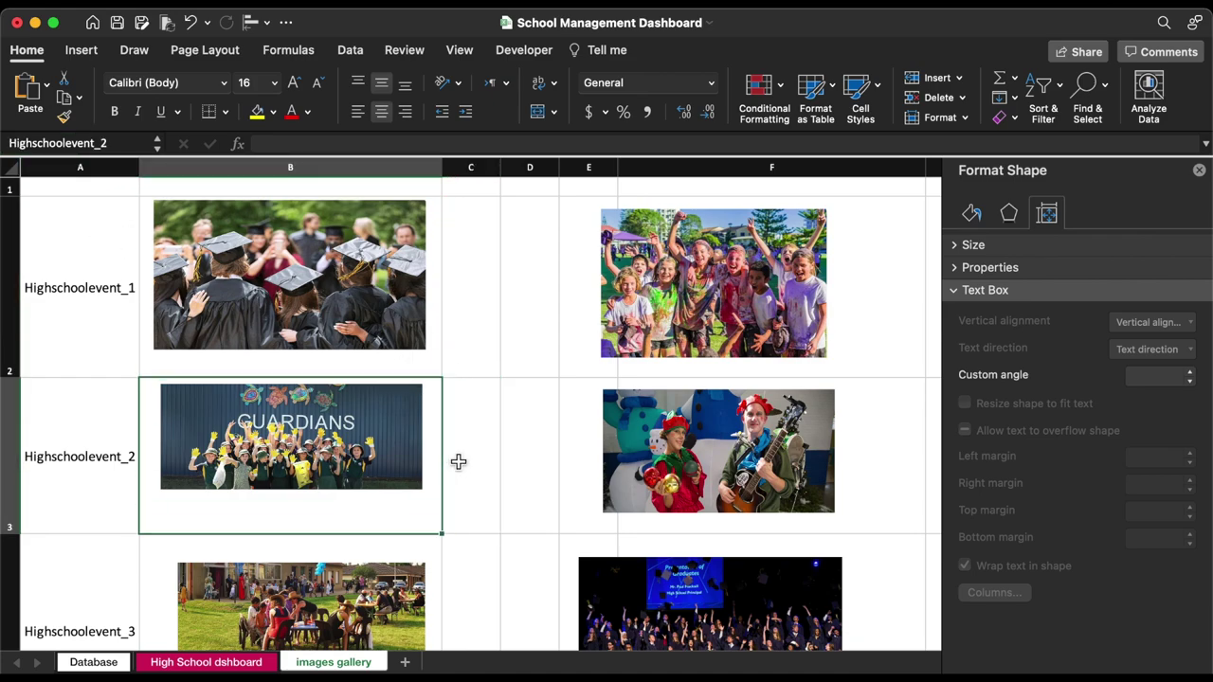
key("Down")
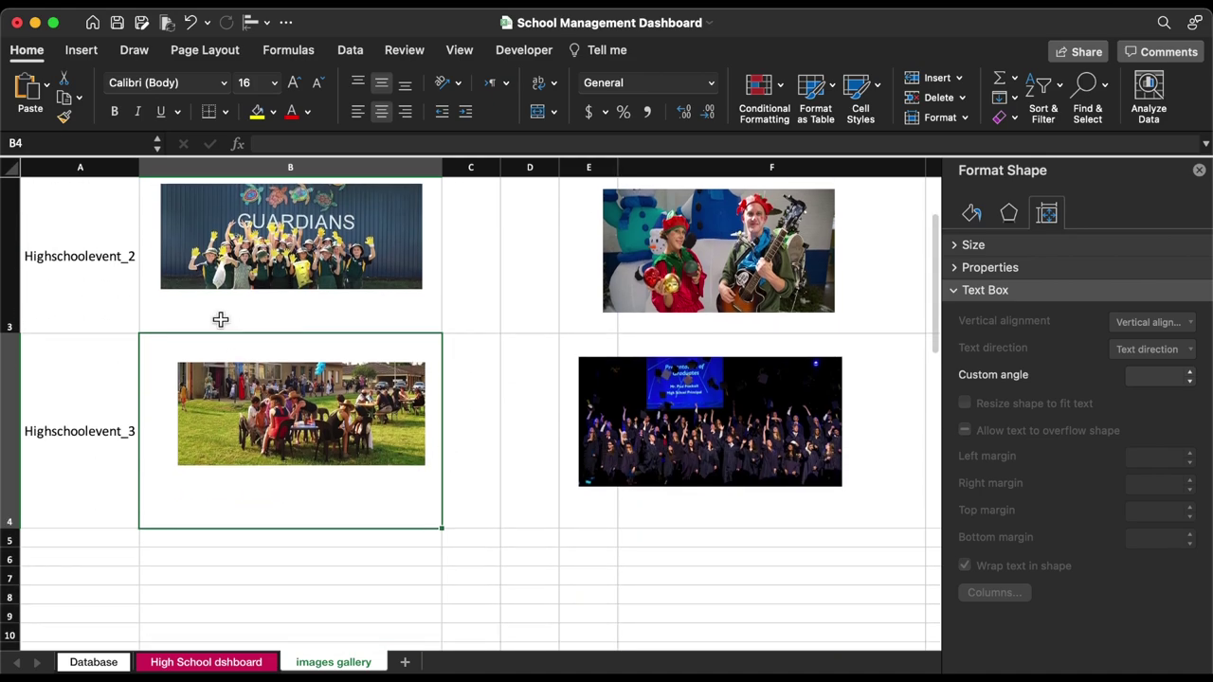
left_click(54, 150)
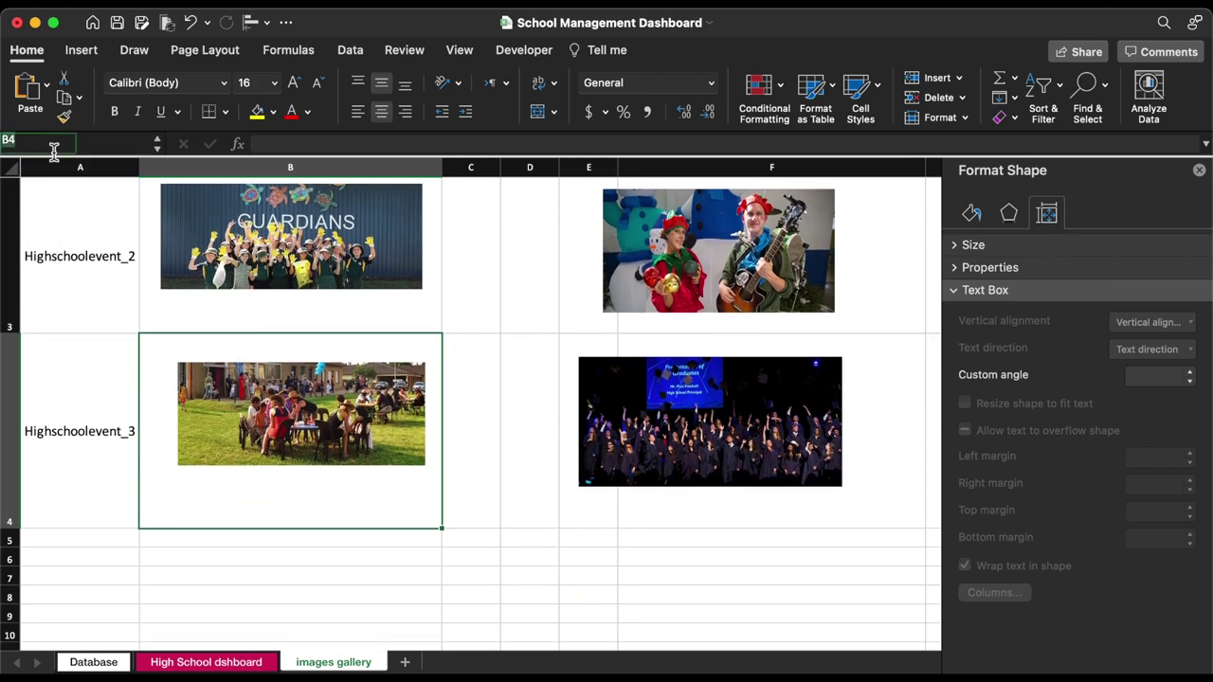
type("Highschoolevent_1")
- Copy the Highschoolevent_1–3 labels and paste them below the High School pivot on Database
left_click(465, 449)
scroll(466, 448, "up", 5)
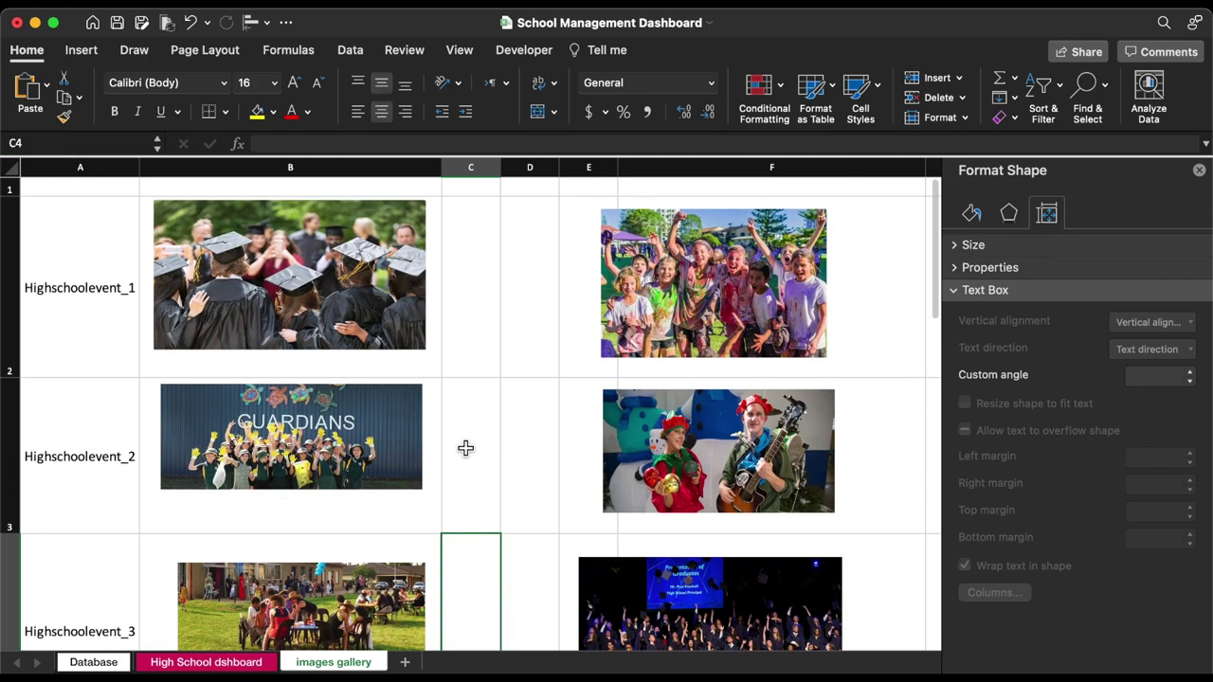
left_click_drag(105, 338, 77, 569)
key("super+c")
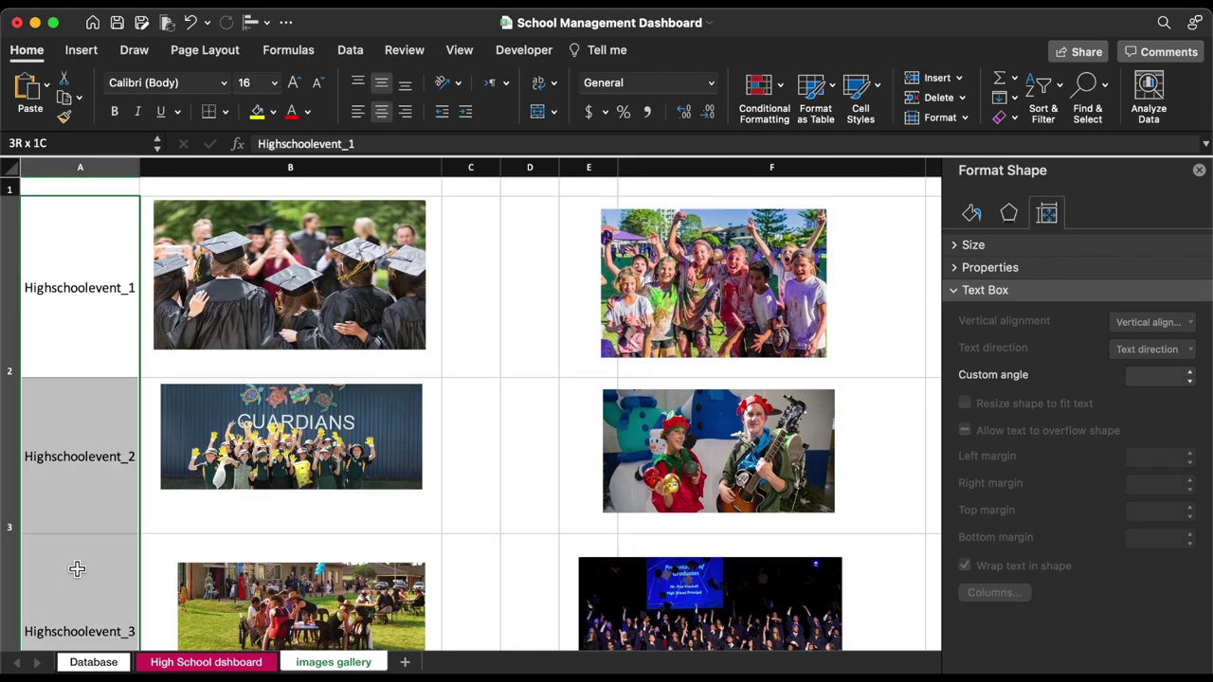
left_click(119, 663)
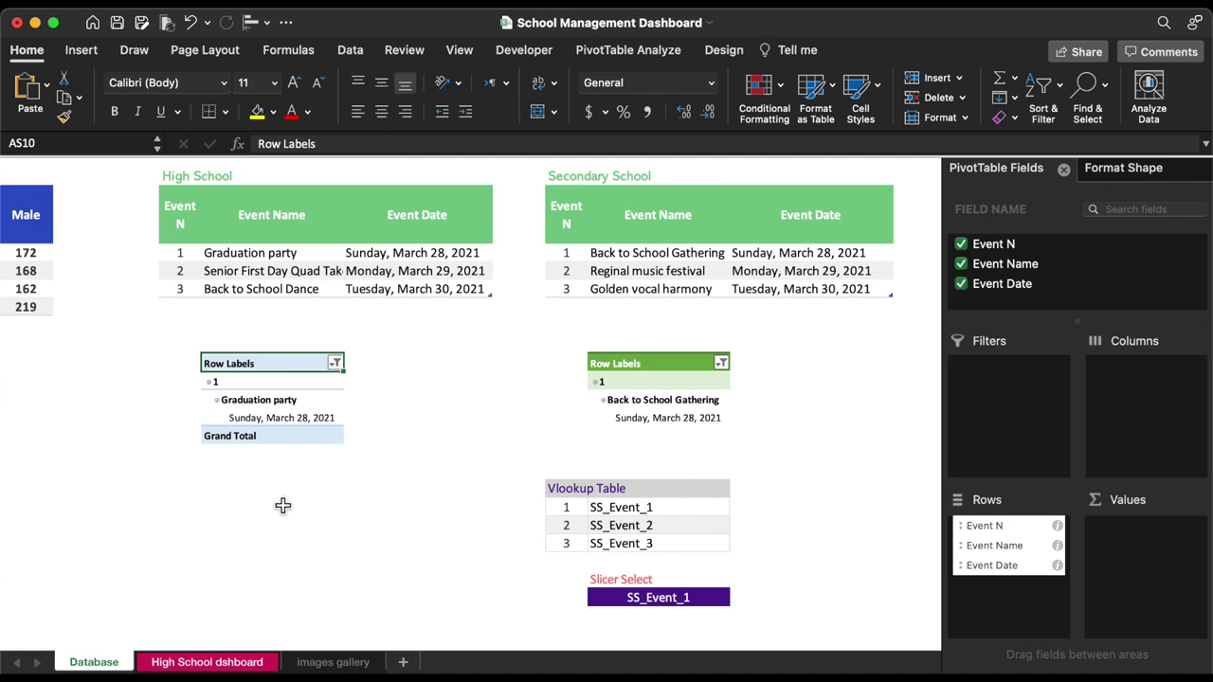
left_click(283, 505)
left_click(46, 83)
left_click(43, 136)
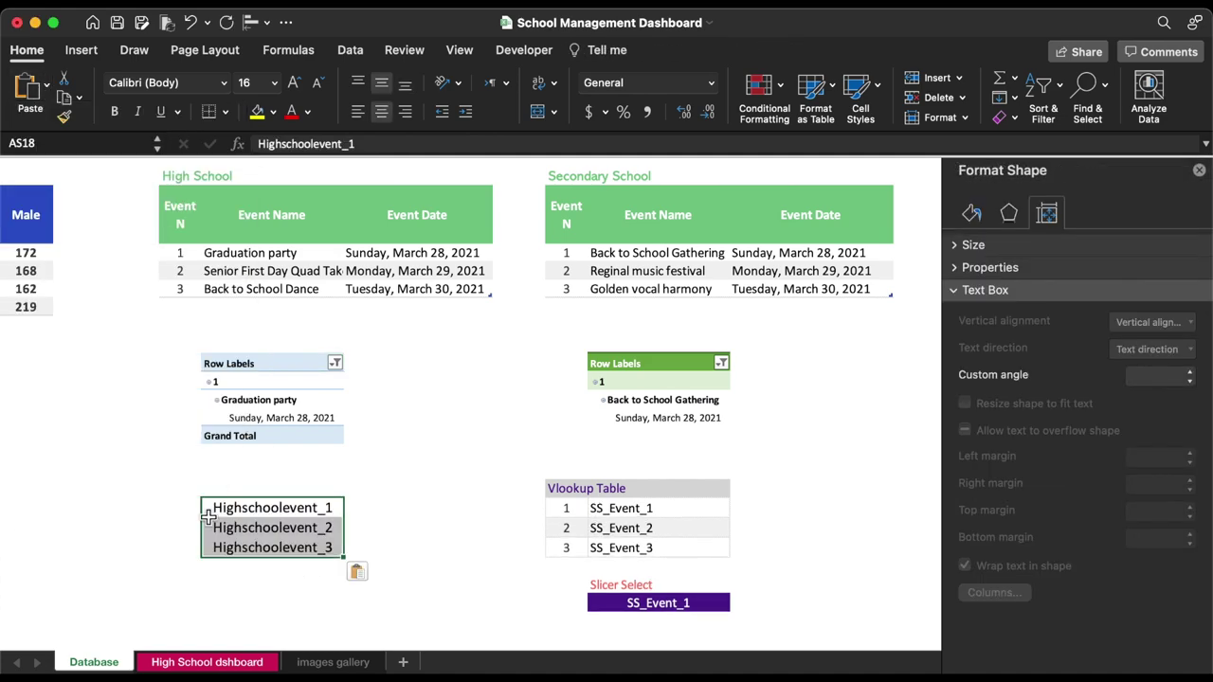
- Number the three event labels 1, 2 and 3 in the adjacent column
left_click(195, 513)
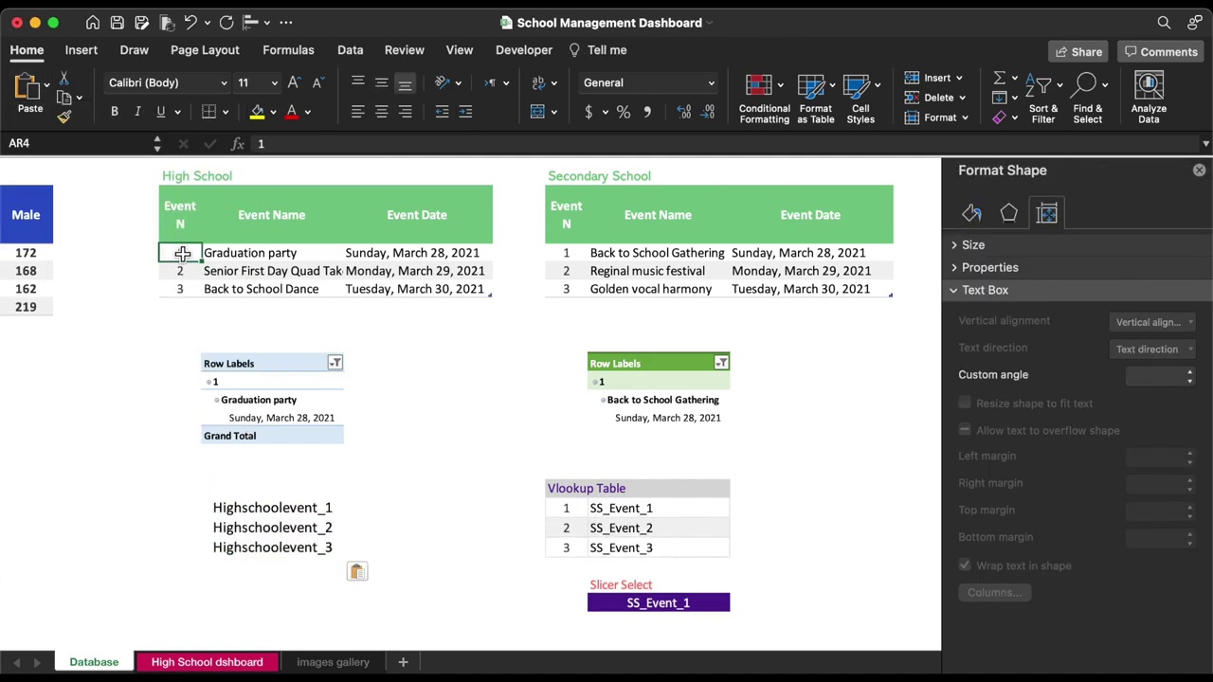
type("1")
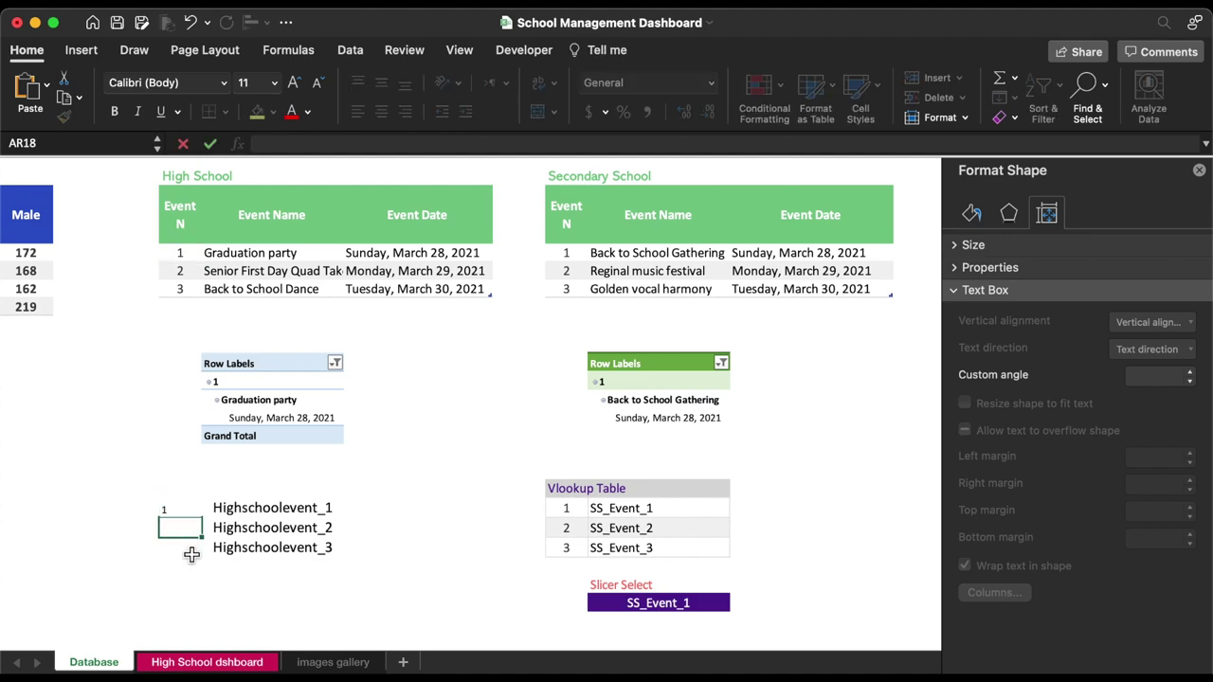
type("2")
key("Return")
type("3")
key("Return")
- Apply the High School table's formatting to the new list and add a lookup Table header
left_click_drag(180, 254, 248, 289)
key("super+c")
mouse_move(201, 512)
left_mouse_down()
mouse_move(244, 552)
mouse_move(203, 559)
left_mouse_up()
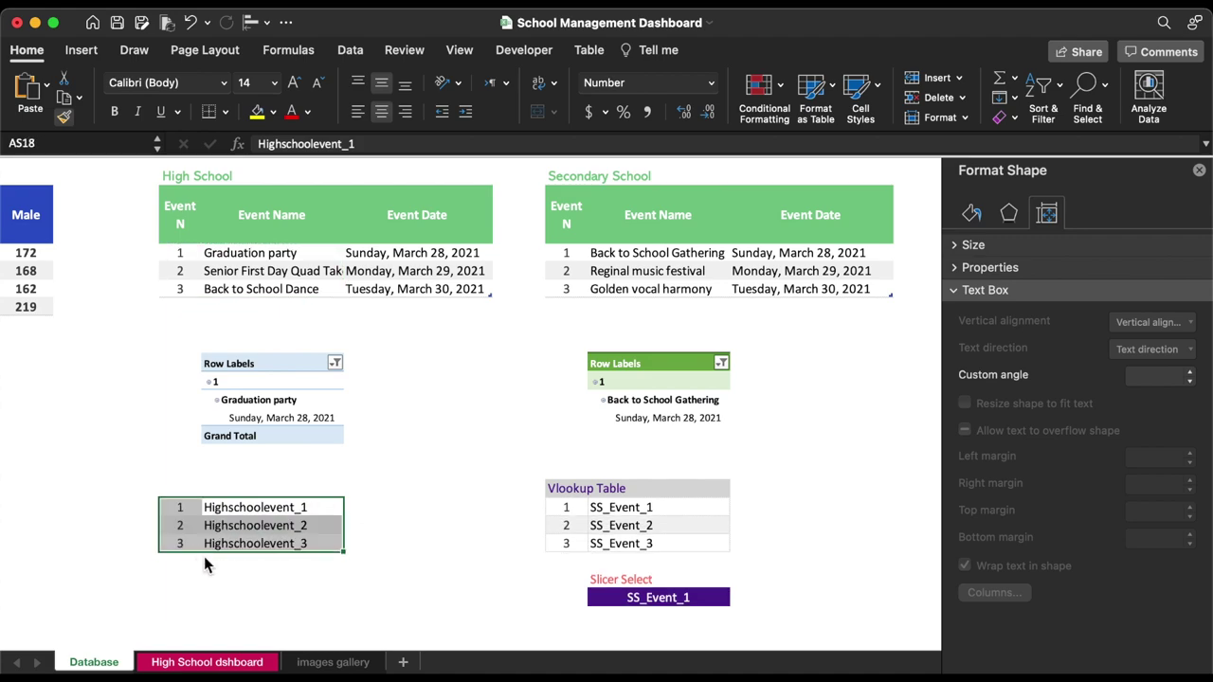
left_click(245, 493)
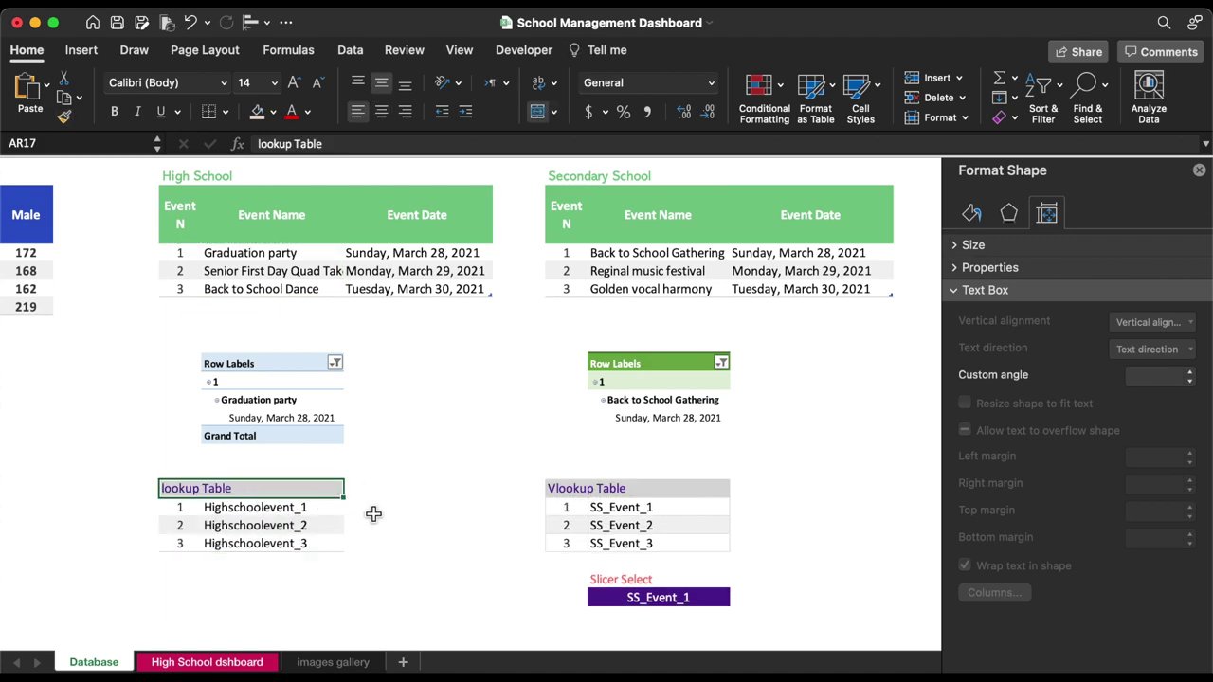
left_click(248, 584)
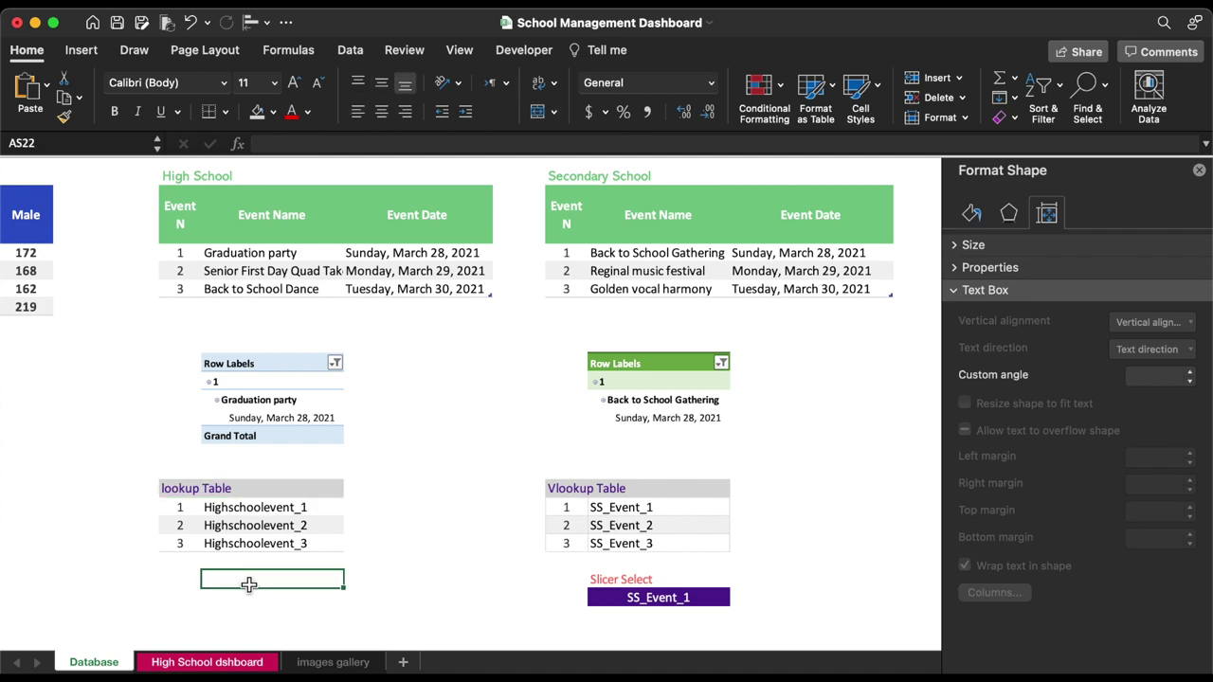
- Enter the Slicer Select label and fill the cell beneath it purple
type("Slicer Select")
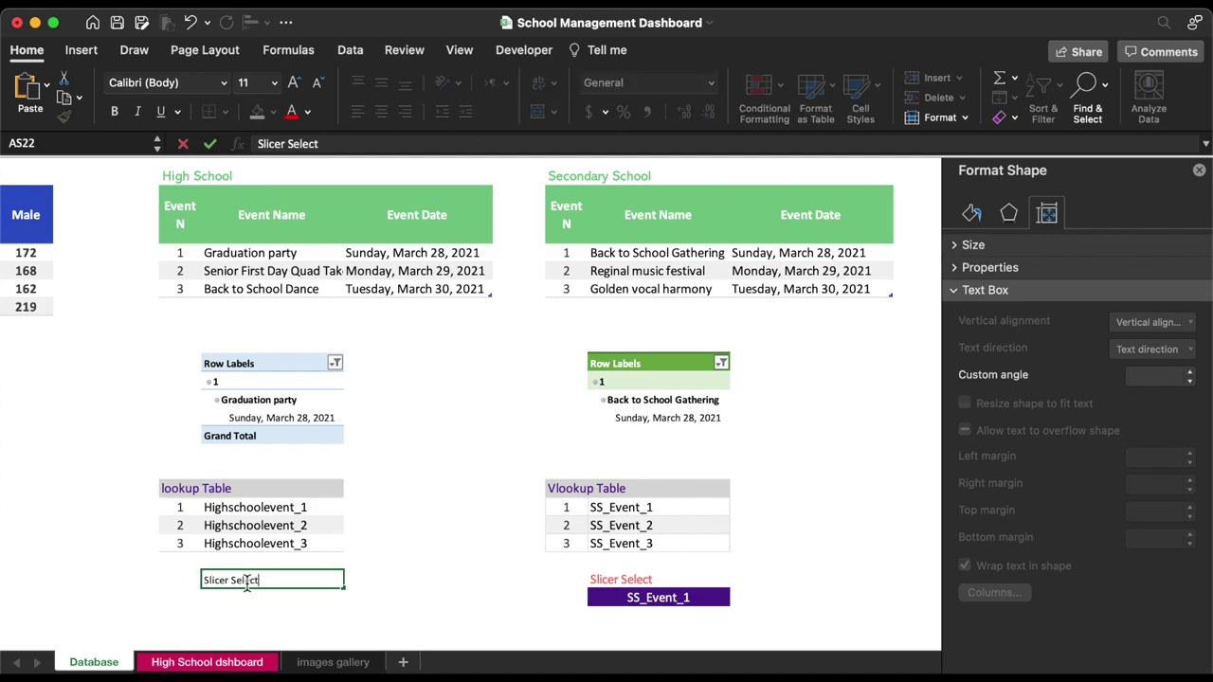
key("Return")
left_click(272, 111)
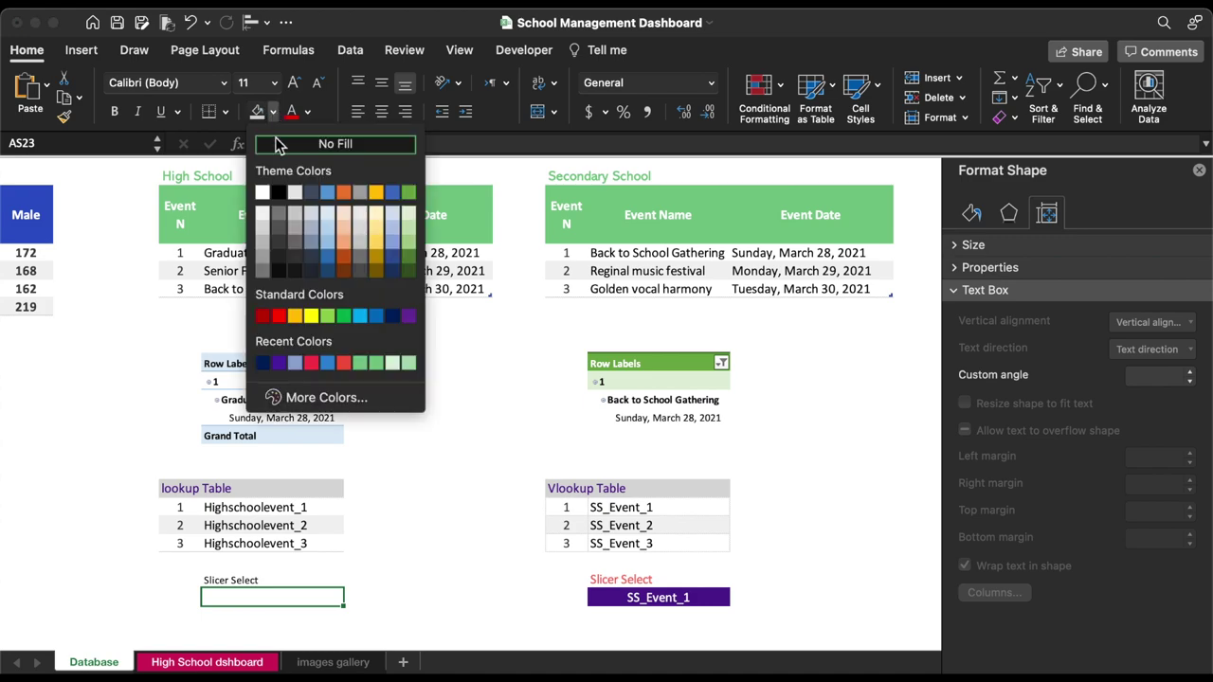
left_click(279, 363)
left_click(307, 111)
left_click(307, 111)
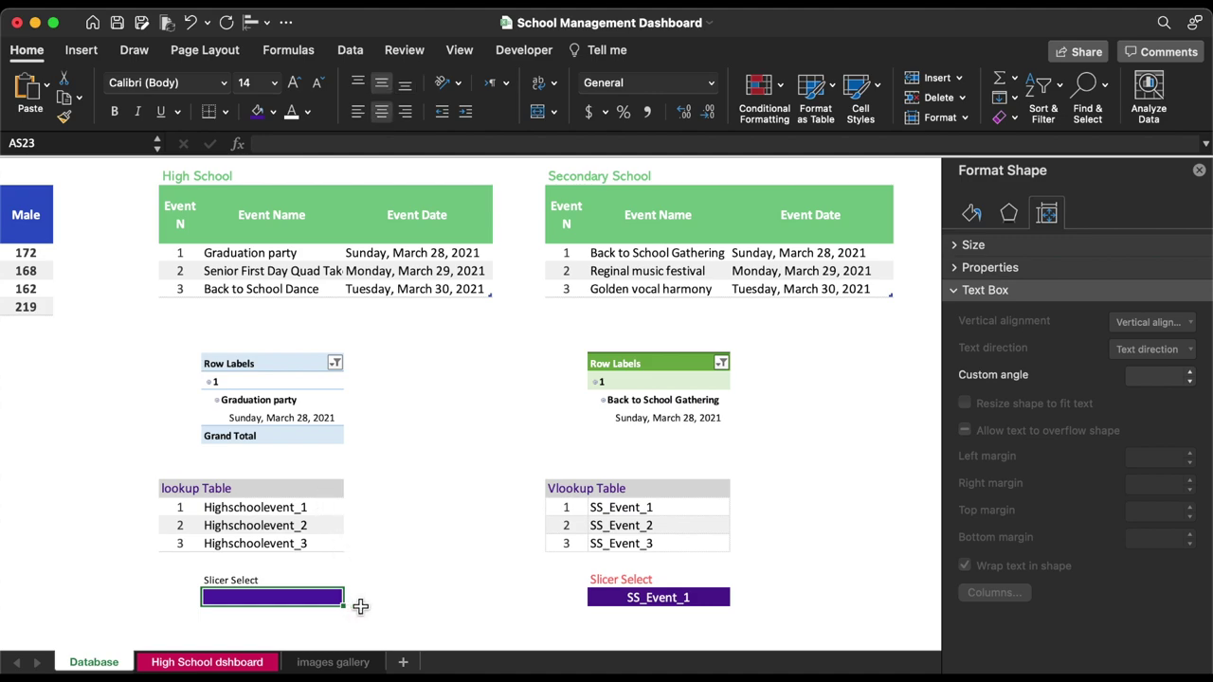
- Enter =VLOOKUP(AS11,AR18:AS20,2,0) in the purple cell to return Highschoolevent_1
type("=")
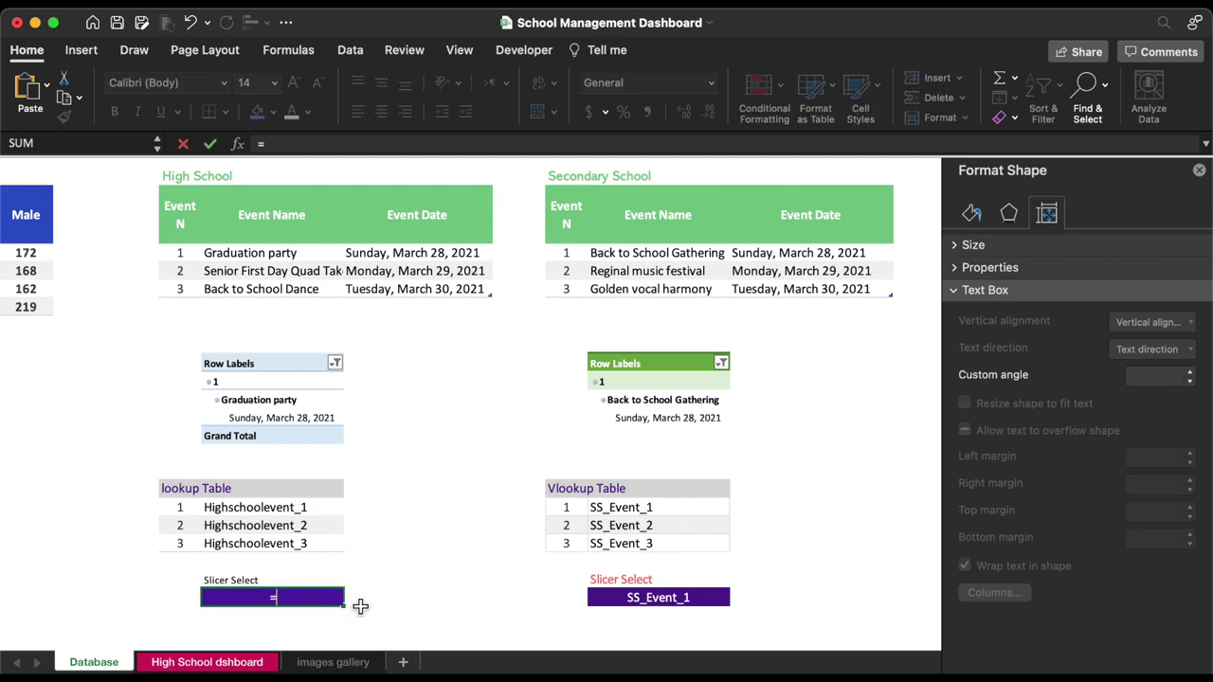
type("vl")
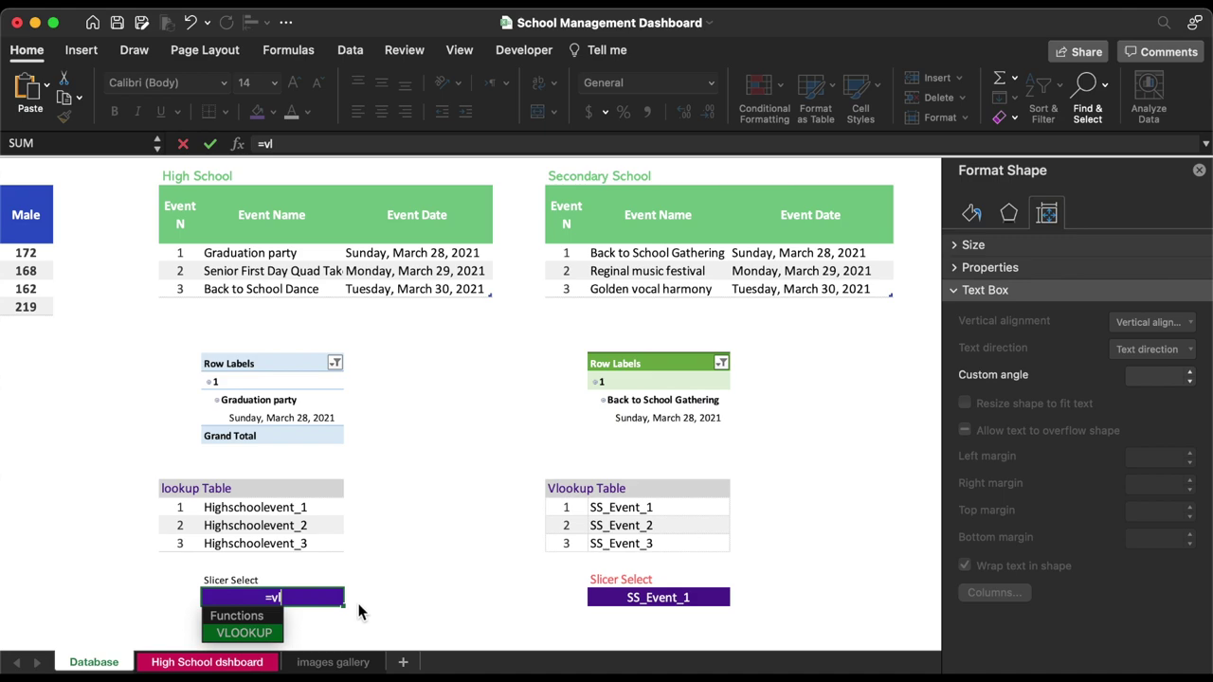
double_click(263, 635)
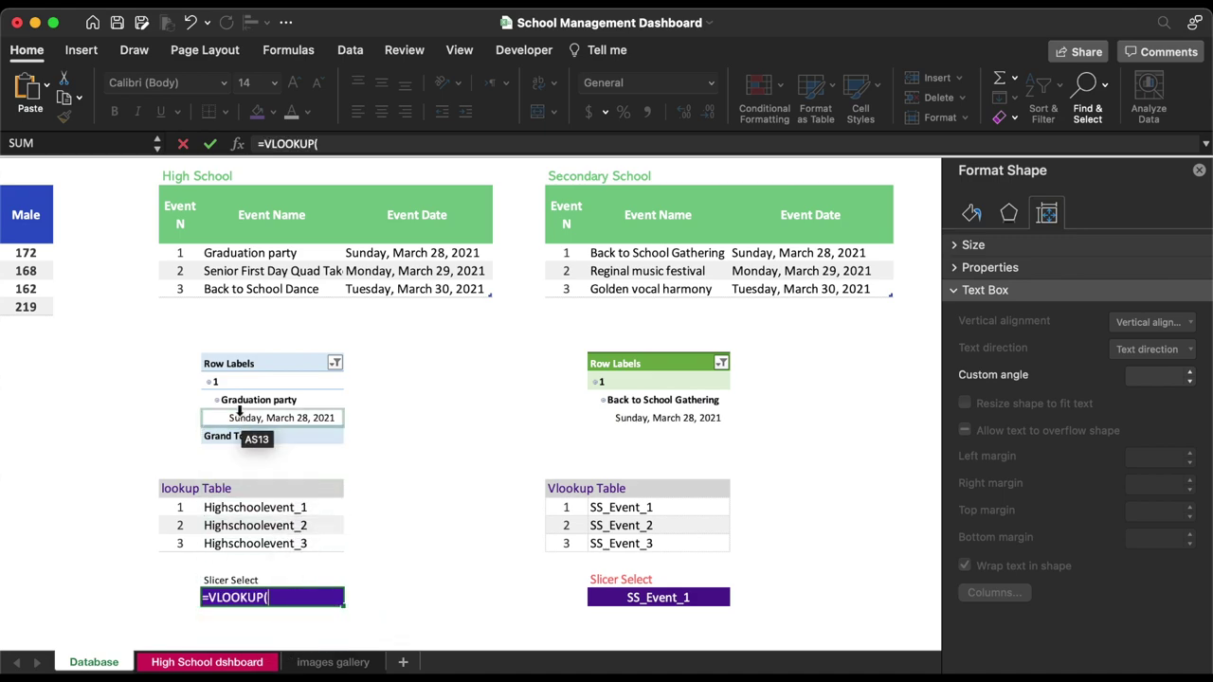
left_click(225, 381)
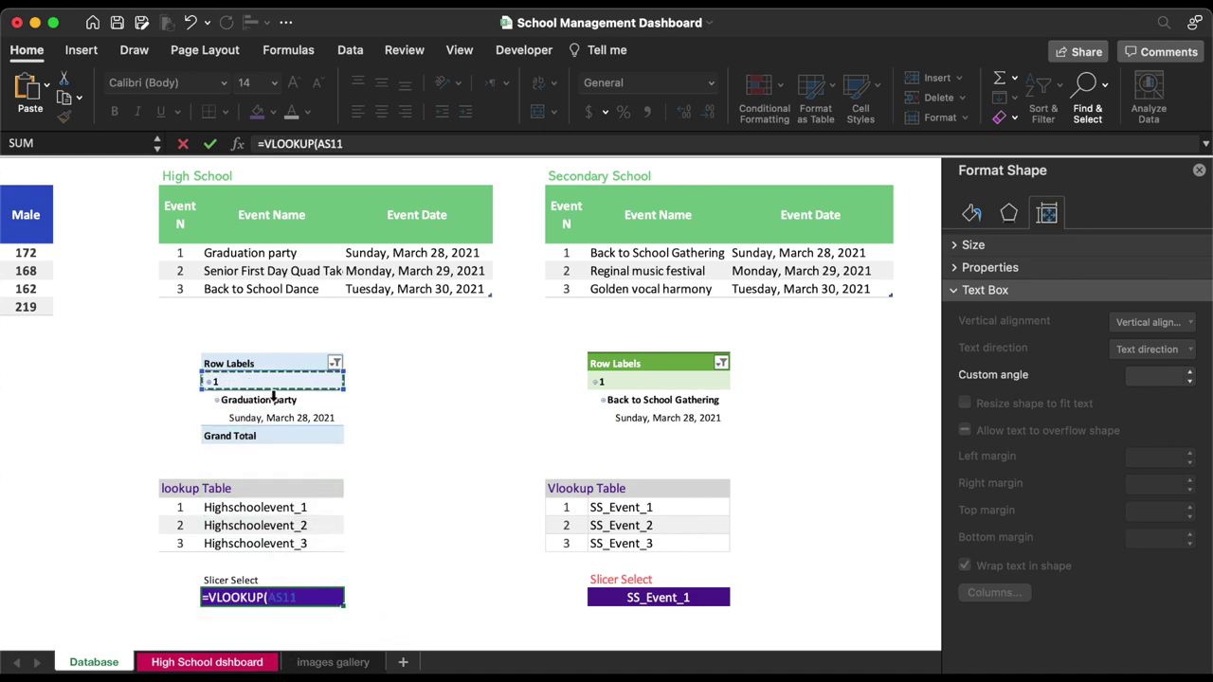
type(",")
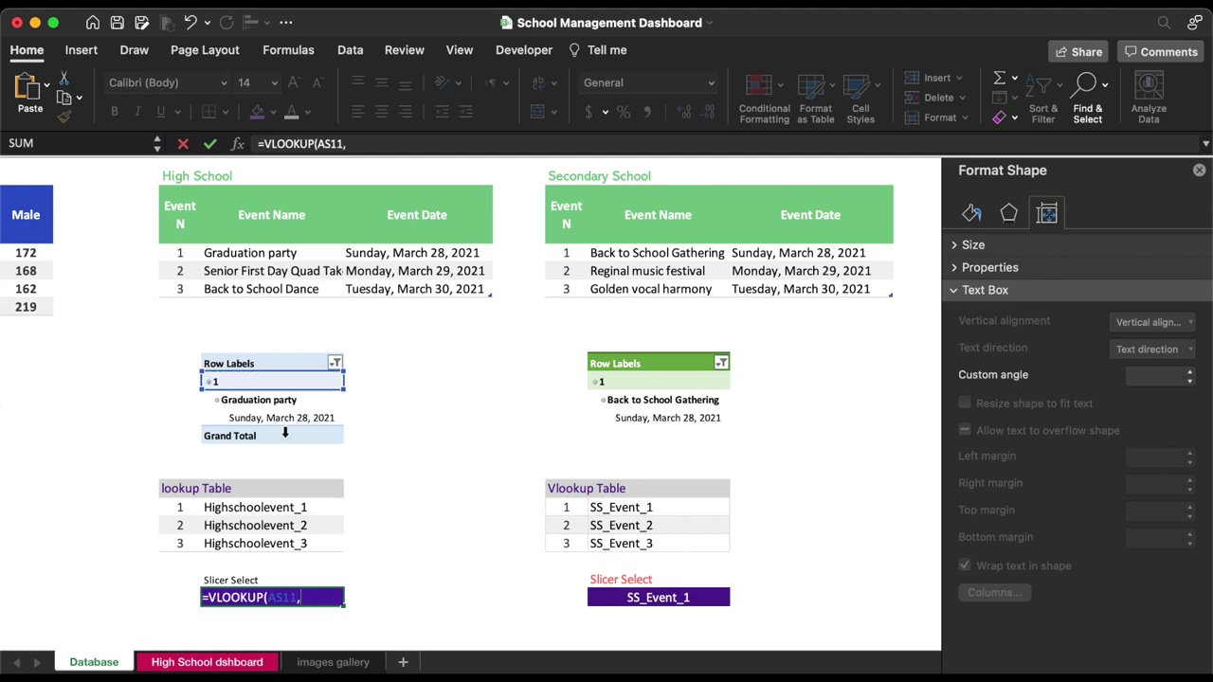
left_click_drag(180, 507, 246, 543)
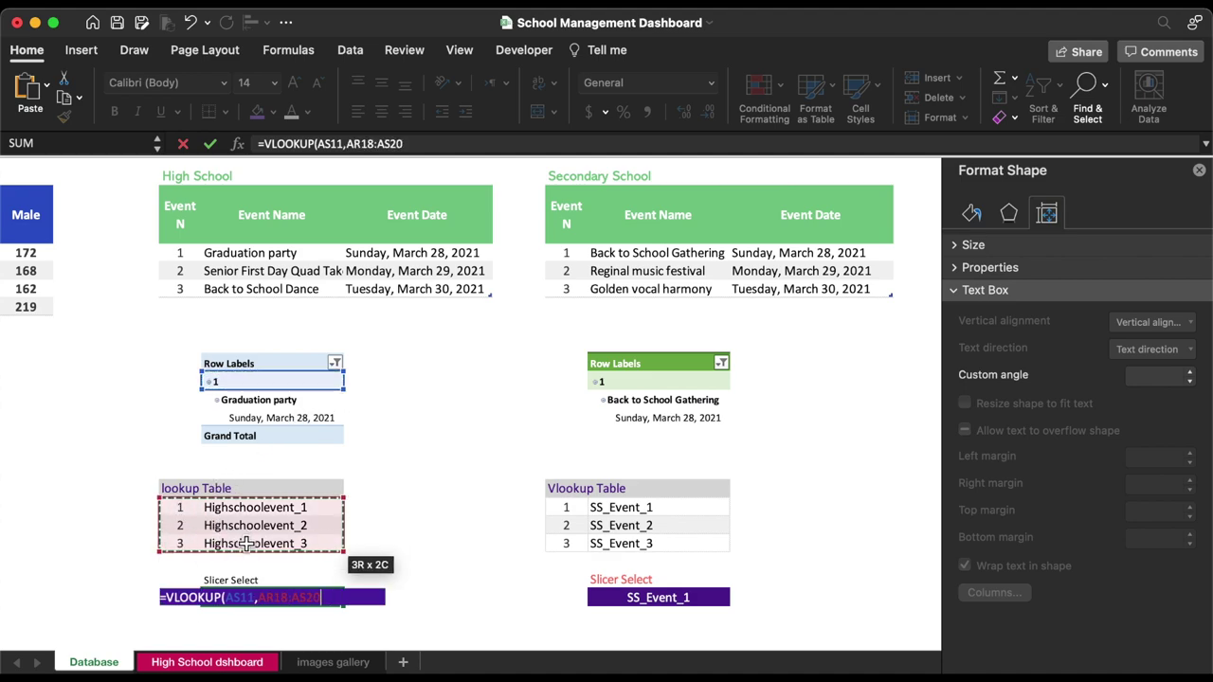
type(",")
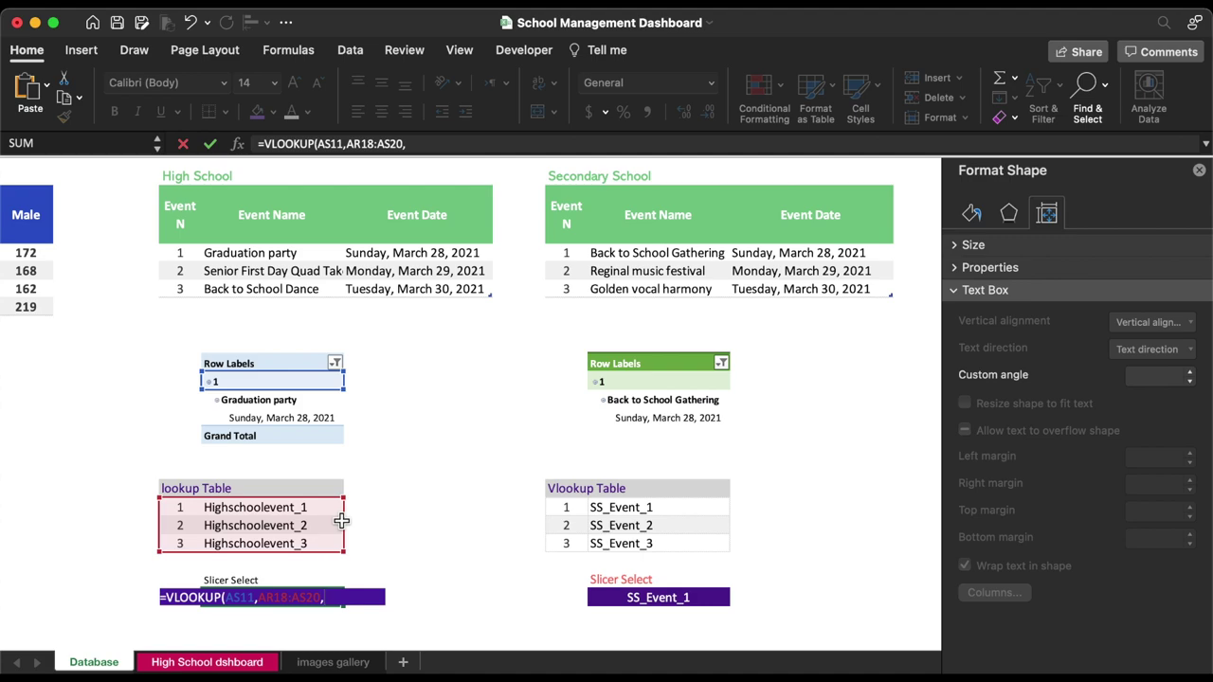
type("2,")
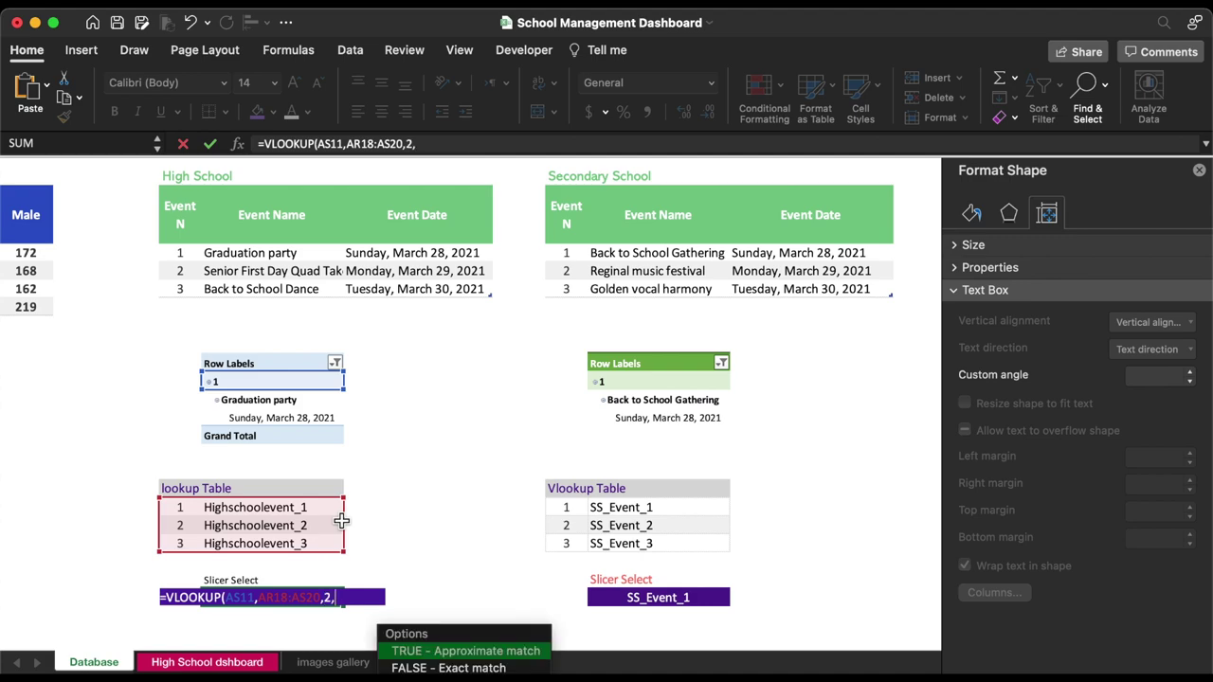
type("0)")
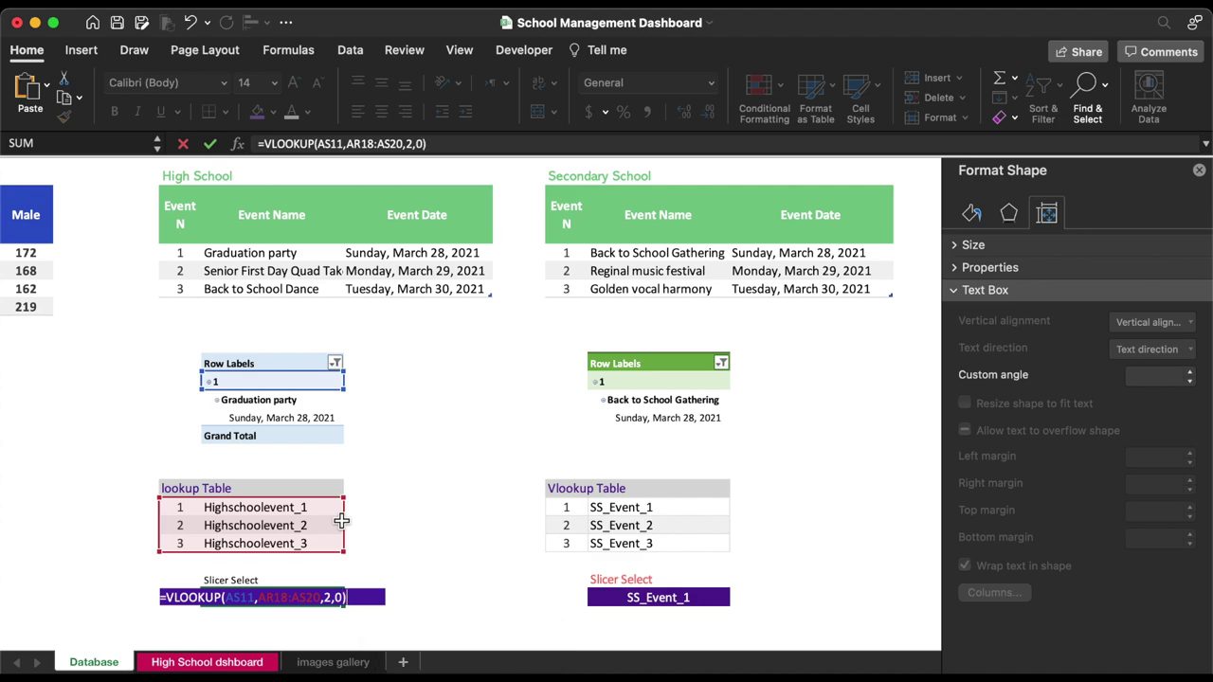
key("Return")
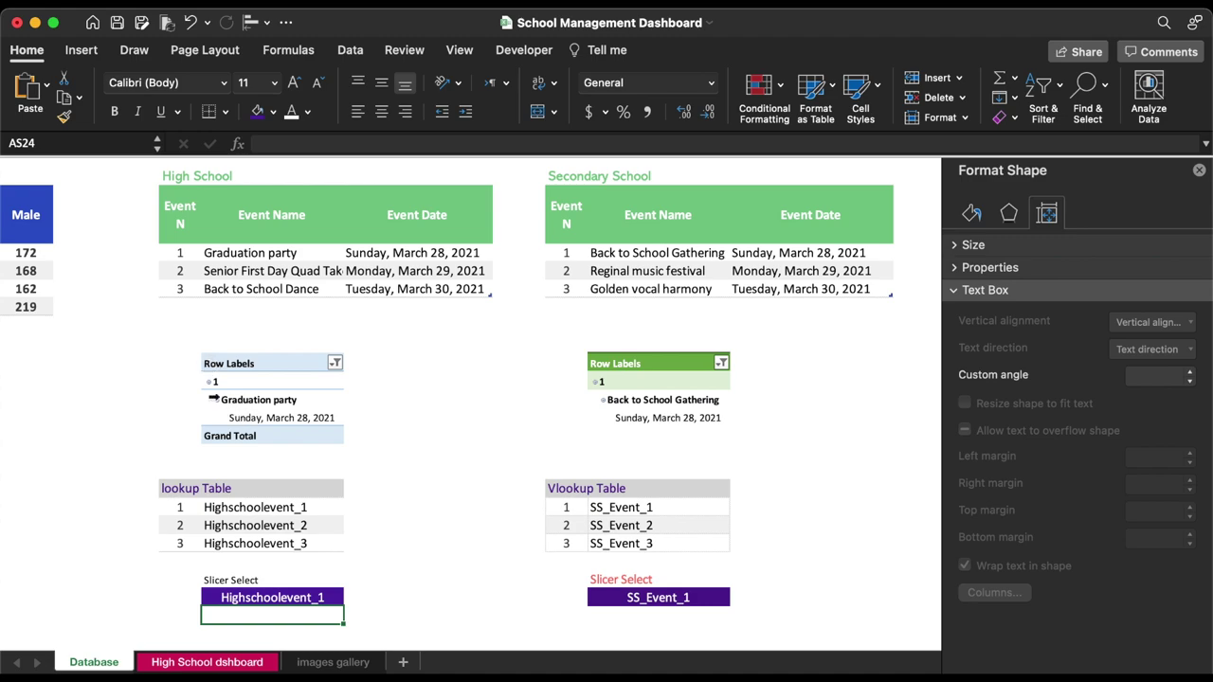
- Choose event 2 on the dashboard slicer and confirm Slicer Select reads Highschoolevent_2
left_click(270, 595)
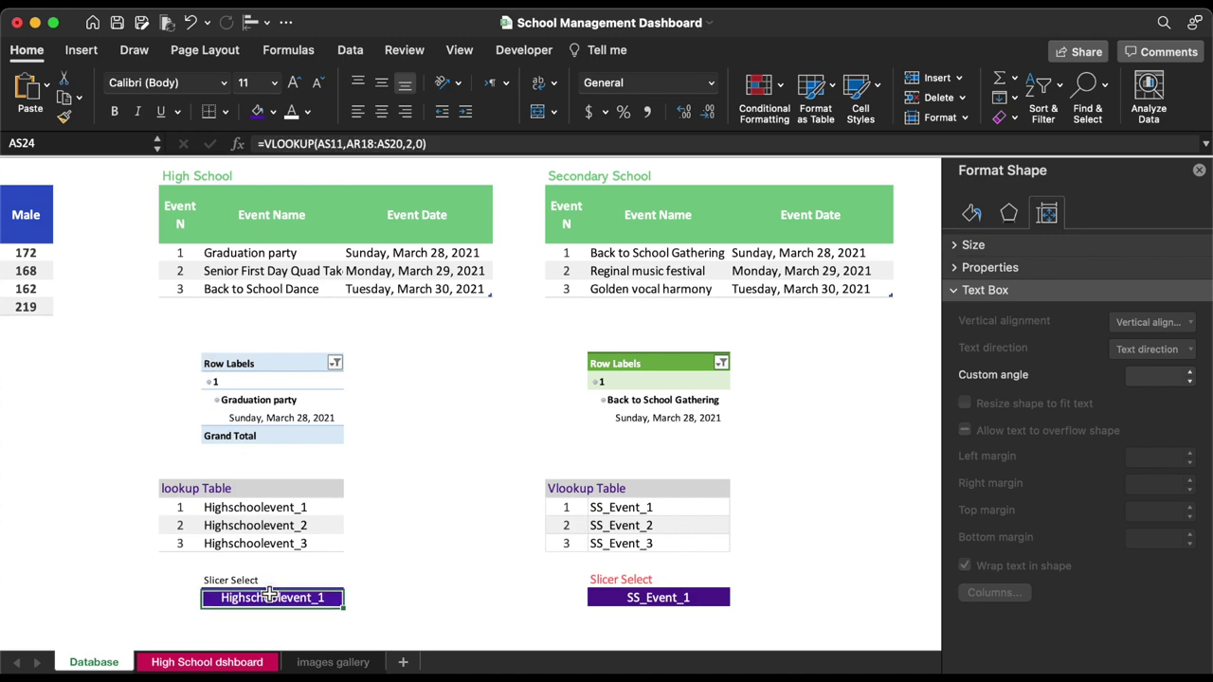
left_click(244, 664)
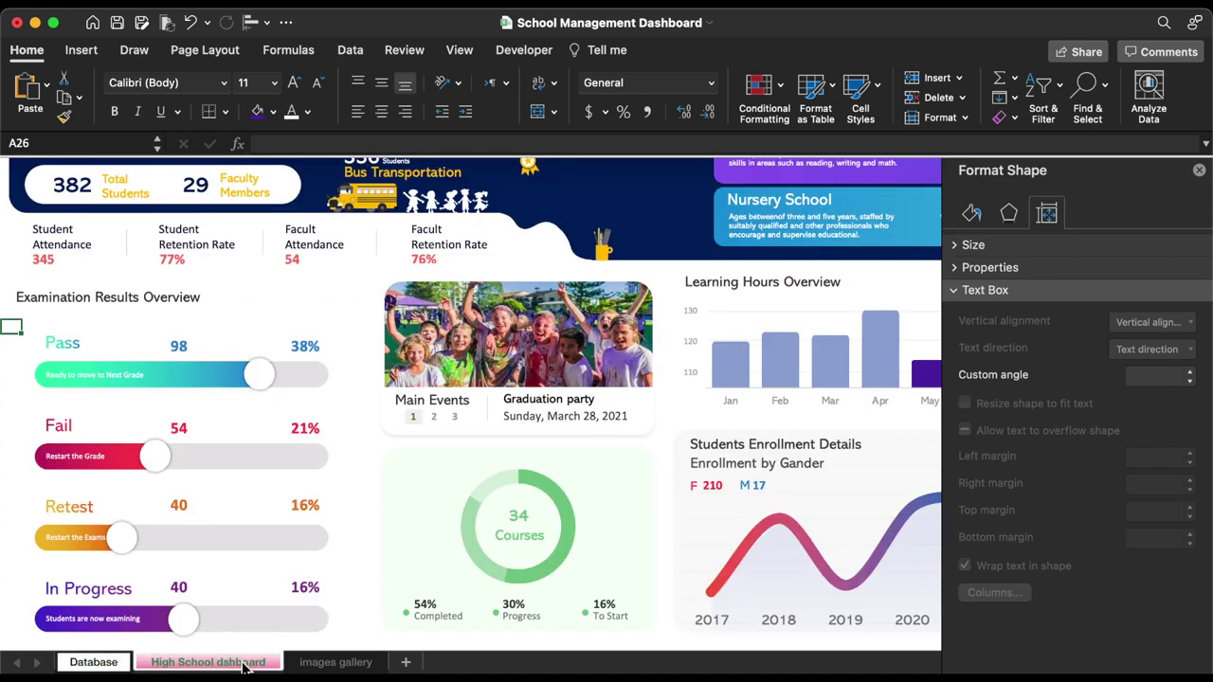
left_click(435, 419)
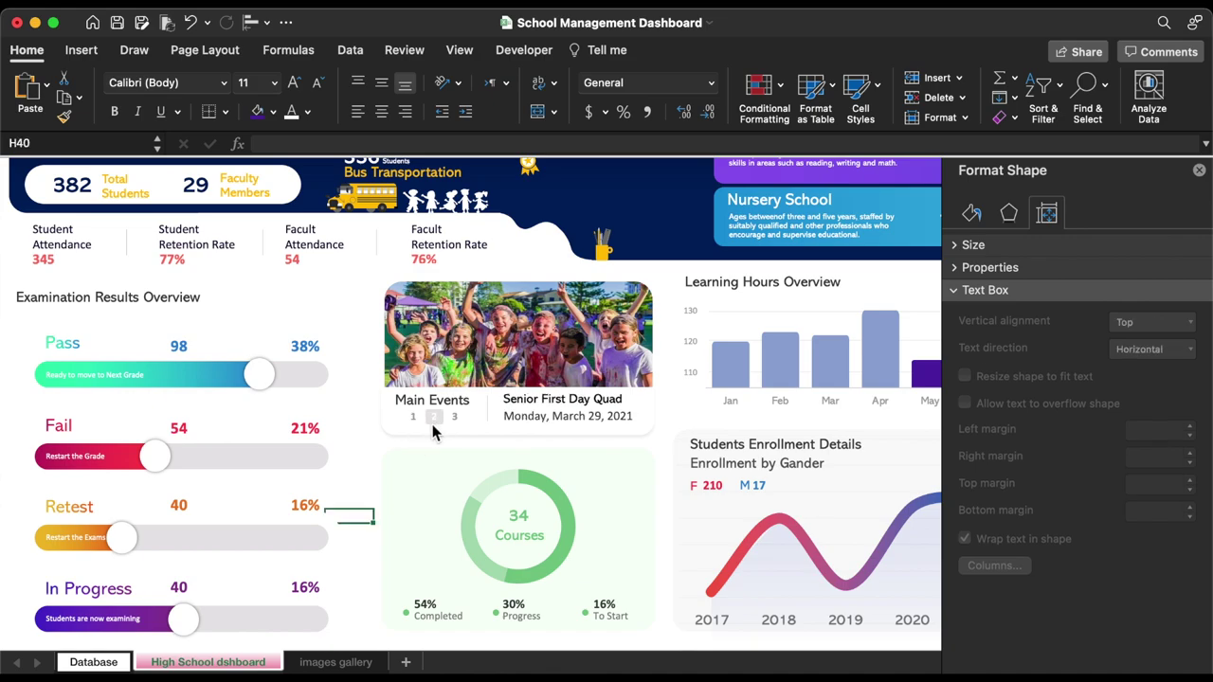
left_click(114, 667)
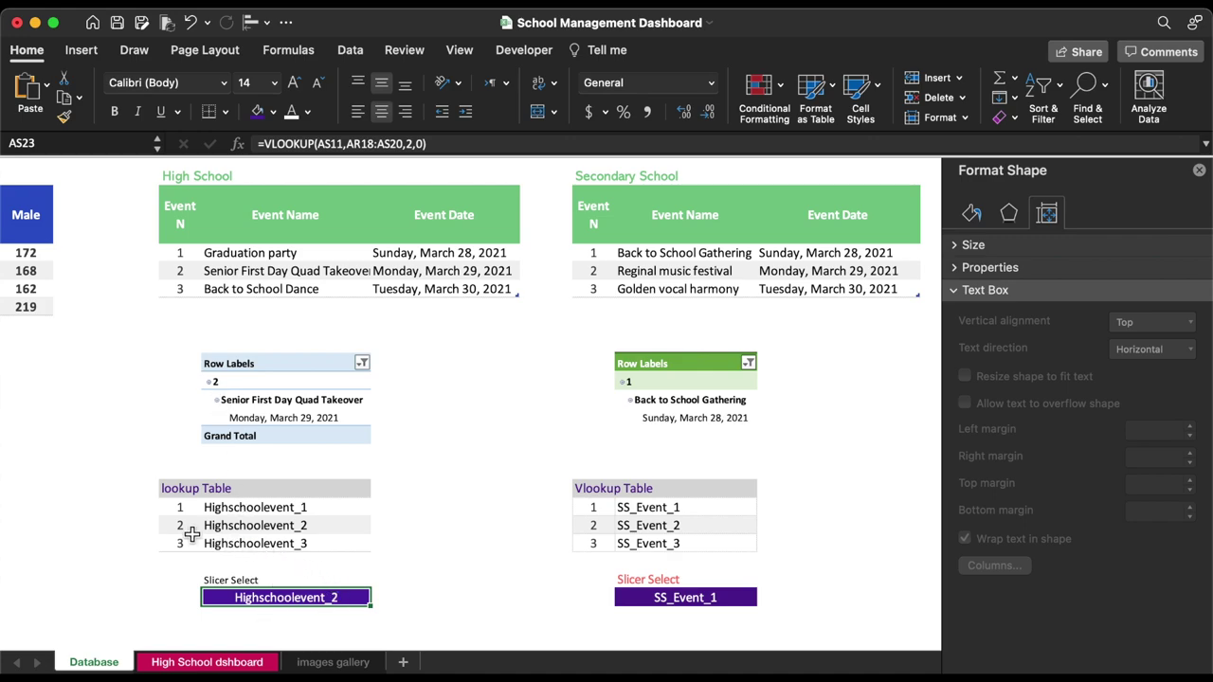
left_click(194, 527)
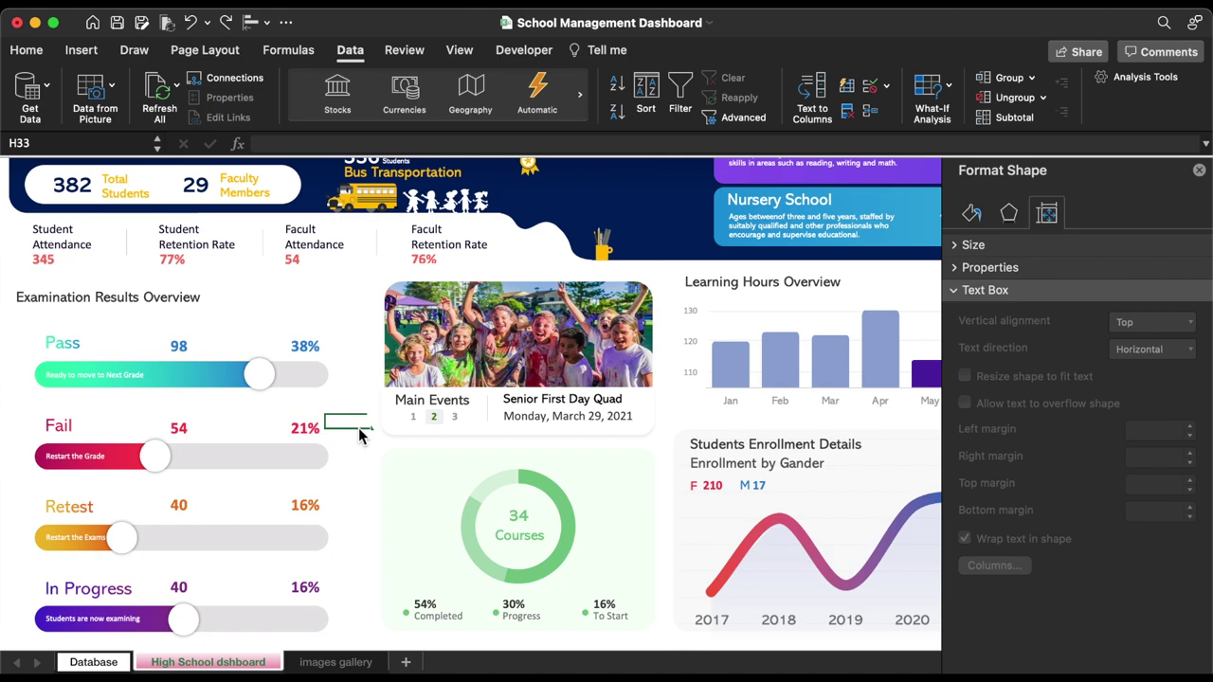
- Add the name Highschoolimagechanger with Refers to =INDIRECT(Database!$AS$23) via Define Name
key("ctrl+F3")
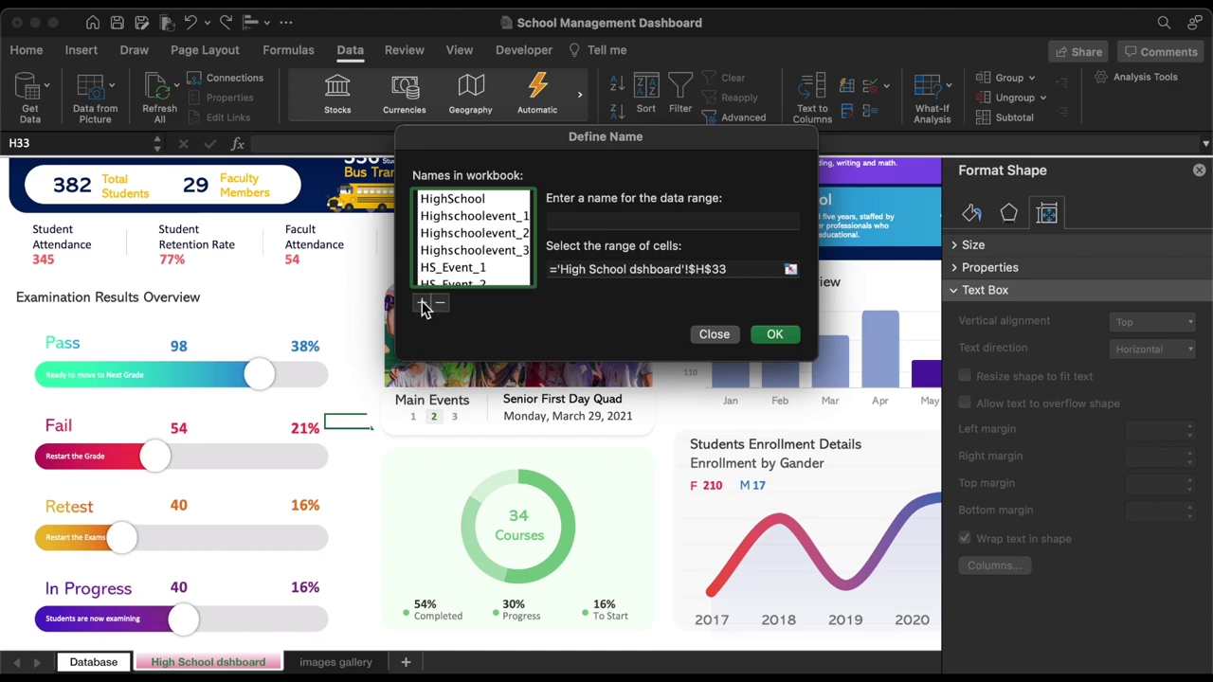
left_click(583, 221)
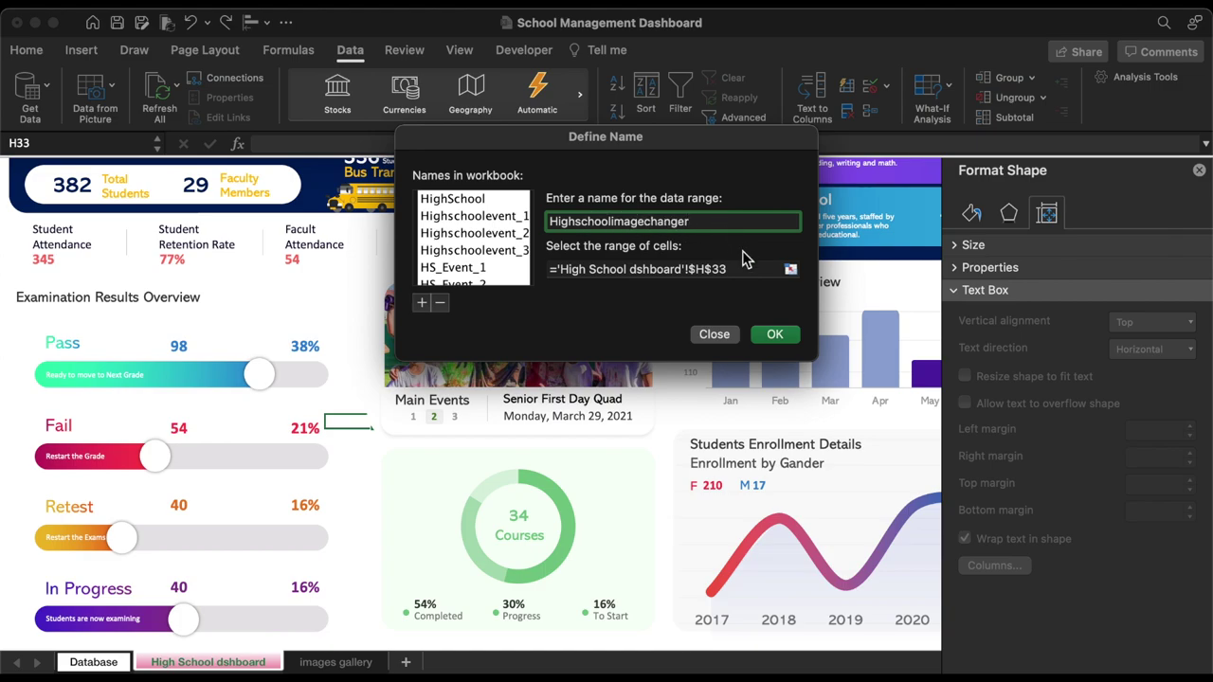
left_click_drag(747, 268, 554, 272)
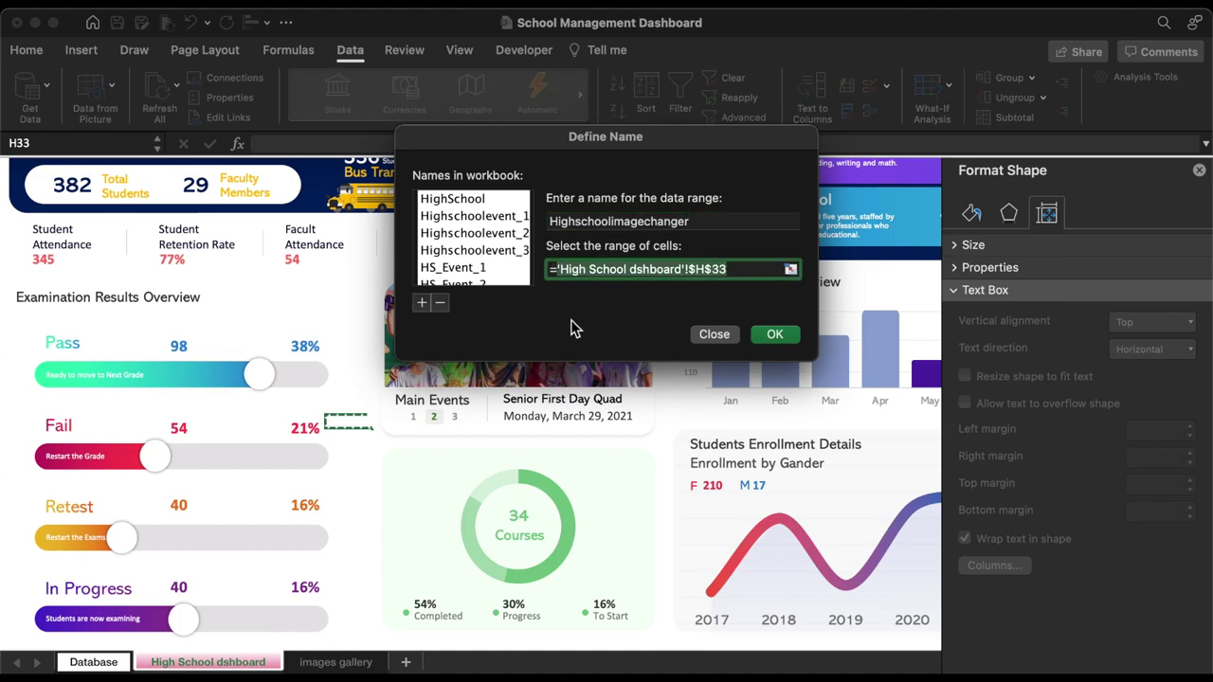
type("=INDIRECT(")
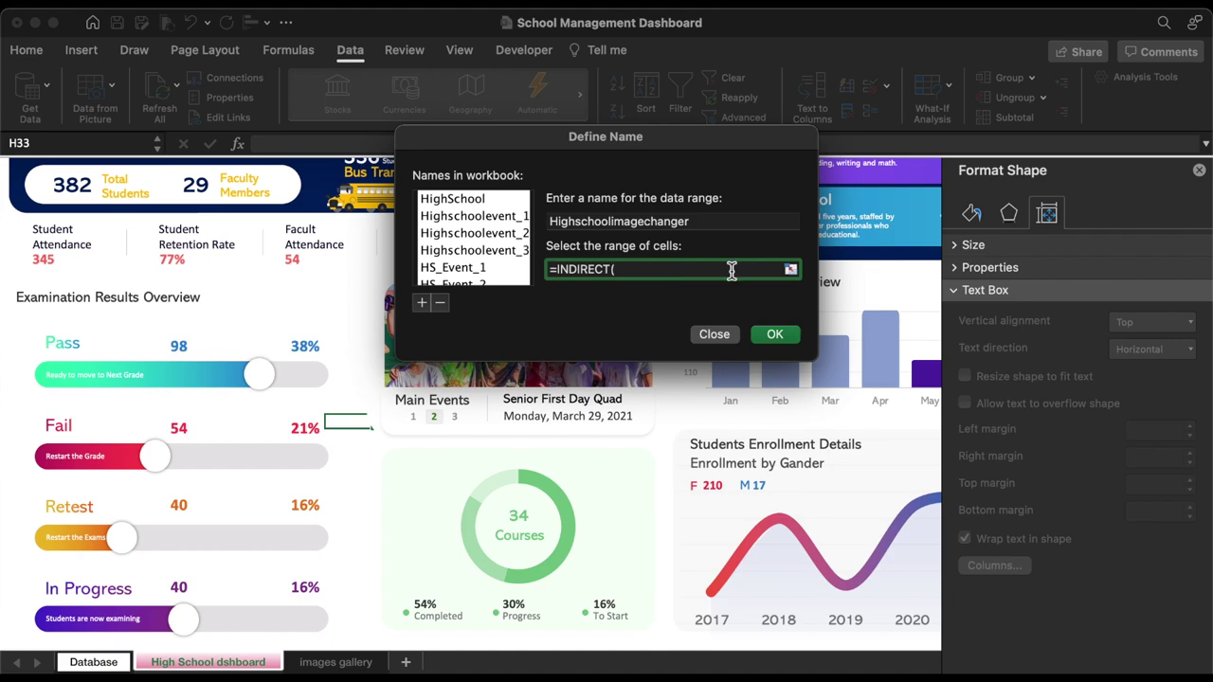
left_click(791, 273)
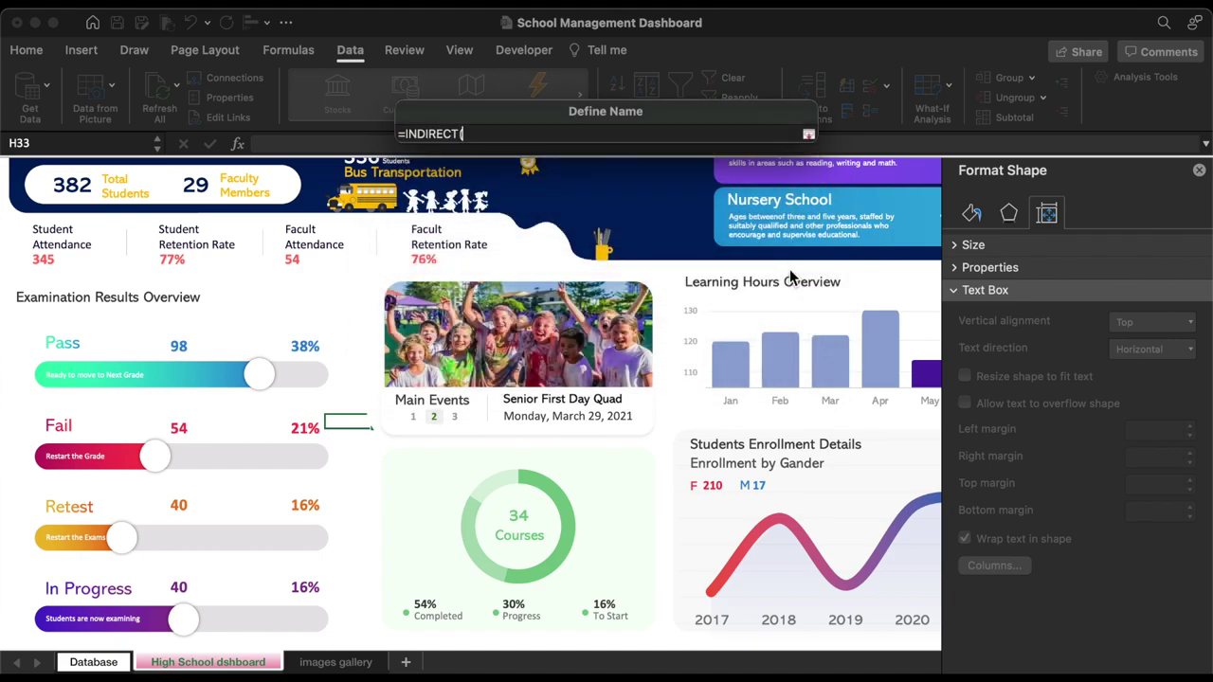
left_click(94, 662)
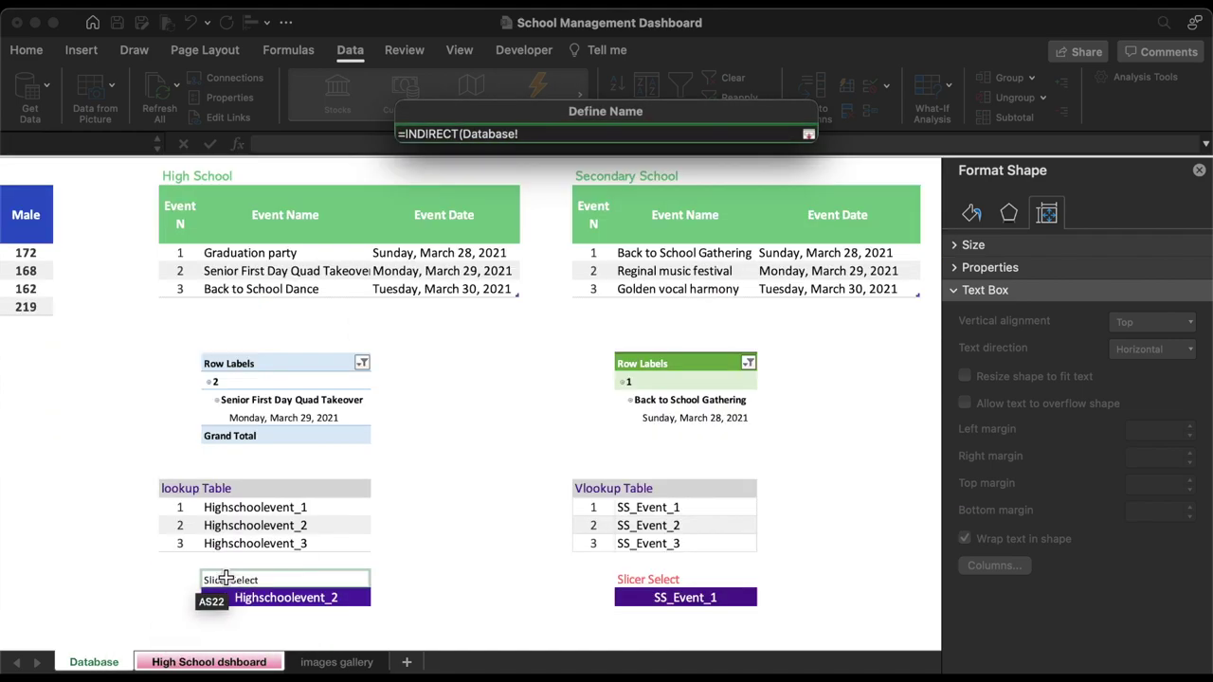
left_click(319, 601)
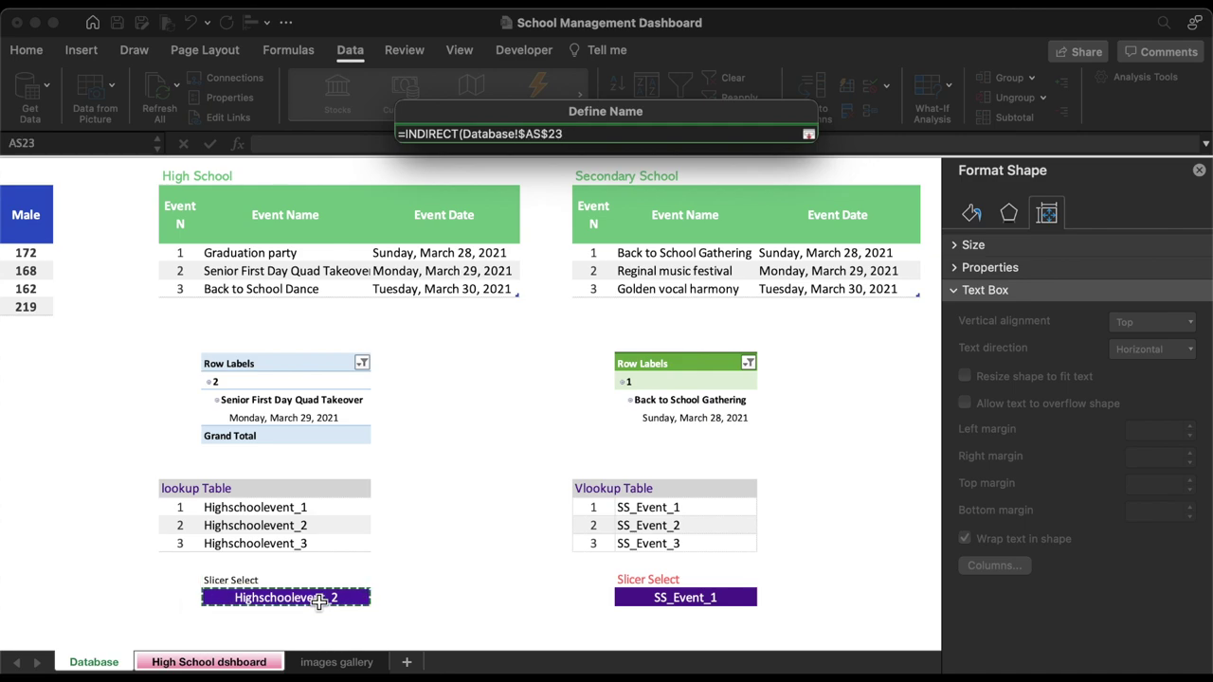
type(")")
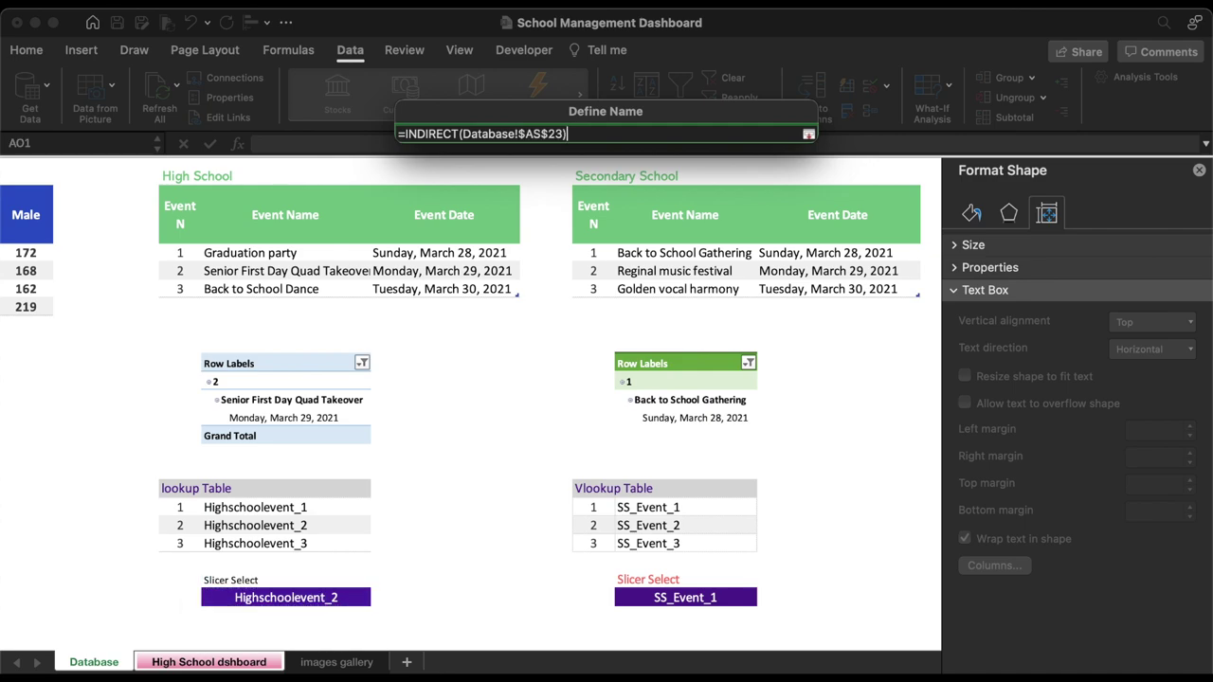
key("Return")
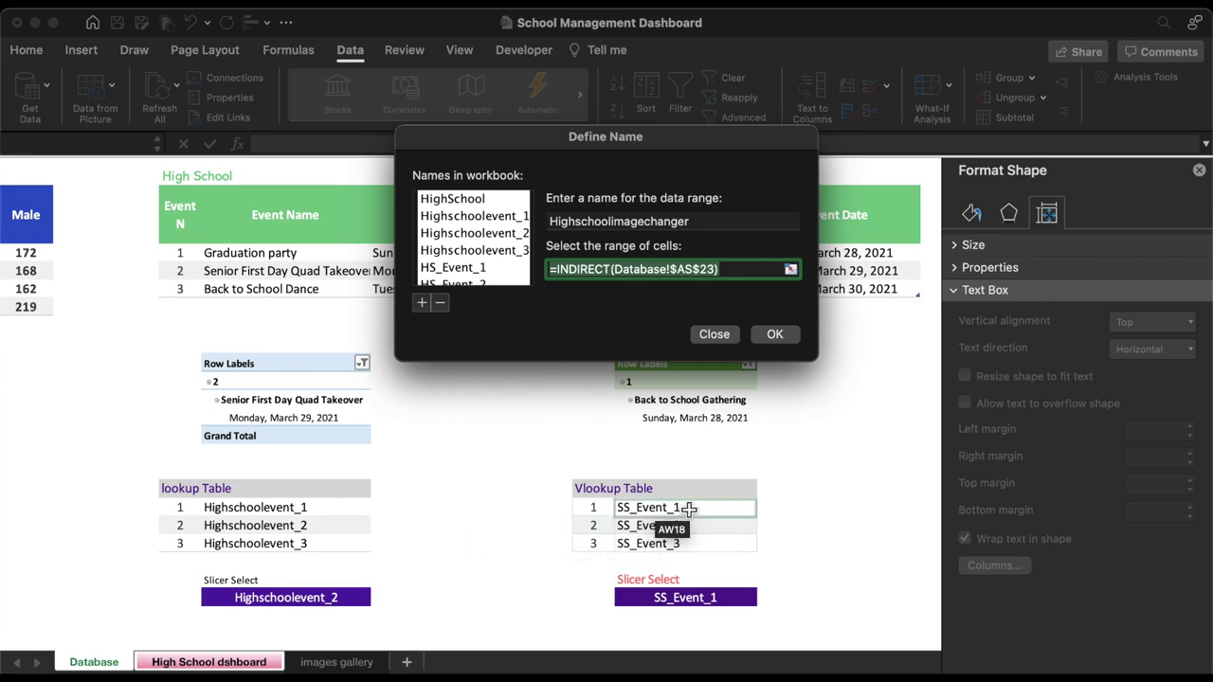
left_click(773, 336)
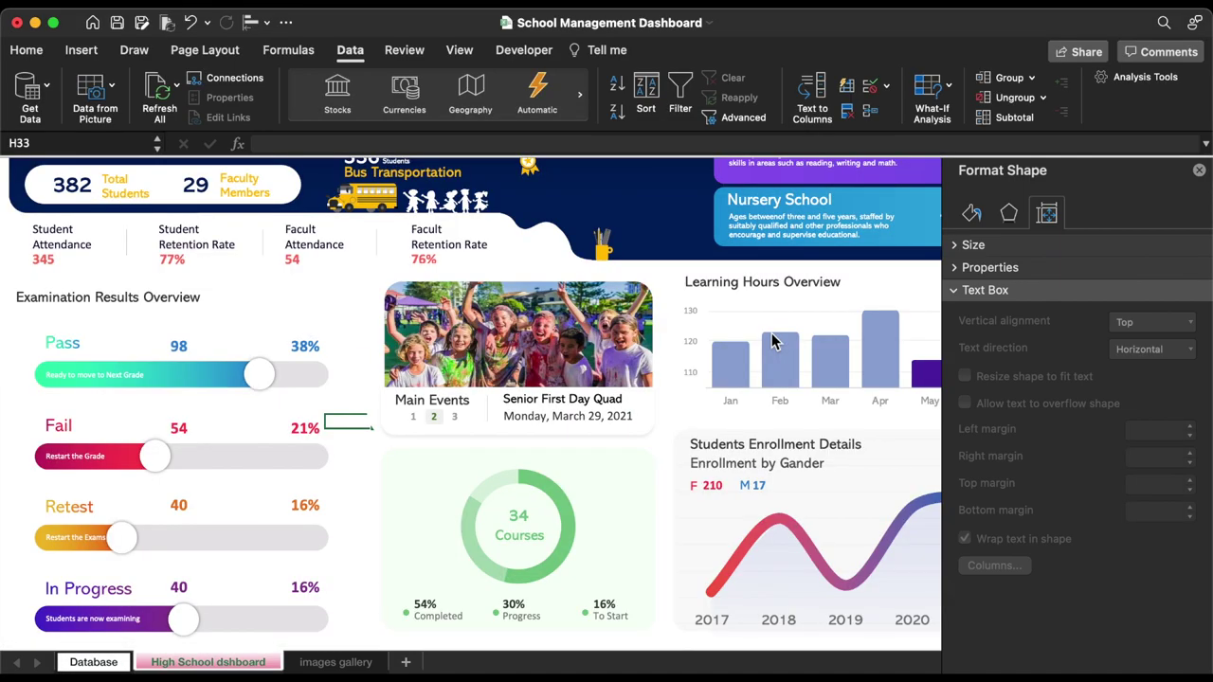
- Link the Main Events picture to =Highschoolimagechanger in the formula bar
left_click(385, 356)
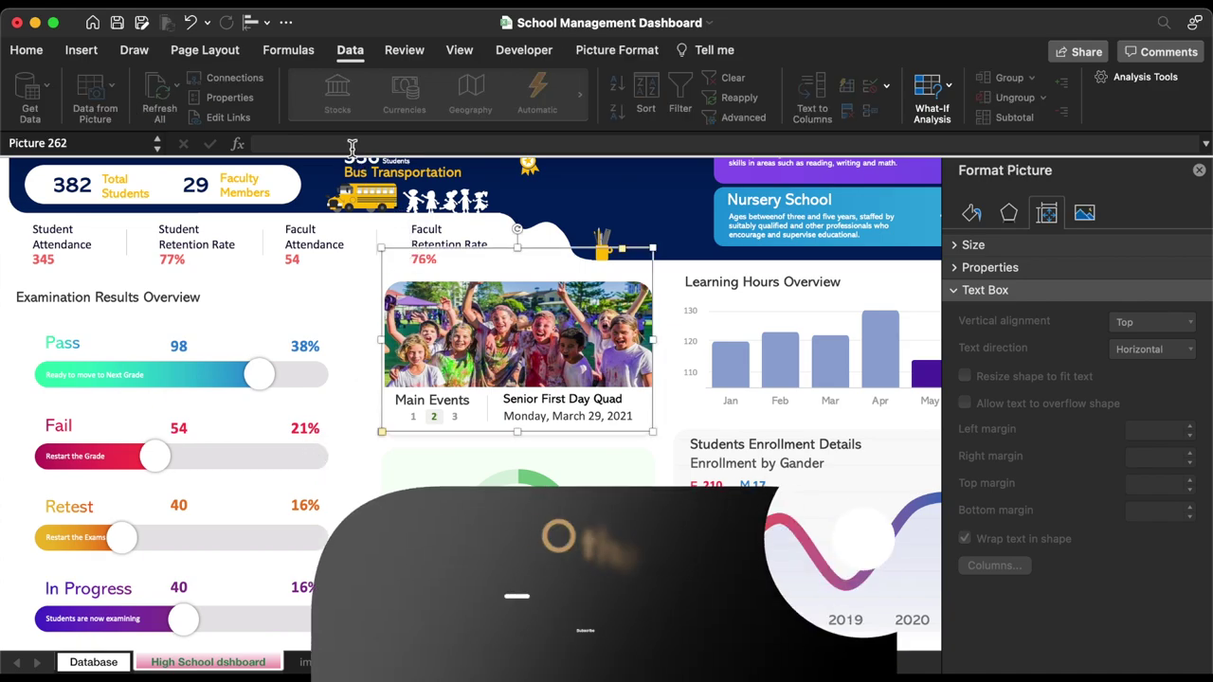
left_click(351, 144)
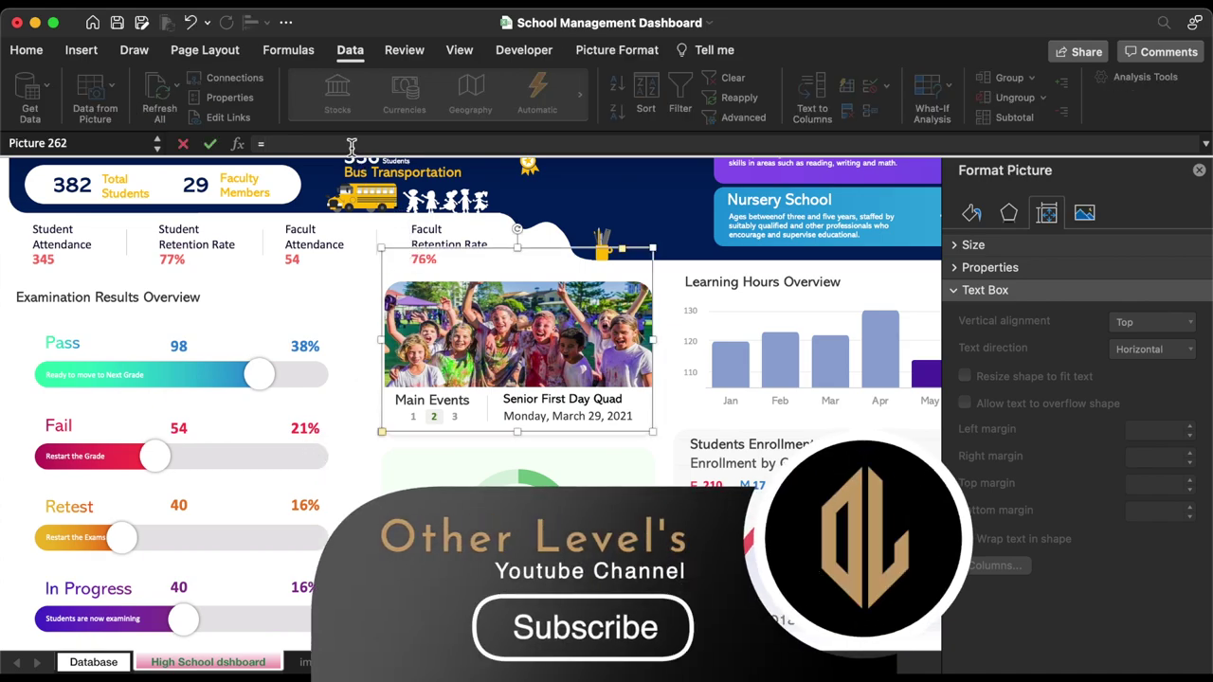
type("=hi")
key("Down")
key("Down")
key("Down")
key("Down")
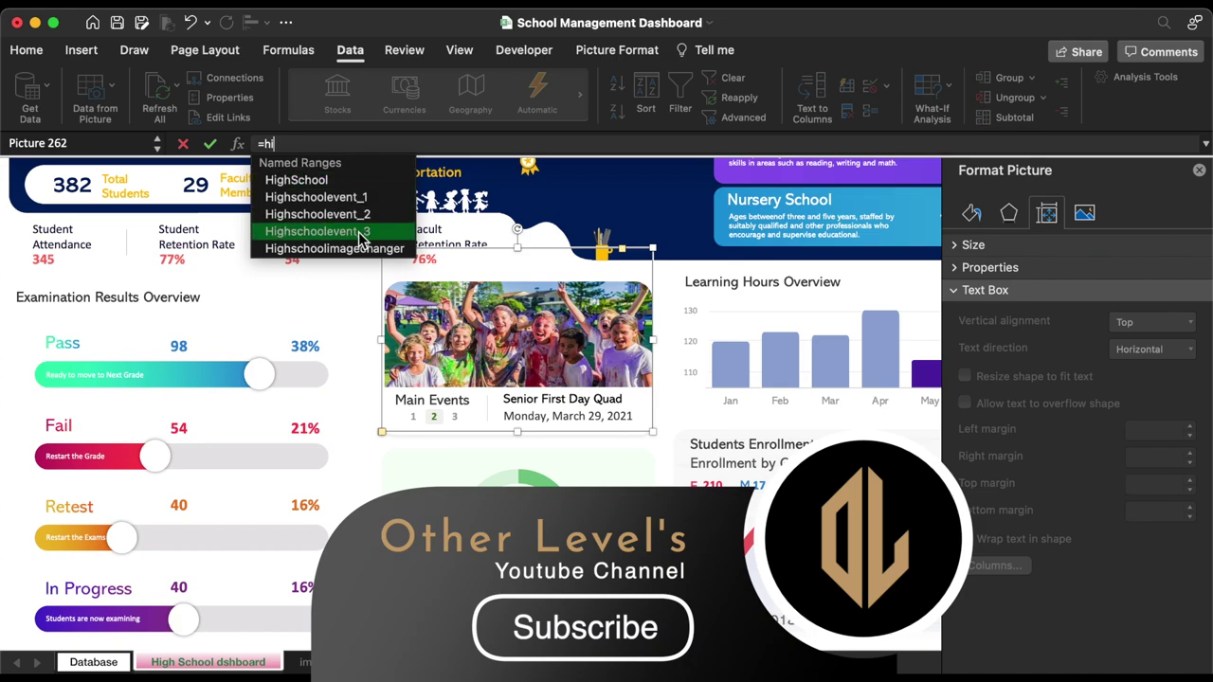
key("Tab")
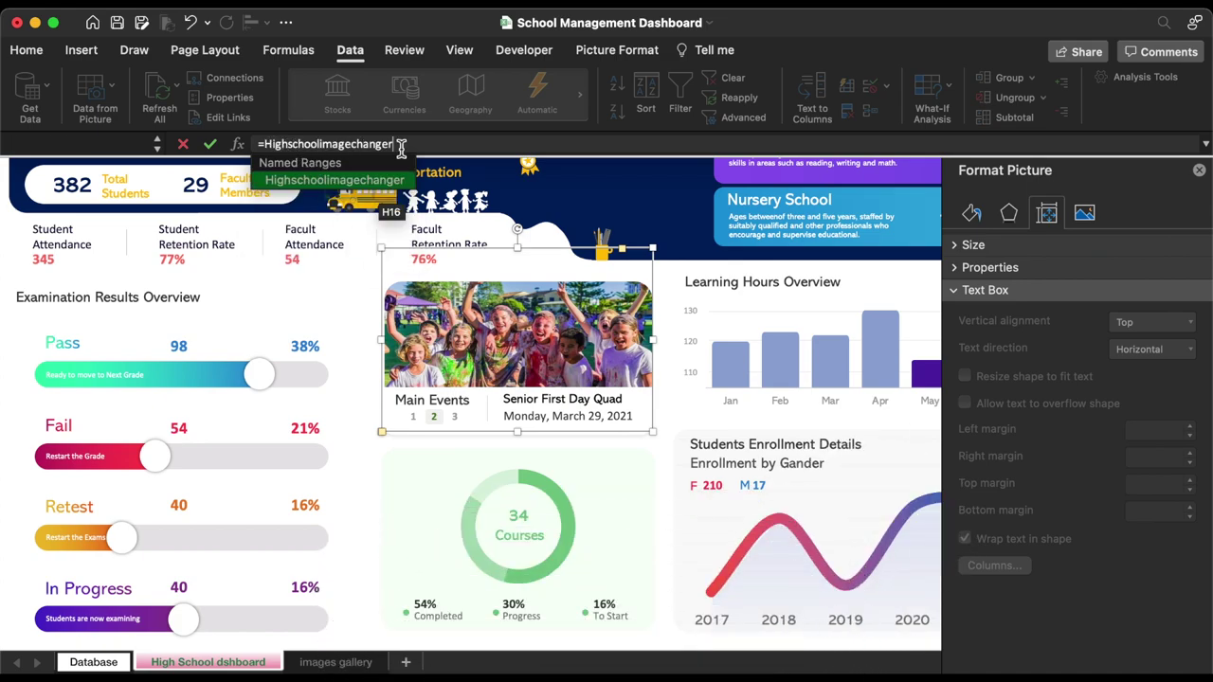
key("Return")
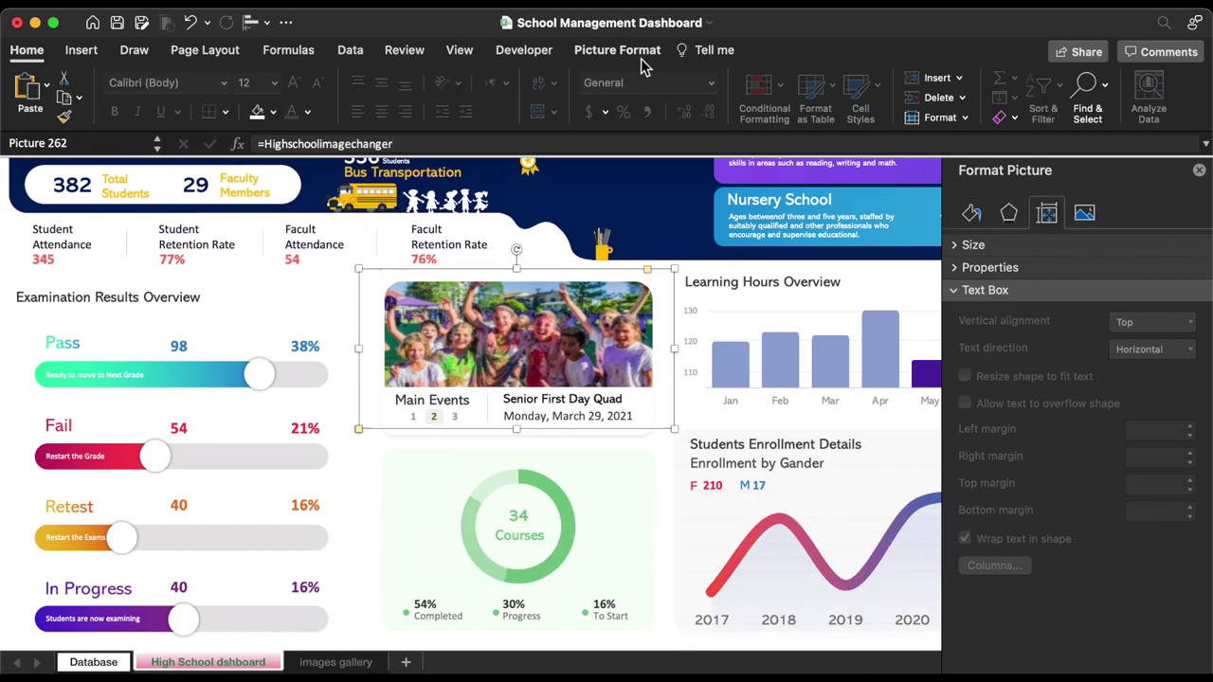
- Crop the picture's lower-left edge slightly inward
left_click(804, 86)
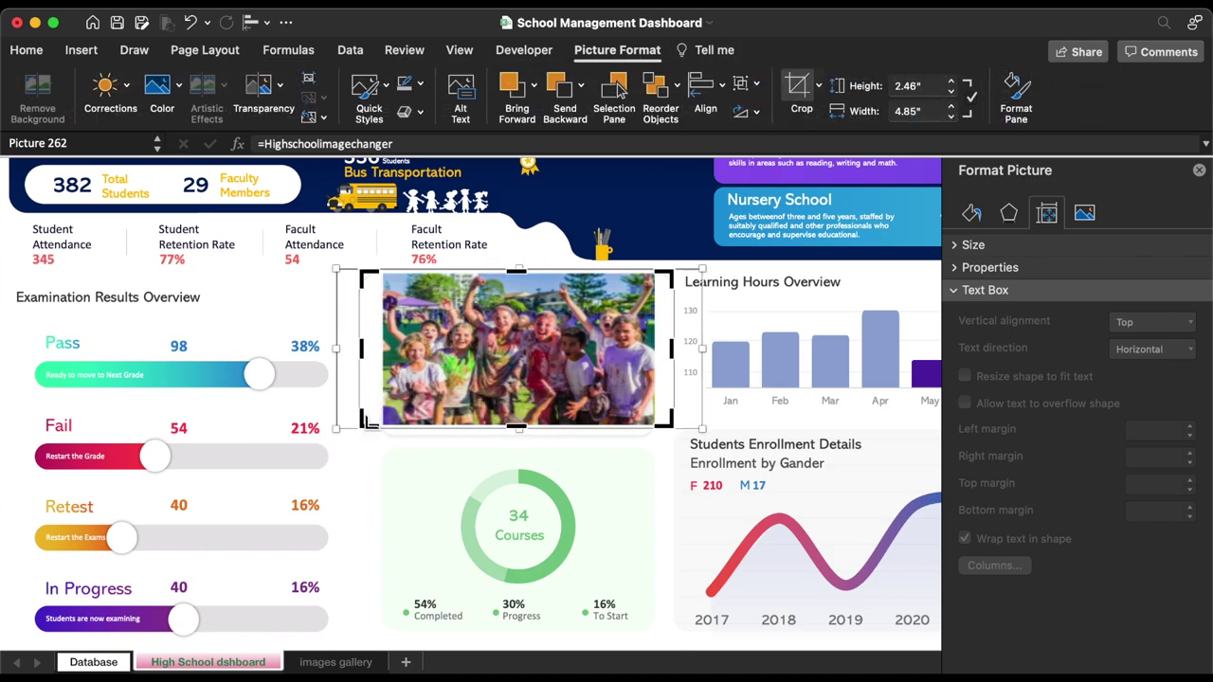
left_click_drag(370, 423, 378, 420)
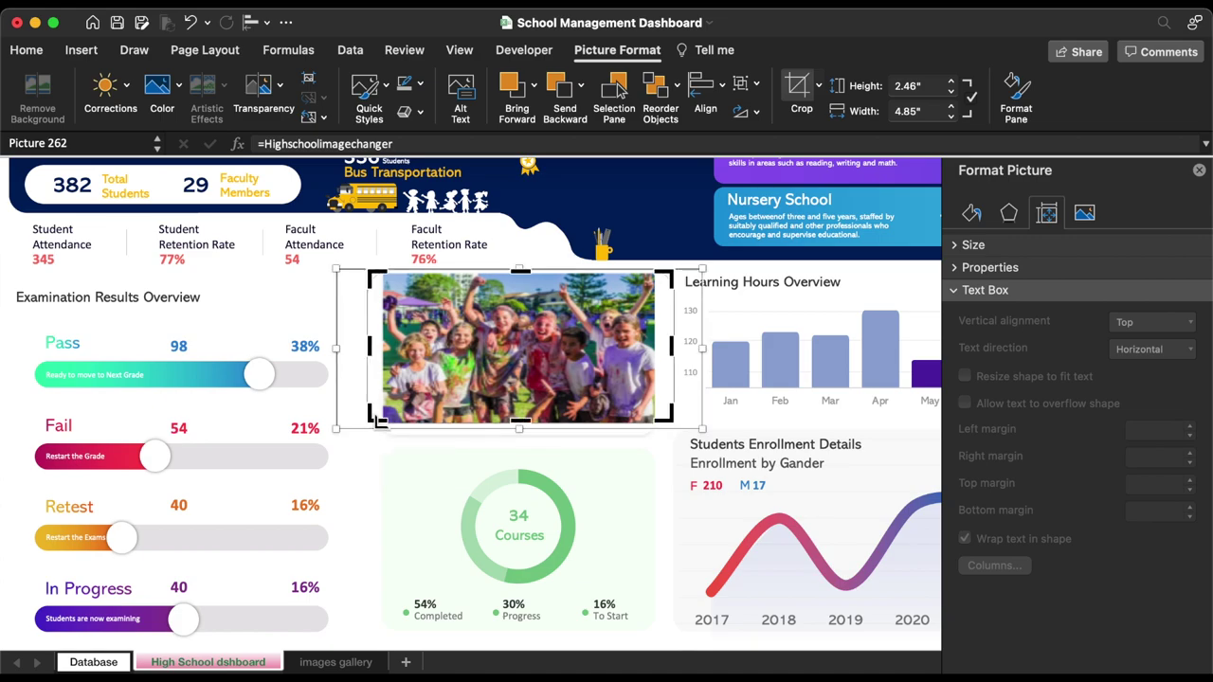
left_click(629, 465)
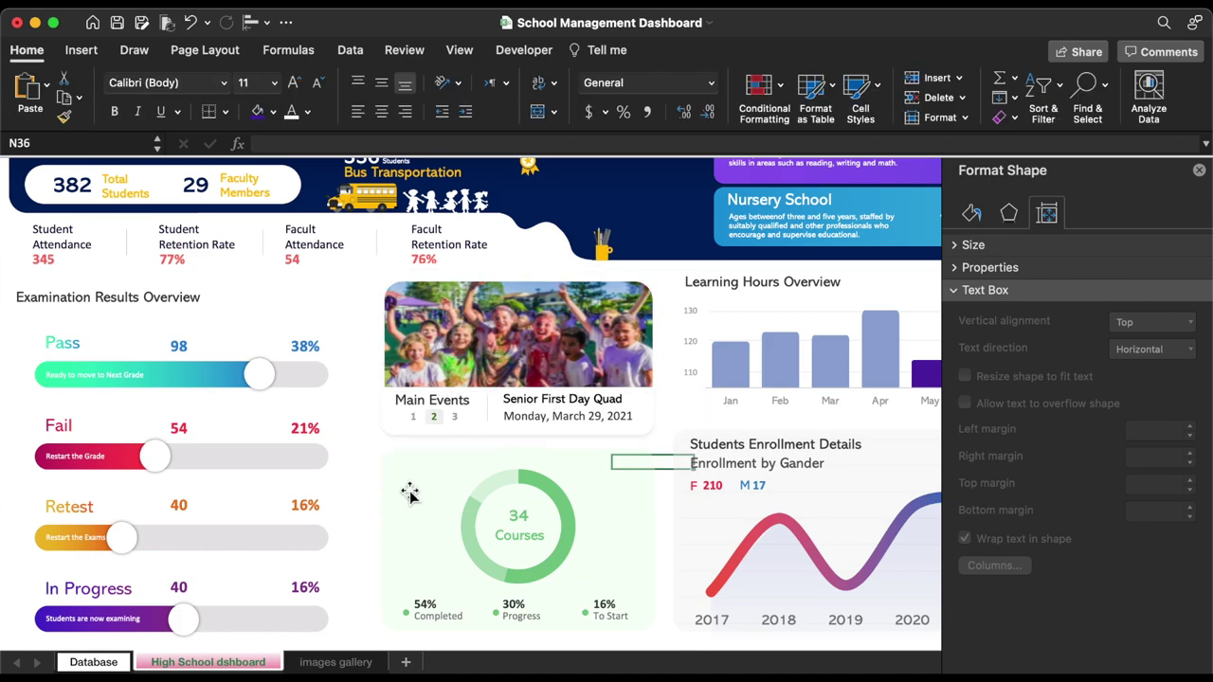
left_click(433, 422)
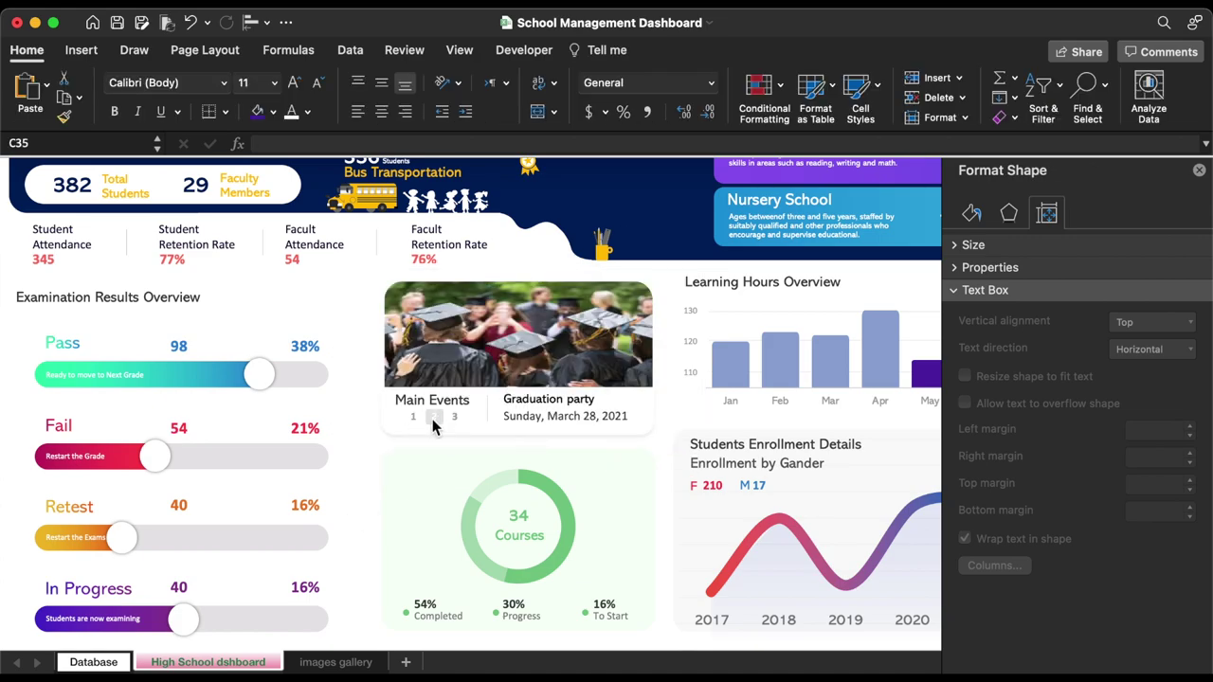
left_click(433, 423)
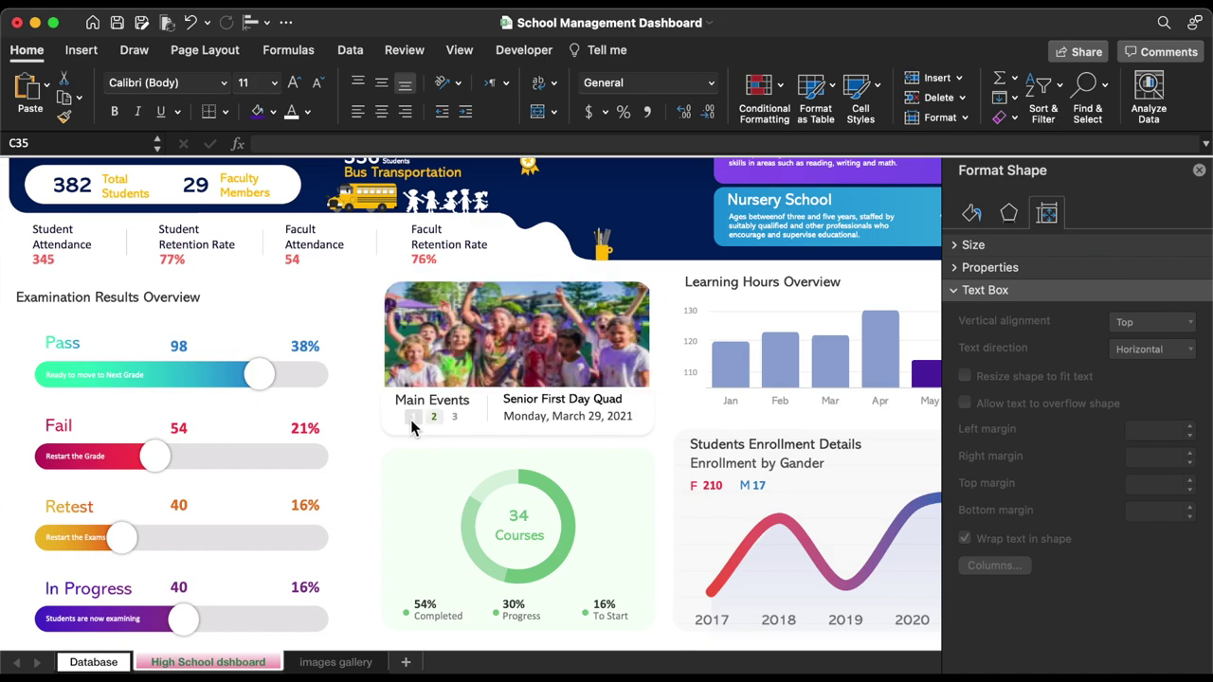
- Bring the attendance and retention statistics group to front and close the Format Shape pane
left_click(436, 257)
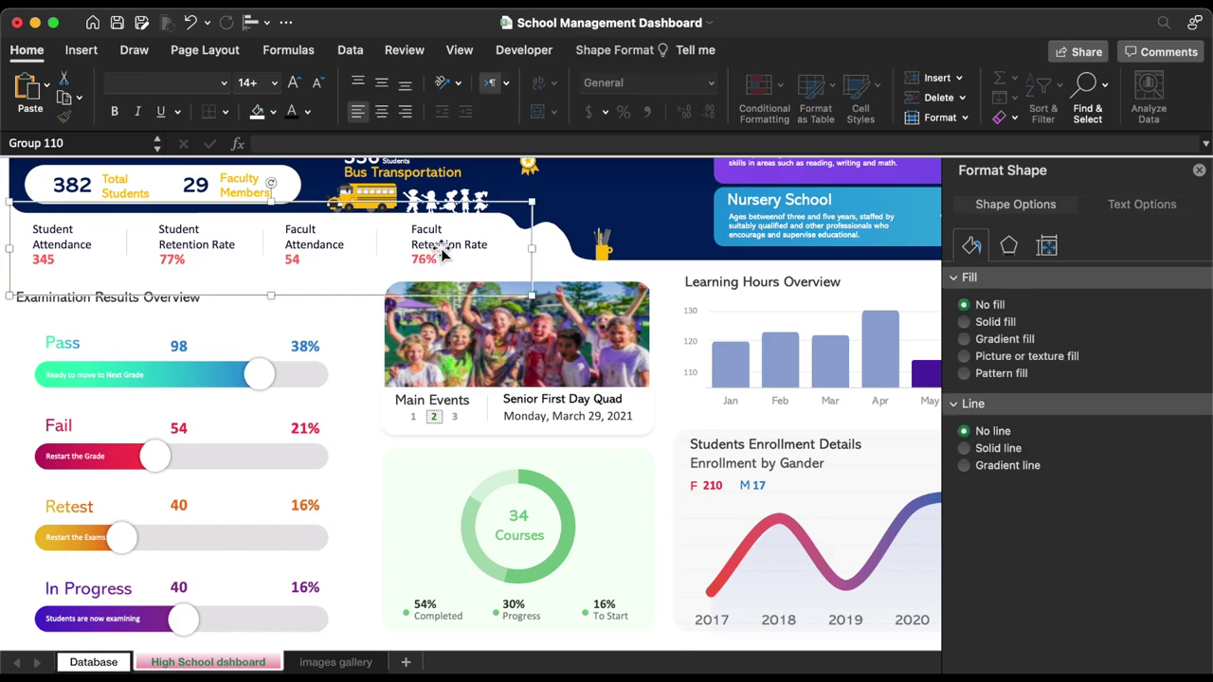
right_click(443, 249)
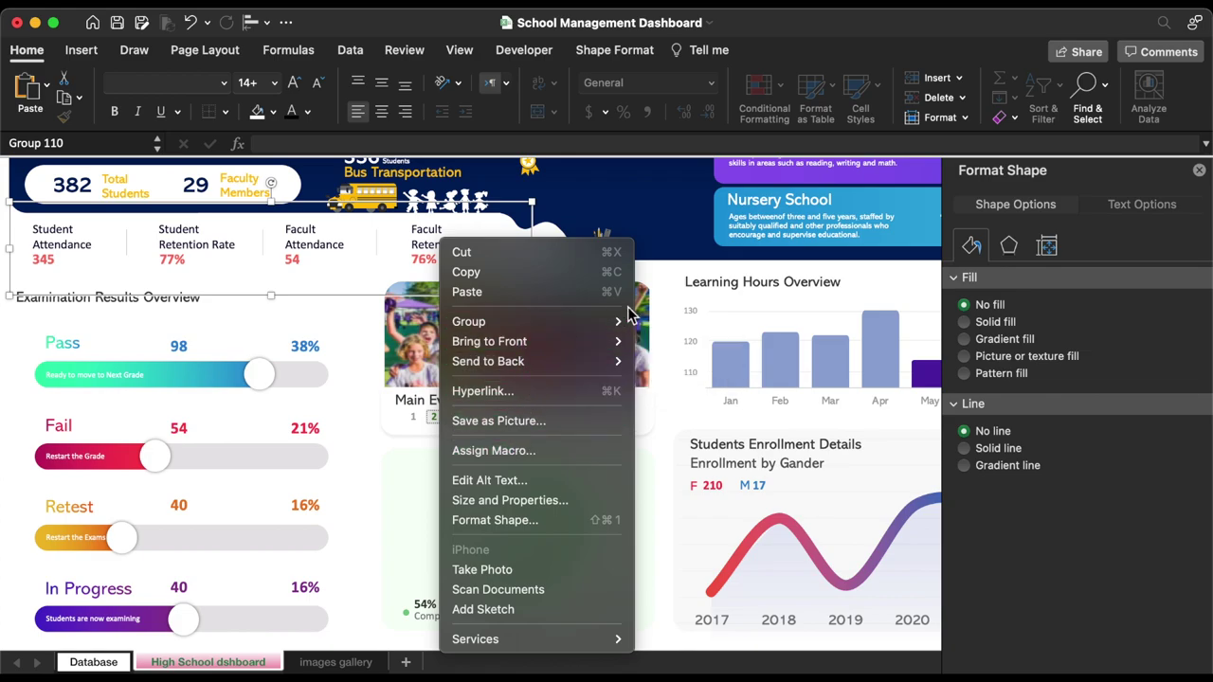
mouse_move(590, 343)
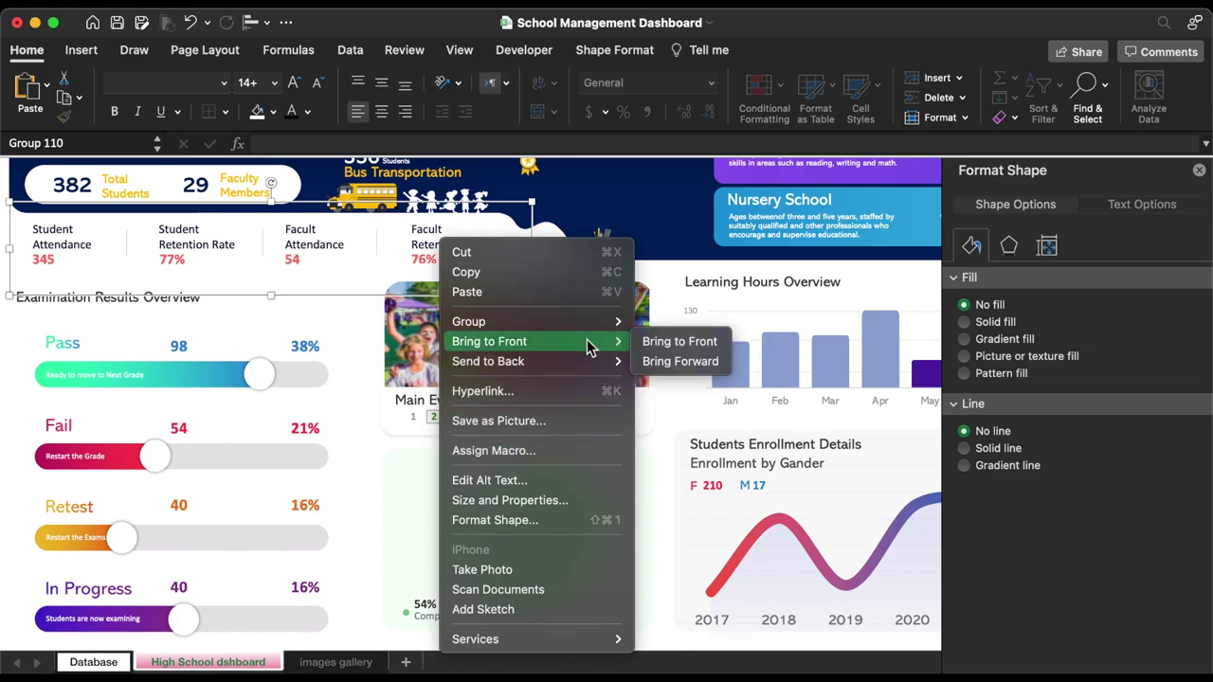
left_click(686, 343)
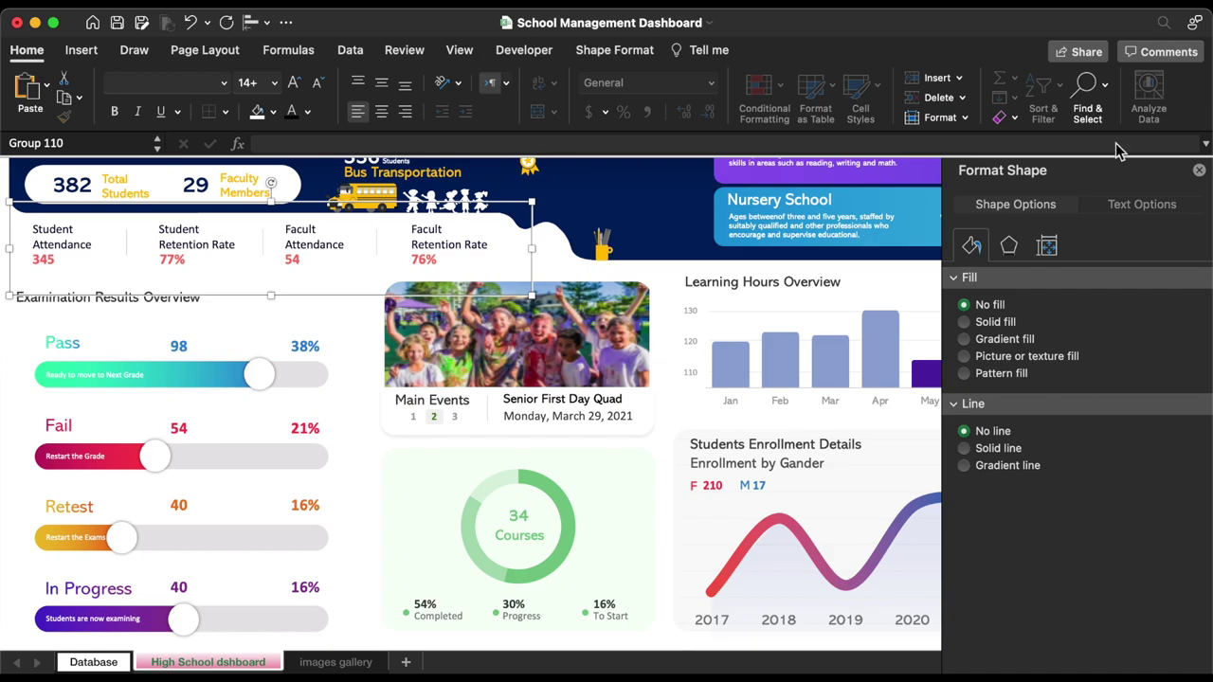
left_click(1199, 170)
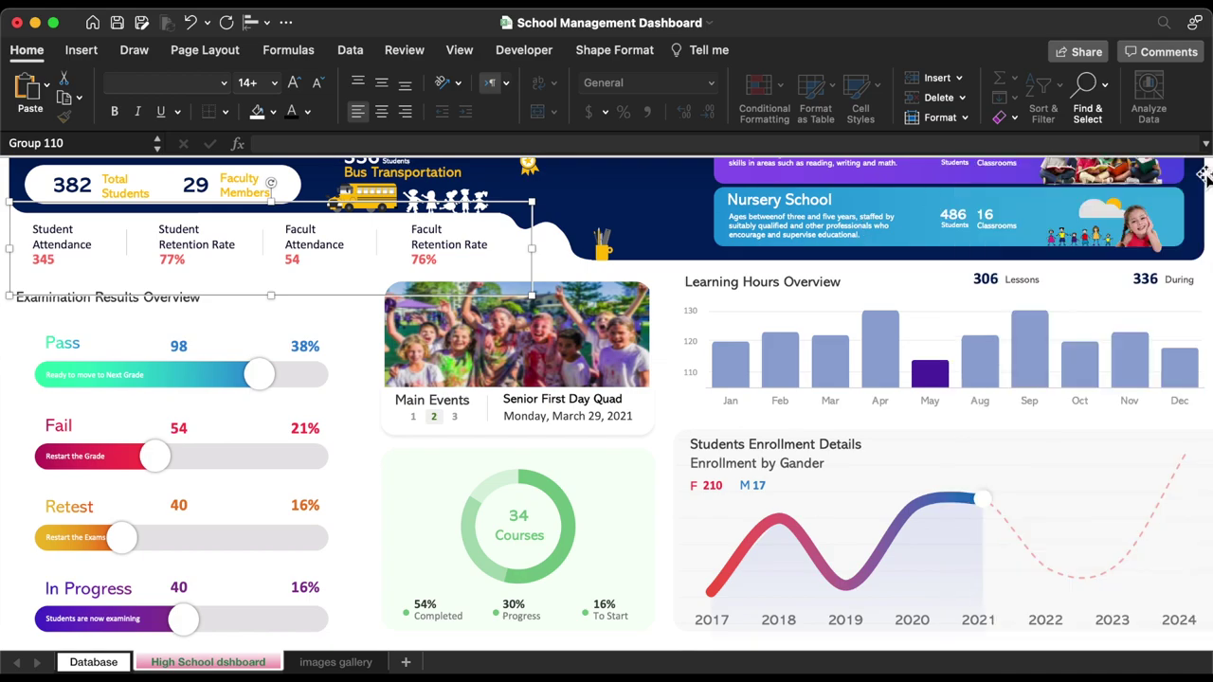
- Turn off the Formula Bar, collapse the ribbon, and scroll up to the dashboard's title banner
left_click(461, 53)
left_click(454, 104)
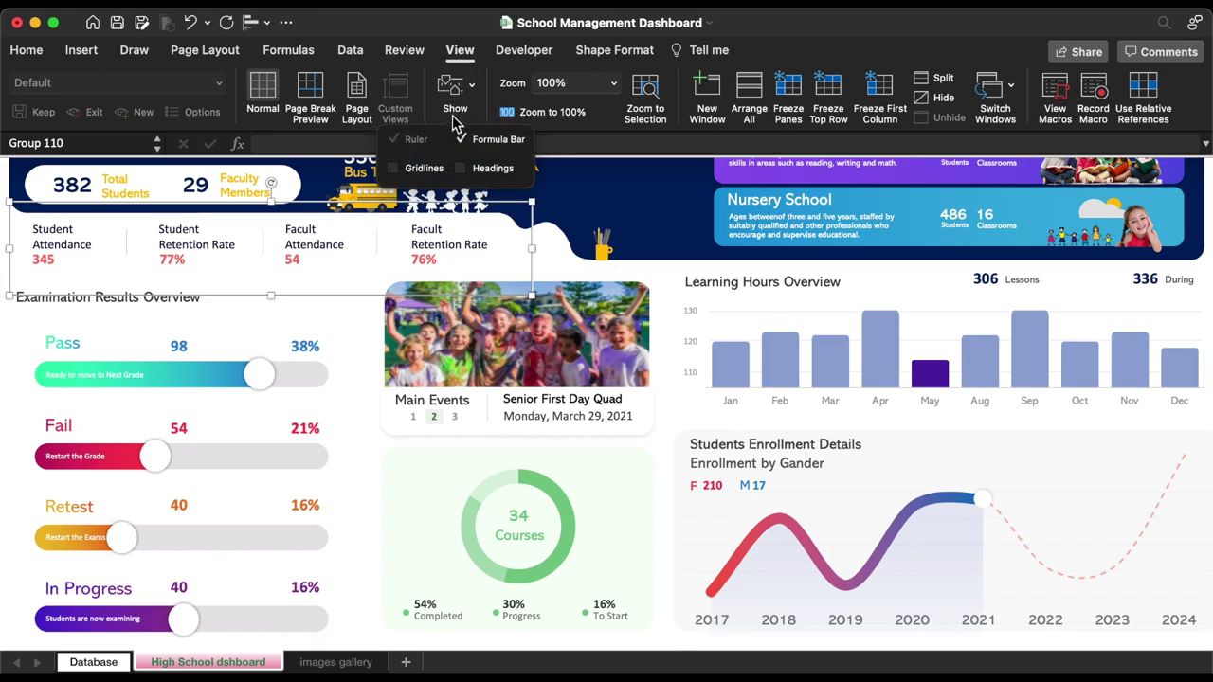
left_click(462, 139)
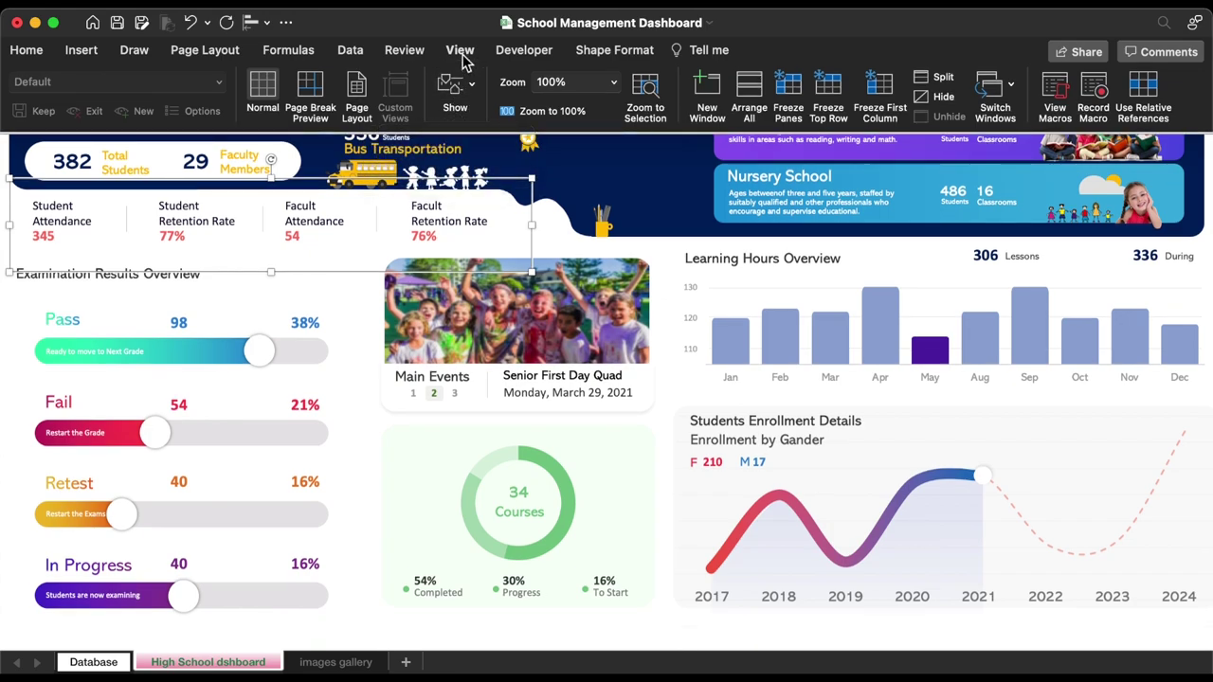
left_click(460, 52)
scroll(392, 316, "up", 1)
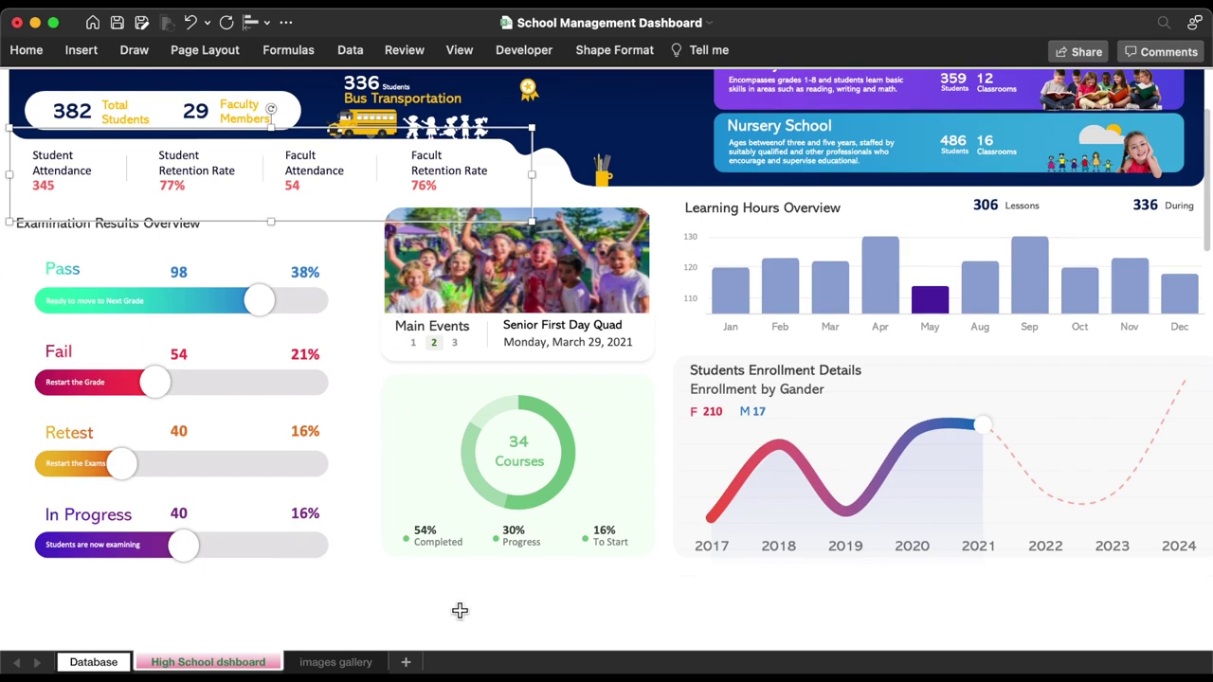
scroll(463, 619, "up", 5)
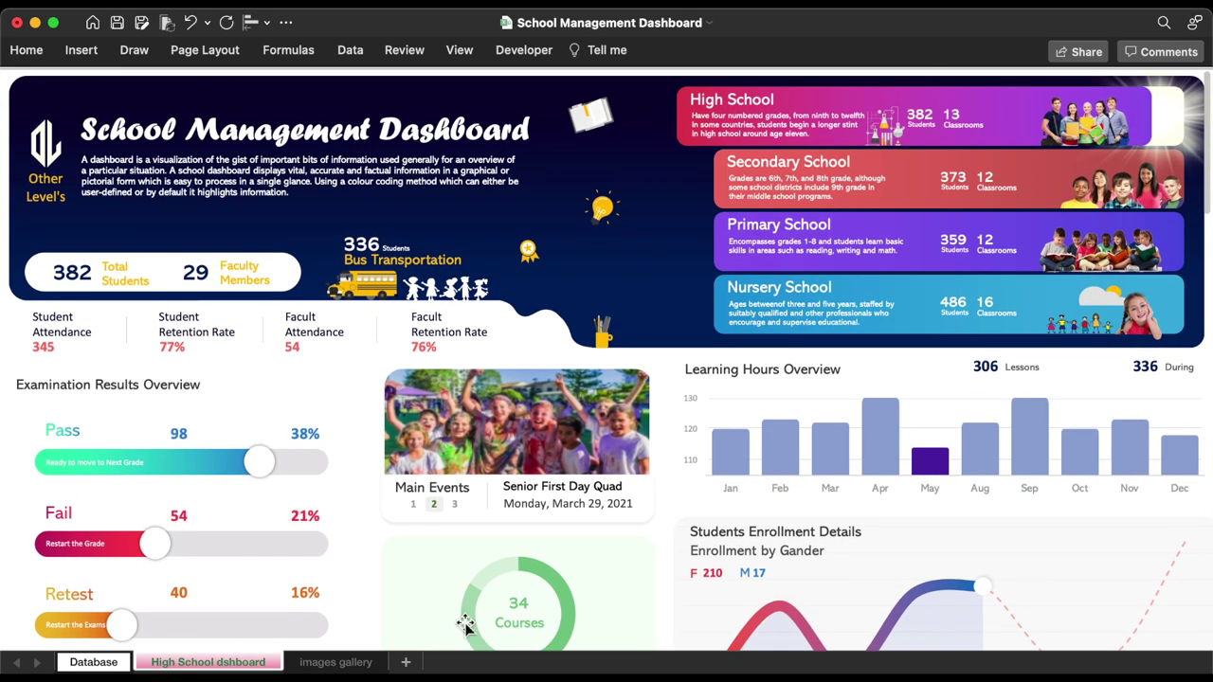
- Create a copy of the High School dshboard sheet placed at the end of the workbook
right_click(248, 666)
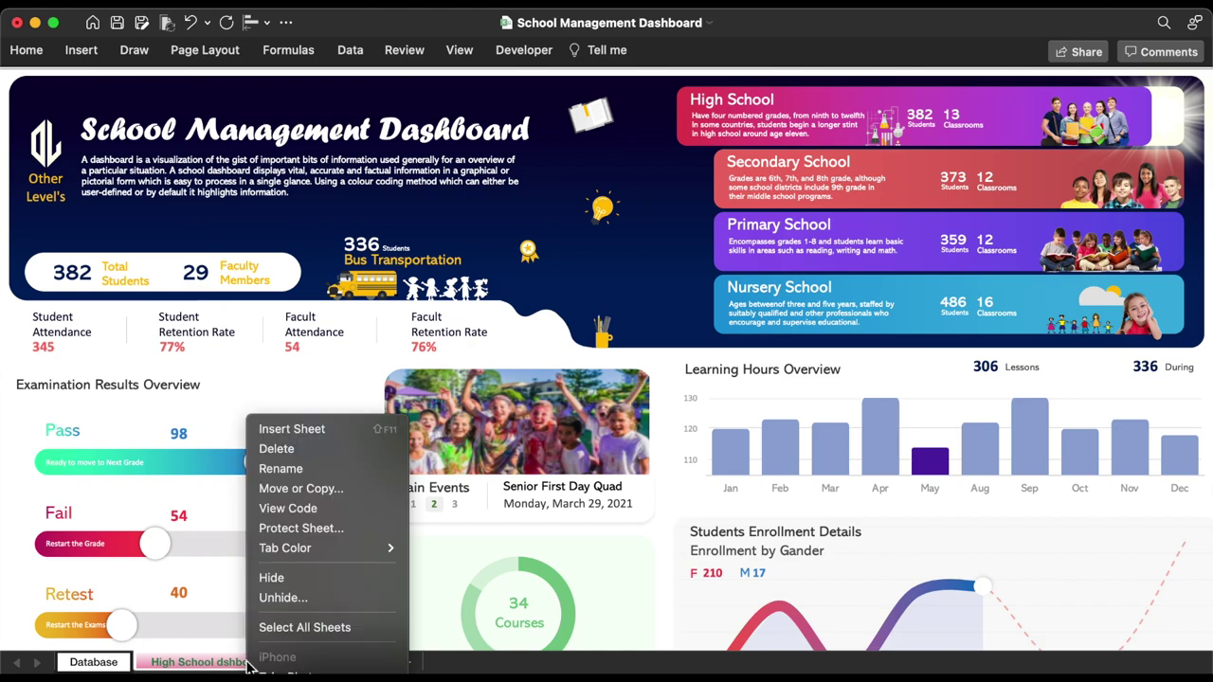
left_click(296, 489)
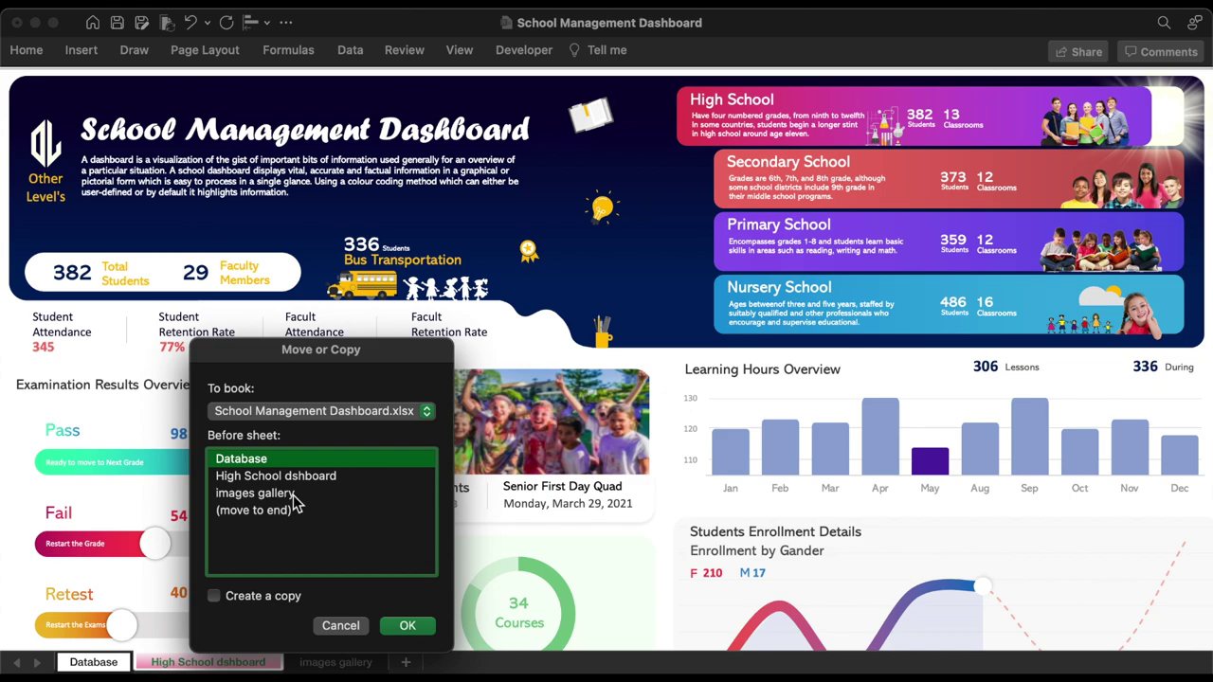
left_click(262, 597)
left_click(260, 520)
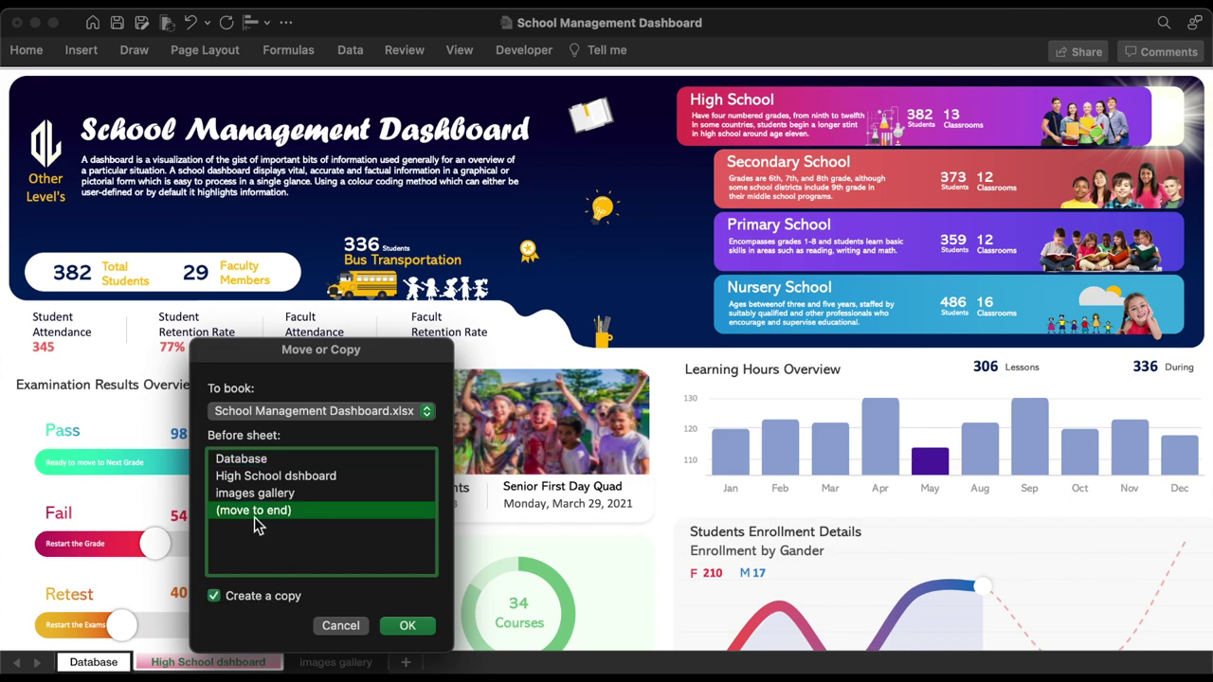
left_click(407, 625)
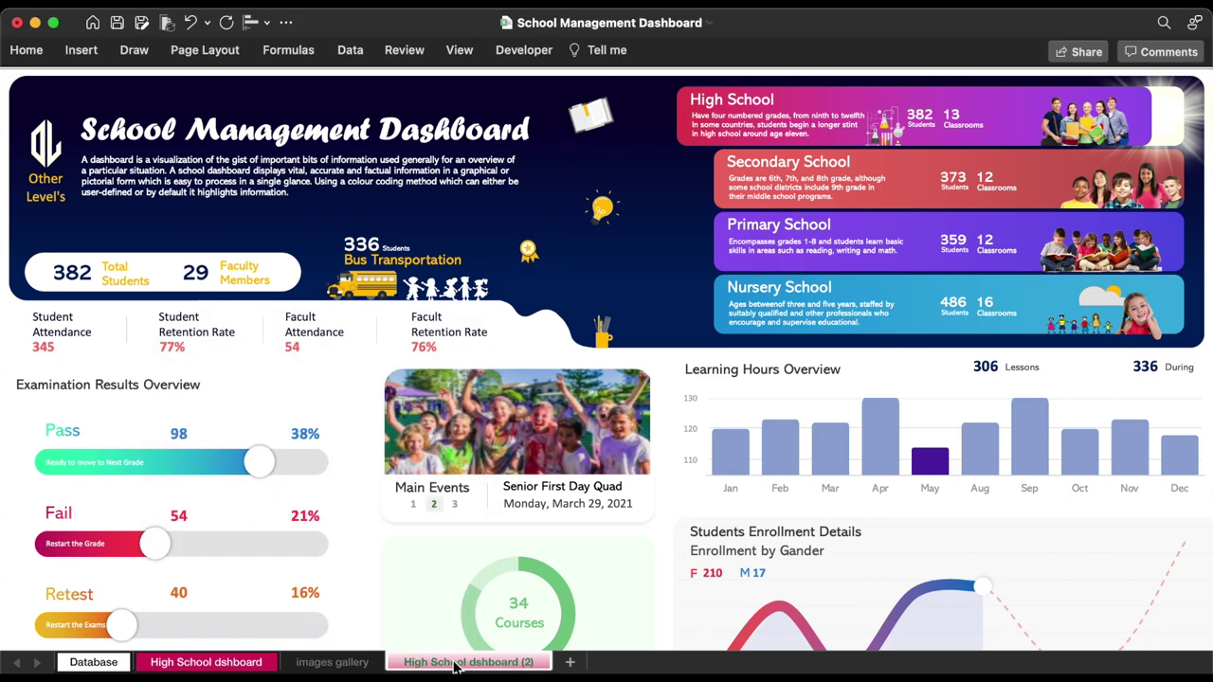
- Rename the copied sheet to 'Secondry School dshboard'
right_click(455, 666)
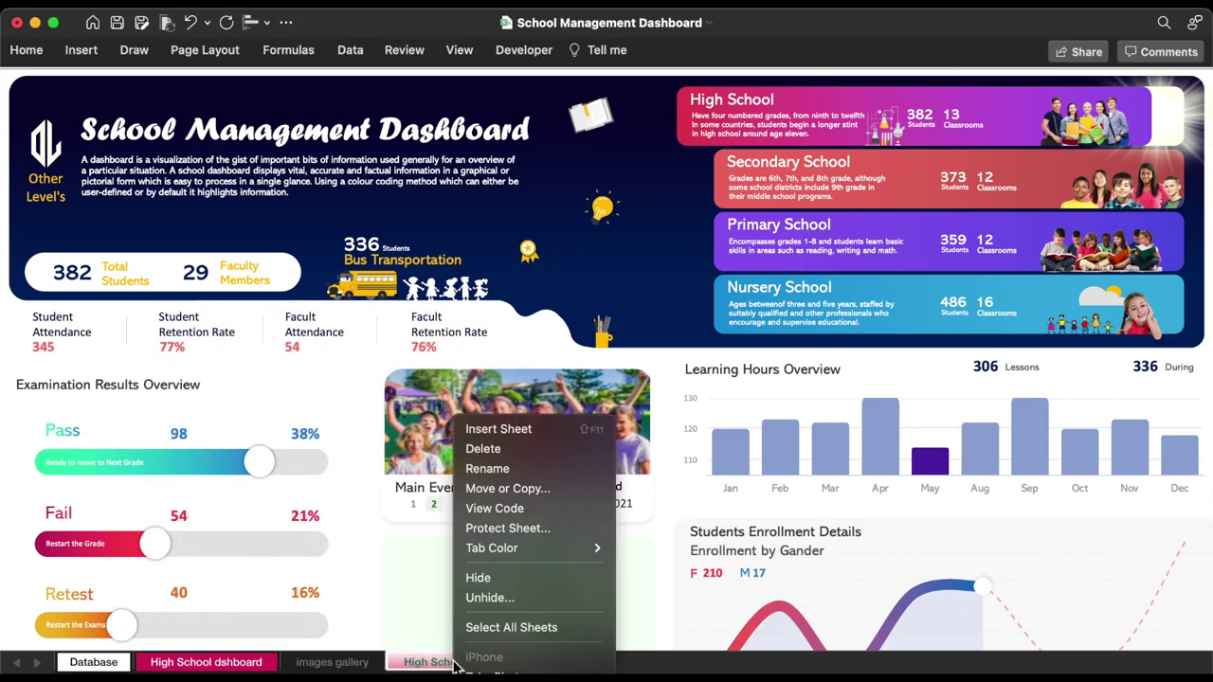
left_click(479, 466)
key("Right")
key("BackSpace")
key("BackSpace")
key("BackSpace")
key("BackSpace")
left_click(403, 667)
key("Delete")
key("Delete")
key("Delete")
key("Delete")
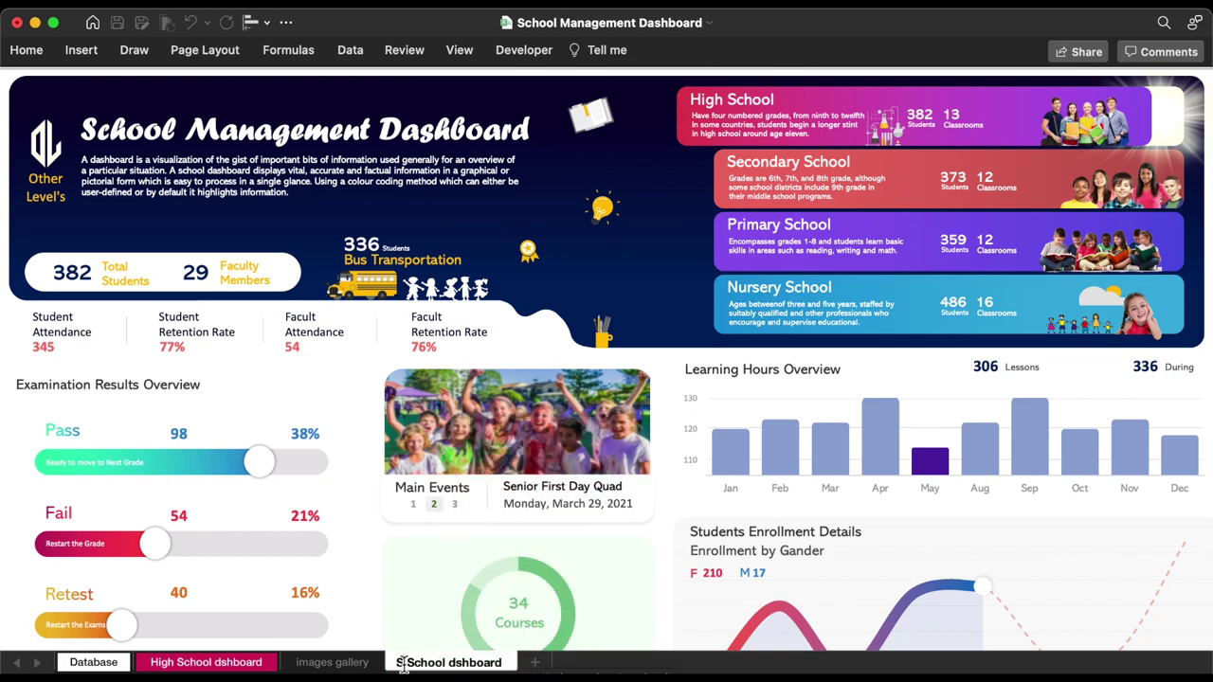
type("Secondry")
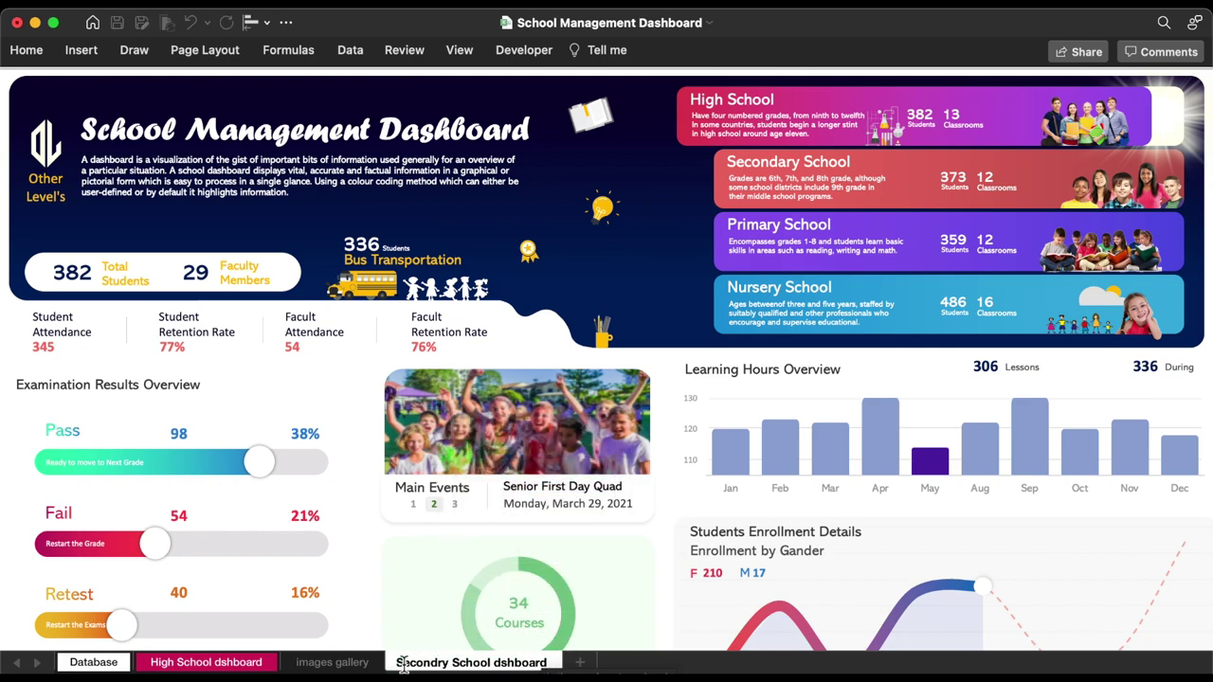
key("Return")
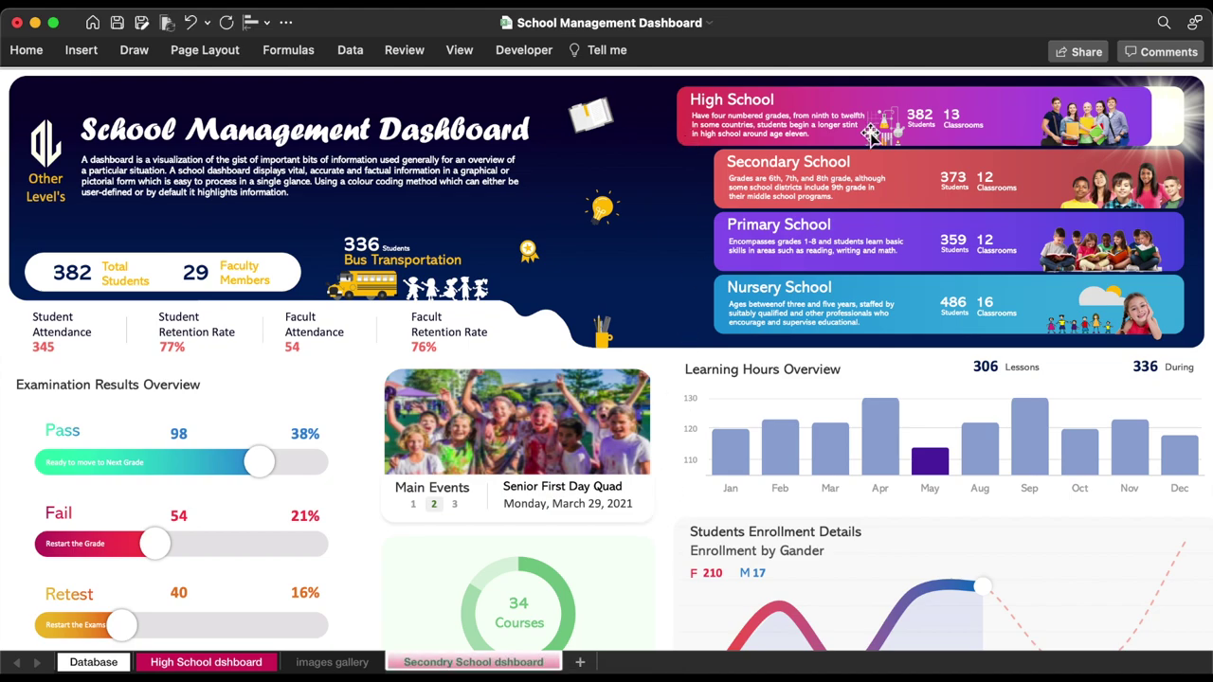
- Group the High School photo, 13 Classrooms, 382 Students, icon and title, then nudge the group right
left_click(1175, 115)
left_click_drag(1175, 115, 1090, 124)
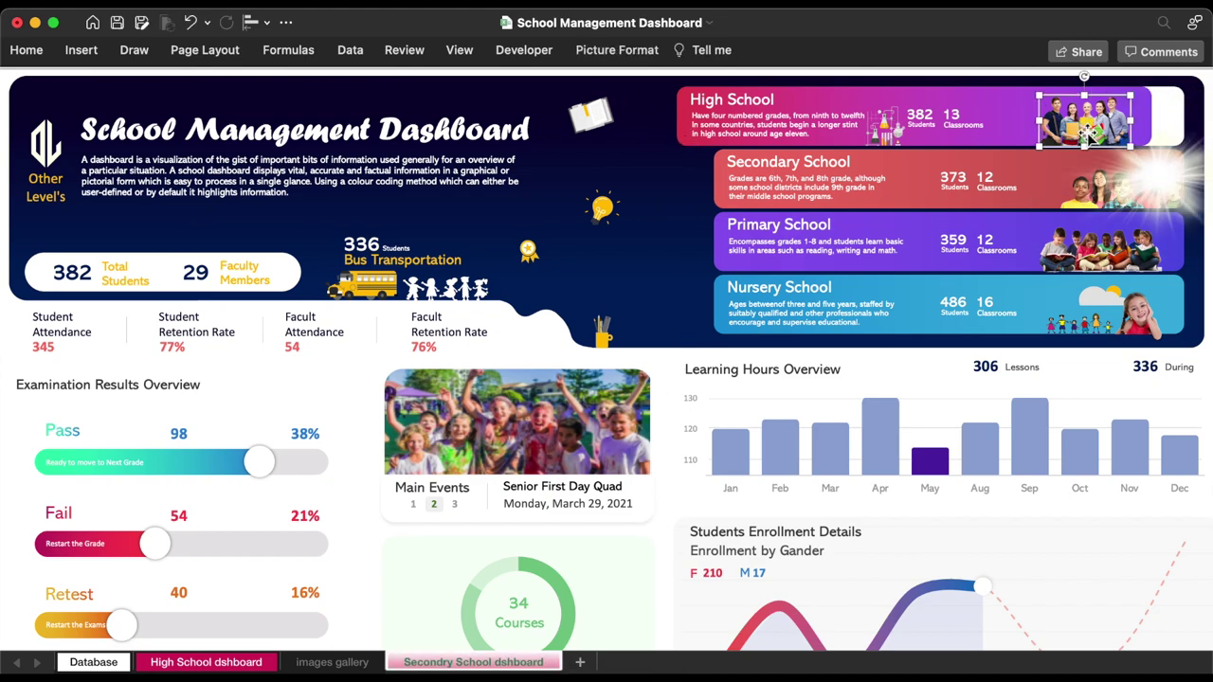
left_click(972, 117, "shift")
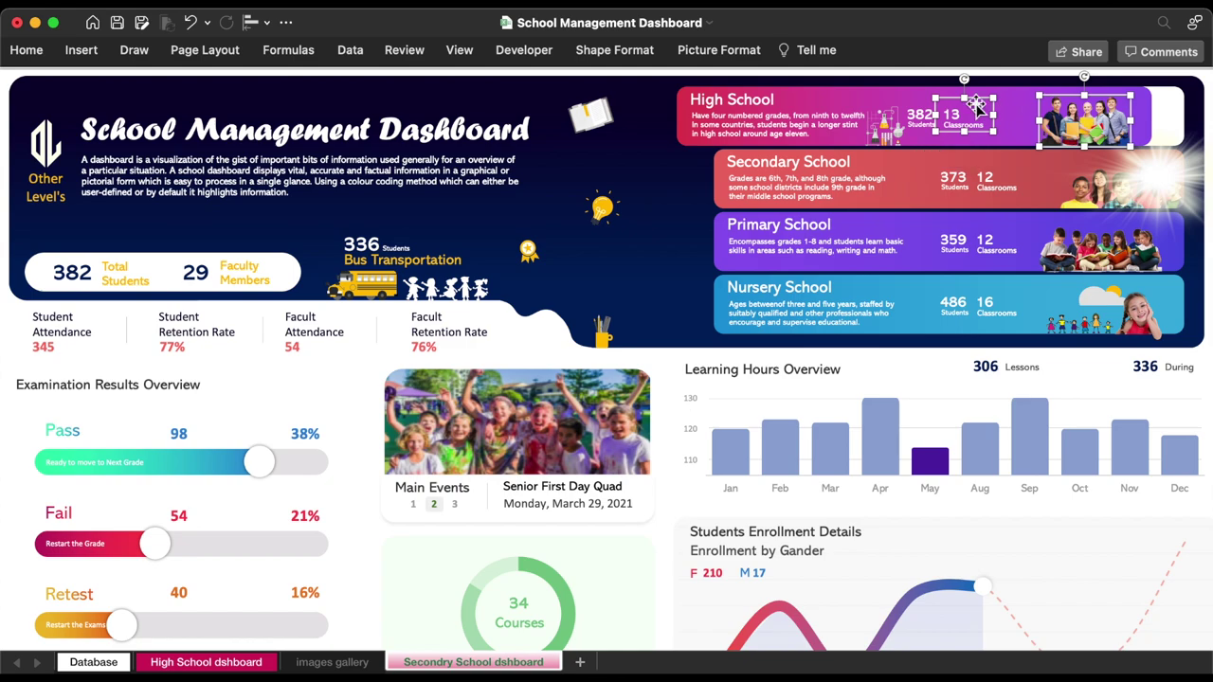
left_click(886, 123, "shift")
left_click(924, 118, "shift")
left_click(709, 106, "shift")
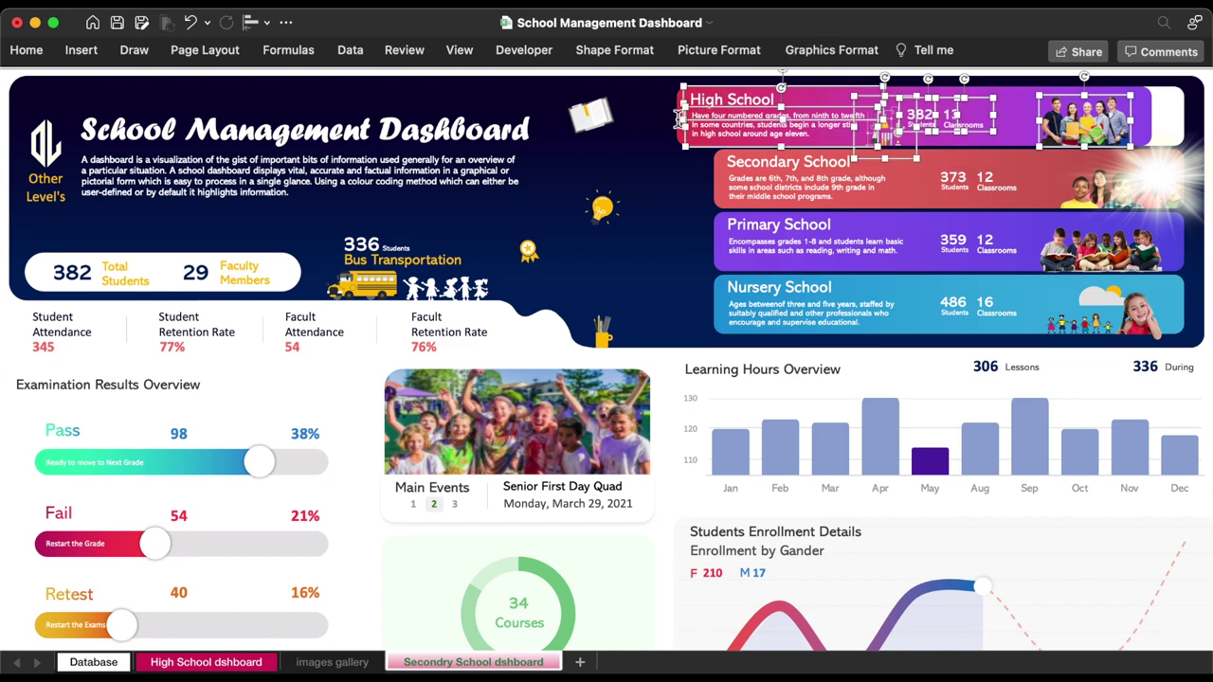
right_click(683, 128)
left_click(687, 210)
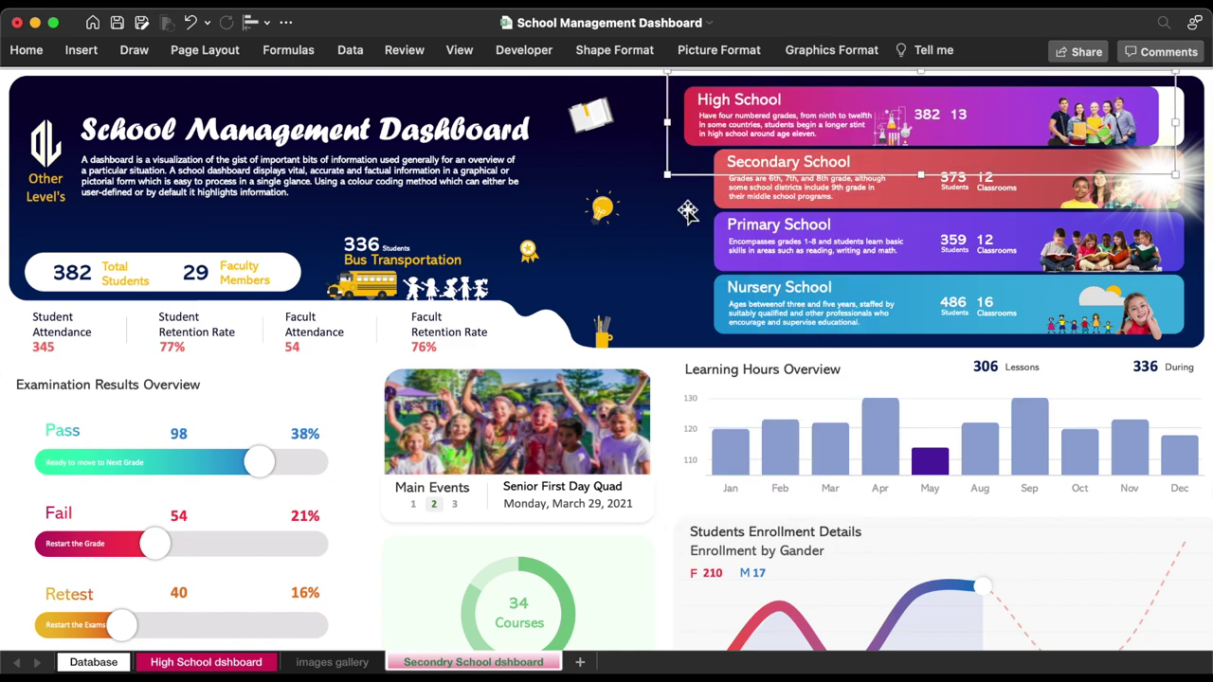
key("Right")
key("Right")
key("Right")
key("Right")
key("Right")
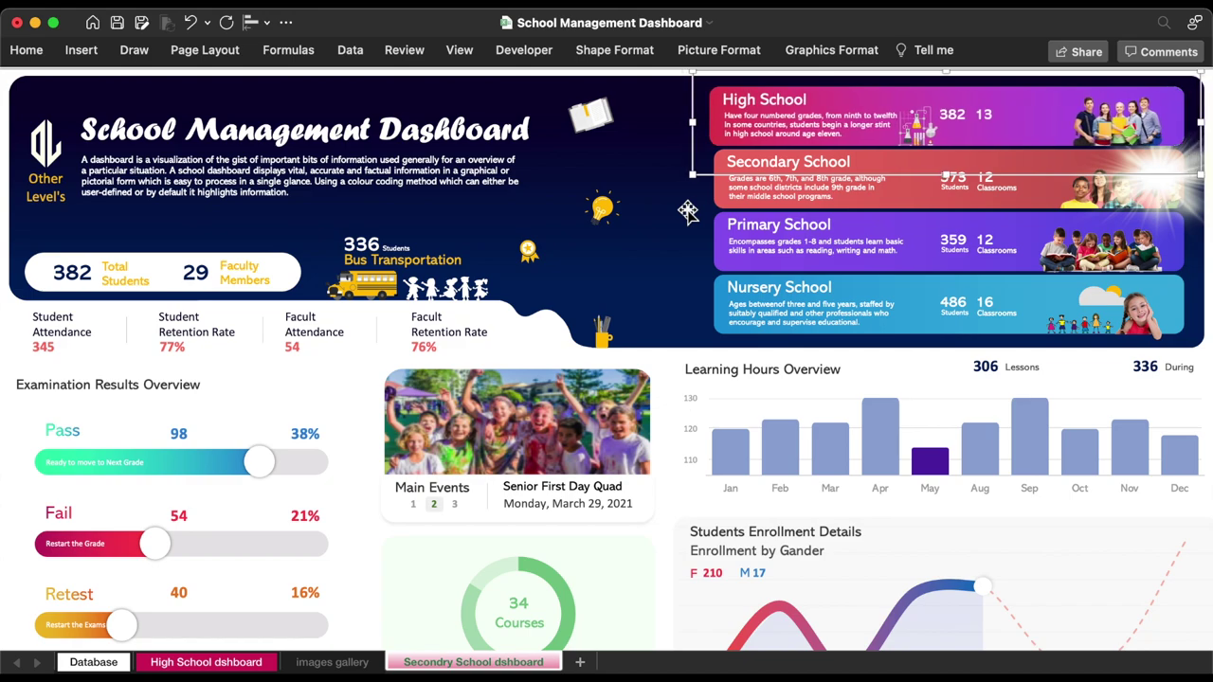
key("Right")
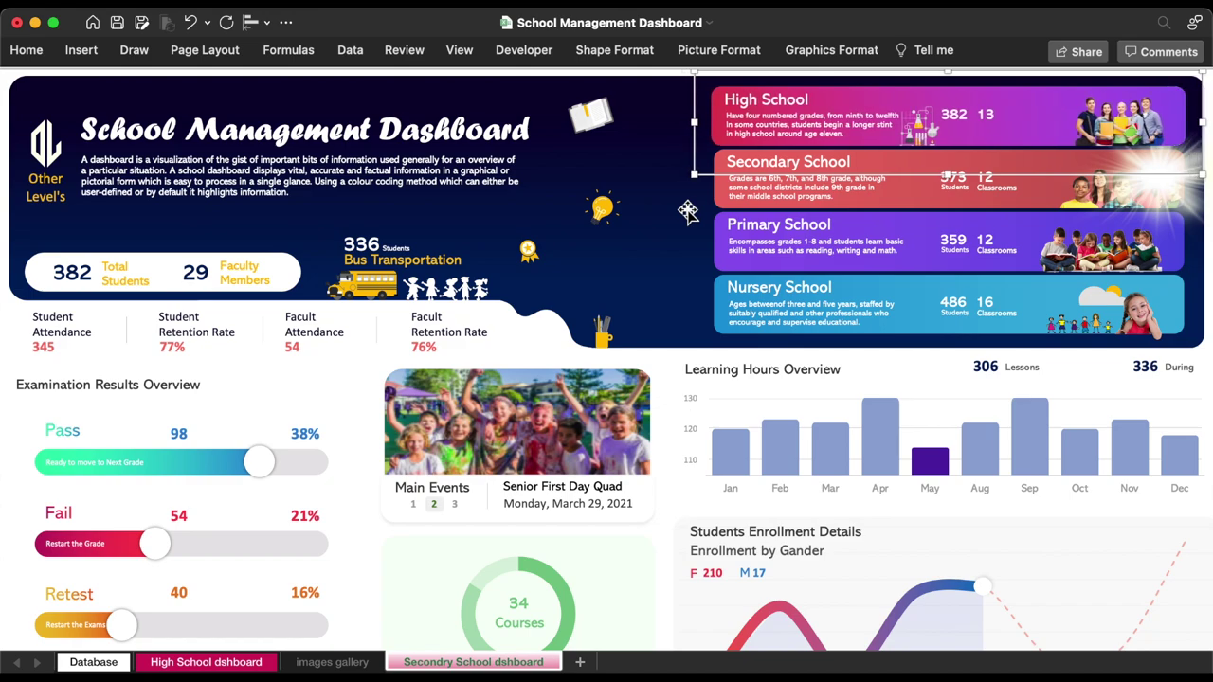
- Delete the flask graphic and shift the Secondary School card contents left
left_click(927, 131)
key("Delete")
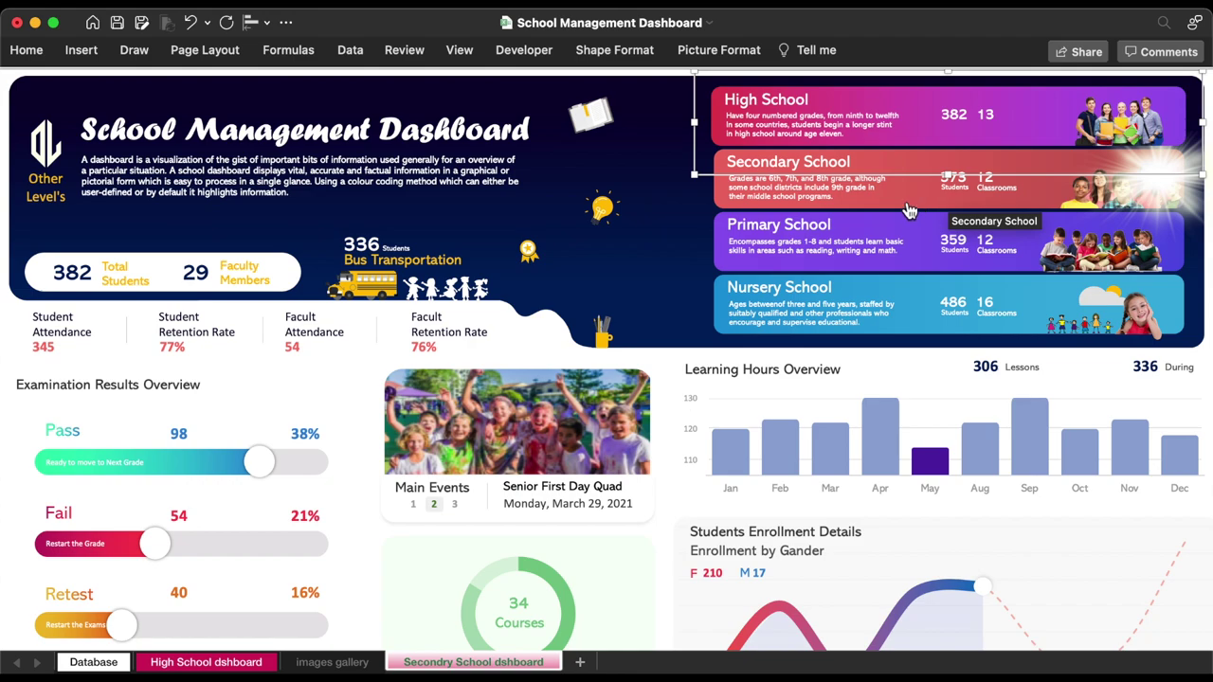
left_click(910, 210)
left_click(1161, 274, "shift")
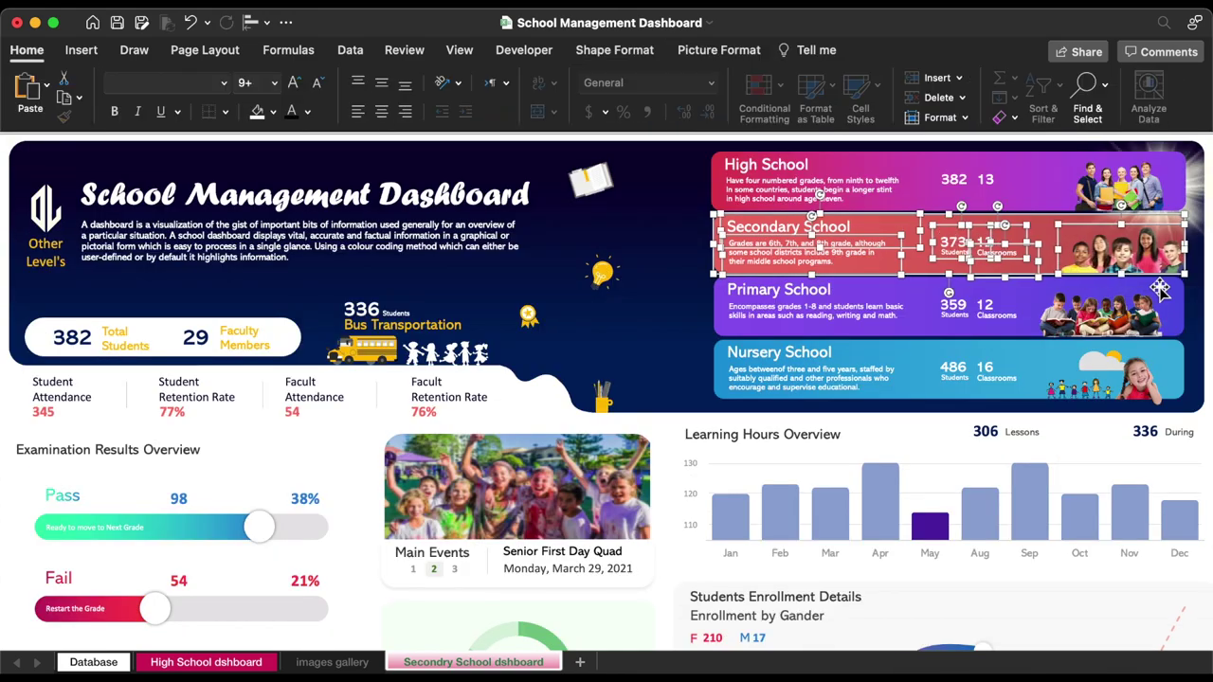
left_click_drag(1160, 289, 1127, 289)
- Send the dashboard background to the back
right_click(684, 161)
mouse_move(834, 330)
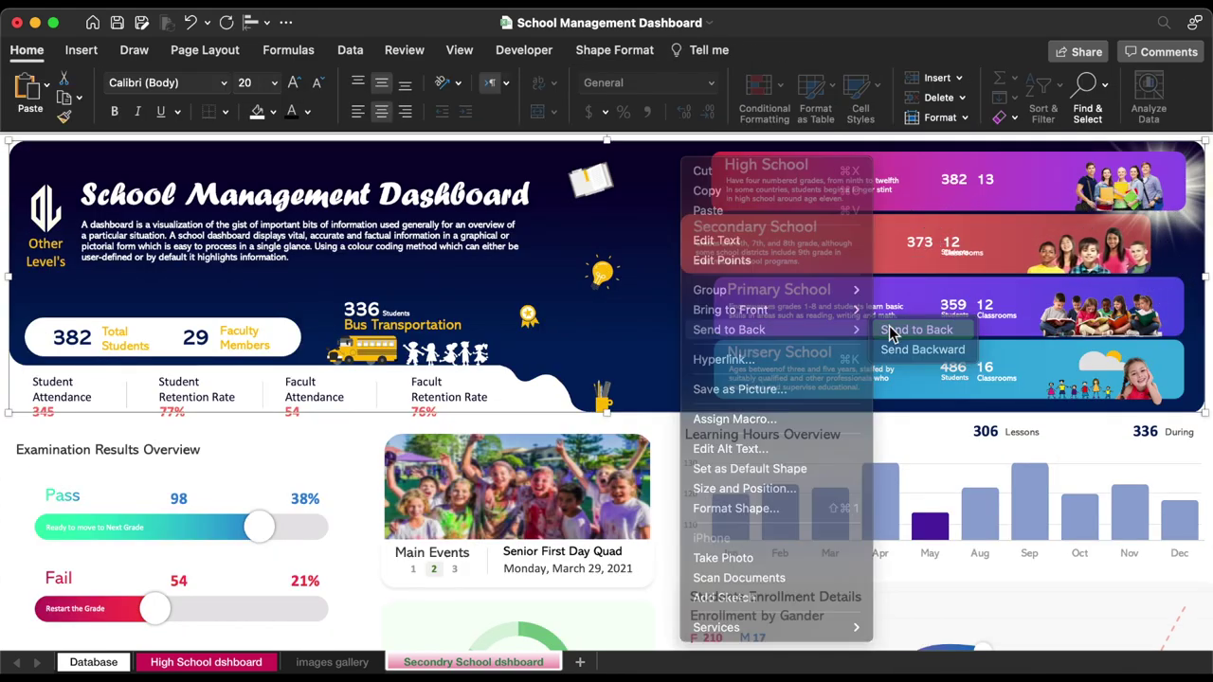
left_click(891, 332)
- Using the Selection Pane, send the white rectangle and students picture behind the banners
left_click(851, 95)
left_click_drag(1135, 161, 547, 193)
left_click(928, 185)
left_click(1194, 189, "shift")
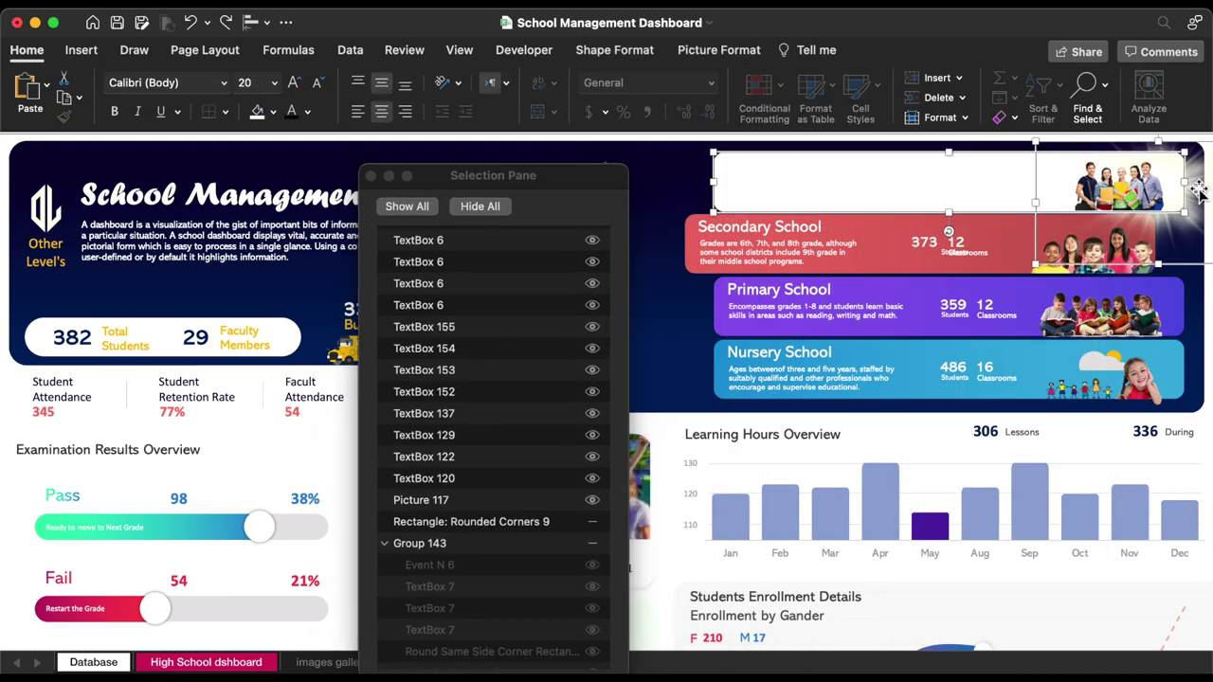
right_click(967, 175)
mouse_move(1015, 354)
left_click(923, 354)
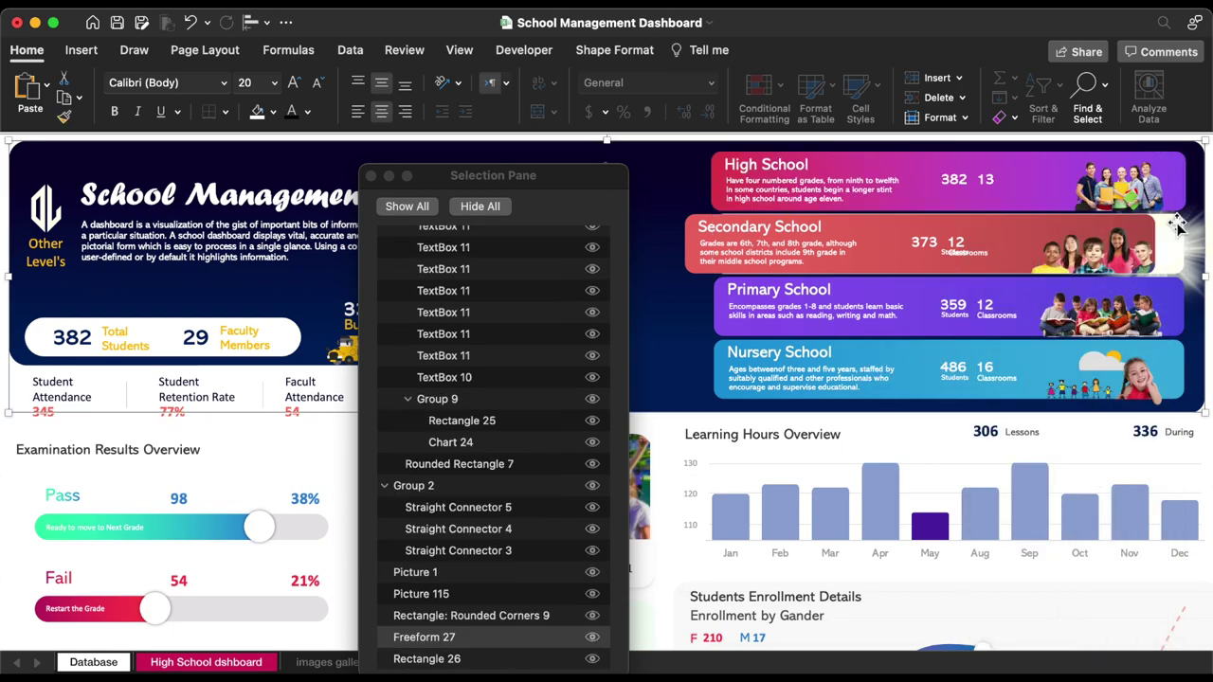
left_click(1018, 248)
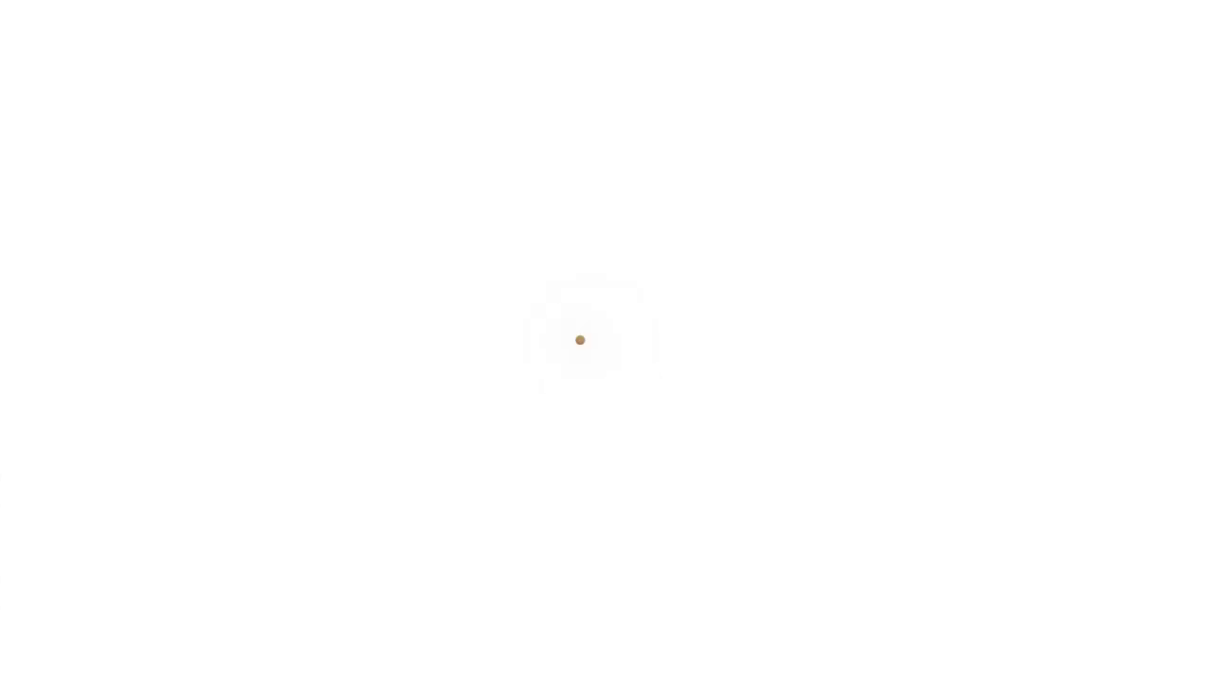